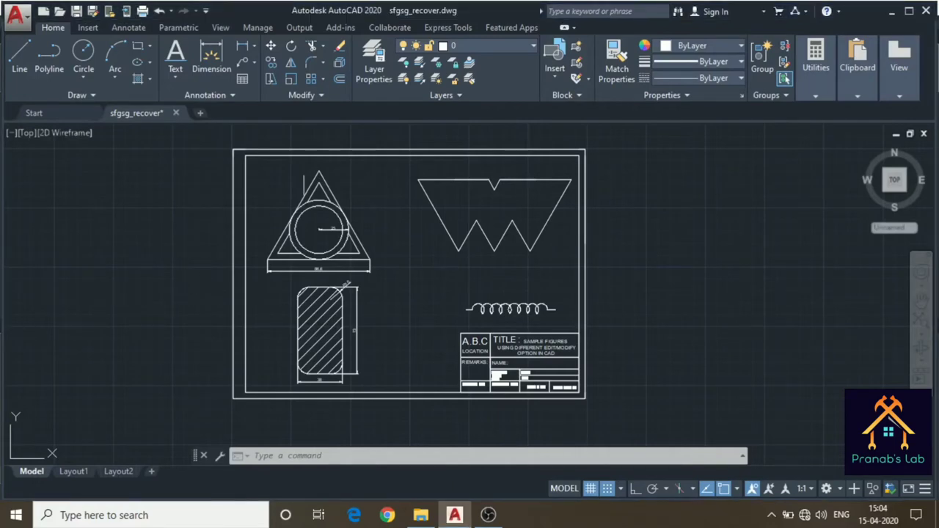
# - Select the outer drawing border and each edge of the inner border
pyautogui.click(252, 149)
pyautogui.press('Escape')
pyautogui.click(257, 148)
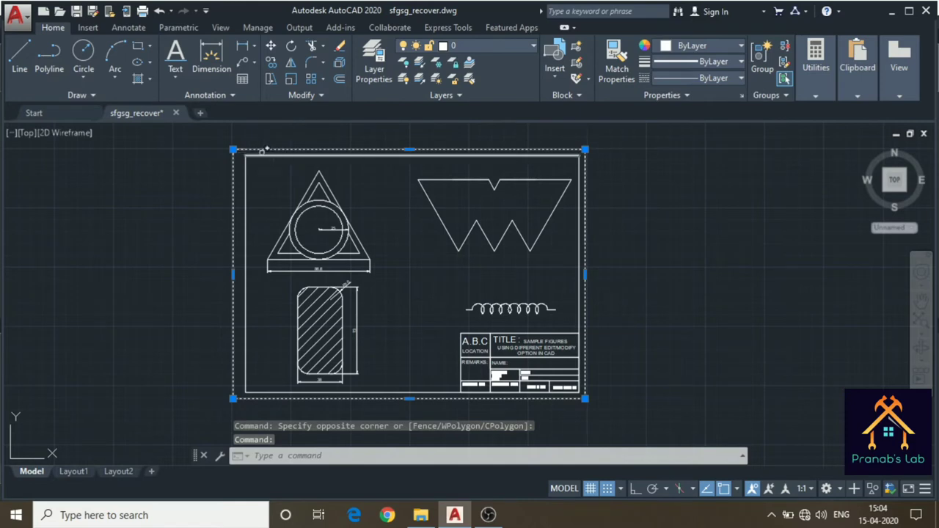
pyautogui.click(262, 145)
pyautogui.click(262, 156)
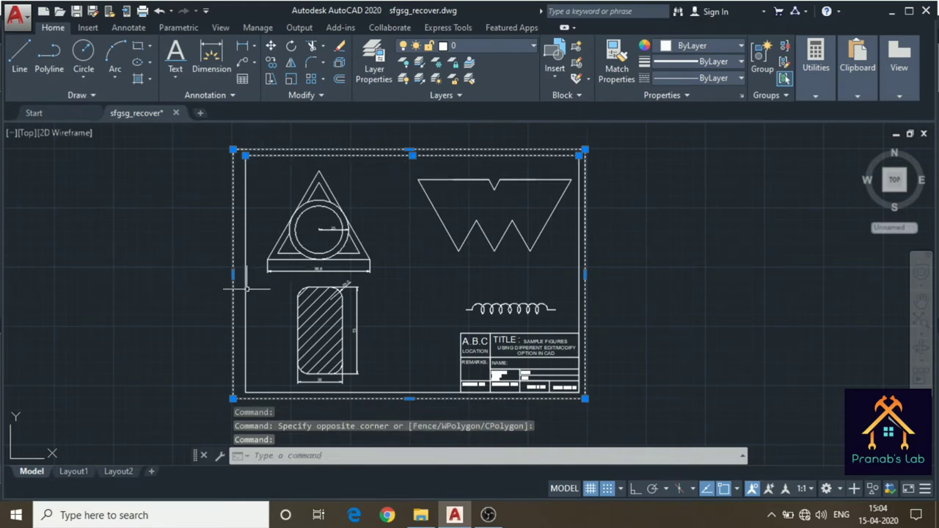
pyautogui.click(246, 289)
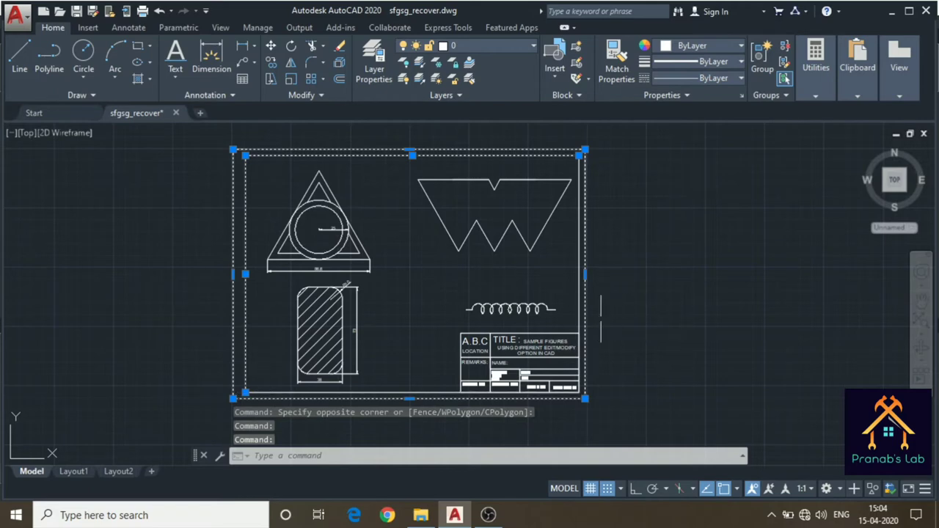
pyautogui.click(600, 318)
pyautogui.click(577, 275)
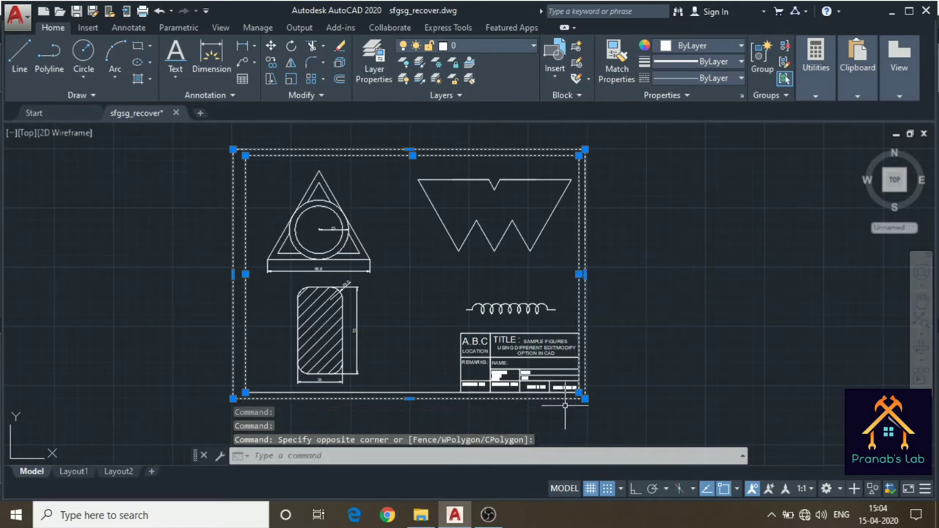
pyautogui.click(444, 411)
pyautogui.click(419, 373)
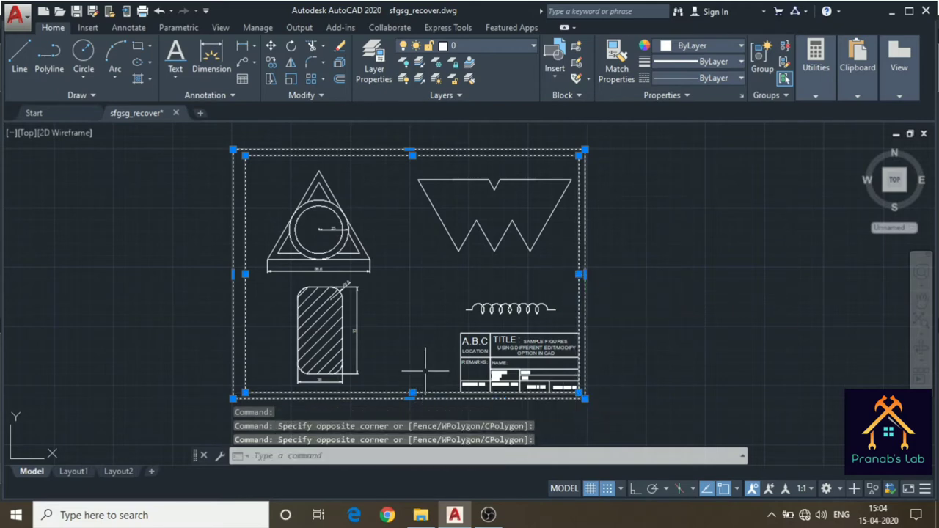
# - Add all parts of the title block to the selection
pyautogui.scroll(2, 425, 369)
pyautogui.scroll(2, 409, 303)
pyautogui.scroll(-2, 391, 297)
pyautogui.scroll(-1, 392, 297)
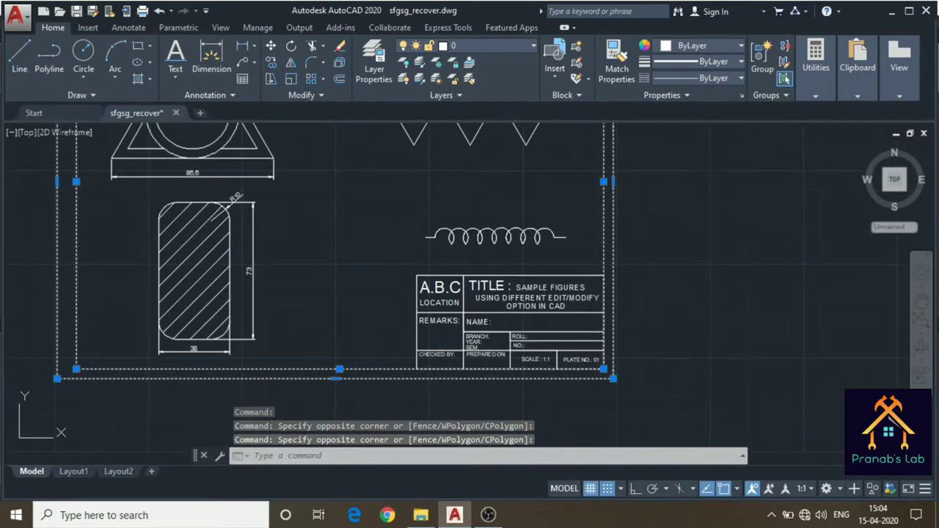
pyautogui.click(394, 257)
pyautogui.click(639, 400)
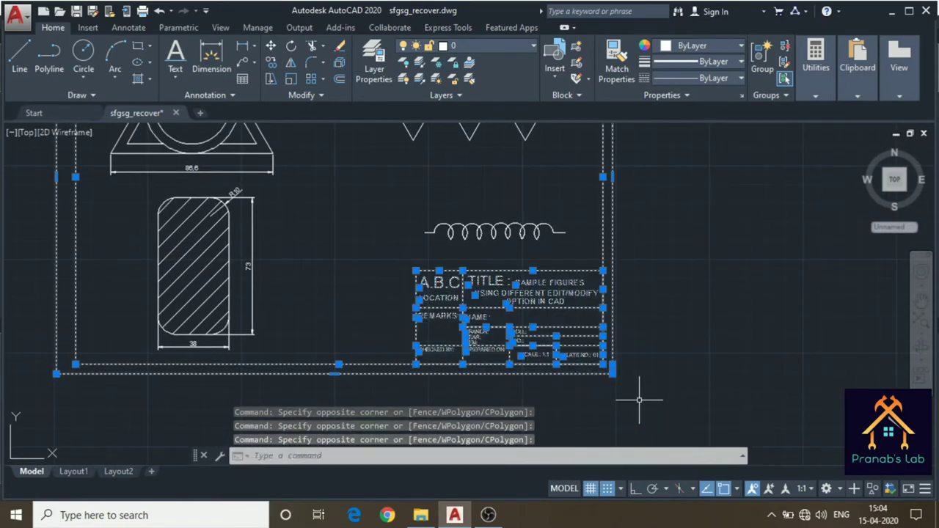
pyautogui.scroll(2, 641, 372)
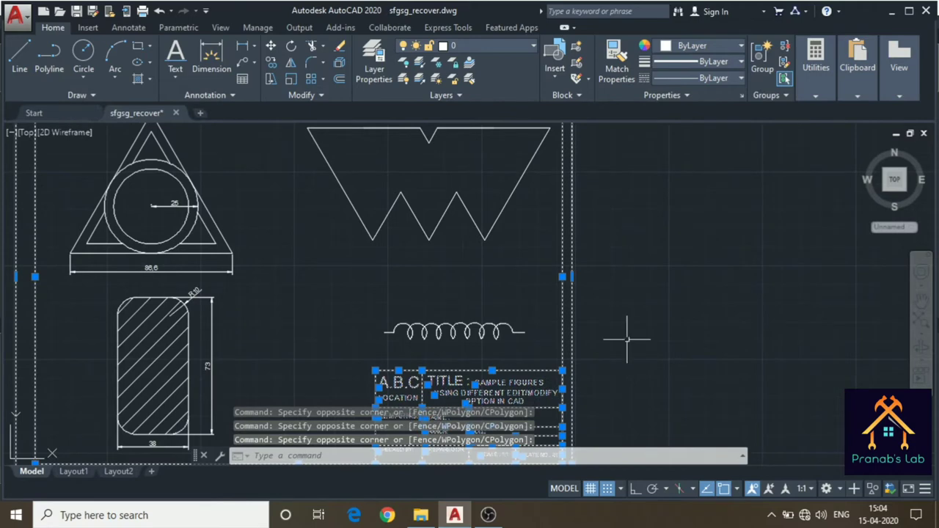
# - Copy the border and title block and paste the copy right of the original sheet
pyautogui.hotkey('ctrl', 'c')
pyautogui.hotkey('ctrl', 'v')
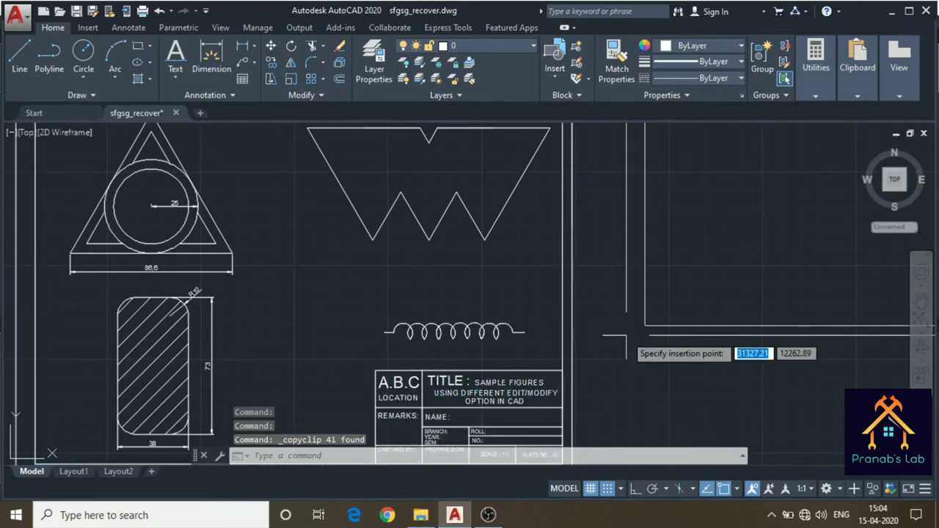
pyautogui.moveTo(763, 376)
pyautogui.mouseDown(button='middle')
pyautogui.moveTo(612, 317)
pyautogui.moveTo(553, 276)
pyautogui.mouseUp(button='middle')
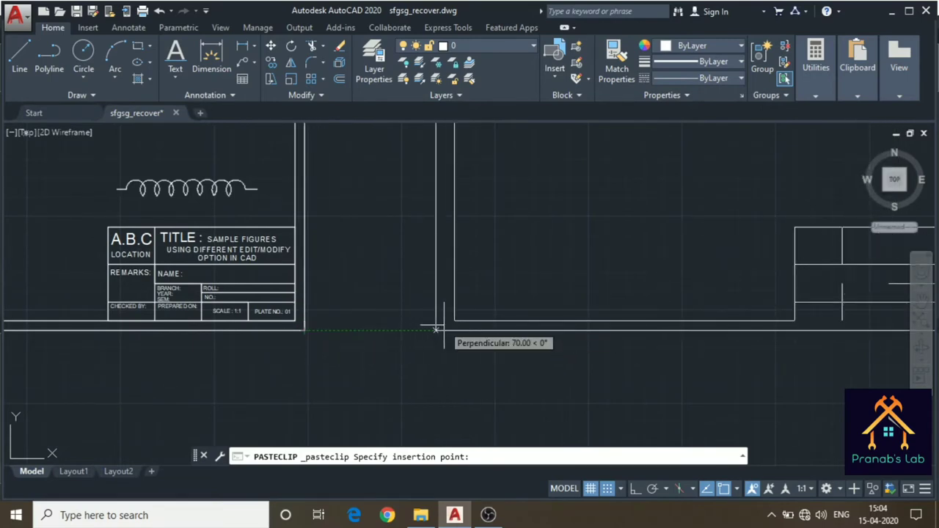
pyautogui.click(526, 321)
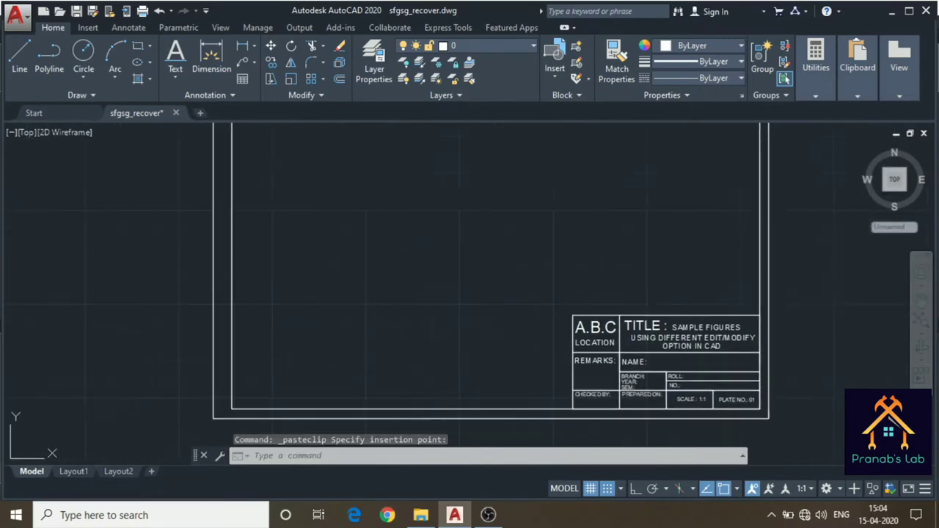
pyautogui.scroll(-3, 556, 314)
pyautogui.scroll(2, 550, 287)
pyautogui.scroll(2, 535, 272)
pyautogui.moveTo(534, 273); pyautogui.dragTo(556, 271, button='middle')
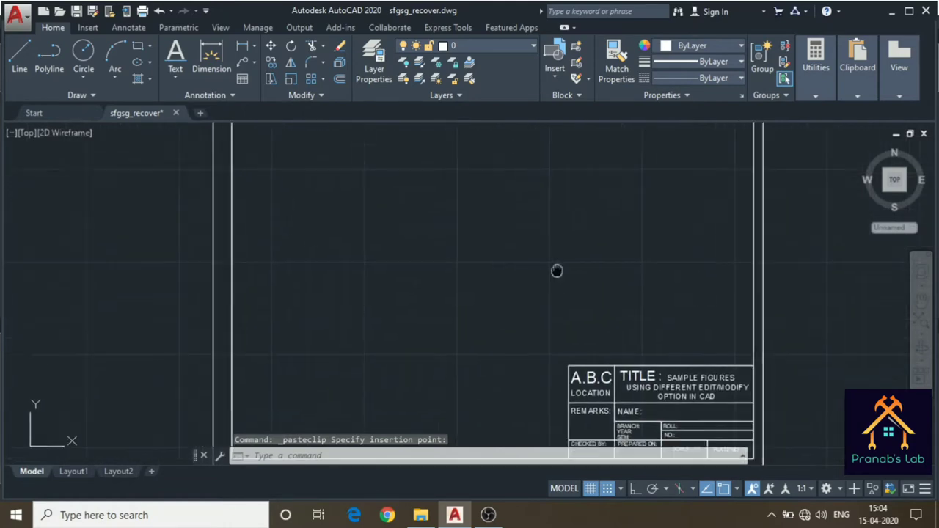
pyautogui.scroll(-2, 556, 270)
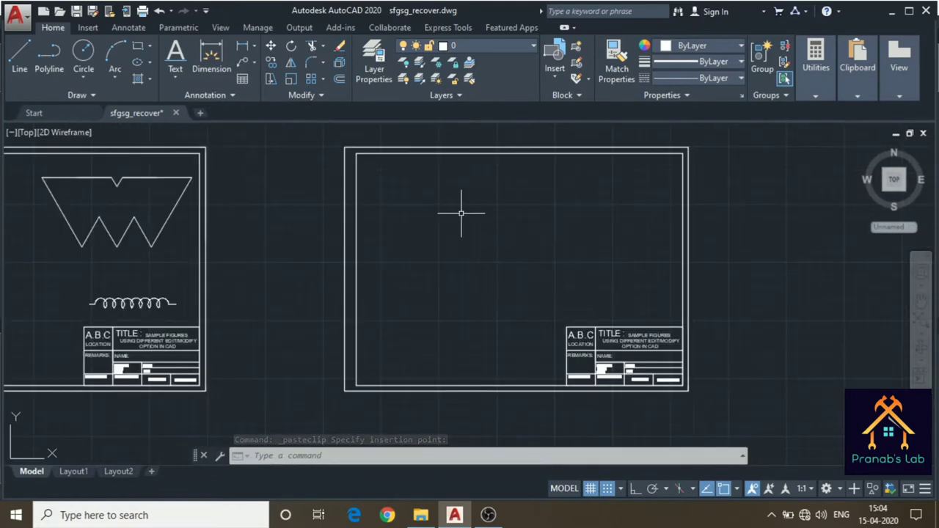
# - Insert a new table set to 6 columns and 17 data rows
pyautogui.click(244, 76)
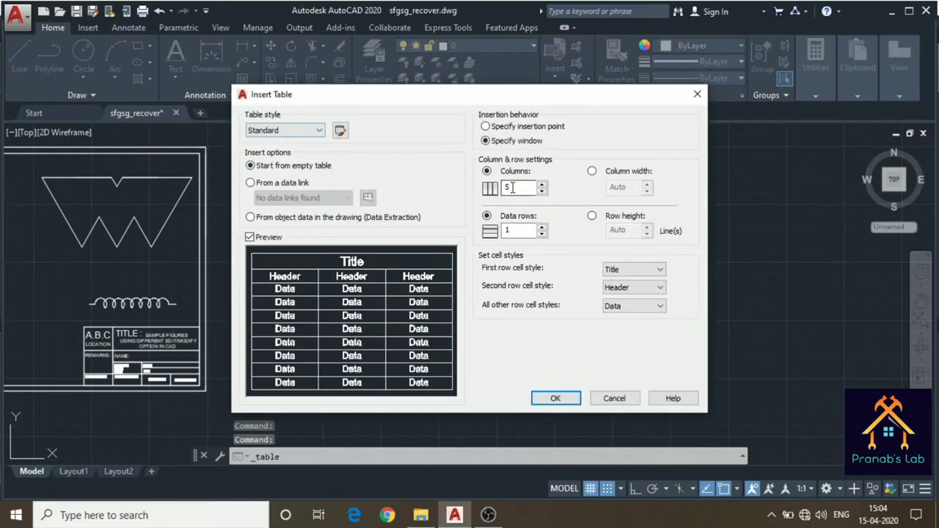
pyautogui.click(513, 187)
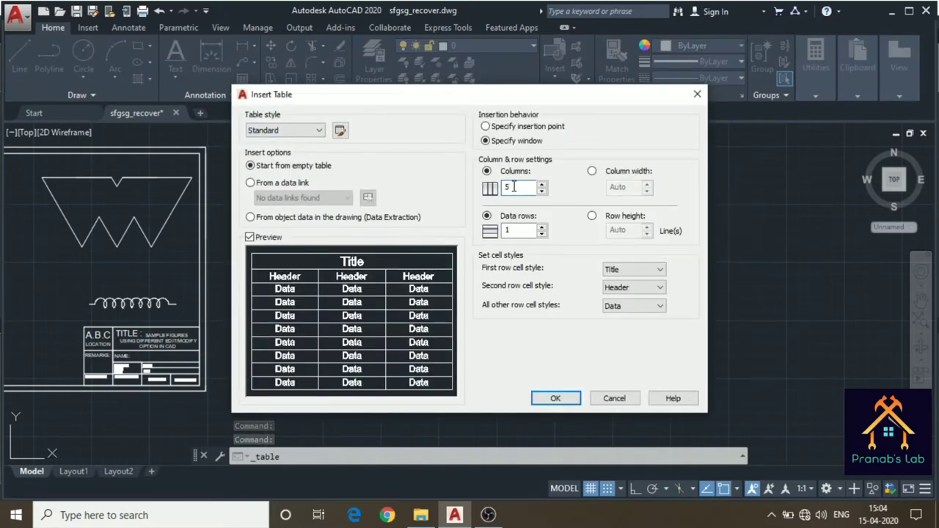
pyautogui.moveTo(520, 99); pyautogui.dragTo(729, 116)
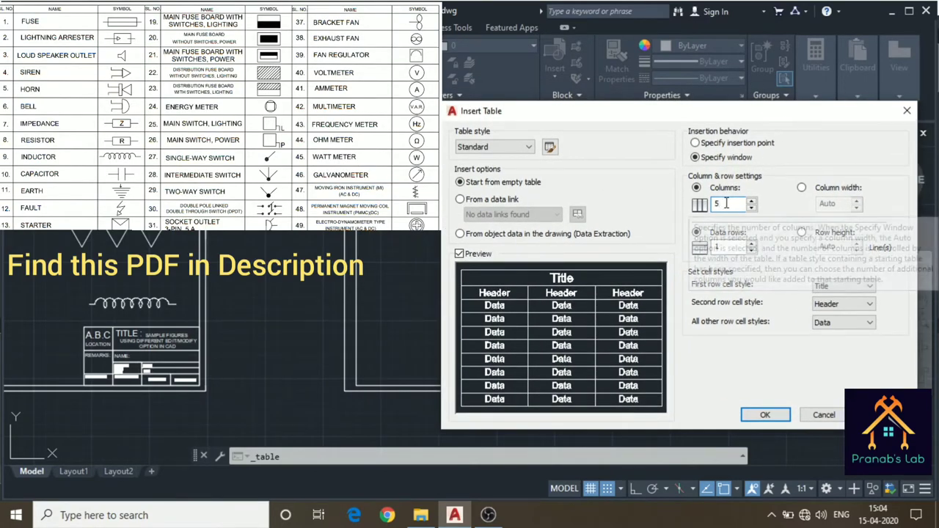
pyautogui.moveTo(519, 188)
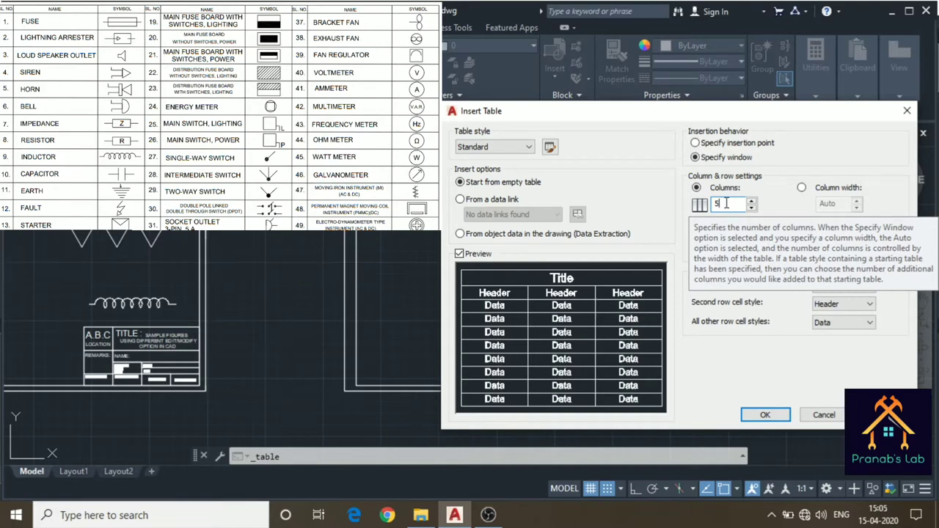
pyautogui.write('6')
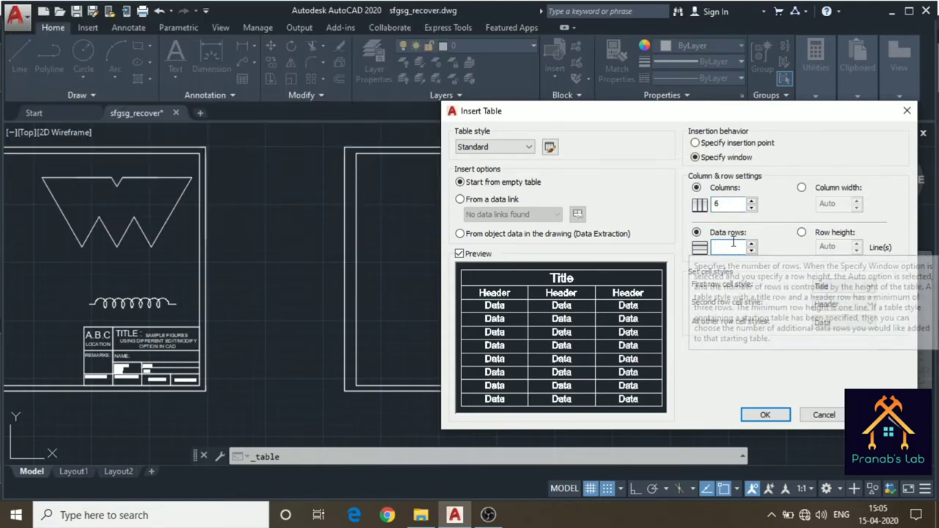
pyautogui.moveTo(627, 304)
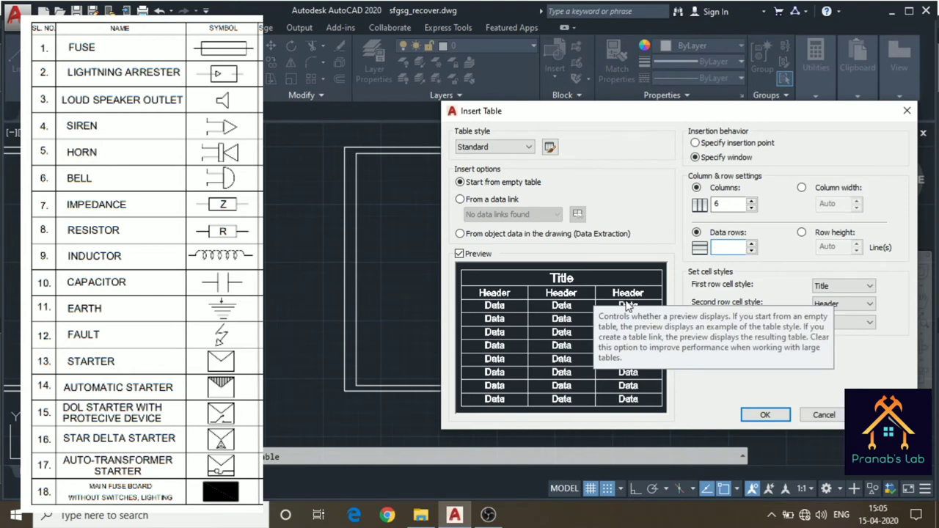
pyautogui.write('17')
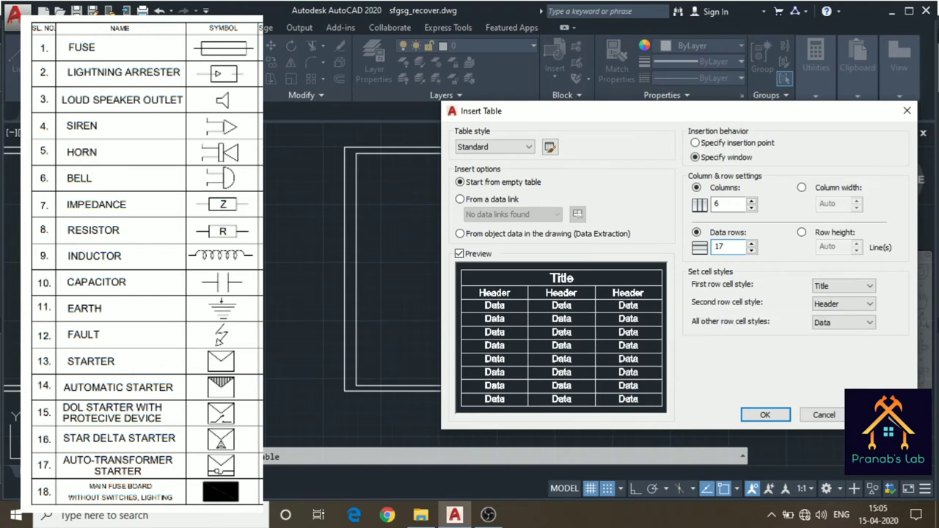
pyautogui.click(765, 414)
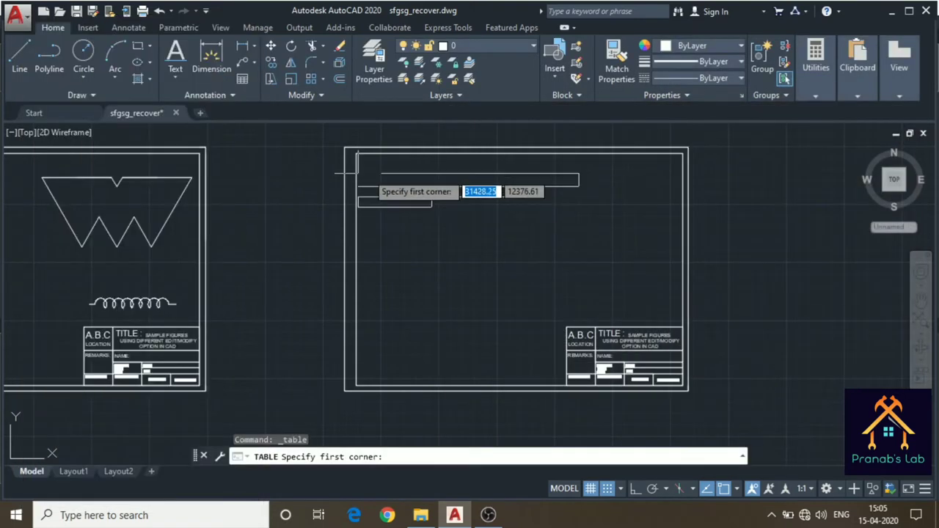
# - Draw the table from the new frame's top-left corner down to the title block endpoint
pyautogui.scroll(2, 367, 176)
pyautogui.scroll(1, 418, 176)
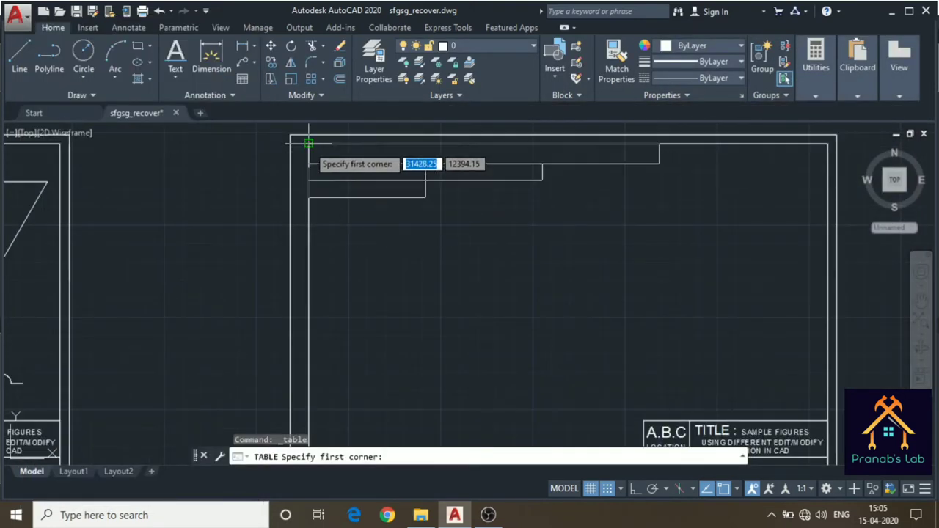
pyautogui.moveTo(308, 143); pyautogui.dragTo(509, 147, button='middle')
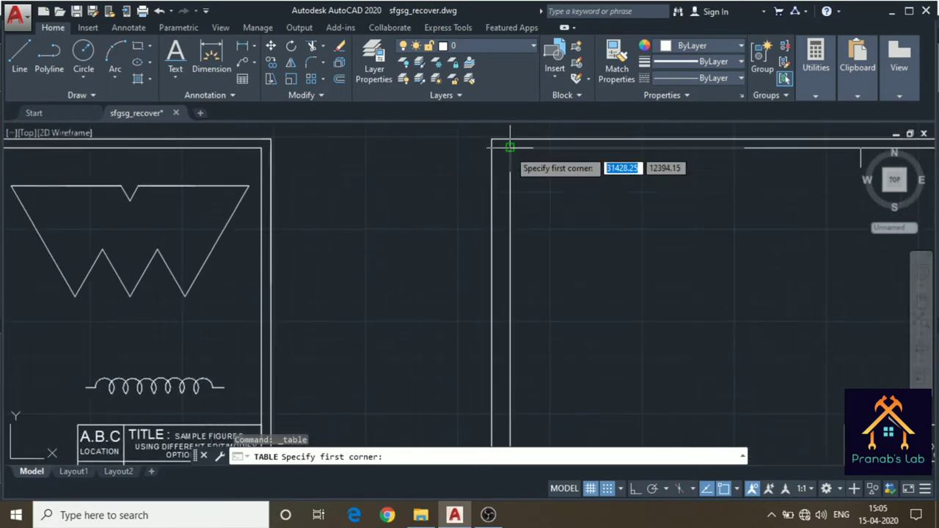
pyautogui.click(510, 146)
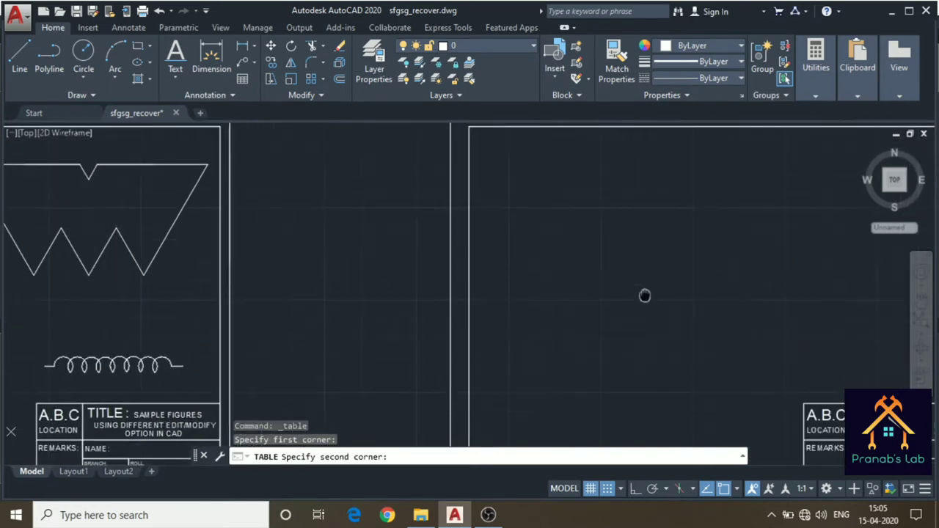
pyautogui.moveTo(723, 335); pyautogui.dragTo(519, 193, button='middle')
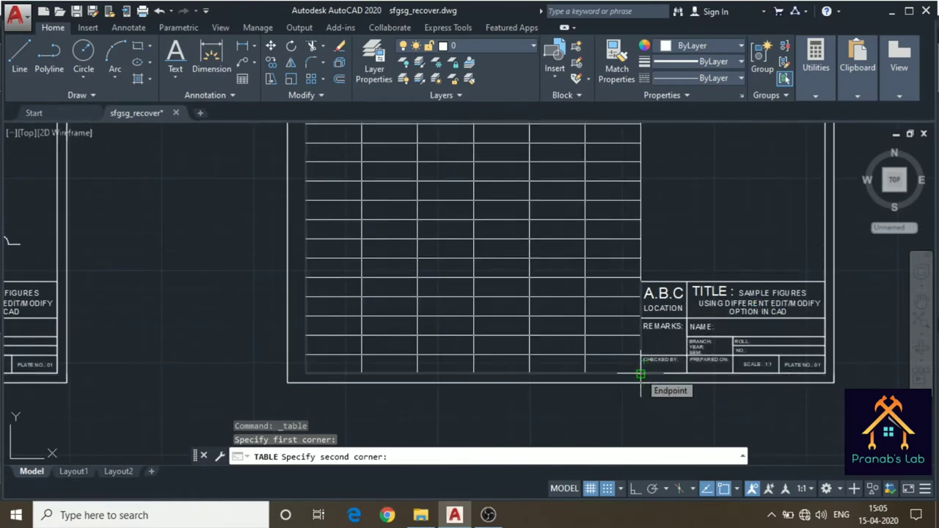
pyautogui.click(640, 374)
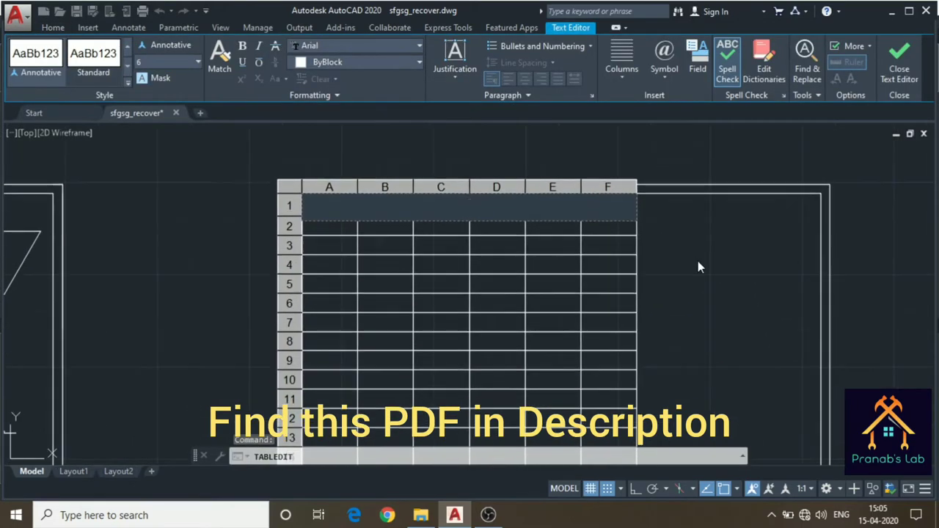
pyautogui.click(694, 256)
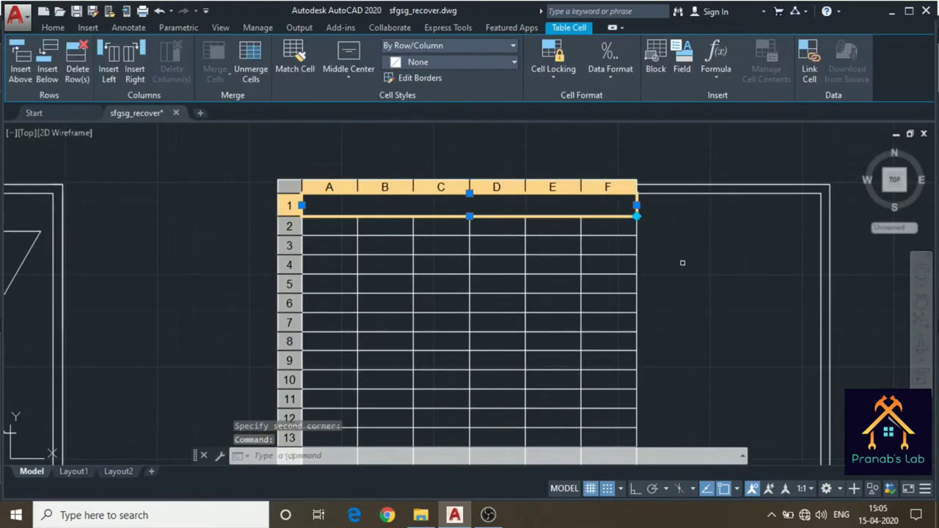
pyautogui.click(680, 268)
pyautogui.moveTo(671, 257); pyautogui.dragTo(766, 226, button='middle')
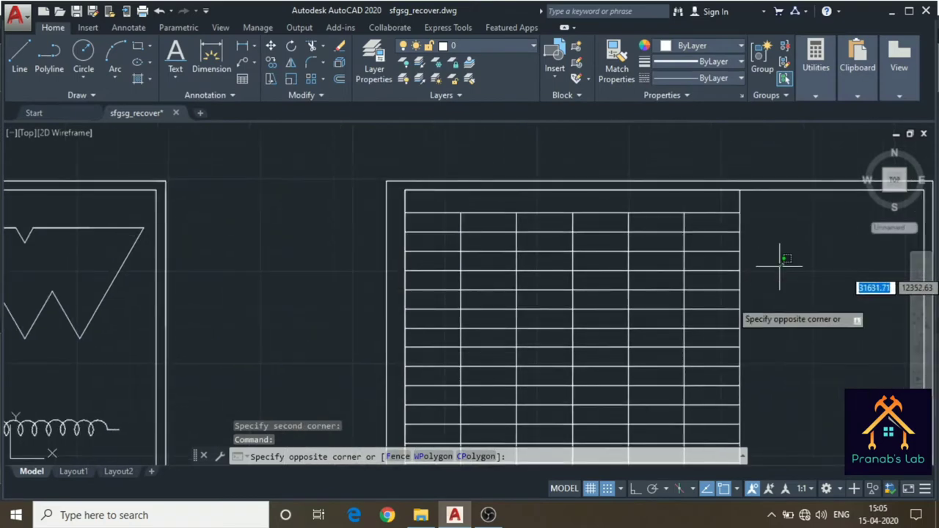
# - Narrow the table's first column by 20 units
pyautogui.click(764, 267)
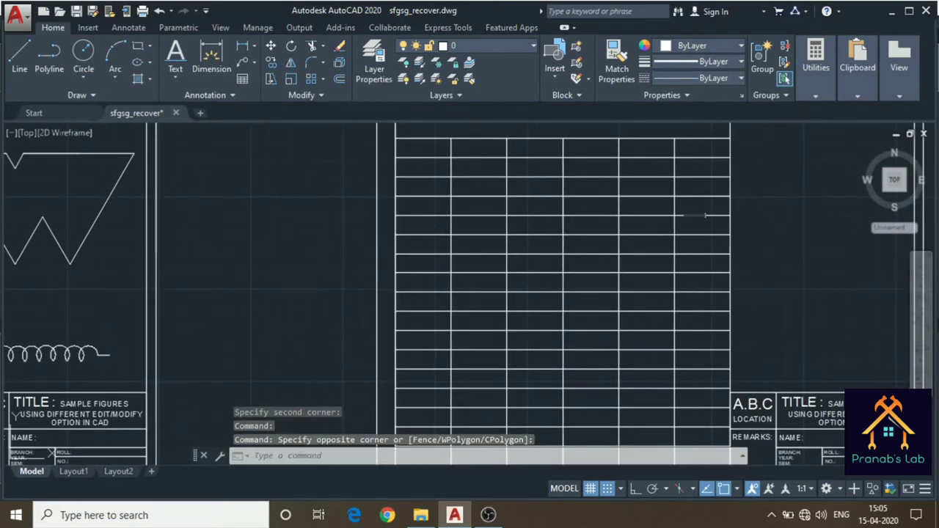
pyautogui.moveTo(705, 215); pyautogui.dragTo(770, 225, button='middle')
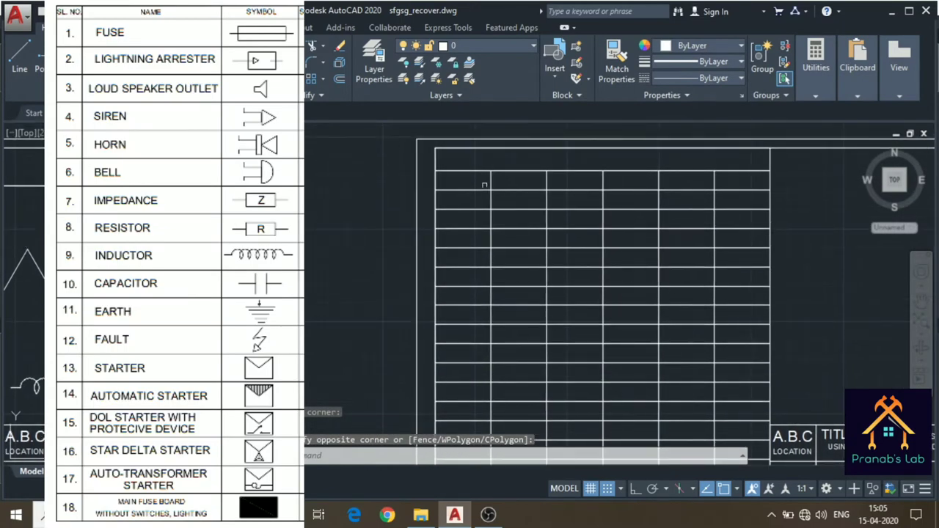
pyautogui.click(494, 169)
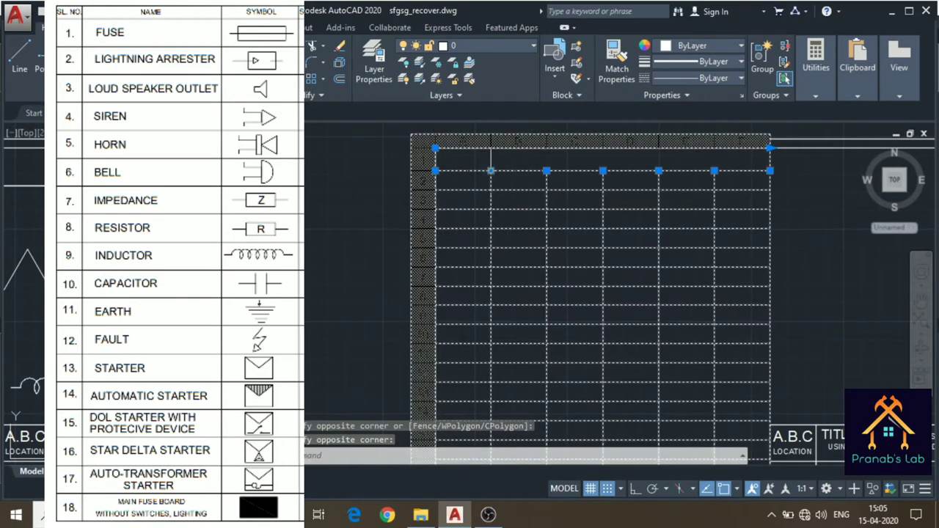
pyautogui.scroll(2, 489, 171)
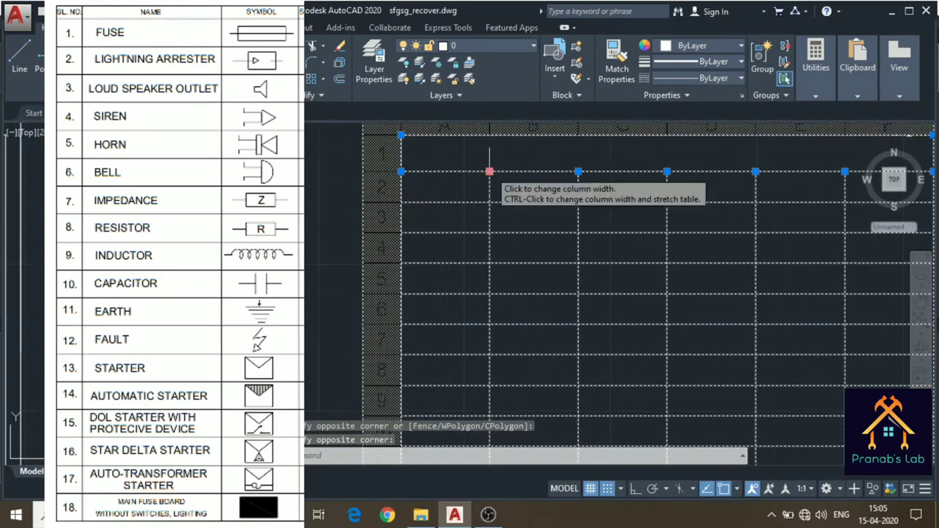
pyautogui.click(489, 171)
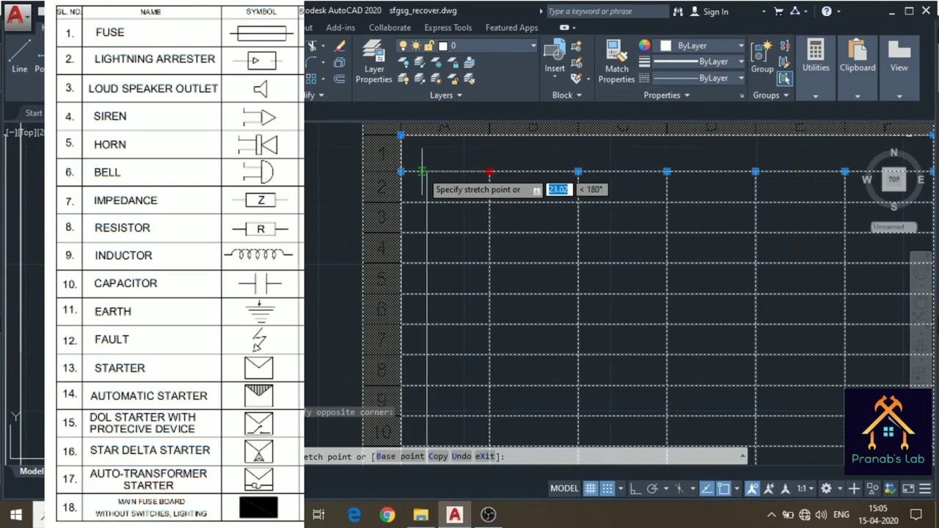
pyautogui.write('20')
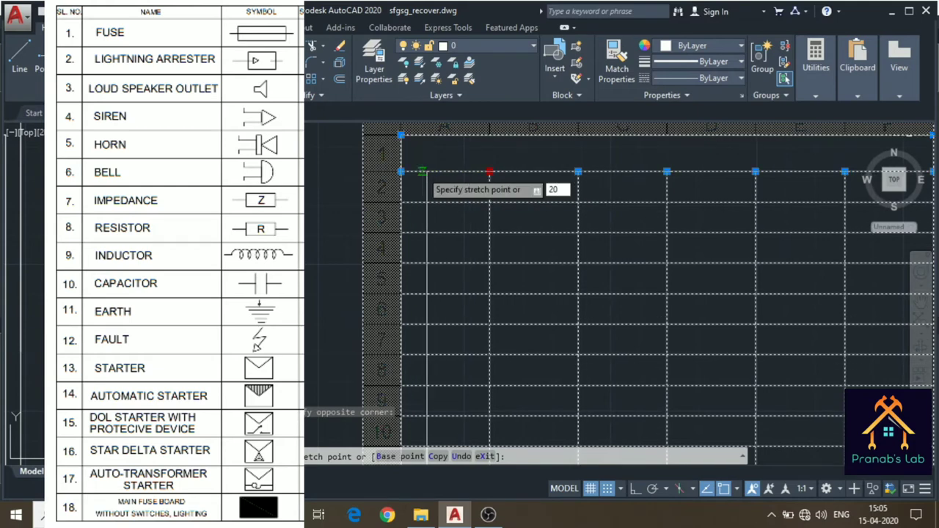
pyautogui.press('Return')
pyautogui.press('Escape')
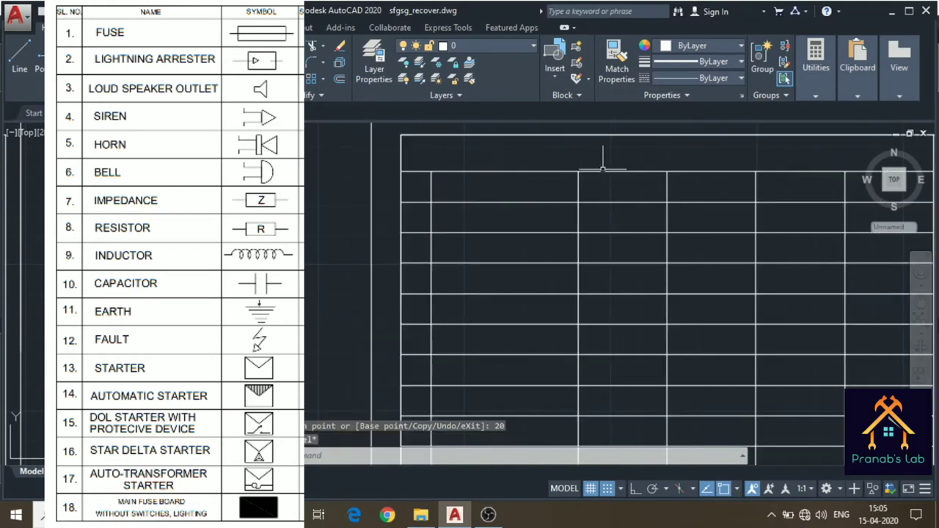
# - Narrow the table's fourth column by 20 units
pyautogui.moveTo(673, 175)
pyautogui.mouseDown(button='middle')
pyautogui.moveTo(651, 176)
pyautogui.moveTo(650, 163)
pyautogui.mouseUp(button='middle')
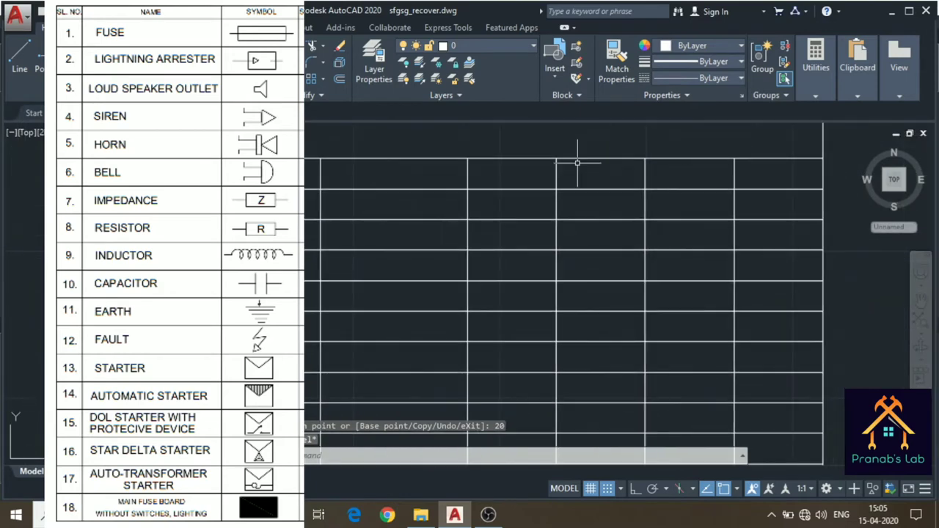
pyautogui.click(650, 156)
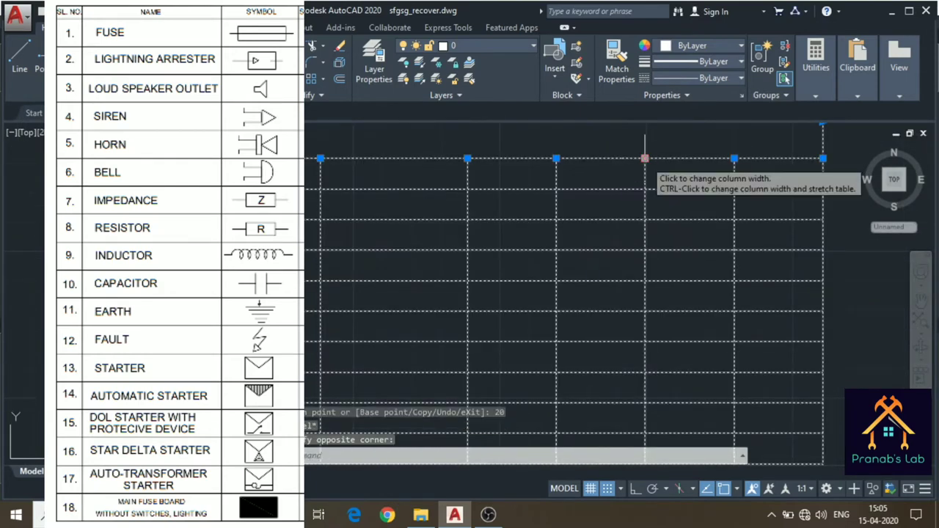
pyautogui.click(644, 158)
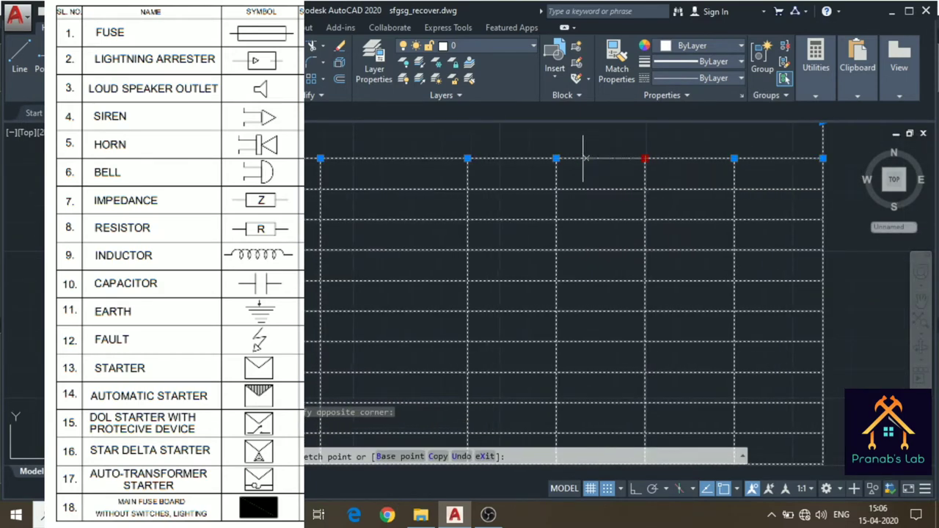
pyautogui.write('20')
pyautogui.press('Return')
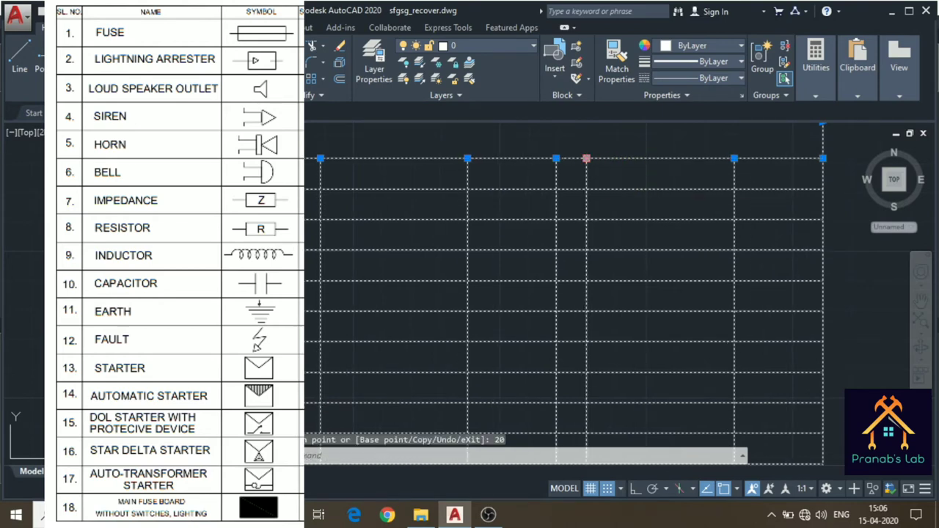
pyautogui.press('Escape')
pyautogui.moveTo(639, 220); pyautogui.dragTo(723, 232, button='middle')
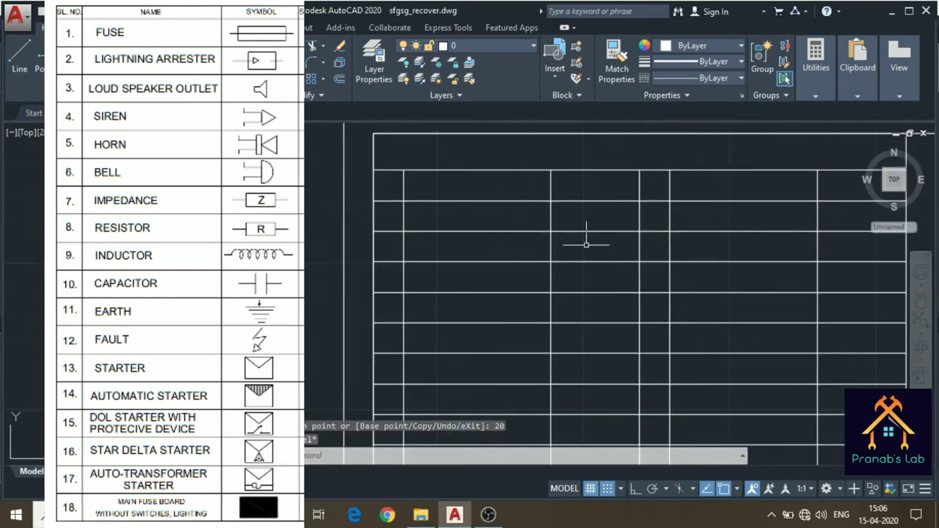
pyautogui.moveTo(481, 199); pyautogui.dragTo(510, 219, button='middle')
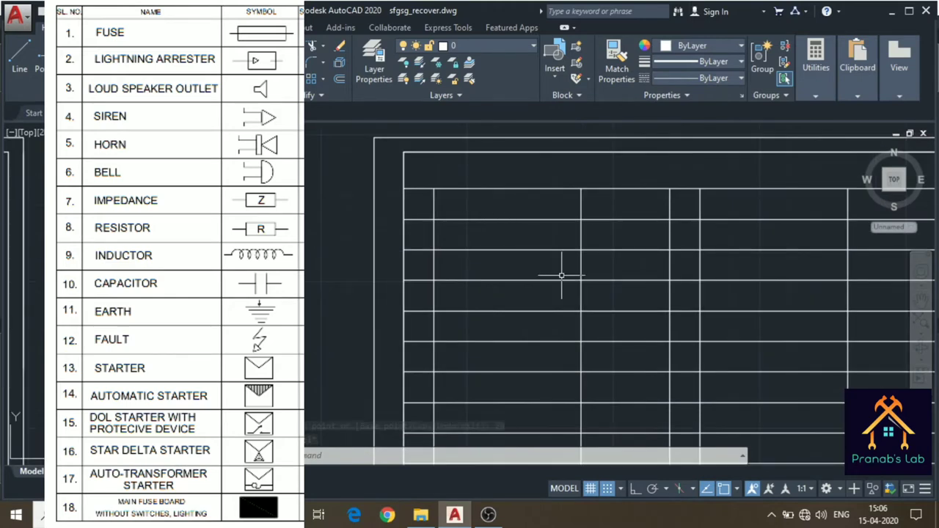
# - Draw vertical lines from the first two column dividers up to the top border
pyautogui.click(20, 53)
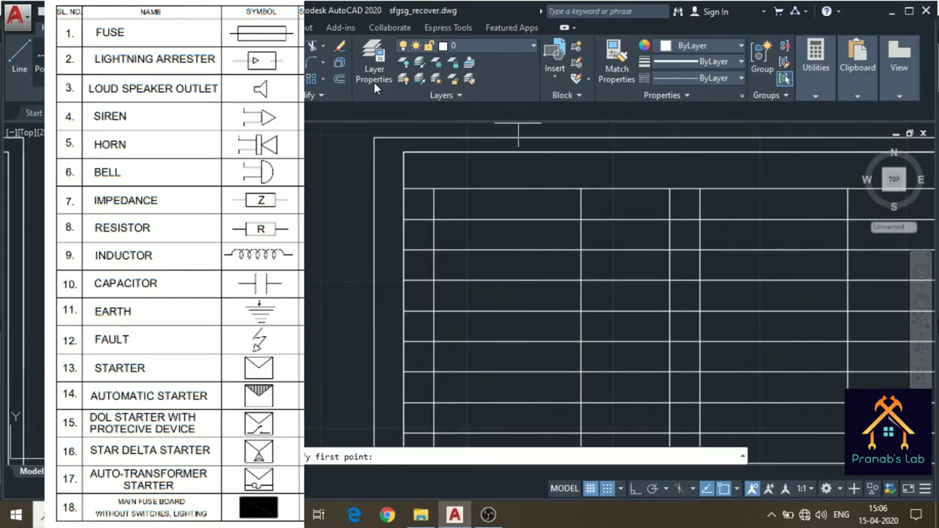
pyautogui.click(432, 189)
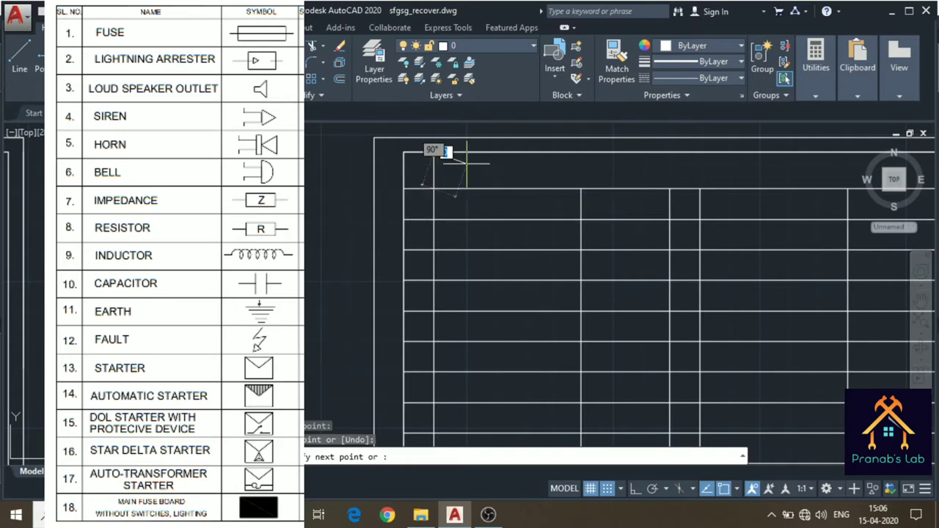
pyautogui.click(433, 152)
pyautogui.press('Escape')
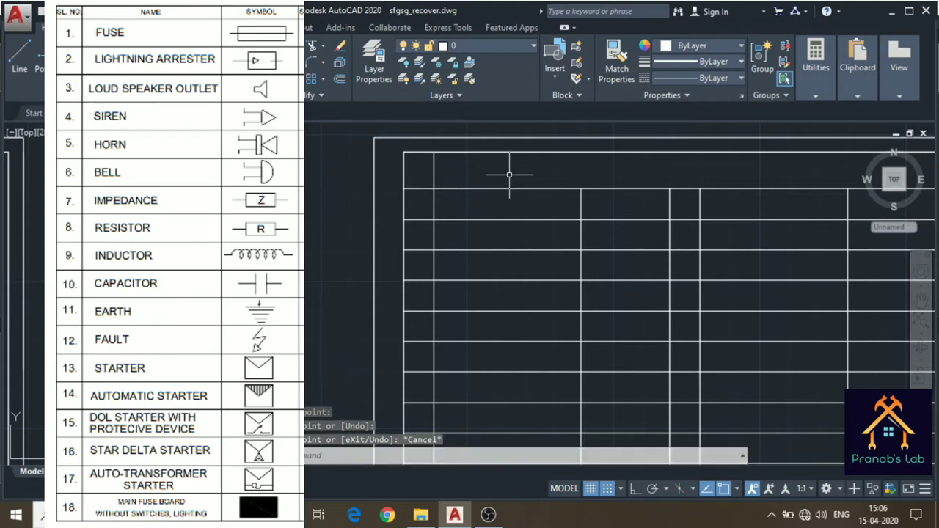
pyautogui.press('space')
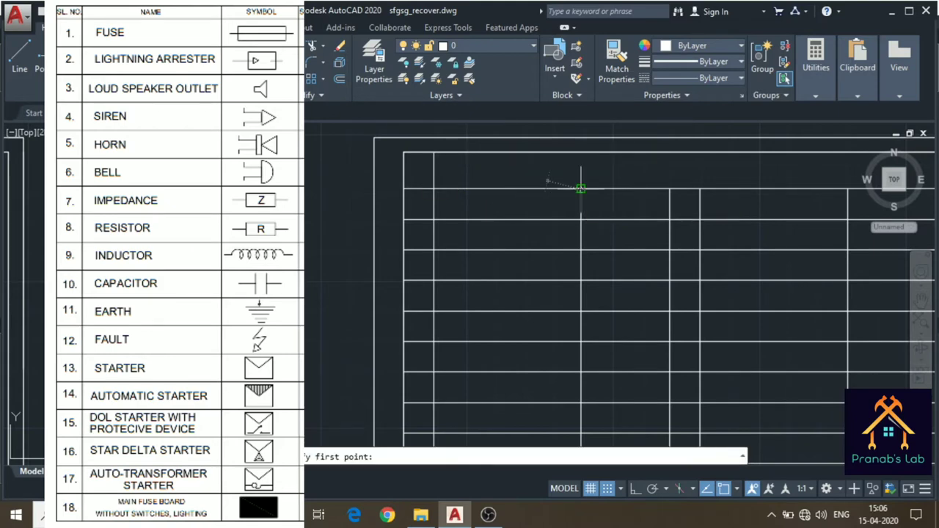
pyautogui.click(580, 188)
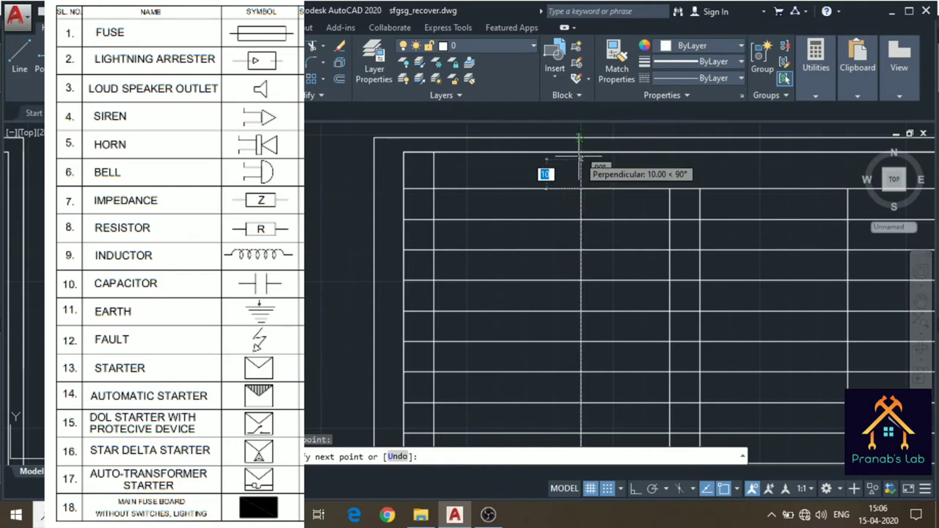
pyautogui.click(581, 153)
pyautogui.press('Escape')
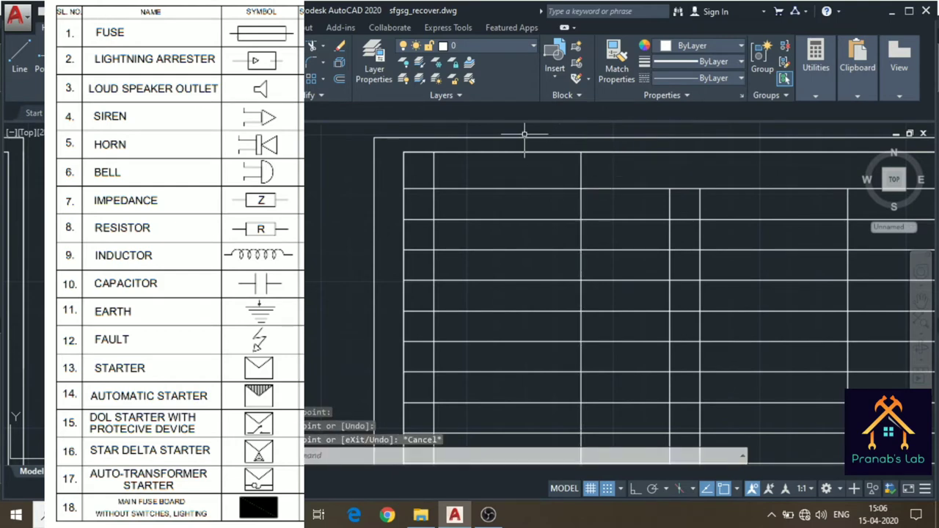
# - With Ortho on, extend the remaining column dividers up to the top border
pyautogui.press('Return')
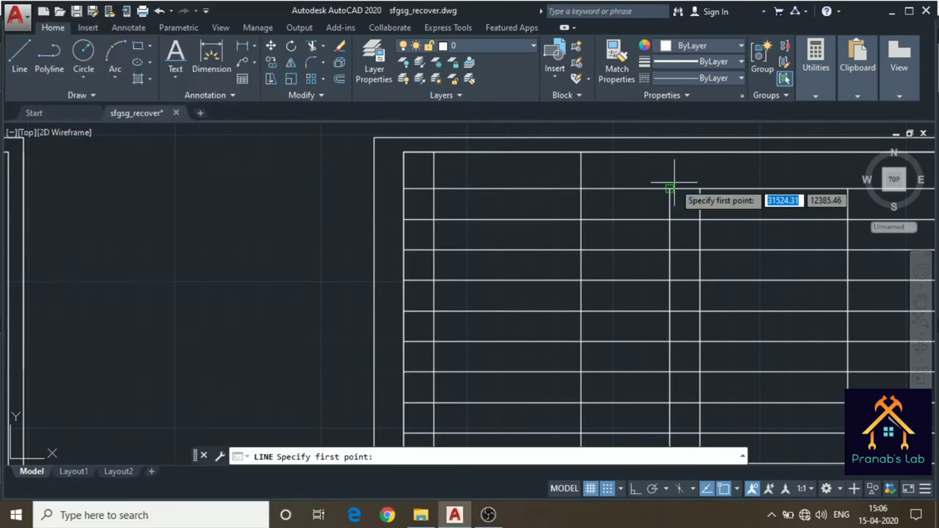
pyautogui.click(669, 189)
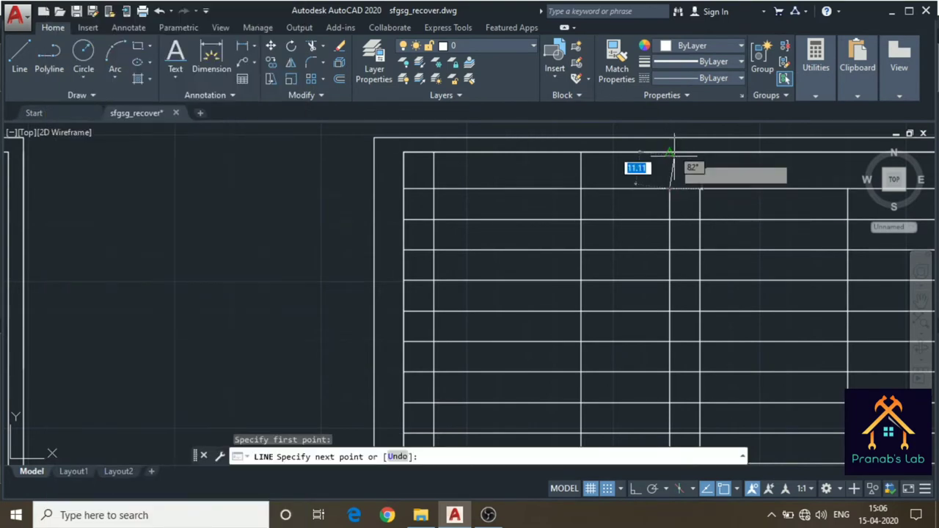
pyautogui.press('F8')
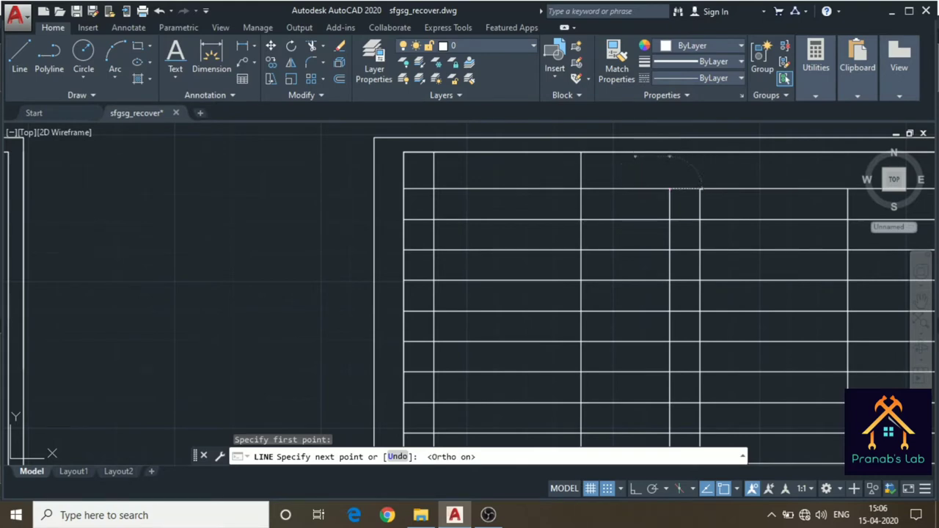
pyautogui.press('Escape')
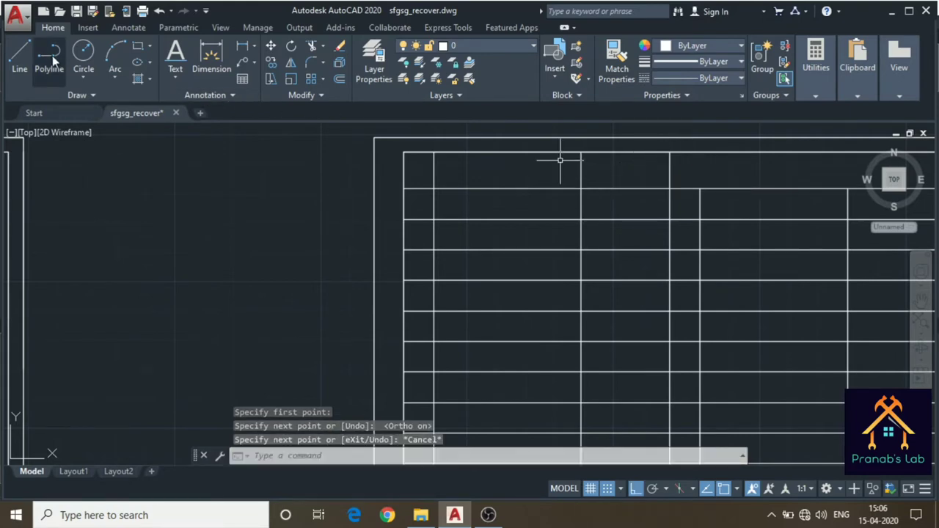
pyautogui.click(23, 58)
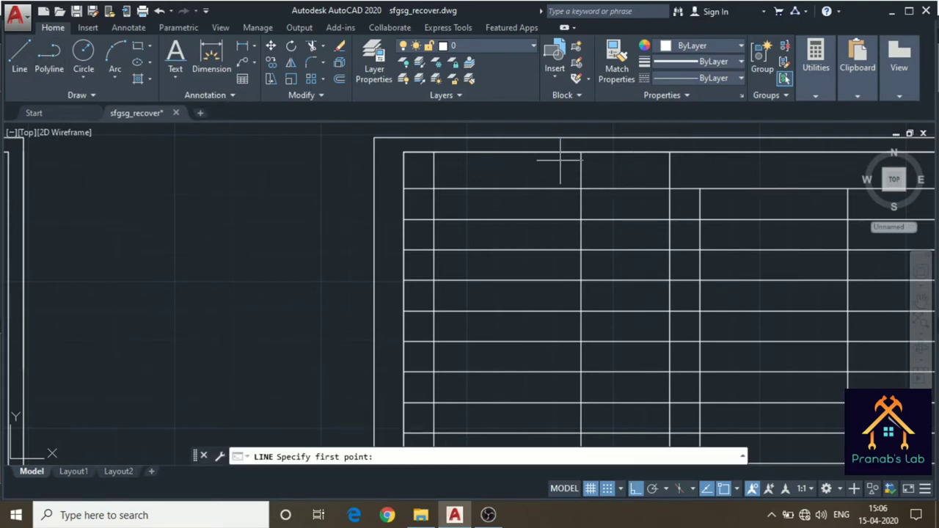
pyautogui.click(699, 189)
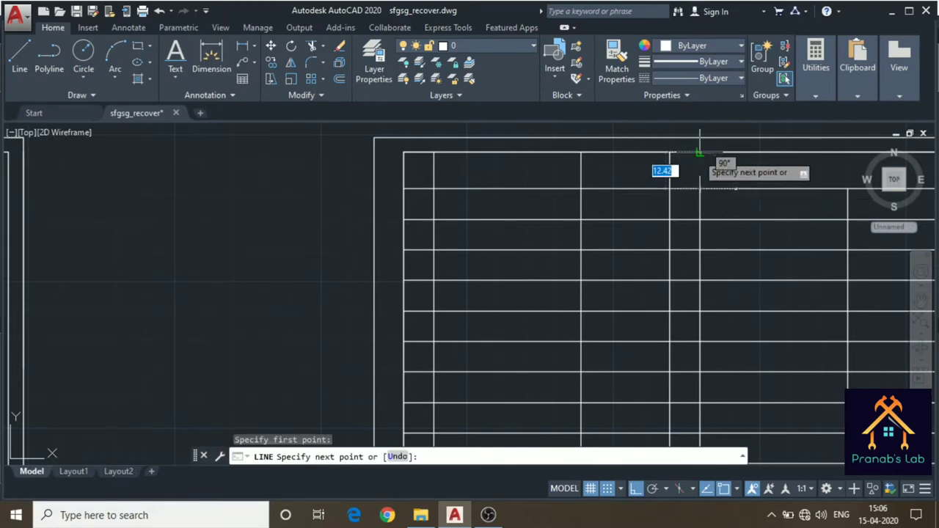
pyautogui.click(699, 159)
pyautogui.press('Escape')
pyautogui.moveTo(788, 233); pyautogui.dragTo(663, 259, button='middle')
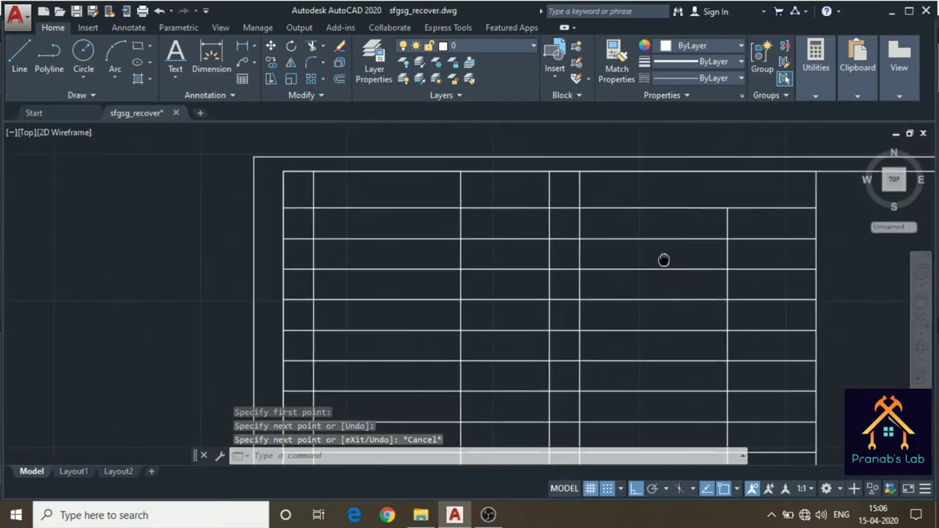
pyautogui.click(20, 57)
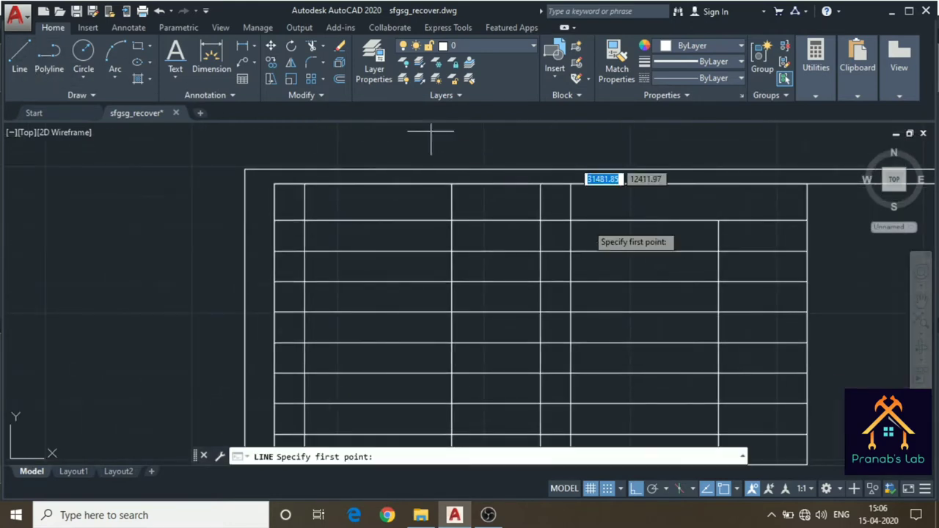
pyautogui.click(718, 221)
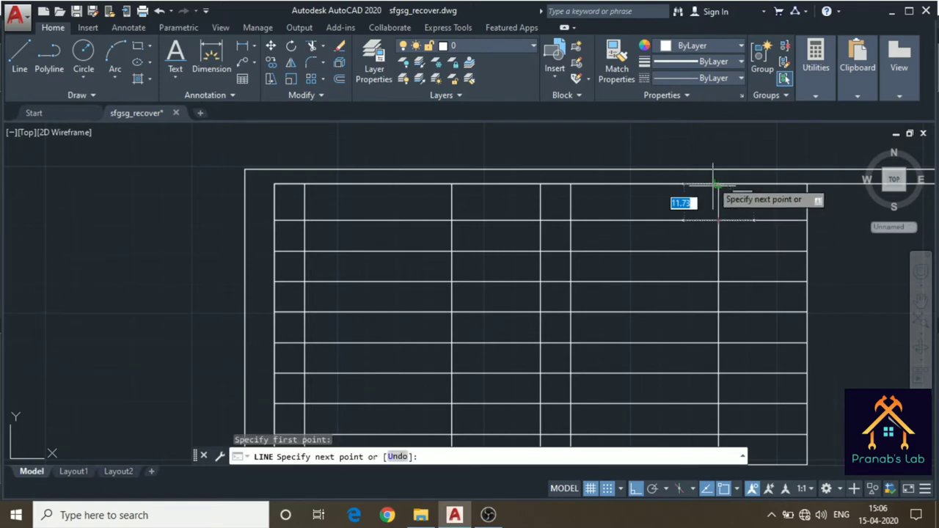
pyautogui.click(718, 184)
pyautogui.press('Escape')
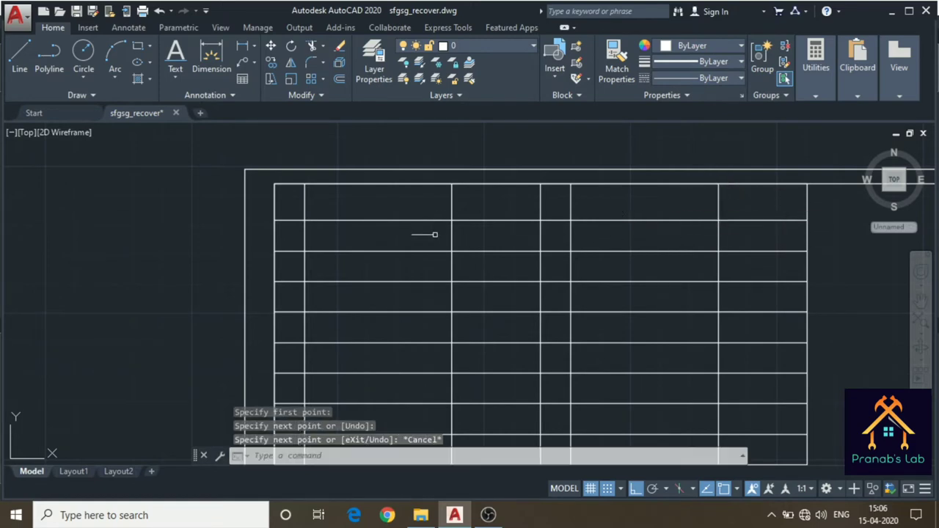
pyautogui.click(398, 219)
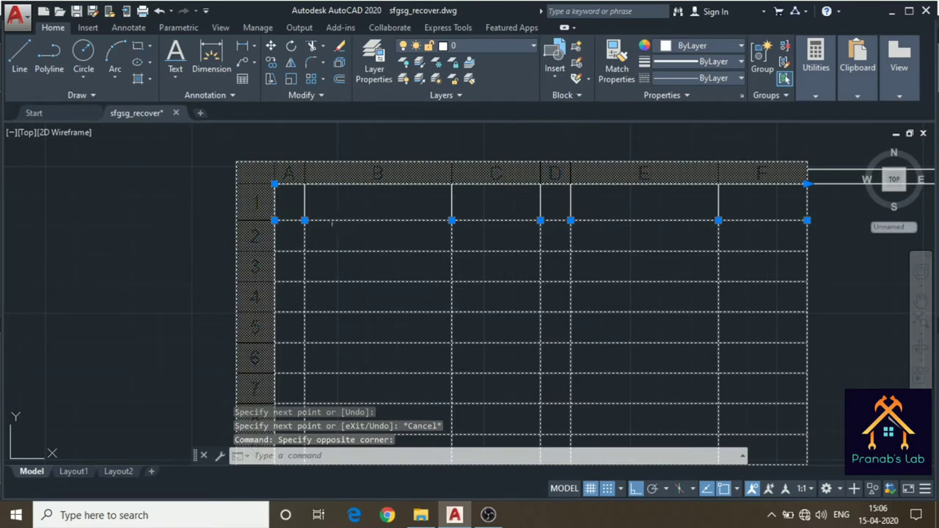
pyautogui.click(304, 220)
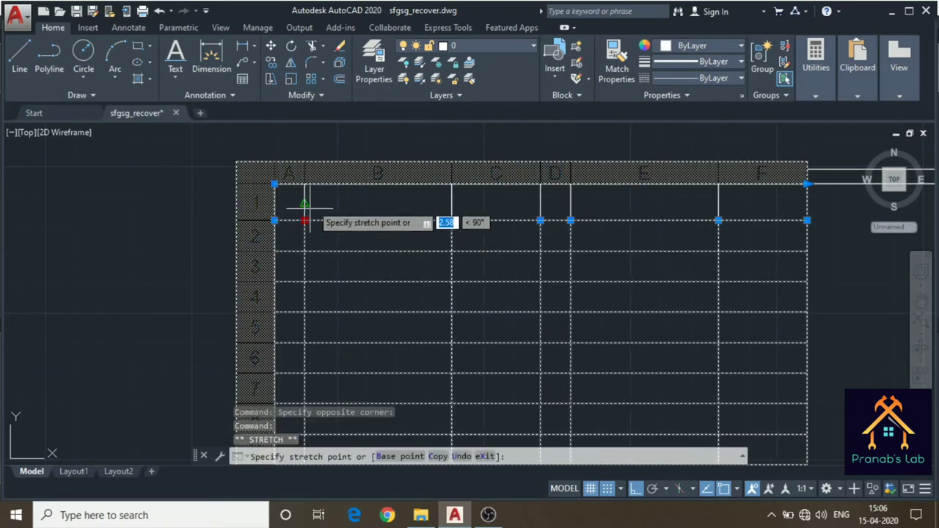
pyautogui.press('Escape')
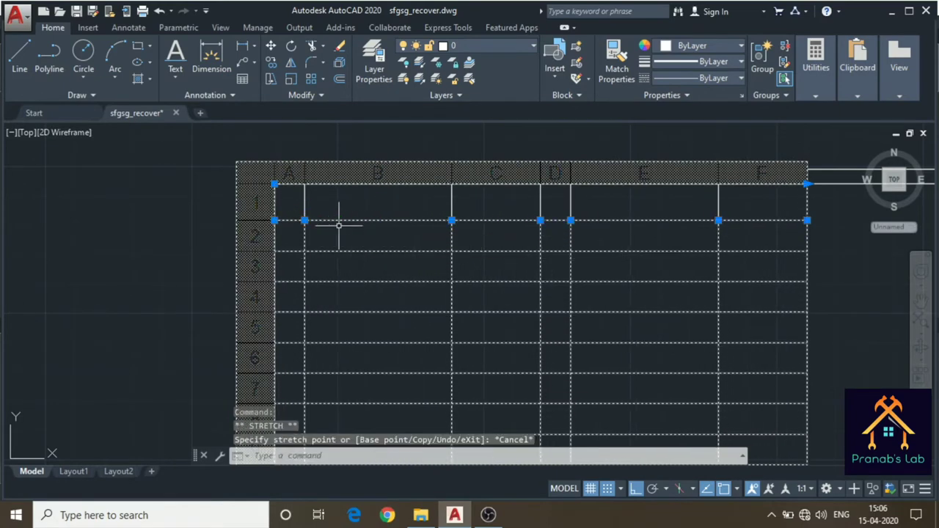
pyautogui.click(451, 220)
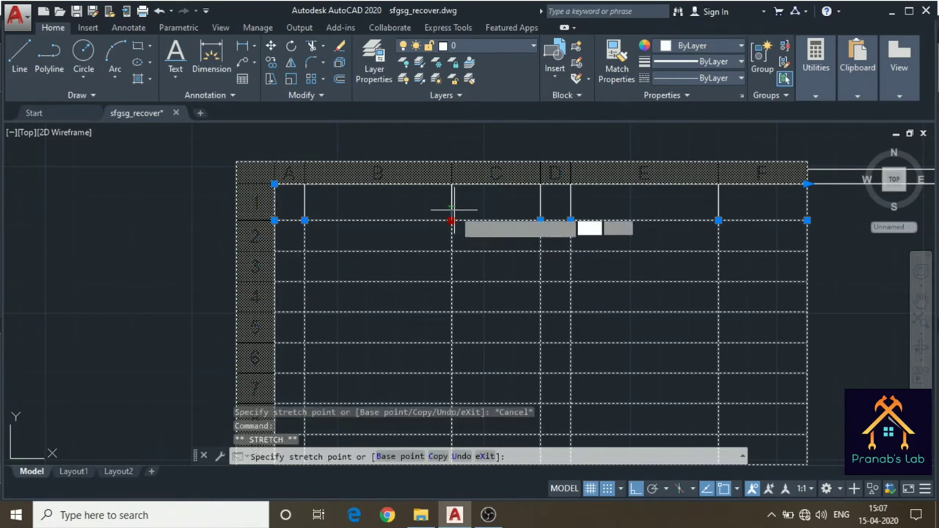
pyautogui.click(452, 218)
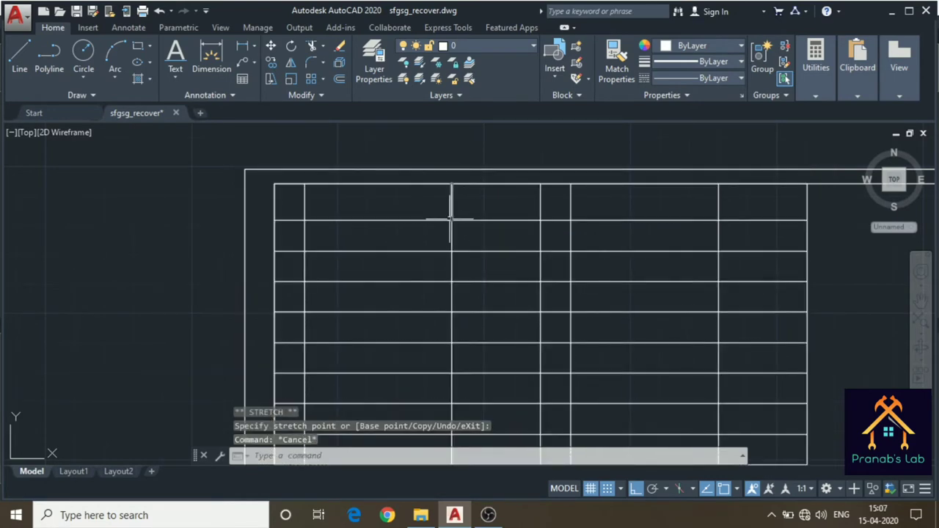
pyautogui.moveTo(453, 213); pyautogui.dragTo(559, 223)
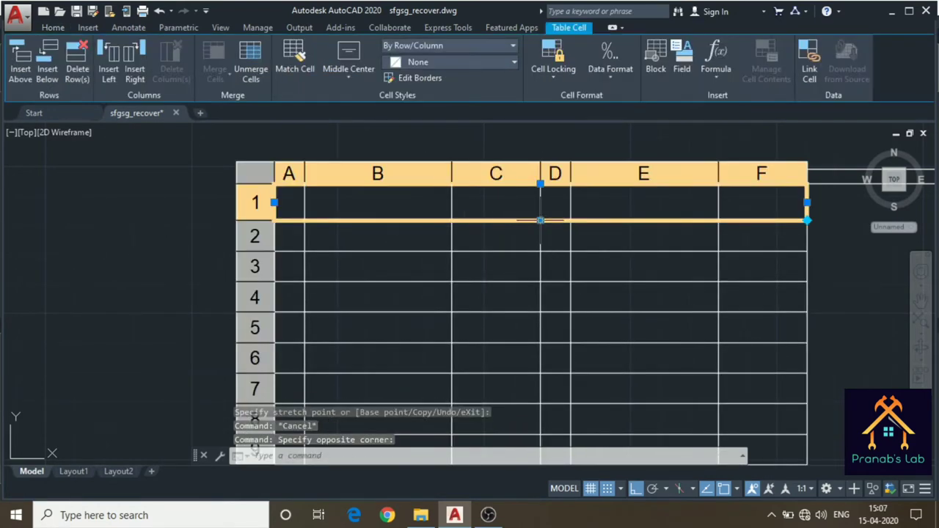
pyautogui.click(540, 220)
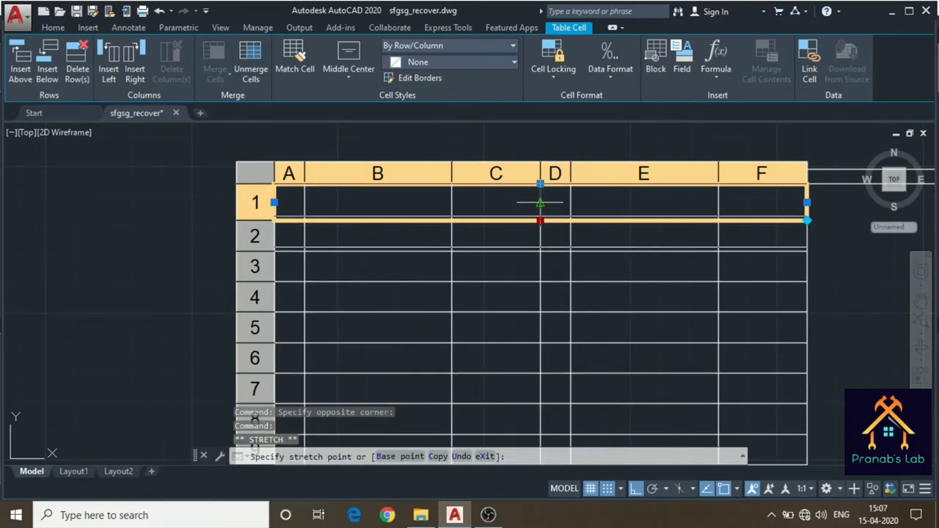
pyautogui.press('Escape')
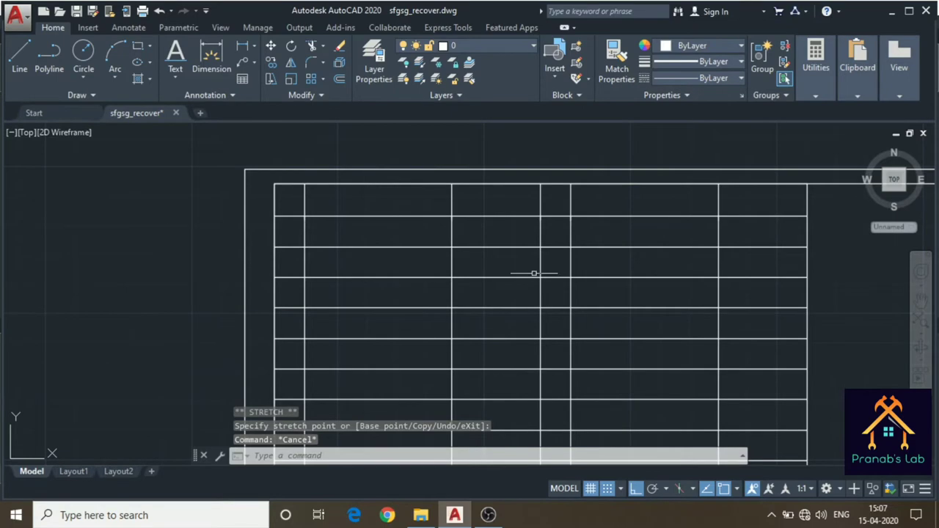
pyautogui.scroll(-3, 534, 273)
pyautogui.moveTo(685, 181)
pyautogui.mouseDown(button='middle')
pyautogui.moveTo(682, 126)
pyautogui.moveTo(715, 383)
pyautogui.mouseUp(button='middle')
pyautogui.scroll(3, 521, 278)
pyautogui.click(343, 211)
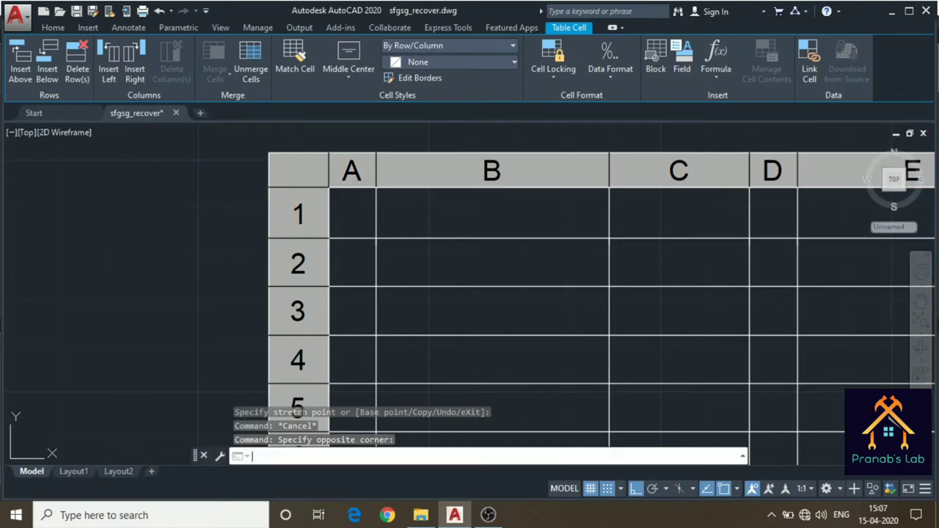
pyautogui.write('S')
pyautogui.click(415, 205)
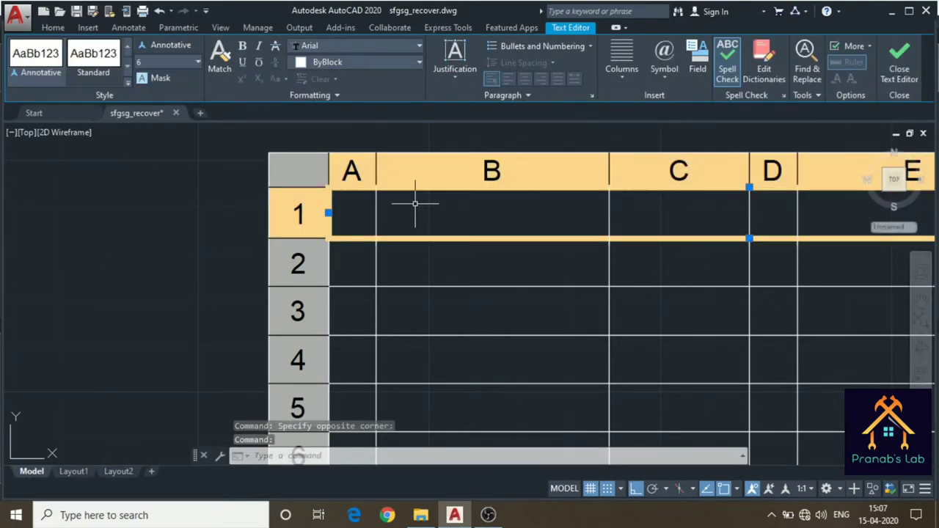
pyautogui.press('Escape')
# - Write 'SL.' and 'NO.' as two lines of height-3 single-line text in the top-left cell
pyautogui.click(178, 72)
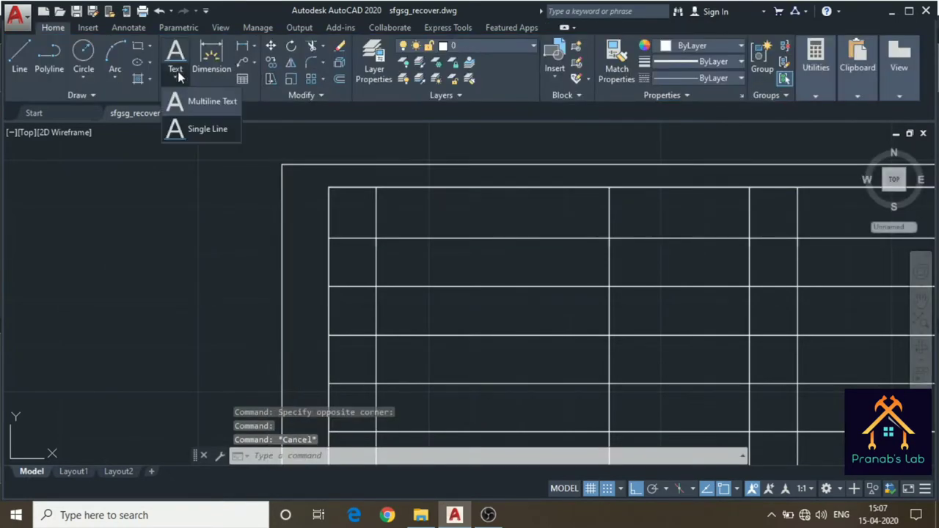
pyautogui.click(188, 128)
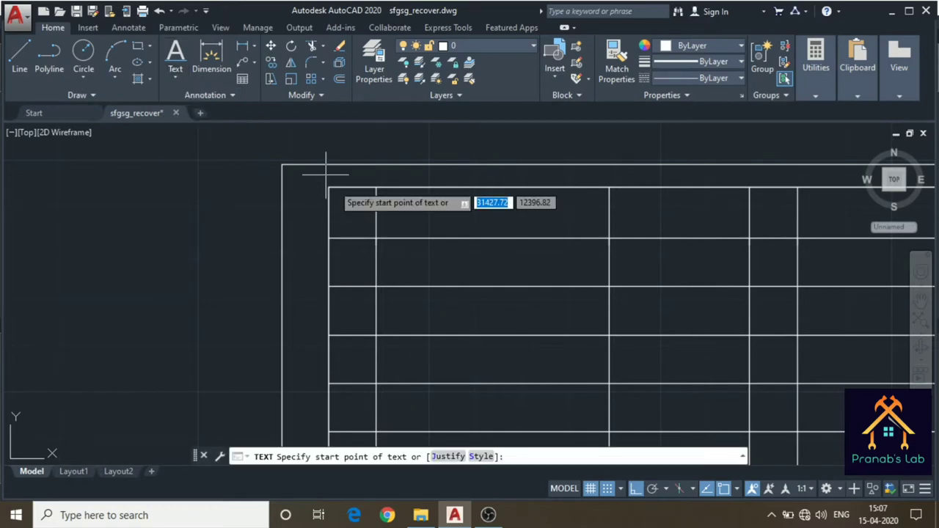
pyautogui.click(326, 175)
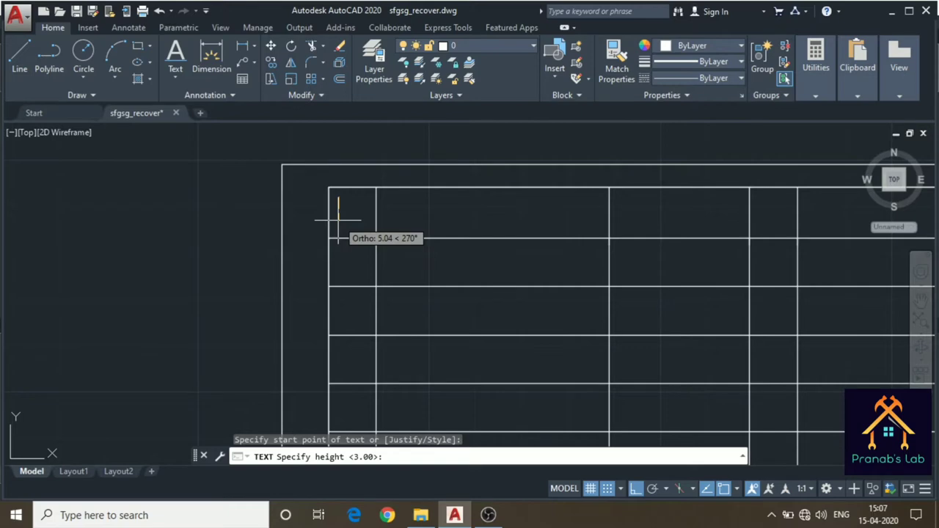
pyautogui.write('3')
pyautogui.press('Return')
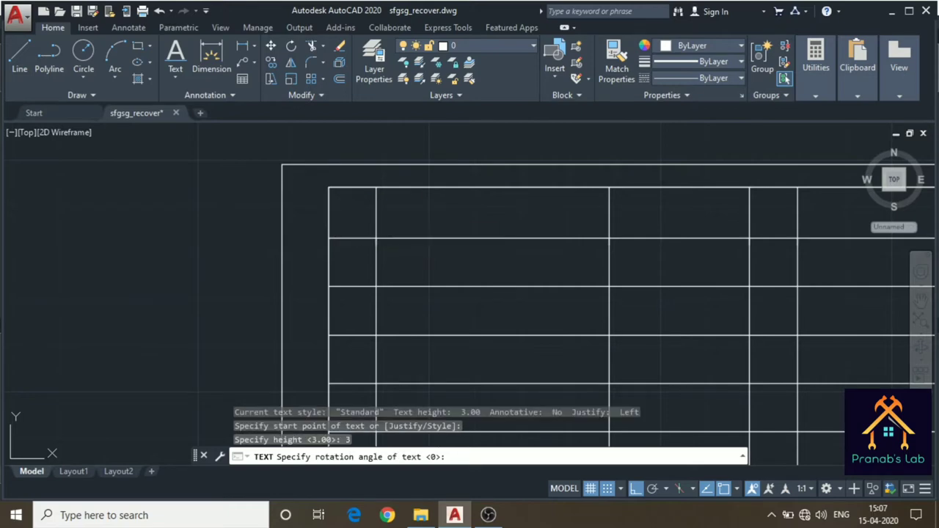
pyautogui.write('SL')
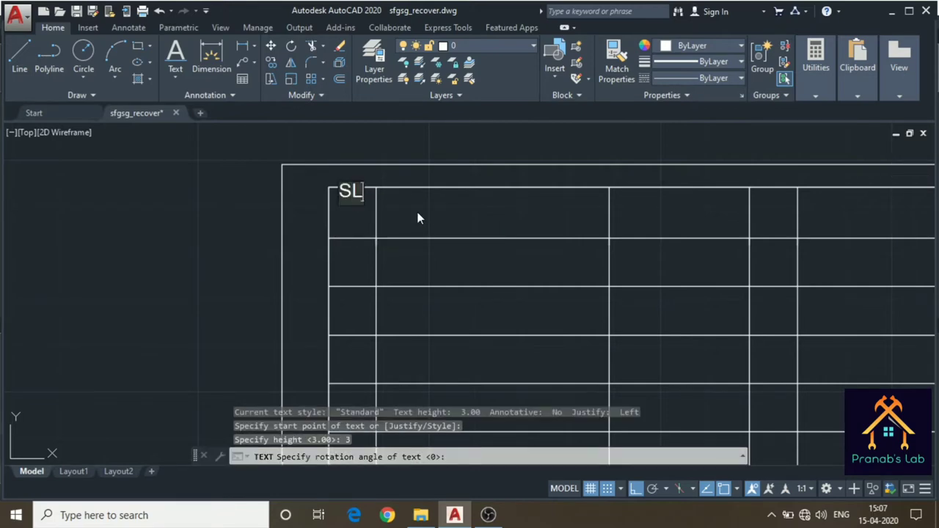
pyautogui.write('.')
pyautogui.press('Return')
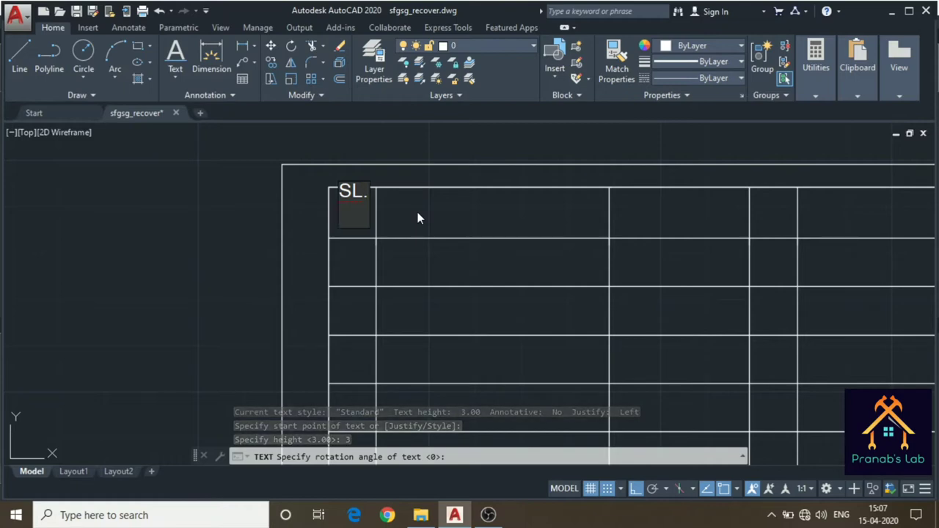
pyautogui.write('NO.')
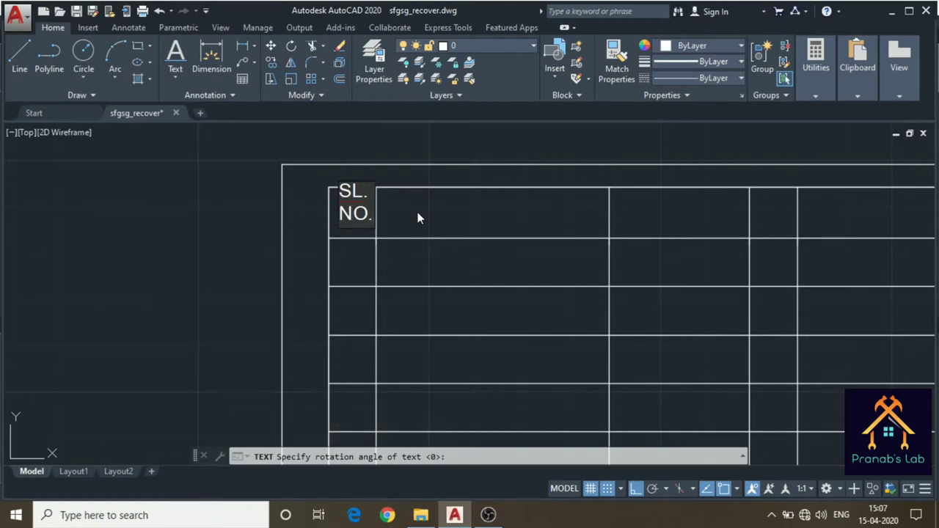
pyautogui.press('Return')
pyautogui.press('Return')
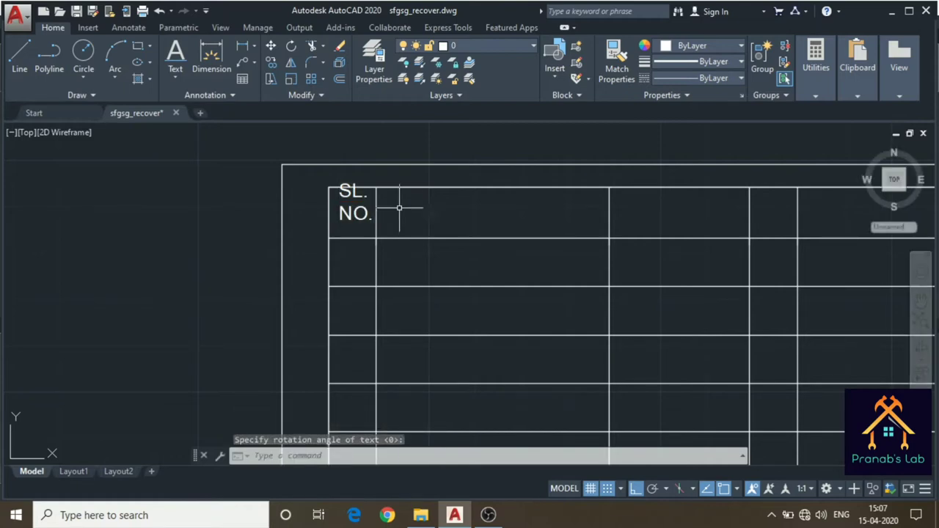
pyautogui.click(362, 214)
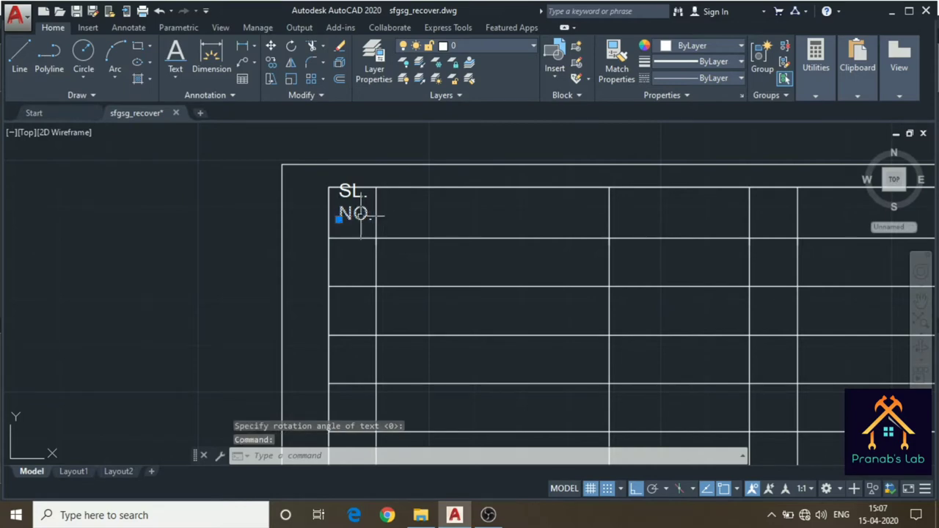
# - Move the NO. text down-left within the top-left header cell
pyautogui.click(339, 218)
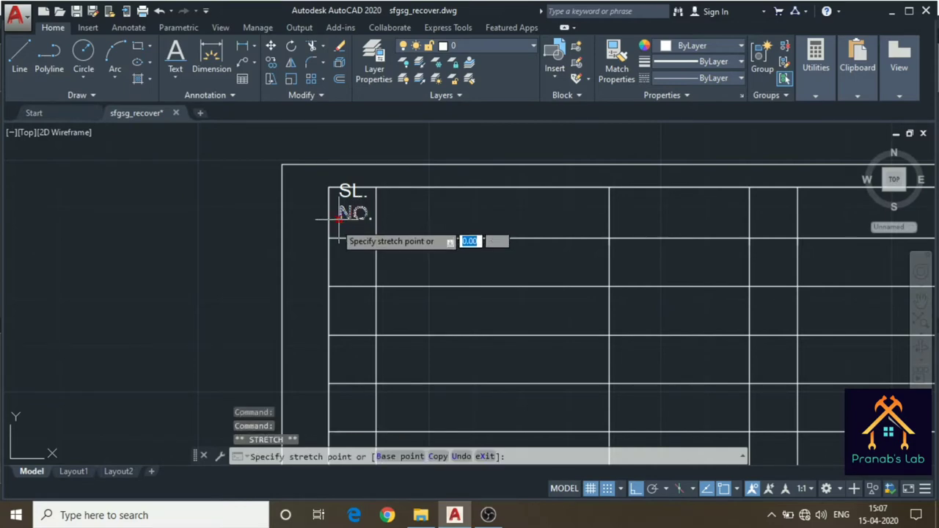
pyautogui.click(329, 227)
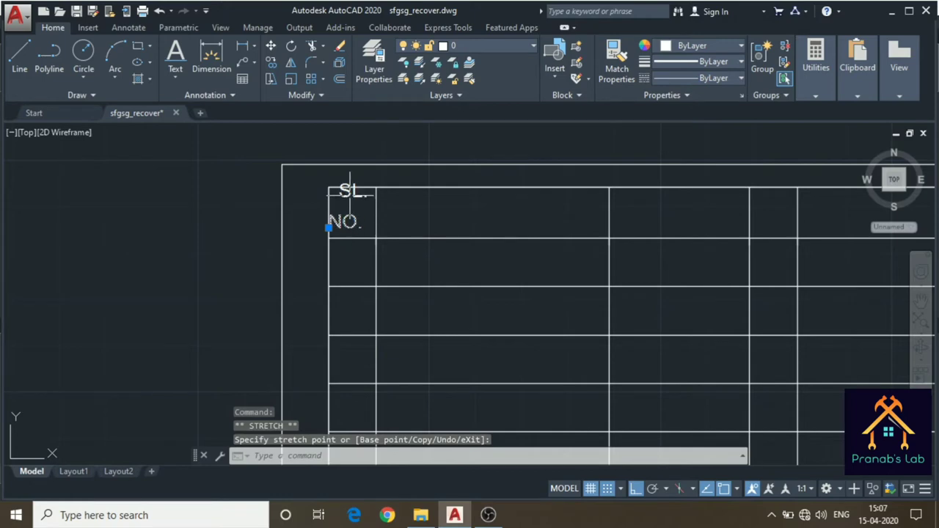
pyautogui.click(344, 206)
pyautogui.press('Escape')
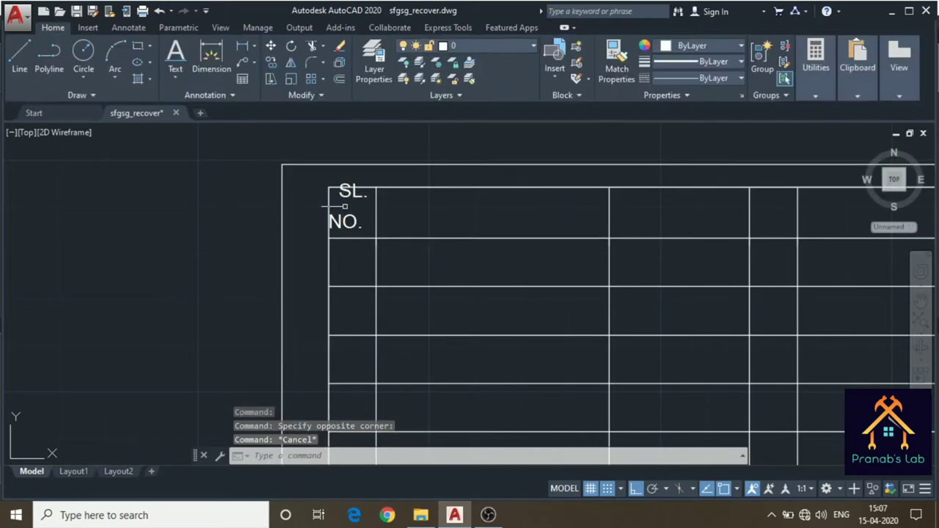
pyautogui.click(344, 191)
pyautogui.click(339, 196)
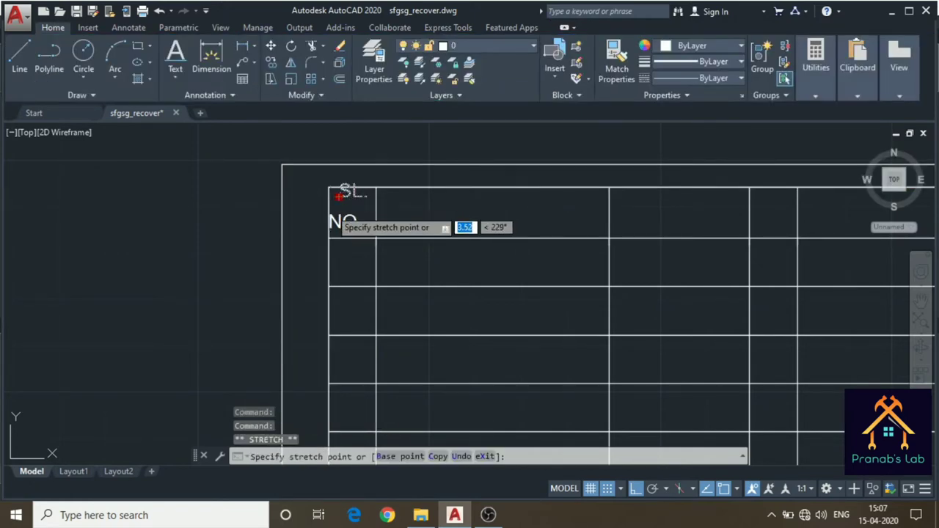
pyautogui.press('Escape')
pyautogui.scroll(3, 411, 209)
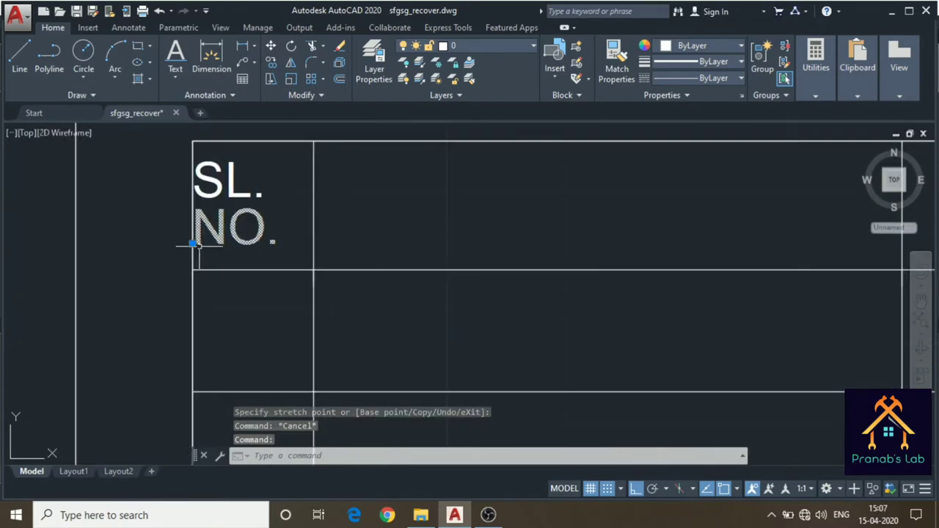
# - Reposition NO. and SL. so SL. sits directly above NO. in the cell
pyautogui.click(195, 242)
pyautogui.click(196, 242)
pyautogui.click(211, 240)
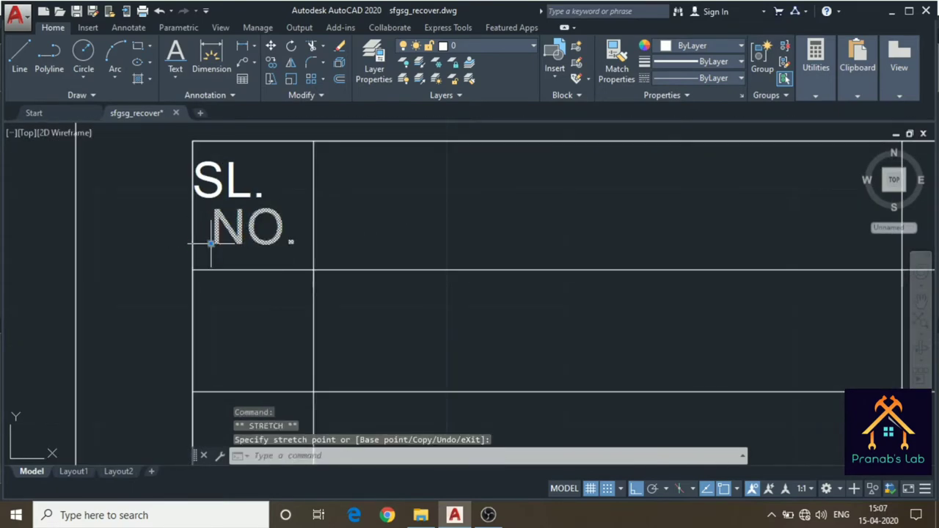
pyautogui.click(208, 189)
pyautogui.press('Escape')
pyautogui.click(192, 197)
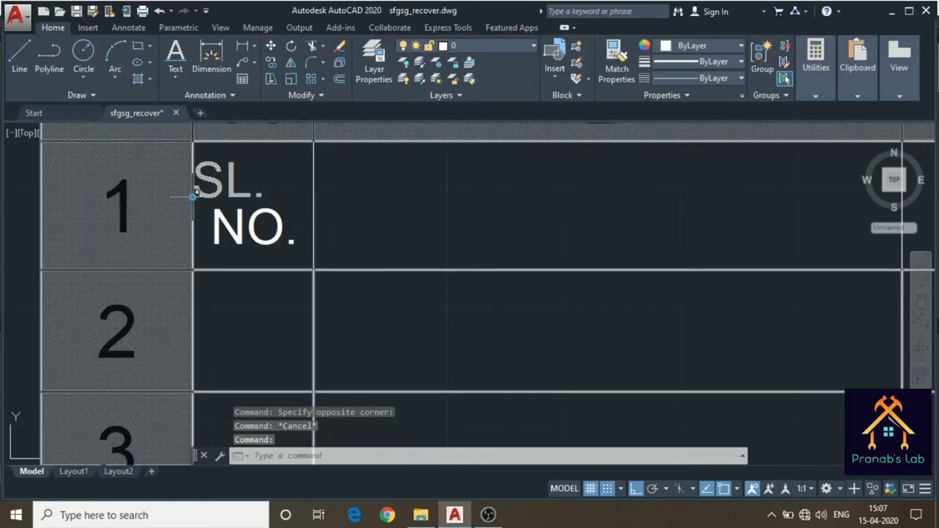
pyautogui.click(192, 197)
pyautogui.click(218, 239)
pyautogui.press('Escape')
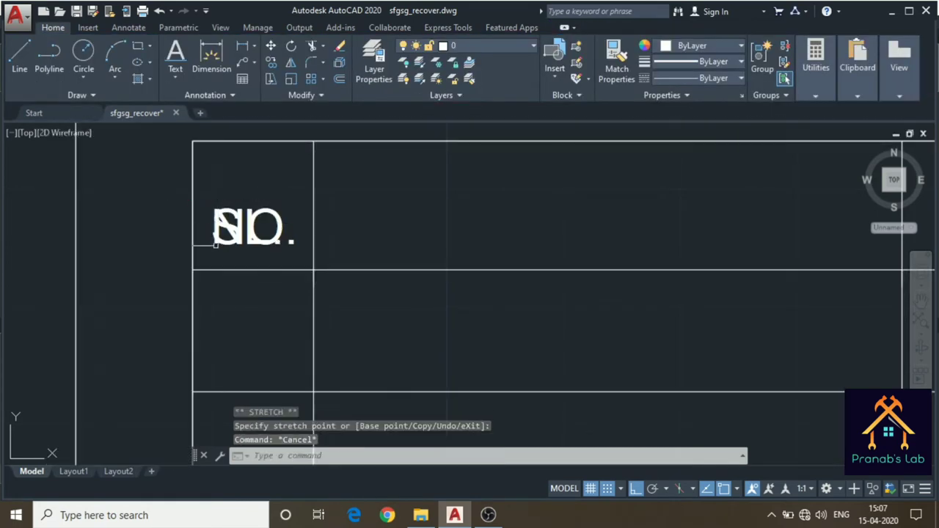
pyautogui.press('Escape')
pyautogui.hotkey('ctrl', 'z')
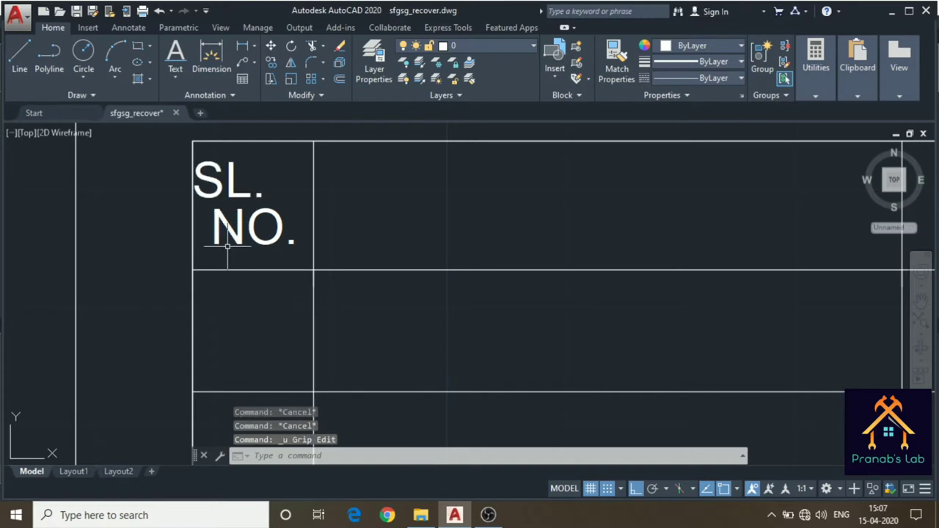
pyautogui.click(192, 197)
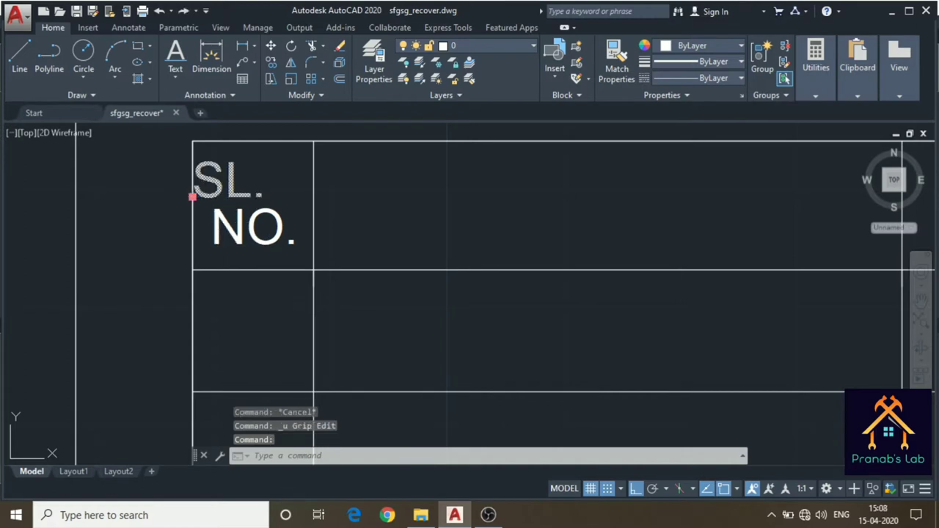
pyautogui.click(192, 197)
pyautogui.click(228, 196)
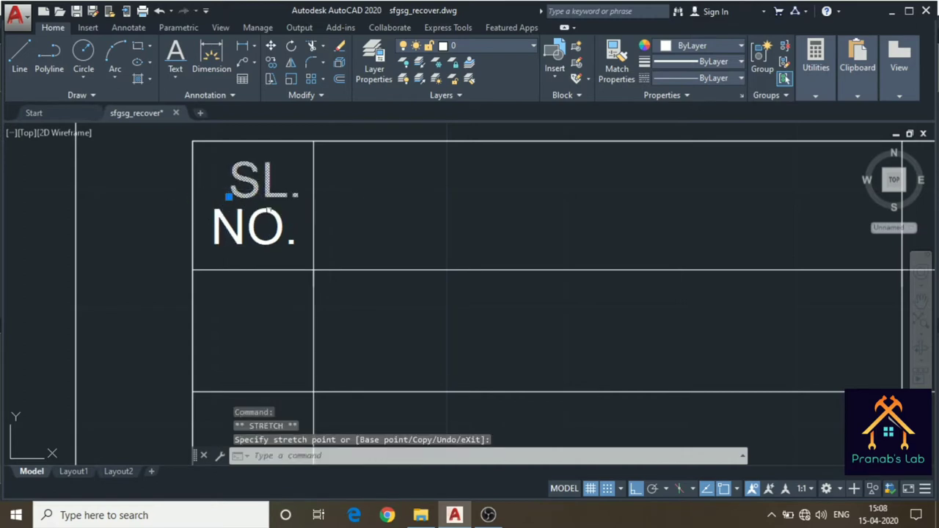
pyautogui.press('Escape')
pyautogui.scroll(-2, 357, 231)
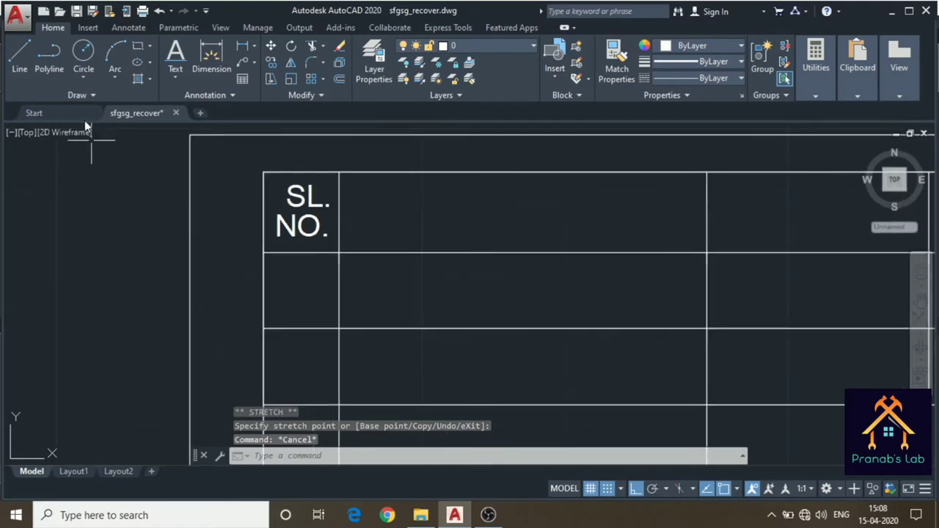
pyautogui.click(299, 197)
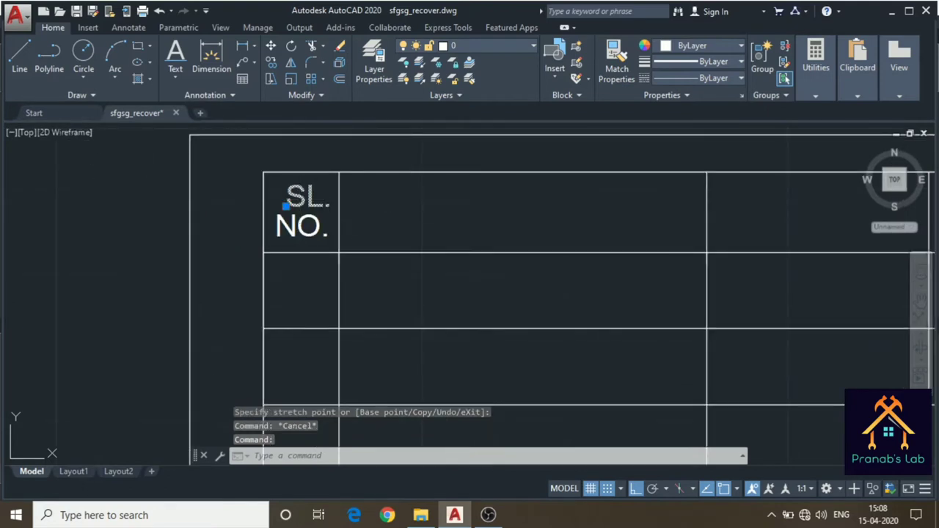
# - Paste a copy of SL. into the second column header and change it to NAME
pyautogui.hotkey('ctrl', 'c')
pyautogui.hotkey('ctrl', 'v')
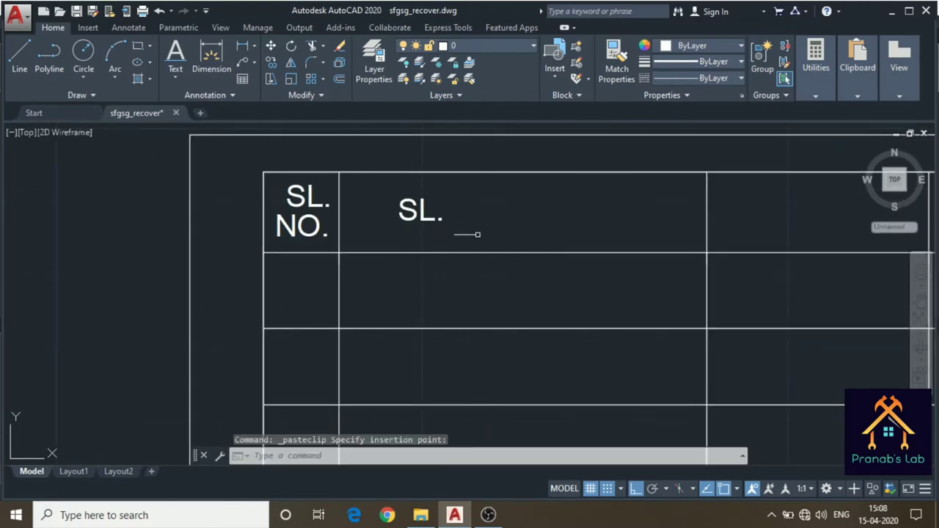
pyautogui.click(409, 211)
pyautogui.doubleClick(404, 219)
pyautogui.write('NAM')
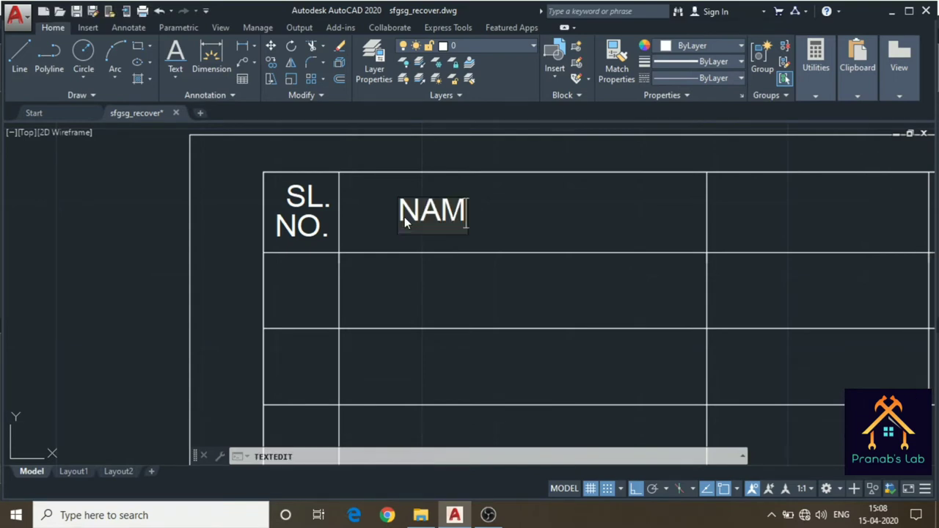
pyautogui.write('E')
pyautogui.click(554, 210)
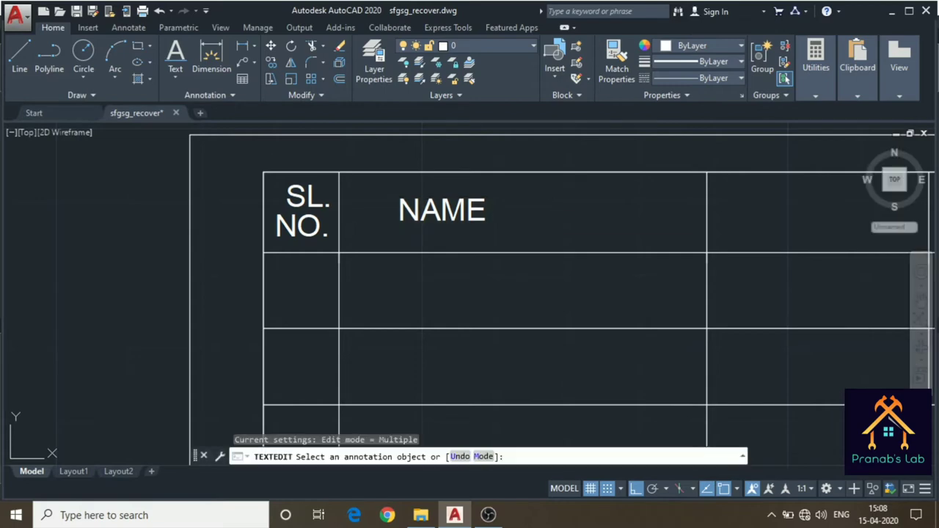
pyautogui.press('Escape')
pyautogui.click(769, 206)
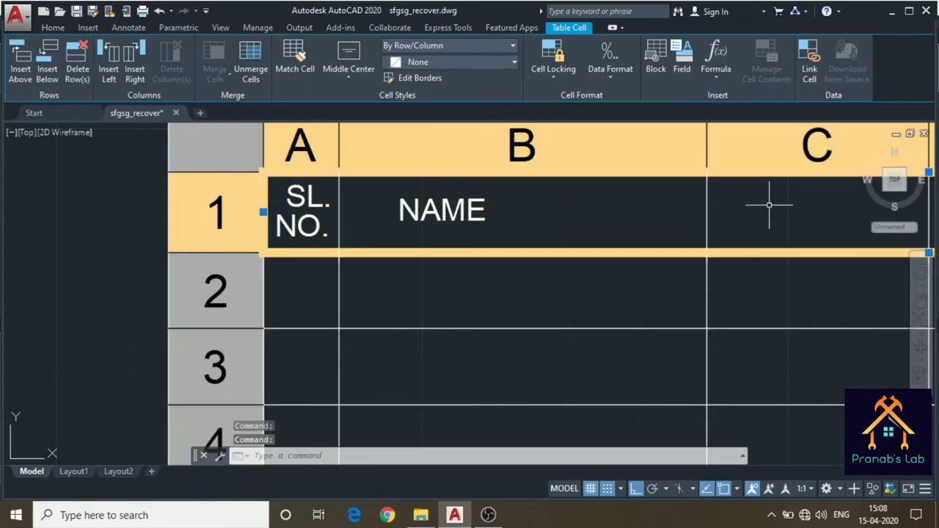
pyautogui.press('Escape')
# - Paste another copy into the third column header and retype it as SYMBOL
pyautogui.hotkey('ctrl', 'v')
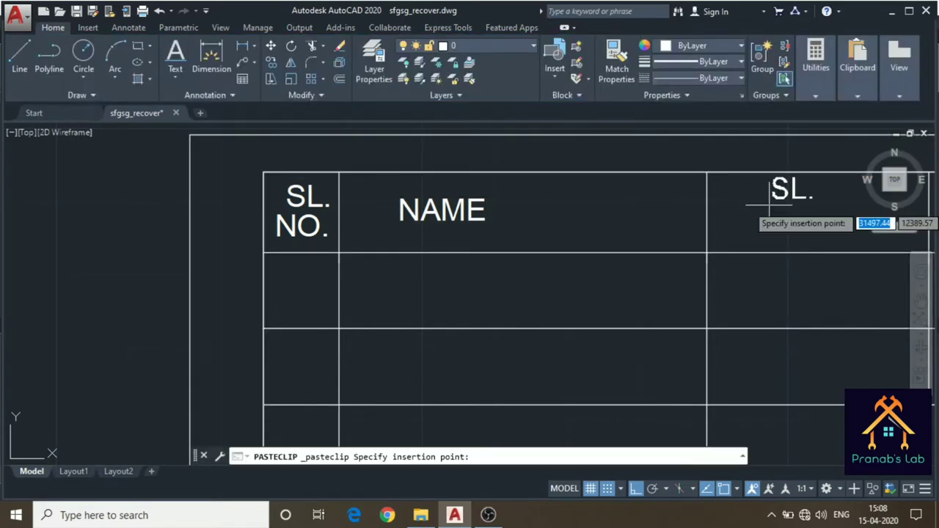
pyautogui.moveTo(768, 217); pyautogui.dragTo(579, 235, button='middle')
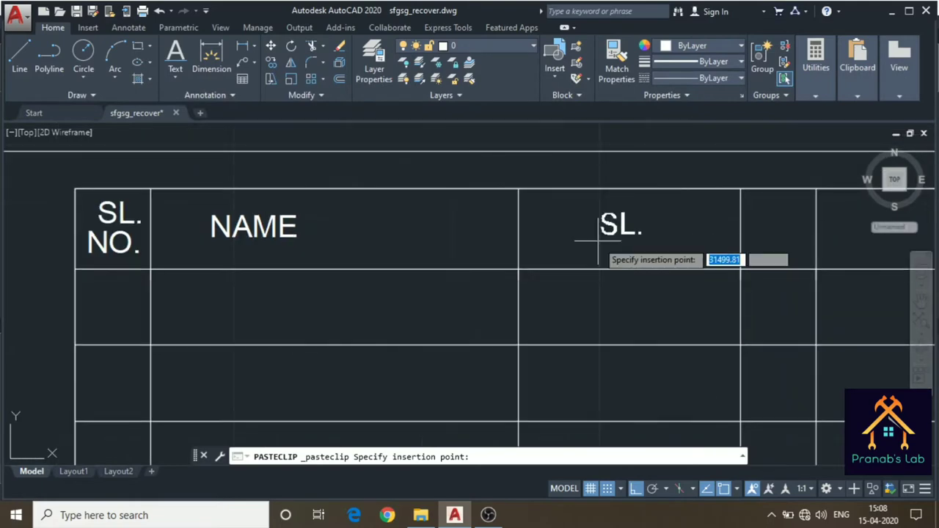
pyautogui.click(608, 223)
pyautogui.click(608, 223)
pyautogui.doubleClick(608, 224)
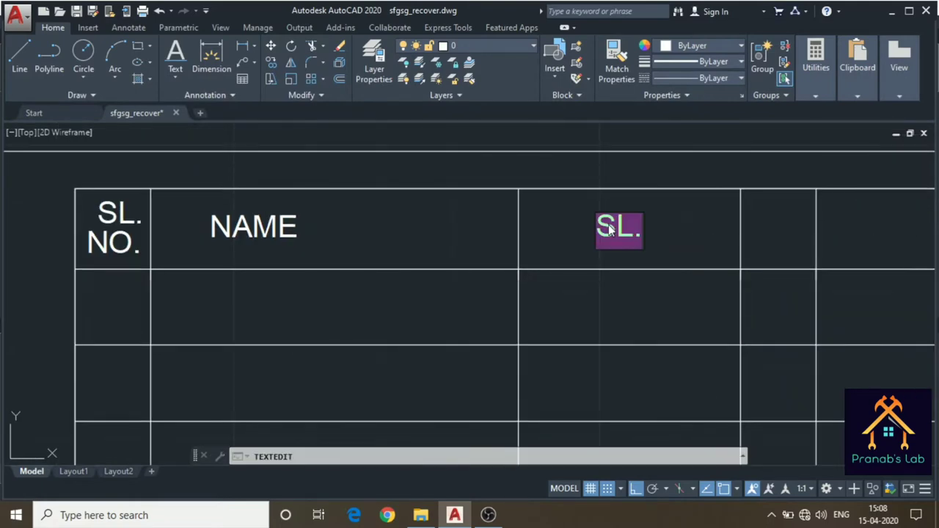
pyautogui.write('SYMBOL')
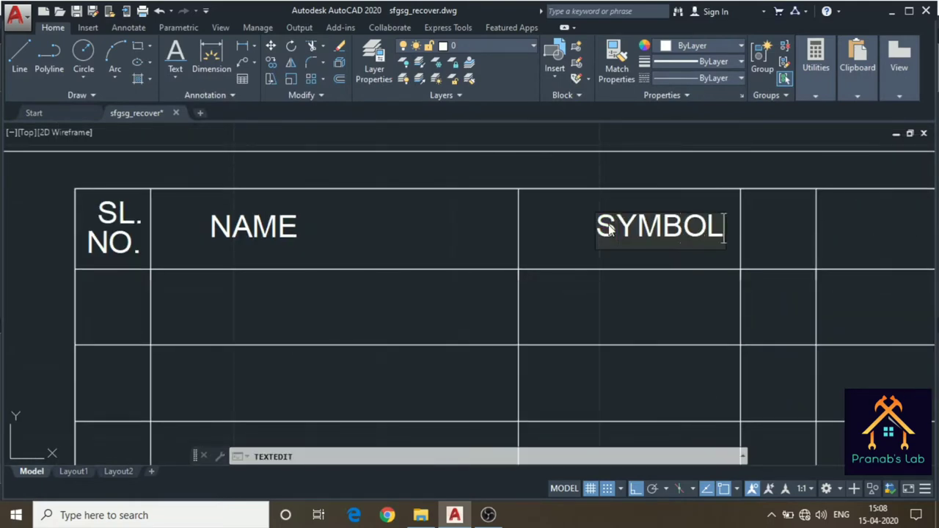
pyautogui.press('Escape')
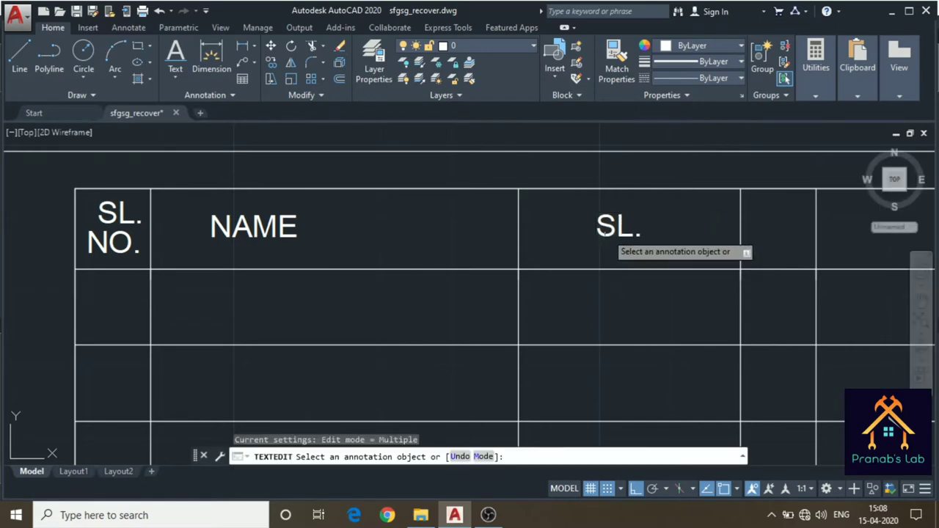
pyautogui.click(607, 233)
pyautogui.write('S')
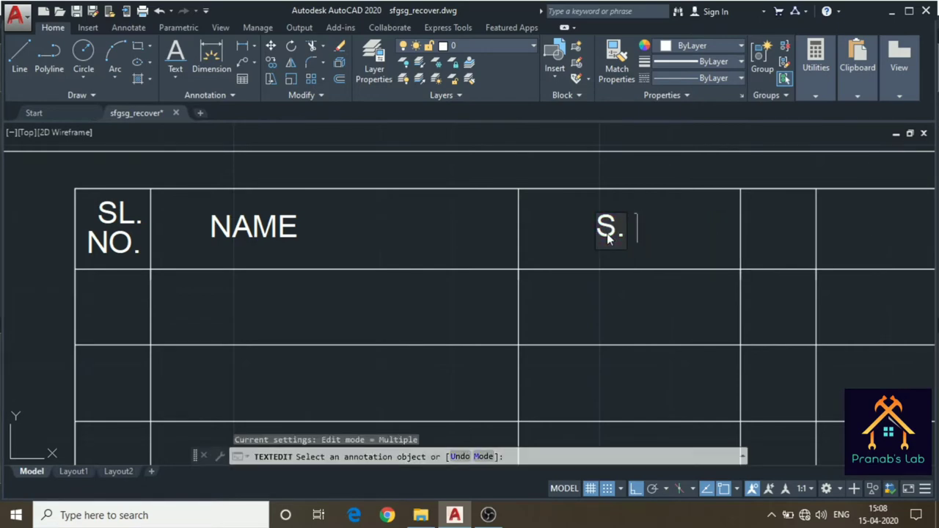
pyautogui.write('YMBOL')
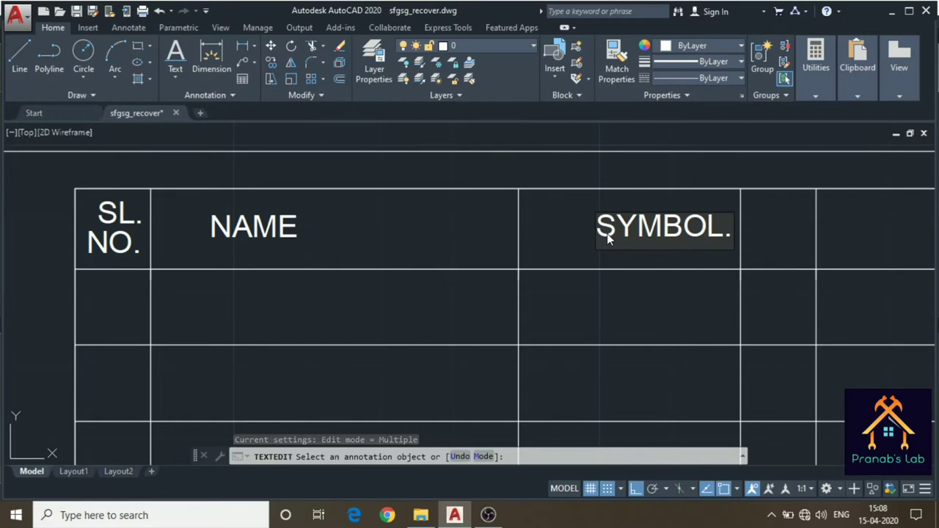
pyautogui.press('Delete')
pyautogui.press('Return')
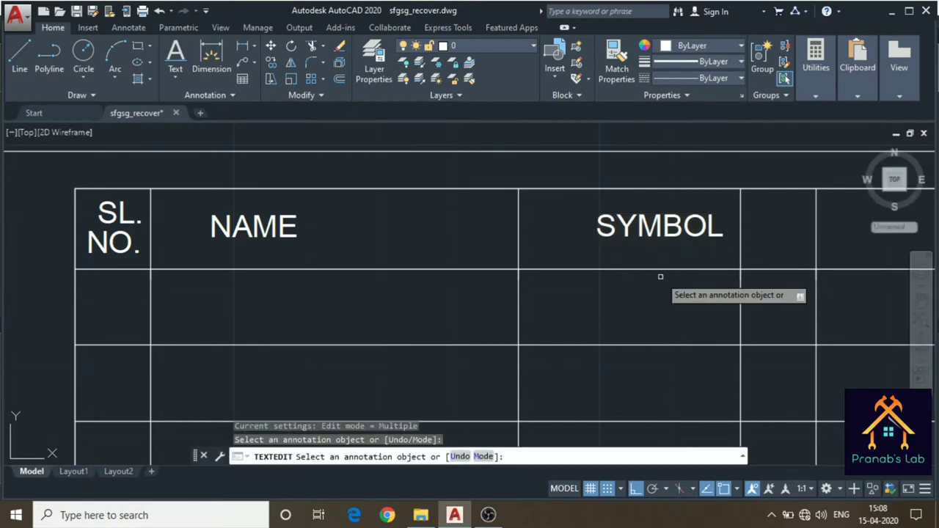
pyautogui.press('Escape')
pyautogui.click(754, 240)
pyautogui.click(702, 214)
pyautogui.press('Escape')
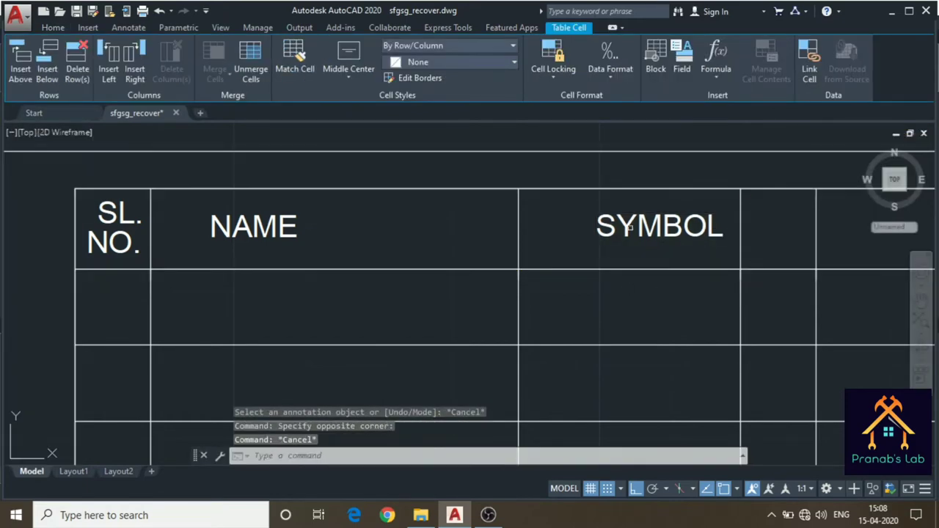
pyautogui.click(98, 211)
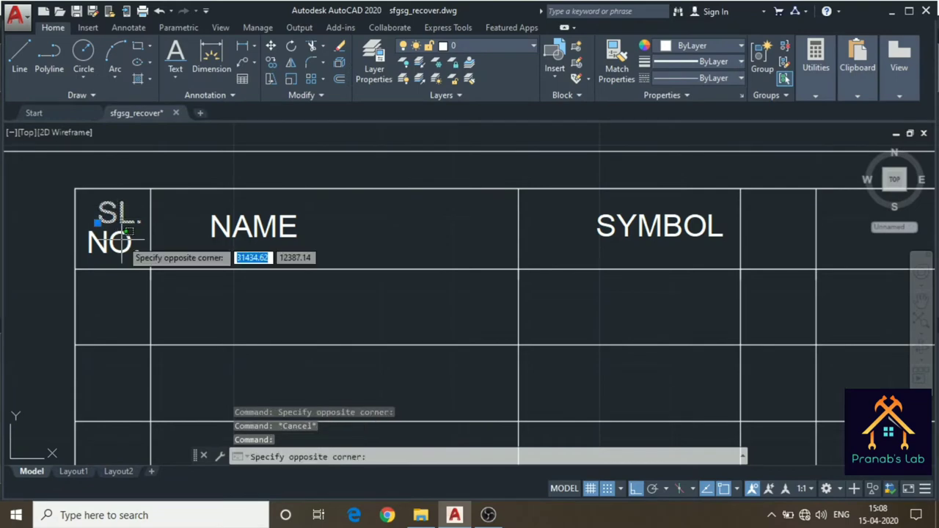
# - Copy the SL. NO. header text into the fourth column's header cell
pyautogui.click(111, 241)
pyautogui.click(113, 243)
pyautogui.click(103, 220)
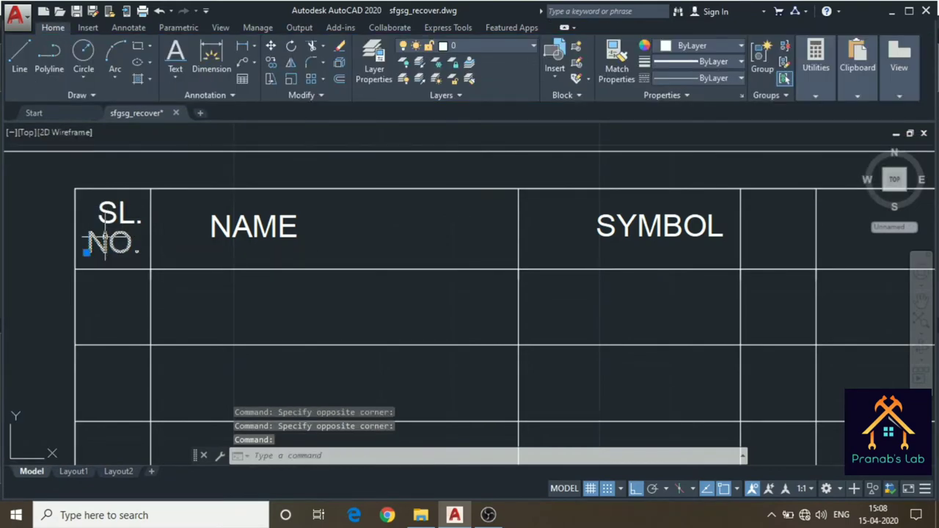
pyautogui.click(113, 209)
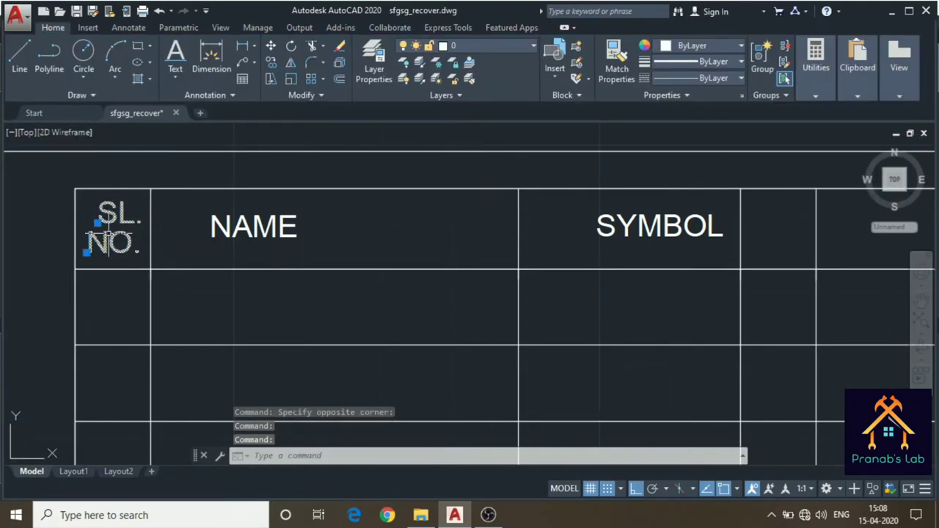
pyautogui.hotkey('ctrl', 'c')
pyautogui.hotkey('ctrl', 'v')
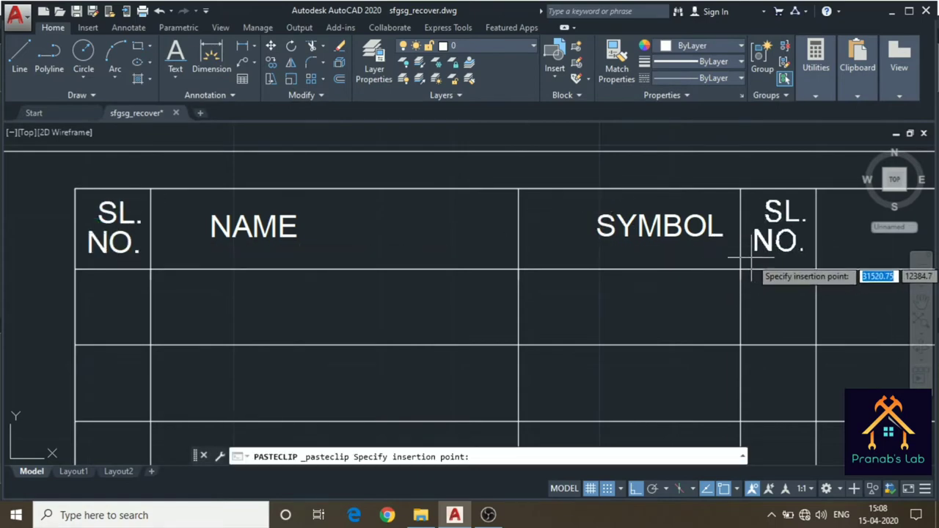
pyautogui.click(751, 261)
# - Copy the NAME and SYMBOL headers into the fifth and sixth column headers
pyautogui.moveTo(845, 267); pyautogui.dragTo(631, 316, button='middle')
pyautogui.scroll(-2, 632, 312)
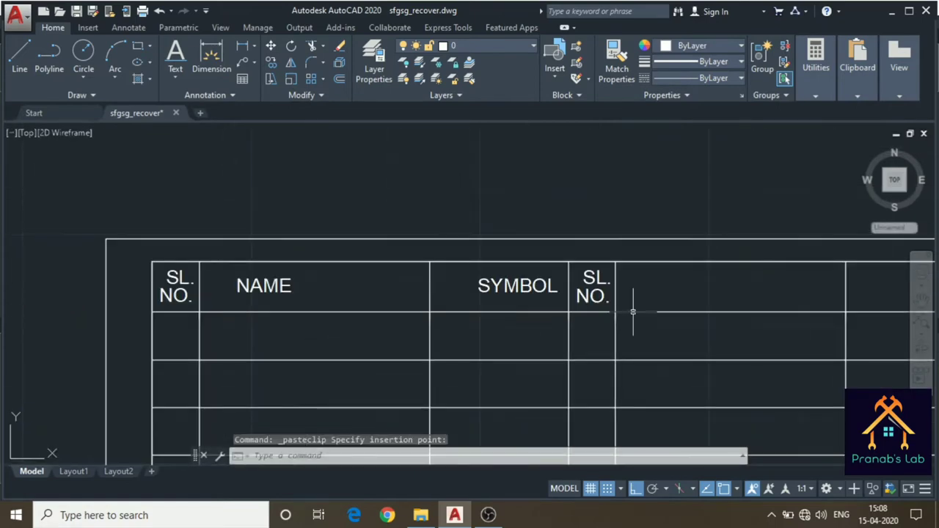
pyautogui.scroll(-2, 632, 312)
pyautogui.scroll(2, 486, 220)
pyautogui.scroll(2, 451, 189)
pyautogui.click(451, 184)
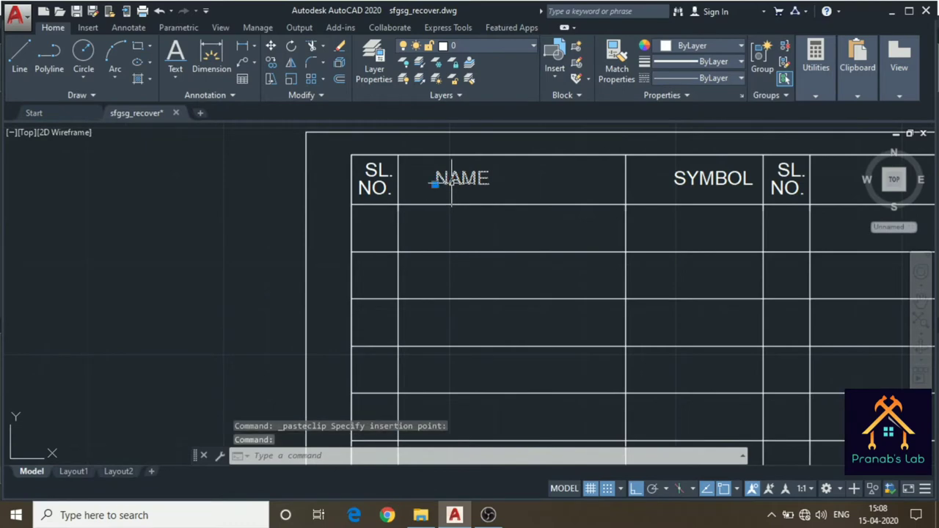
pyautogui.click(673, 184)
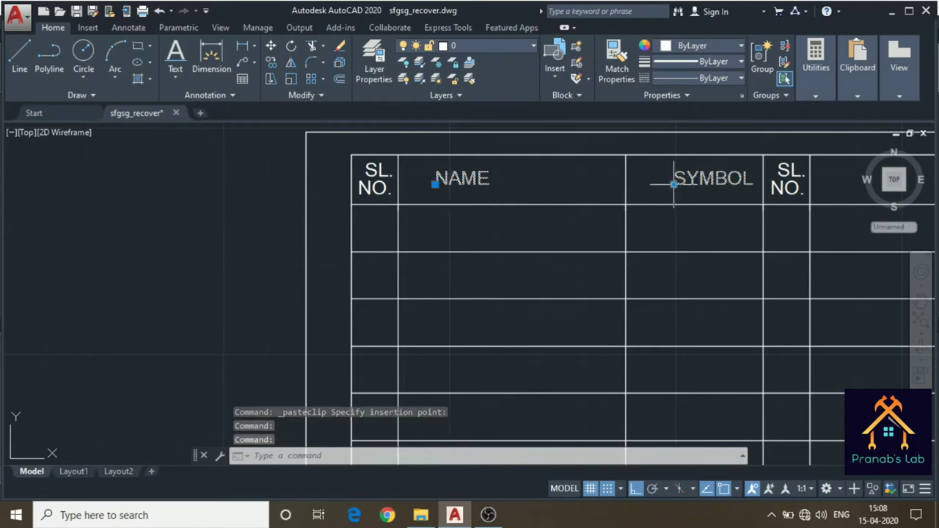
pyautogui.hotkey('ctrl', 'c')
pyautogui.hotkey('ctrl', 'v')
pyautogui.moveTo(697, 241); pyautogui.dragTo(444, 325, button='middle')
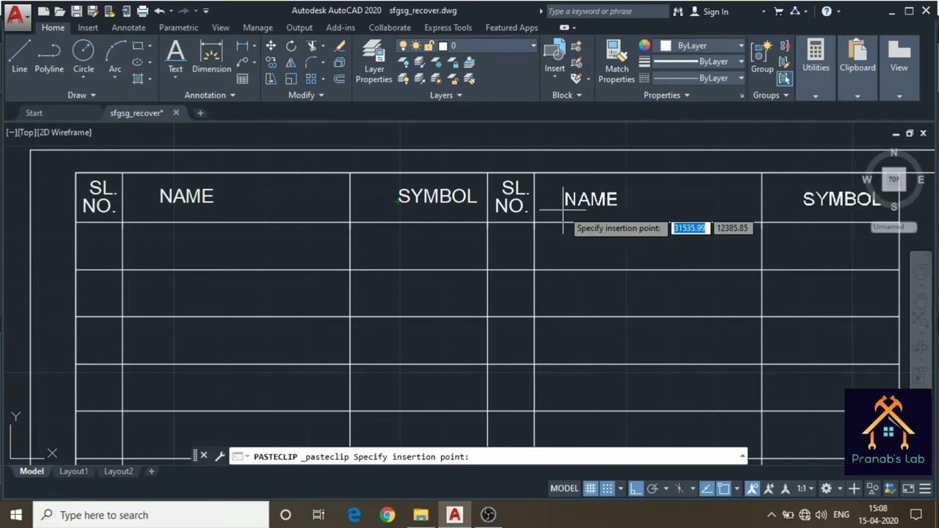
pyautogui.click(563, 211)
pyautogui.scroll(-2, 597, 283)
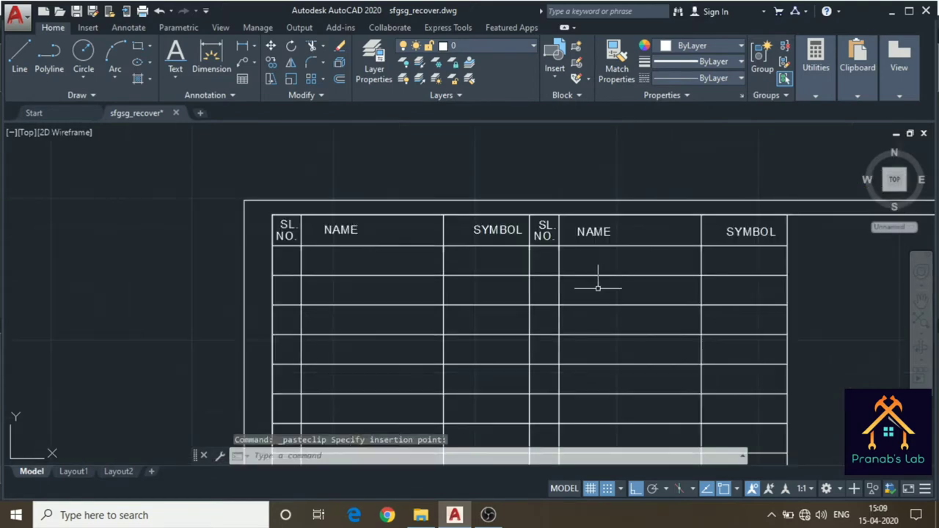
pyautogui.moveTo(597, 283)
pyautogui.mouseDown(button='middle')
pyautogui.moveTo(632, 268)
pyautogui.moveTo(628, 203)
pyautogui.mouseUp(button='middle')
pyautogui.scroll(2, 628, 203)
pyautogui.moveTo(497, 236); pyautogui.dragTo(583, 297, button='middle')
pyautogui.click(586, 266)
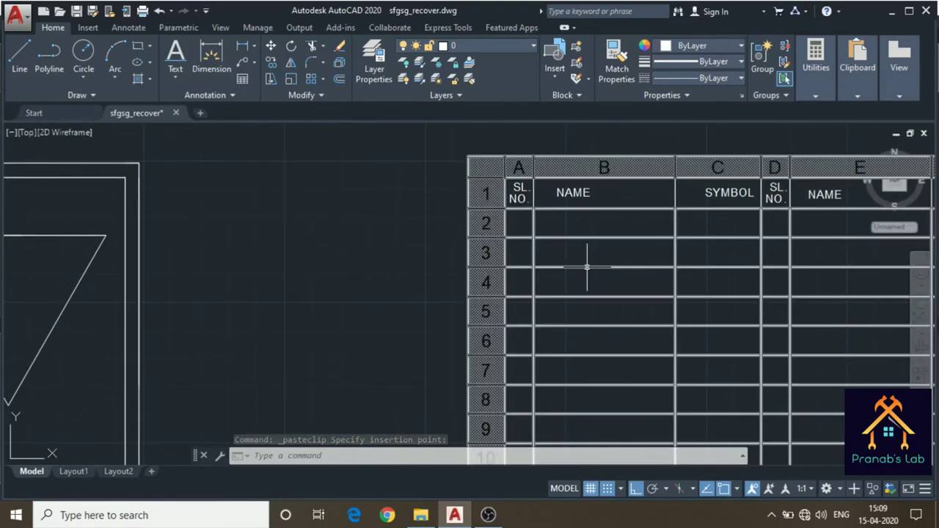
pyautogui.scroll(2, 587, 266)
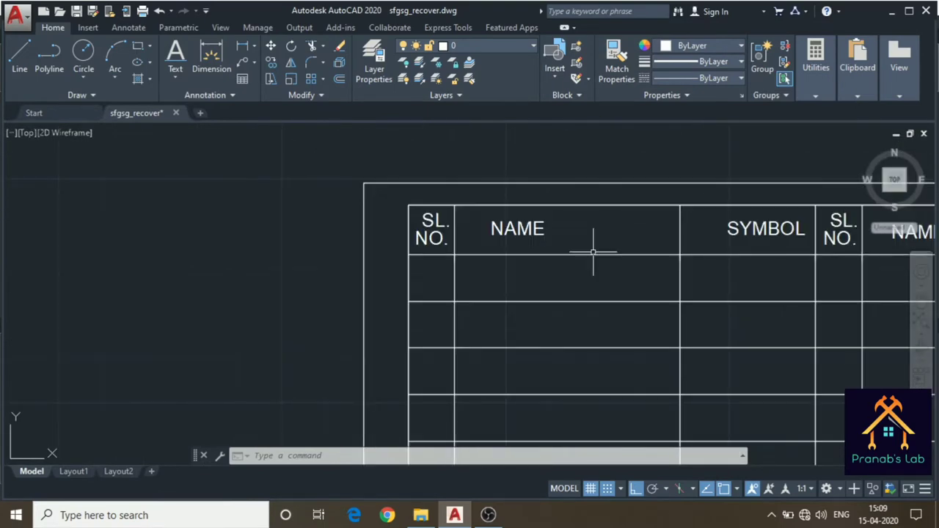
pyautogui.click(593, 253)
pyautogui.click(455, 255)
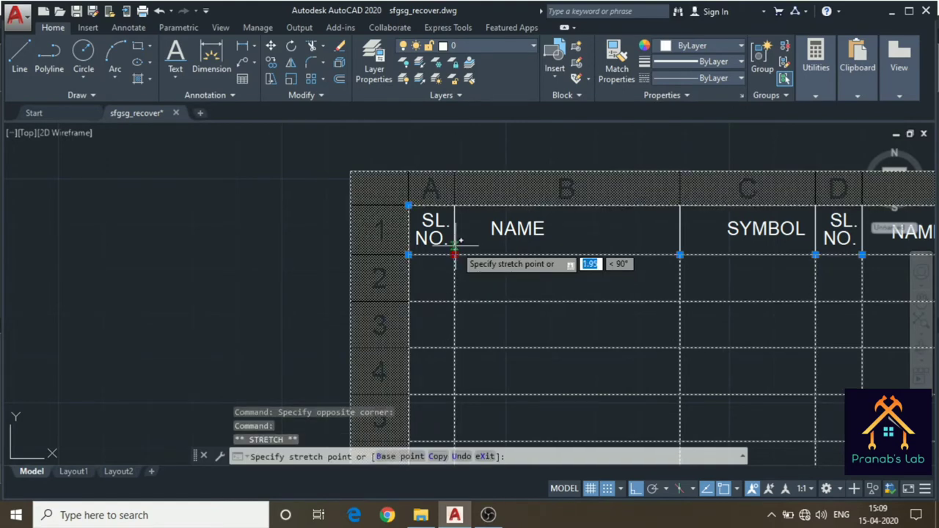
pyautogui.click(448, 250)
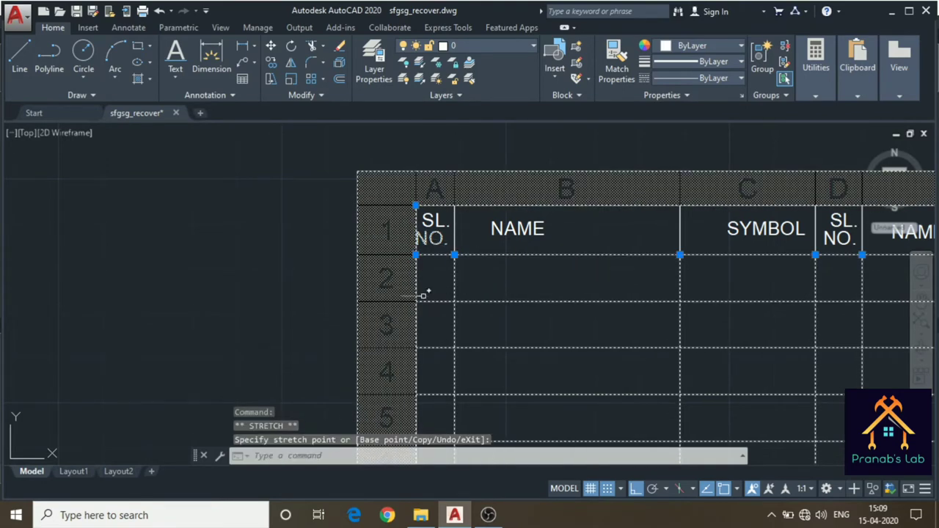
pyautogui.hotkey('ctrl', 'z')
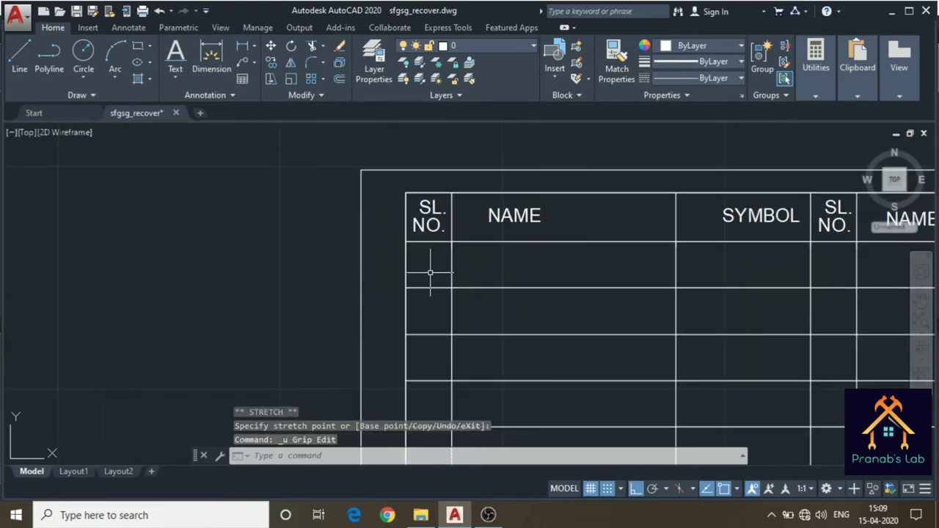
pyautogui.click(430, 272)
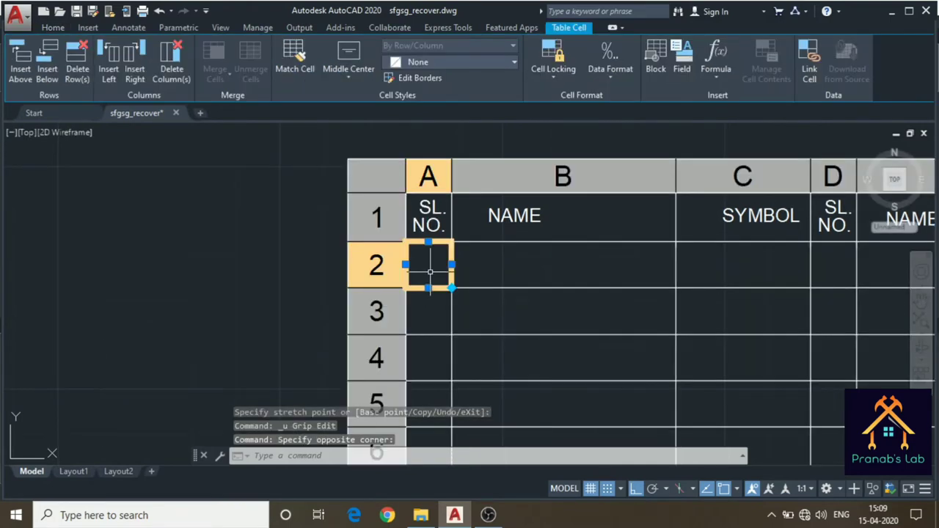
# - Enter serial numbers 1 through 9 down the first SL. NO. column
pyautogui.write('1')
pyautogui.press('Return')
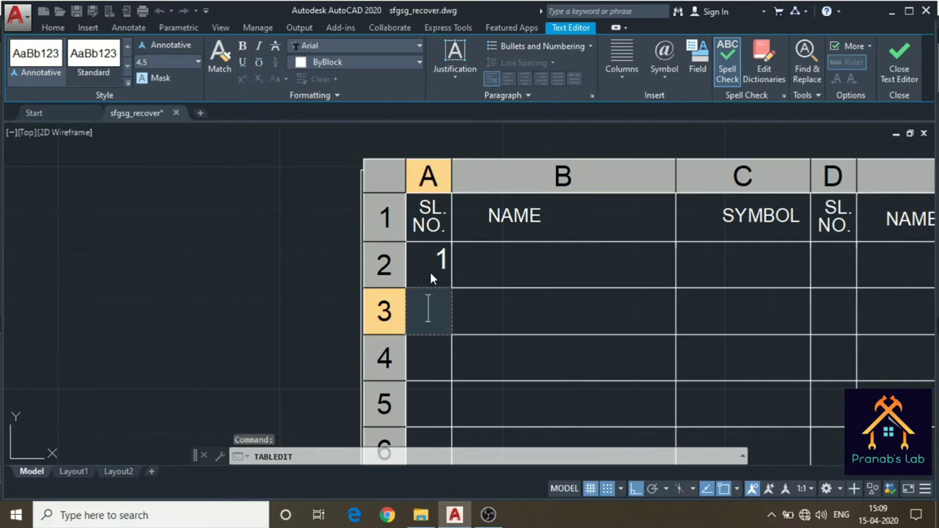
pyautogui.write('2')
pyautogui.press('Return')
pyautogui.write('3')
pyautogui.press('Return')
pyautogui.write('4')
pyautogui.press('Return')
pyautogui.write('5')
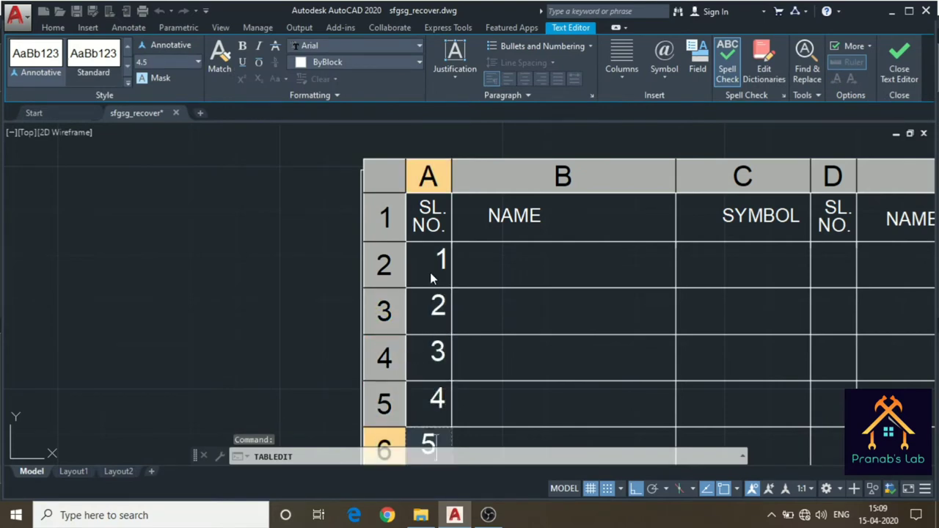
pyautogui.press('Return')
pyautogui.write('6')
pyautogui.press('Return')
pyautogui.write('7 ')
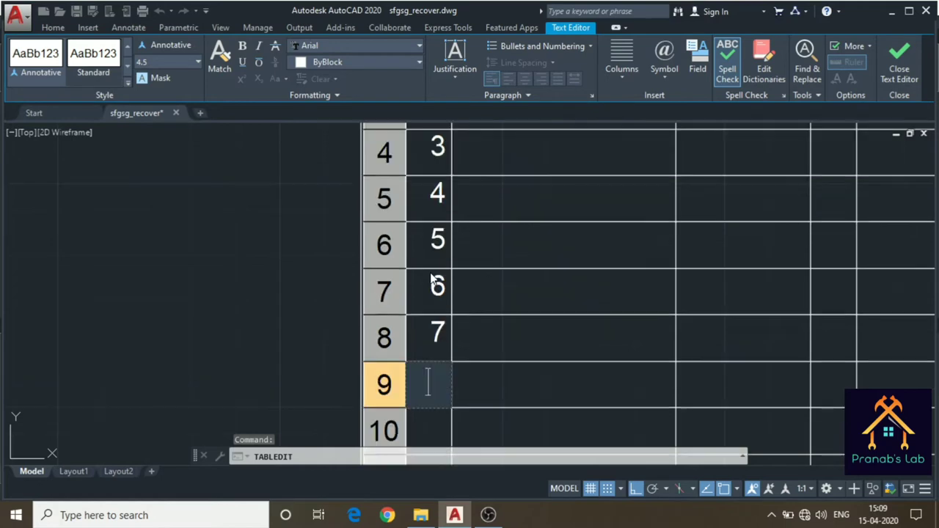
pyautogui.write('8')
pyautogui.press('Return')
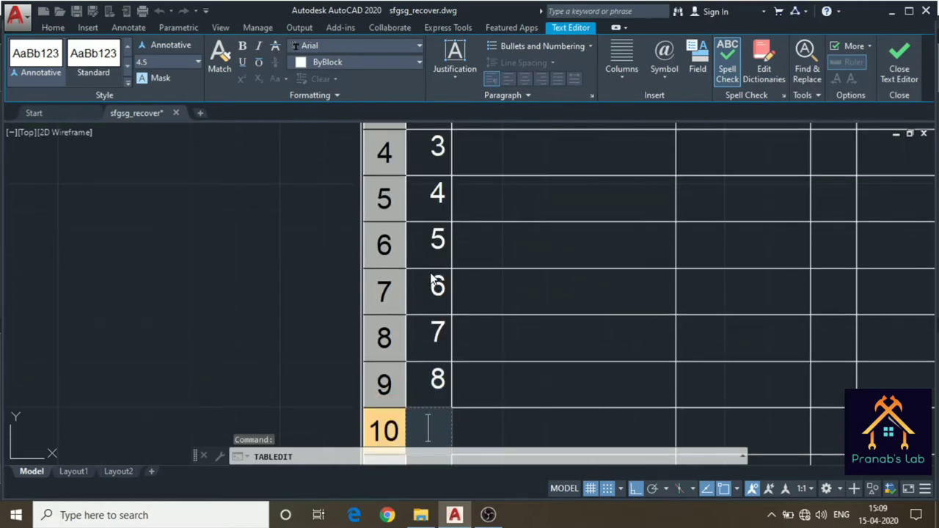
pyautogui.write('9')
pyautogui.press('Return')
# - Continue the column with numbers 10 through 18 and exit the cell editor
pyautogui.scroll(-3, 447, 297)
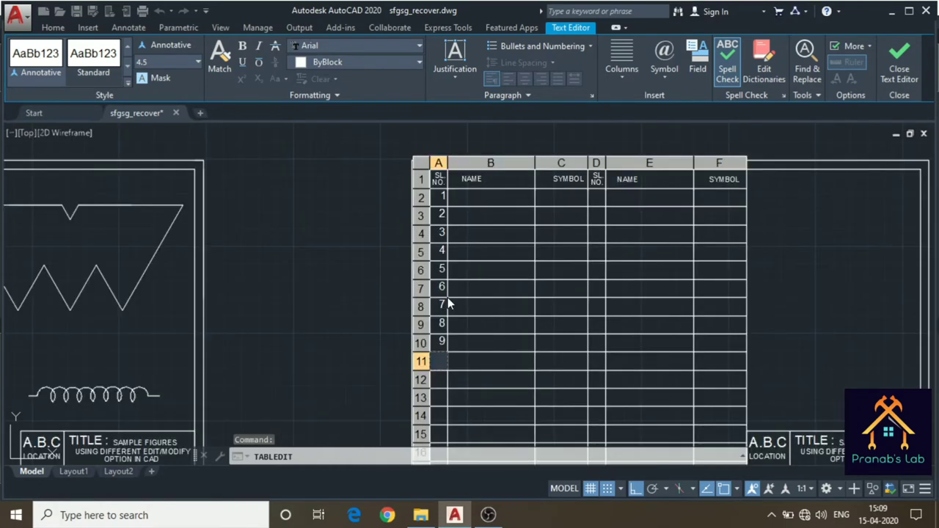
pyautogui.moveTo(448, 297); pyautogui.dragTo(471, 266, button='middle')
pyautogui.scroll(2, 471, 272)
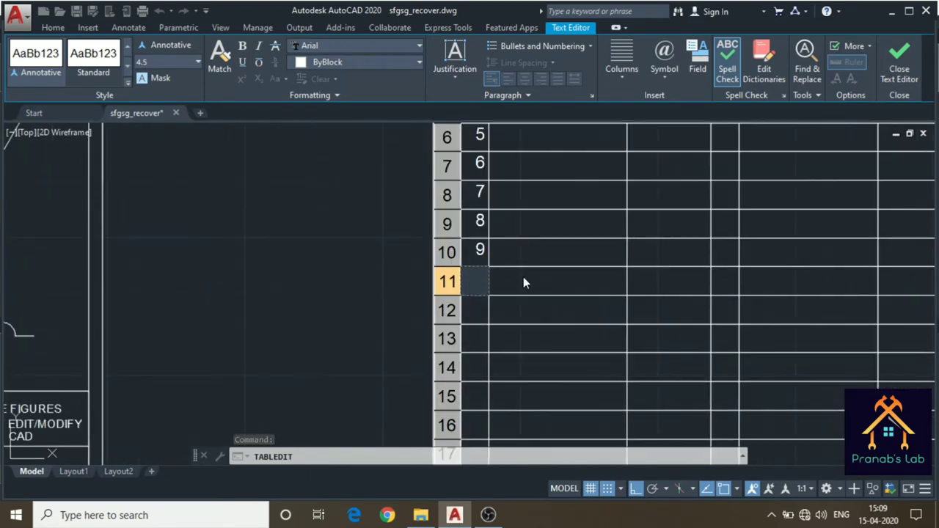
pyautogui.write('10')
pyautogui.press('Return')
pyautogui.write('11')
pyautogui.press('Return')
pyautogui.write('1')
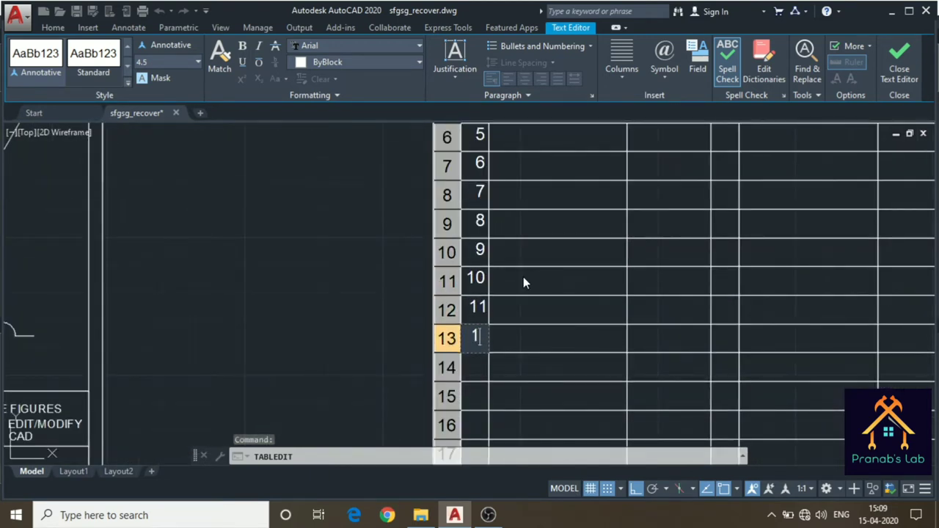
pyautogui.write('2')
pyautogui.press('Return')
pyautogui.write('13')
pyautogui.press('Return')
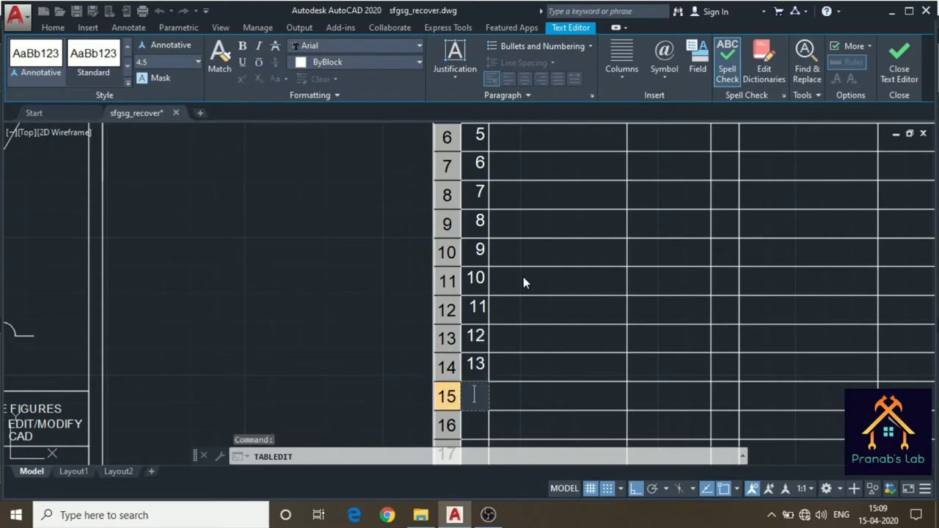
pyautogui.write('14')
pyautogui.press('Return')
pyautogui.write('15')
pyautogui.press('Return')
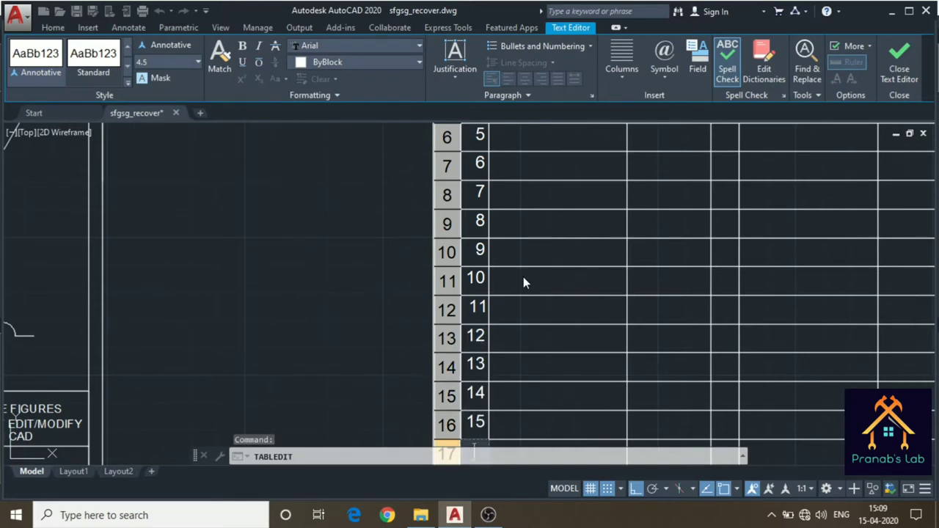
pyautogui.write('16')
pyautogui.press('Return')
pyautogui.write('17')
pyautogui.press('Return')
pyautogui.write('1')
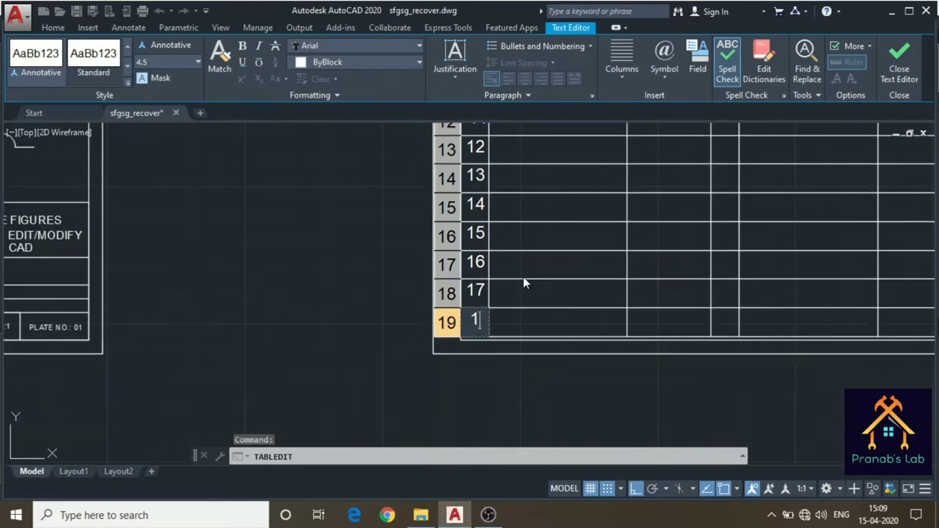
pyautogui.write('8')
pyautogui.press('Tab')
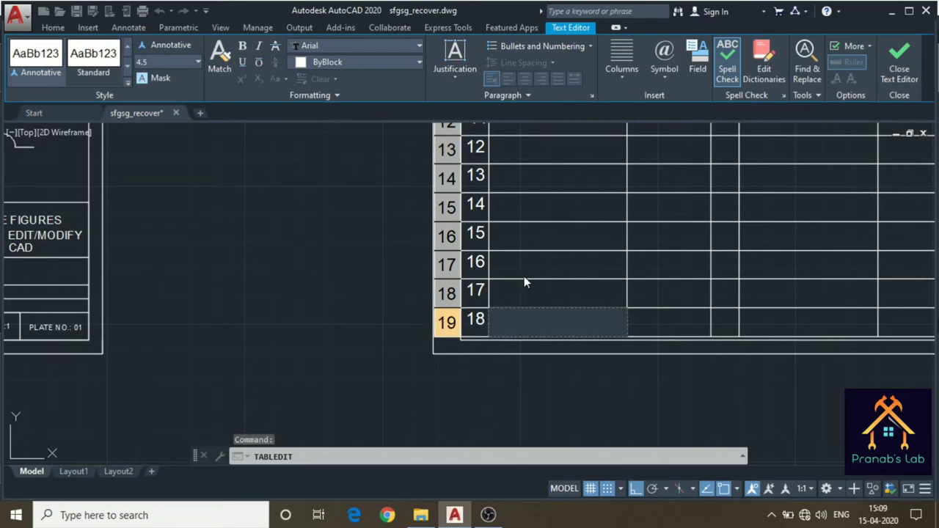
pyautogui.press('Escape')
# - Number the second SL. NO. column from cell D2 with 19 through 26
pyautogui.scroll(2, 723, 314)
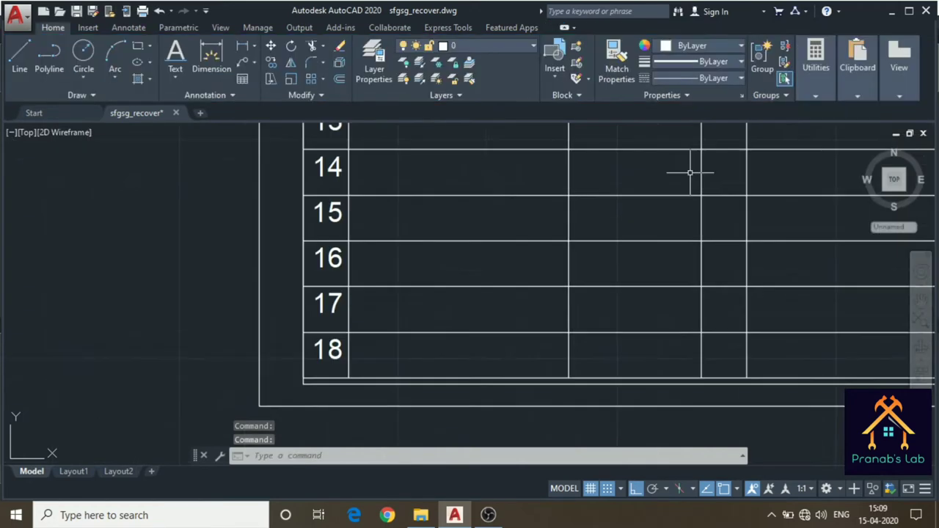
pyautogui.moveTo(691, 172); pyautogui.dragTo(620, 373, button='middle')
pyautogui.scroll(-4, 636, 255)
pyautogui.moveTo(635, 255); pyautogui.dragTo(635, 374, button='middle')
pyautogui.scroll(1, 624, 209)
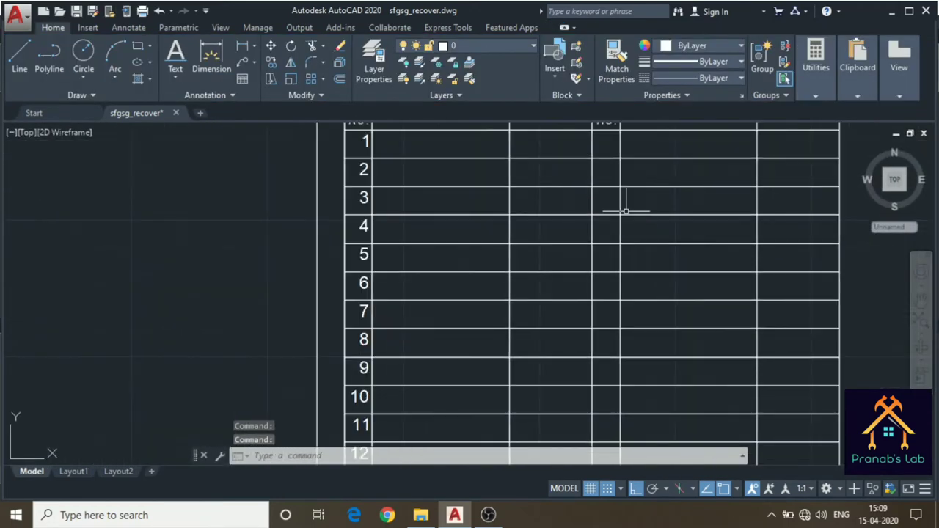
pyautogui.moveTo(624, 210); pyautogui.dragTo(629, 279, button='middle')
pyautogui.click(609, 214)
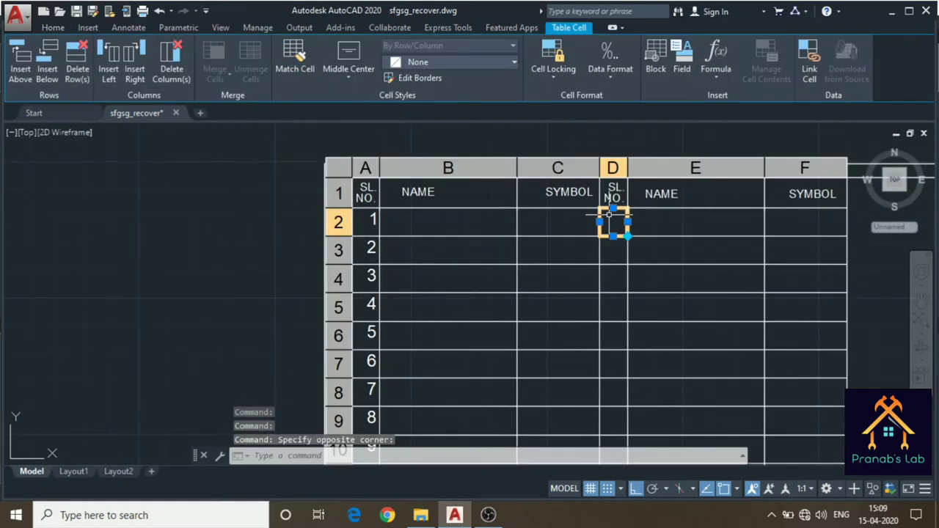
pyautogui.write('19')
pyautogui.press('Down')
pyautogui.write('2')
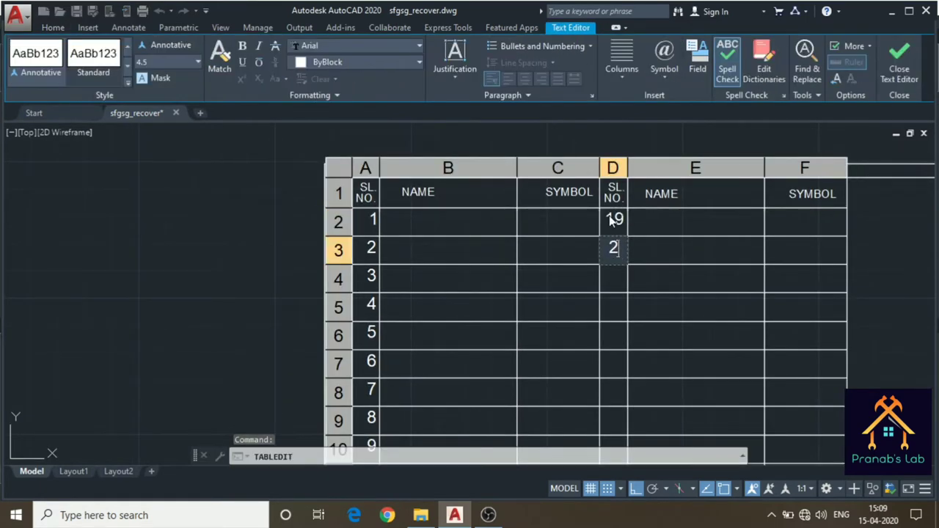
pyautogui.press('Down')
pyautogui.write('21')
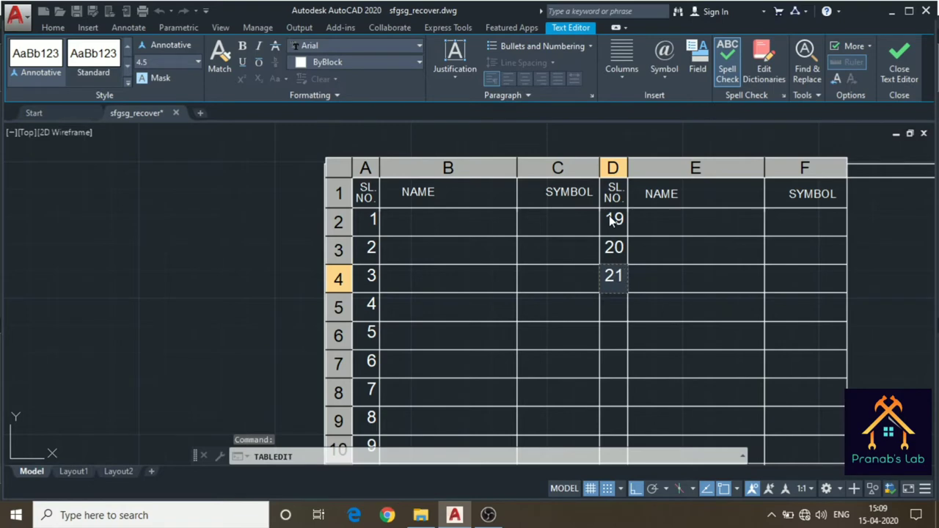
pyautogui.press('Down')
pyautogui.write('22')
pyautogui.press('Down')
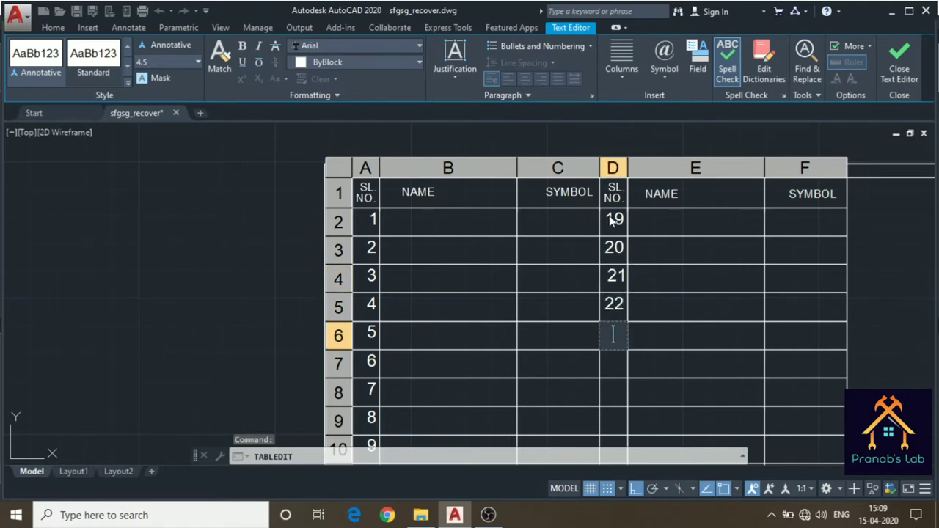
pyautogui.write('23')
pyautogui.press('Down')
pyautogui.write('2')
pyautogui.press('Down')
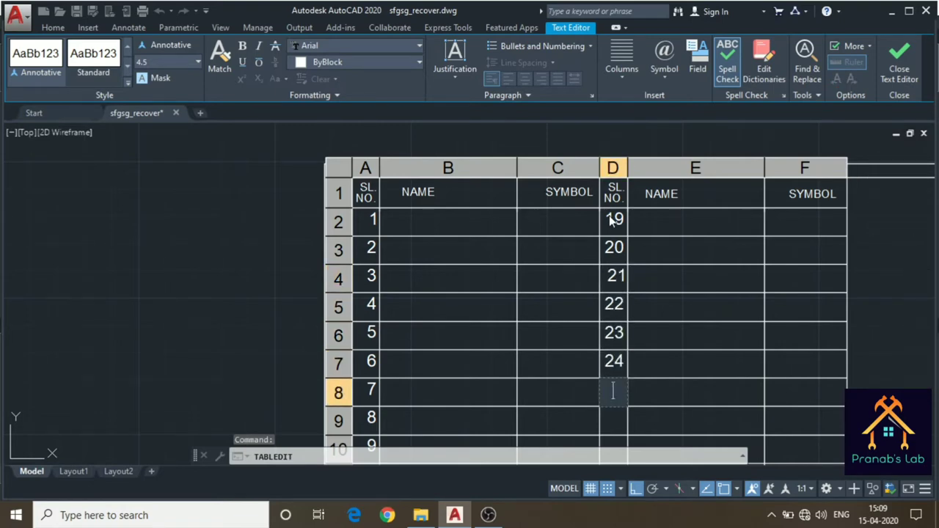
pyautogui.write('25')
pyautogui.press('Down')
pyautogui.write('26')
pyautogui.press('Down')
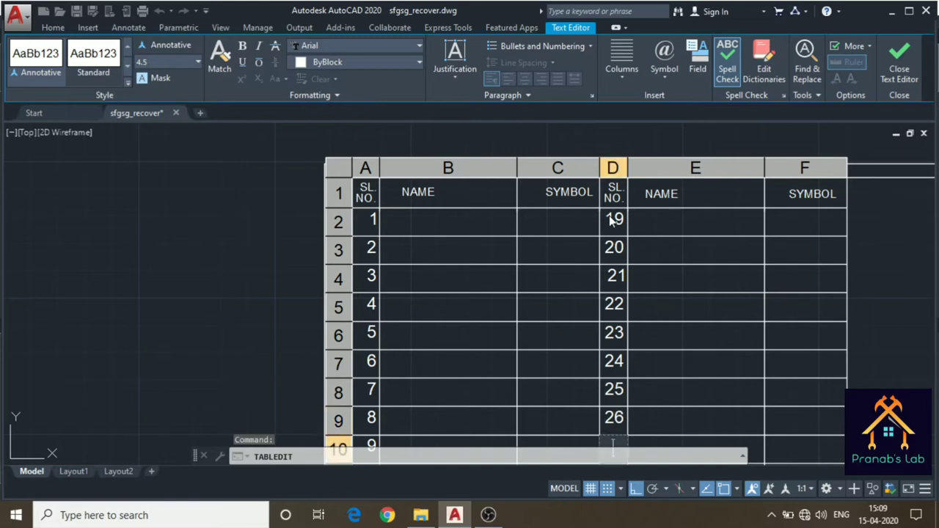
# - Continue with 27 through 36 down to the last row, then exit editing
pyautogui.press('Down')
pyautogui.write('28')
pyautogui.press('Down')
pyautogui.write('29')
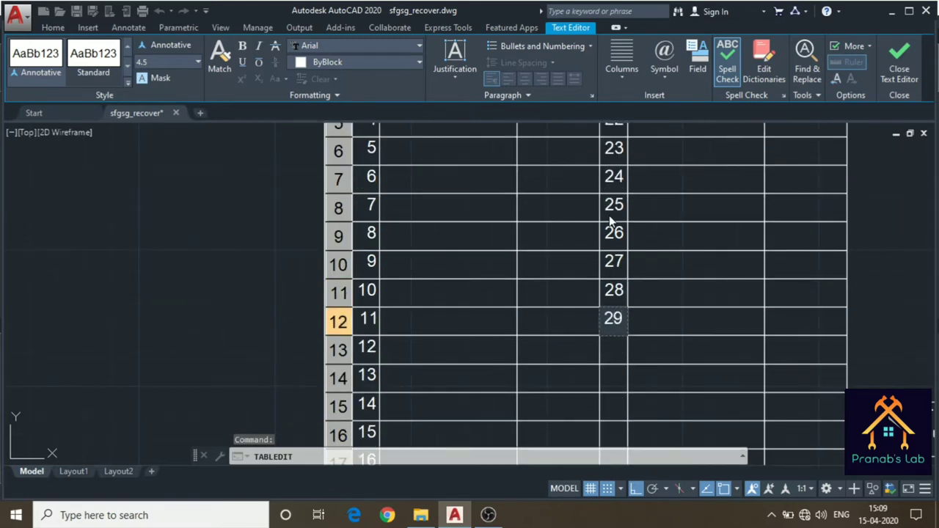
pyautogui.press('Down')
pyautogui.write('30')
pyautogui.press('Down')
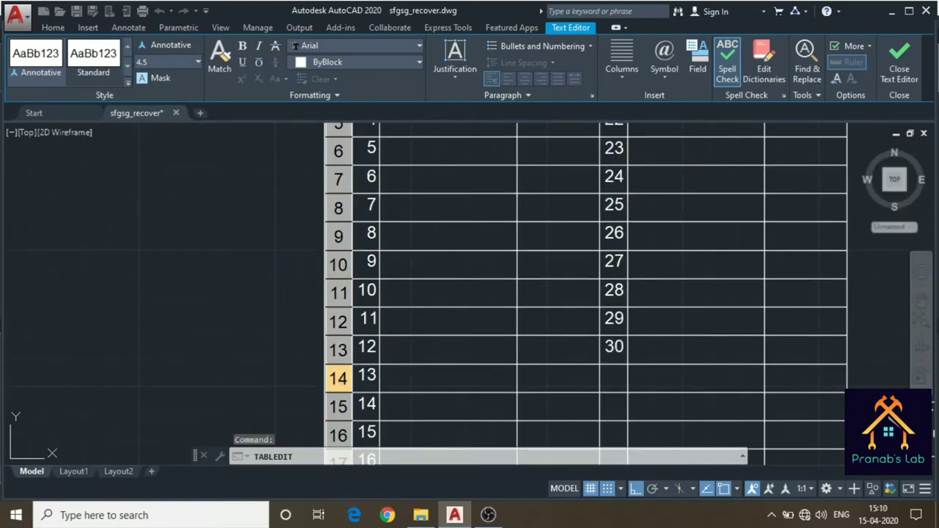
pyautogui.write('31')
pyautogui.press('Down')
pyautogui.write('32')
pyautogui.press('Down')
pyautogui.write('3')
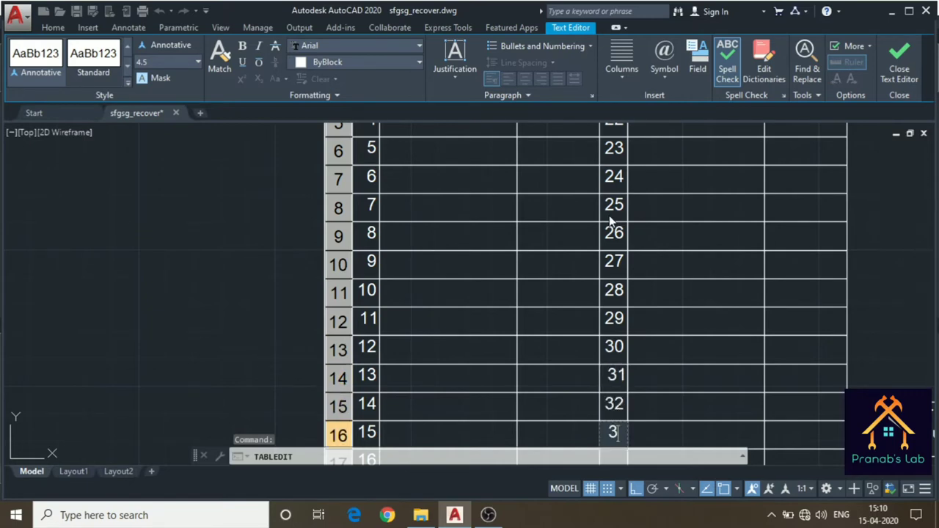
pyautogui.write('3')
pyautogui.press('Down')
pyautogui.write('34')
pyautogui.press('Down')
pyautogui.write('35')
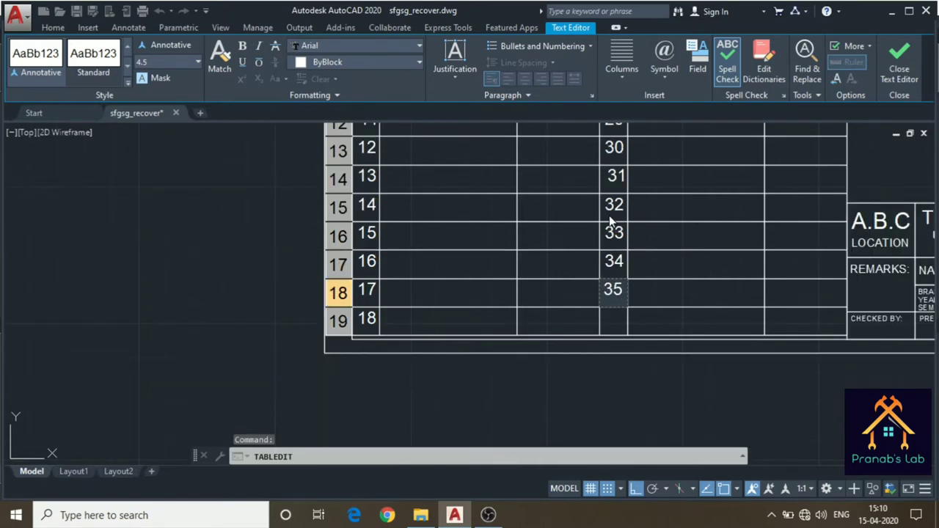
pyautogui.press('Down')
pyautogui.press('Tab')
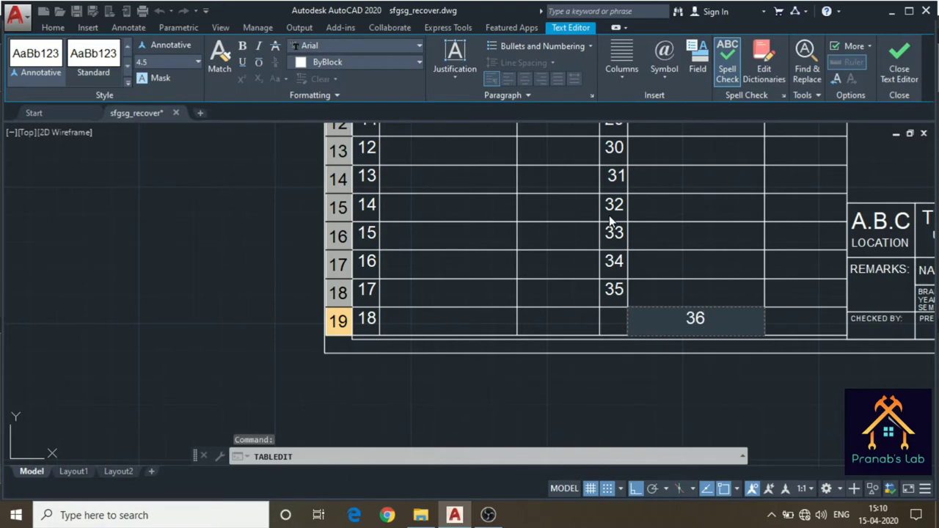
pyautogui.click(614, 335)
pyautogui.click(614, 315)
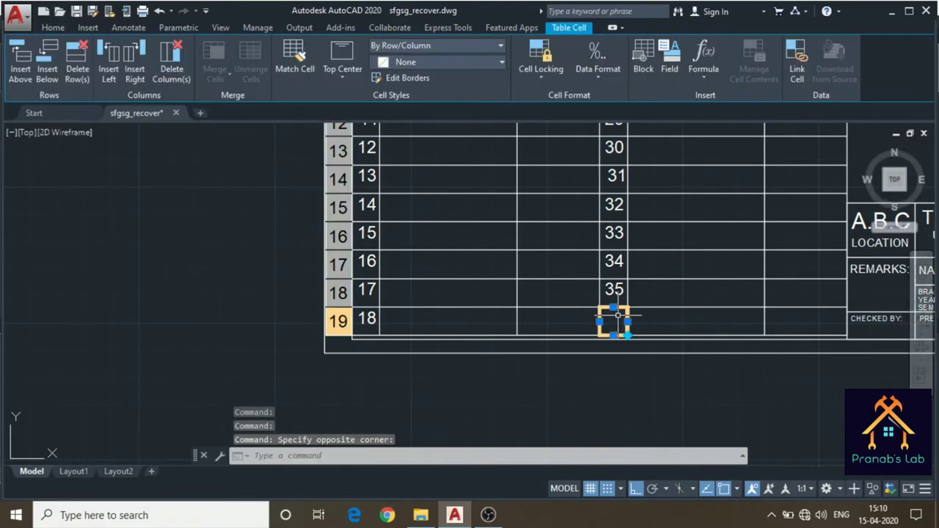
pyautogui.press('Escape')
pyautogui.doubleClick(617, 318)
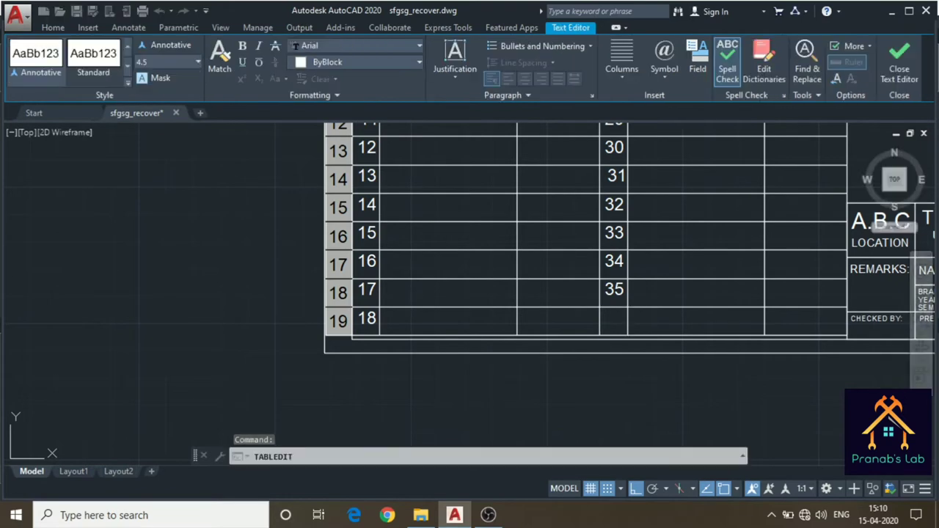
pyautogui.press('Tab')
pyautogui.press('Escape')
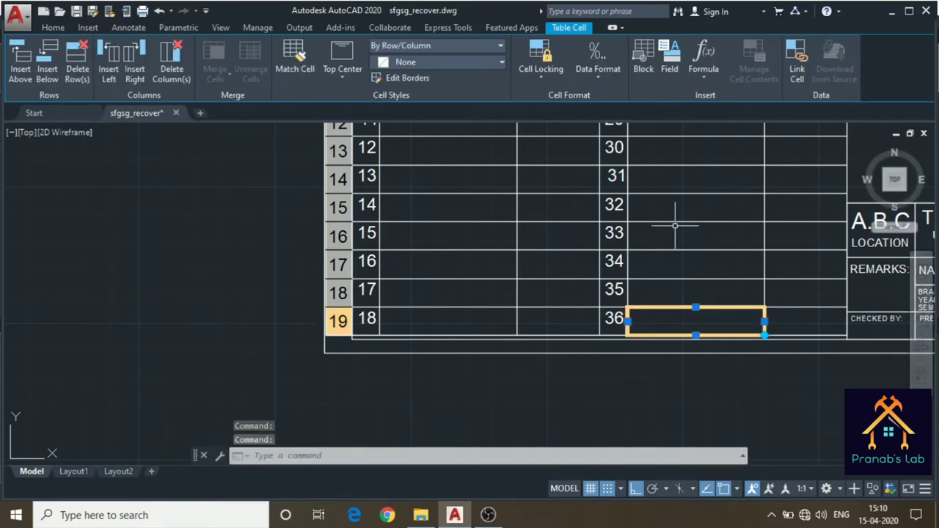
pyautogui.moveTo(675, 216); pyautogui.dragTo(537, 397, button='middle')
pyautogui.scroll(-3, 615, 291)
pyautogui.scroll(1, 649, 229)
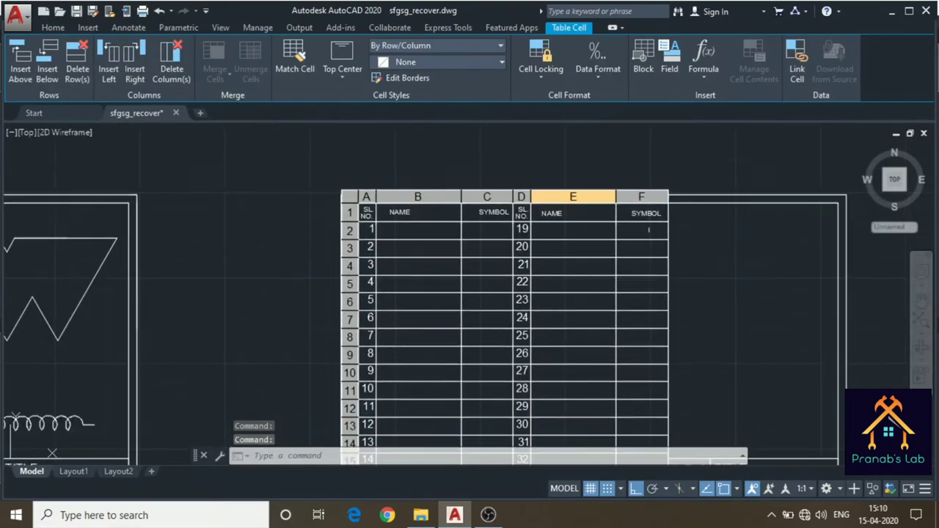
# - Set up a new table in Insert Table with 3 columns and 13 data rows
pyautogui.press('Escape')
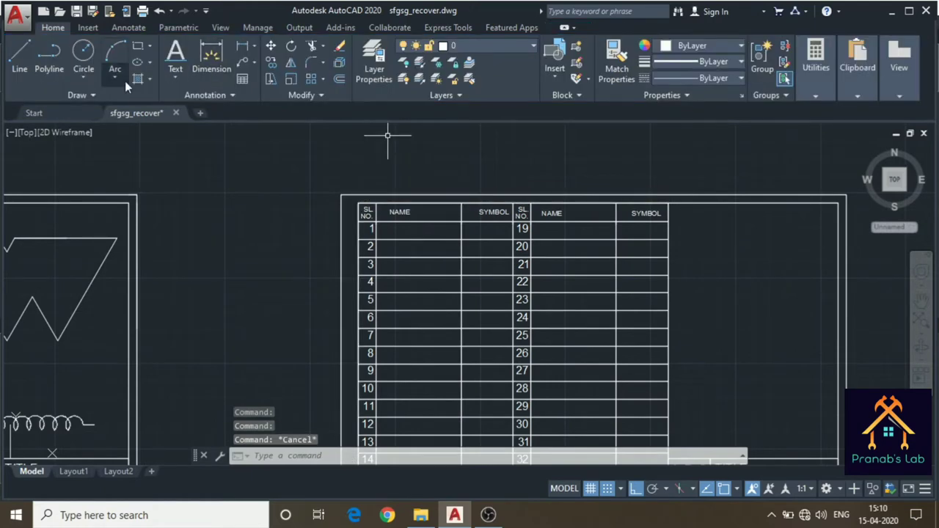
pyautogui.click(242, 78)
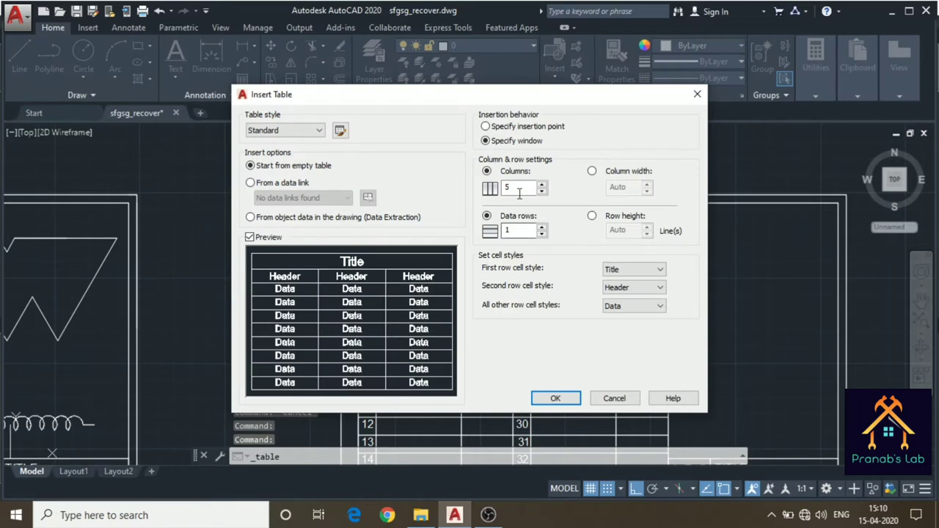
pyautogui.click(525, 188)
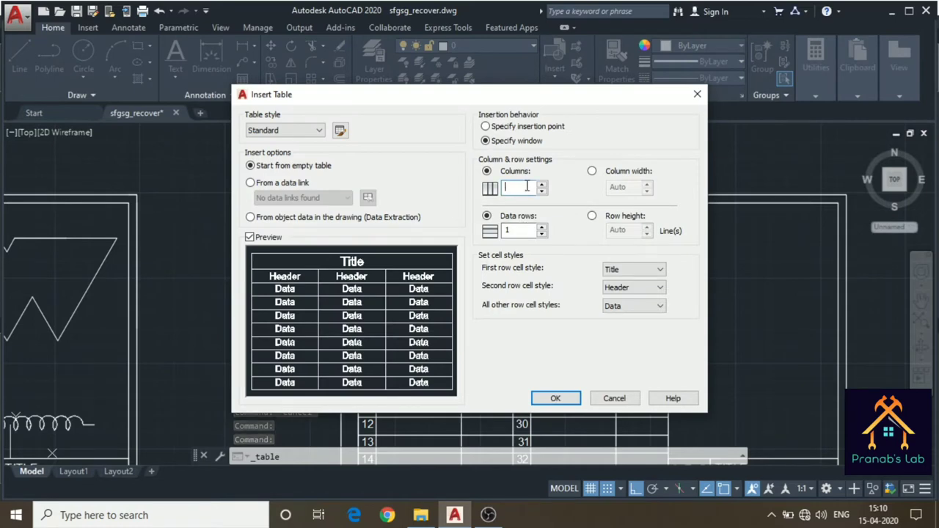
pyautogui.press('BackSpace')
pyautogui.write('3')
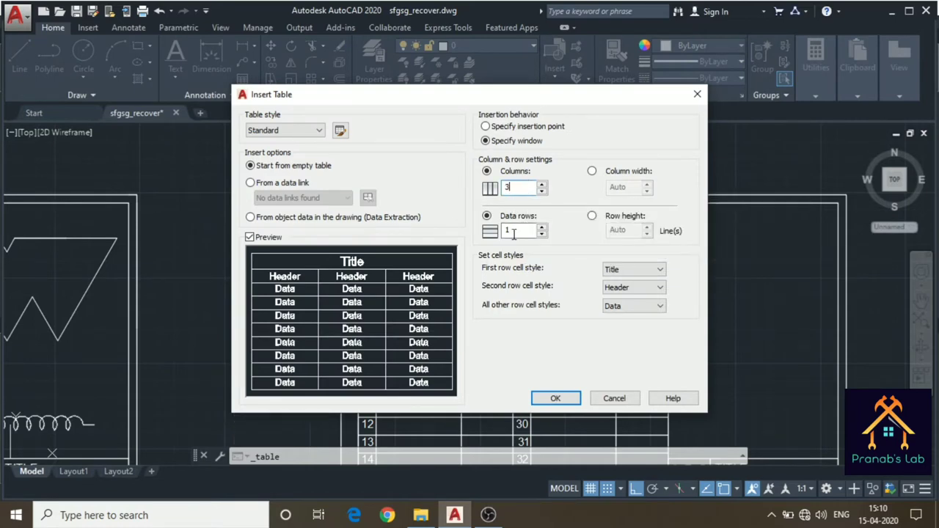
pyautogui.click(514, 233)
pyautogui.moveTo(542, 231)
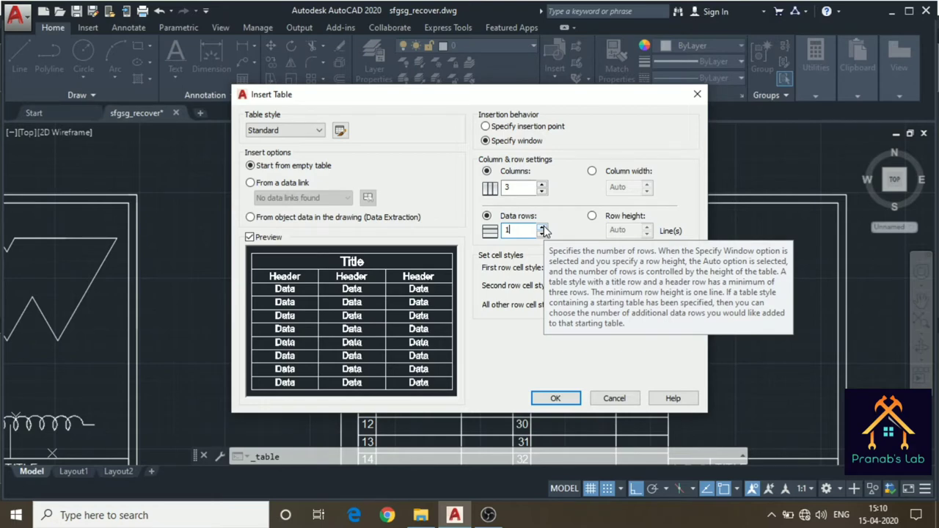
pyautogui.write('3')
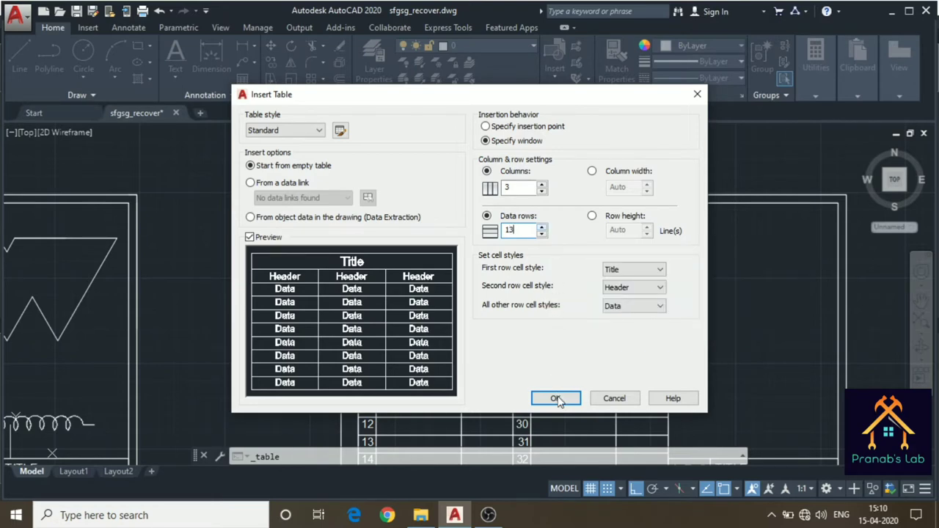
pyautogui.click(555, 398)
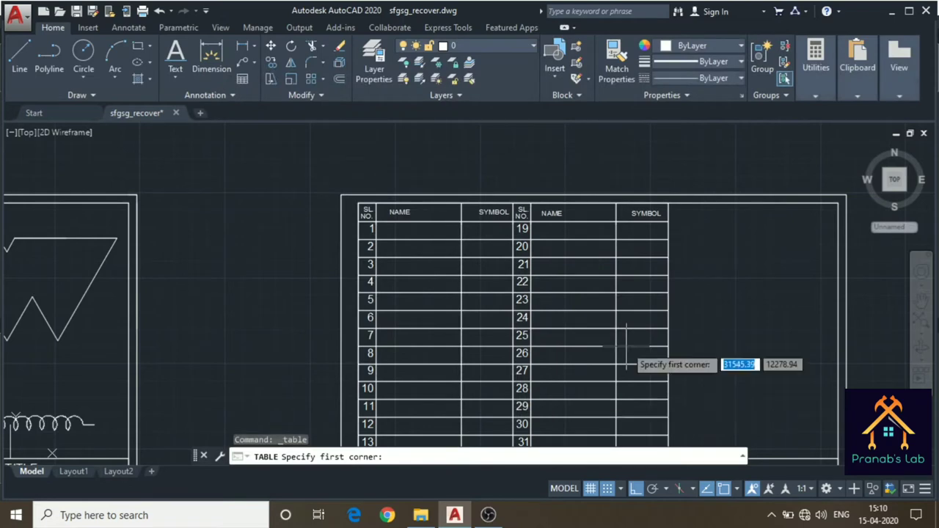
pyautogui.click(667, 202)
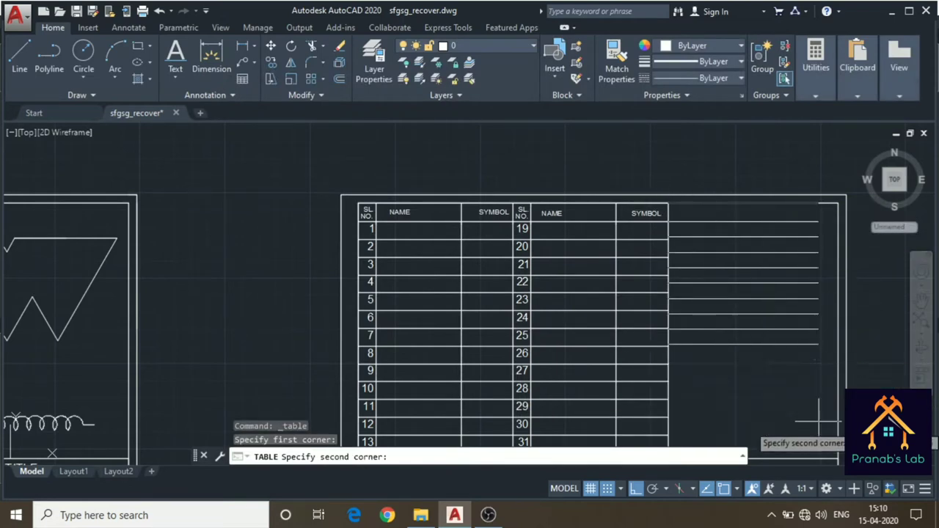
pyautogui.moveTo(770, 436); pyautogui.dragTo(769, 340, button='middle')
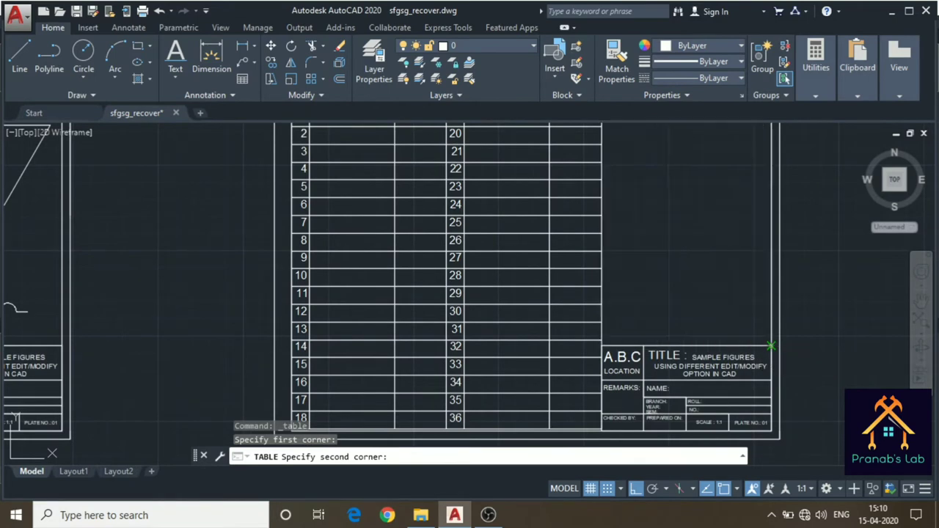
pyautogui.click(770, 345)
pyautogui.press('Escape')
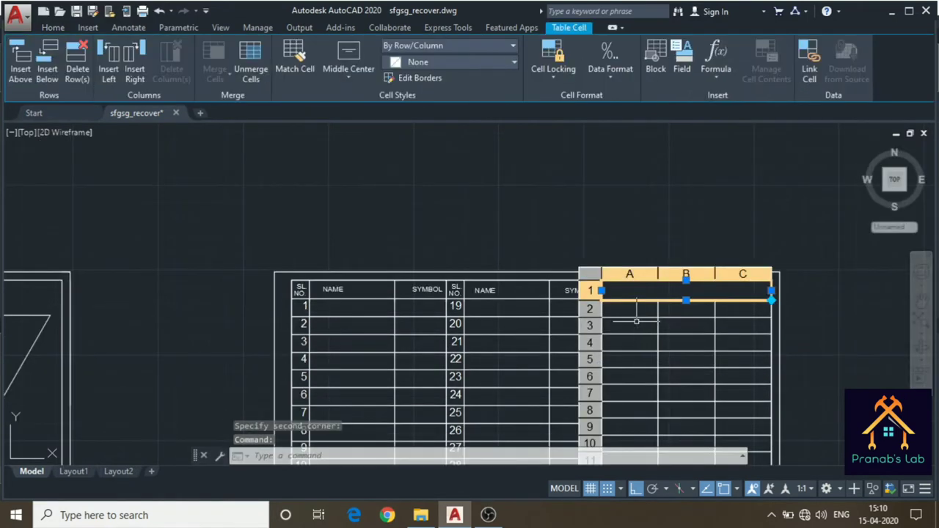
pyautogui.press('Escape')
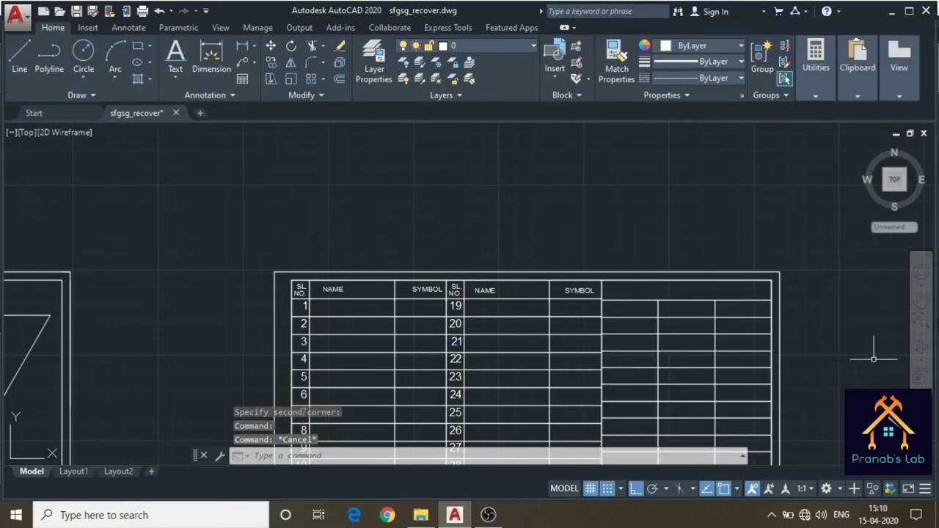
pyautogui.moveTo(865, 352); pyautogui.dragTo(866, 290, button='middle')
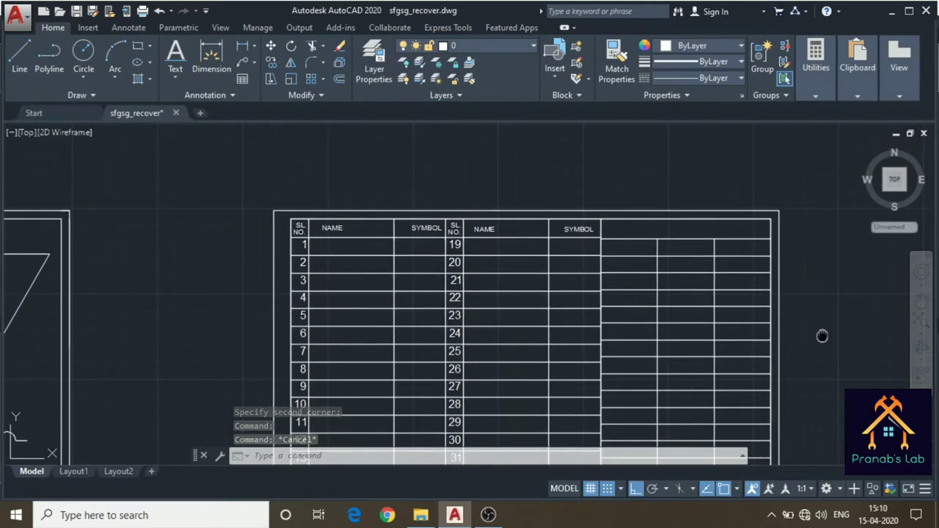
pyautogui.moveTo(819, 336); pyautogui.dragTo(829, 285, button='middle')
pyautogui.click(644, 414)
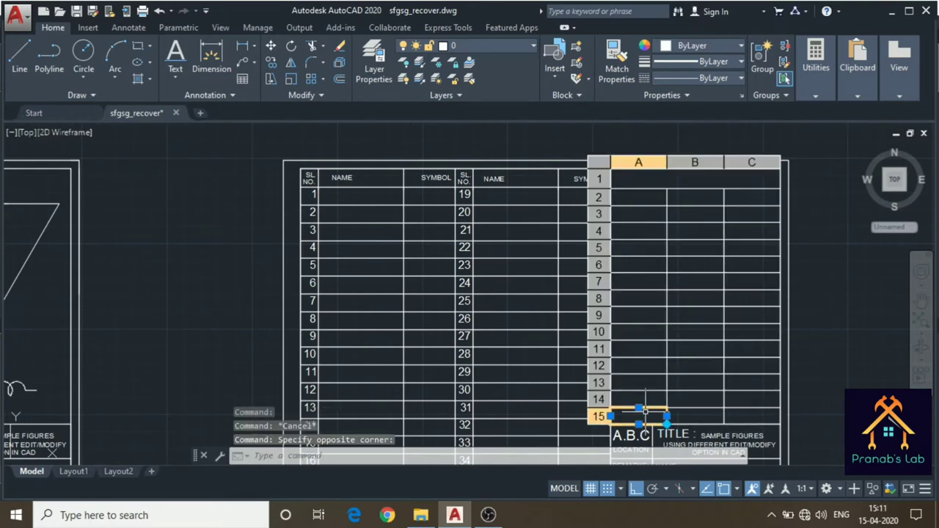
pyautogui.click(666, 415)
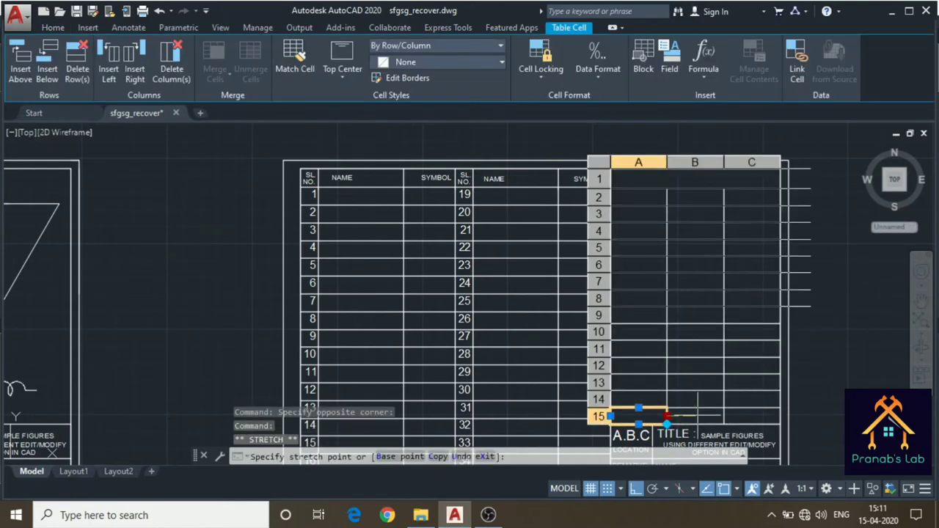
pyautogui.press('Escape')
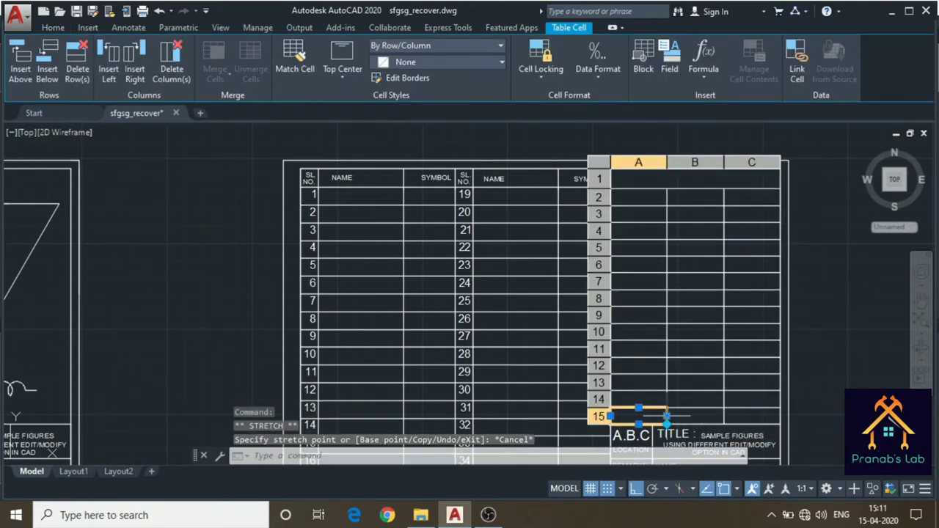
pyautogui.hotkey('ctrl', 'z')
pyautogui.hotkey('ctrl', 'z')
pyautogui.hotkey('ctrl', 'z')
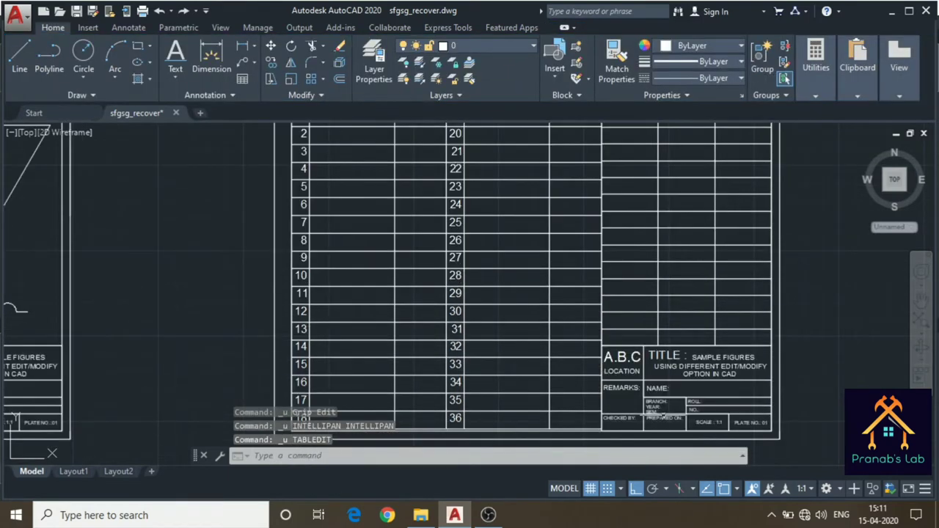
pyautogui.hotkey('ctrl', 'z')
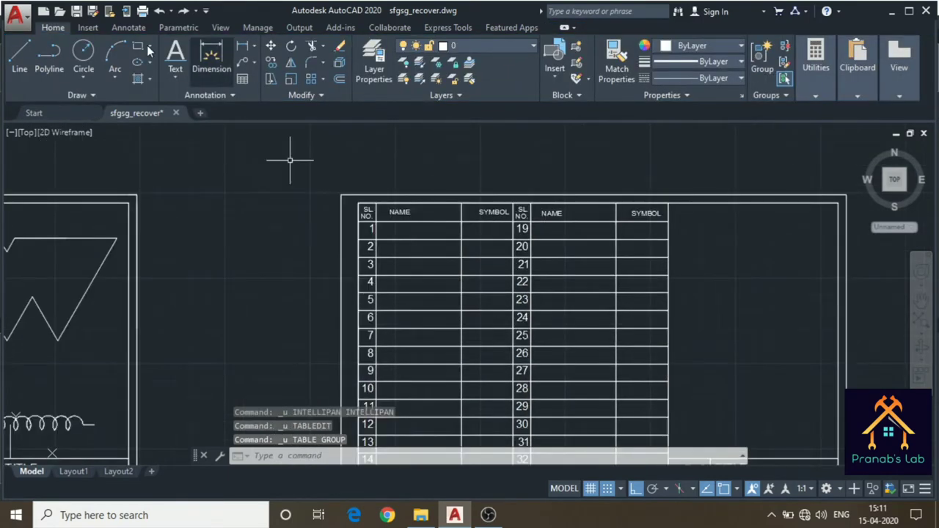
# - Insert a 3-column, 12-row table beside the second table, reaching the sheet's right border
pyautogui.click(245, 80)
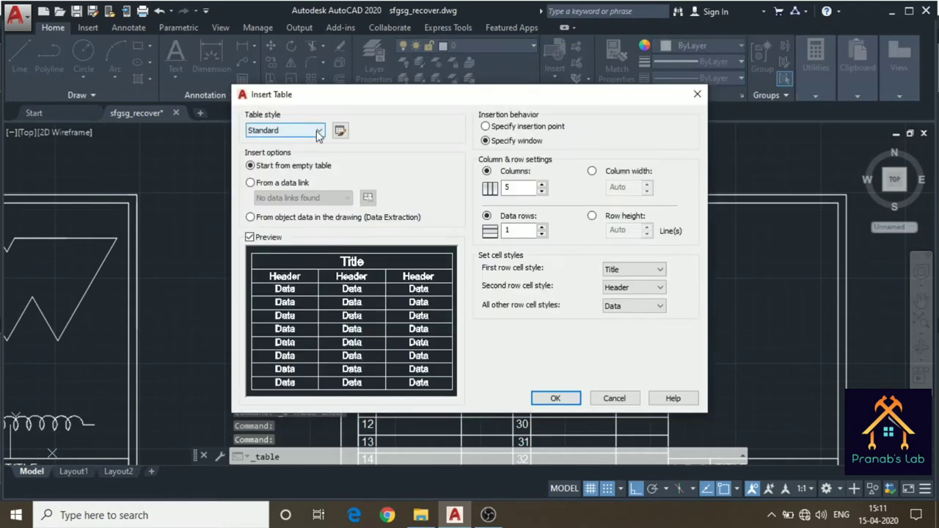
pyautogui.doubleClick(517, 188)
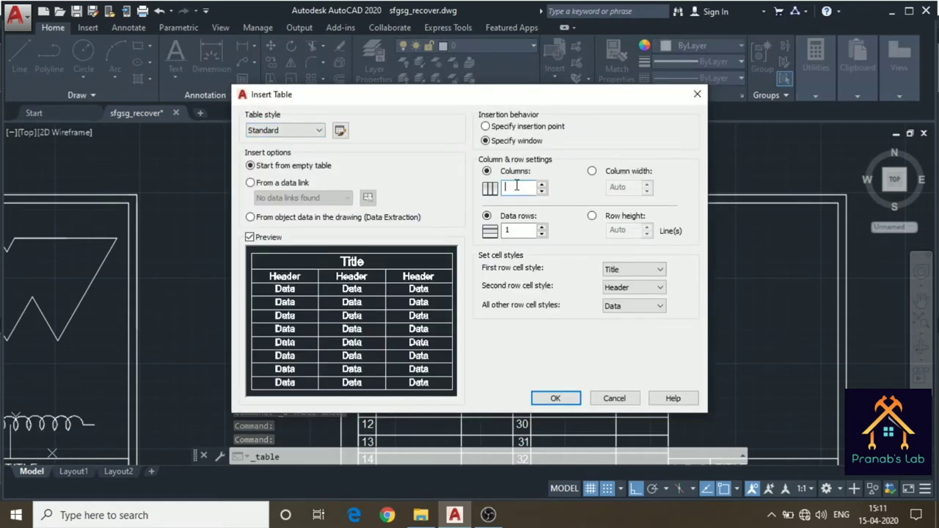
pyautogui.write('3')
pyautogui.click(511, 231)
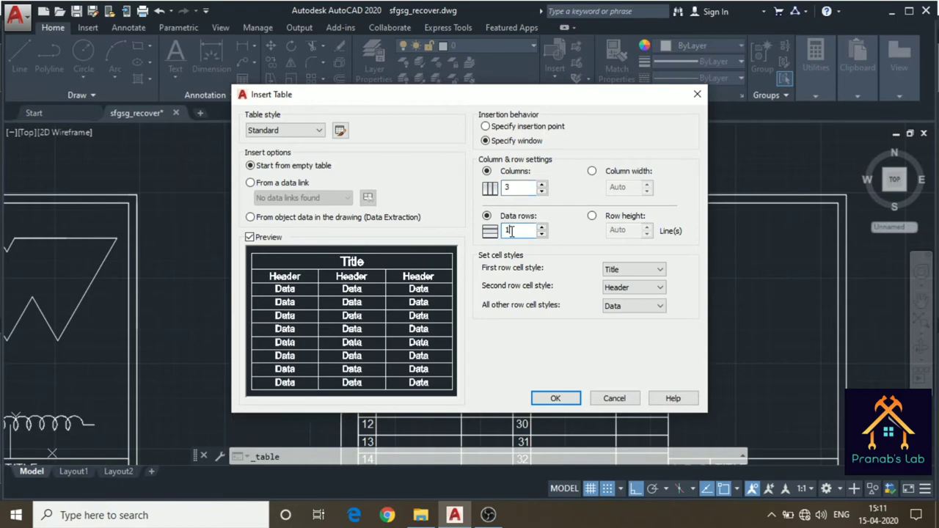
pyautogui.write('2')
pyautogui.click(555, 400)
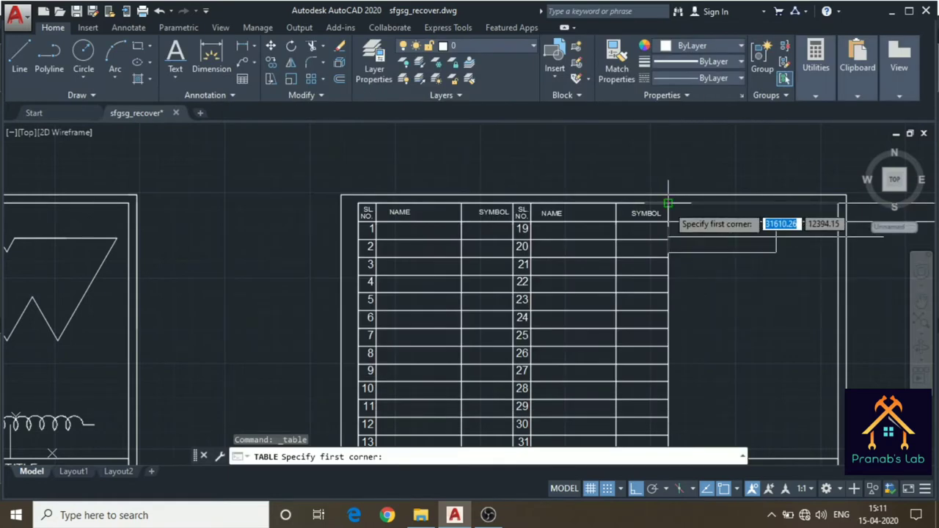
pyautogui.click(668, 202)
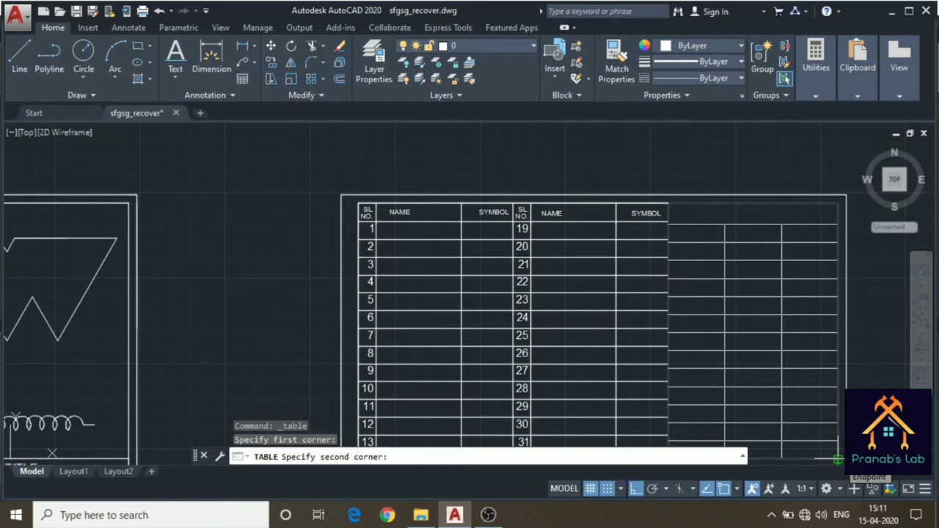
pyautogui.click(837, 459)
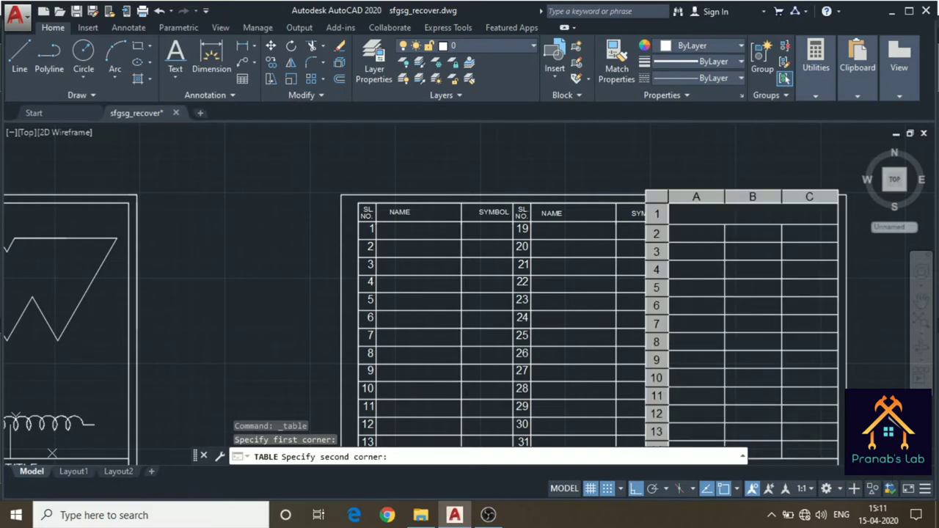
pyautogui.press('Escape')
# - Narrow the new table's first column by moving its divider left
pyautogui.click(892, 287)
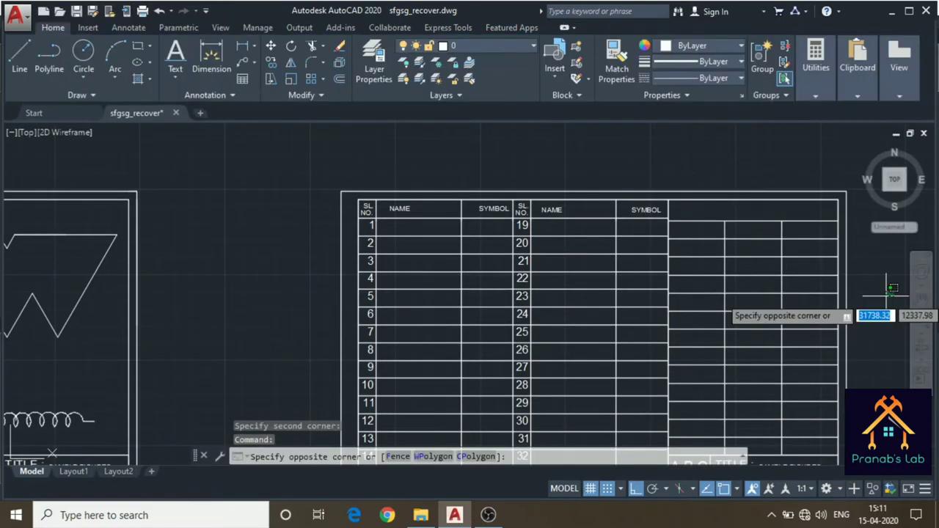
pyautogui.moveTo(892, 288); pyautogui.dragTo(870, 216, button='middle')
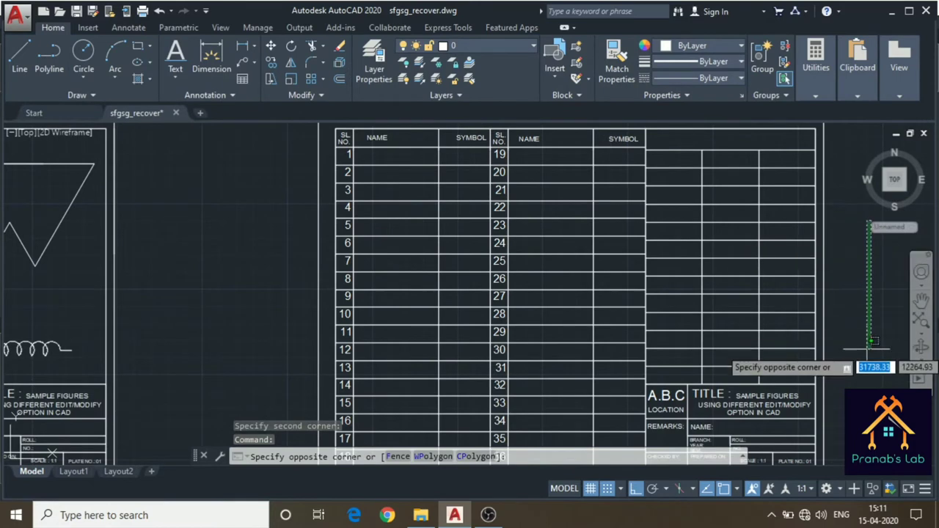
pyautogui.press('Escape')
pyautogui.moveTo(864, 367); pyautogui.dragTo(860, 364, button='middle')
pyautogui.moveTo(703, 162); pyautogui.dragTo(702, 169, button='middle')
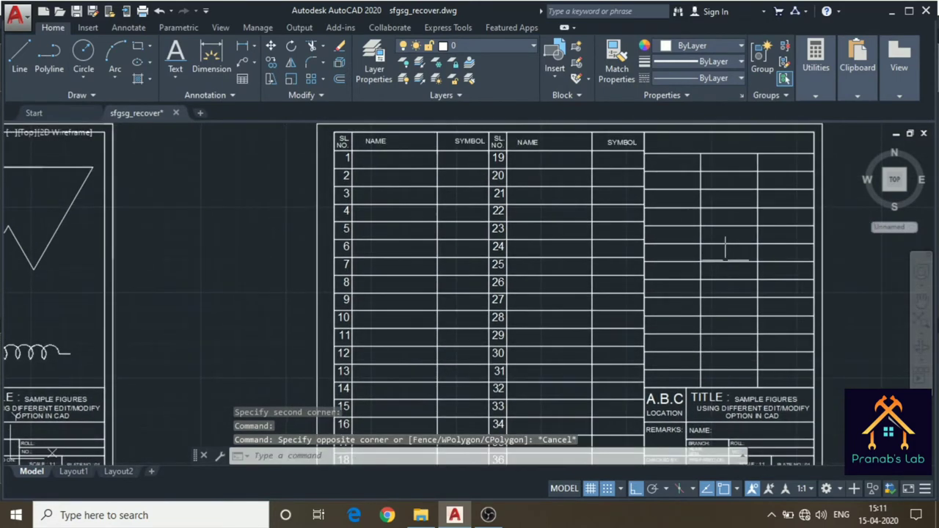
pyautogui.click(702, 169)
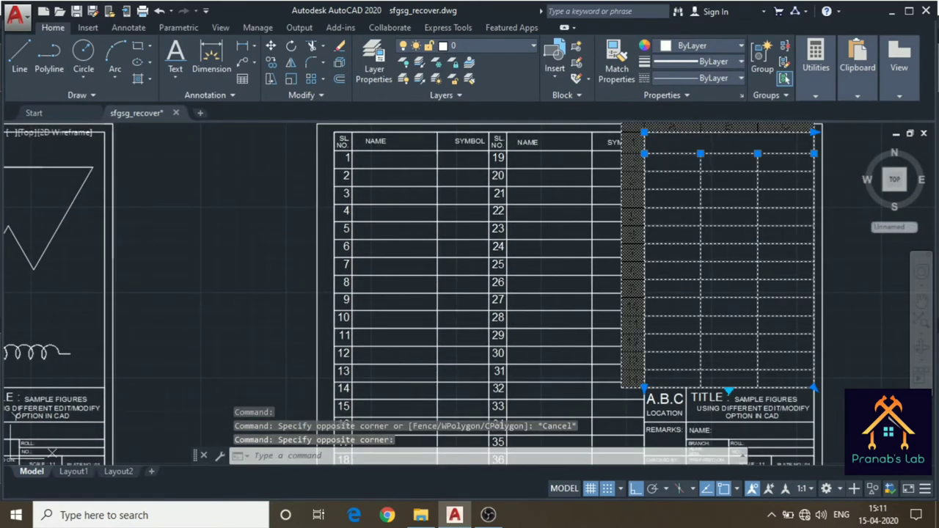
pyautogui.click(701, 153)
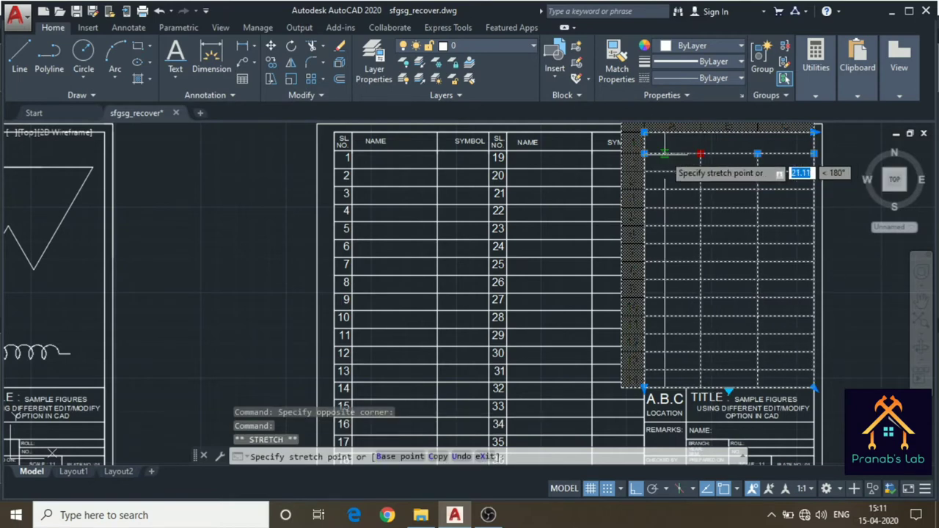
pyautogui.click(665, 153)
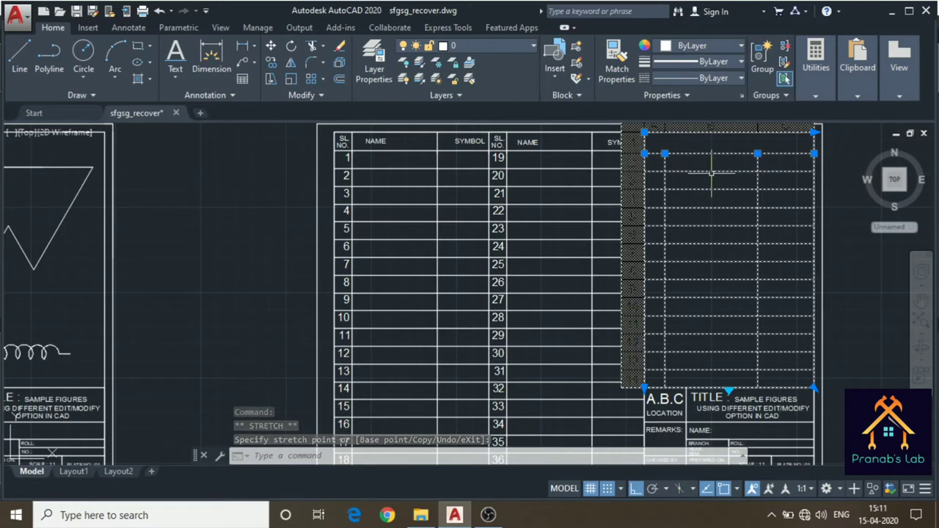
pyautogui.press('Escape')
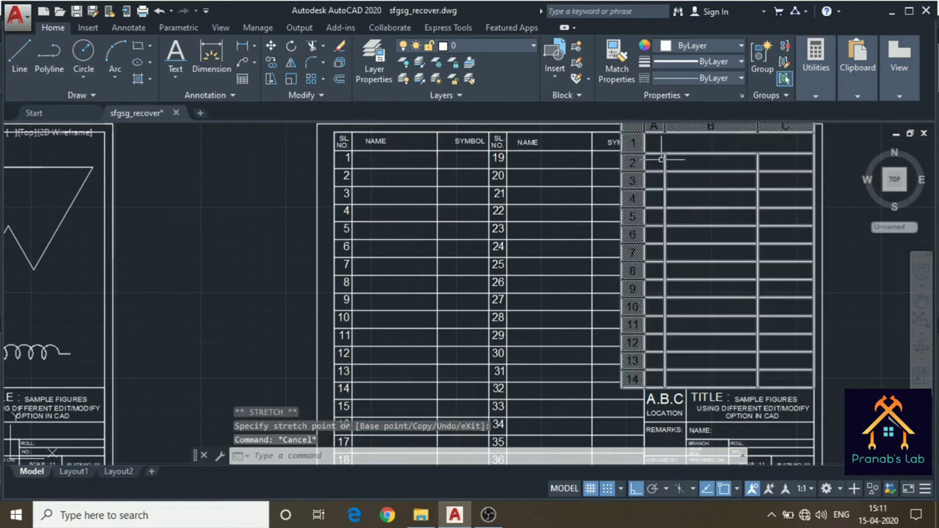
# - Select the third table's merged top row, then centre the tables in view
pyautogui.click(671, 146)
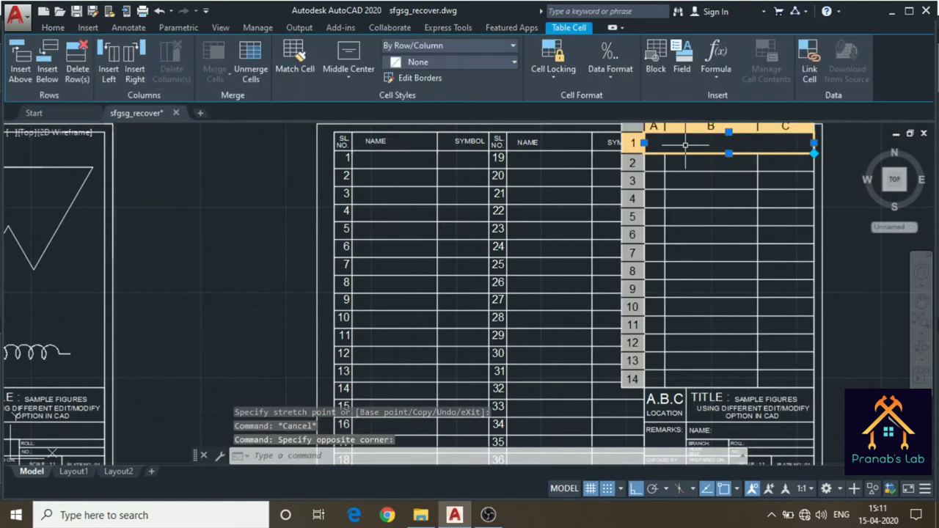
pyautogui.press('Escape')
pyautogui.moveTo(686, 147); pyautogui.dragTo(567, 241, button='middle')
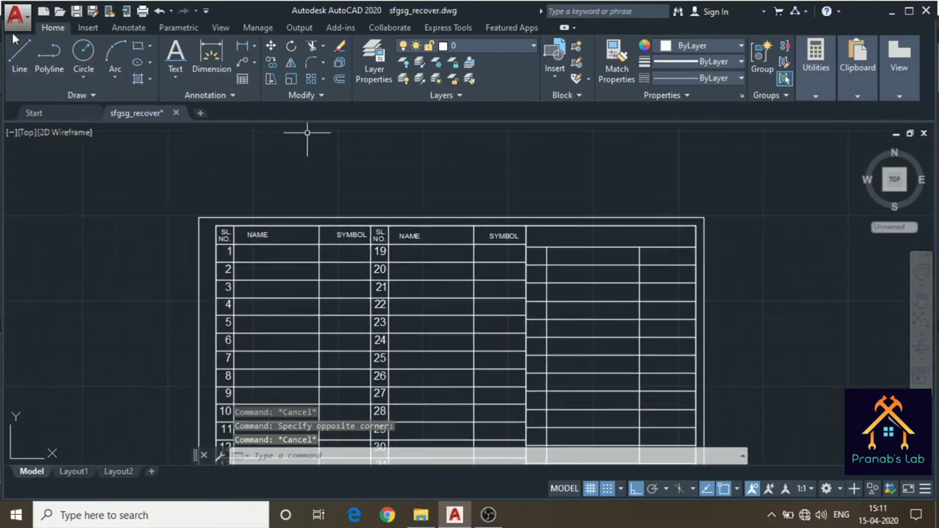
# - Draw two vertical lines up from the third table's column dividers to its top edge, then select the second table's SL. NO. and NAME headings
pyautogui.click(27, 58)
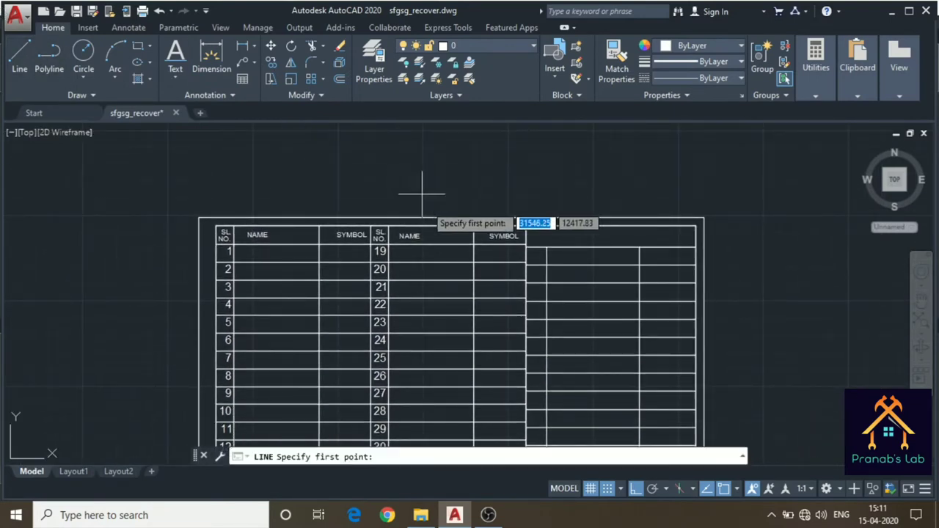
pyautogui.scroll(2, 544, 245)
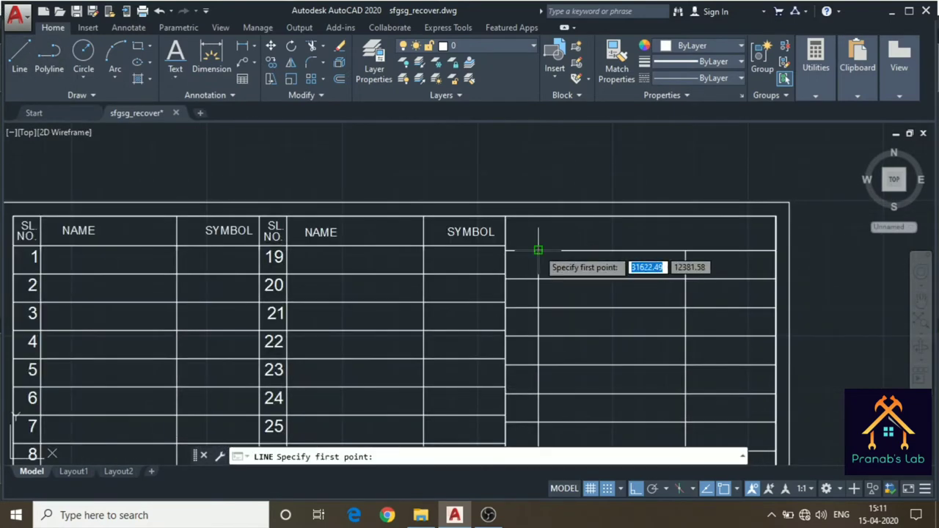
pyautogui.click(537, 250)
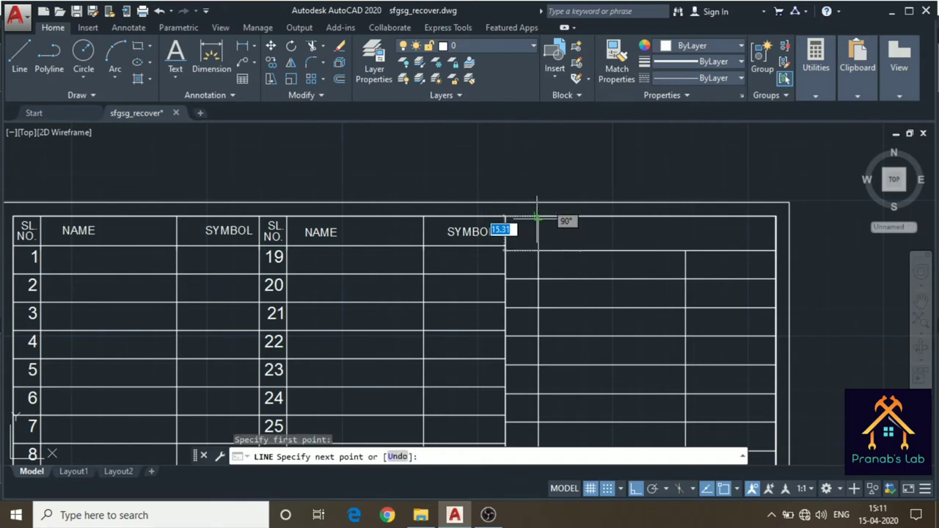
pyautogui.click(537, 217)
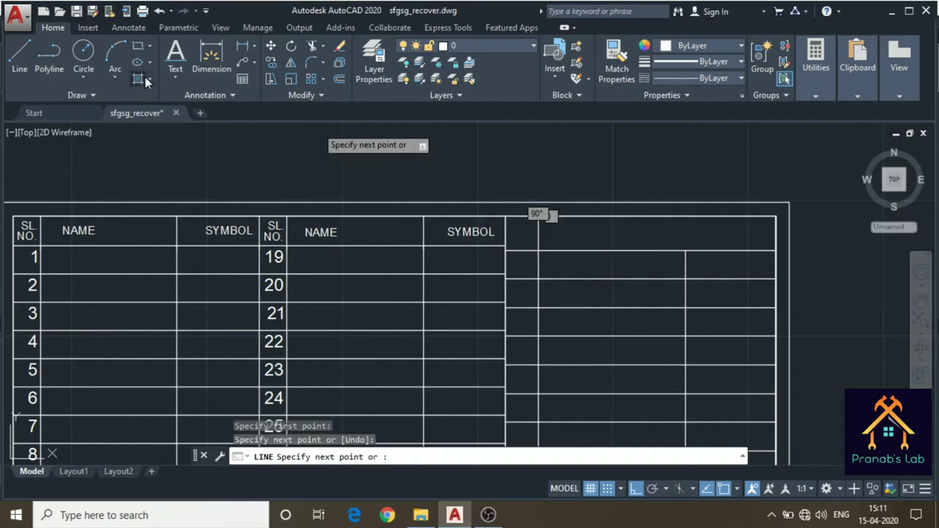
pyautogui.press('Escape')
pyautogui.click(30, 62)
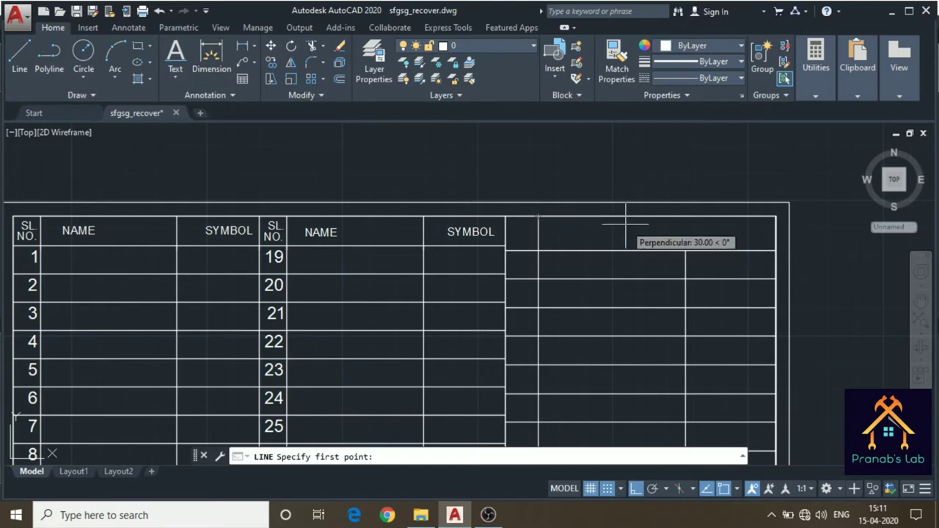
pyautogui.click(685, 250)
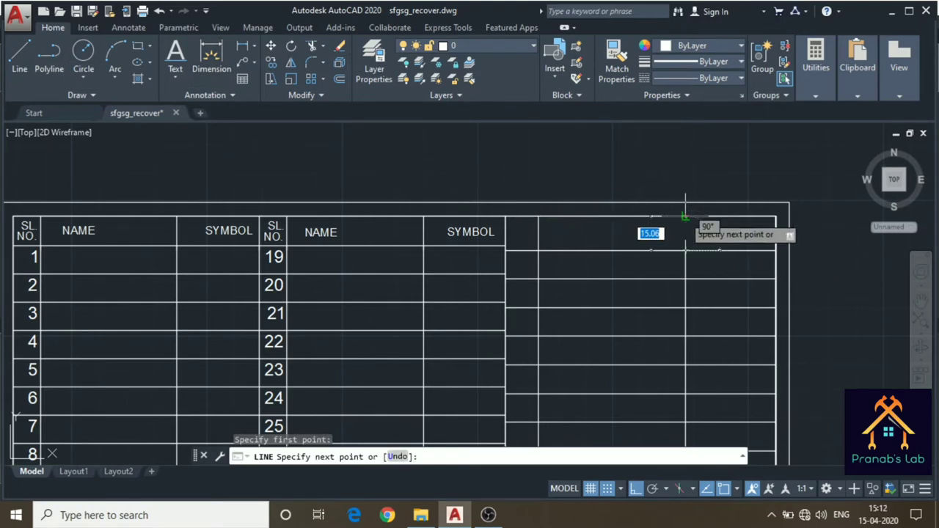
pyautogui.click(685, 216)
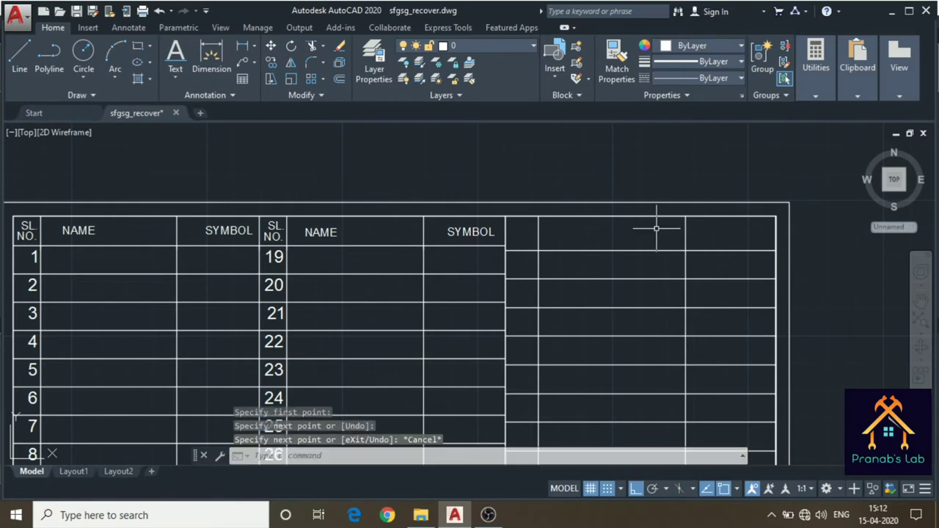
pyautogui.press('Escape')
pyautogui.click(273, 229)
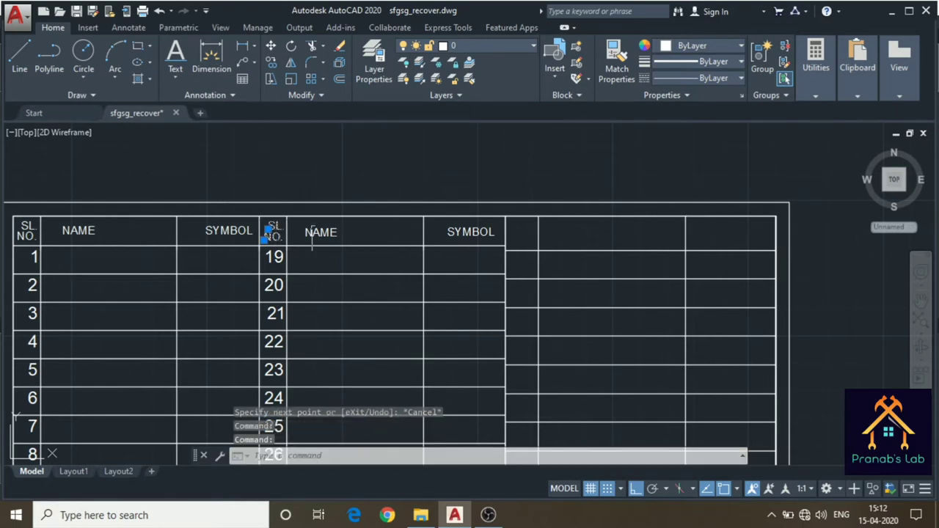
pyautogui.click(312, 233)
# - Copy the second table's SL. NO., NAME and SYMBOL headings into the third table's header row
pyautogui.click(449, 232)
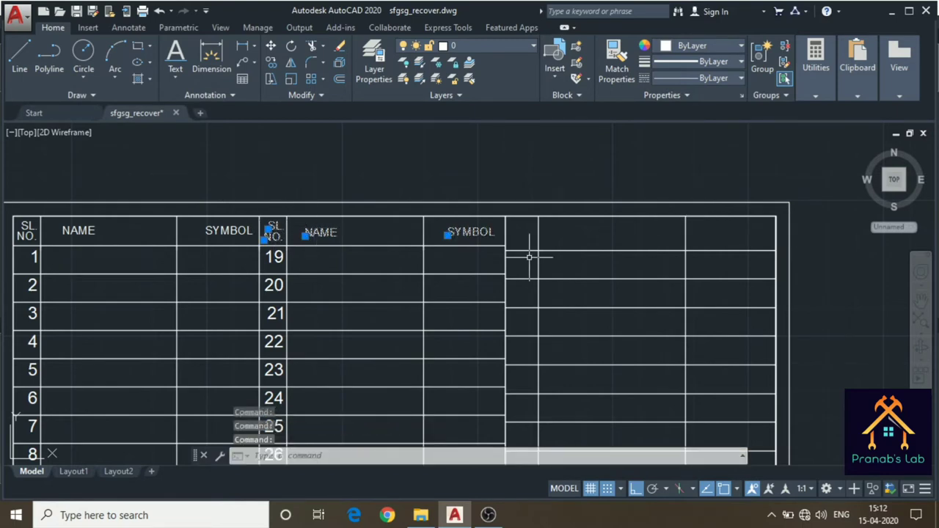
pyautogui.hotkey('ctrl', 'c')
pyautogui.hotkey('ctrl', 'v')
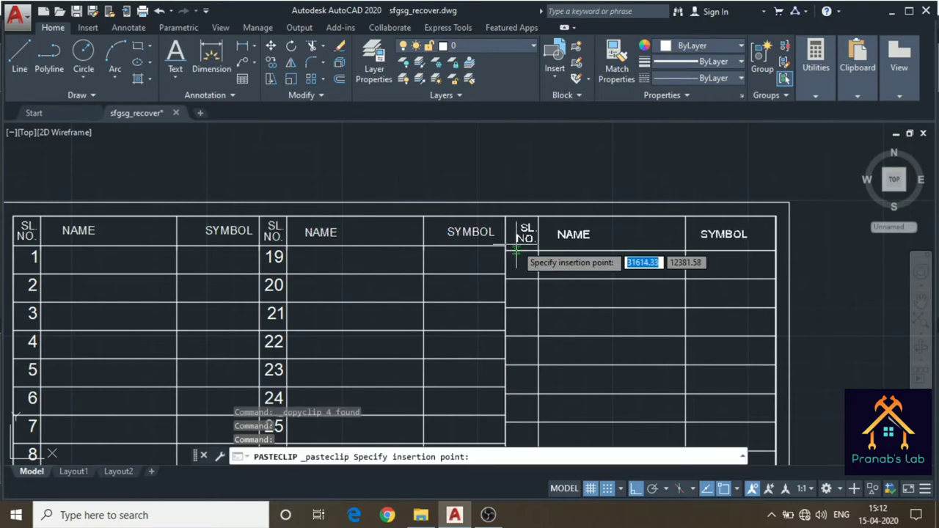
pyautogui.click(516, 250)
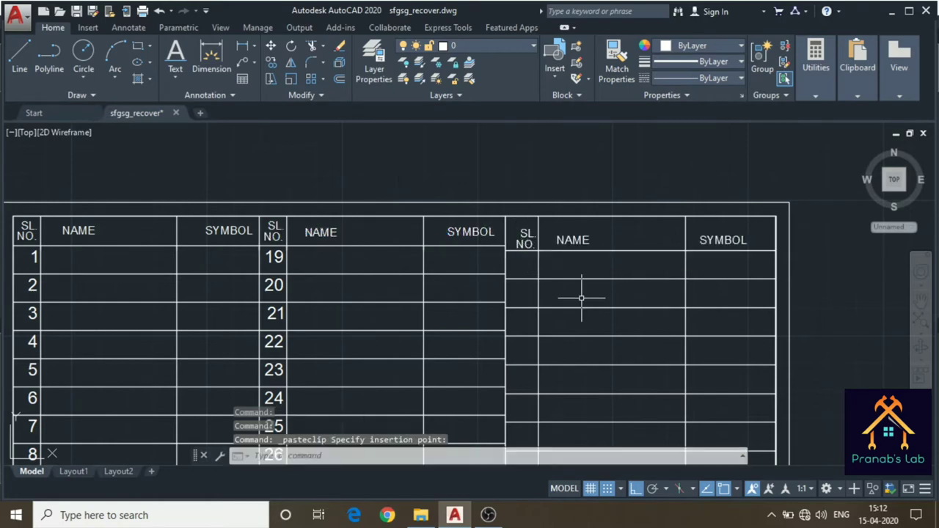
pyautogui.moveTo(585, 294)
pyautogui.mouseDown(button='middle')
pyautogui.moveTo(555, 259)
pyautogui.moveTo(482, 279)
pyautogui.moveTo(500, 251)
pyautogui.mouseUp(button='middle')
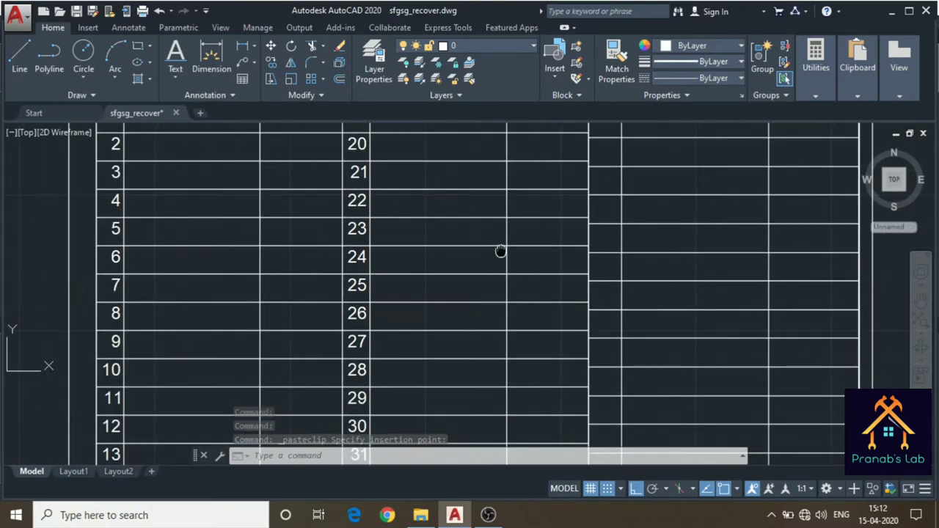
pyautogui.scroll(-2, 500, 252)
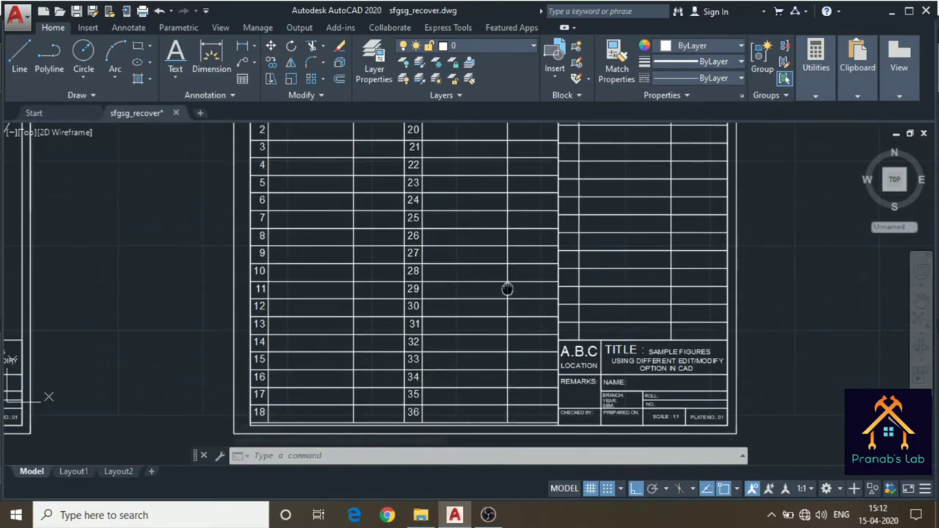
pyautogui.scroll(2, 507, 289)
pyautogui.click(548, 247)
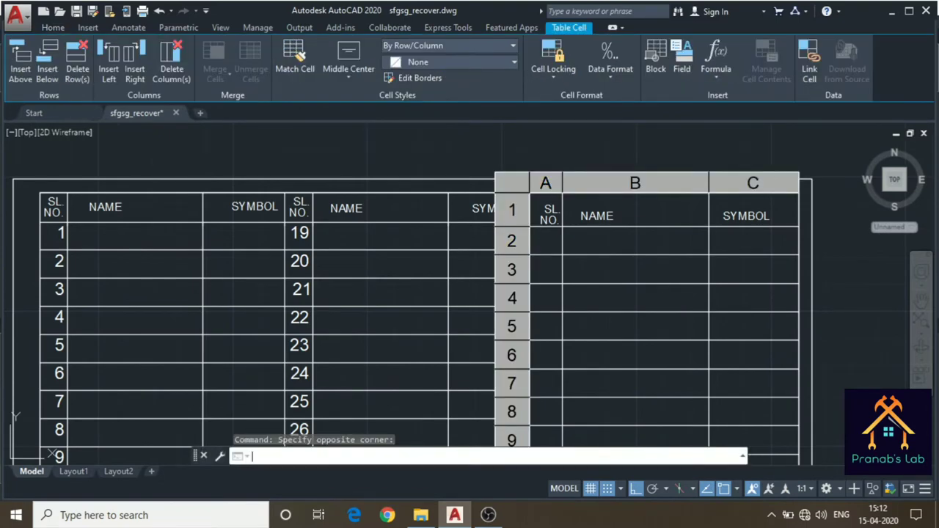
# - Enter 37, 28, 39, 40, 41, 42 and 43 down the third table's SL. NO. column
pyautogui.write('37')
pyautogui.press('Return')
pyautogui.write('28')
pyautogui.press('Return')
pyautogui.write('3')
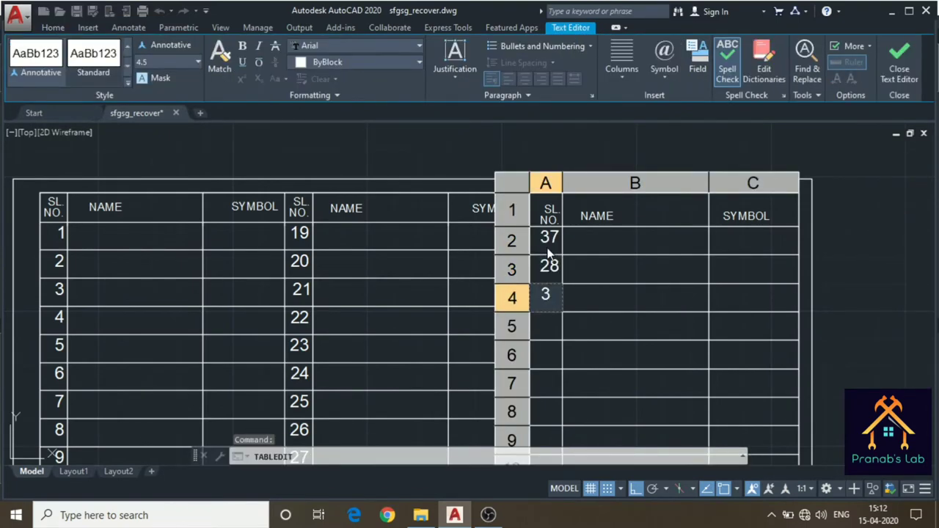
pyautogui.write('9')
pyautogui.press('Return')
pyautogui.write('40')
pyautogui.press('Return')
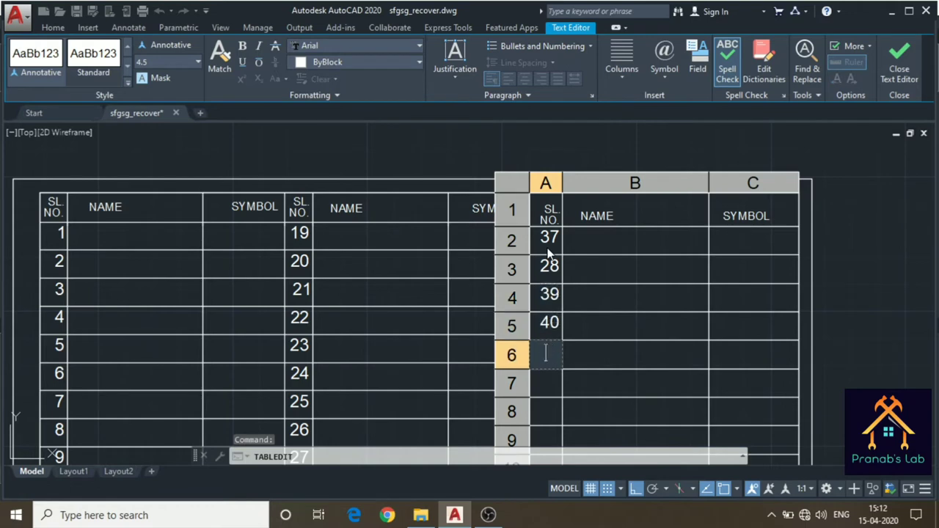
pyautogui.write('41')
pyautogui.press('Return')
pyautogui.write('42')
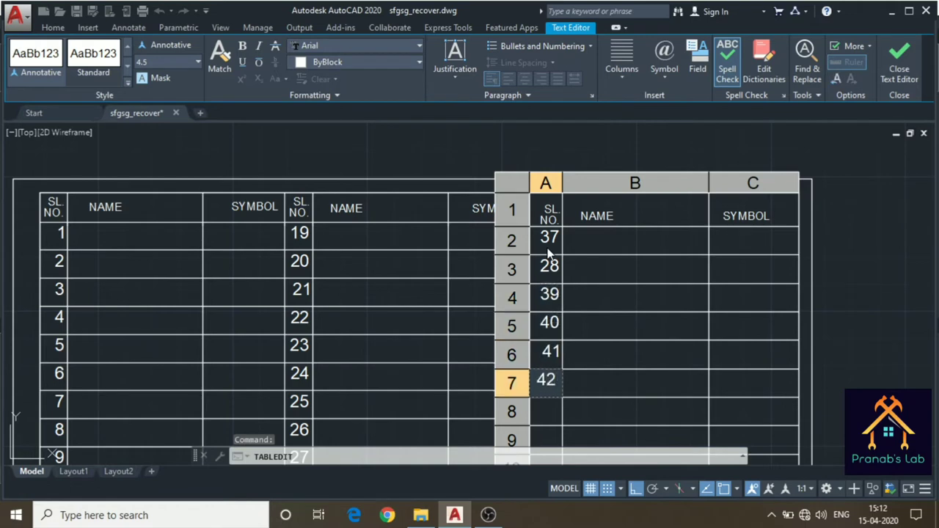
pyautogui.press('Return')
pyautogui.write('43')
pyautogui.press('Return')
# - Continue the SL. NO. column with 44 through 49 and dismiss the text-editing prompt
pyautogui.write('44')
pyautogui.press('Return')
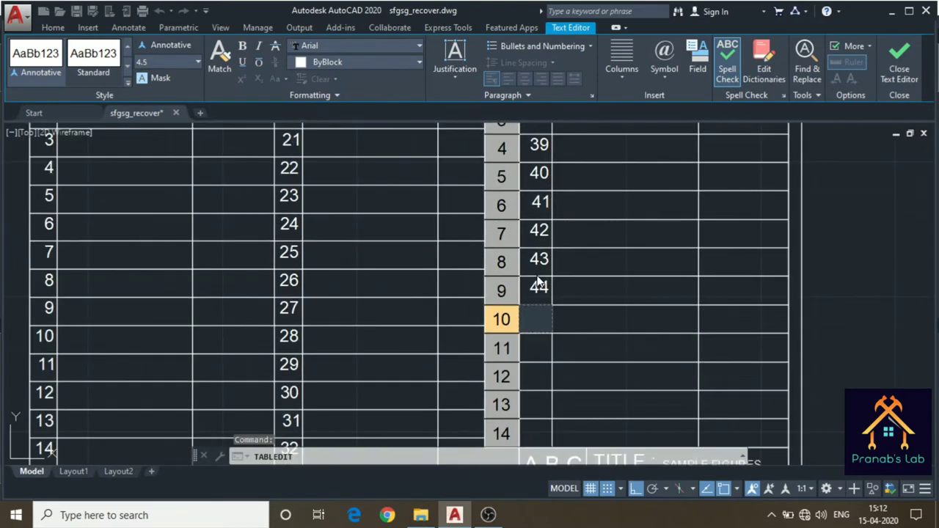
pyautogui.write('45')
pyautogui.press('Return')
pyautogui.write('46')
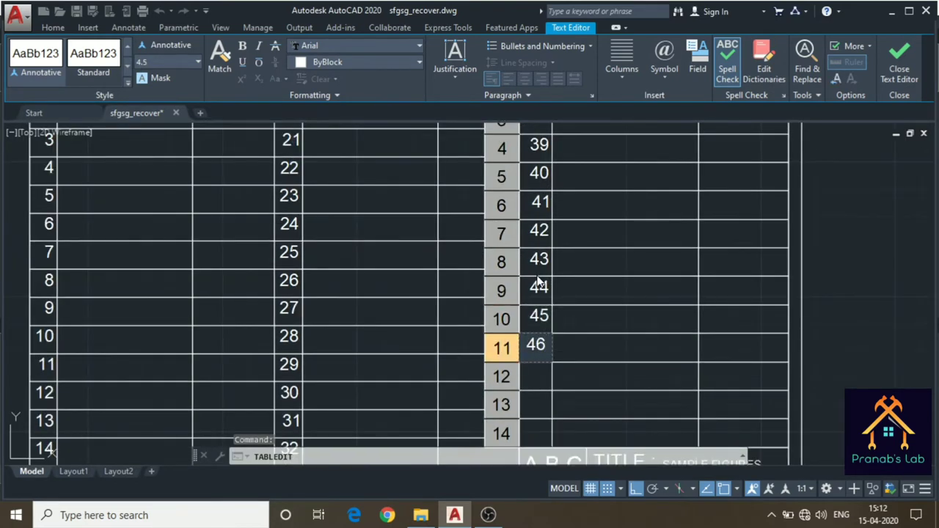
pyautogui.press('Return')
pyautogui.write('47')
pyautogui.press('Return')
pyautogui.write('4')
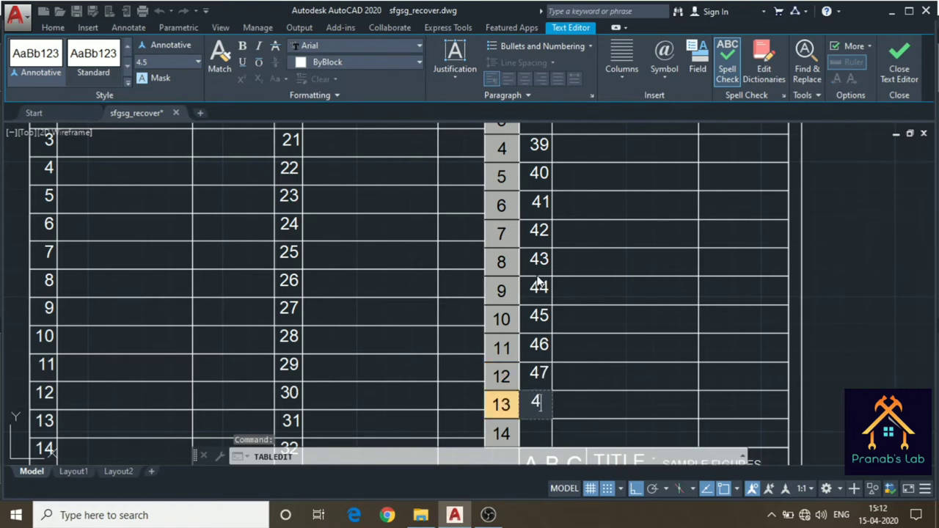
pyautogui.write('8')
pyautogui.press('Return')
pyautogui.write('49')
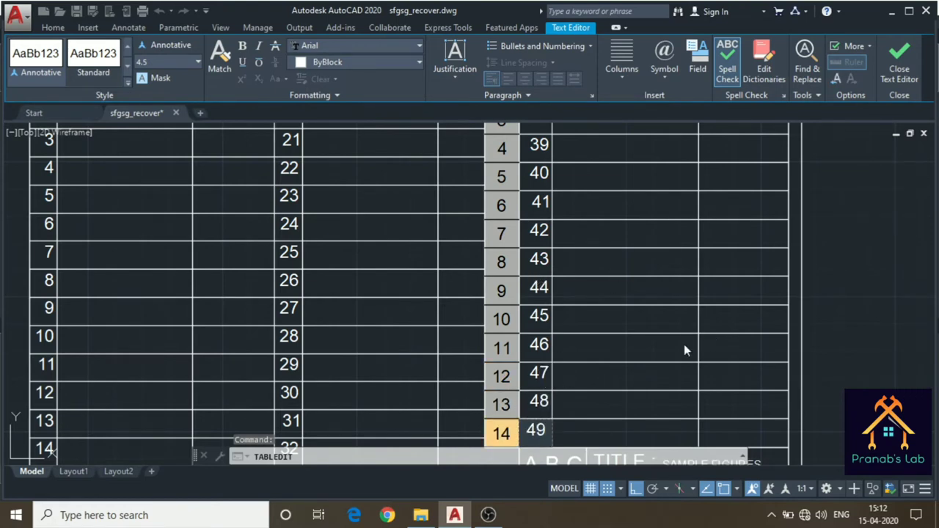
pyautogui.press('Escape')
pyautogui.click(618, 190)
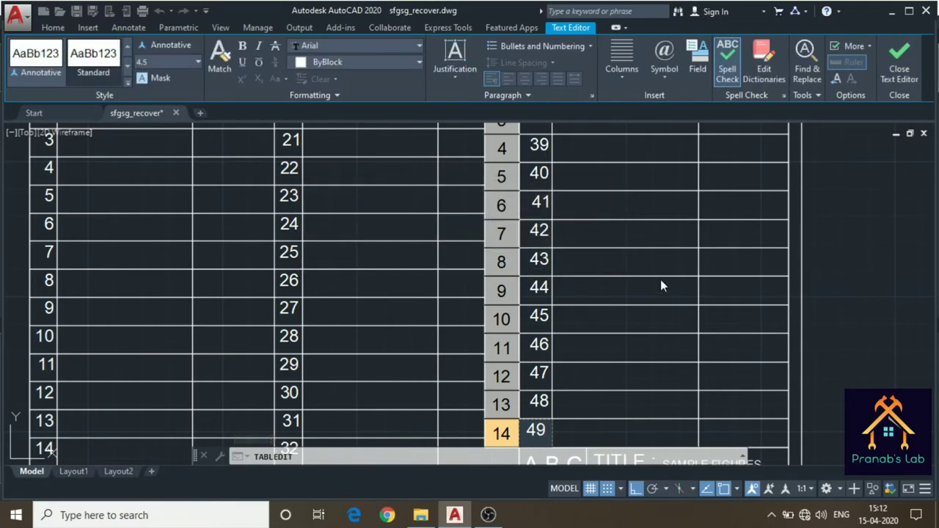
# - Zoom out to show all three tables and save the drawing
pyautogui.scroll(-2, 870, 359)
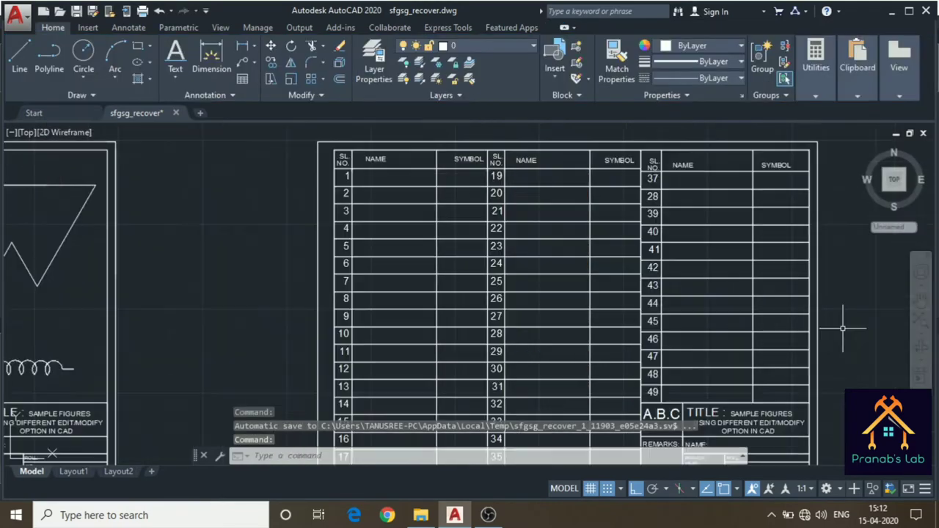
pyautogui.moveTo(845, 347); pyautogui.dragTo(830, 245, button='middle')
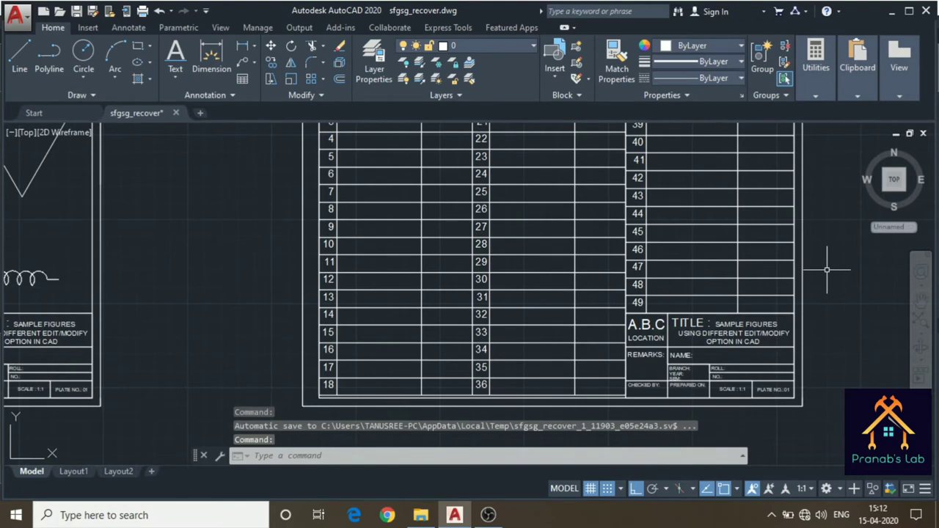
pyautogui.hotkey('ctrl', 's')
# - Zoom in on the first table's rows 1 to 6 and select row 1's name cell
pyautogui.moveTo(827, 270); pyautogui.dragTo(837, 321, button='middle')
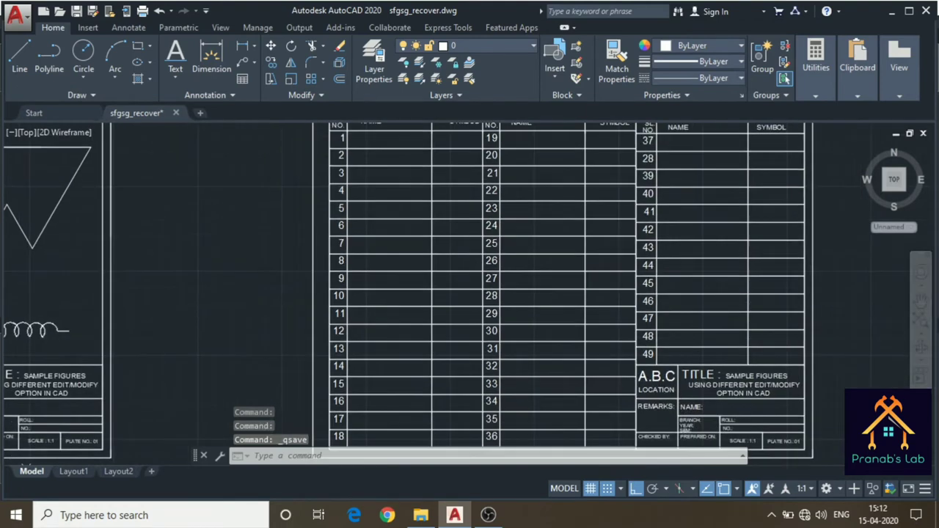
pyautogui.moveTo(830, 257); pyautogui.dragTo(830, 310, button='middle')
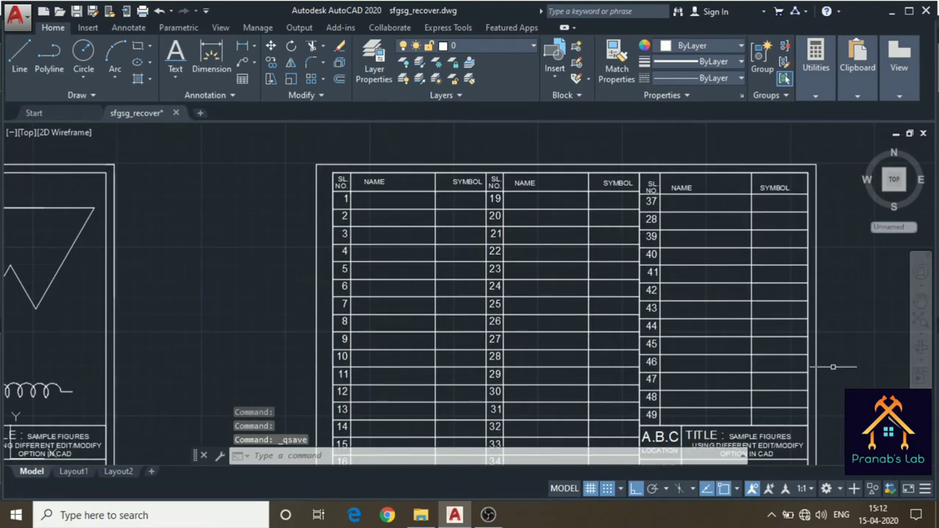
pyautogui.moveTo(818, 362); pyautogui.dragTo(820, 317, button='middle')
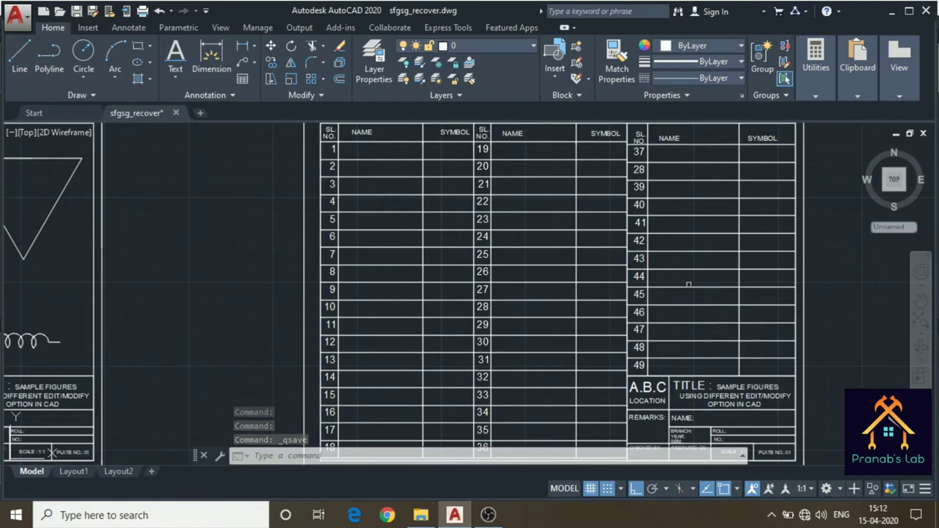
pyautogui.moveTo(688, 284); pyautogui.dragTo(616, 242, button='middle')
pyautogui.moveTo(514, 191)
pyautogui.mouseDown(button='middle')
pyautogui.moveTo(467, 173)
pyautogui.moveTo(503, 216)
pyautogui.mouseUp(button='middle')
pyautogui.scroll(4, 419, 202)
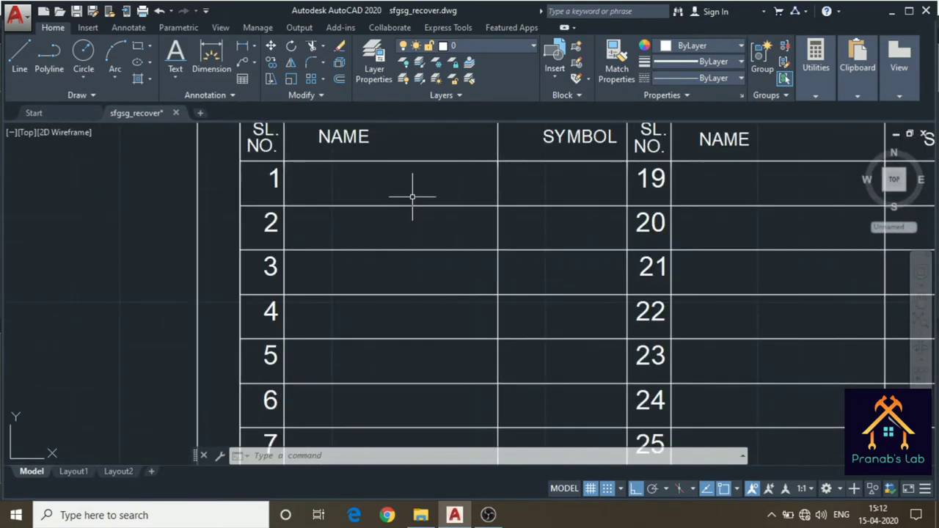
pyautogui.moveTo(412, 196)
pyautogui.mouseDown(button='middle')
pyautogui.moveTo(570, 203)
pyautogui.moveTo(560, 237)
pyautogui.mouseUp(button='middle')
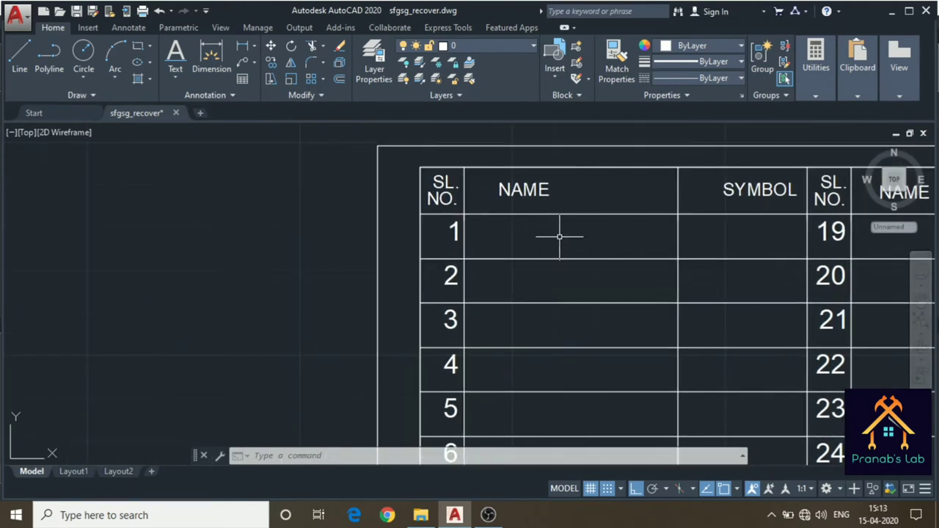
pyautogui.click(559, 236)
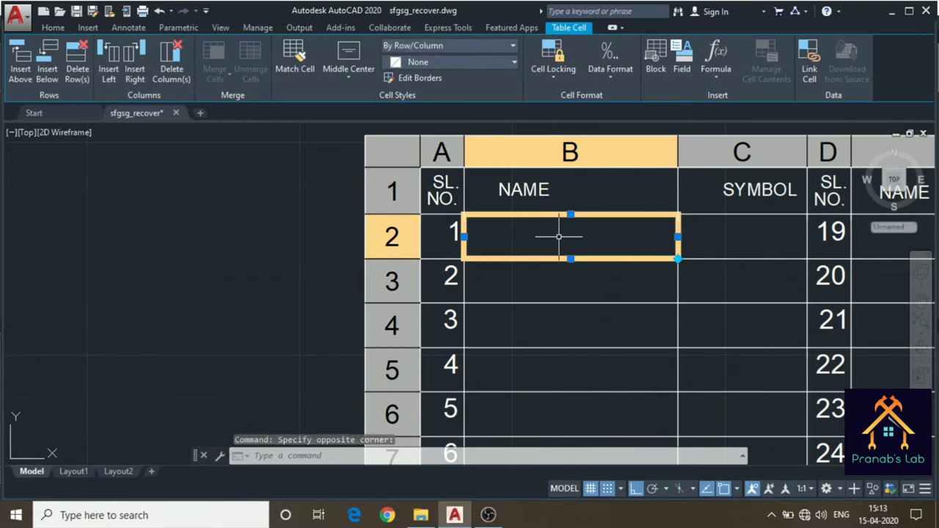
# - Type FUSE into row 1's name cell
pyautogui.press('Escape')
pyautogui.doubleClick(561, 238)
pyautogui.write('FUSE')
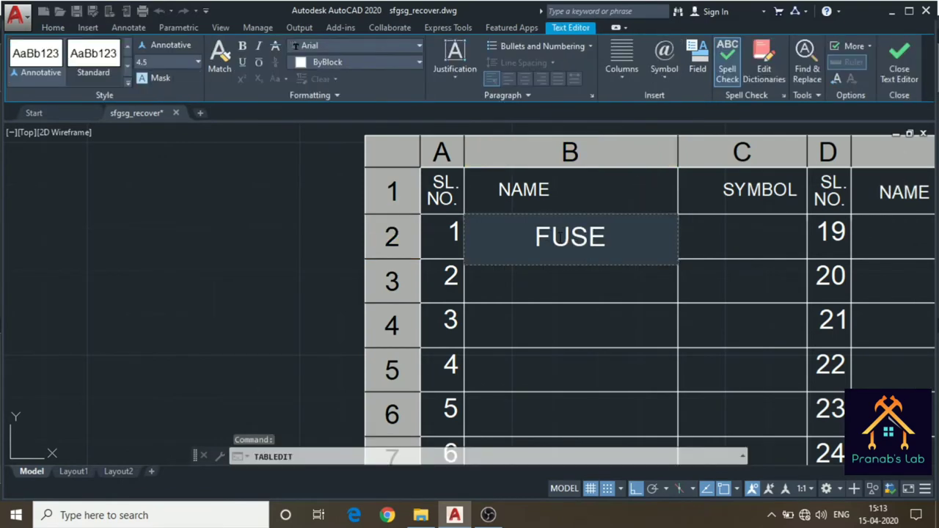
pyautogui.press('Tab')
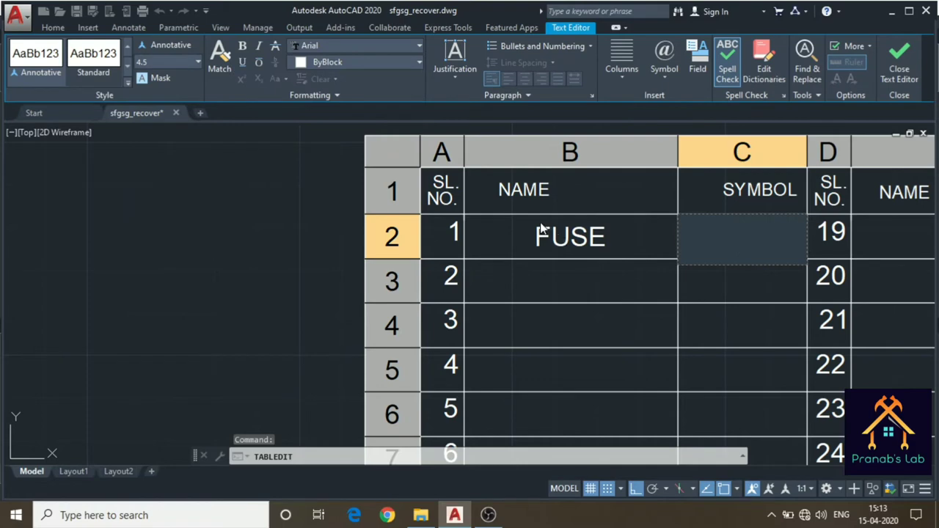
pyautogui.press('Escape')
# - Draw the fuse's rectangle inside row 1's symbol cell
pyautogui.click(53, 28)
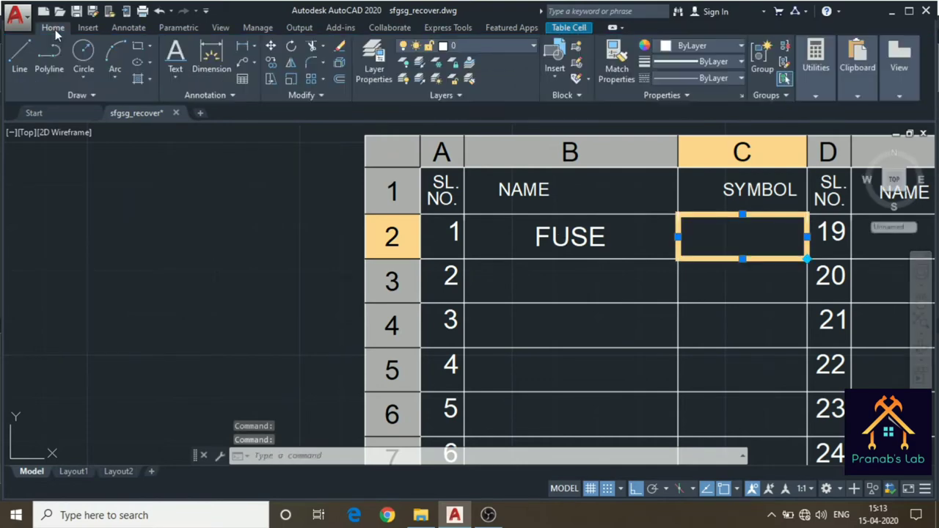
pyautogui.click(20, 55)
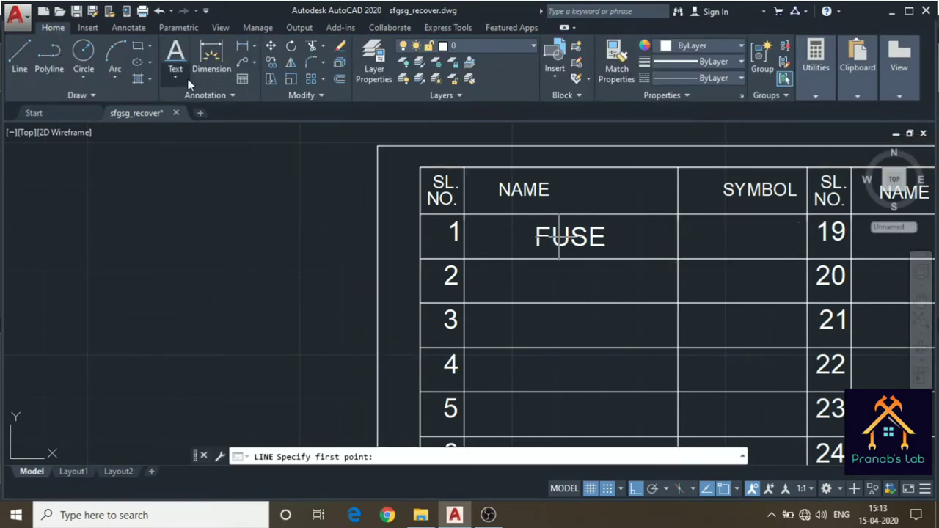
pyautogui.click(139, 48)
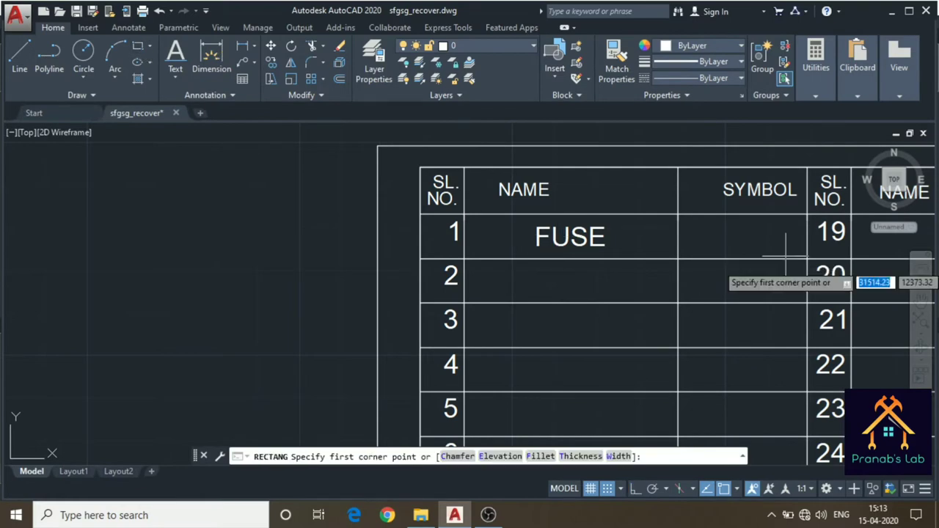
pyautogui.scroll(1, 718, 237)
pyautogui.scroll(1, 685, 271)
pyautogui.scroll(1, 623, 242)
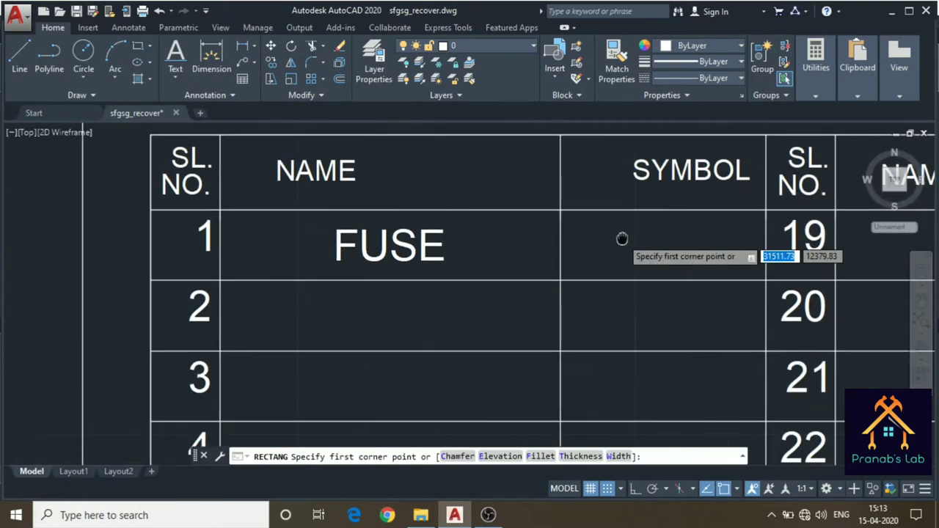
pyautogui.click(608, 229)
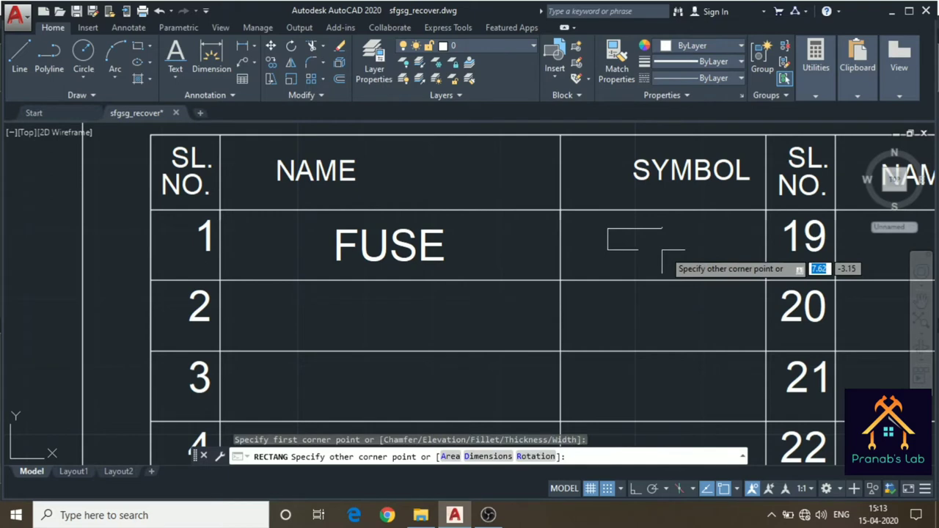
pyautogui.click(711, 262)
# - Draw a lead line through the rectangle, extending out on both sides
pyautogui.click(31, 54)
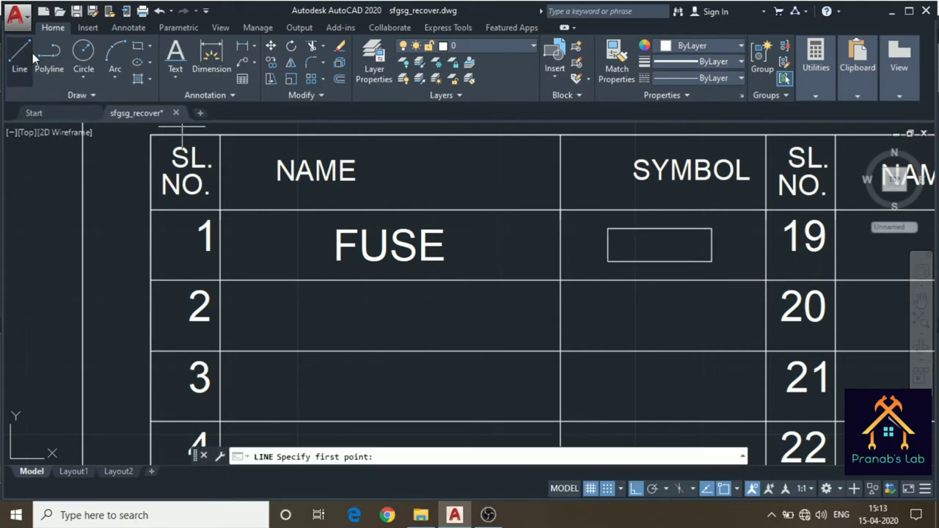
pyautogui.click(608, 228)
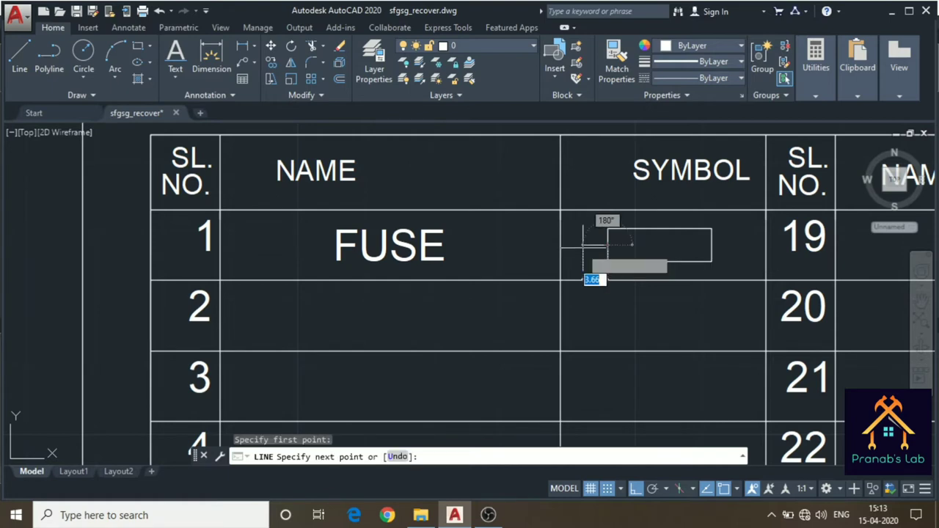
pyautogui.click(583, 244)
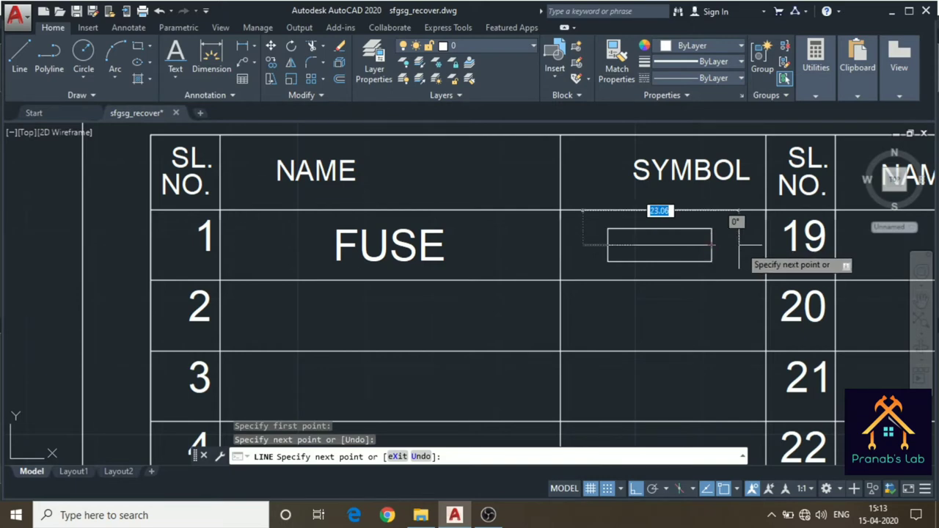
pyautogui.click(735, 245)
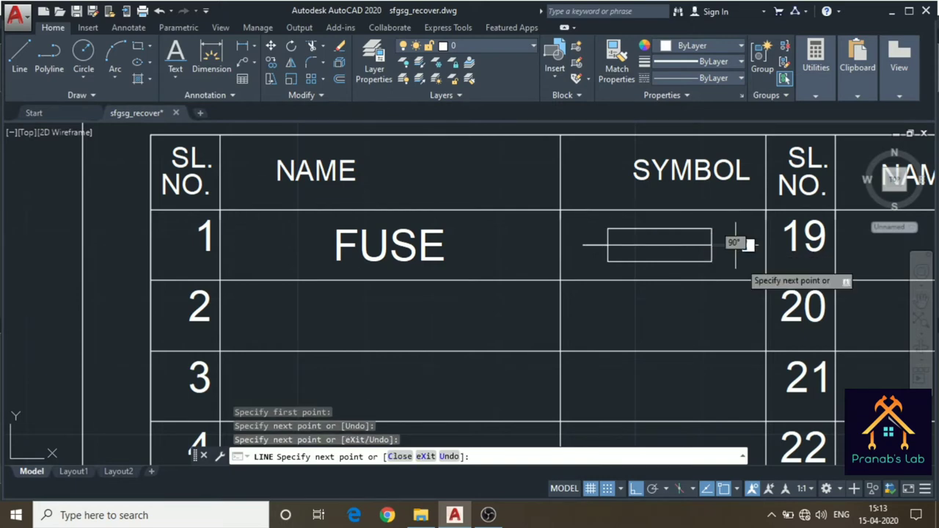
pyautogui.press('Escape')
pyautogui.moveTo(633, 346); pyautogui.dragTo(723, 281, button='middle')
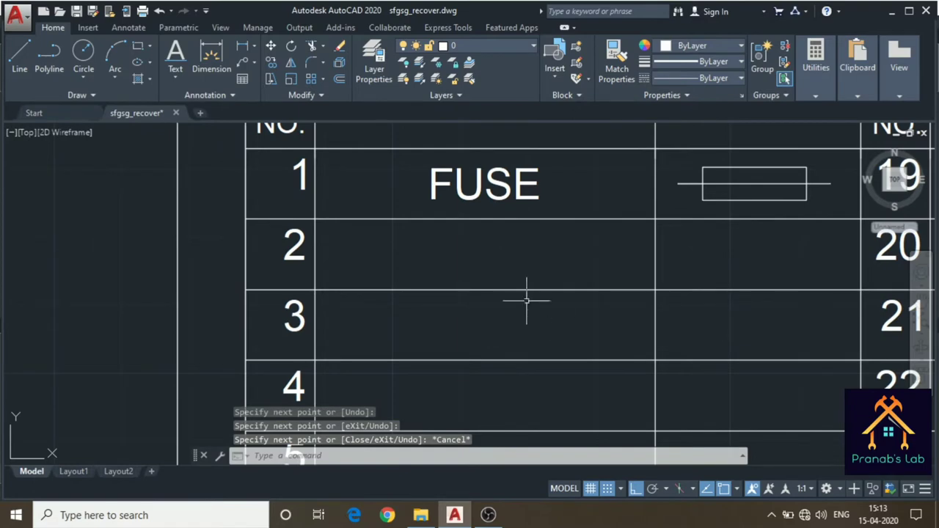
# - Enter LIGHTNING ARRESTER as row 2's name
pyautogui.click(494, 260)
pyautogui.write('L')
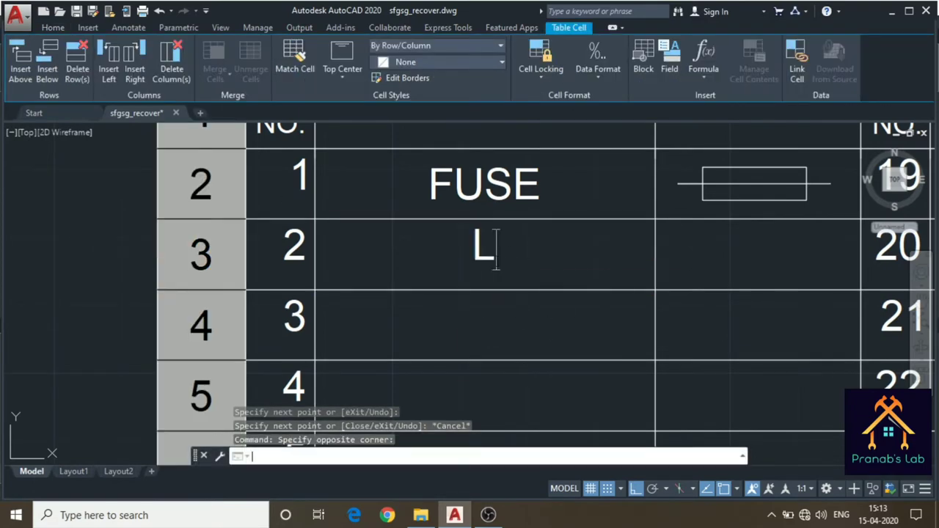
pyautogui.write('IGHTNING AR')
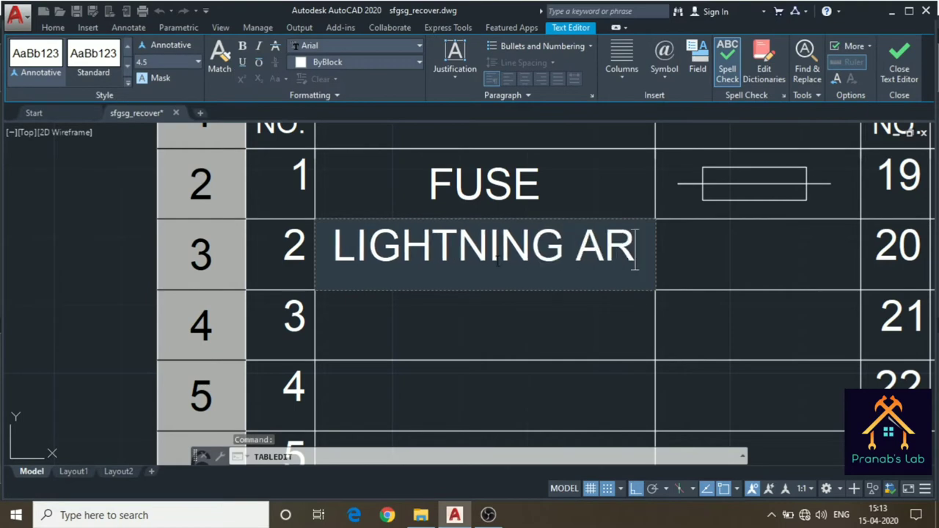
pyautogui.write('RESTER')
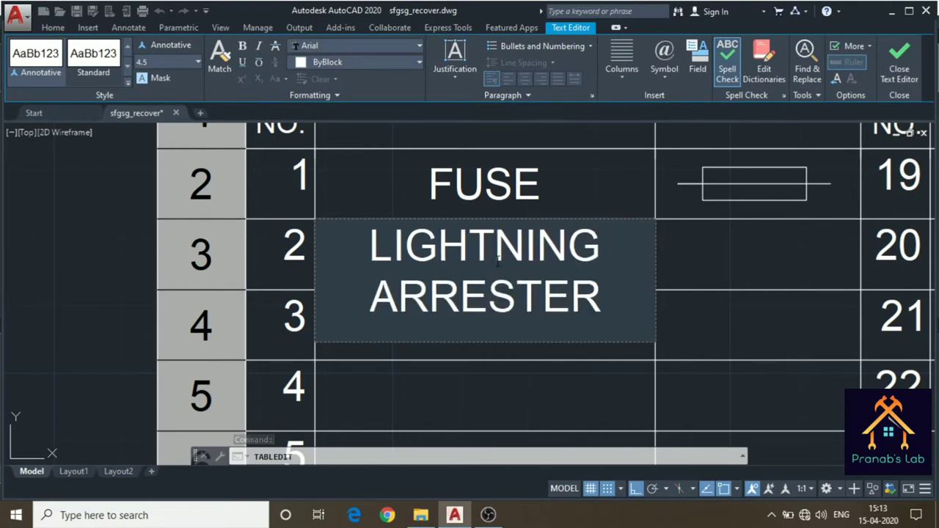
pyautogui.click(740, 260)
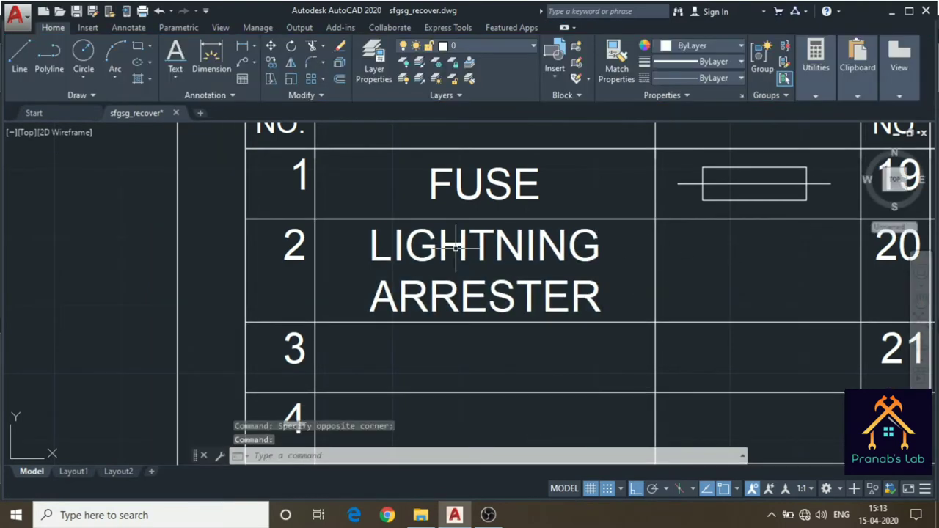
# - Zoom and pan to check the FUSE and LIGHTNING ARRESTER rows, then select the LIGHTNING ARRESTER cell
pyautogui.scroll(-2, 450, 304)
pyautogui.moveTo(496, 300); pyautogui.dragTo(538, 200, button='middle')
pyautogui.moveTo(597, 445); pyautogui.dragTo(597, 335, button='middle')
pyautogui.scroll(-2, 608, 392)
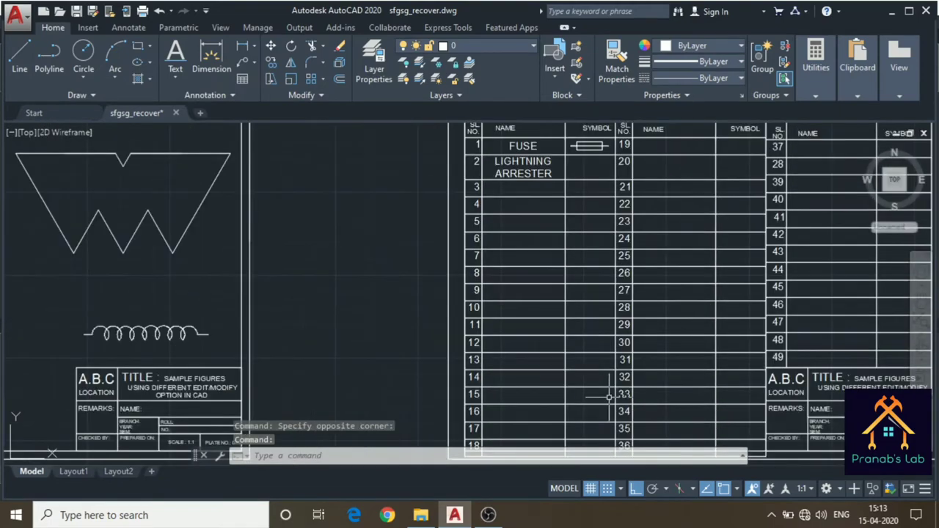
pyautogui.moveTo(608, 392)
pyautogui.mouseDown(button='middle')
pyautogui.moveTo(602, 242)
pyautogui.moveTo(593, 283)
pyautogui.moveTo(597, 430)
pyautogui.mouseUp(button='middle')
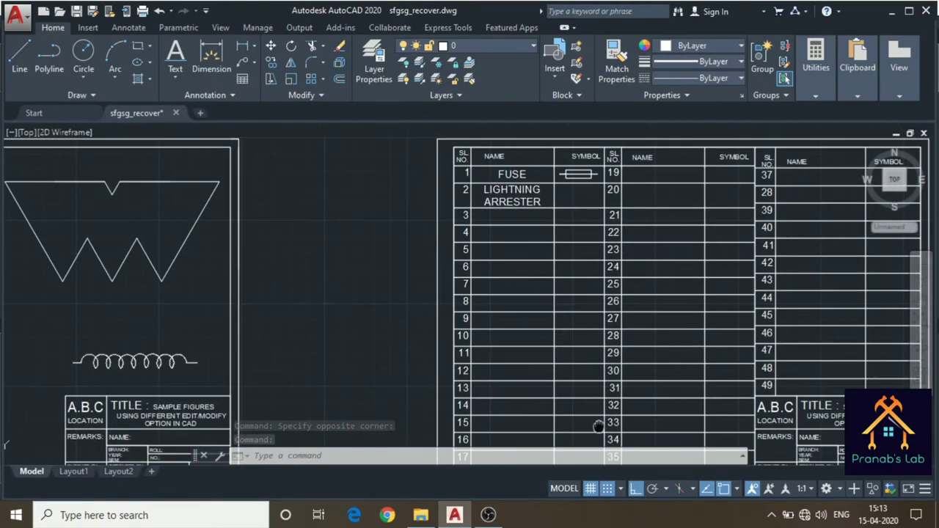
pyautogui.scroll(2, 541, 315)
pyautogui.scroll(1, 516, 247)
pyautogui.moveTo(516, 247); pyautogui.dragTo(565, 398, button='middle')
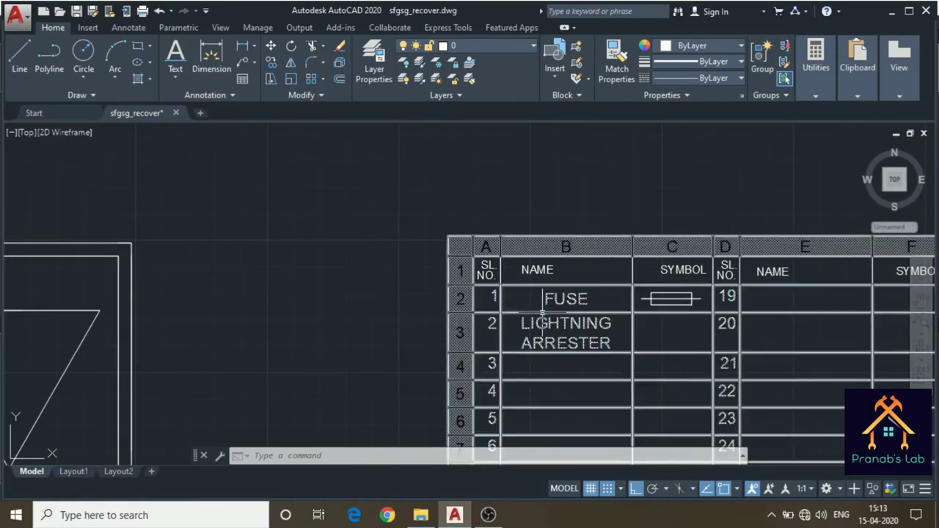
pyautogui.scroll(2, 539, 321)
pyautogui.click(524, 322)
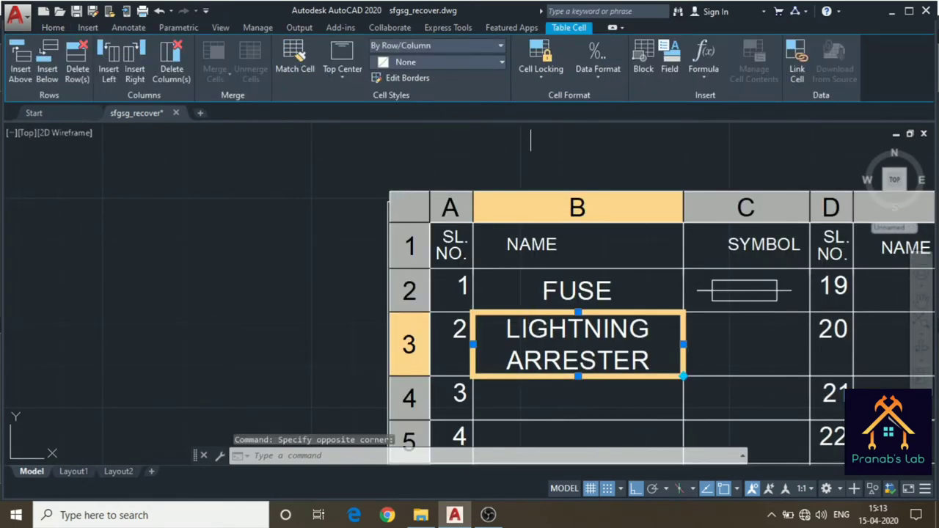
# - Open the LIGHTNING ARRESTER cell's properties and set its text height to 2
pyautogui.rightClick(577, 339)
pyautogui.click(643, 475)
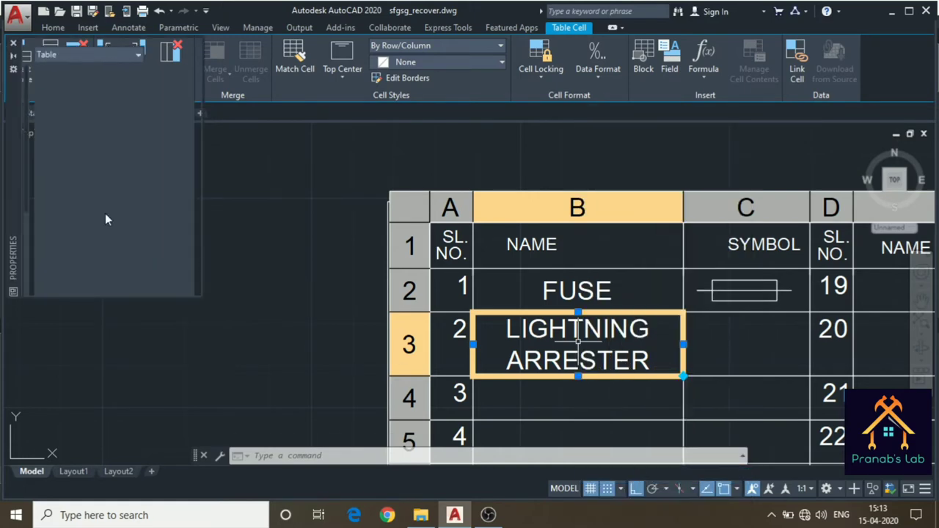
pyautogui.scroll(-2, 113, 230)
pyautogui.scroll(-2, 121, 177)
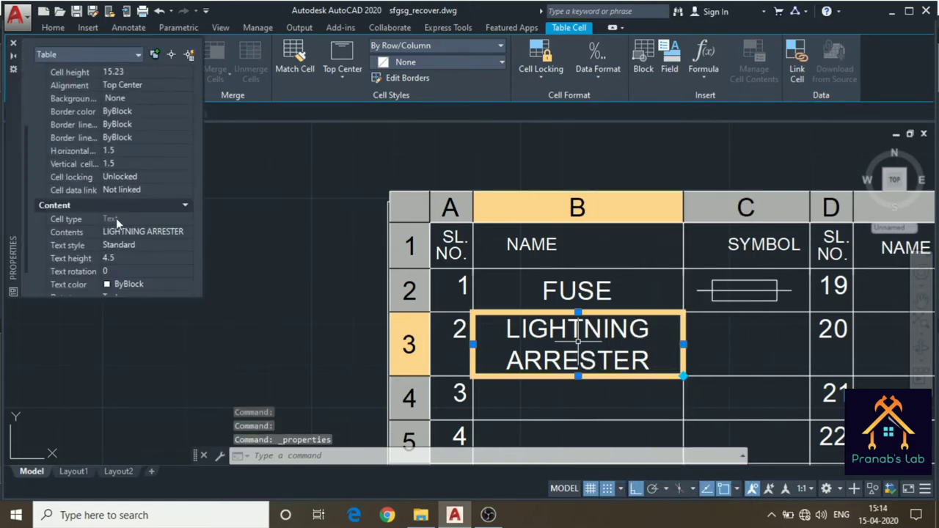
pyautogui.scroll(-2, 114, 179)
pyautogui.click(112, 219)
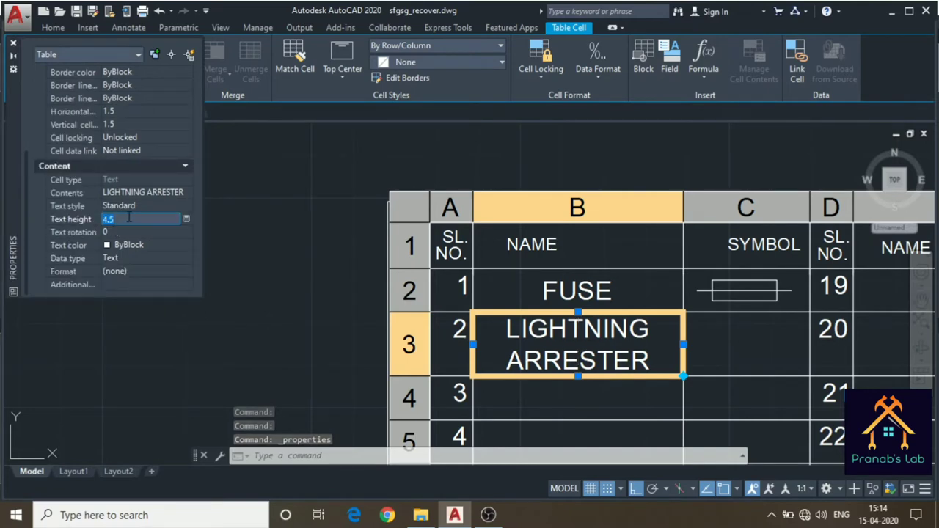
pyautogui.write('2')
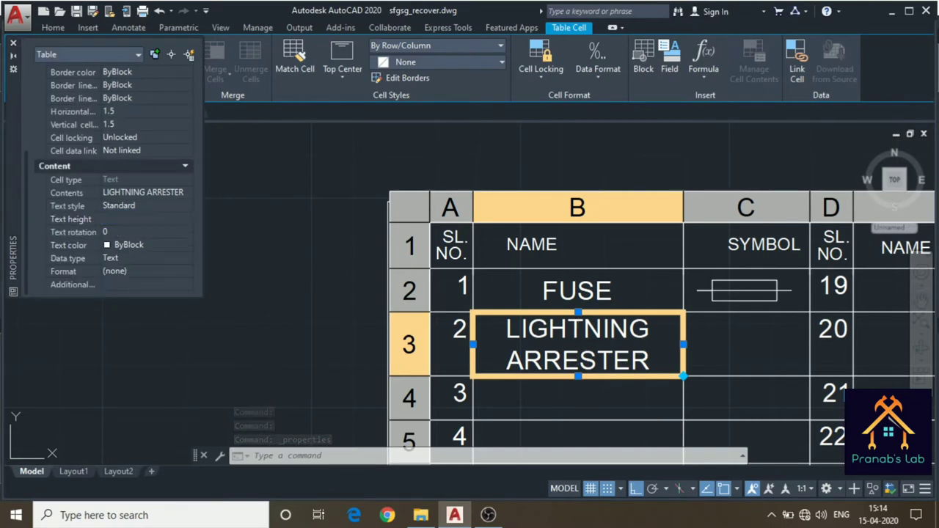
pyautogui.press('Return')
# - Change the text height to 3, then drag the row's bottom edge up to shorten it
pyautogui.scroll(3, 128, 216)
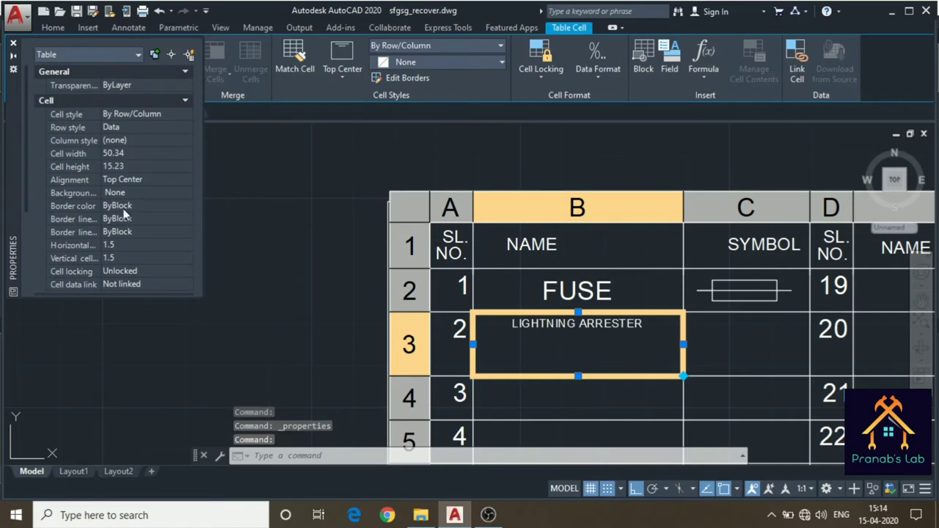
pyautogui.scroll(-2, 124, 270)
pyautogui.scroll(-2, 124, 269)
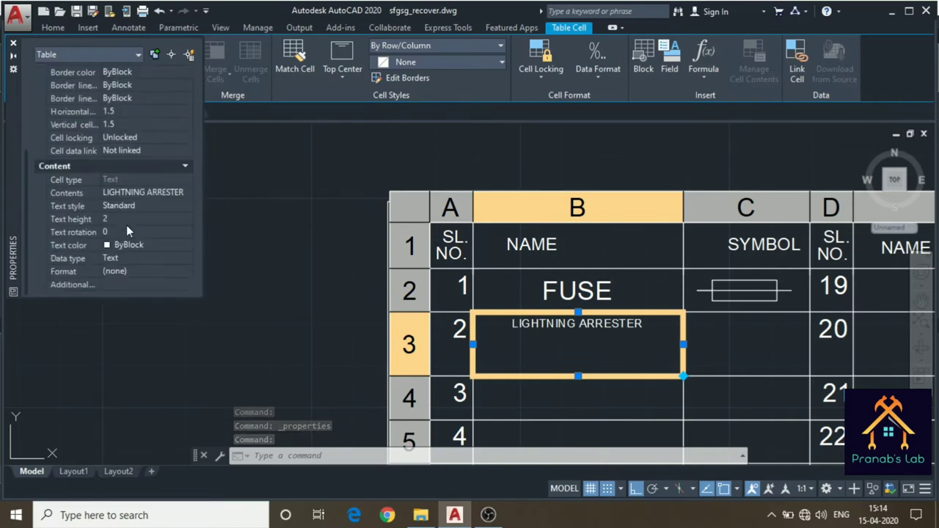
pyautogui.click(130, 217)
pyautogui.write('3')
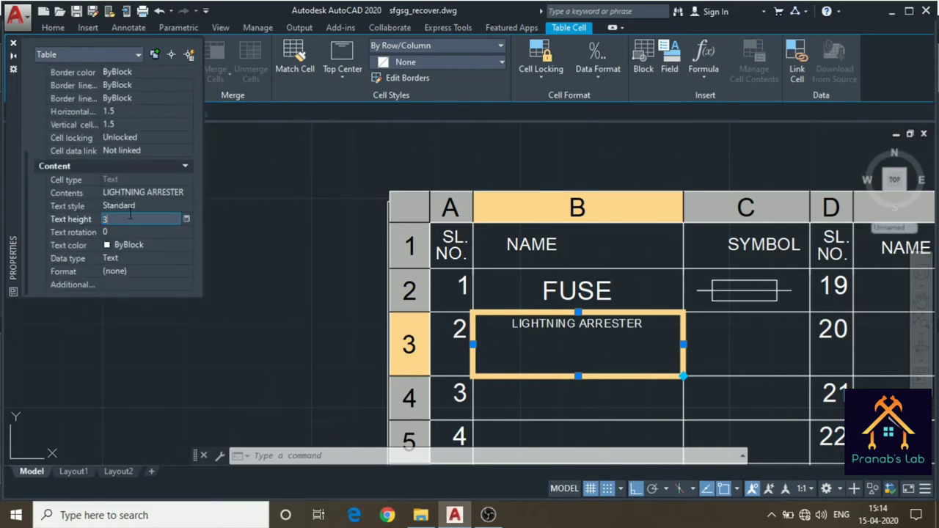
pyautogui.press('Return')
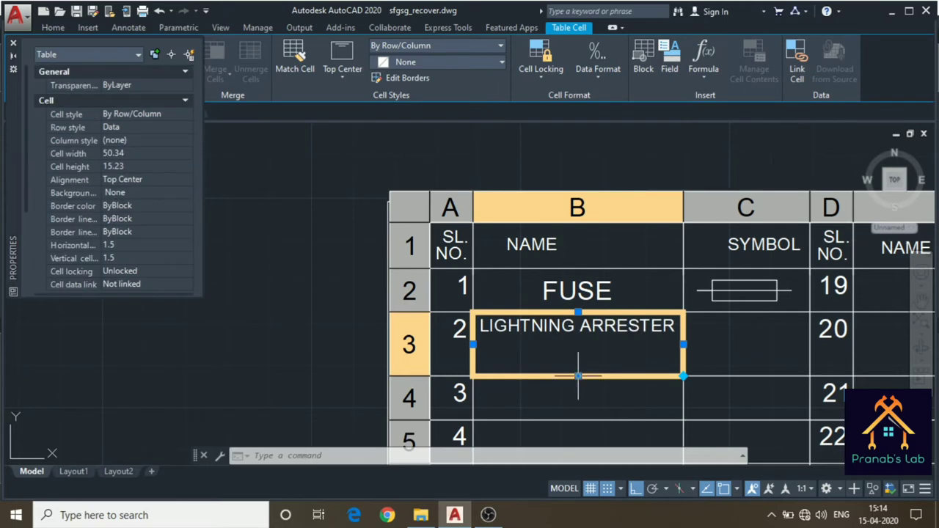
pyautogui.click(578, 377)
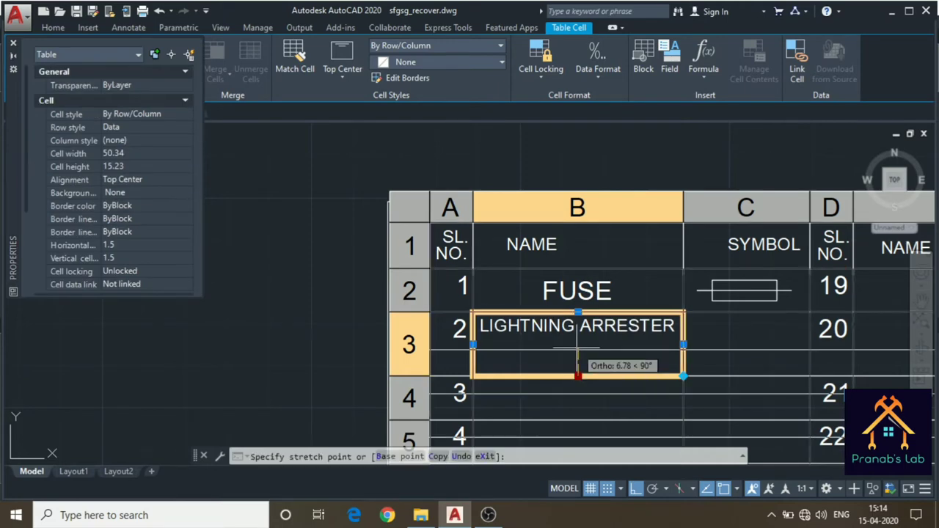
pyautogui.click(578, 350)
# - Close Properties and draw a rectangle in the LIGHTNING ARRESTER symbol cell
pyautogui.press('Escape')
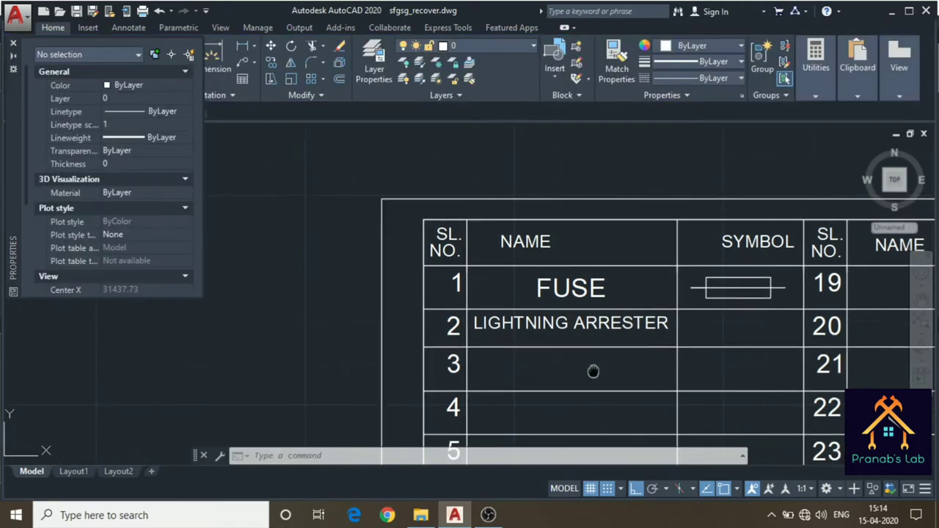
pyautogui.moveTo(592, 372); pyautogui.dragTo(509, 350, button='middle')
pyautogui.scroll(2, 566, 305)
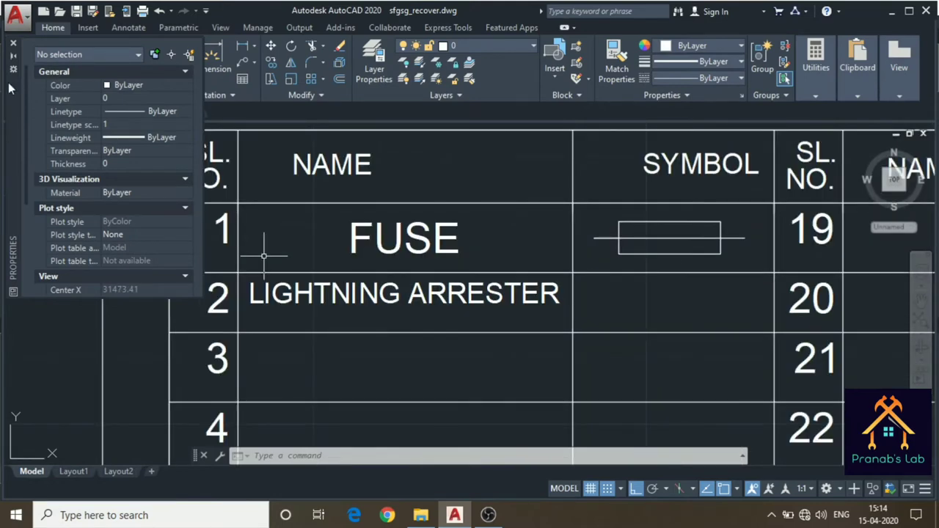
pyautogui.click(13, 44)
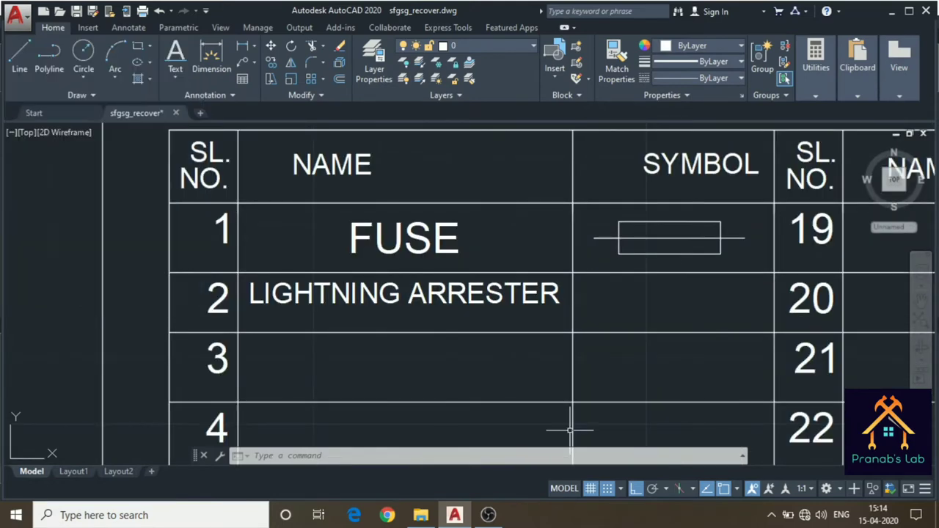
pyautogui.click(138, 46)
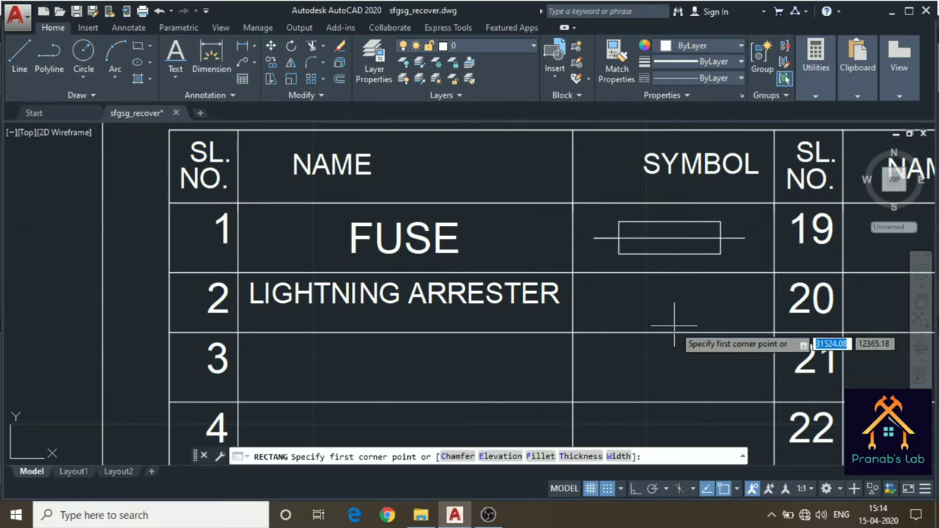
pyautogui.click(639, 288)
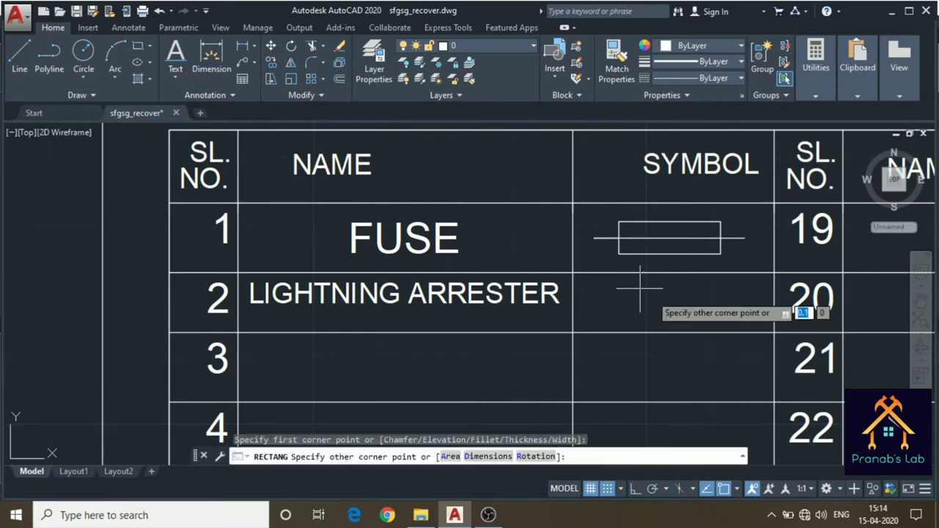
pyautogui.click(710, 325)
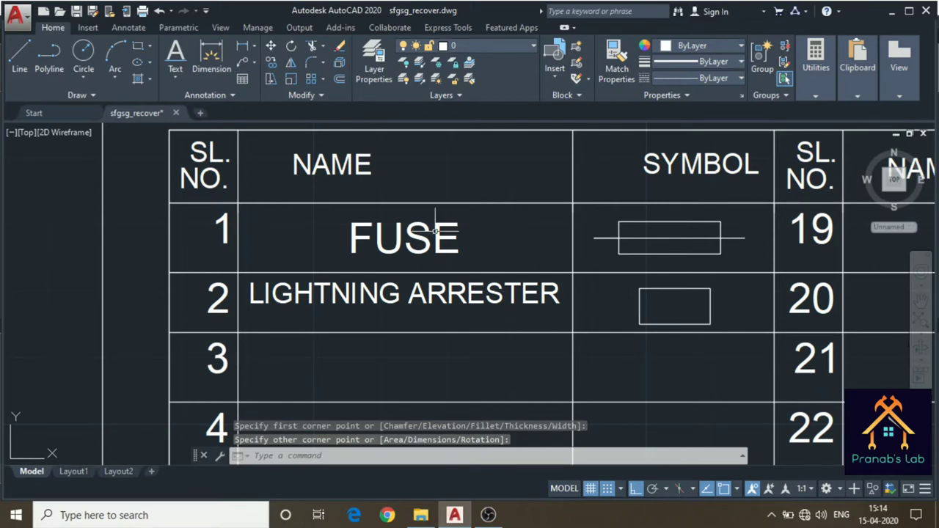
# - Draw a short horizontal lead line entering the rectangle's left side
pyautogui.click(20, 62)
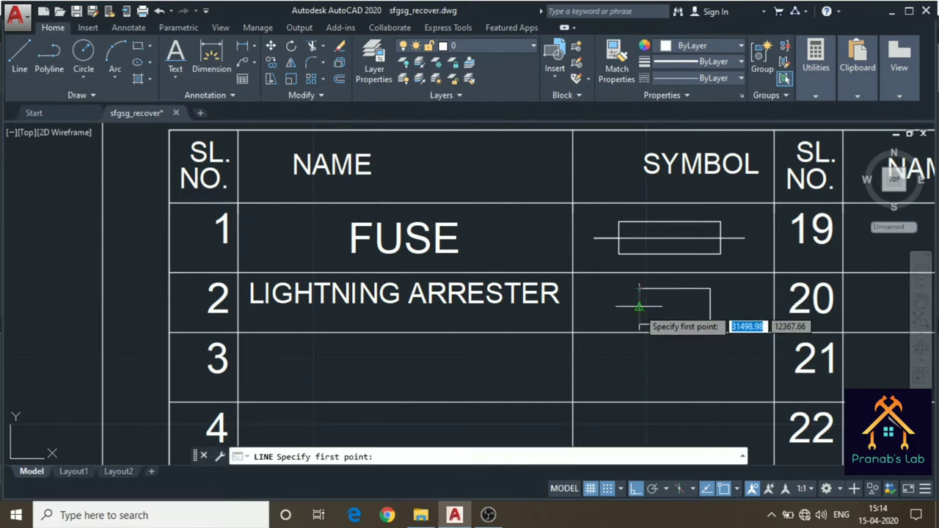
pyautogui.click(639, 307)
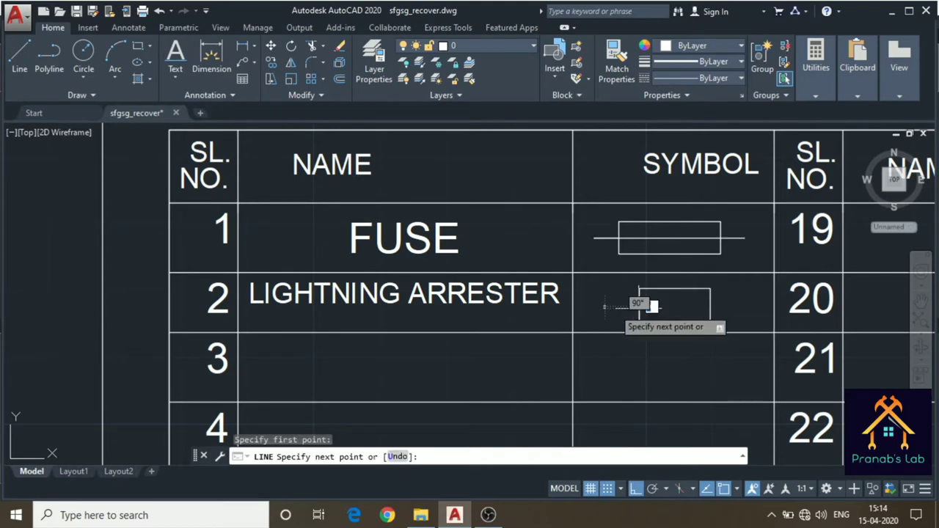
pyautogui.click(612, 307)
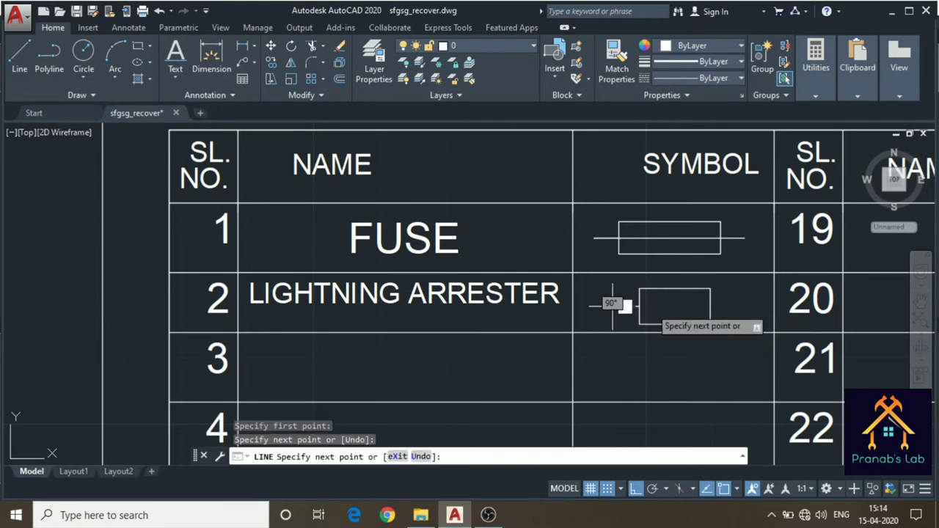
pyautogui.click(651, 306)
pyautogui.press('Escape')
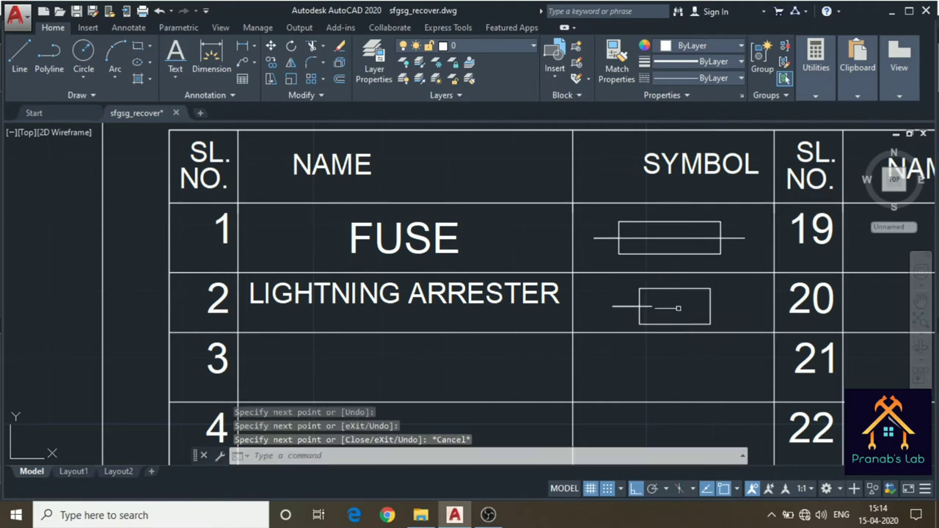
# - Draw a 3-sided polygon, inscribed in a circle, inside the rectangle
pyautogui.click(150, 48)
pyautogui.click(159, 91)
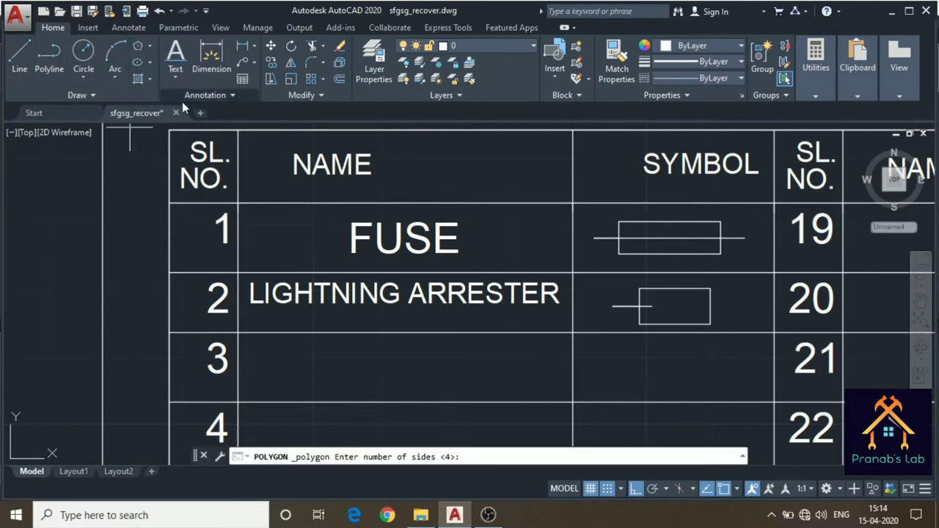
pyautogui.write('3')
pyautogui.press('Return')
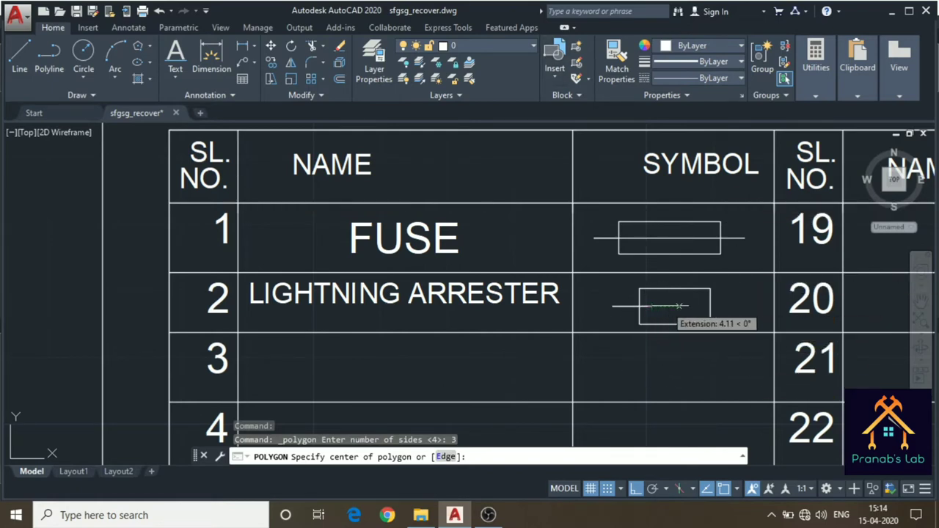
pyautogui.click(664, 306)
pyautogui.click(715, 340)
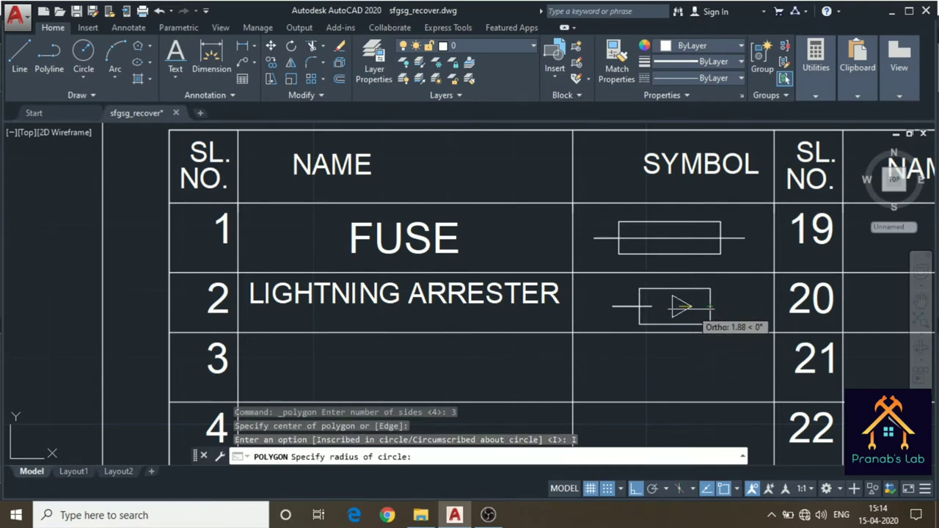
pyautogui.click(691, 306)
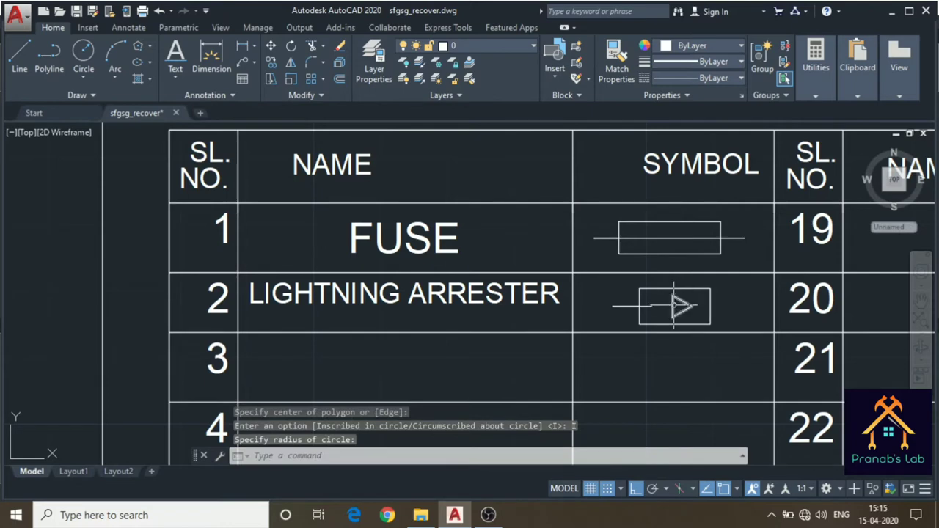
# - Move the triangle by its left midpoint so it meets the lead line inside the box
pyautogui.scroll(2, 673, 306)
pyautogui.scroll(4, 670, 308)
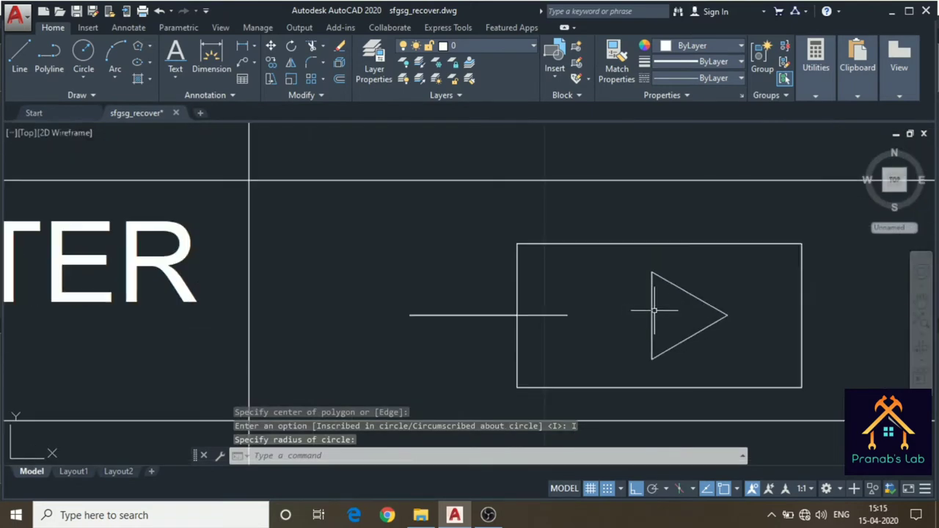
pyautogui.click(648, 308)
pyautogui.click(648, 309)
pyautogui.click(649, 309)
pyautogui.click(650, 310)
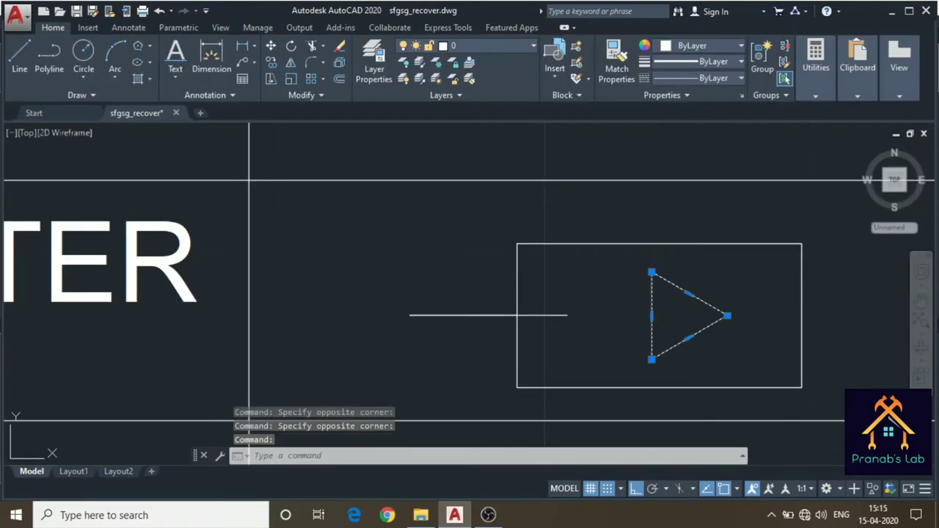
pyautogui.click(651, 315)
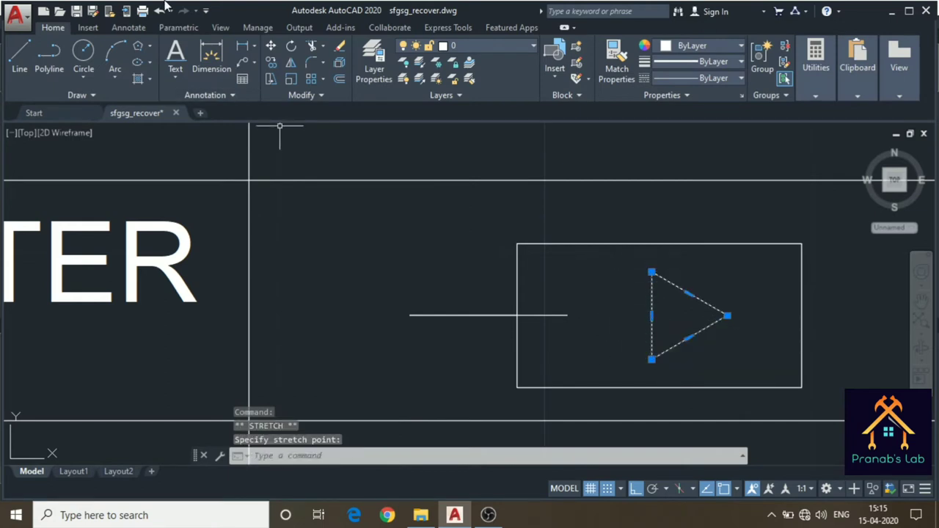
pyautogui.click(268, 44)
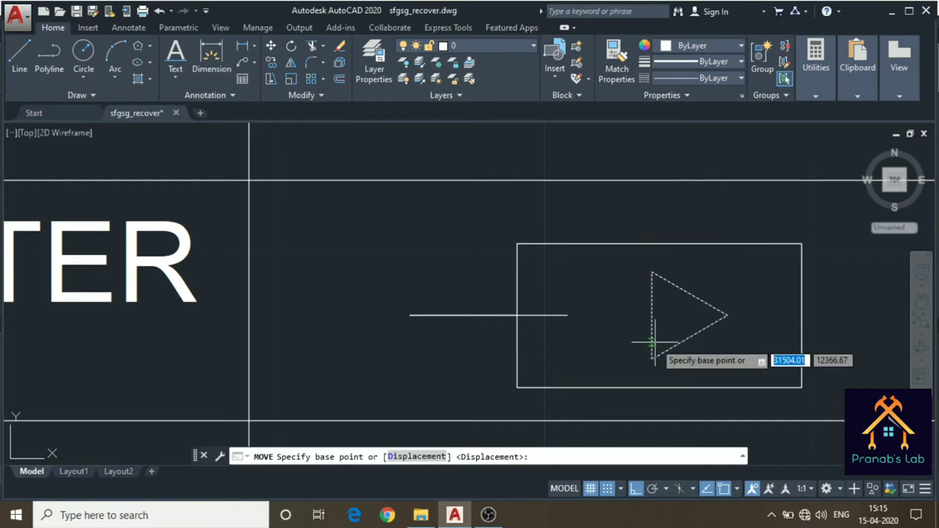
pyautogui.click(651, 316)
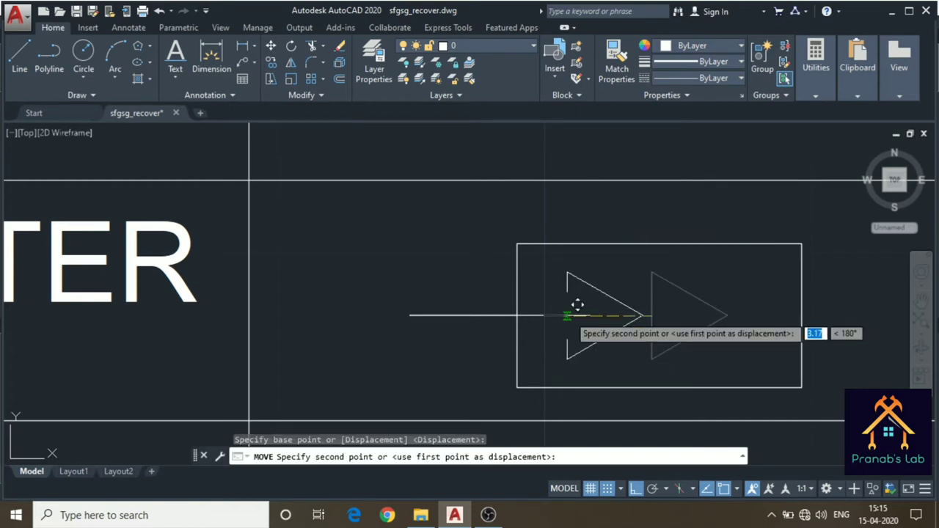
pyautogui.click(577, 305)
pyautogui.scroll(-2, 660, 321)
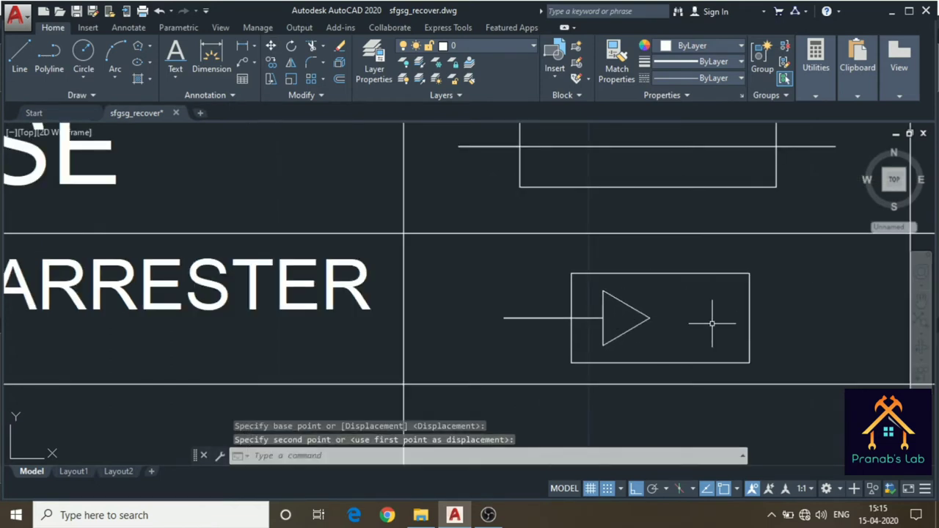
# - Draw a line from the triangle's tip past the box, then delete it as unwanted
pyautogui.click(20, 55)
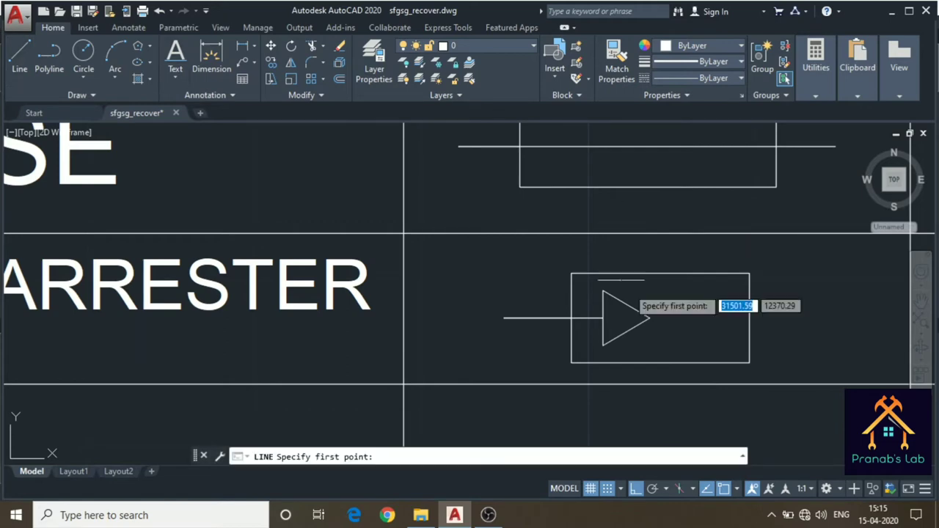
pyautogui.click(732, 317)
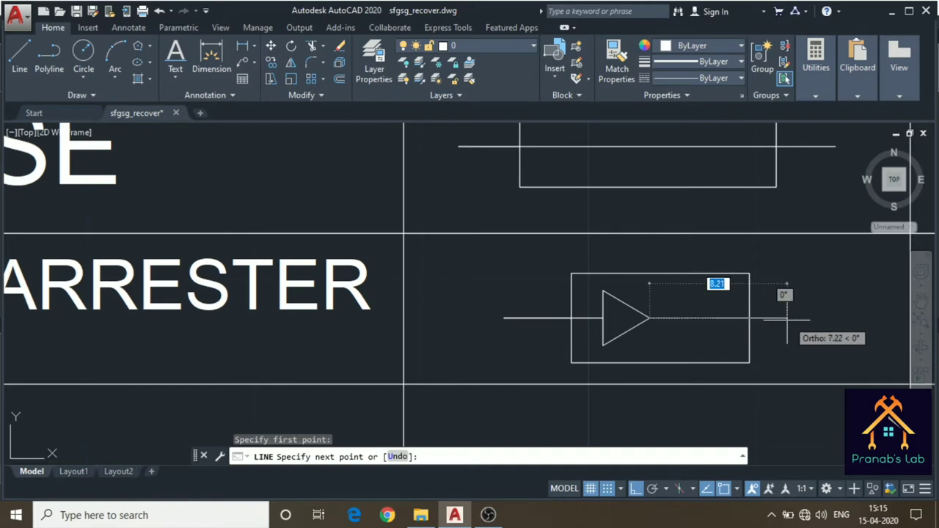
pyautogui.click(790, 318)
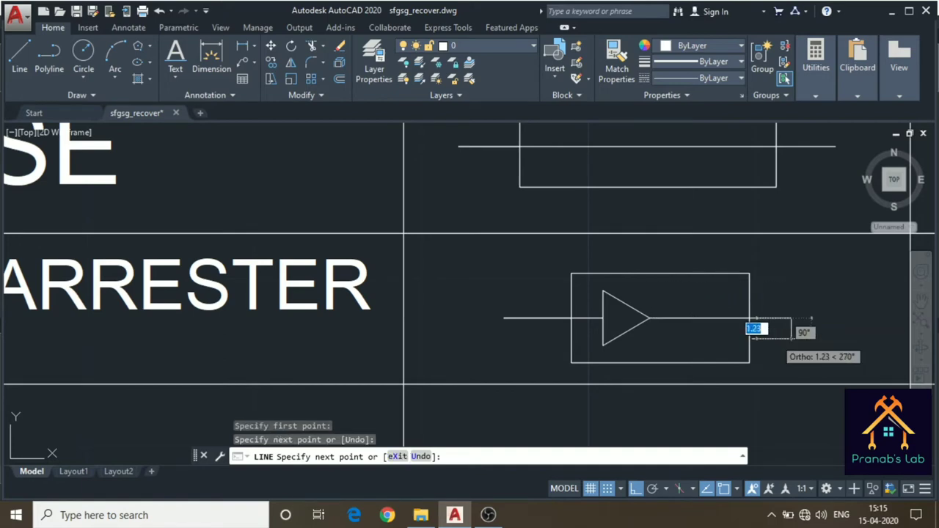
pyautogui.press('Escape')
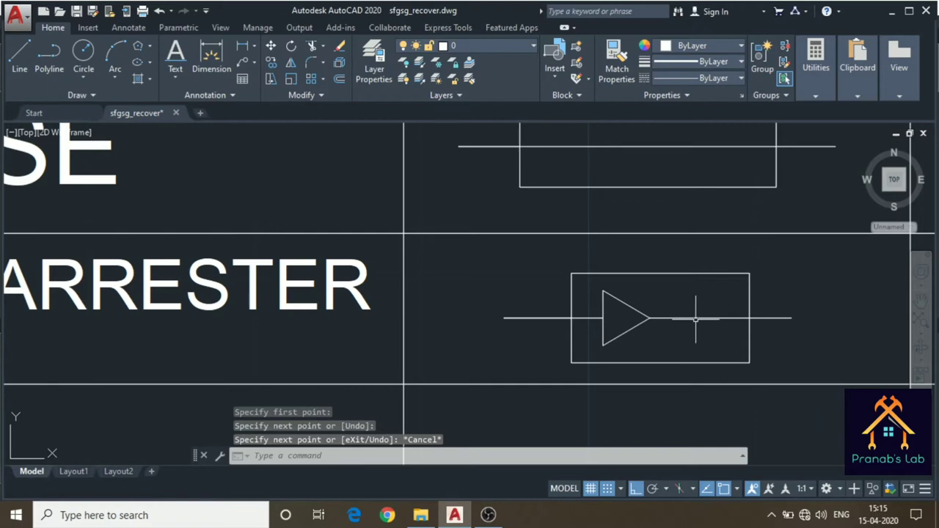
pyautogui.click(695, 319)
pyautogui.press('Delete')
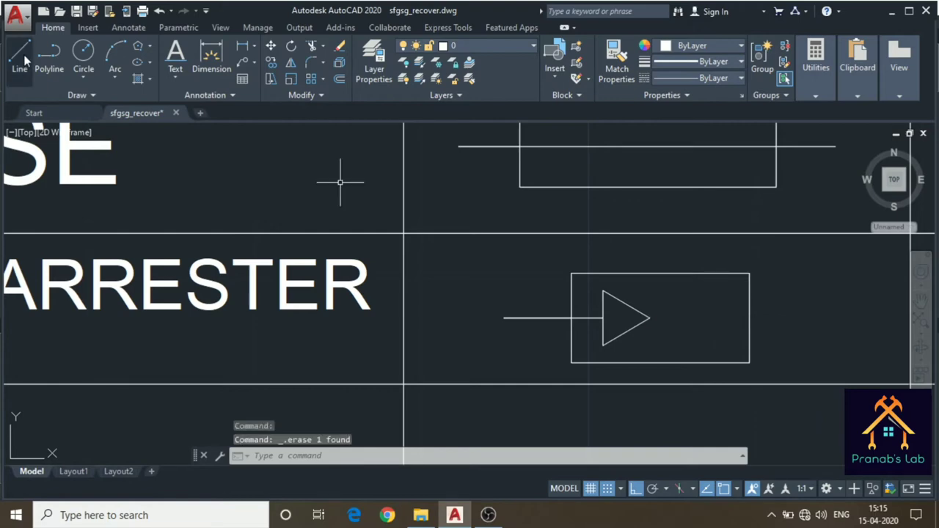
# - Draw a short output lead from the box's right-edge midpoint outward
pyautogui.click(22, 58)
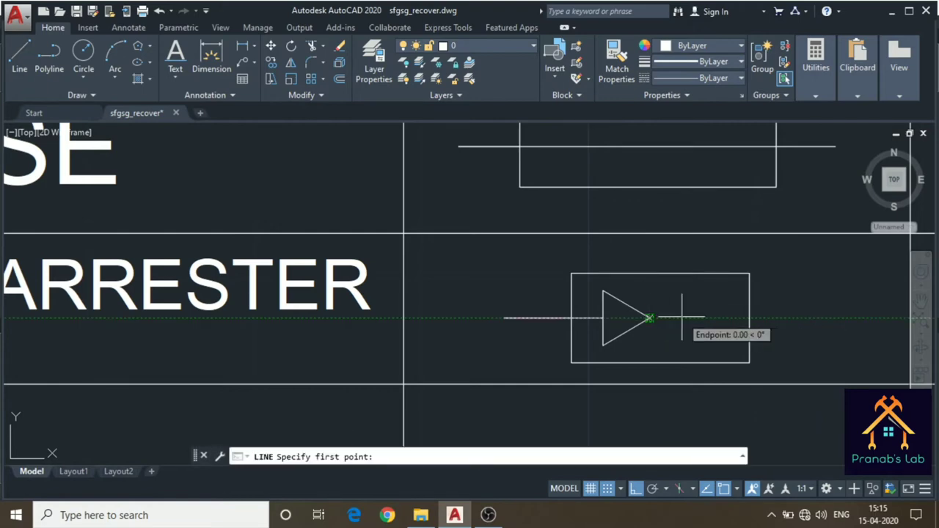
pyautogui.click(650, 317)
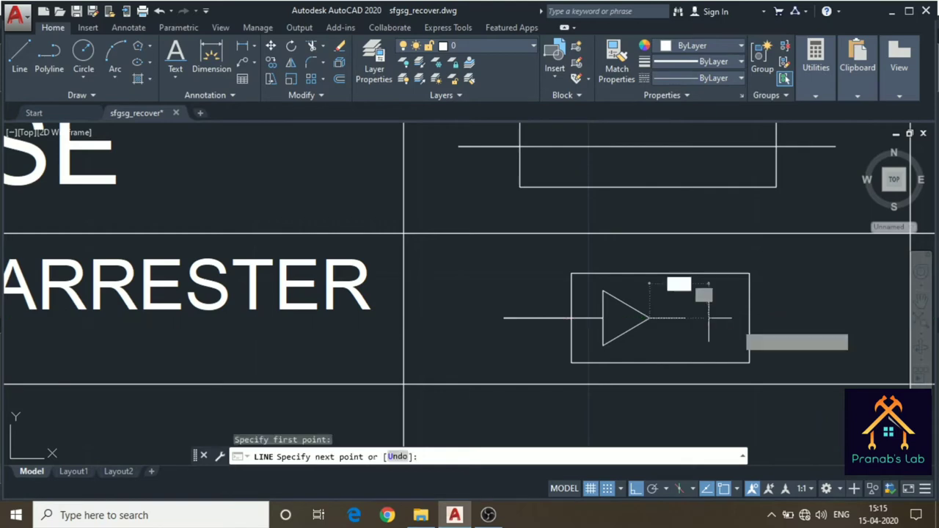
pyautogui.press('Escape')
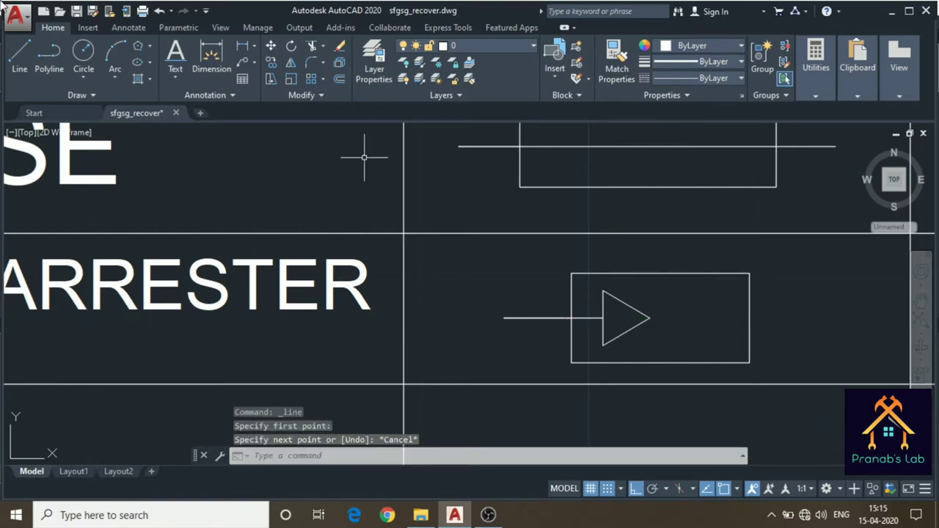
pyautogui.click(22, 65)
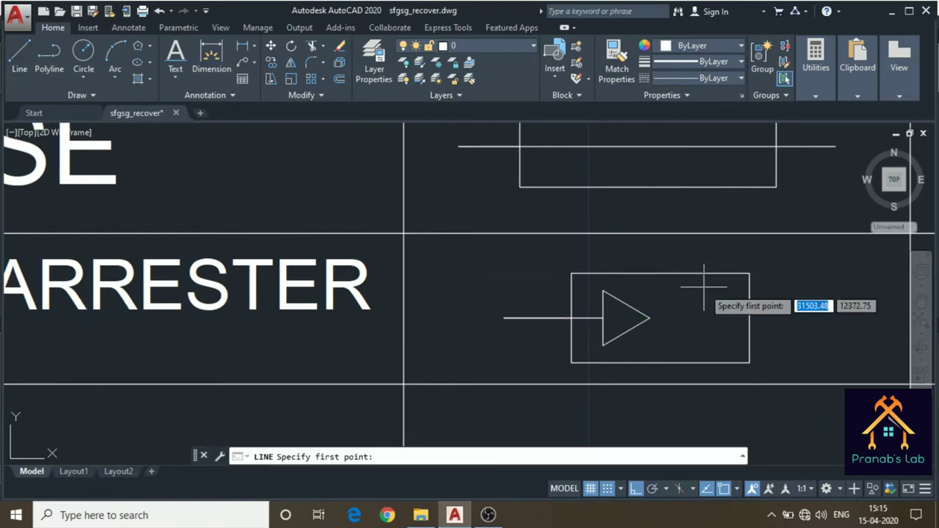
pyautogui.click(749, 318)
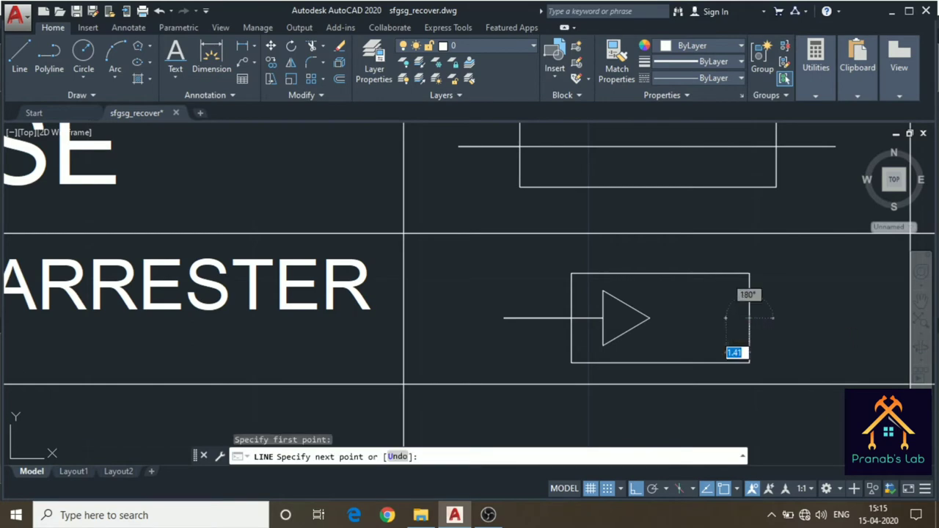
pyautogui.click(722, 318)
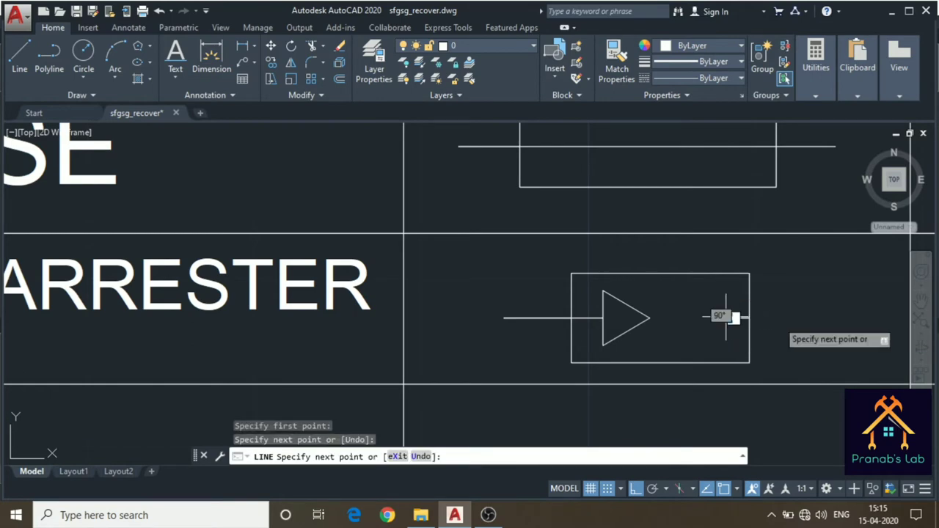
pyautogui.click(777, 319)
pyautogui.press('Escape')
pyautogui.scroll(-5, 778, 318)
pyautogui.moveTo(757, 369); pyautogui.dragTo(767, 340, button='middle')
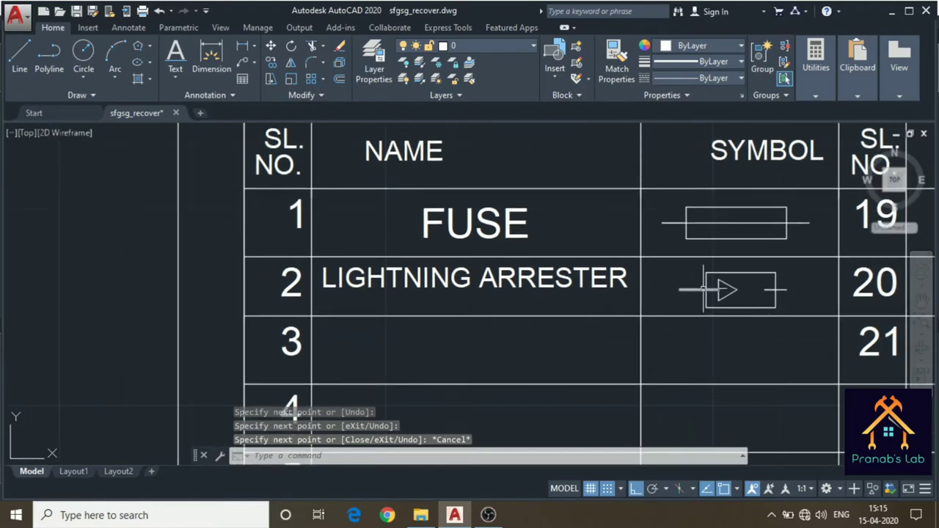
pyautogui.scroll(1, 550, 338)
pyautogui.moveTo(550, 338)
pyautogui.mouseDown(button='middle')
pyautogui.moveTo(577, 263)
pyautogui.moveTo(613, 236)
pyautogui.mouseUp(button='middle')
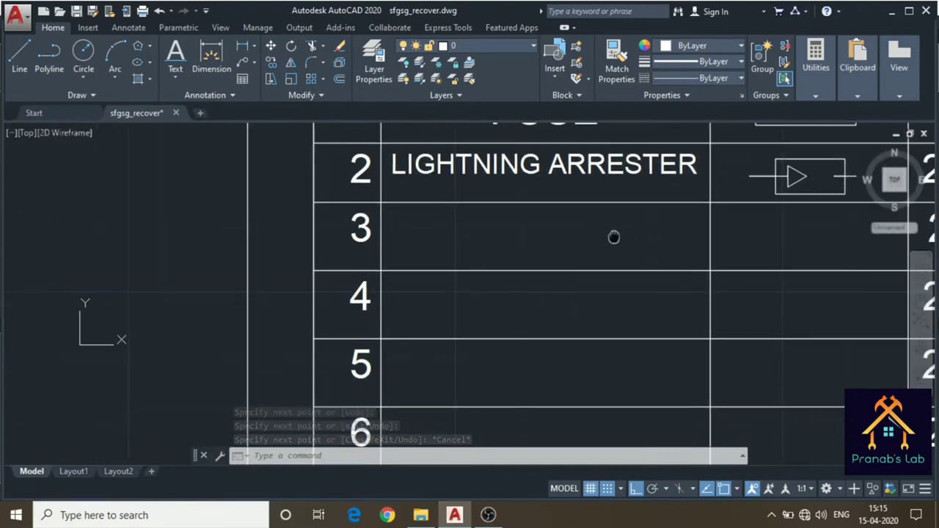
# - Type SIREN into the empty row 3 name cell of the legend table
pyautogui.click(488, 225)
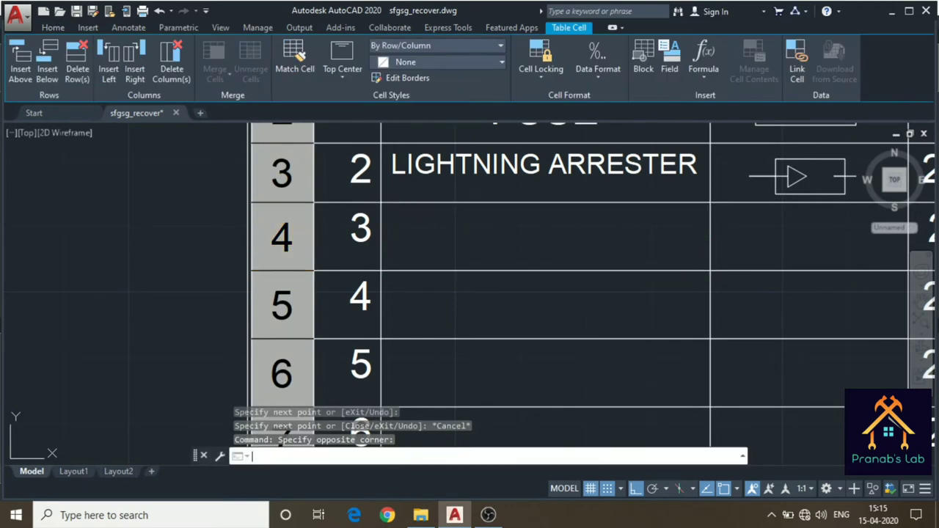
pyautogui.write('SIREN')
pyautogui.click(786, 256)
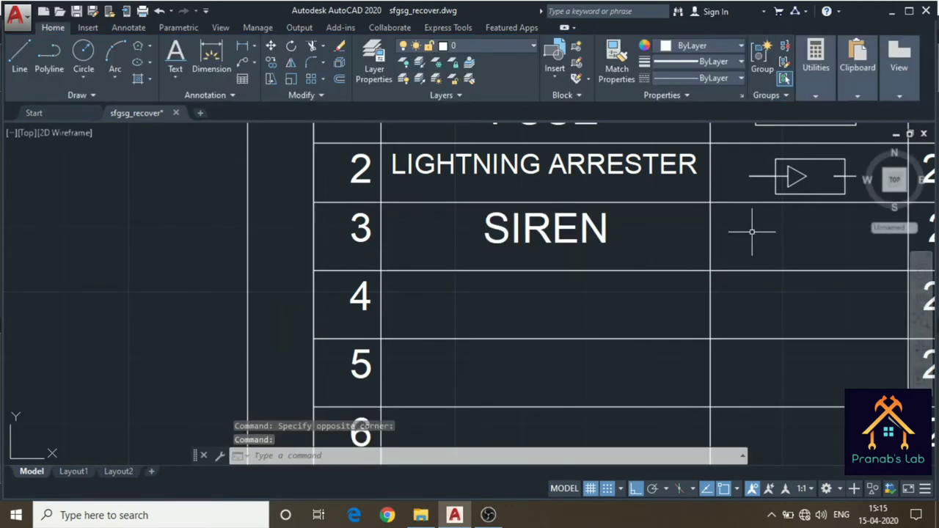
pyautogui.moveTo(752, 230); pyautogui.dragTo(678, 241, button='middle')
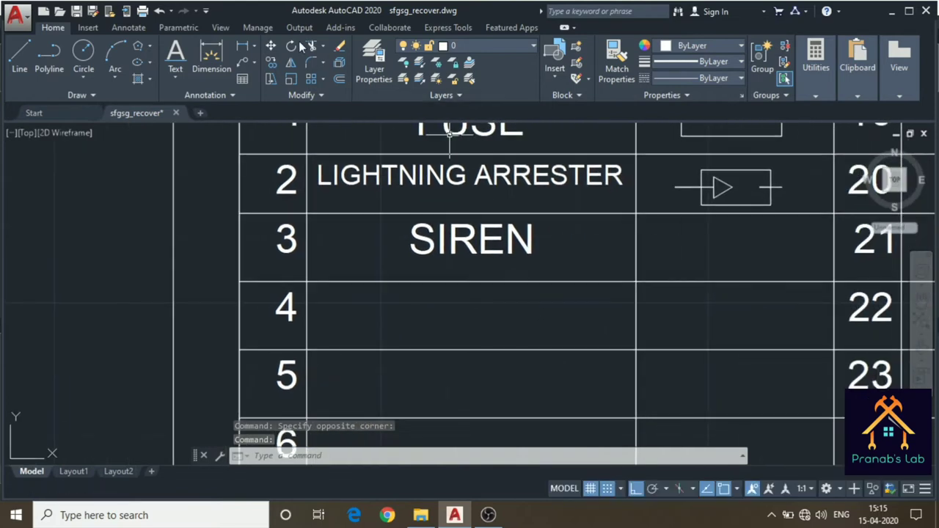
pyautogui.click(151, 47)
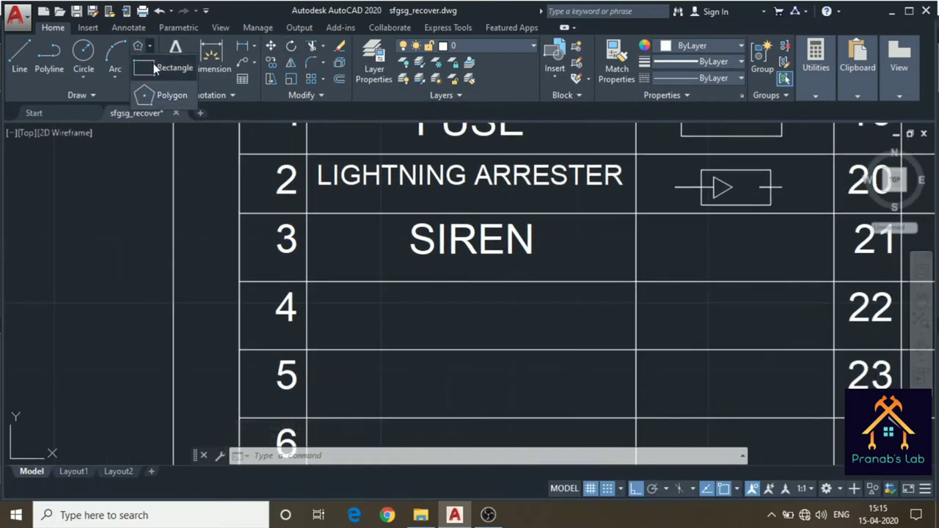
# - Draw a 3 by 3 square and move it into the SIREN row's symbol cell
pyautogui.click(155, 69)
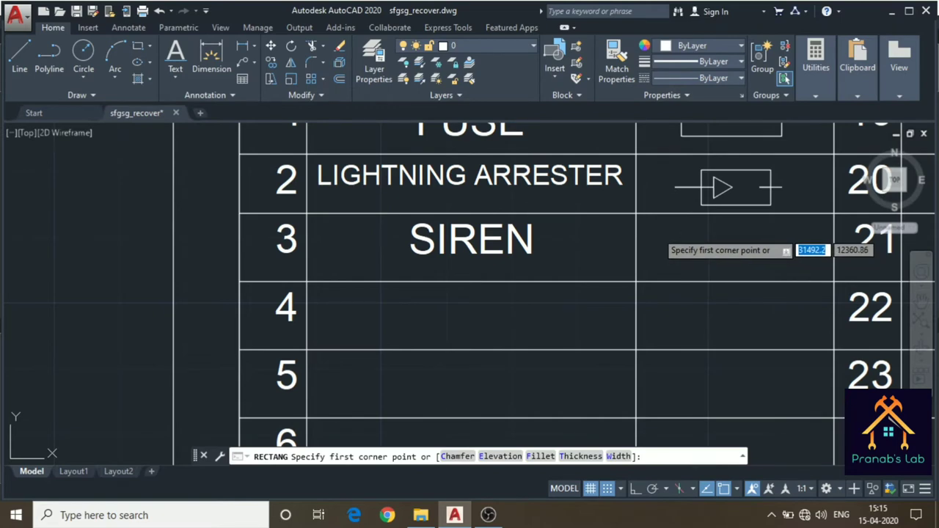
pyautogui.click(657, 234)
pyautogui.write('3')
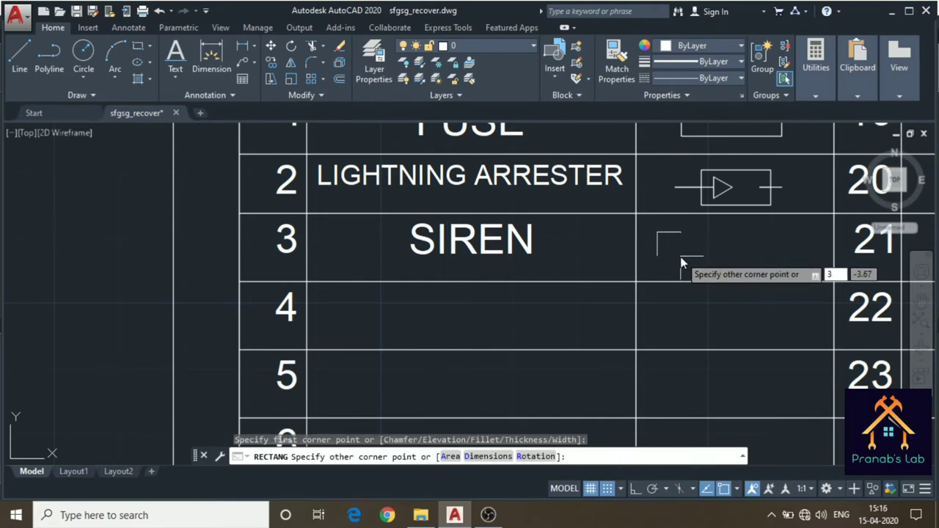
pyautogui.write(',3')
pyautogui.press('Return')
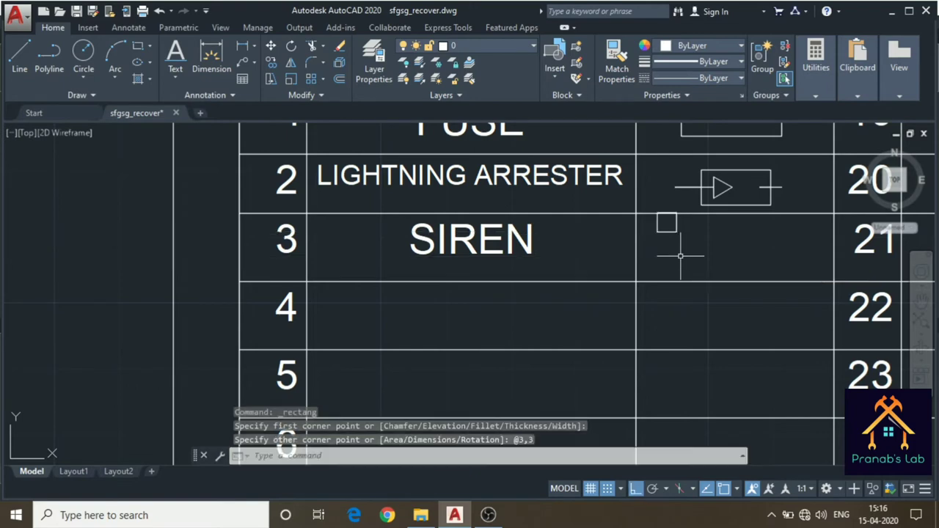
pyautogui.click(667, 214)
pyautogui.click(271, 46)
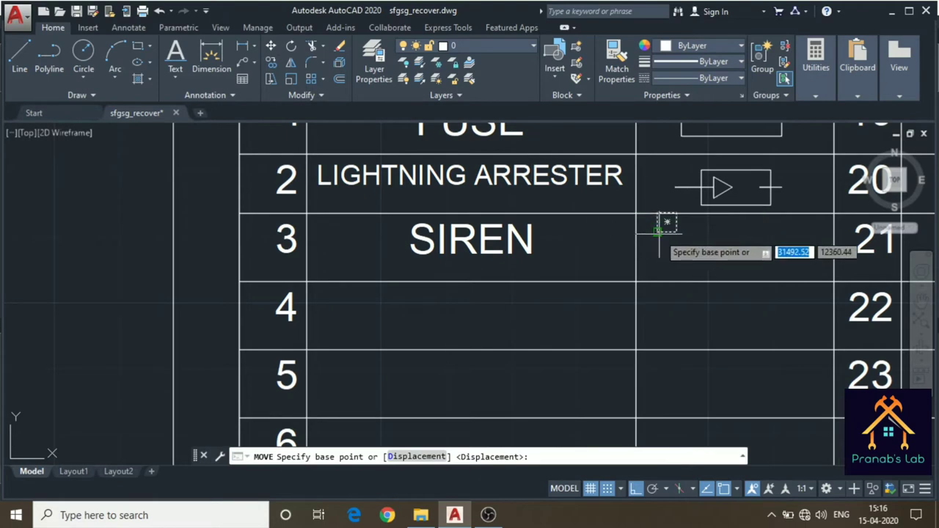
pyautogui.click(658, 231)
pyautogui.click(658, 257)
pyautogui.scroll(2, 720, 254)
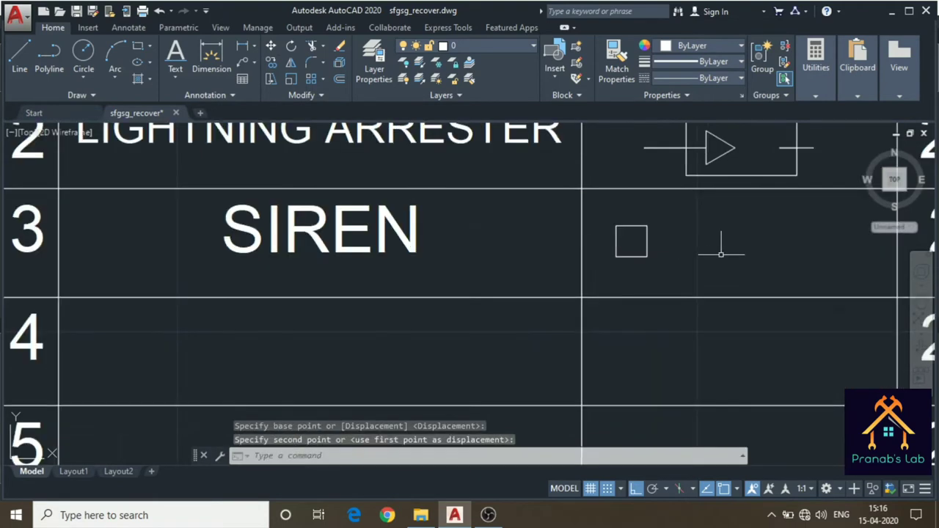
pyautogui.scroll(2, 704, 220)
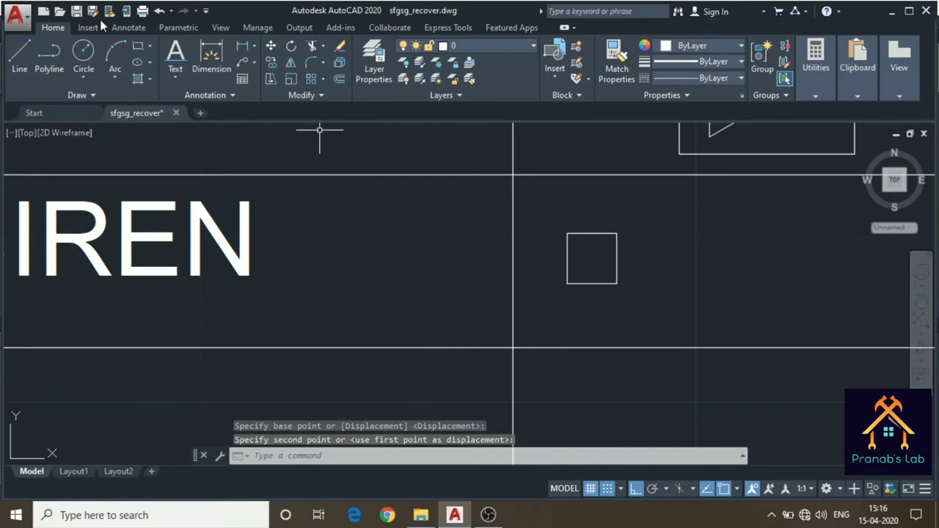
# - Draw a short horizontal line from the square's right-edge midpoint
pyautogui.click(19, 55)
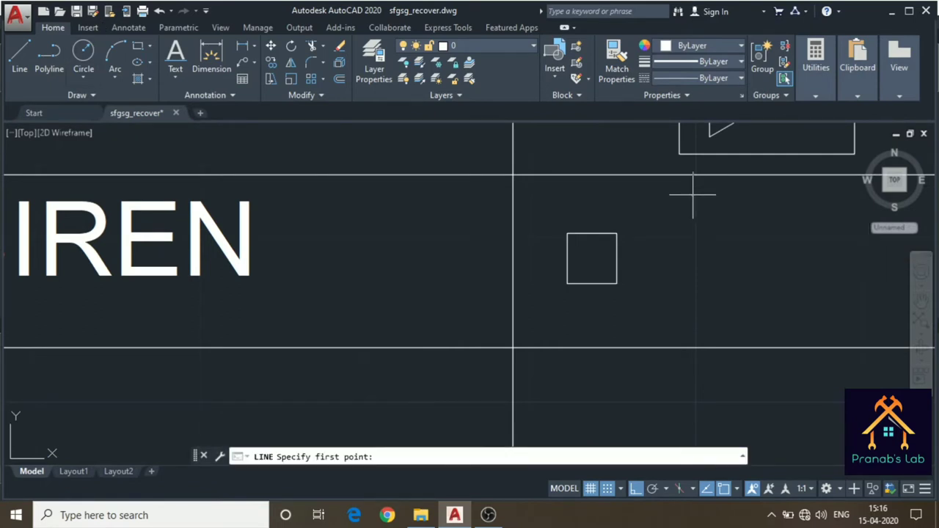
pyautogui.click(693, 195)
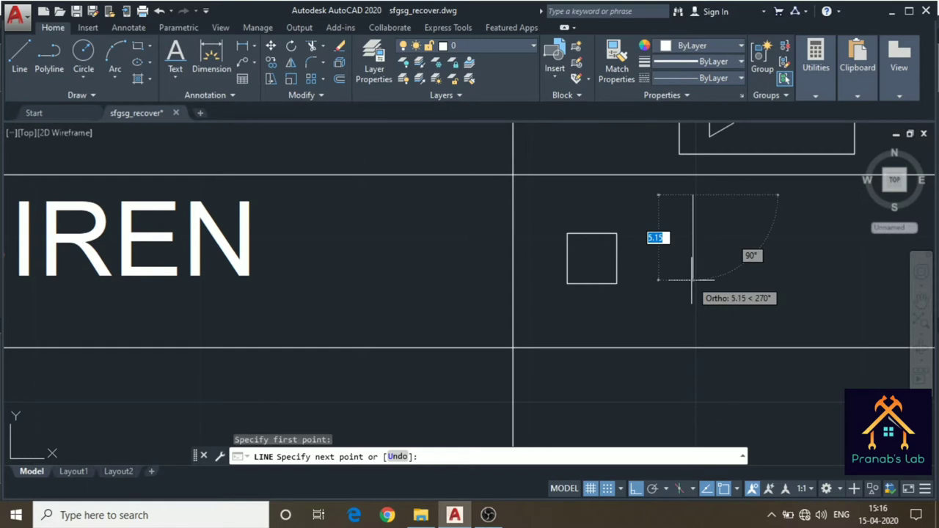
pyautogui.press('Escape')
pyautogui.press('Return')
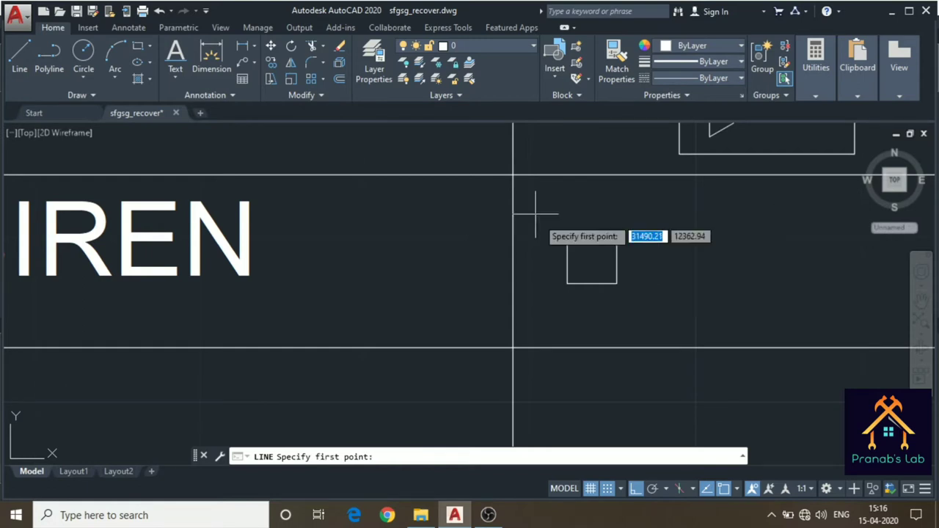
pyautogui.click(617, 258)
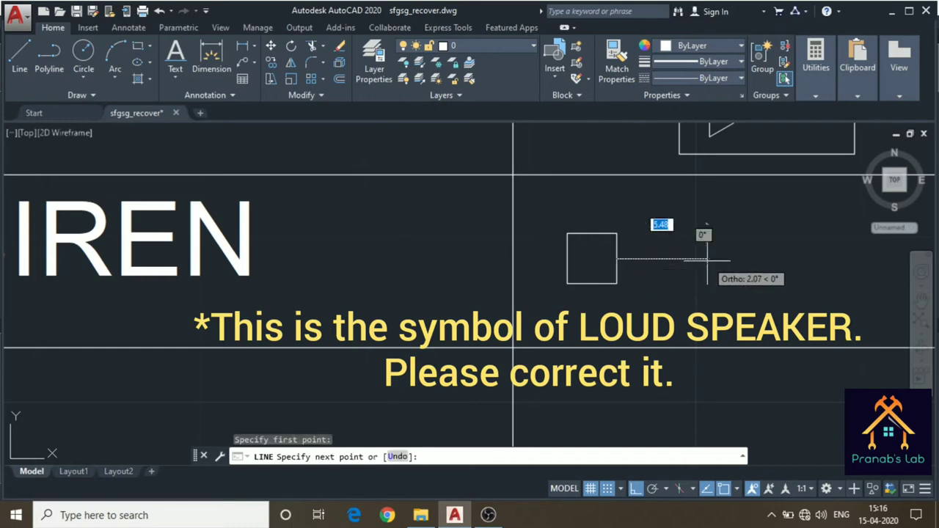
pyautogui.press('Escape')
pyautogui.click(669, 256)
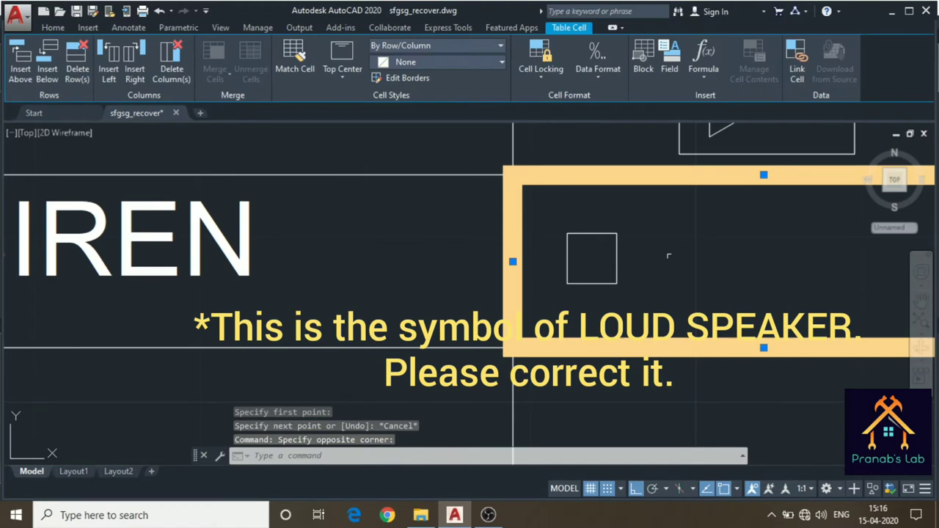
pyautogui.hotkey('ctrl', 'z')
pyautogui.click(9, 50)
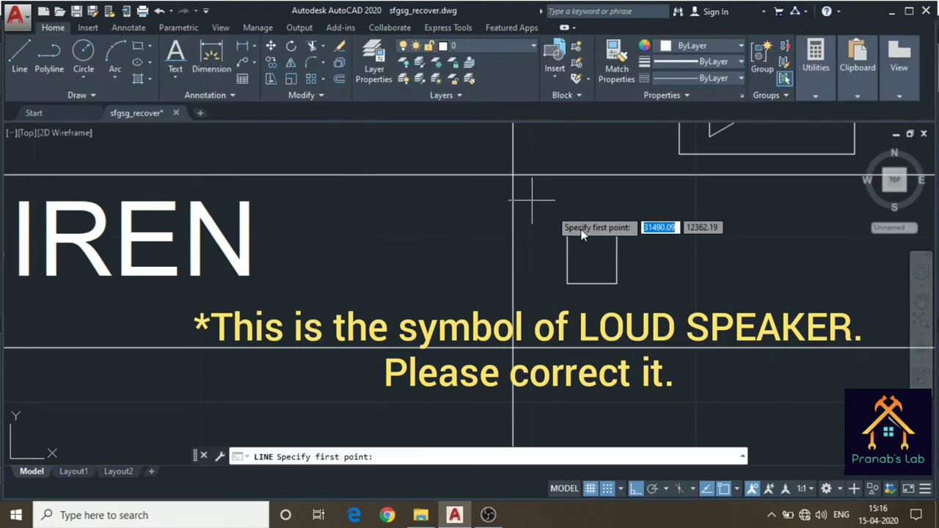
pyautogui.click(616, 259)
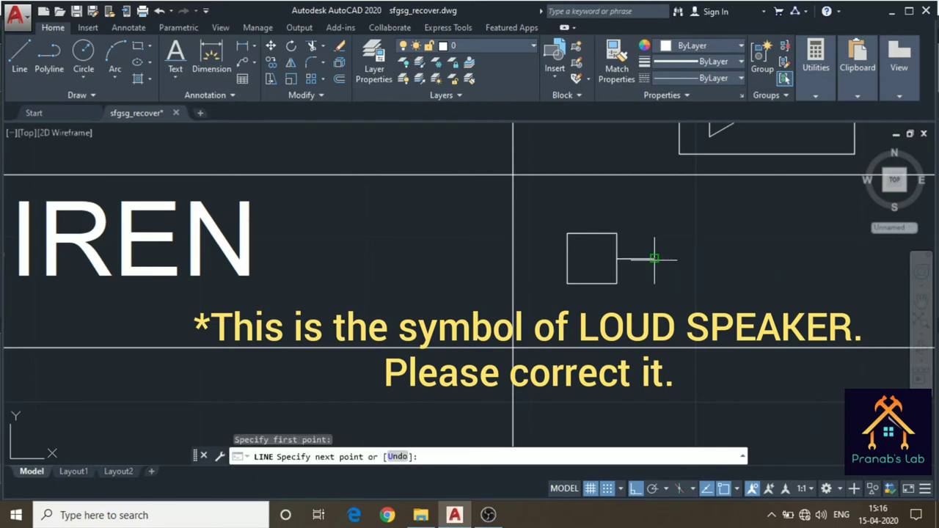
pyautogui.click(654, 258)
pyautogui.press('Escape')
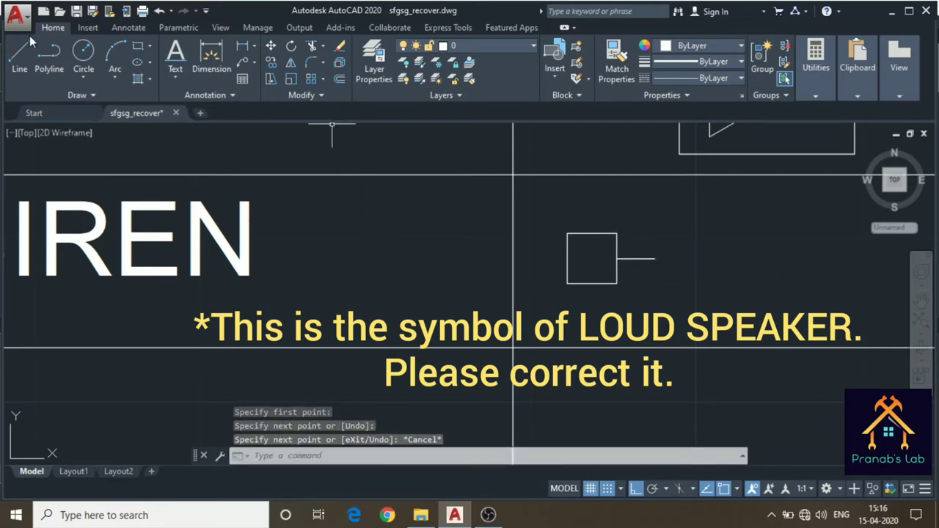
# - Add a vertical line at its end and, with Ortho off, a slanted line from the square's top-right corner
pyautogui.click(22, 52)
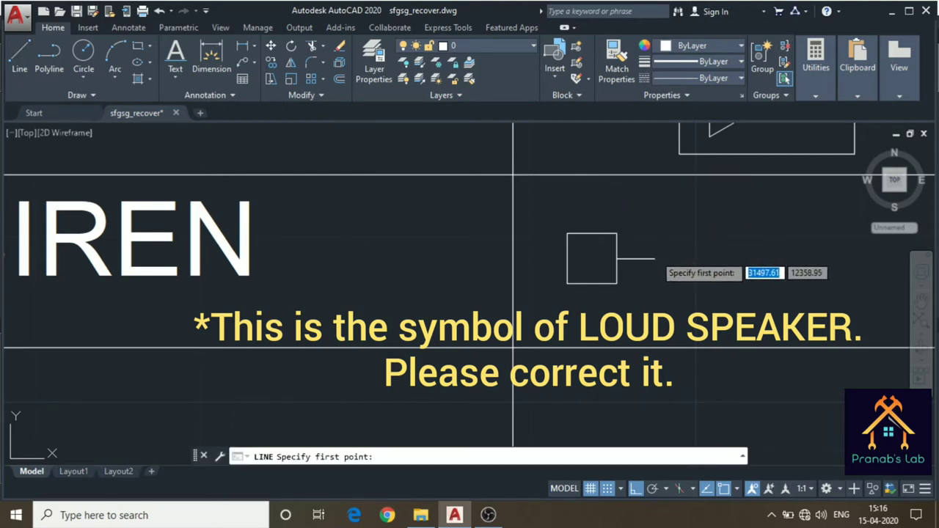
pyautogui.click(654, 258)
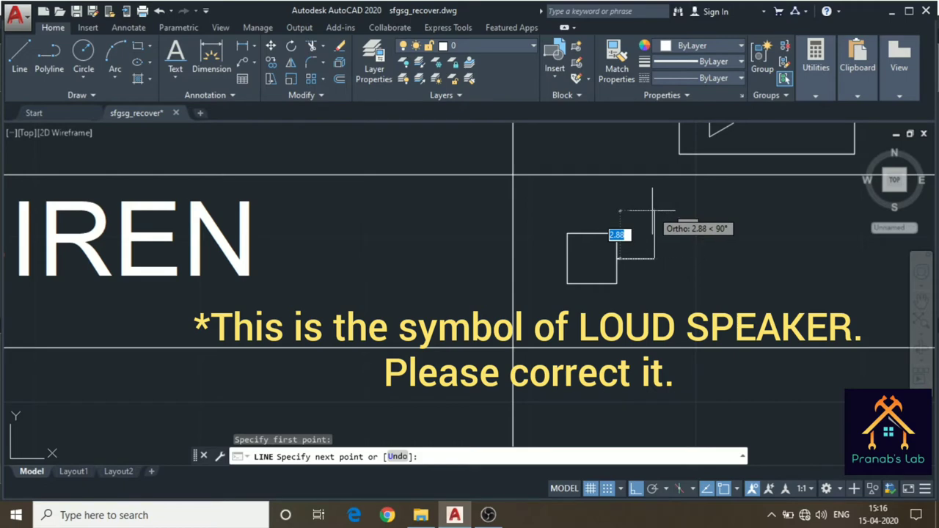
pyautogui.click(654, 219)
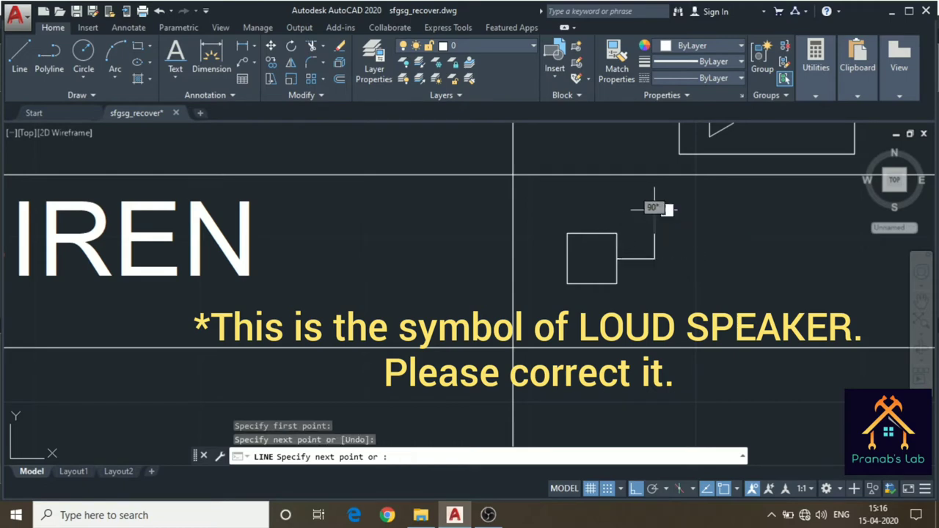
pyautogui.press('Escape')
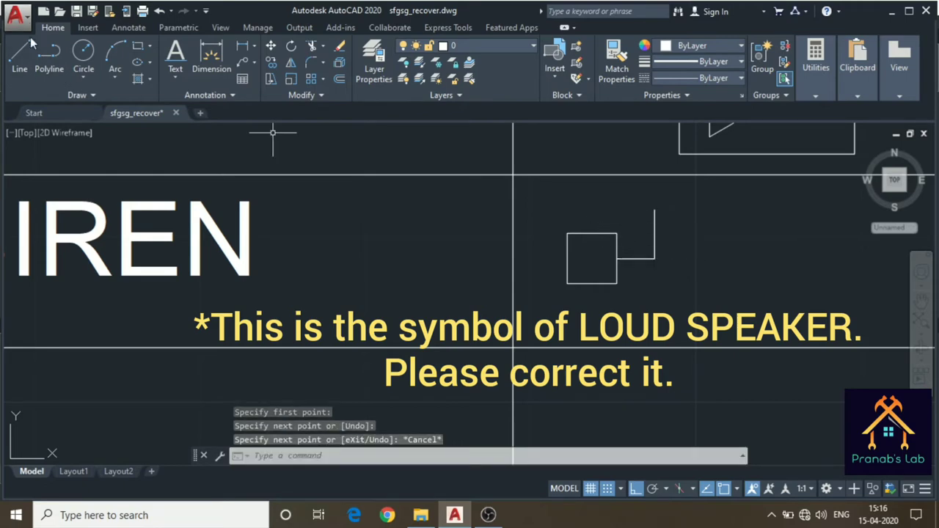
pyautogui.click(21, 55)
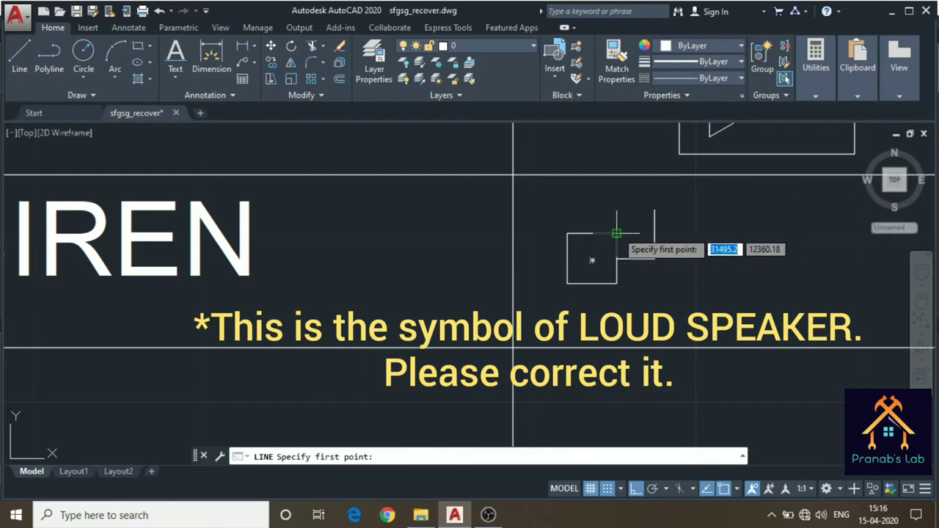
pyautogui.click(617, 199)
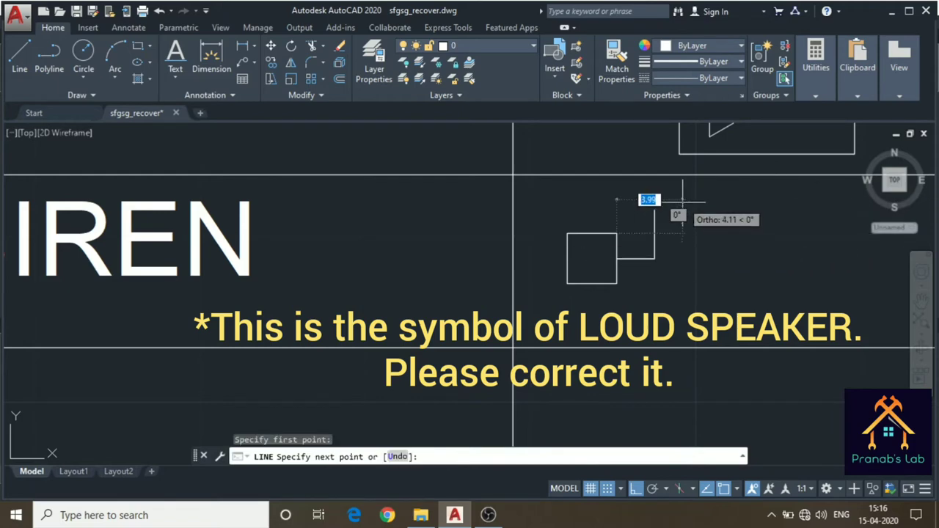
pyautogui.press('F8')
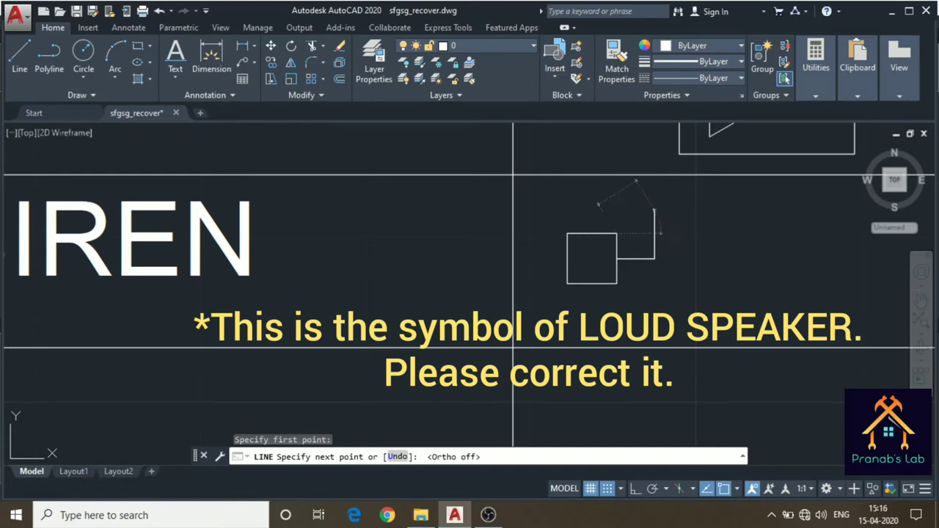
pyautogui.click(654, 211)
pyautogui.press('Escape')
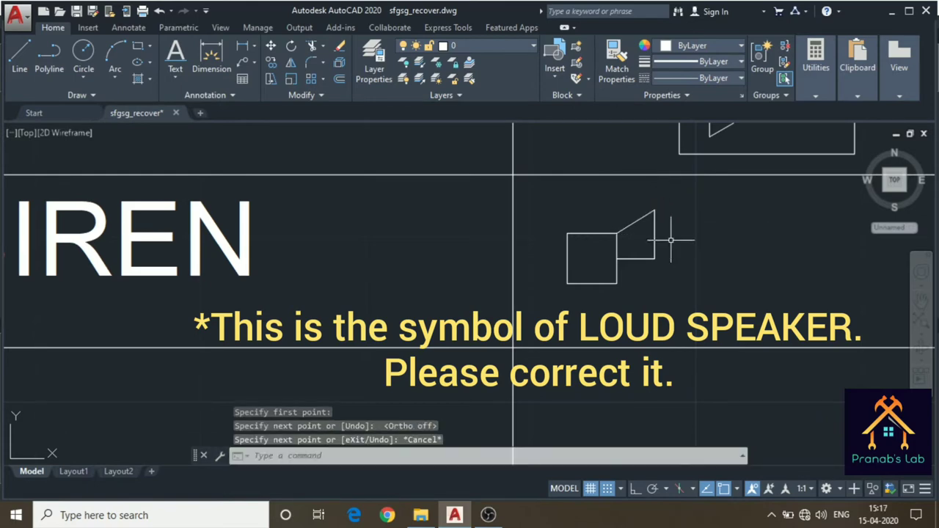
# - Select the slanted and vertical cone lines
pyautogui.moveTo(652, 271); pyautogui.dragTo(665, 259)
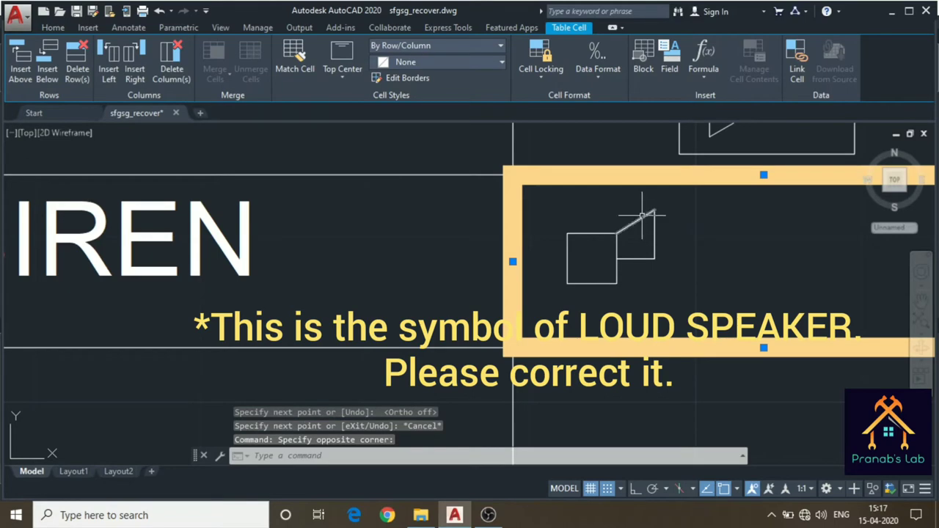
pyautogui.click(647, 216)
pyautogui.click(650, 213)
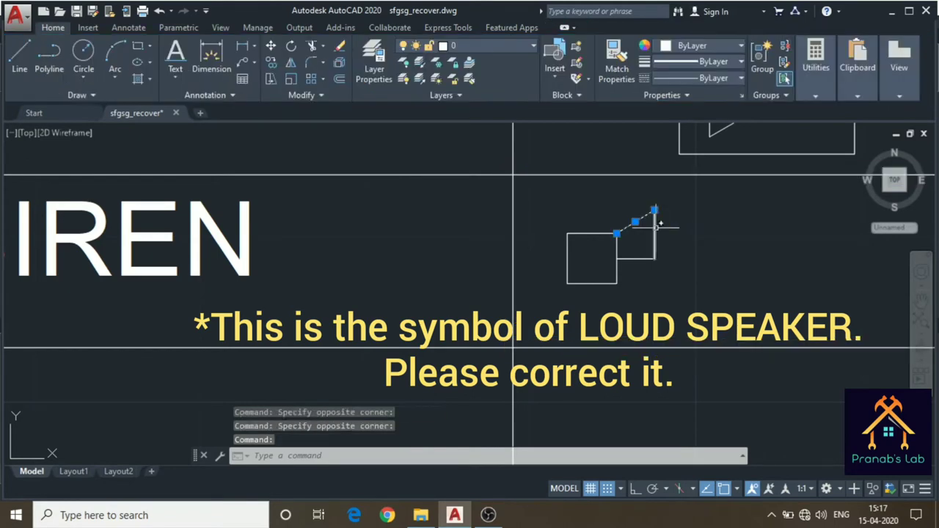
pyautogui.click(654, 229)
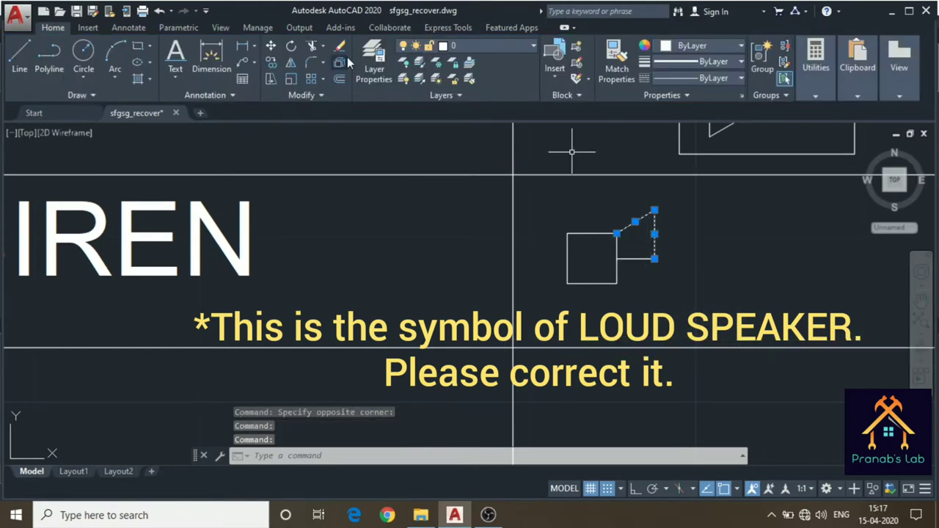
# - Mirror the upper cone lines about the horizontal line, keeping the originals
pyautogui.click(289, 63)
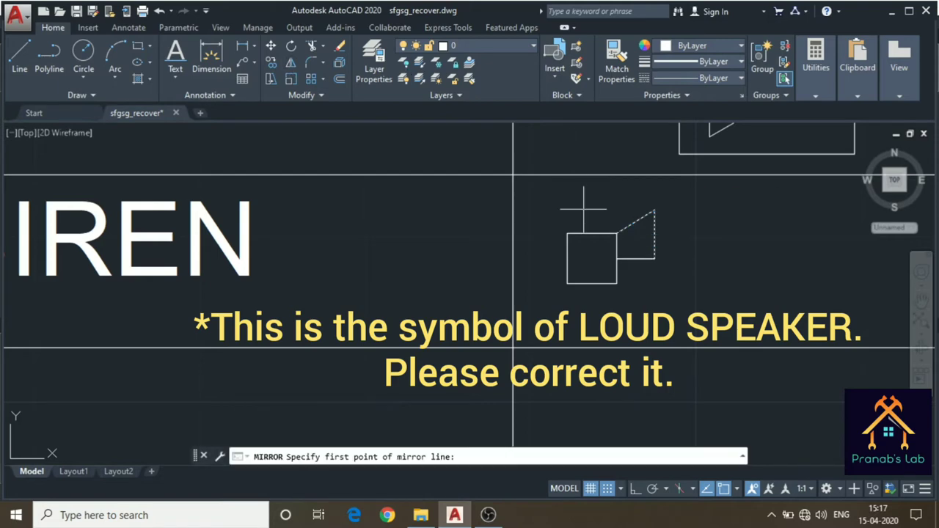
pyautogui.click(654, 258)
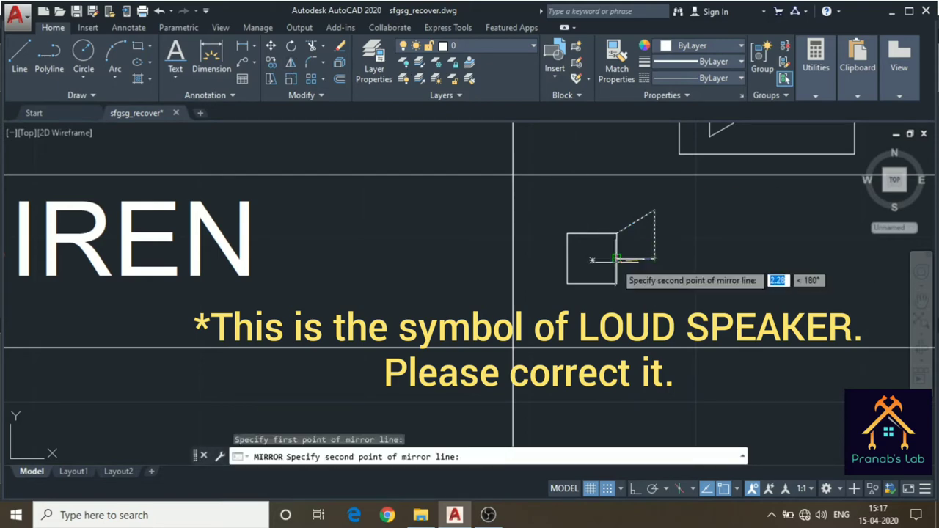
pyautogui.click(592, 260)
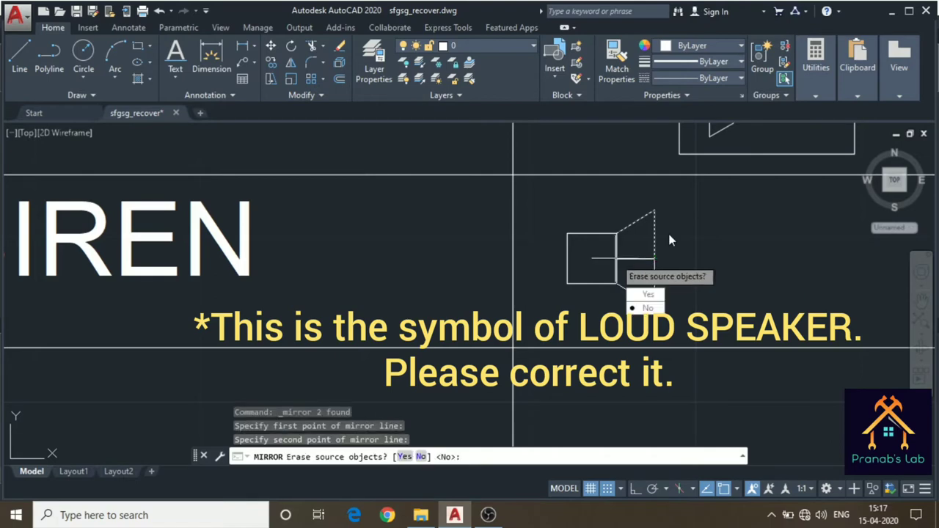
pyautogui.click(648, 307)
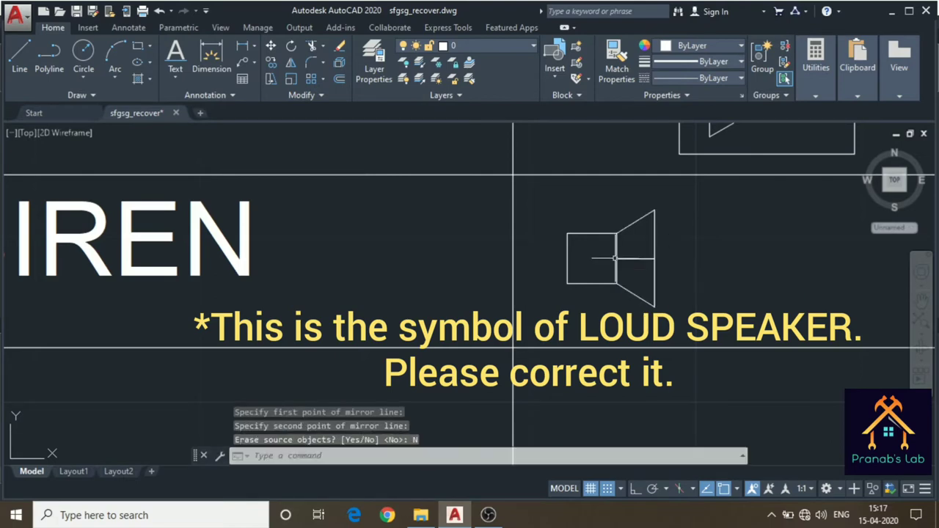
# - Delete the horizontal centre line
pyautogui.click(557, 196)
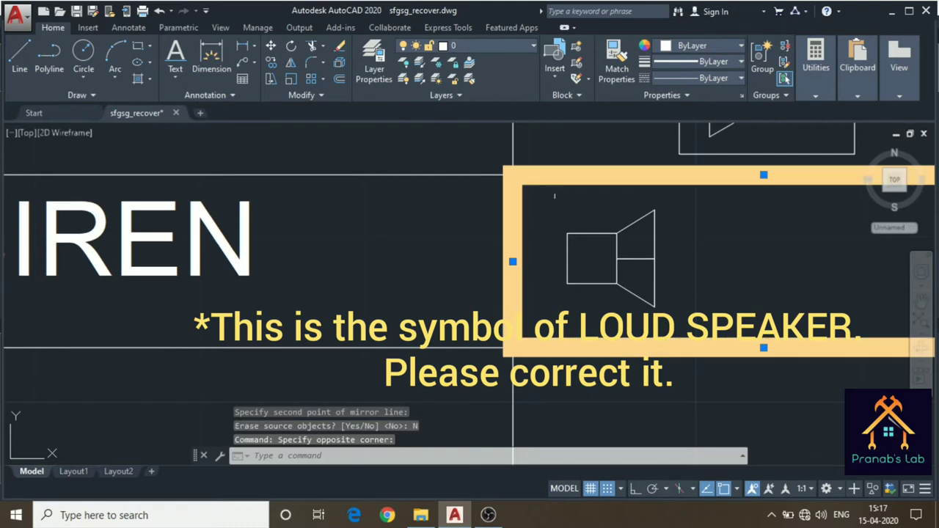
pyautogui.press('Escape')
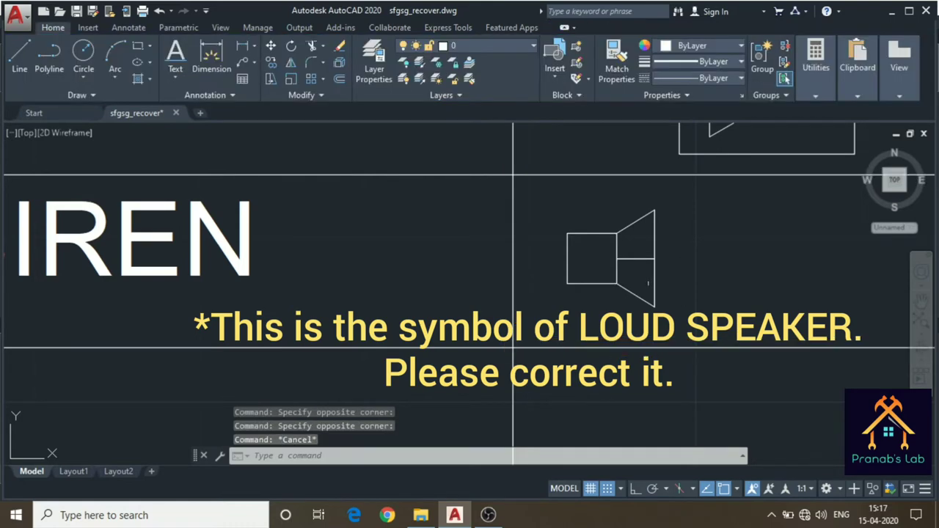
pyautogui.click(644, 258)
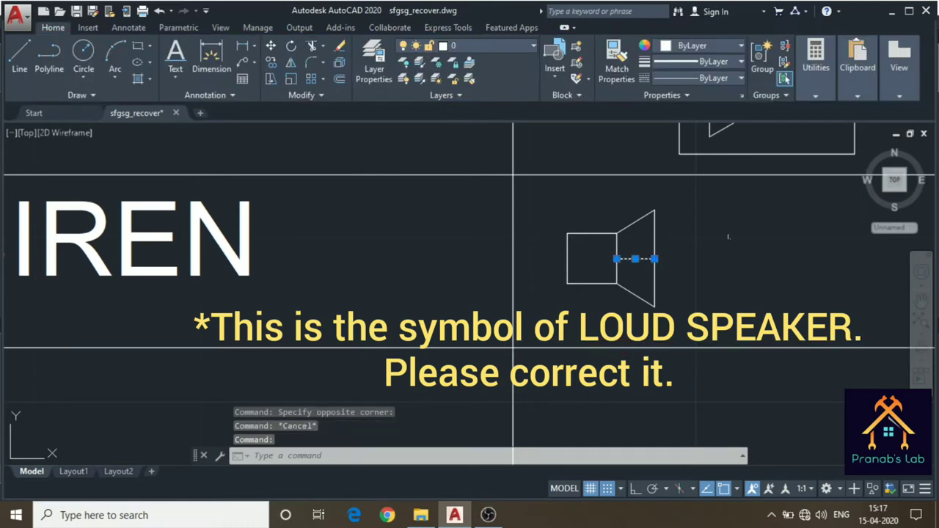
pyautogui.press('Delete')
pyautogui.scroll(-2, 725, 240)
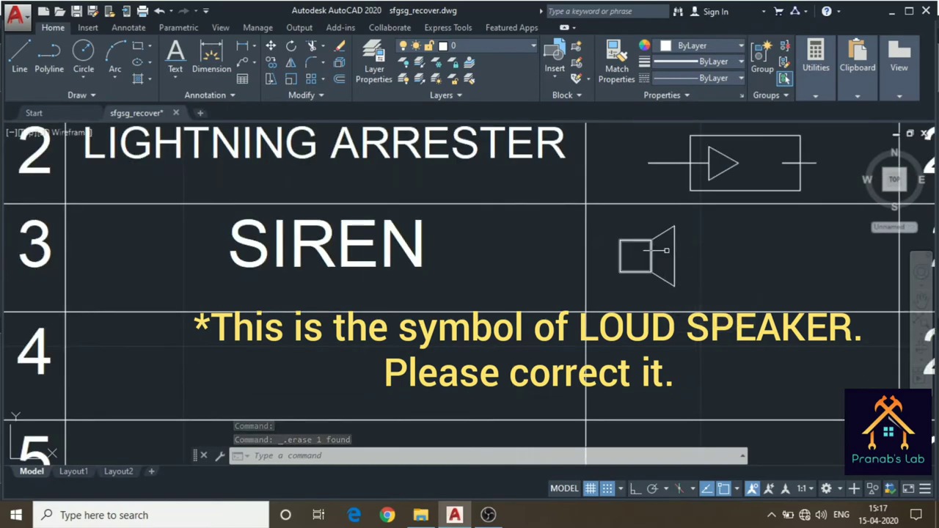
pyautogui.scroll(2, 671, 264)
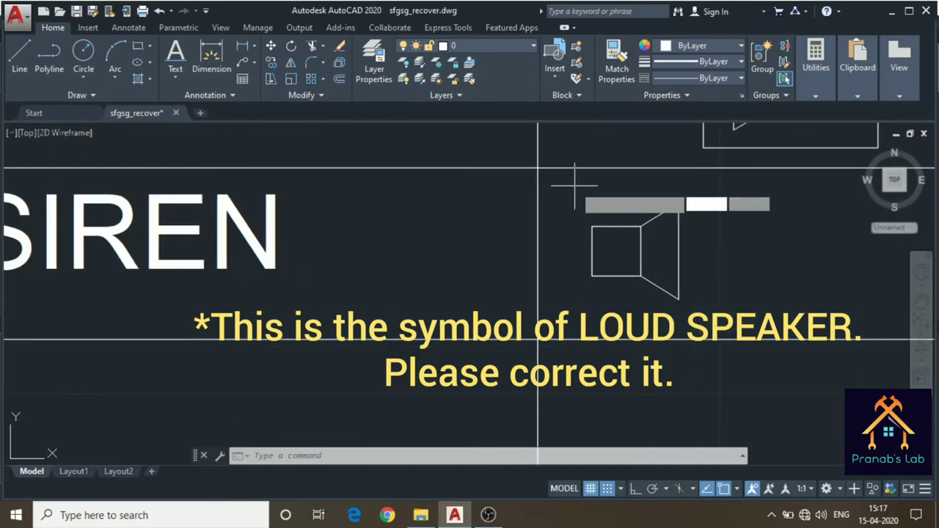
# - Trim away the square's right edge using the cone lines as boundaries
pyautogui.click(698, 276)
pyautogui.press('Escape')
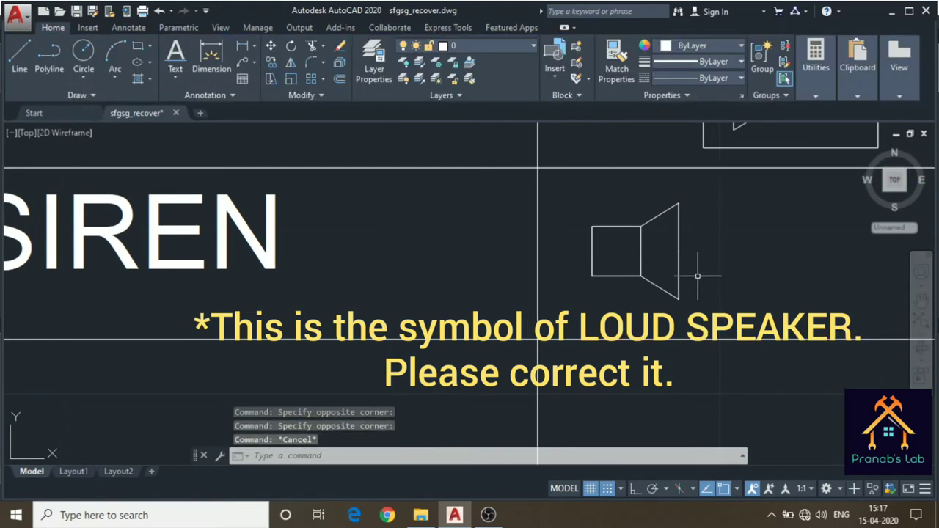
pyautogui.click(692, 271)
pyautogui.press('Escape')
pyautogui.click(641, 257)
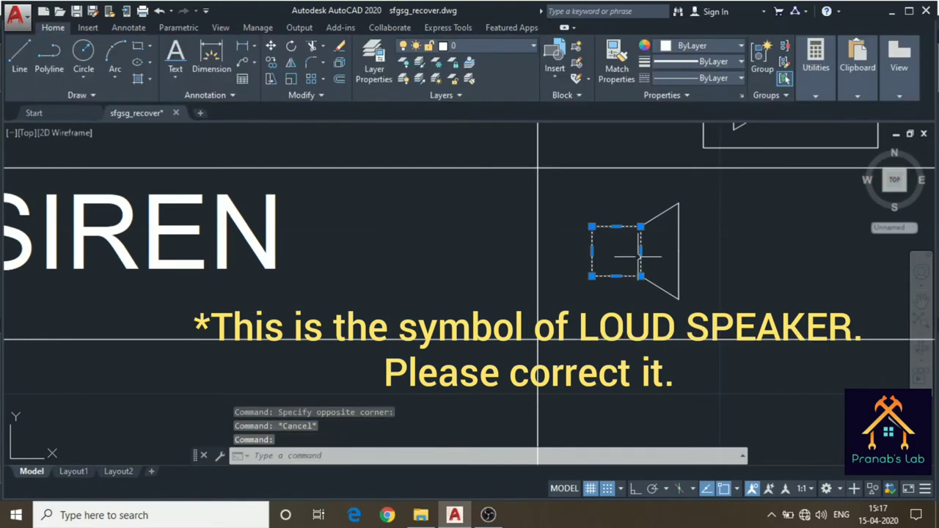
pyautogui.click(660, 214)
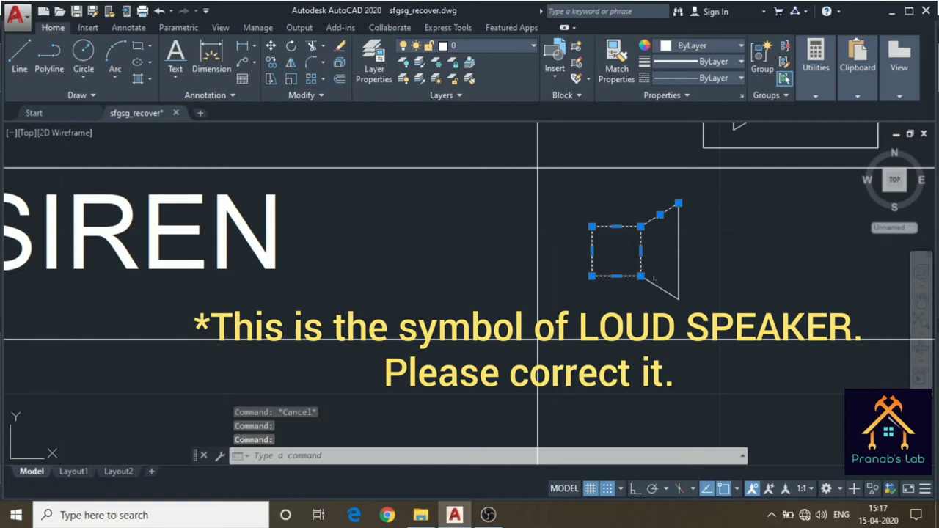
pyautogui.click(660, 288)
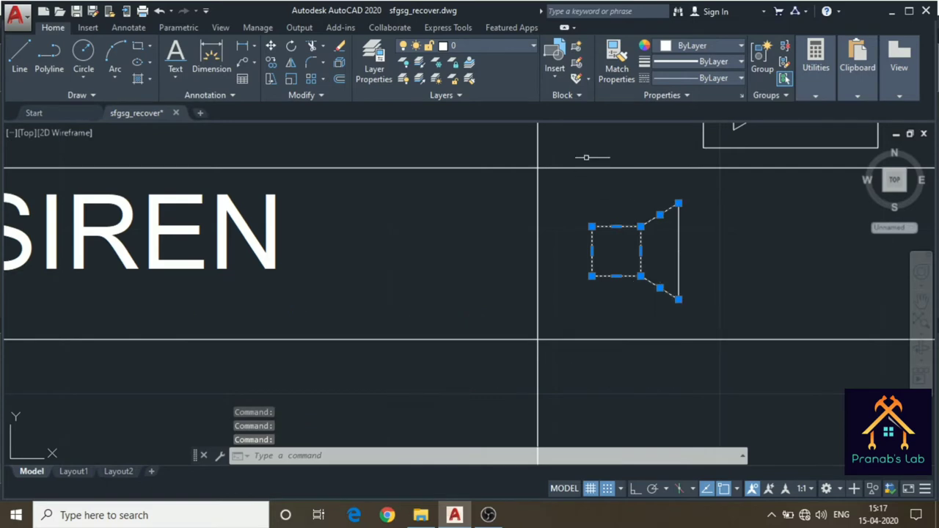
pyautogui.click(313, 43)
pyautogui.click(641, 237)
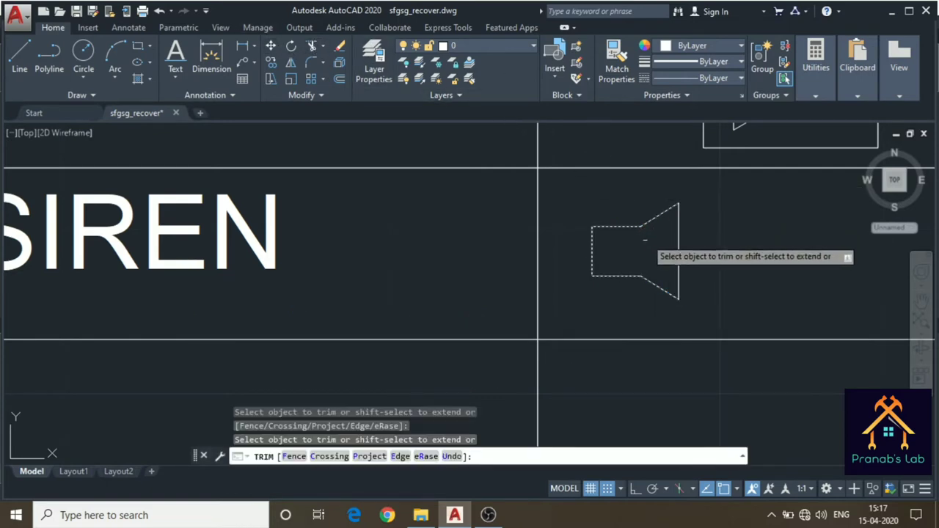
pyautogui.press('Escape')
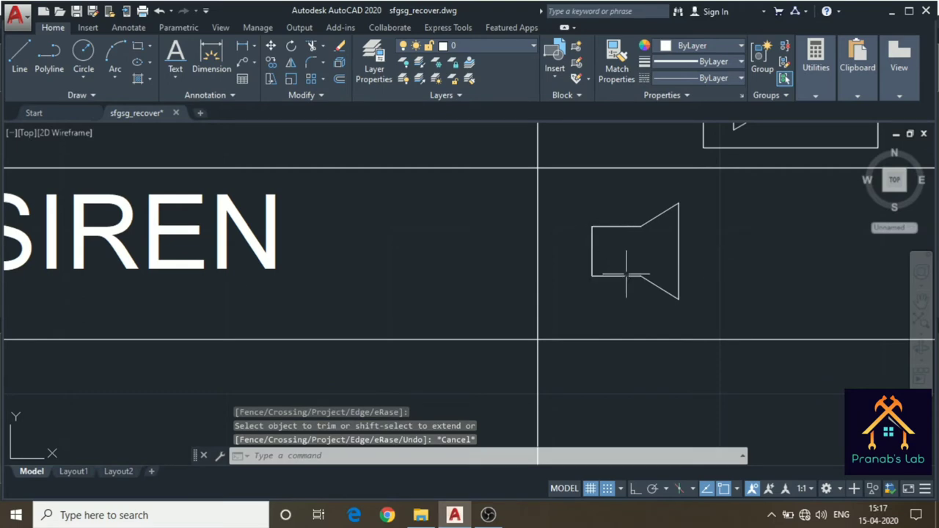
# - Select all the siren symbol's lines and move it slightly to the right
pyautogui.click(686, 302)
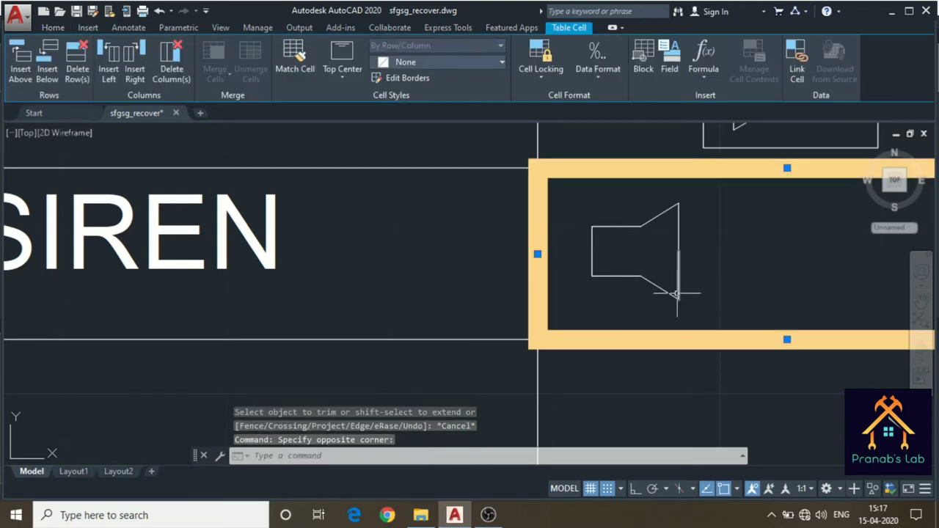
pyautogui.press('Escape')
pyautogui.click(591, 226)
pyautogui.click(664, 212)
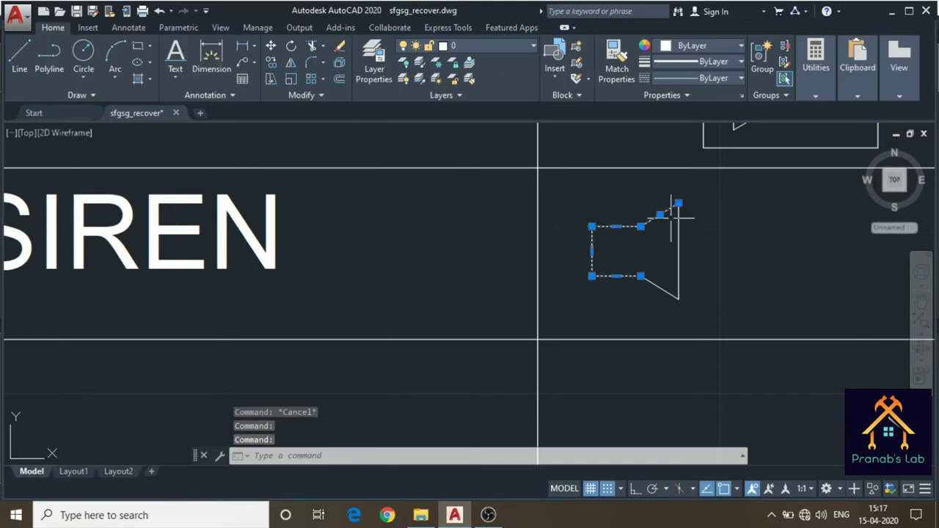
pyautogui.click(678, 242)
pyautogui.click(666, 290)
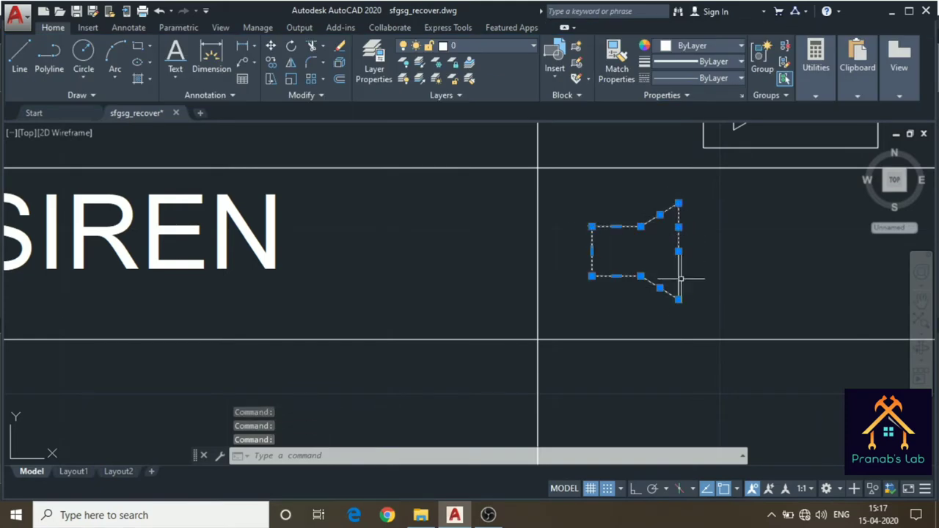
pyautogui.click(270, 46)
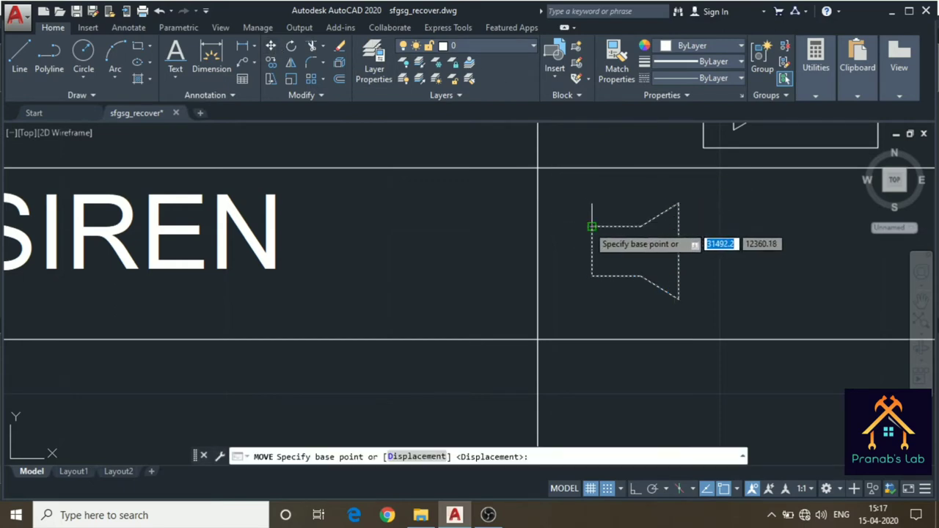
pyautogui.click(591, 227)
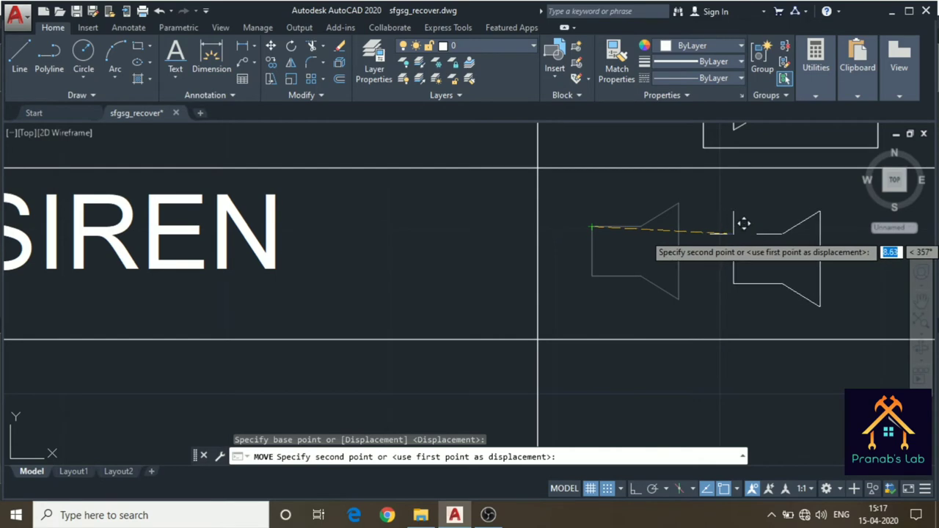
pyautogui.click(740, 223)
pyautogui.scroll(-3, 748, 314)
pyautogui.scroll(-2, 731, 361)
# - Type HORN into the empty name cell of legend row 4
pyautogui.moveTo(731, 360); pyautogui.dragTo(788, 266, button='middle')
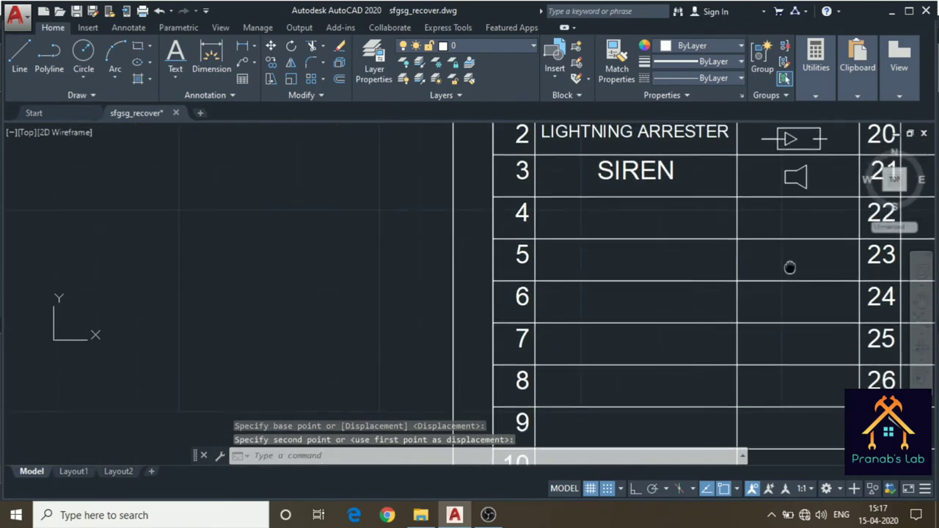
pyautogui.moveTo(670, 226); pyautogui.dragTo(700, 242, button='middle')
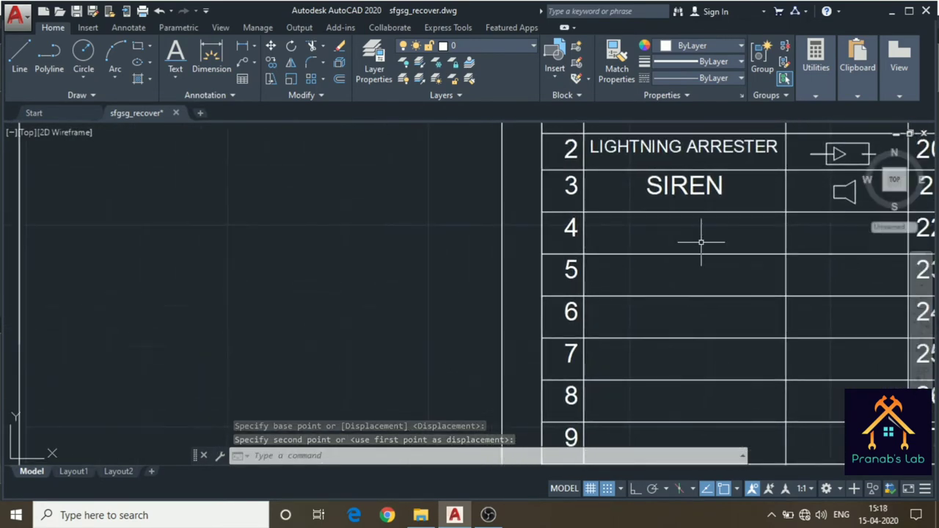
pyautogui.click(652, 252)
pyautogui.scroll(2, 651, 252)
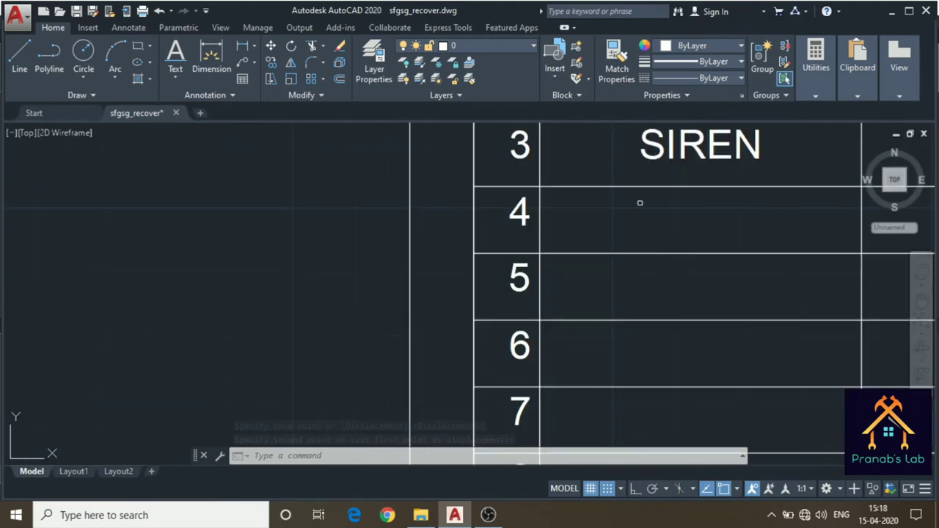
pyautogui.click(639, 204)
pyautogui.write('H')
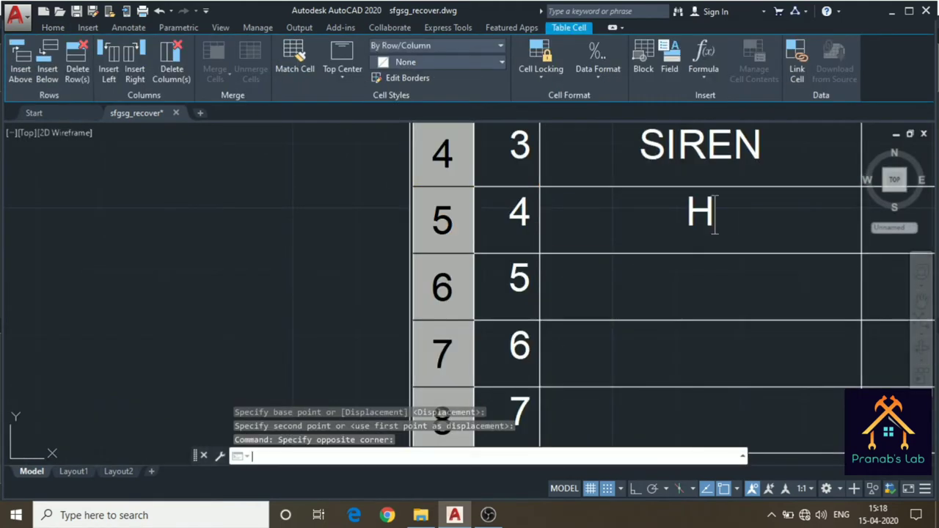
pyautogui.write('ORN')
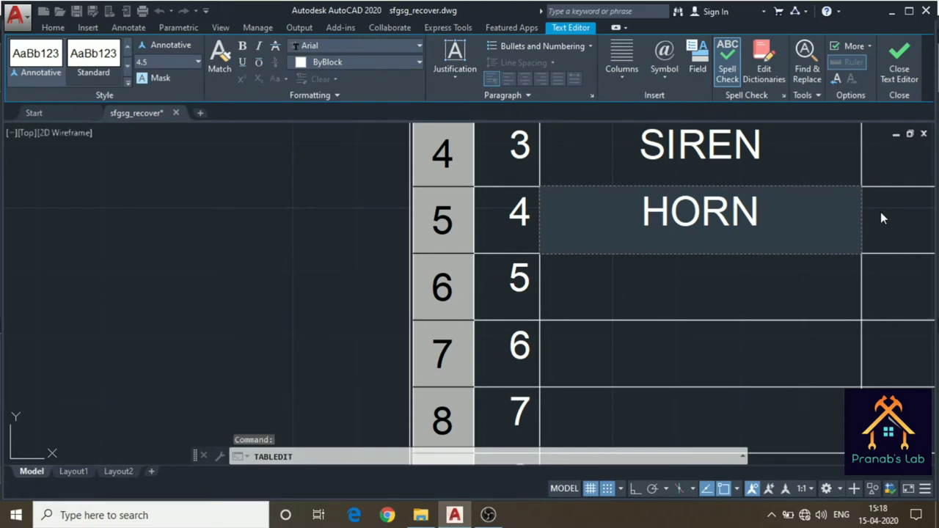
pyautogui.click(880, 212)
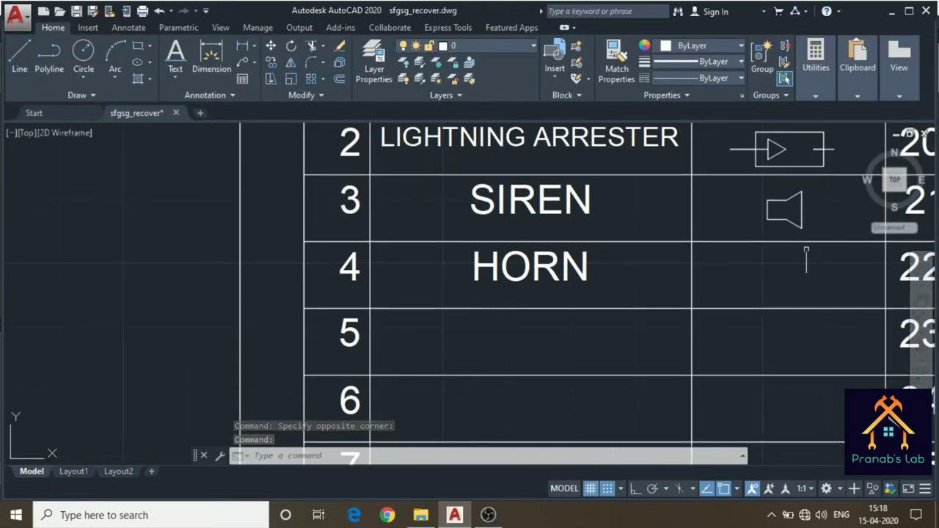
# - With Ortho on, draw a stepped line path in the HORN symbol cell: down, right, down, back left, short stub
pyautogui.click(11, 62)
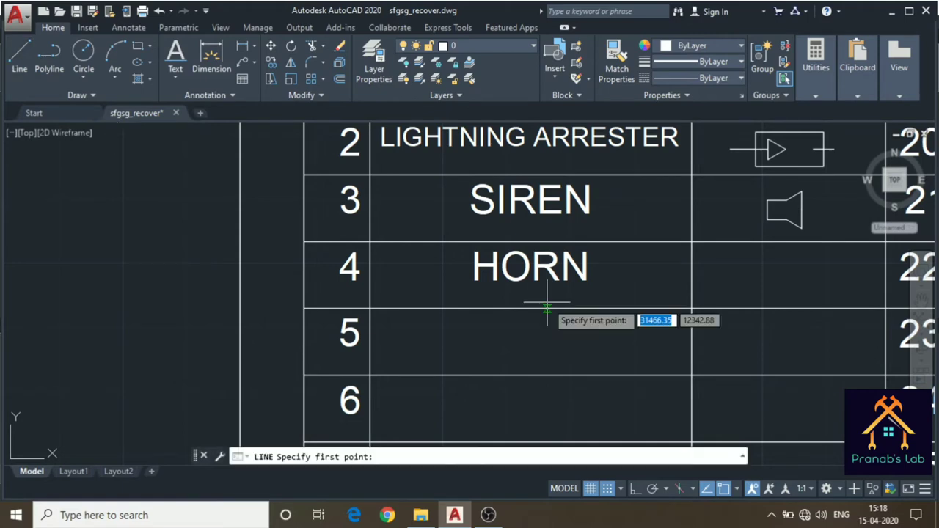
pyautogui.click(716, 264)
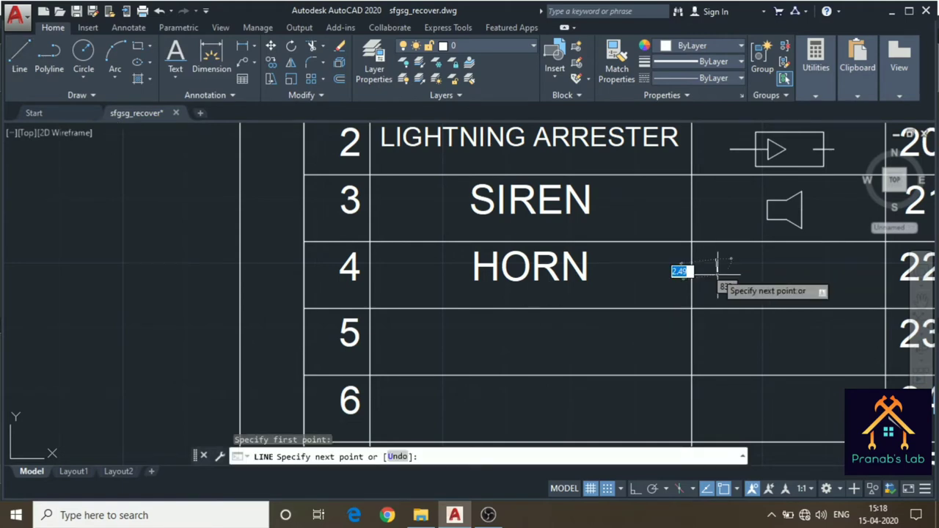
pyautogui.press('F8')
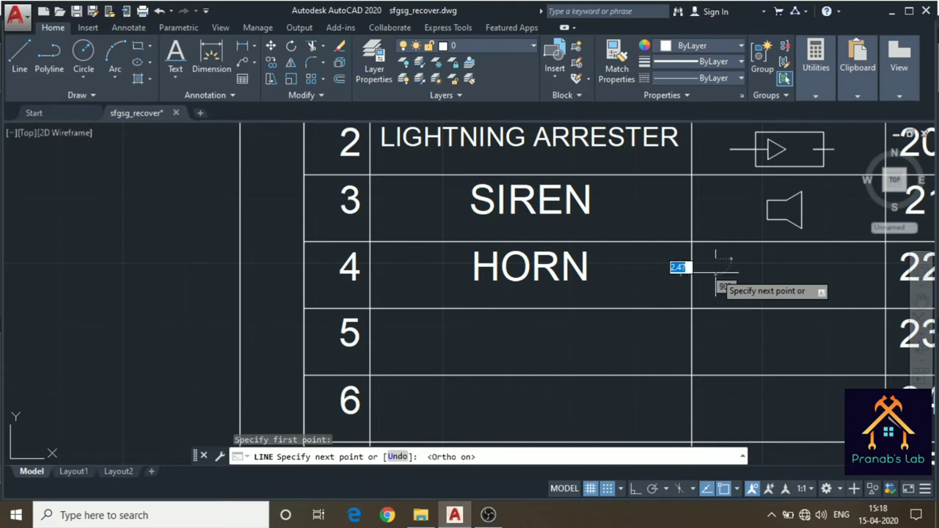
pyautogui.click(716, 256)
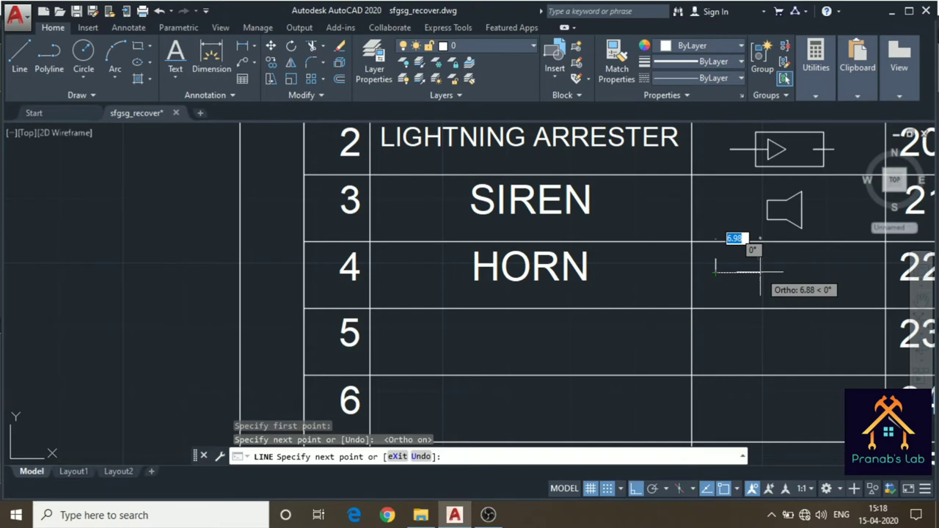
pyautogui.click(764, 273)
pyautogui.click(764, 289)
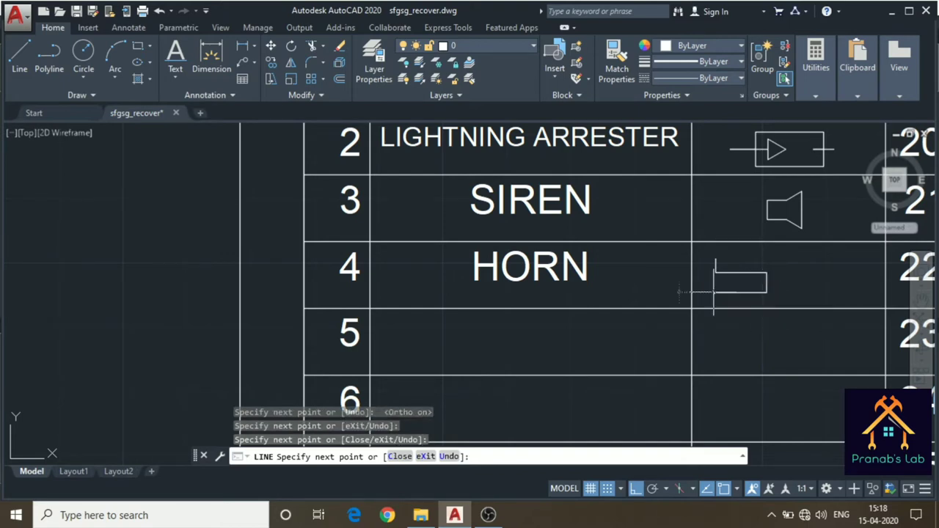
pyautogui.click(714, 291)
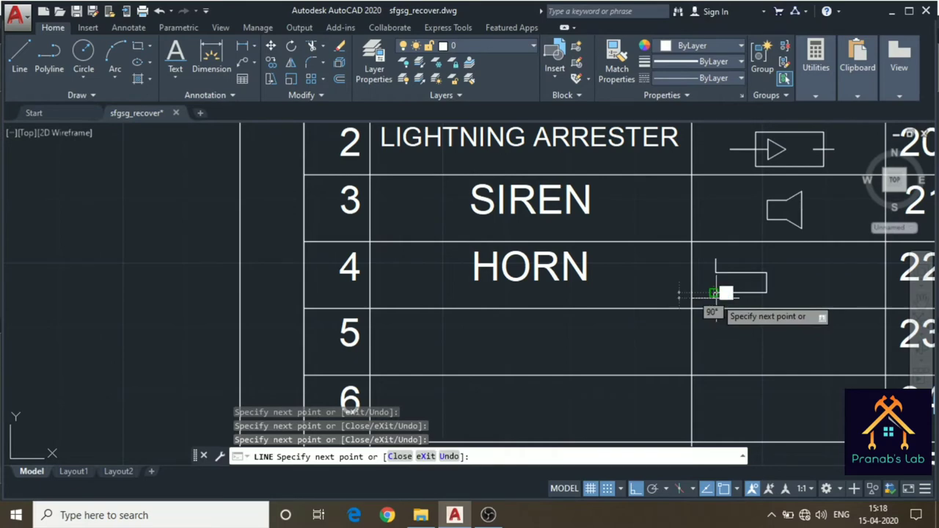
pyautogui.click(713, 300)
pyautogui.press('Escape')
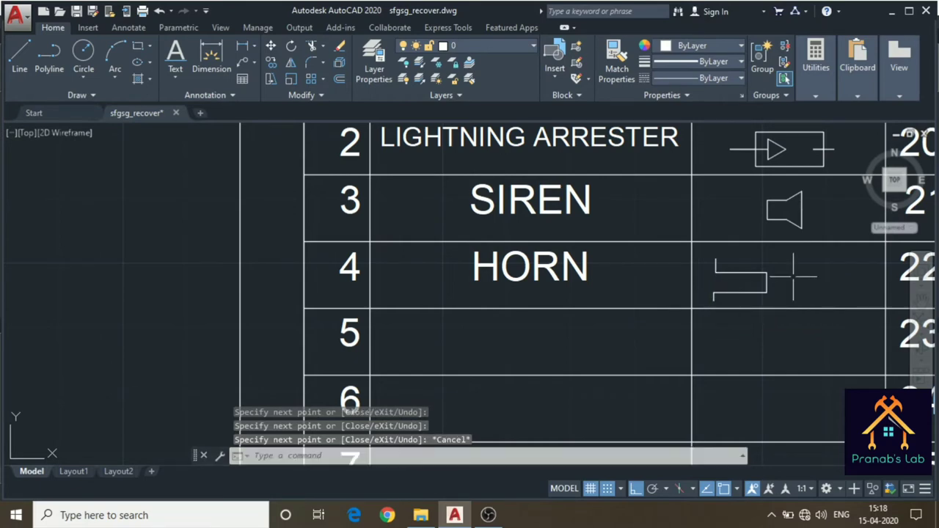
# - Erase the stray short vertical segment and grip-stretch the bottom line to a new left end
pyautogui.scroll(2, 793, 275)
pyautogui.scroll(3, 734, 271)
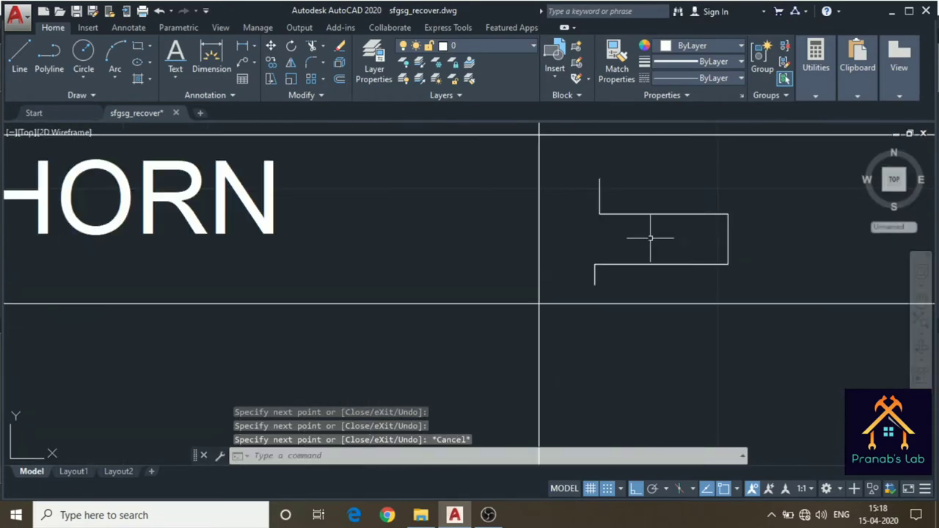
pyautogui.scroll(3, 638, 264)
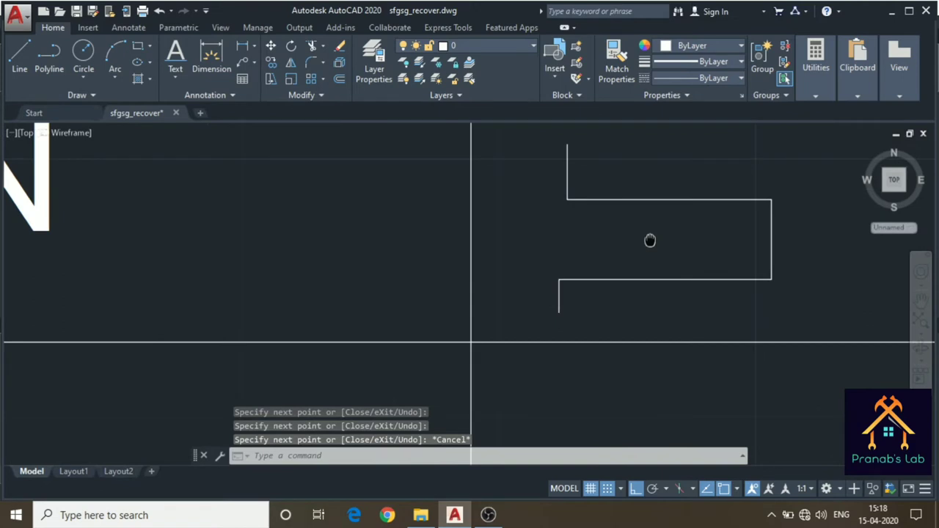
pyautogui.click(556, 279)
pyautogui.press('Delete')
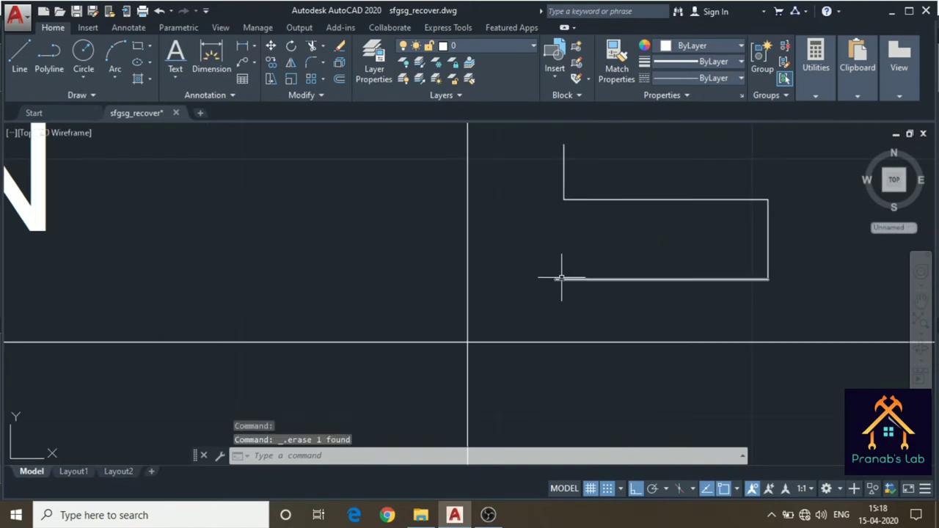
pyautogui.click(559, 278)
pyautogui.click(555, 280)
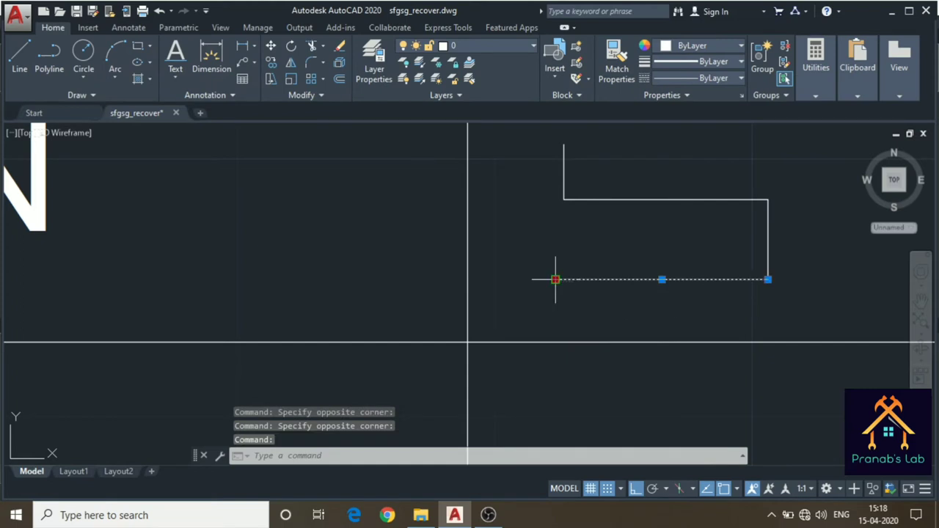
pyautogui.click(555, 280)
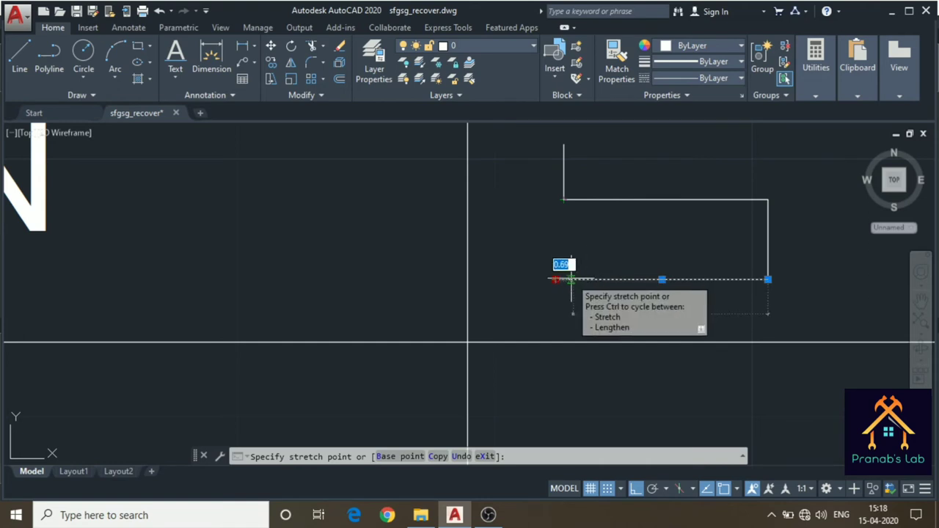
pyautogui.click(570, 278)
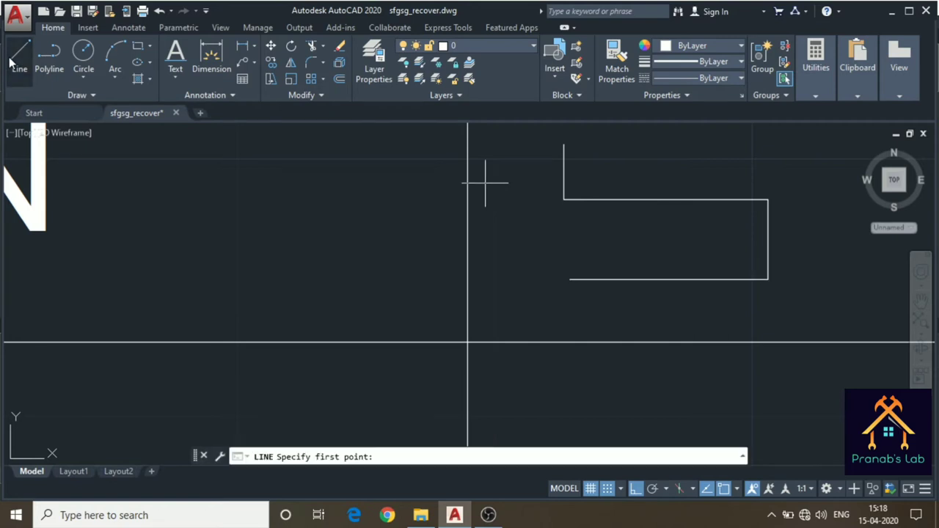
# - Draw a vertical lead downward from the bottom line's left end
pyautogui.press('l')
pyautogui.press('Return')
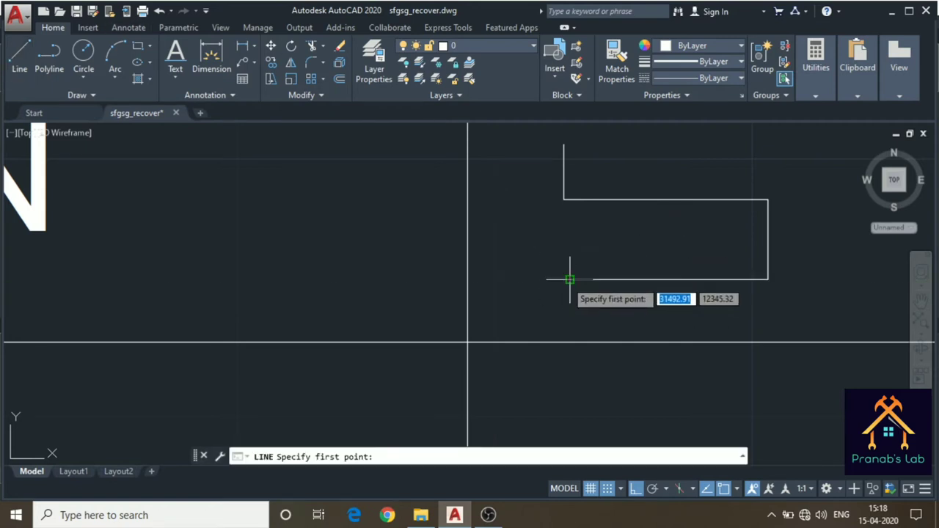
pyautogui.click(566, 279)
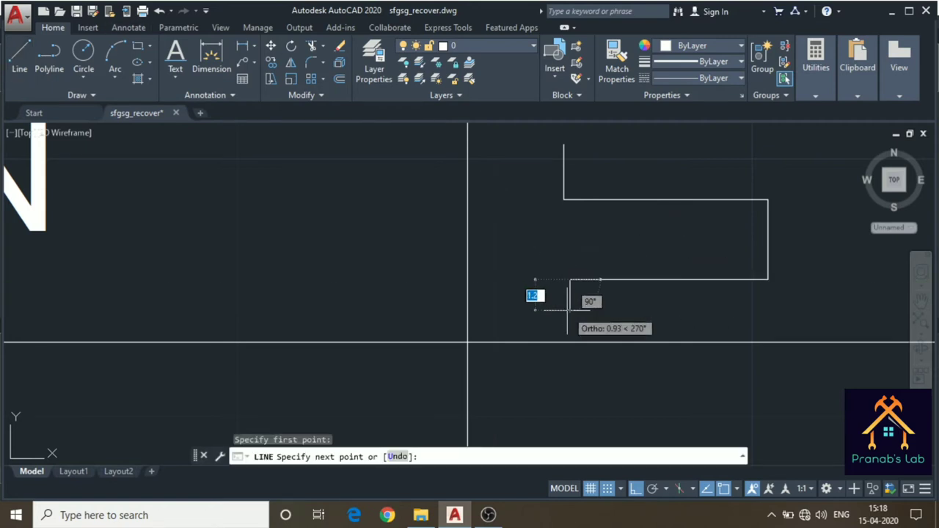
pyautogui.click(569, 323)
pyautogui.press('Escape')
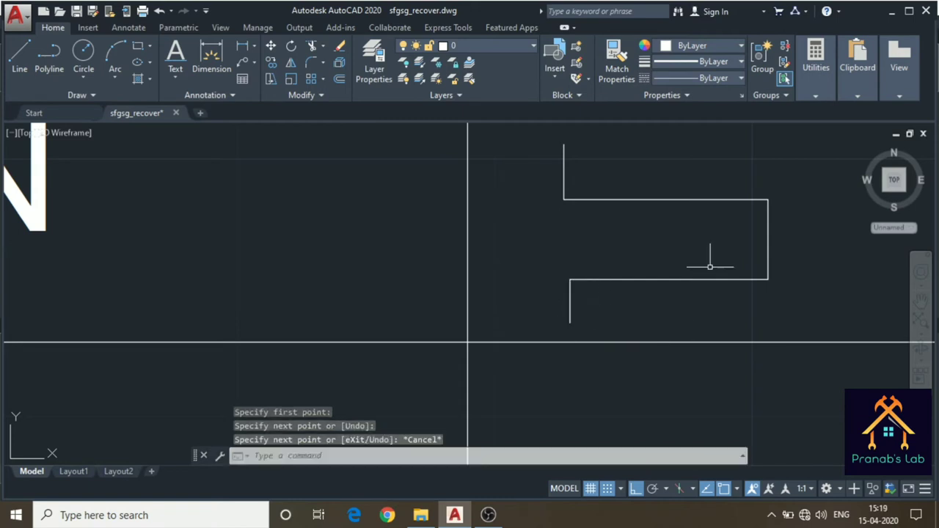
pyautogui.moveTo(728, 233); pyautogui.dragTo(644, 233, button='middle')
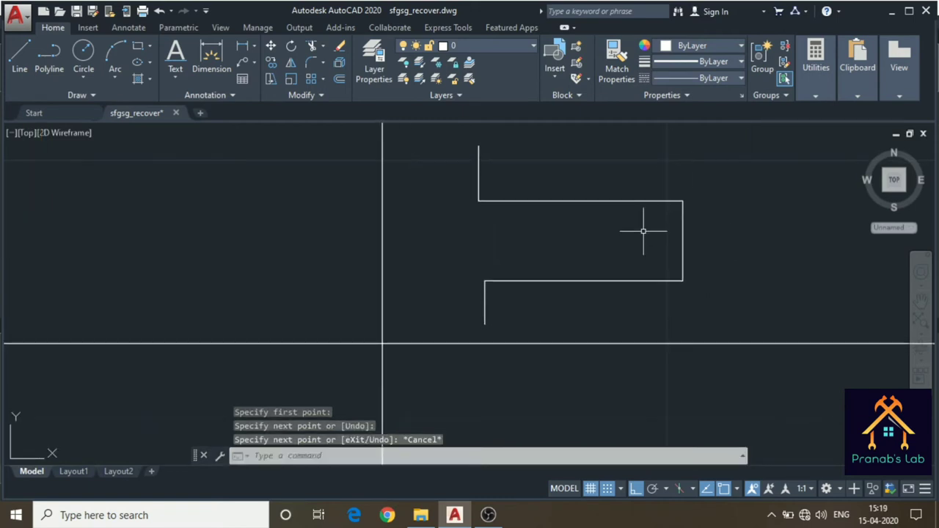
# - Draw the horn's rectangle body between the stepped leads
pyautogui.click(139, 48)
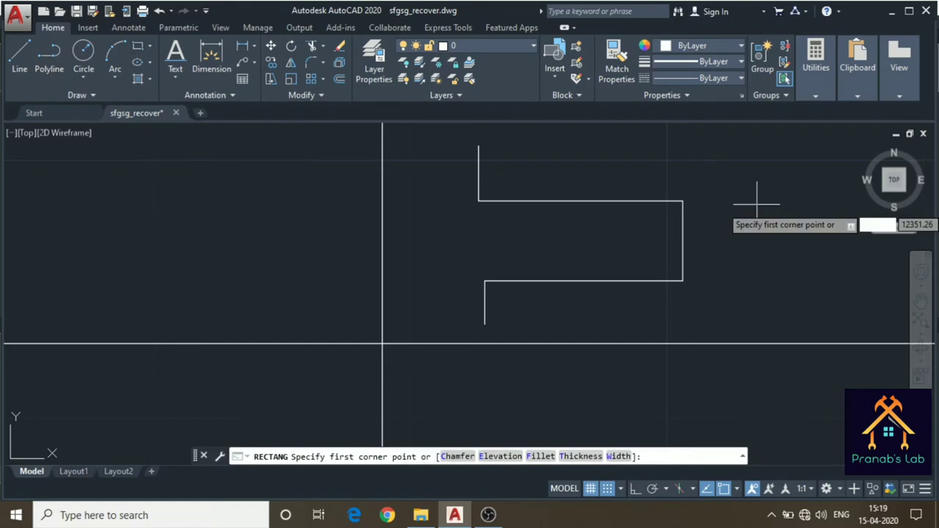
pyautogui.click(682, 162)
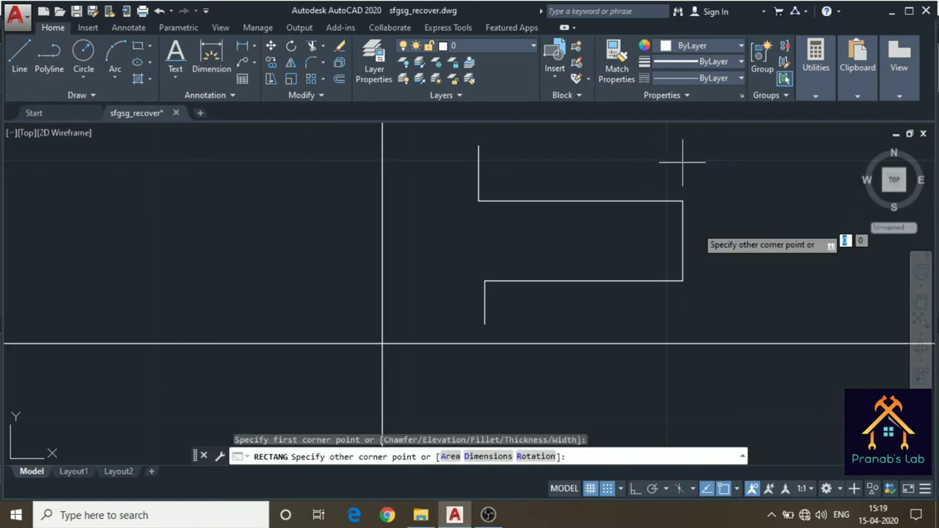
pyautogui.click(719, 319)
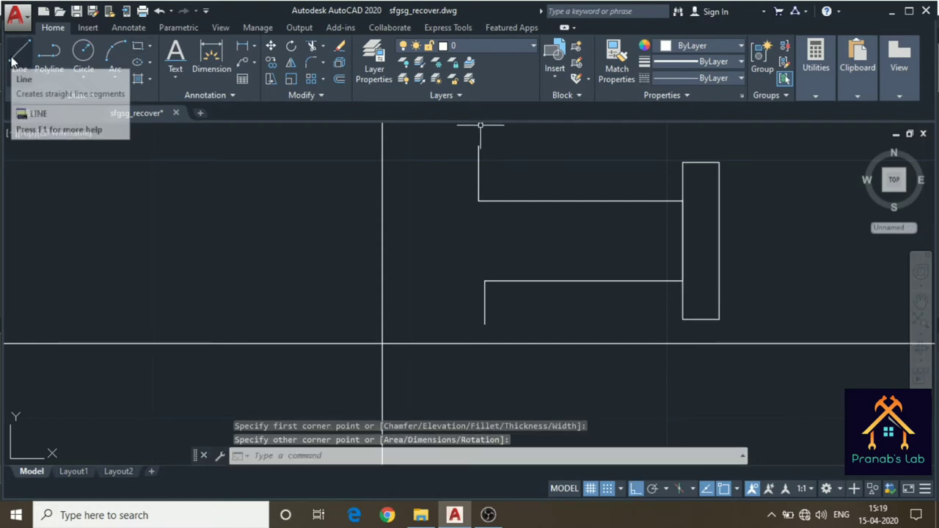
# - Draw a 3-sided polygon inscribed in a circle, centred on the rectangle
pyautogui.click(150, 46)
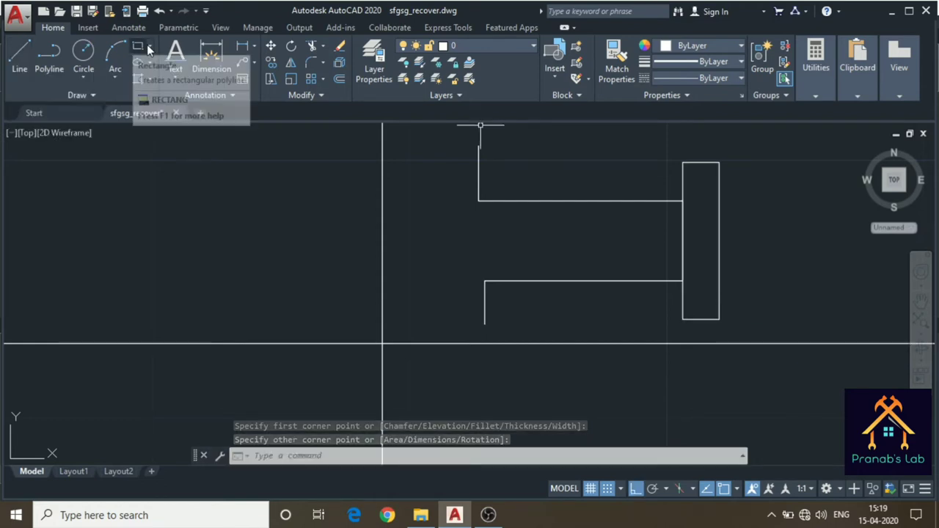
pyautogui.click(164, 94)
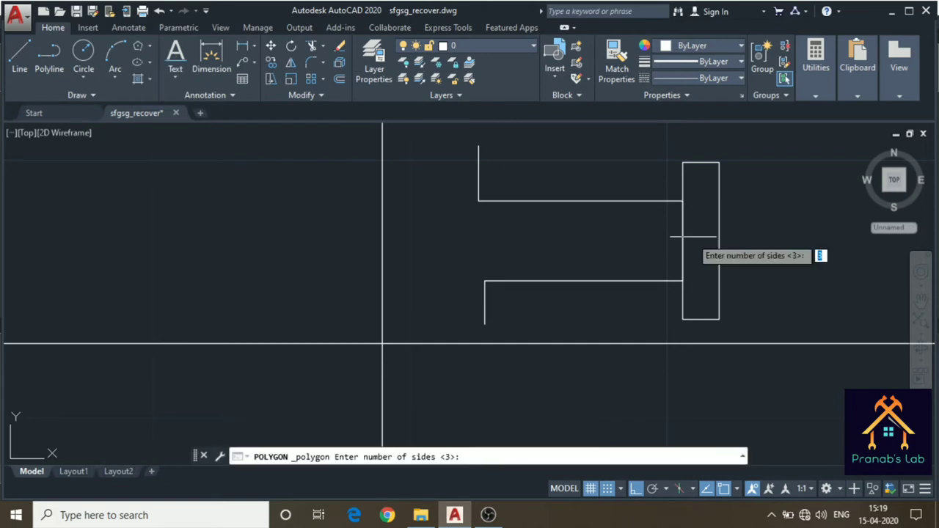
pyautogui.press('Return')
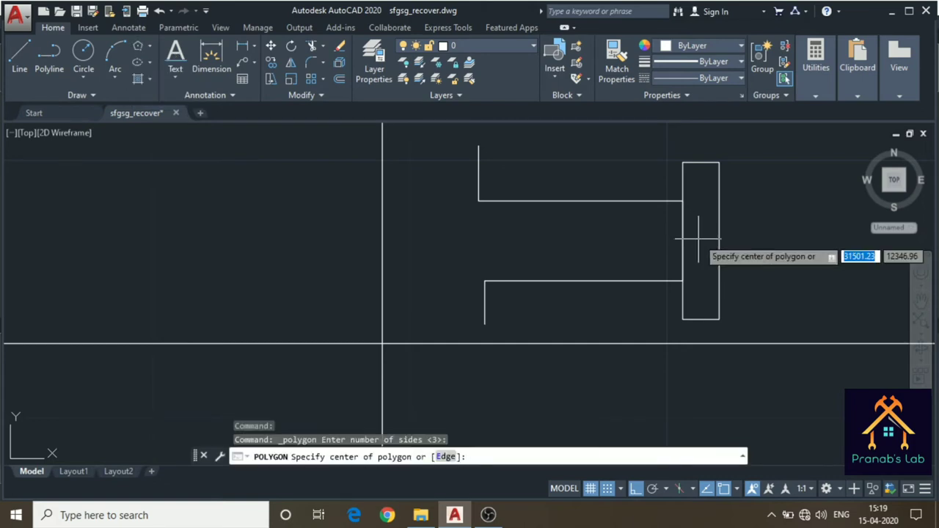
pyautogui.click(719, 241)
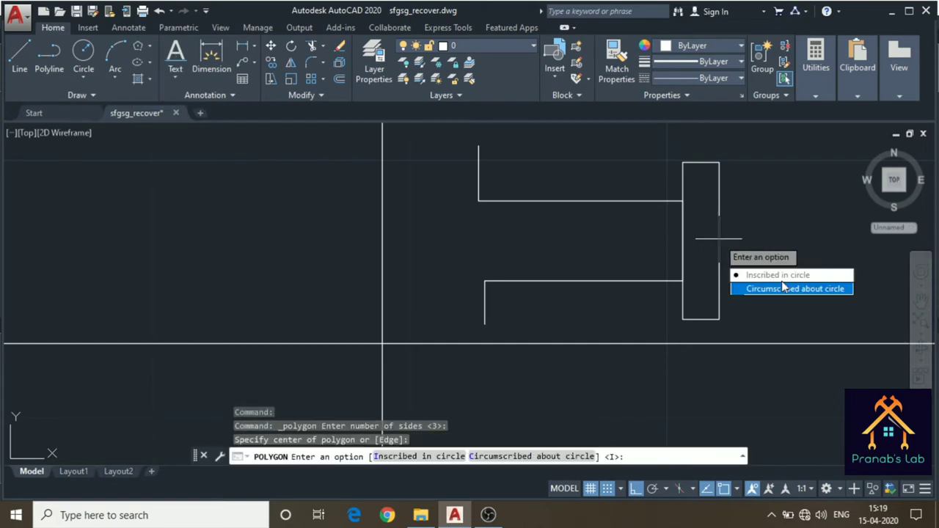
pyautogui.click(777, 275)
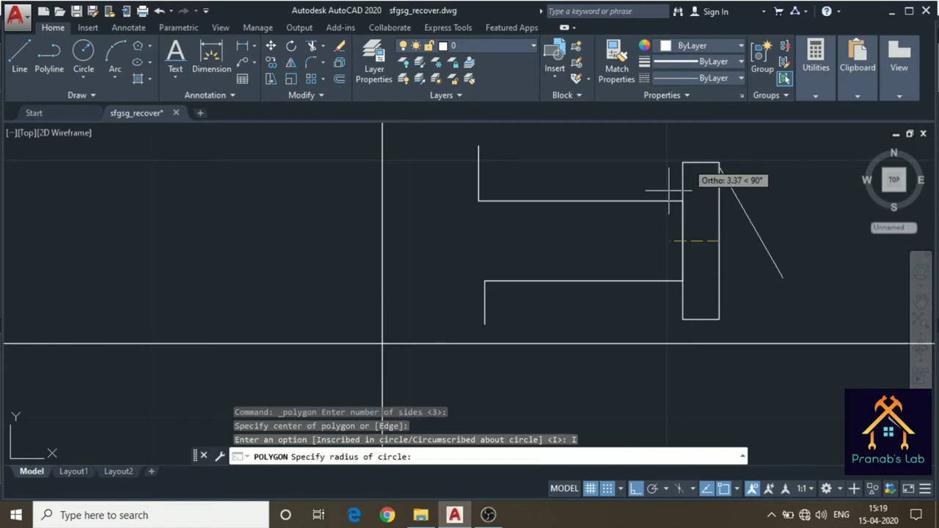
pyautogui.click(642, 246)
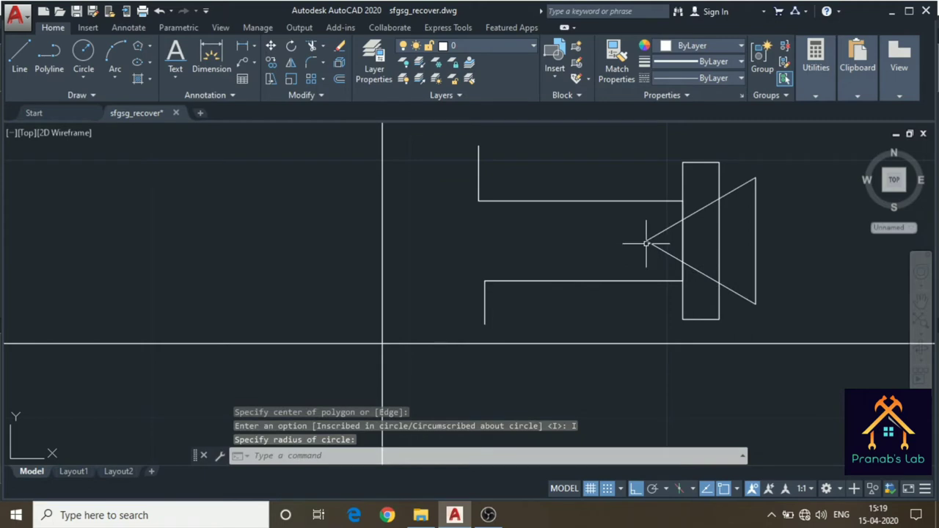
# - Move the triangle so its tip sits against the rectangle edge
pyautogui.click(644, 238)
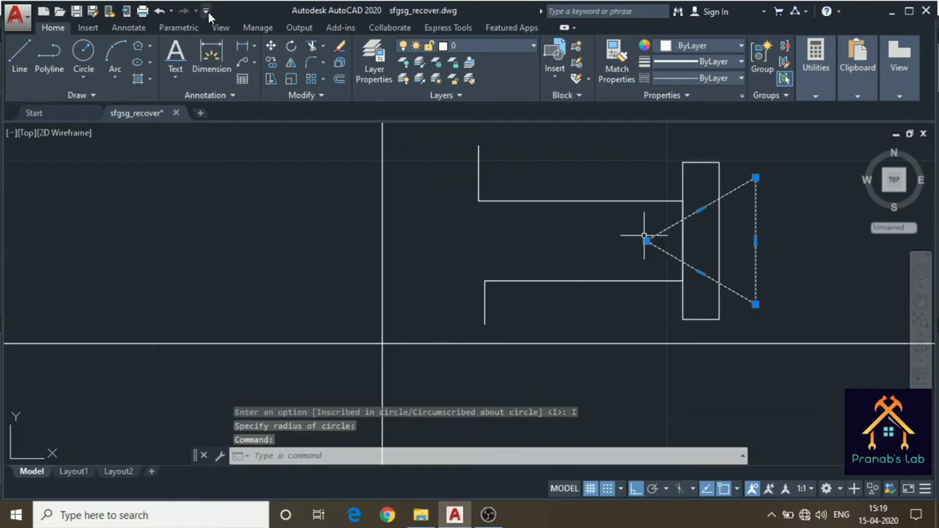
pyautogui.click(270, 45)
pyautogui.click(645, 241)
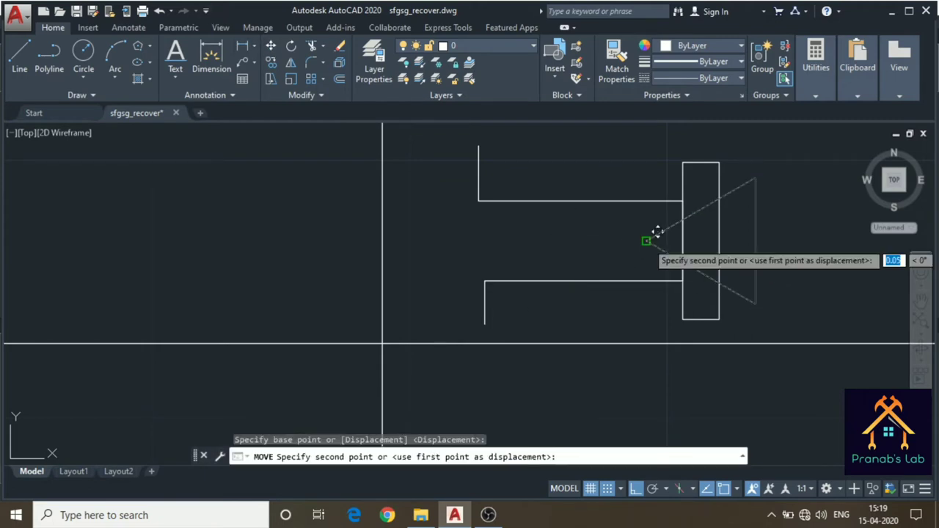
pyautogui.click(720, 244)
# - Type BELL into the empty name cell of legend row 5
pyautogui.scroll(-5, 773, 280)
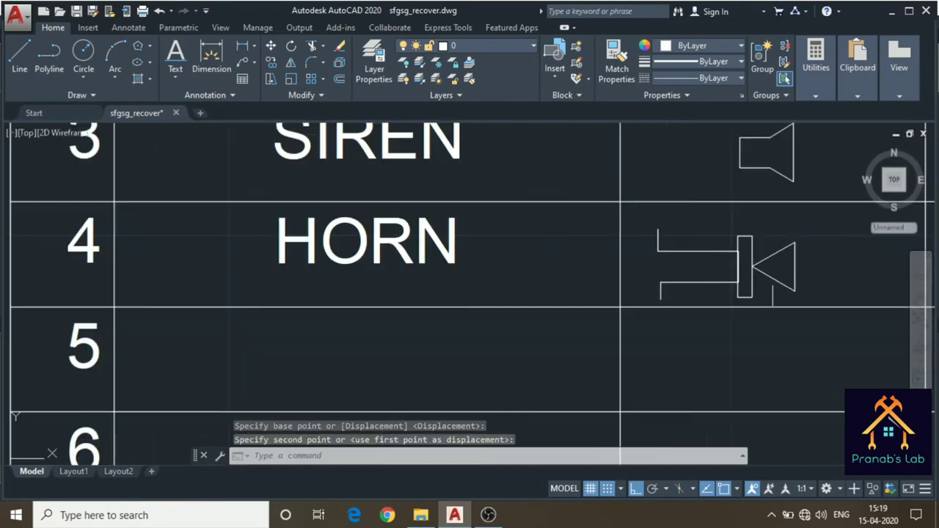
pyautogui.scroll(-2, 733, 325)
pyautogui.moveTo(733, 324); pyautogui.dragTo(764, 256, button='middle')
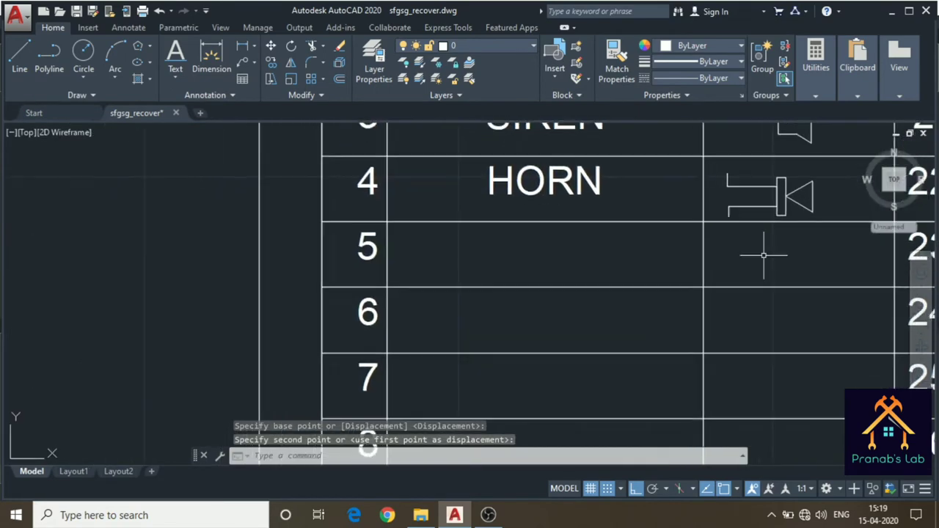
pyautogui.click(444, 267)
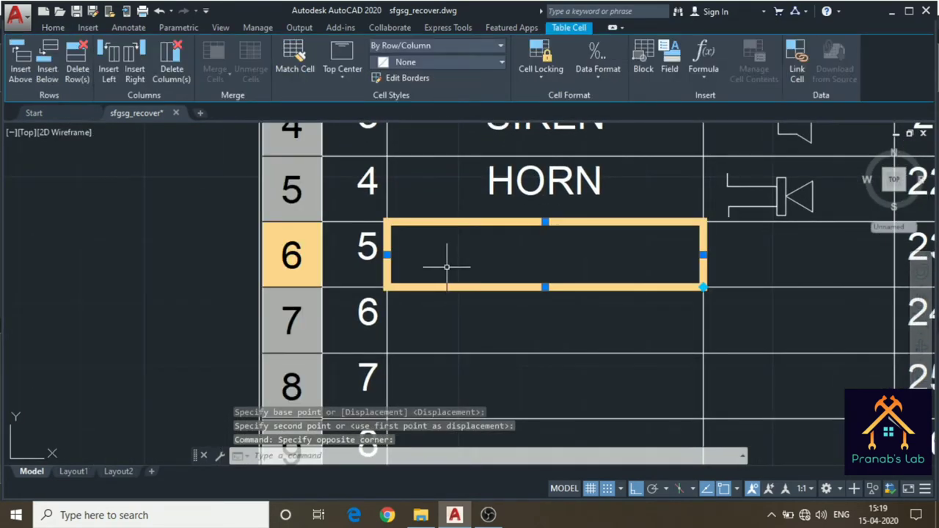
pyautogui.doubleClick(444, 266)
pyautogui.write('BELL')
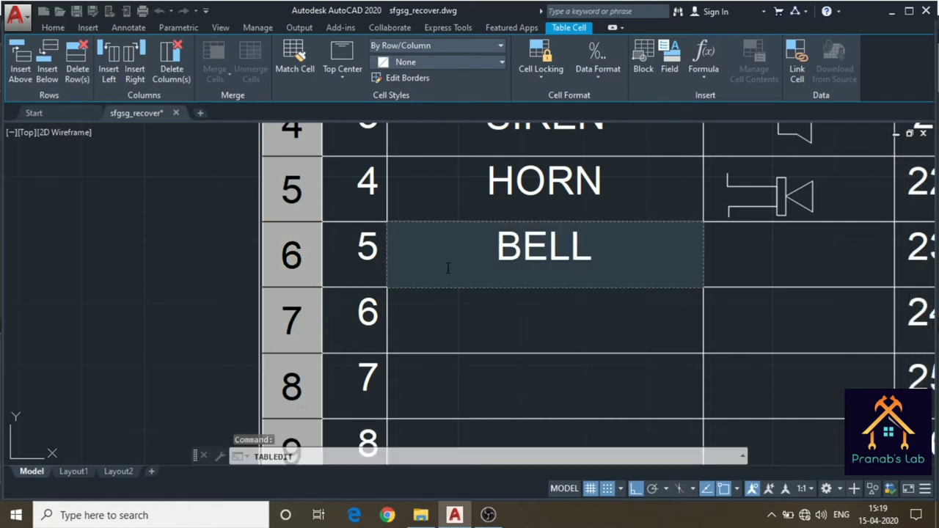
pyautogui.click(712, 250)
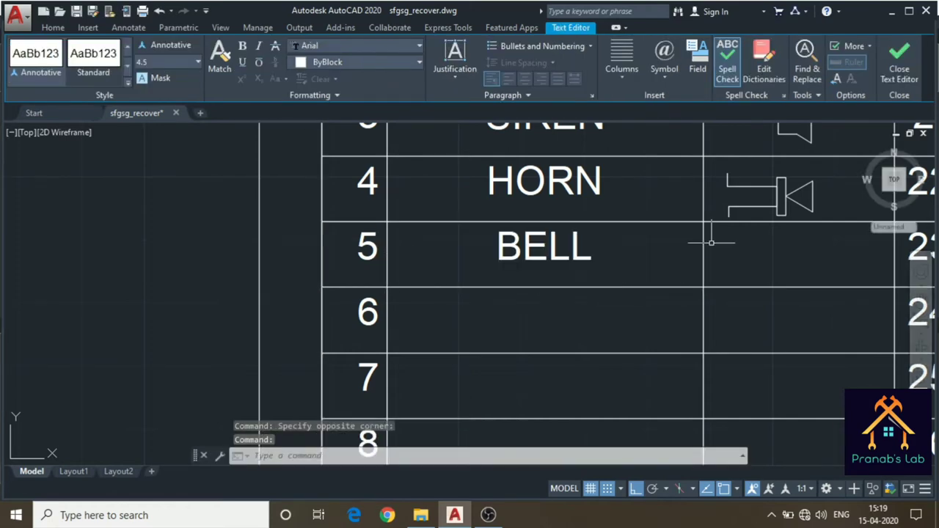
# - Select the symbol cell beside BELL and open it for editing
pyautogui.click(769, 262)
pyautogui.moveTo(769, 262); pyautogui.dragTo(707, 290, button='middle')
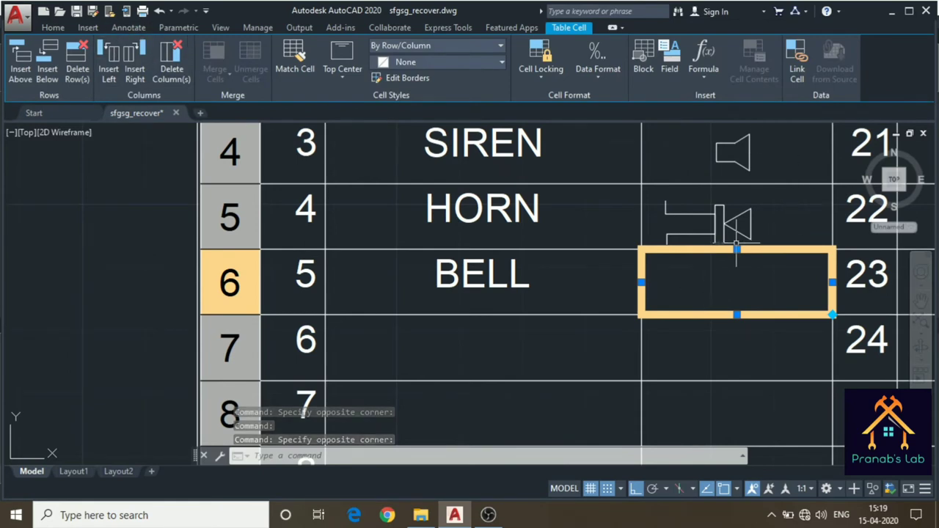
pyautogui.scroll(2, 737, 247)
pyautogui.press('F2')
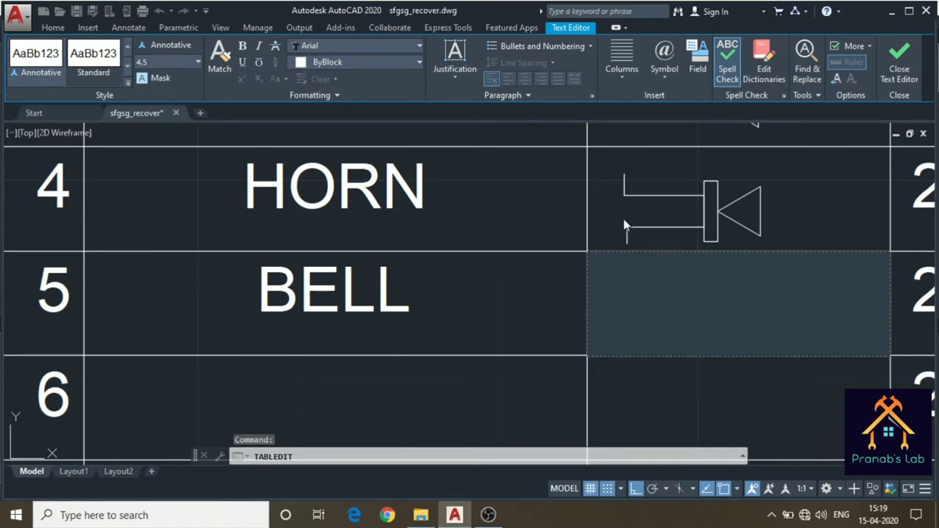
# - Copy the horn's three lead lines and rectangle and paste them into the BELL row
pyautogui.click(622, 192)
pyautogui.click(622, 195)
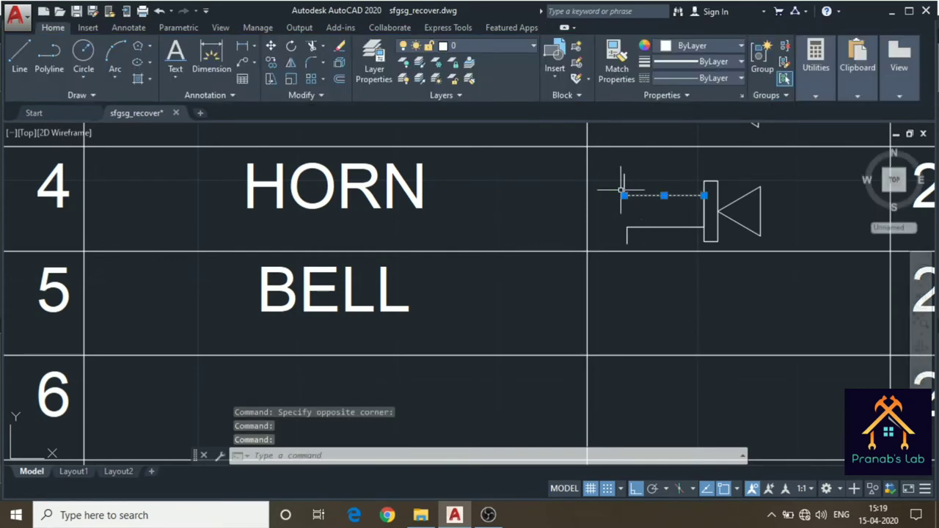
pyautogui.click(625, 182)
pyautogui.click(628, 228)
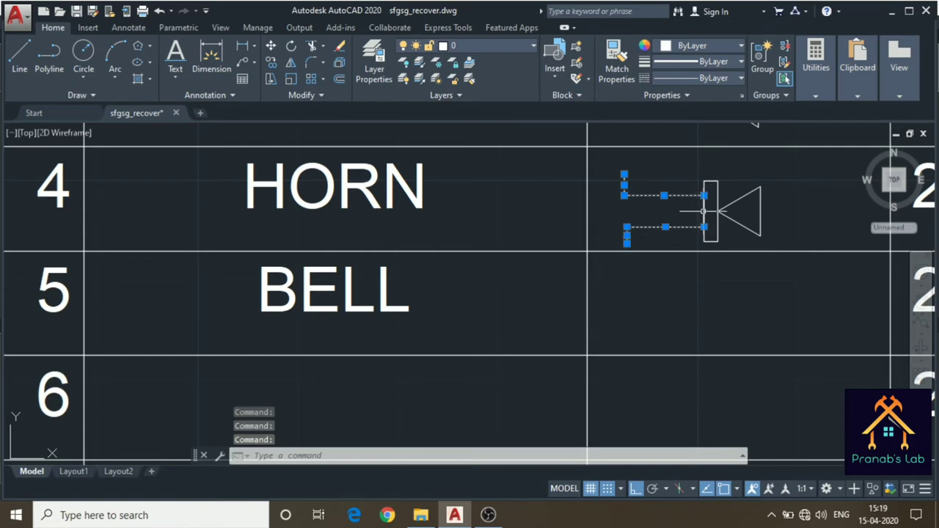
pyautogui.click(702, 211)
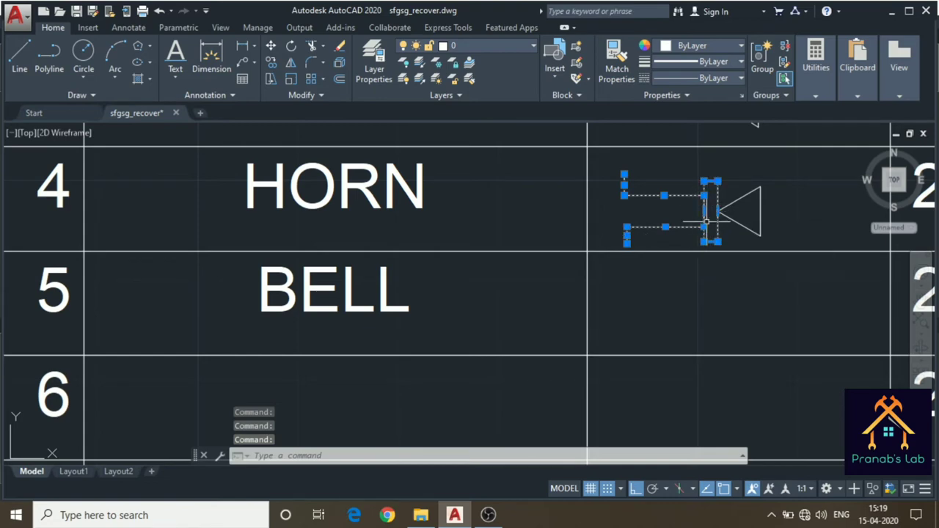
pyautogui.hotkey('ctrl', 'c')
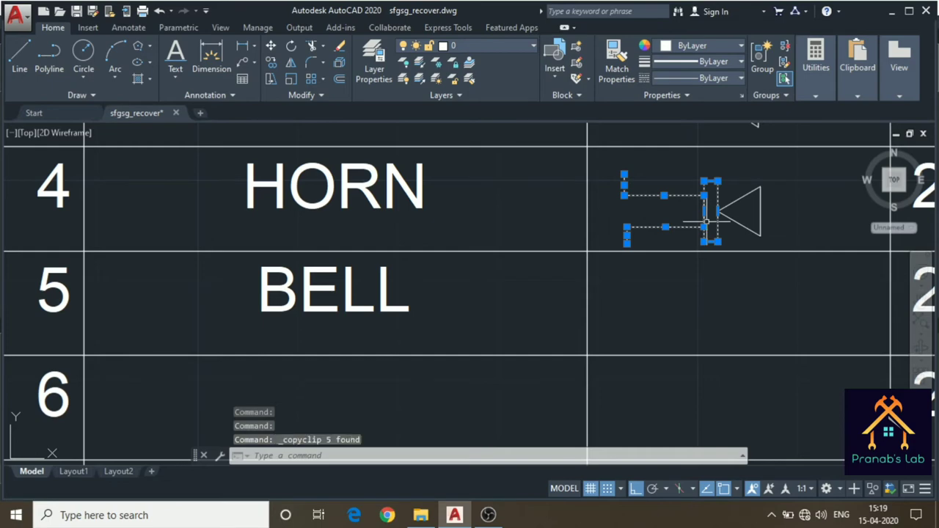
pyautogui.hotkey('ctrl', 'v')
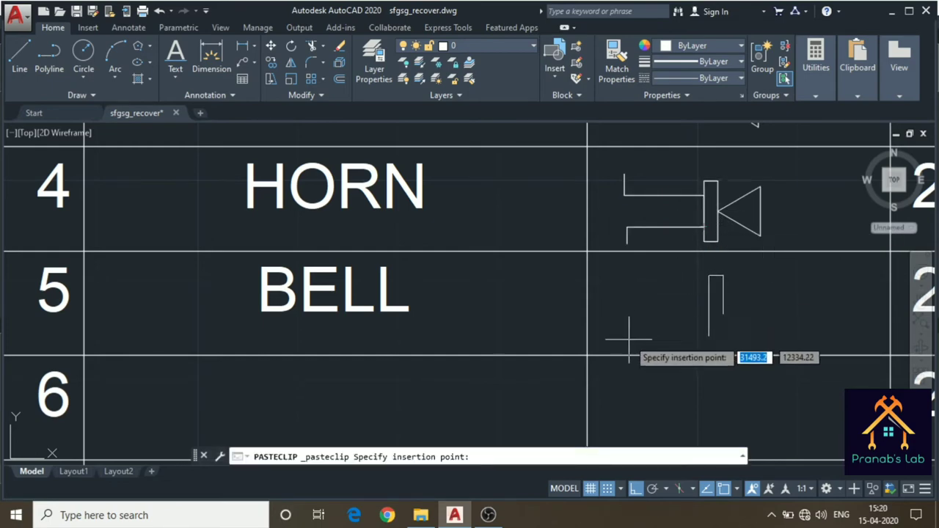
pyautogui.click(629, 339)
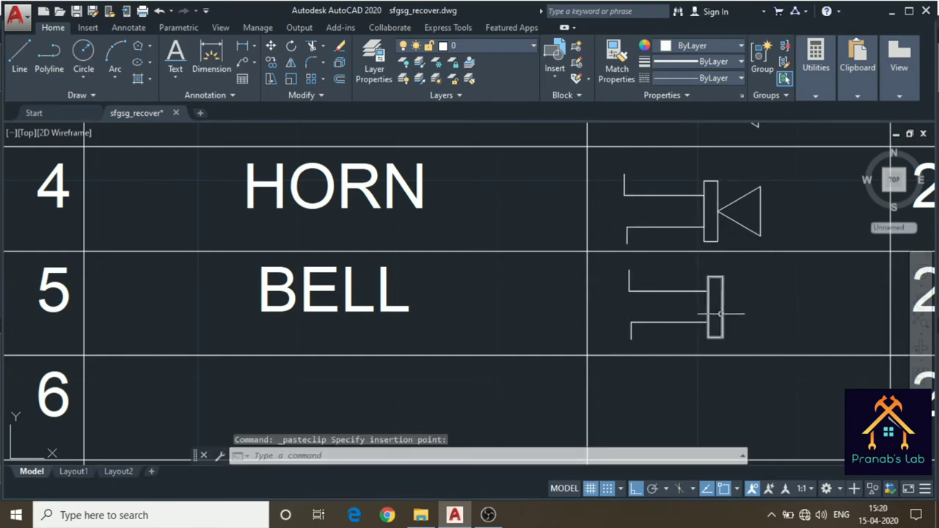
# - Replace the pasted rectangle with a centre-radius circle at the upper lead's end
pyautogui.click(716, 316)
pyautogui.press('Delete')
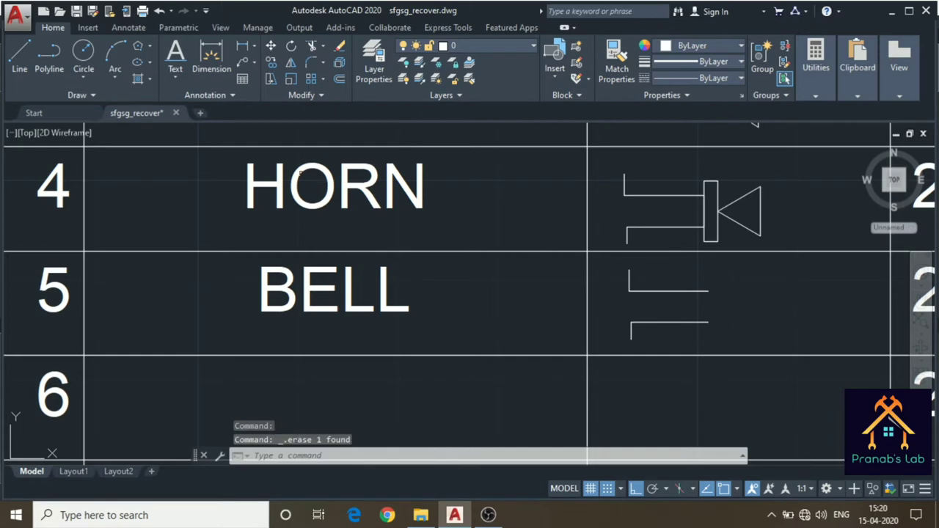
pyautogui.click(82, 74)
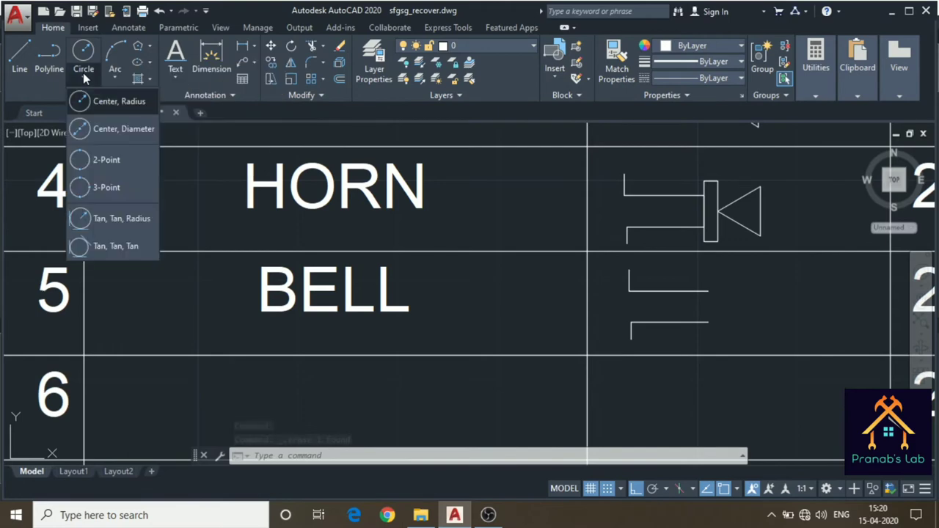
pyautogui.click(115, 107)
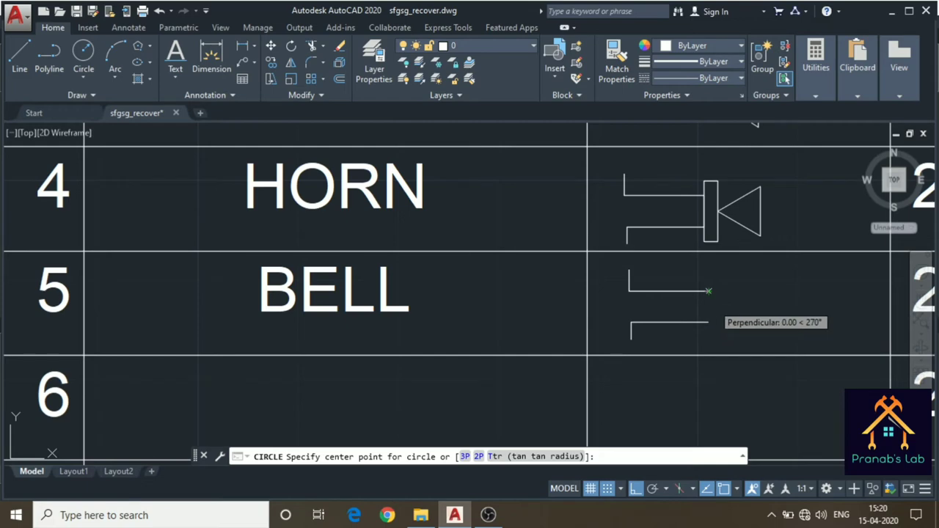
pyautogui.click(708, 290)
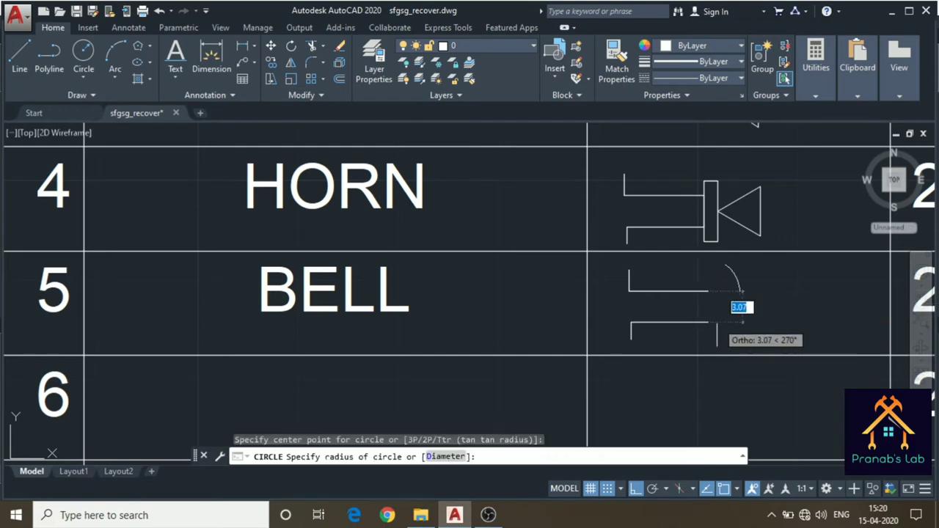
pyautogui.click(708, 322)
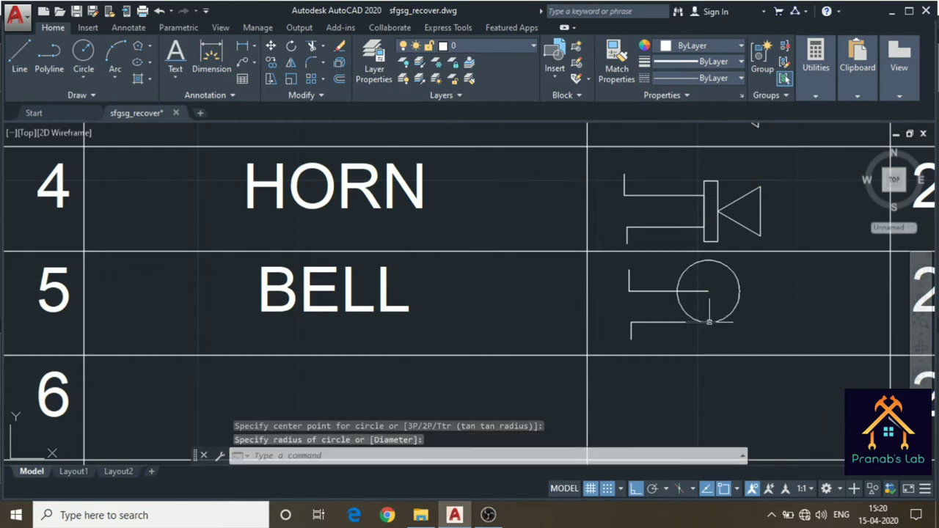
pyautogui.click(738, 291)
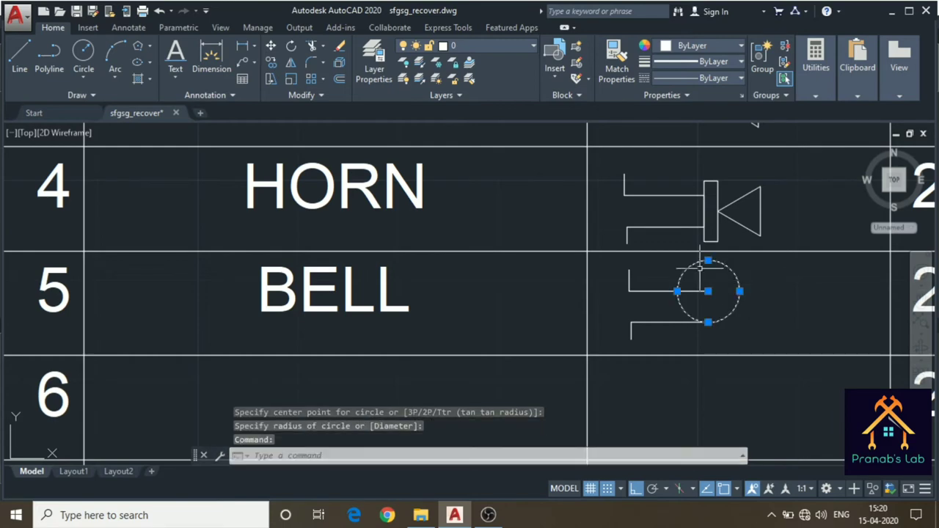
pyautogui.press('Escape')
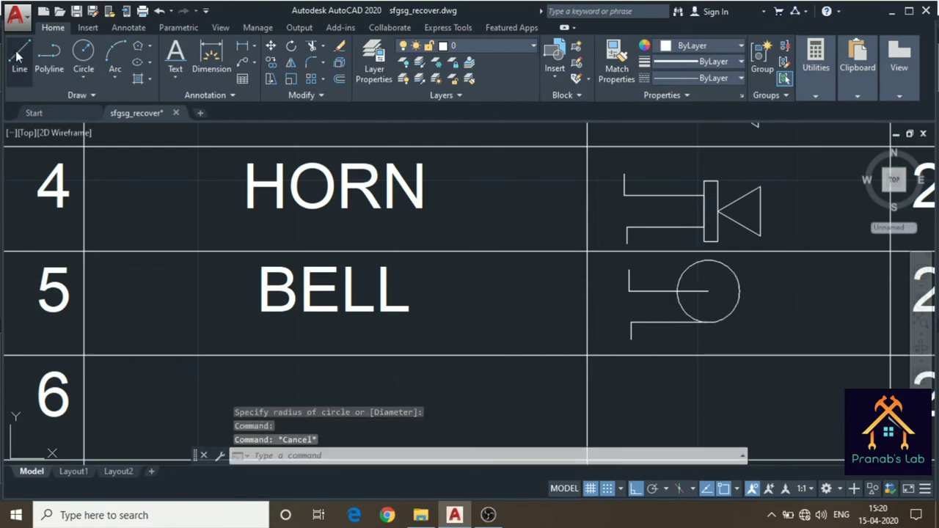
# - Draw a line from the circle's centre to its bottom, then move the circle down beside the leads
pyautogui.click(19, 56)
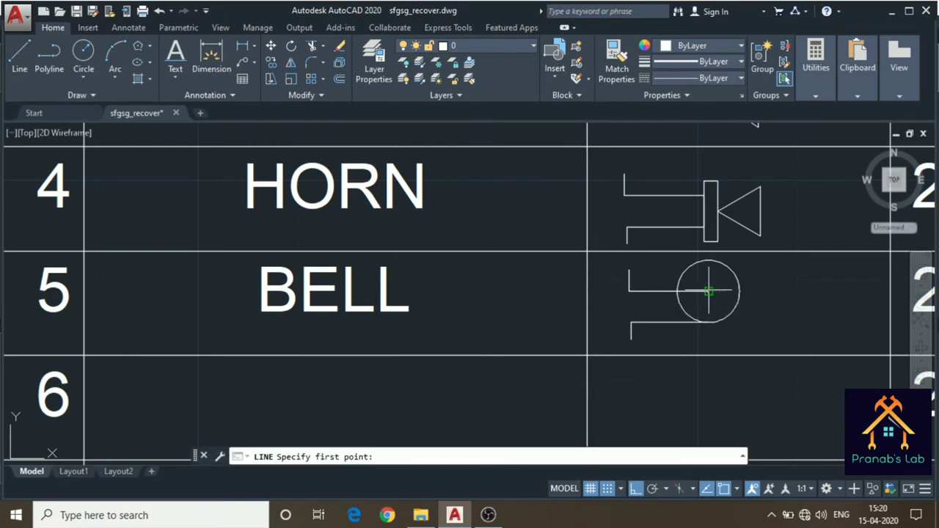
pyautogui.click(709, 291)
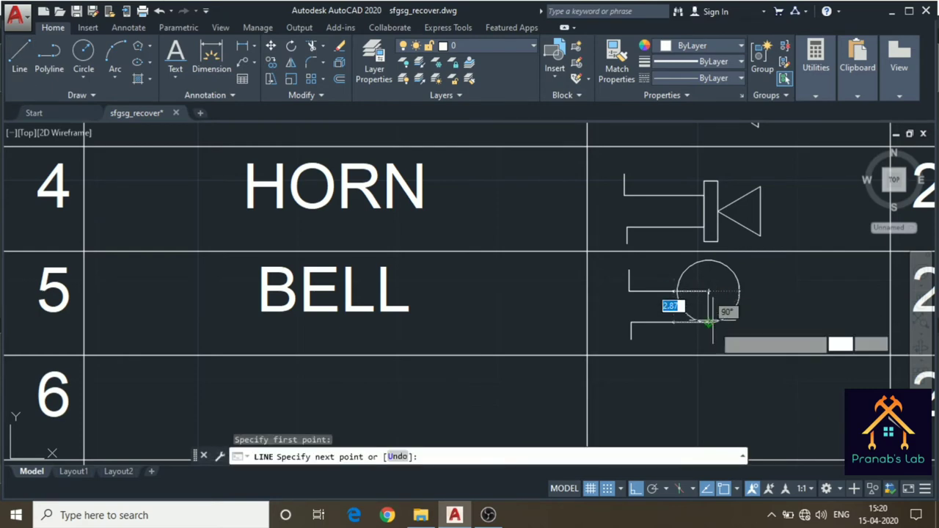
pyautogui.click(708, 321)
pyautogui.press('Escape')
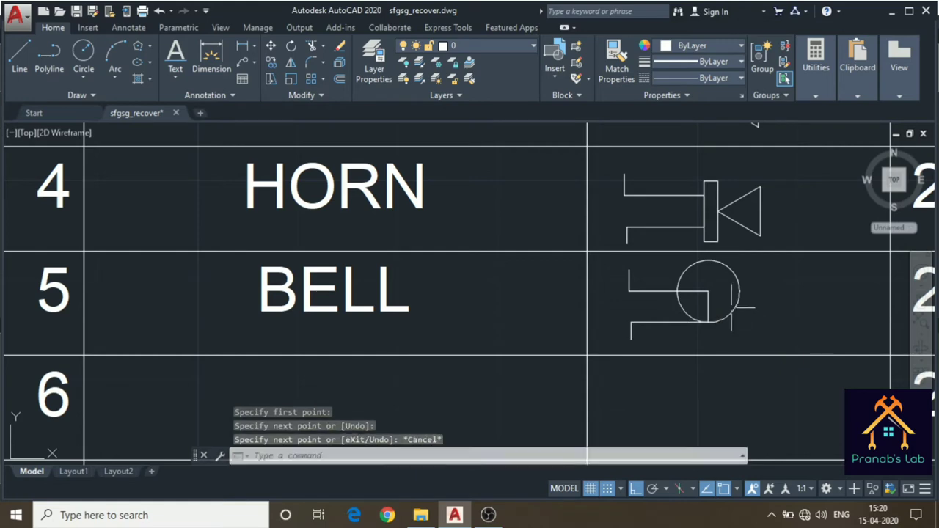
pyautogui.click(731, 281)
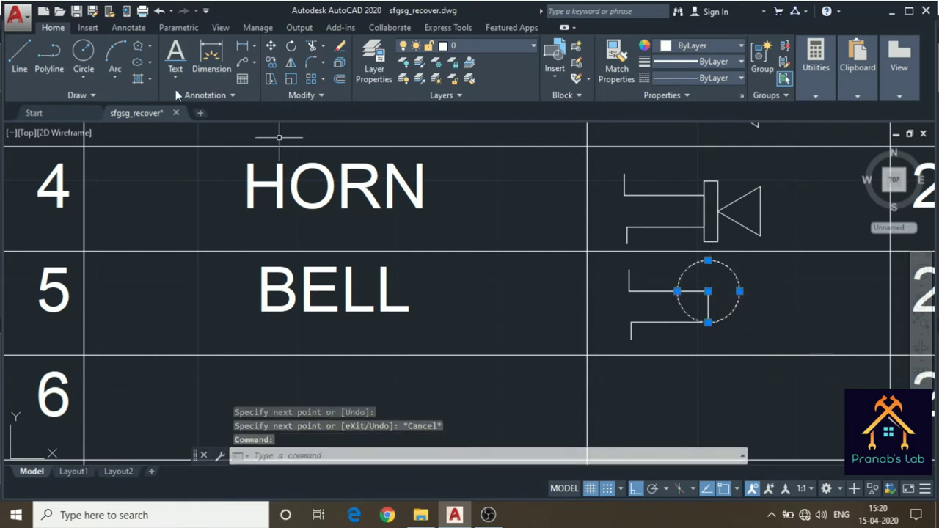
pyautogui.click(271, 46)
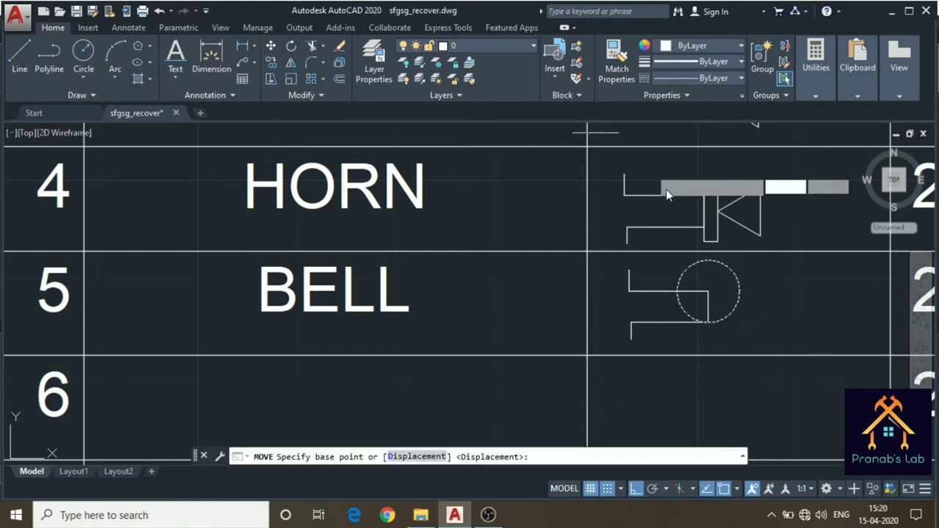
pyautogui.click(709, 292)
pyautogui.click(709, 307)
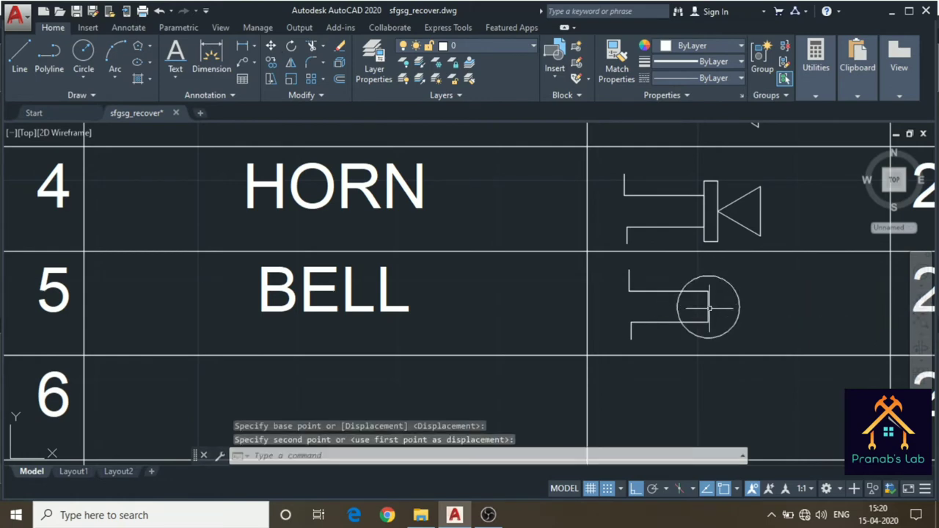
# - Draw a vertical line spanning the circle from its top to its bottom
pyautogui.click(20, 55)
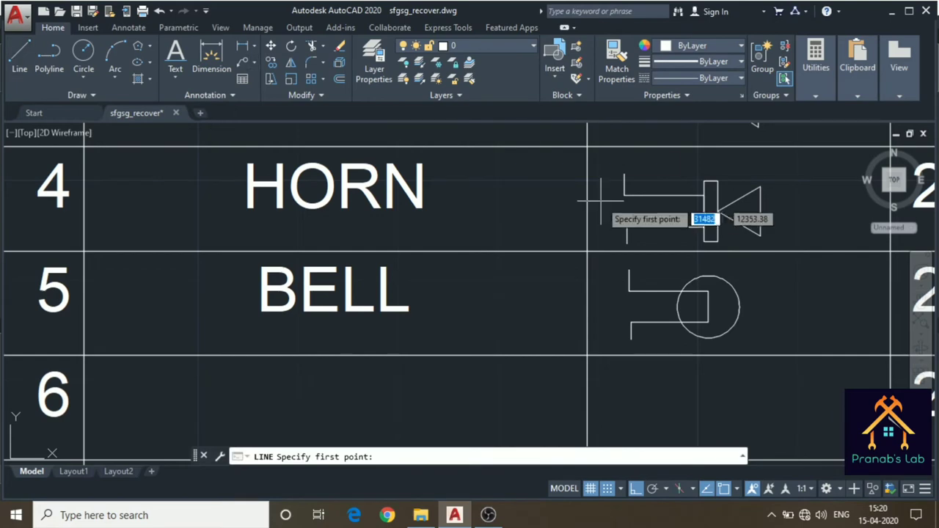
pyautogui.click(708, 291)
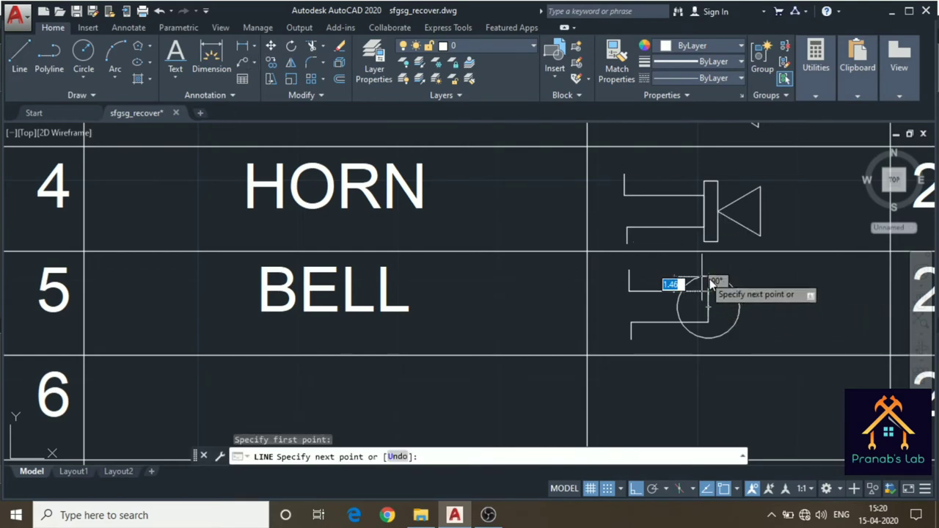
pyautogui.click(708, 276)
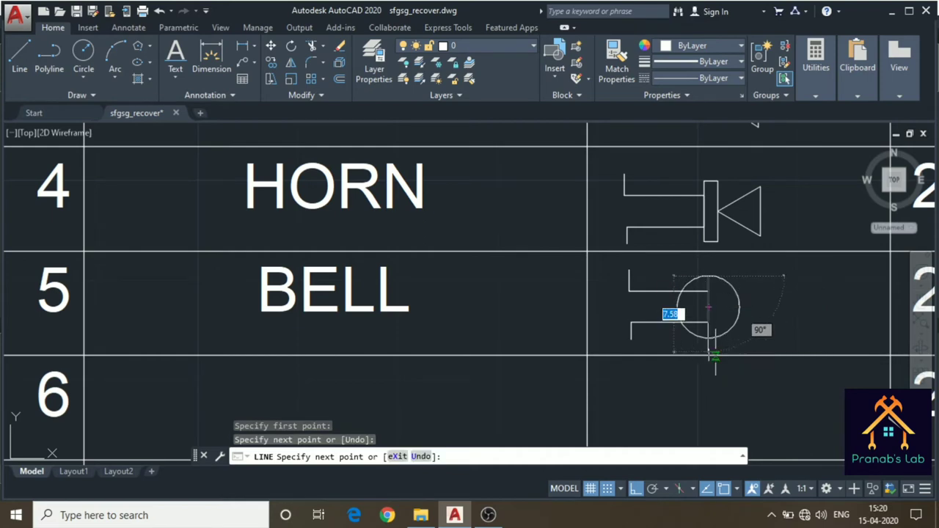
pyautogui.click(708, 338)
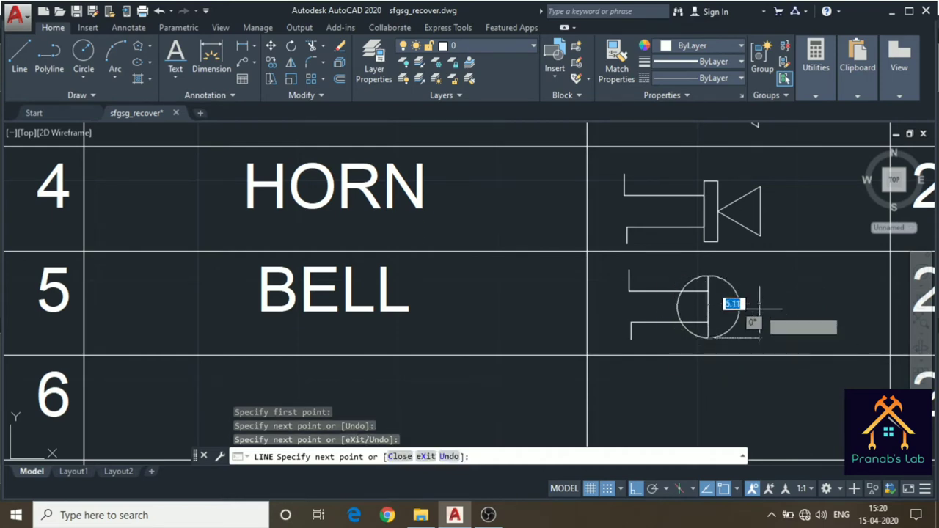
pyautogui.press('Escape')
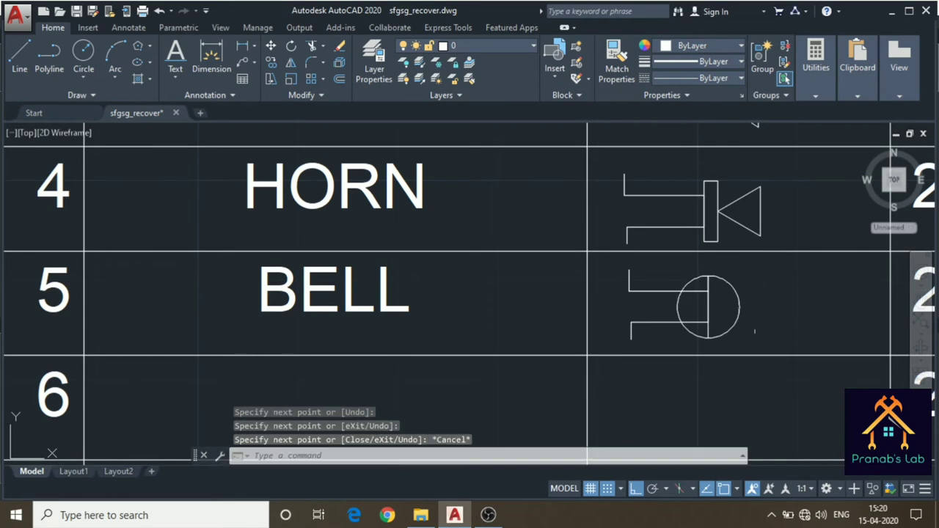
# - Trim away the circle's left half to leave a semicircular dome on the leads
pyautogui.click(763, 345)
pyautogui.click(754, 315)
pyautogui.press('Escape')
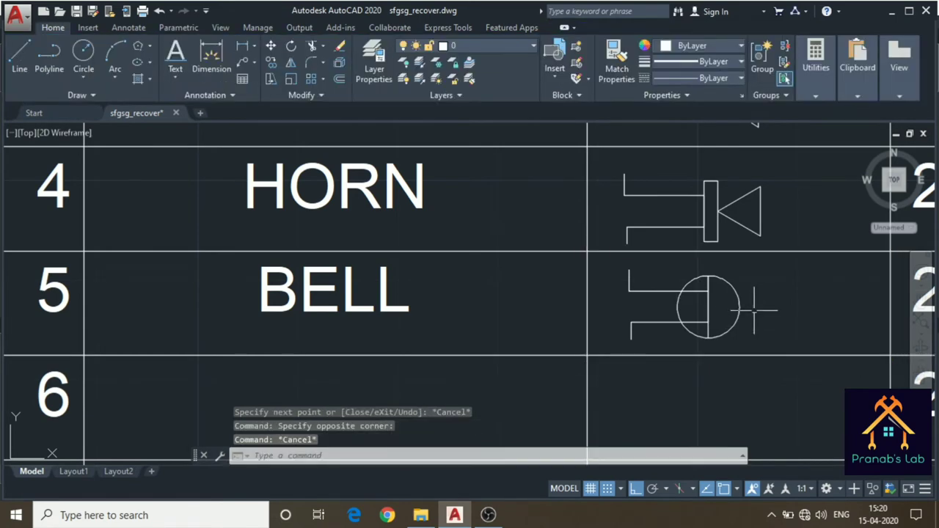
pyautogui.click(730, 305)
pyautogui.click(709, 296)
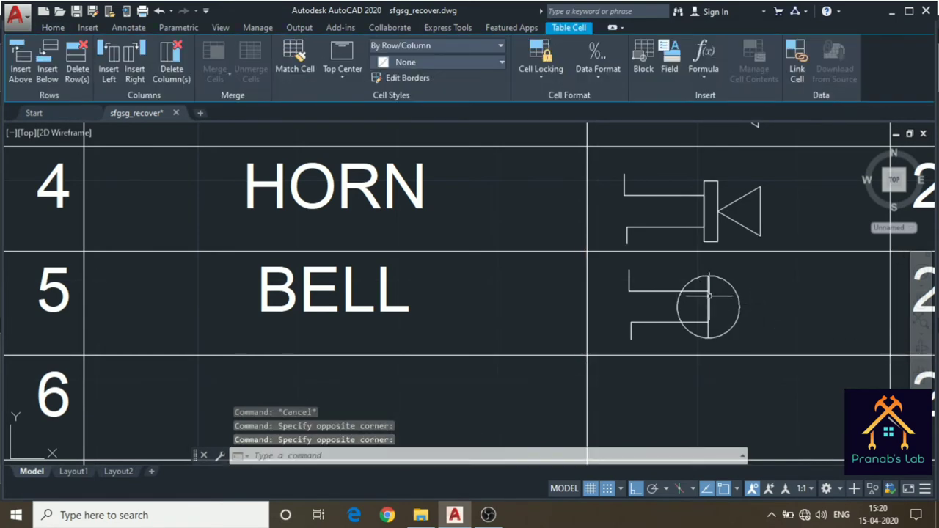
pyautogui.click(708, 295)
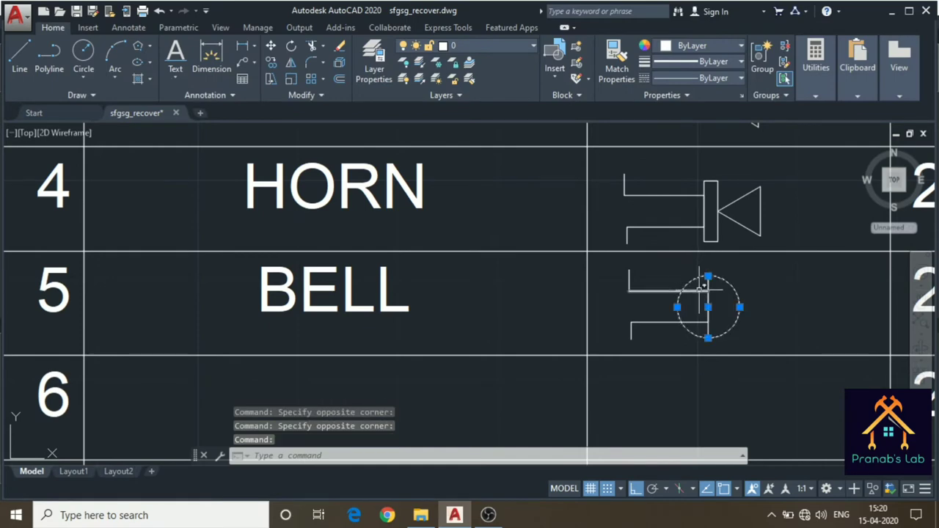
pyautogui.click(700, 291)
pyautogui.click(709, 286)
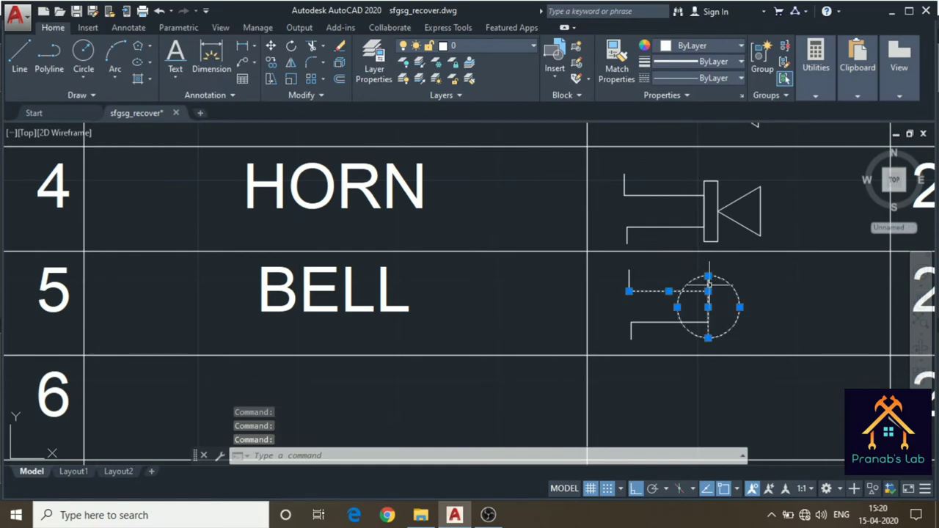
pyautogui.click(695, 321)
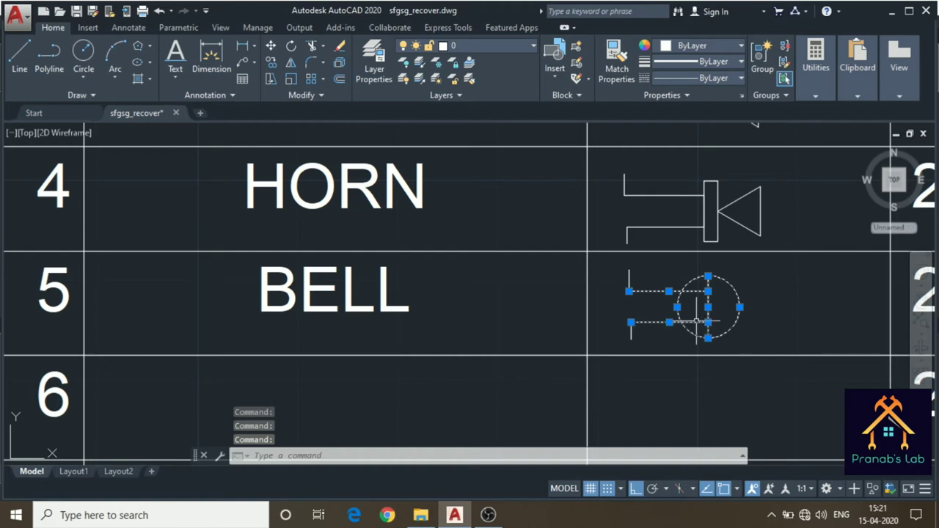
pyautogui.click(311, 47)
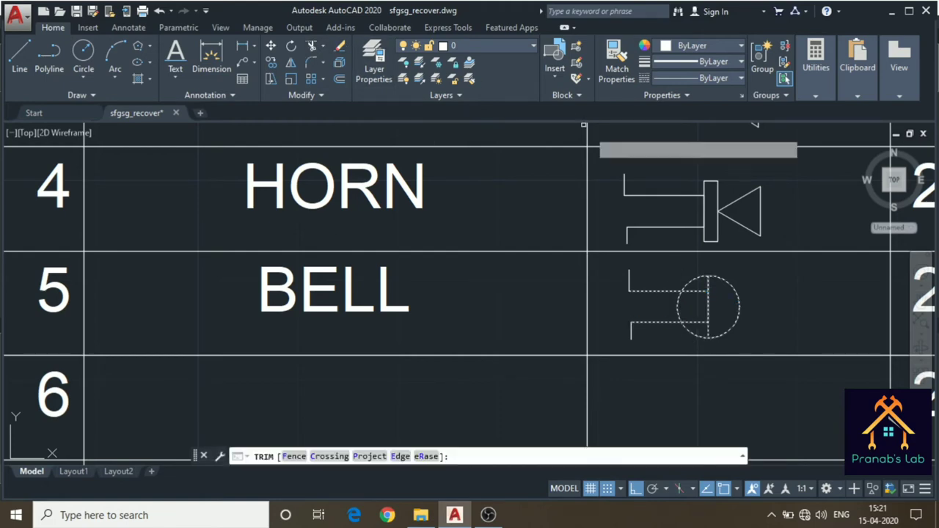
pyautogui.click(678, 302)
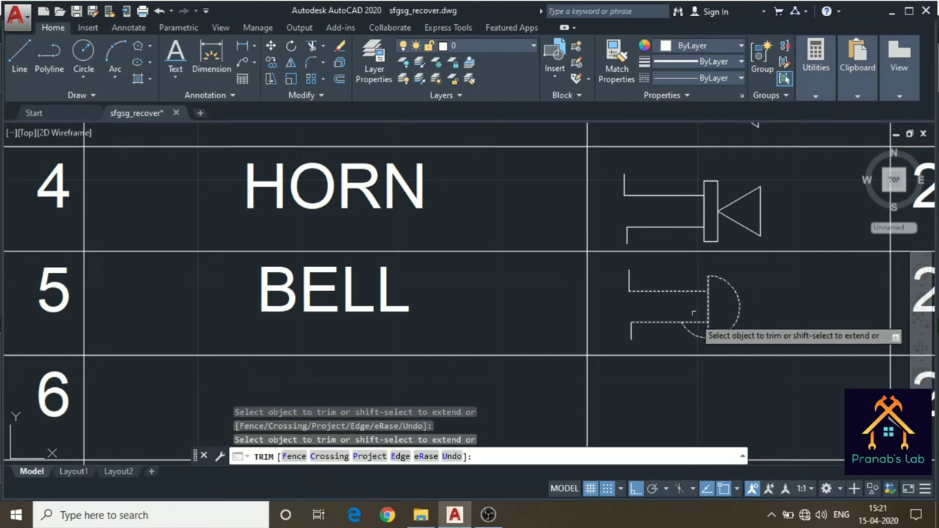
pyautogui.press('Escape')
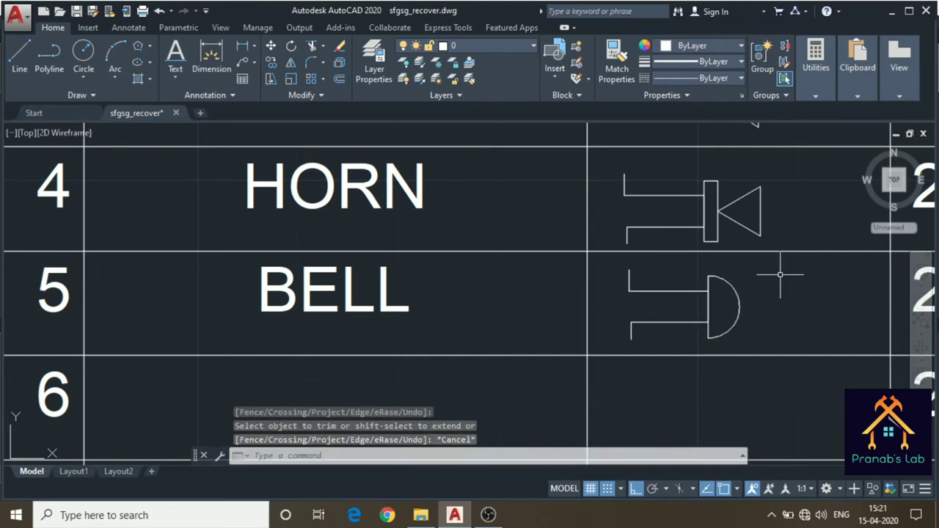
pyautogui.scroll(-2, 741, 300)
# - Type IMPEDANCE into the empty name cell of legend row 6
pyautogui.moveTo(710, 353); pyautogui.dragTo(757, 281, button='middle')
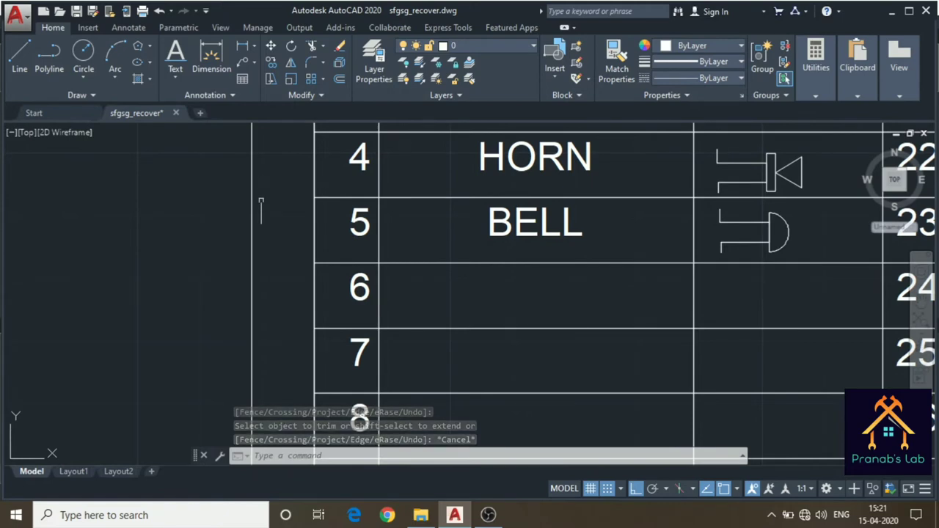
pyautogui.click(423, 306)
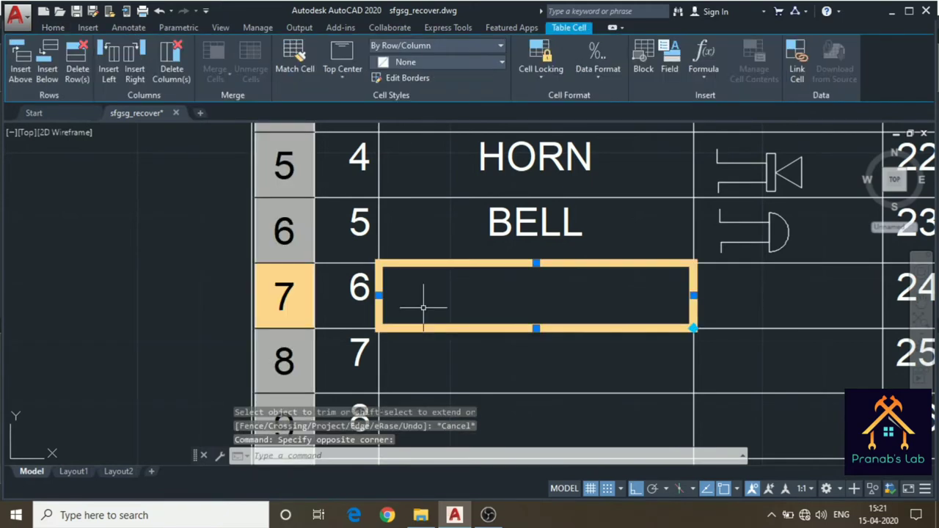
pyautogui.press('Escape')
pyautogui.doubleClick(424, 308)
pyautogui.write('IMPEDANC')
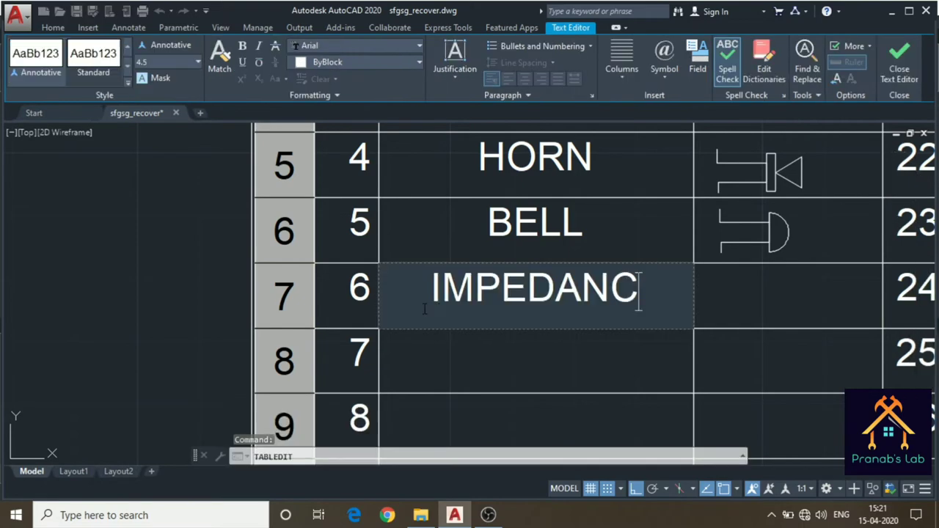
pyautogui.write('E')
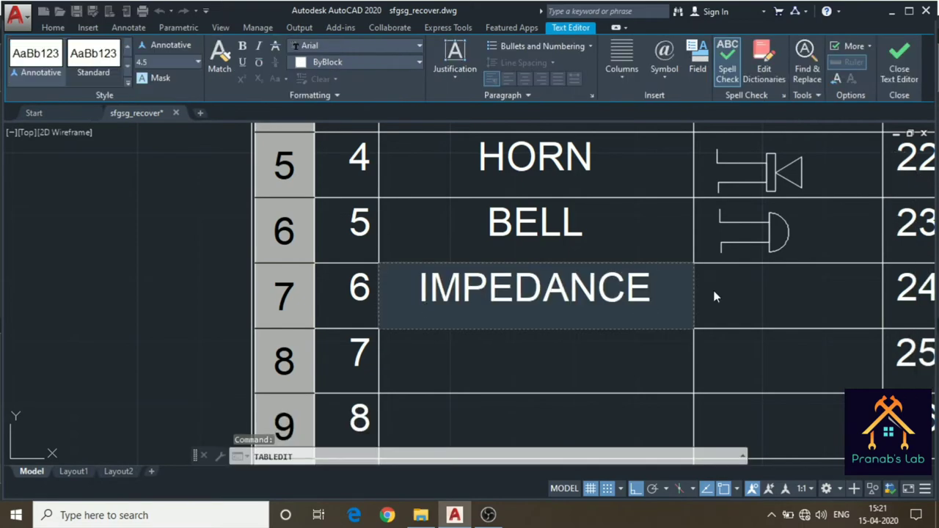
pyautogui.click(714, 293)
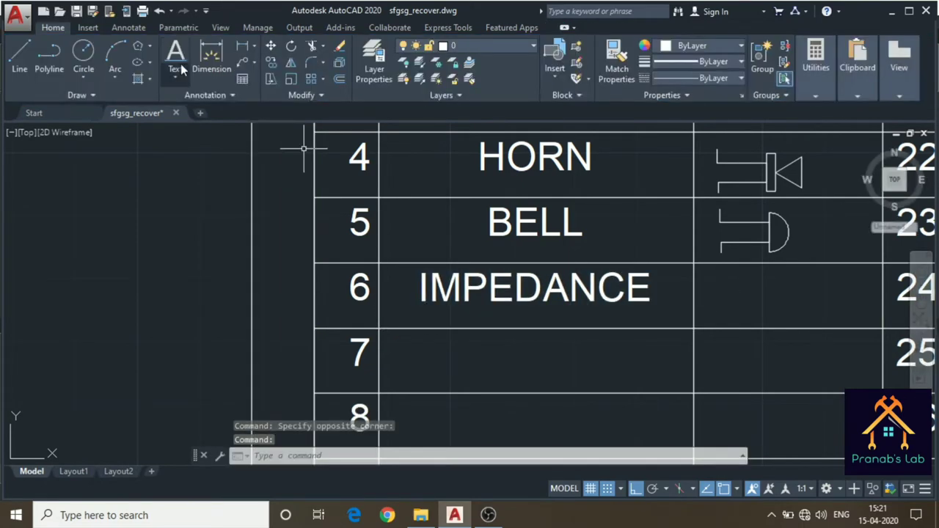
pyautogui.moveTo(367, 220); pyautogui.dragTo(293, 356, button='middle')
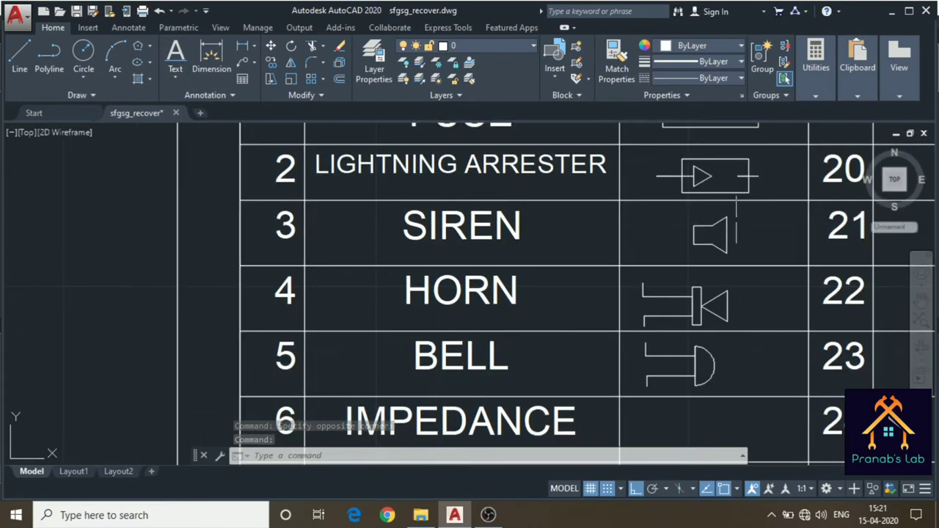
pyautogui.moveTo(470, 257); pyautogui.dragTo(474, 360, button='middle')
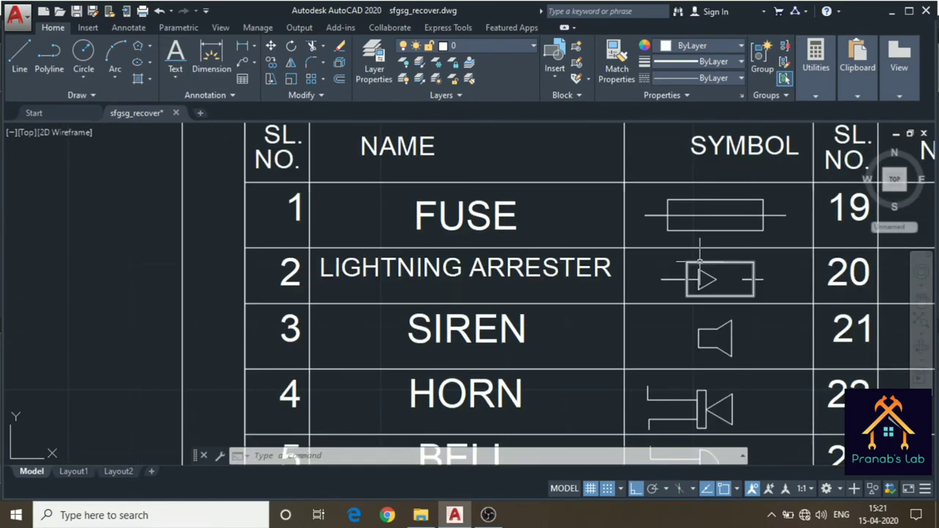
# - Select the fuse symbol's horizontal line and rectangle and copy them
pyautogui.click(636, 188)
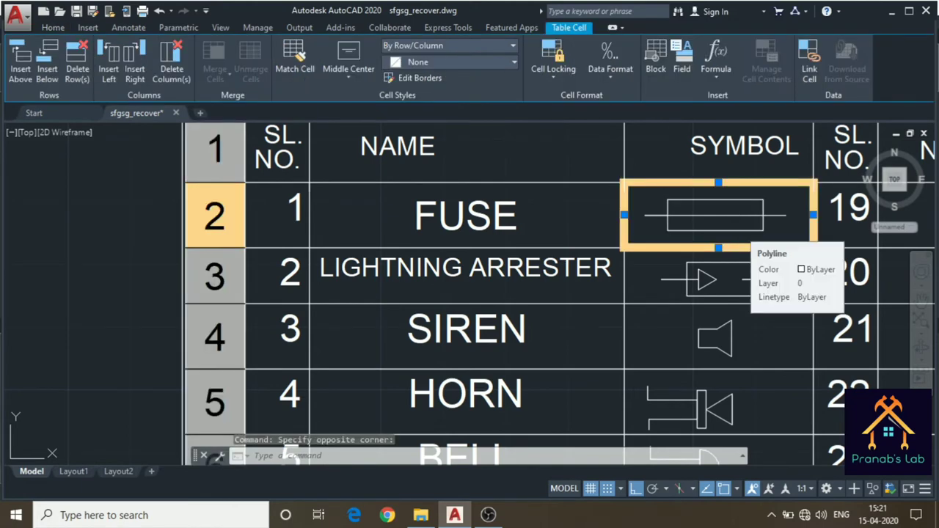
pyautogui.click(744, 234)
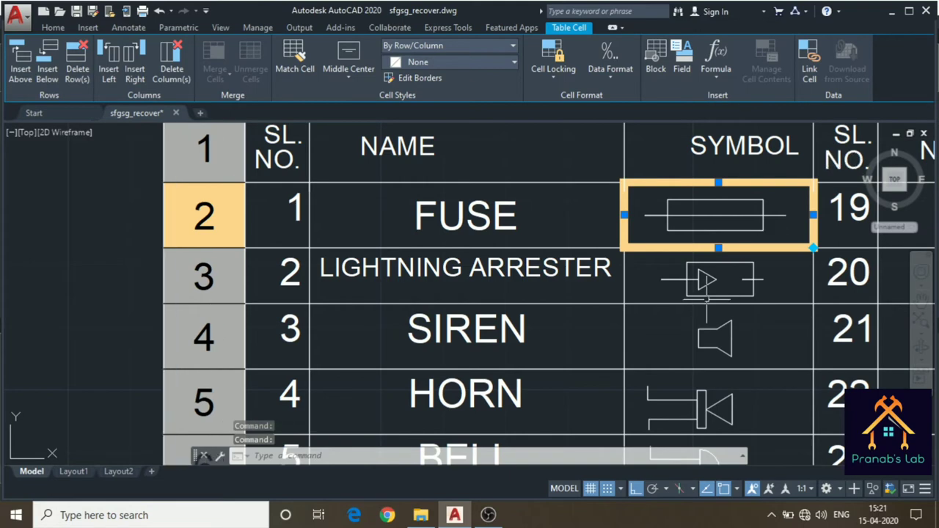
pyautogui.hotkey('ctrl', 'z')
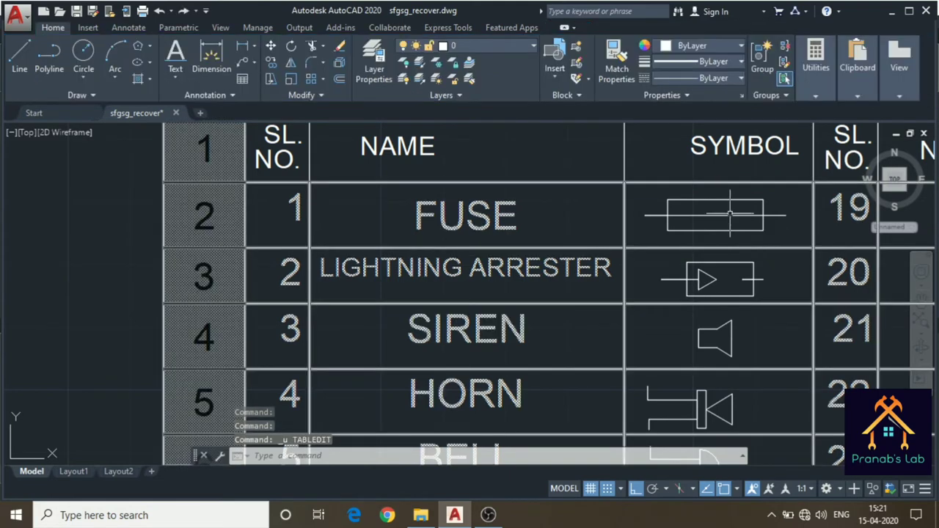
pyautogui.click(743, 242)
pyautogui.click(730, 226)
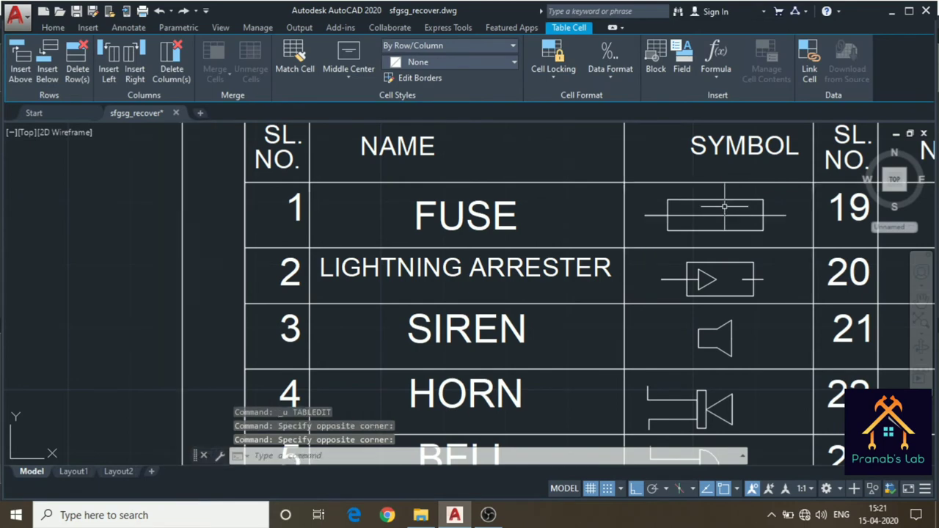
pyautogui.click(724, 199)
pyautogui.click(724, 217)
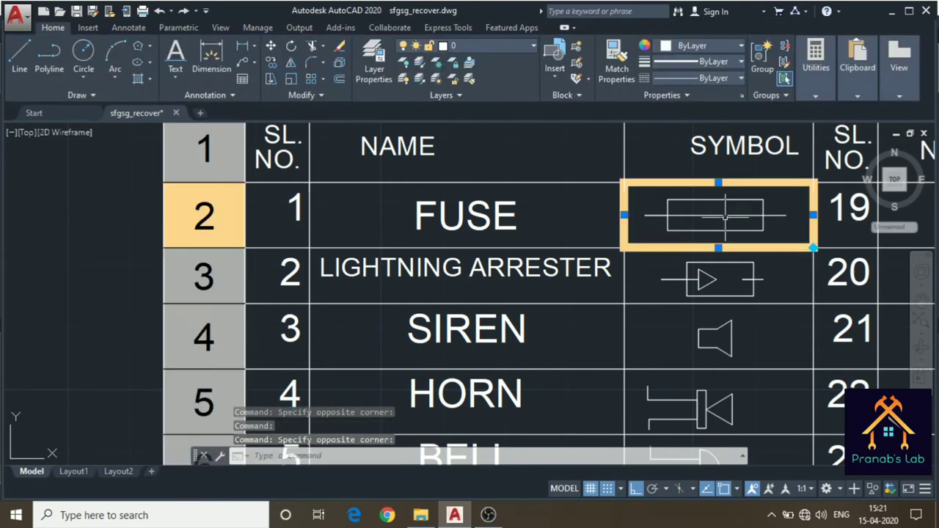
pyautogui.click(724, 215)
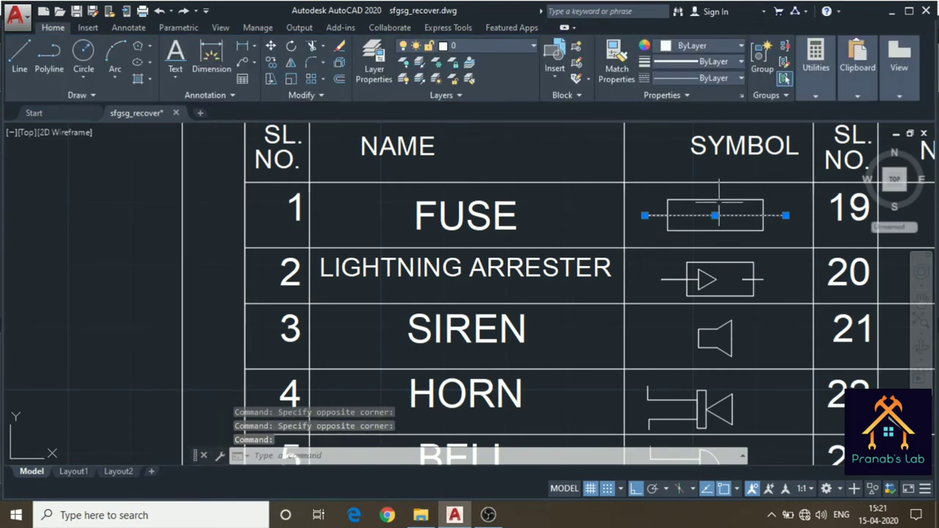
pyautogui.click(724, 200)
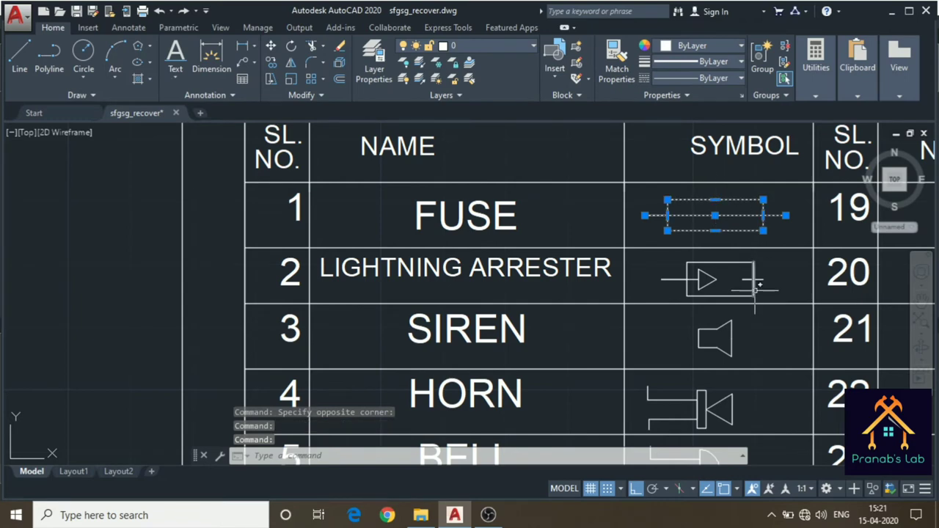
pyautogui.hotkey('ctrl', 'c')
# - Paste the fuse copy into the IMPEDANCE symbol cell and erase its through-line
pyautogui.hotkey('ctrl', 'v')
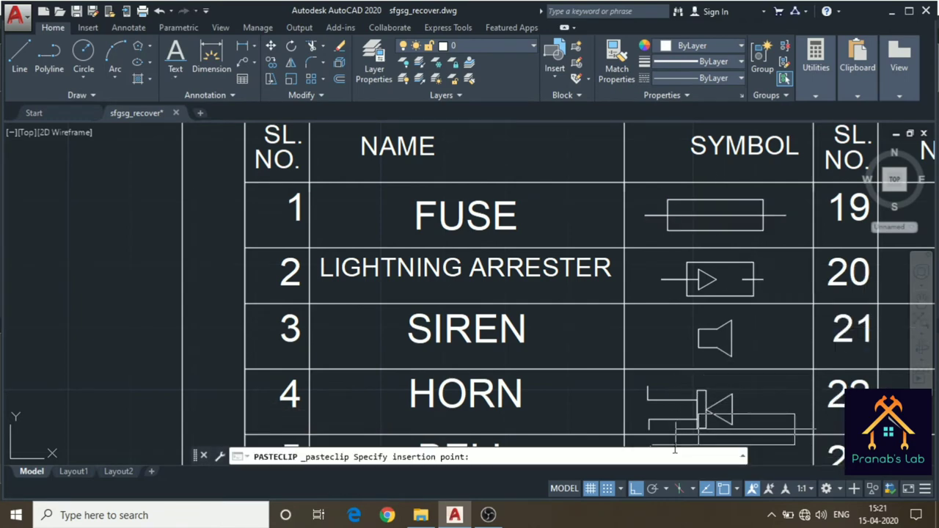
pyautogui.moveTo(674, 423); pyautogui.dragTo(678, 192, button='middle')
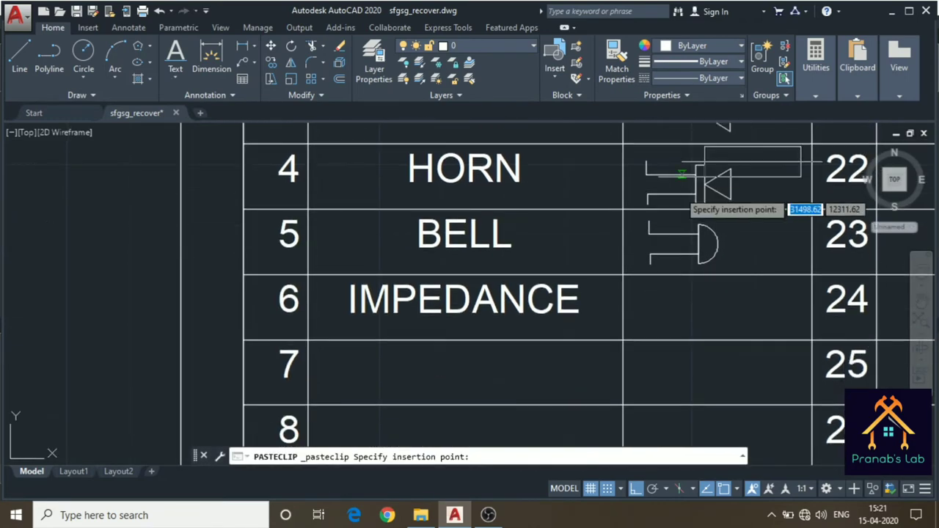
pyautogui.click(651, 319)
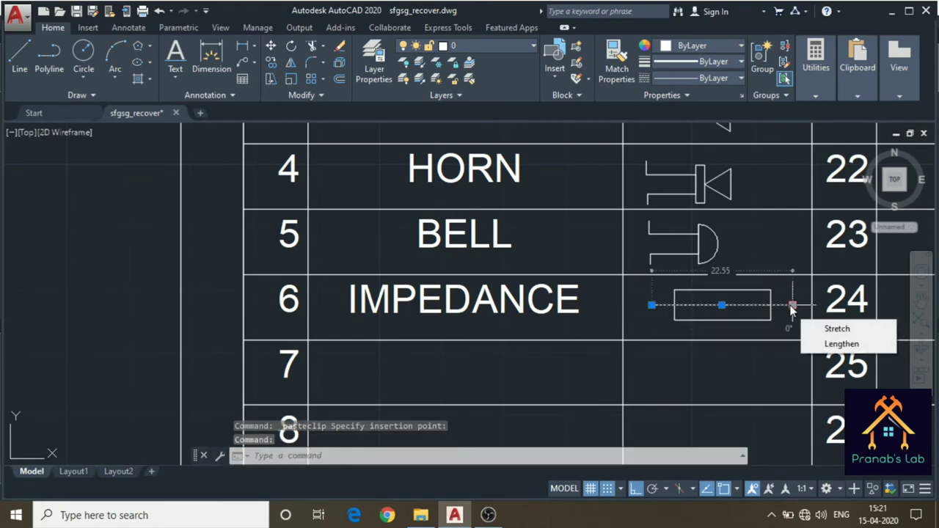
pyautogui.press('Delete')
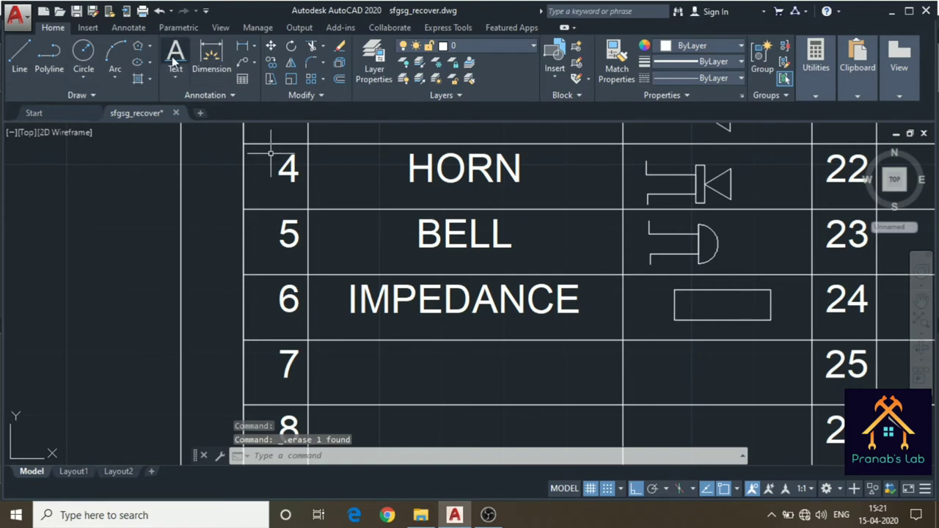
pyautogui.click(178, 80)
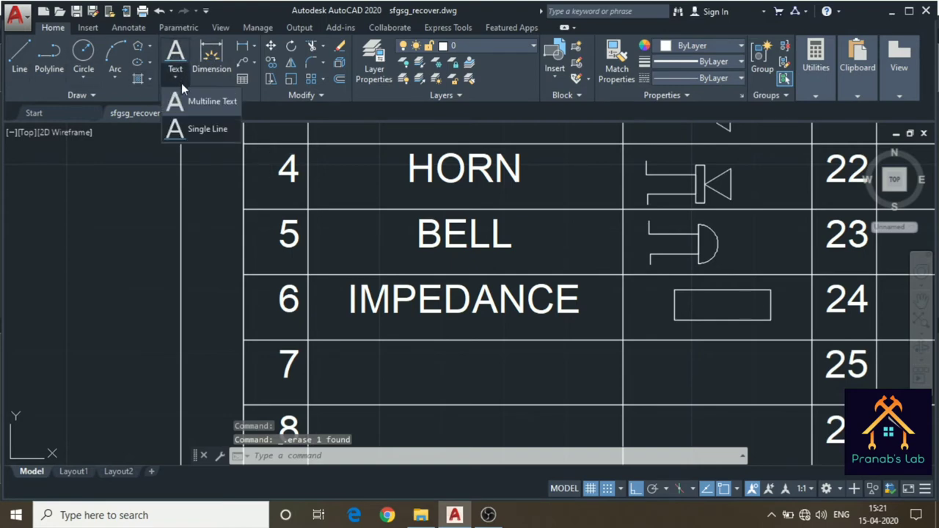
pyautogui.click(197, 129)
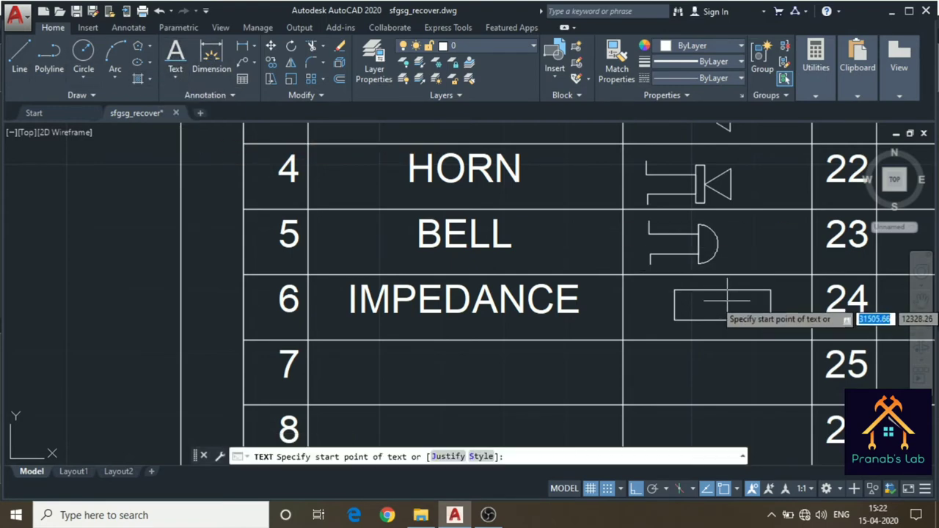
# - Start a single-line text inside the rectangle, then abandon the attempt
pyautogui.click(704, 303)
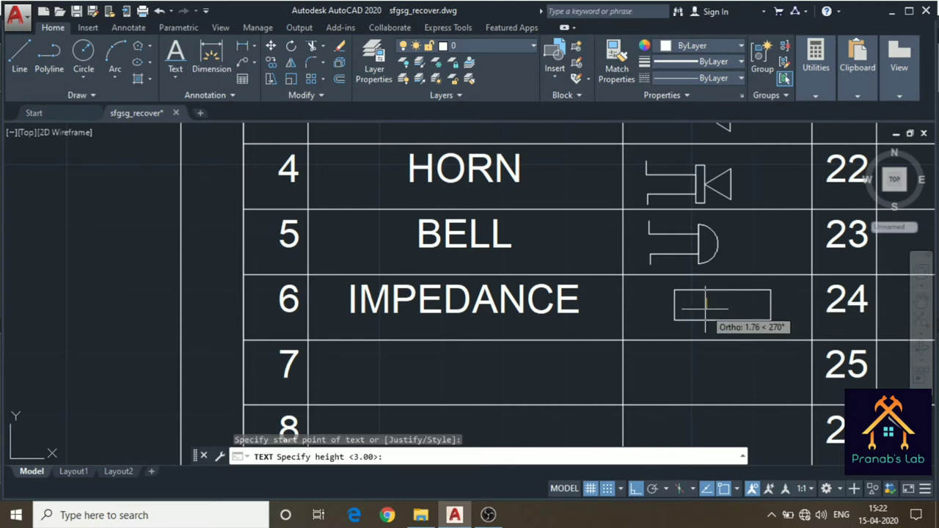
pyautogui.write('1.5')
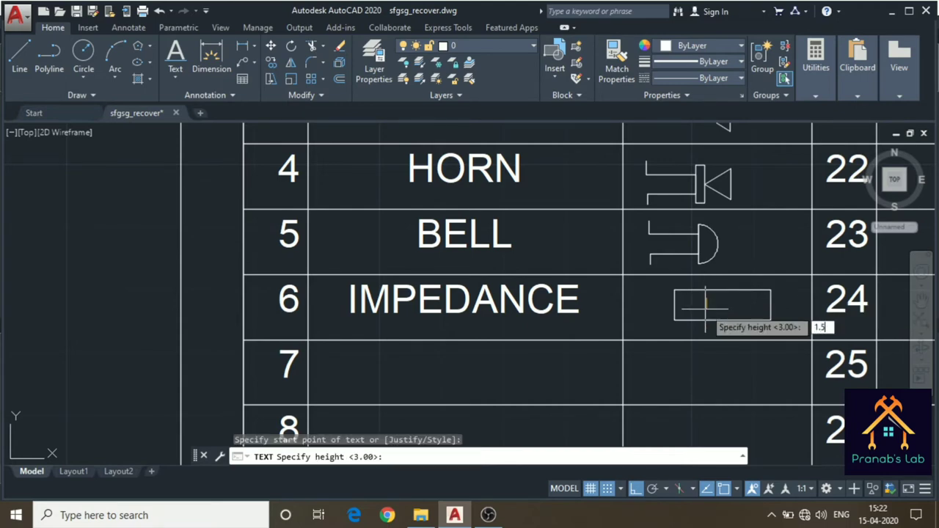
pyautogui.press('Return')
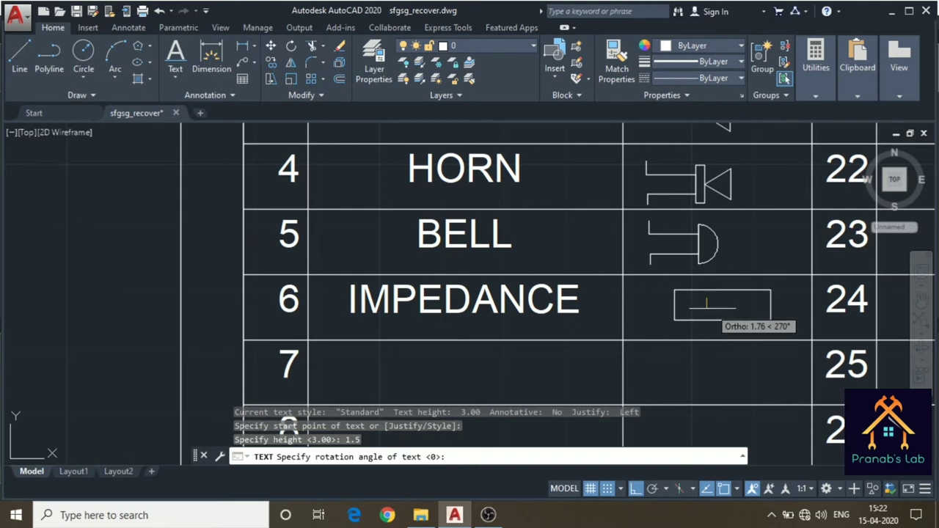
pyautogui.press('Return')
pyautogui.write('Z')
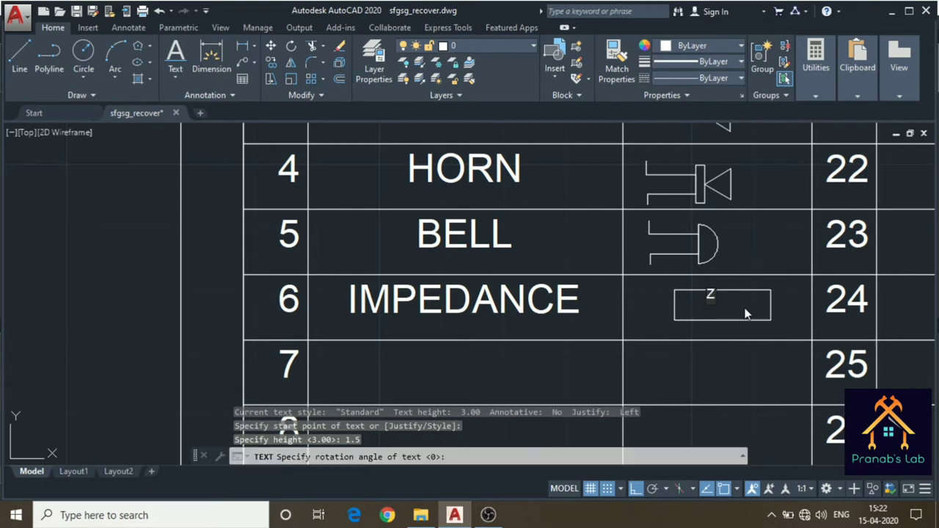
pyautogui.press('Escape')
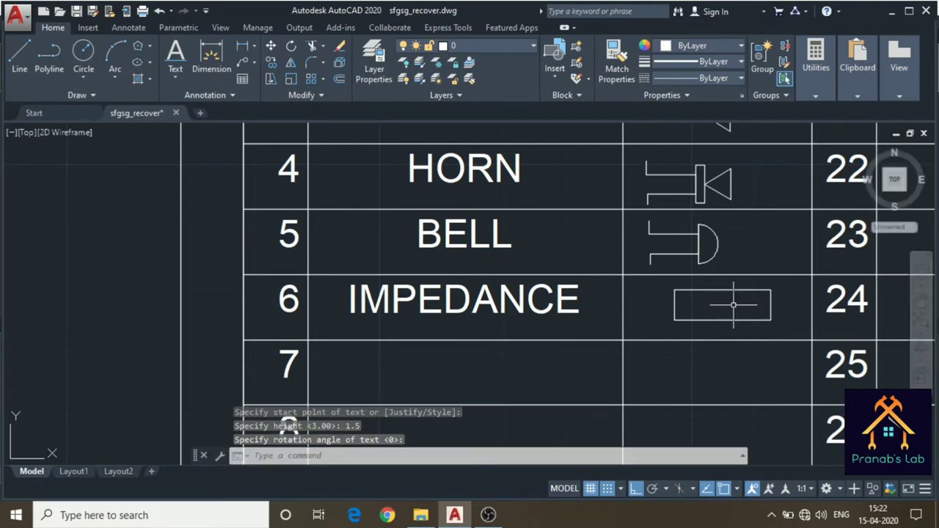
pyautogui.click(732, 304)
pyautogui.click(781, 319)
pyautogui.press('Escape')
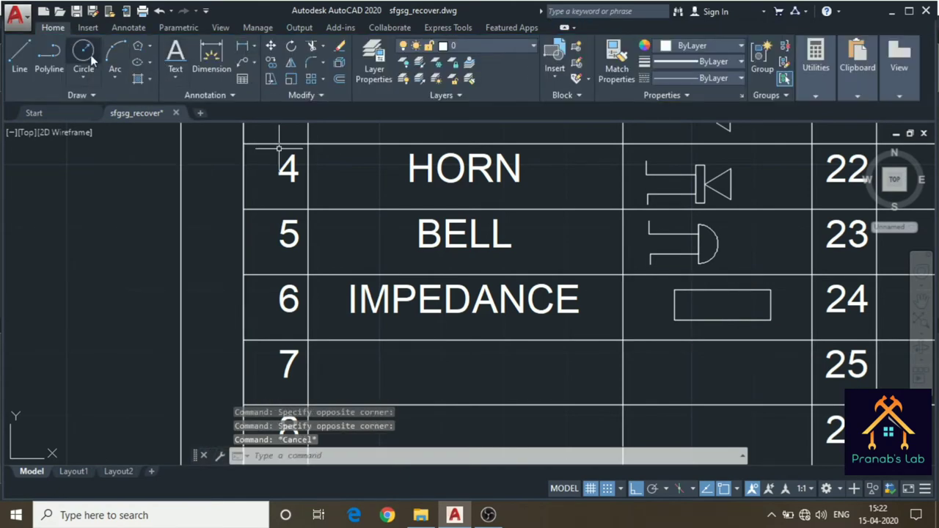
# - Write the letter Z inside the rectangle as single-line text, height 2
pyautogui.click(183, 78)
pyautogui.click(192, 130)
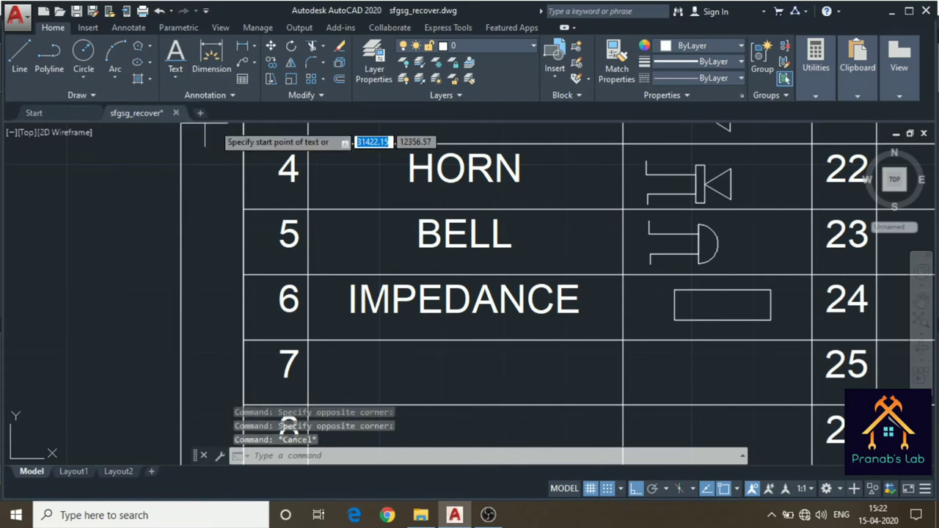
pyautogui.click(691, 299)
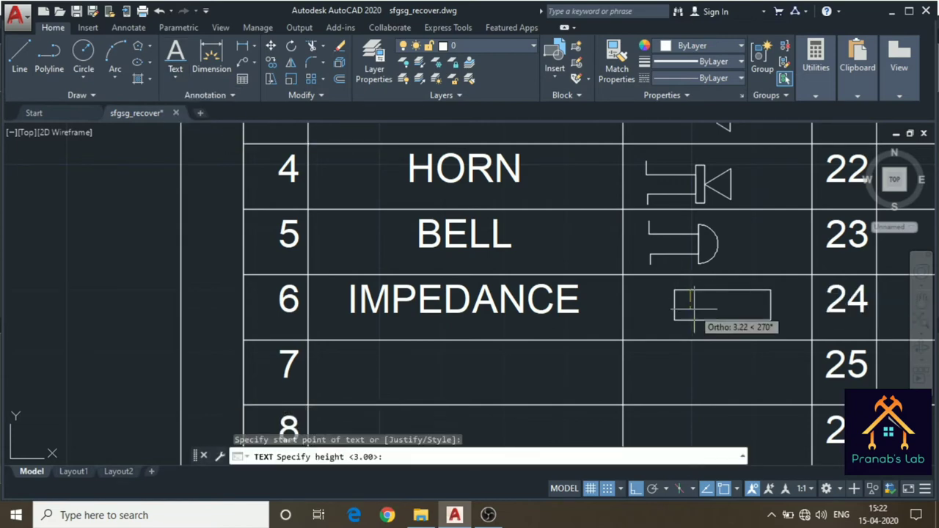
pyautogui.write('2')
pyautogui.press('Return')
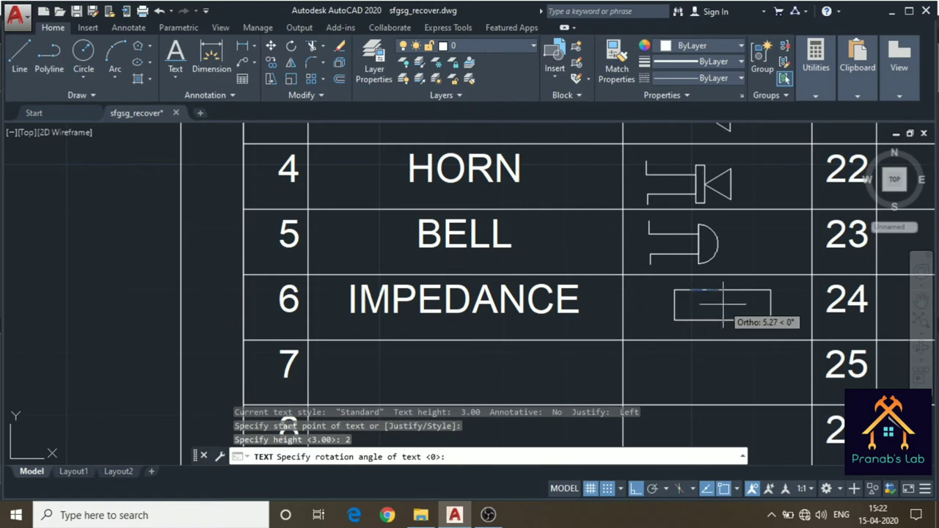
pyautogui.press('Return')
pyautogui.write('Z')
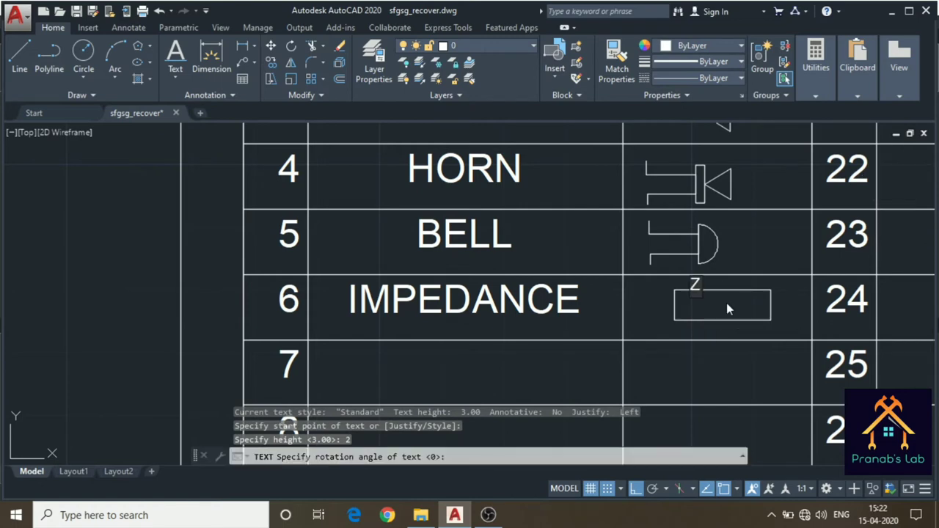
pyautogui.press('Return')
pyautogui.press('Return')
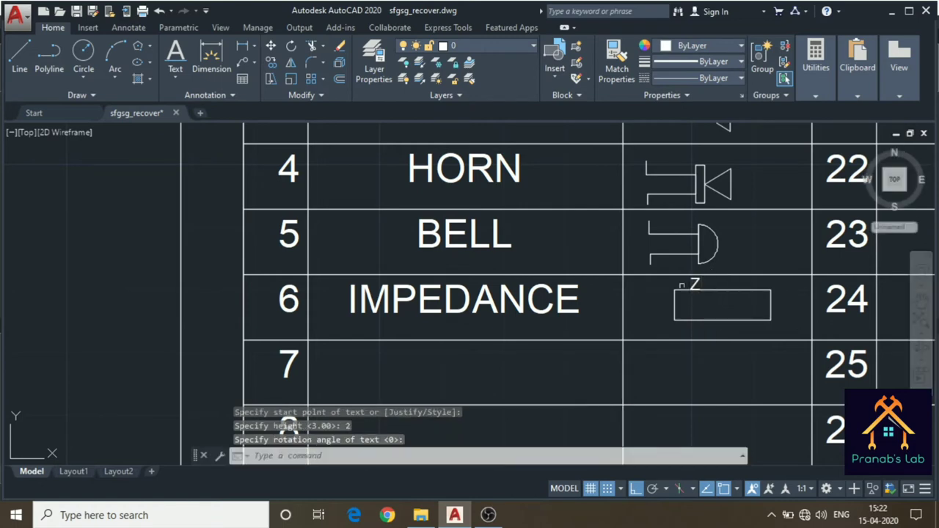
# - Move the Z text to the centre of the rectangle
pyautogui.click(690, 290)
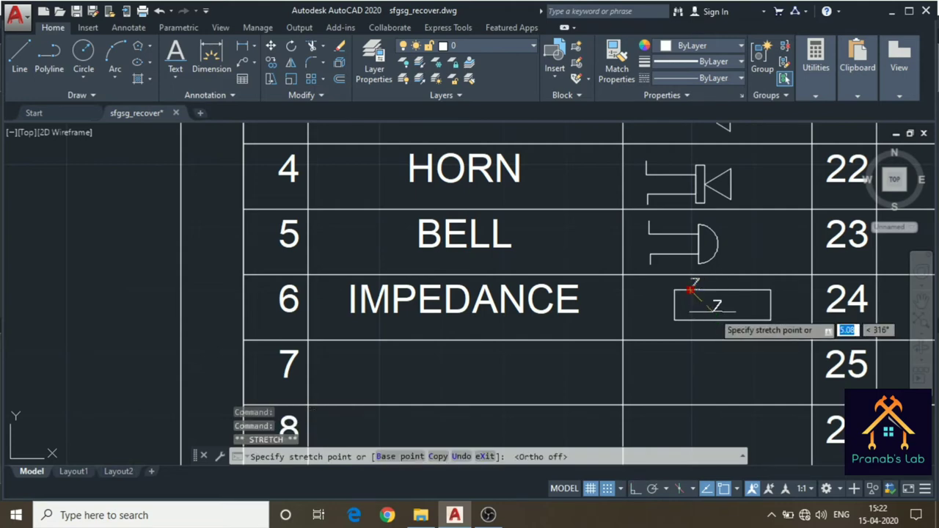
pyautogui.click(716, 310)
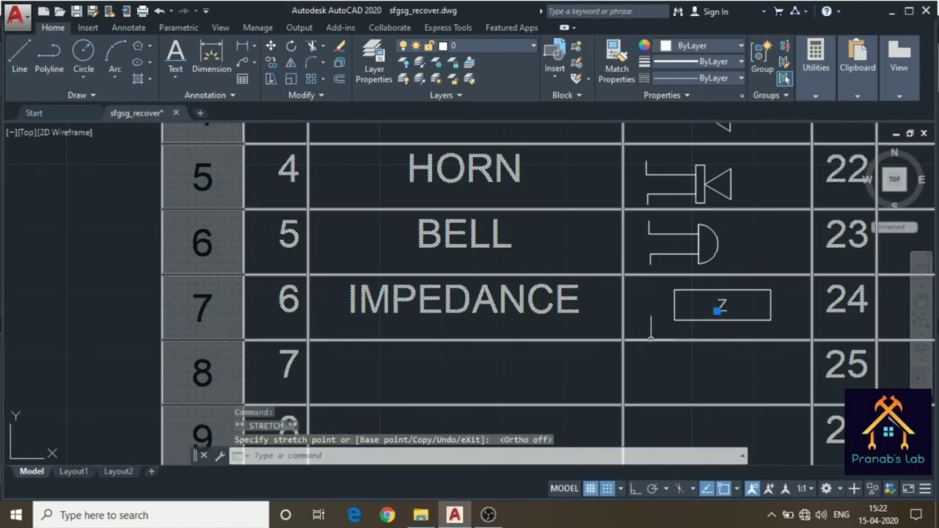
pyautogui.press('Escape')
pyautogui.scroll(2, 696, 308)
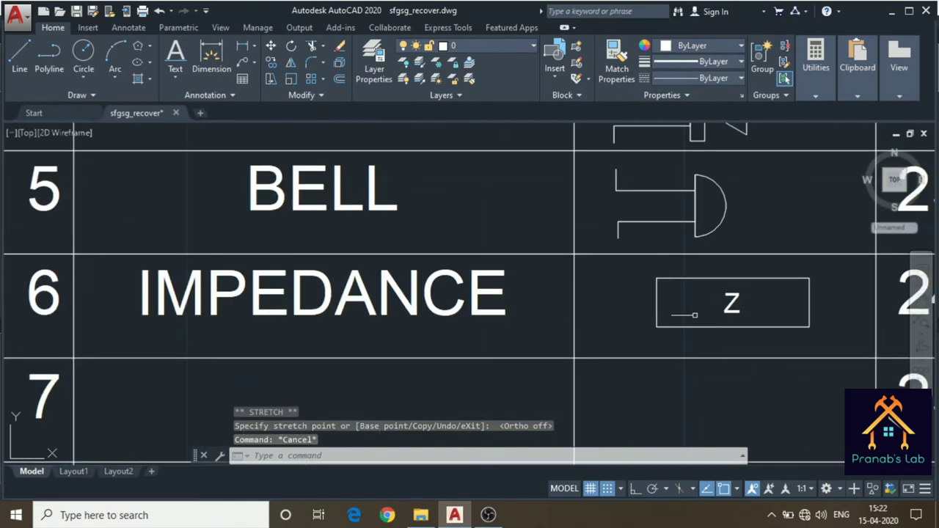
# - Draw a short horizontal lead line off the left edge of the Z box
pyautogui.click(24, 60)
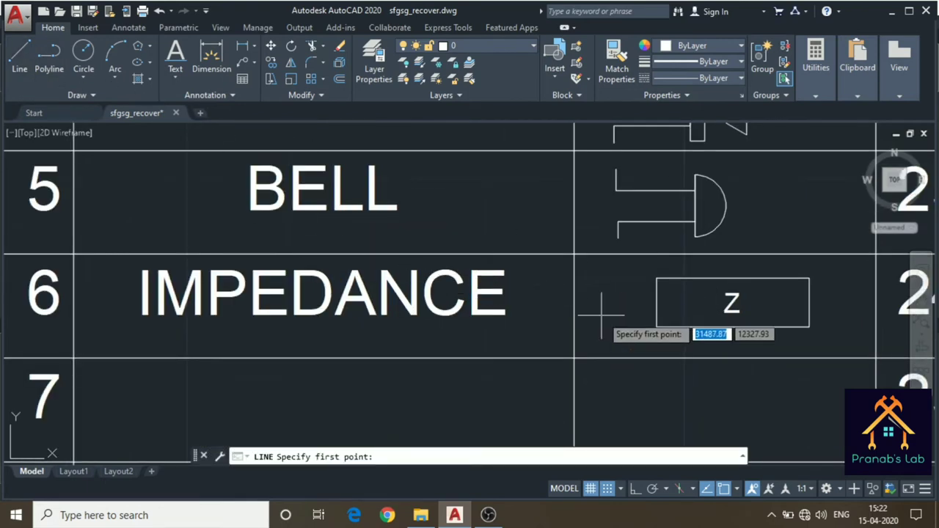
pyautogui.click(657, 302)
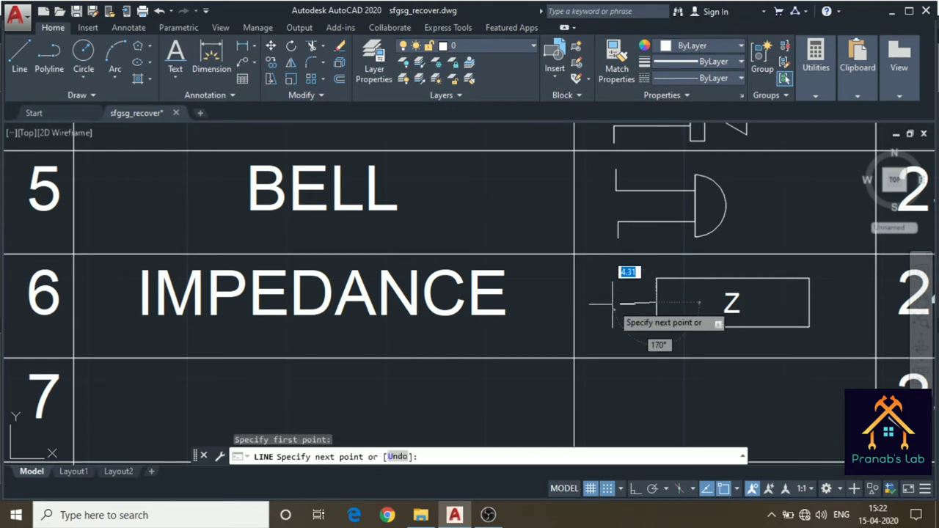
pyautogui.press('F8')
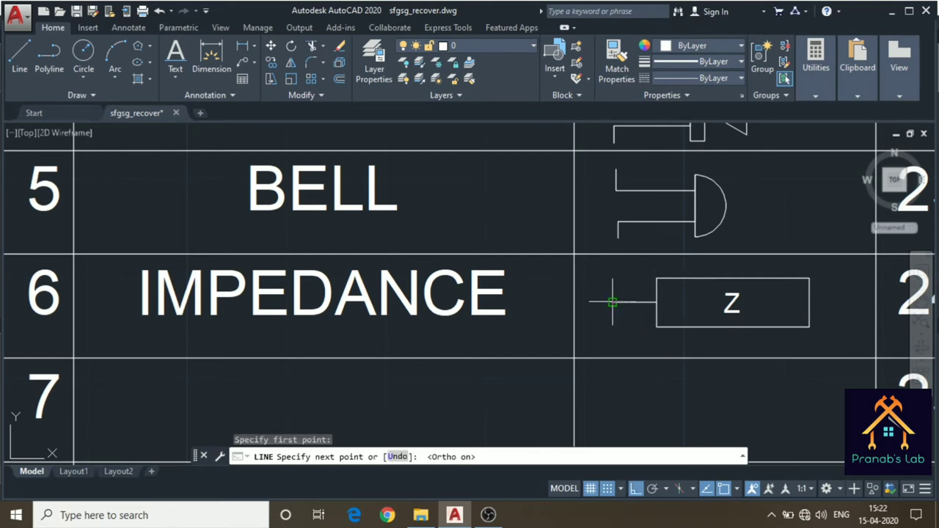
pyautogui.click(615, 302)
pyautogui.press('Escape')
# - Copy that lead line to the right side of the Z box, then view rows 5–10
pyautogui.click(634, 303)
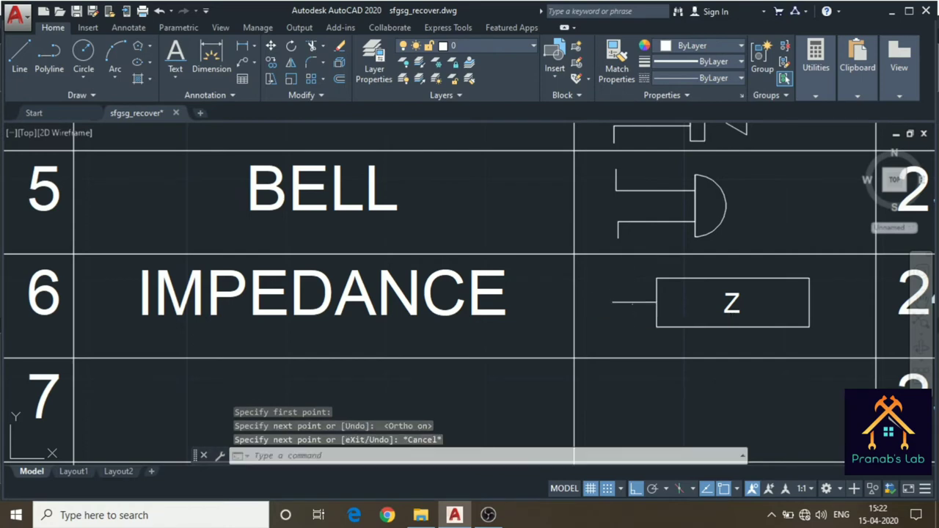
pyautogui.hotkey('ctrl', 'c')
pyautogui.hotkey('ctrl', 'v')
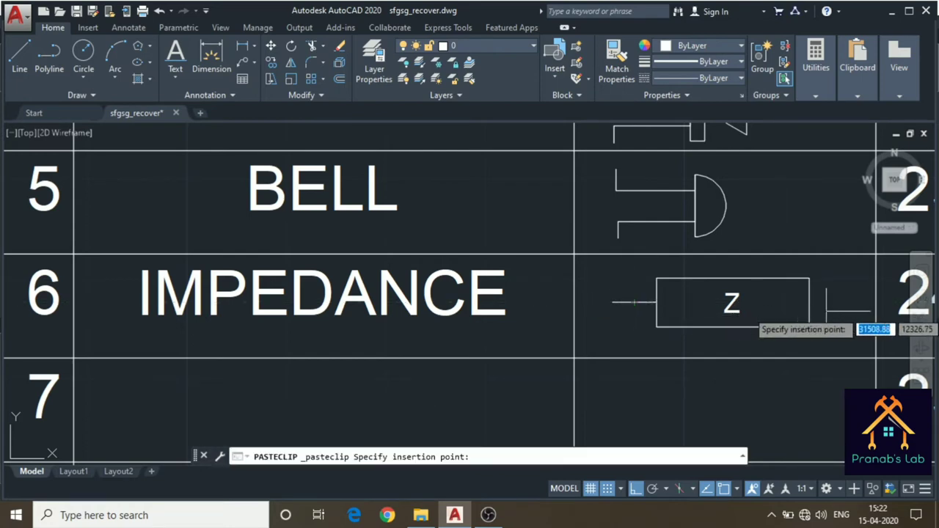
pyautogui.click(809, 303)
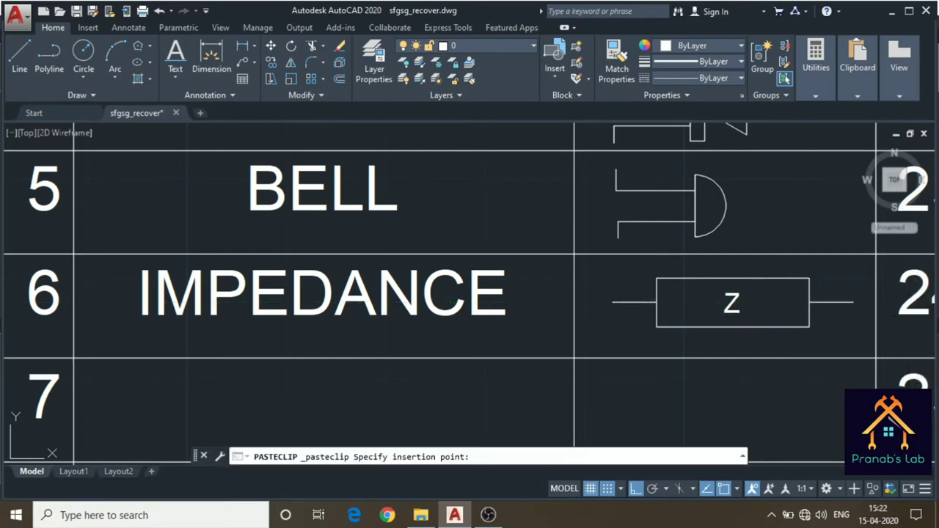
pyautogui.scroll(-2, 773, 351)
pyautogui.moveTo(773, 351); pyautogui.dragTo(779, 235, button='middle')
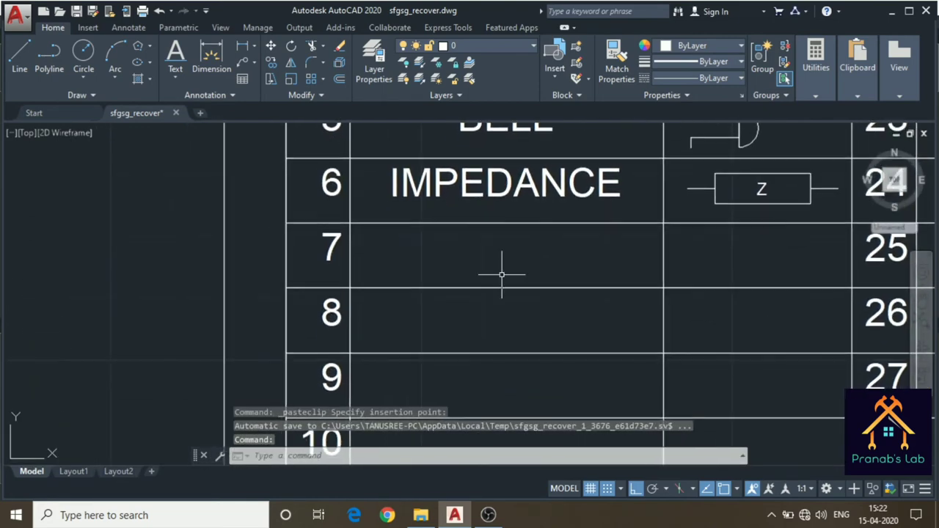
pyautogui.moveTo(503, 272); pyautogui.dragTo(568, 279, button='middle')
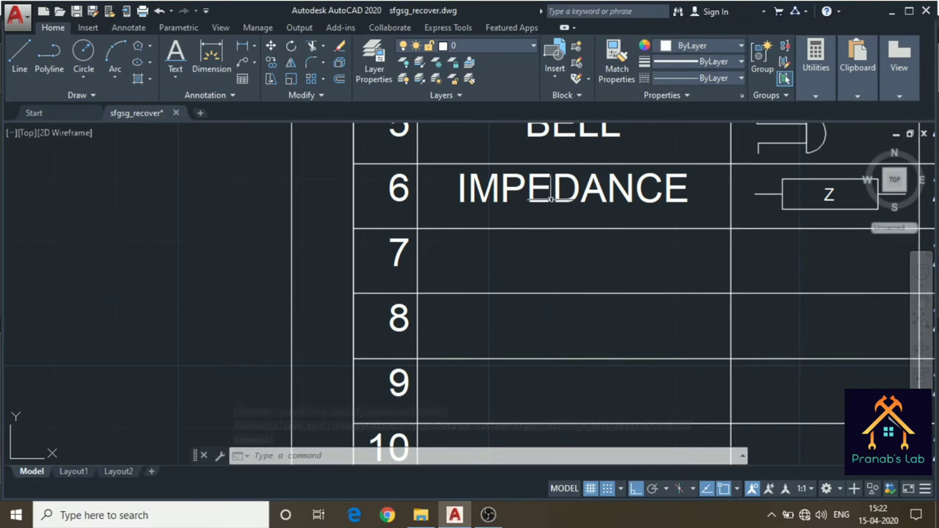
# - Enter RESISTOR in the row 7 name cell
pyautogui.click(564, 264)
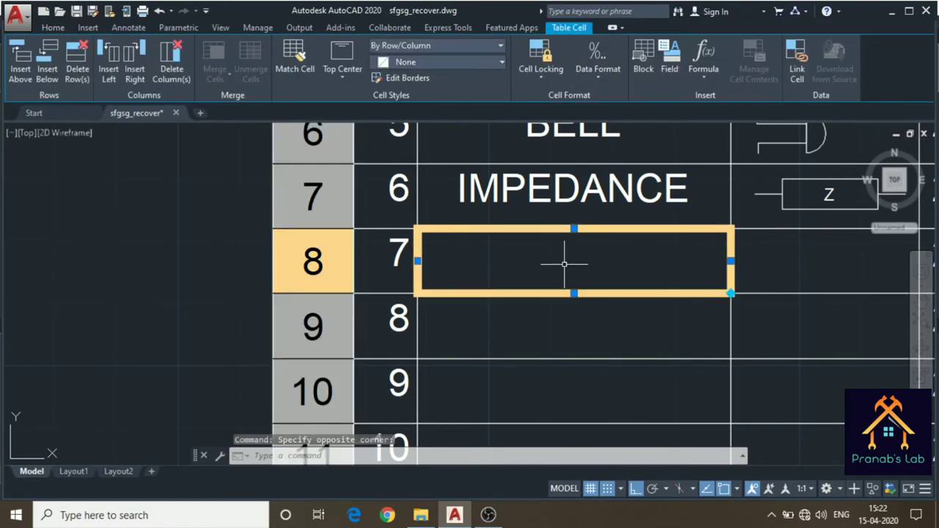
pyautogui.press('Escape')
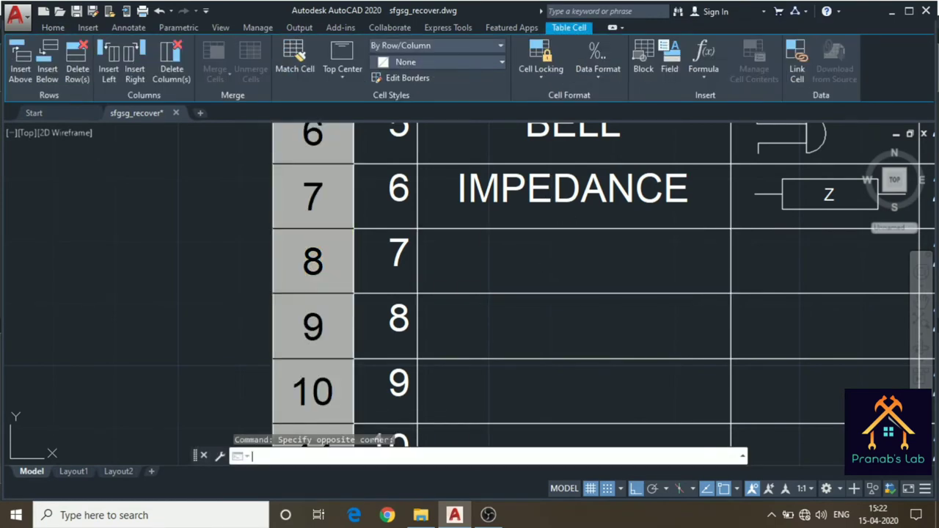
pyautogui.doubleClick(566, 264)
pyautogui.write('RESISTOR')
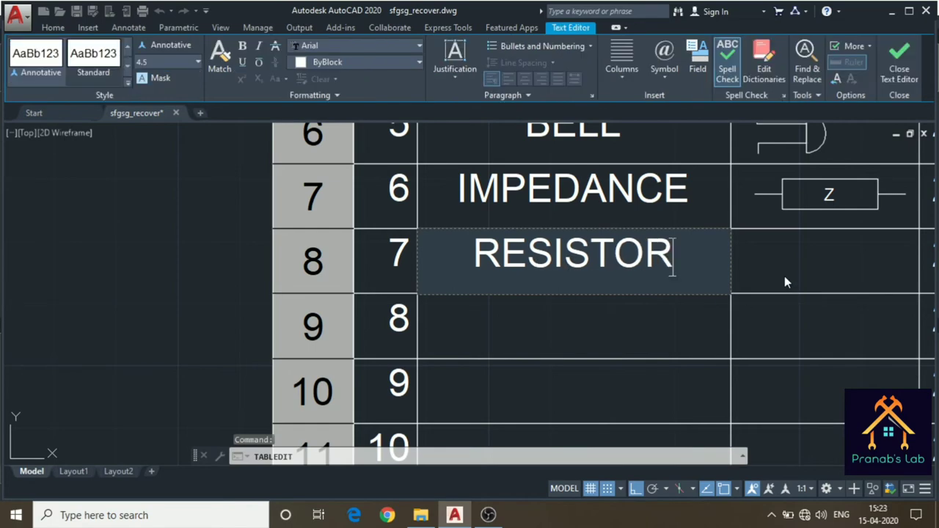
pyautogui.click(785, 282)
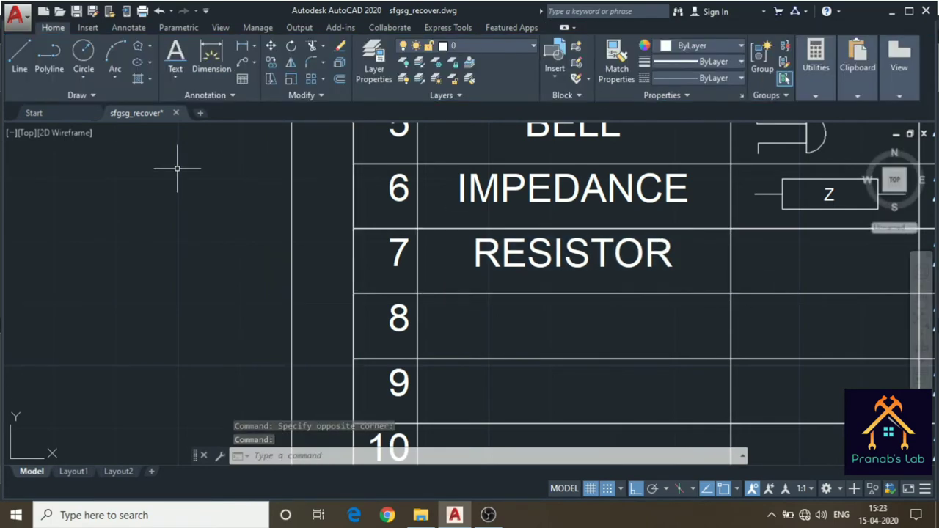
# - Select the impedance symbol's leads and box and paste a copy into row 7
pyautogui.click(795, 213)
pyautogui.click(770, 195)
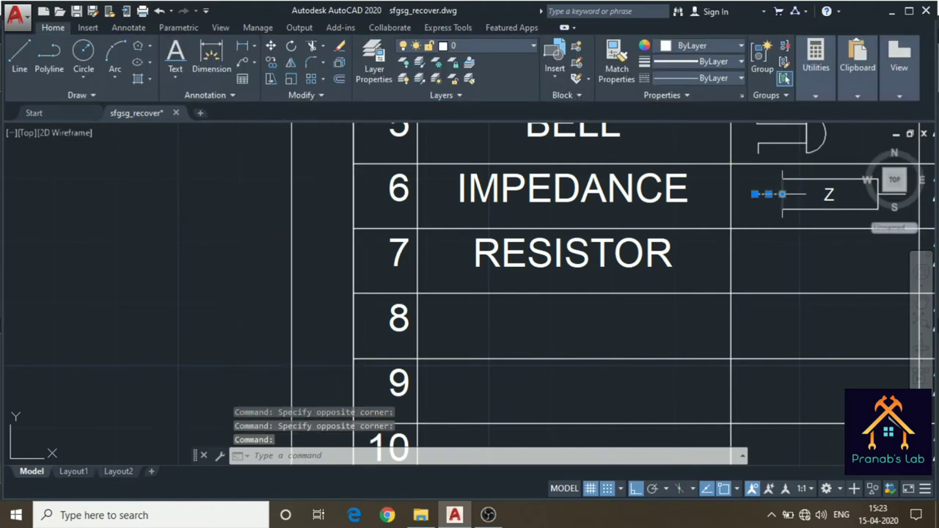
pyautogui.click(783, 193)
pyautogui.moveTo(807, 193); pyautogui.dragTo(695, 197, button='middle')
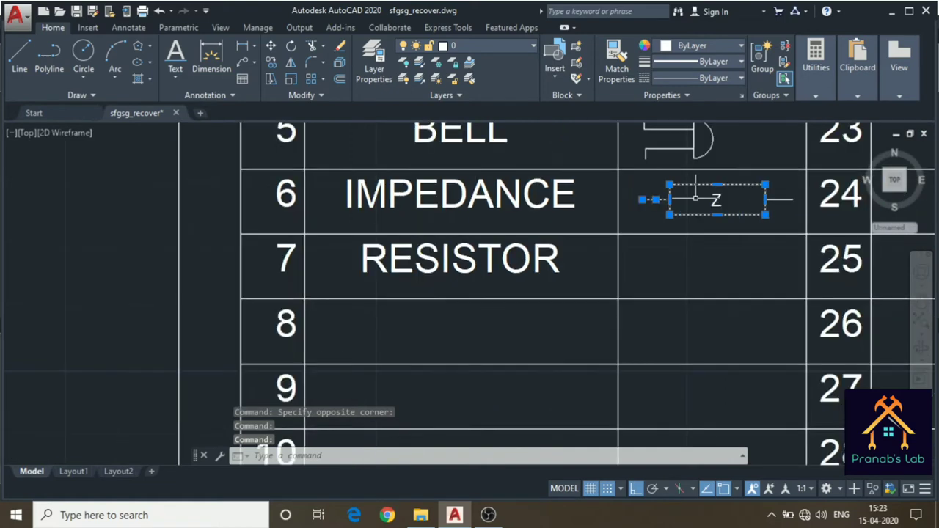
pyautogui.click(780, 198)
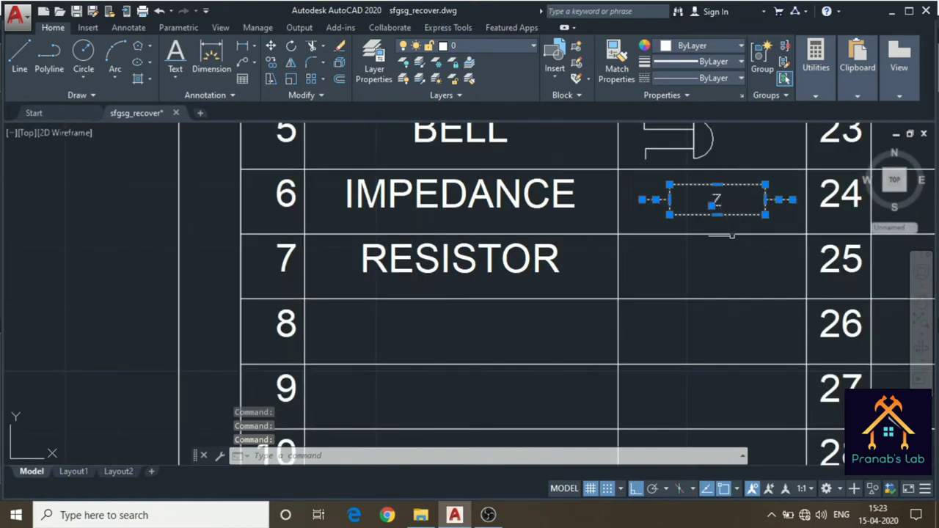
pyautogui.hotkey('ctrl', 'v')
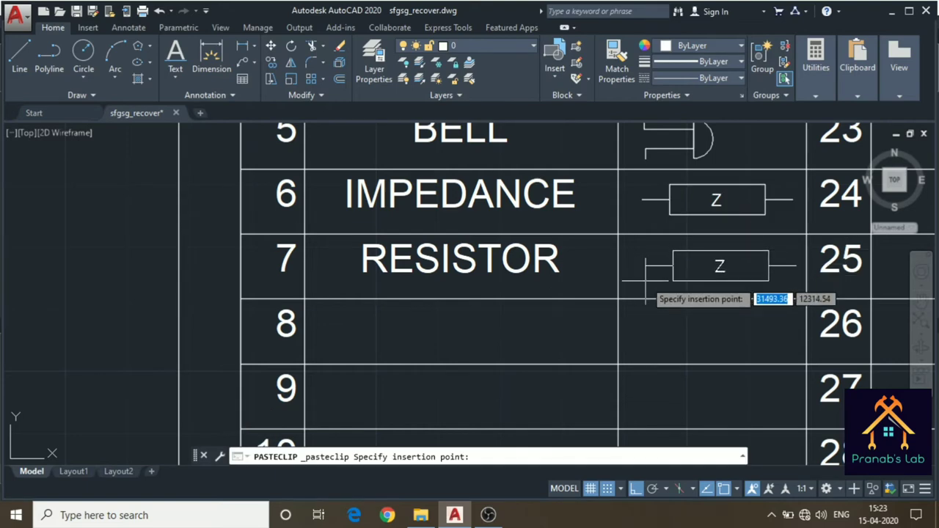
pyautogui.click(645, 281)
# - Change the copied symbol's label from Z to R
pyautogui.click(719, 262)
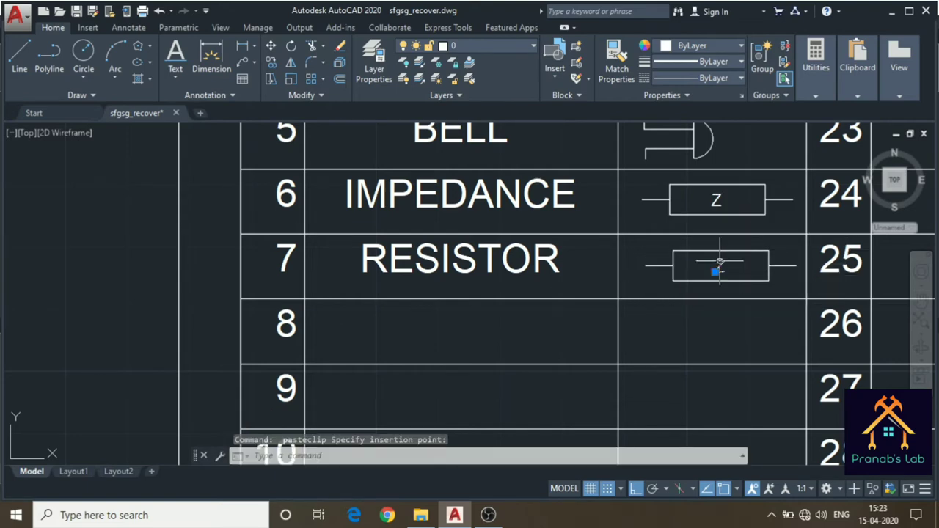
pyautogui.click(720, 264)
pyautogui.doubleClick(721, 267)
pyautogui.write('R')
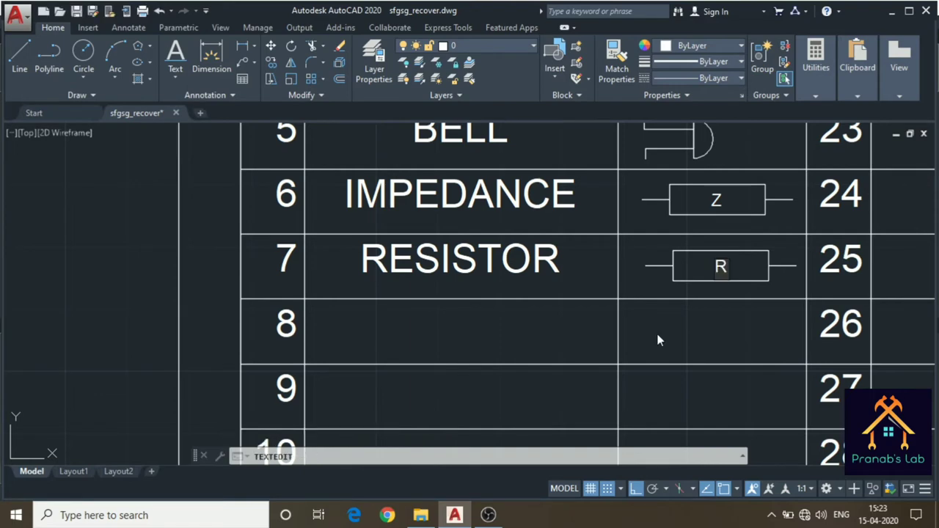
pyautogui.click(658, 340)
pyautogui.press('Escape')
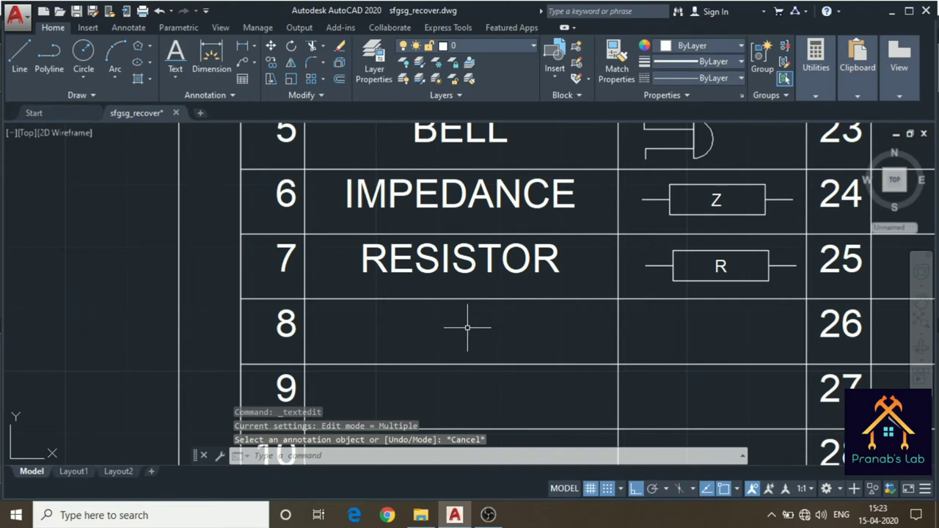
# - Enter INDUCTOR in the row 8 name cell, correcting a typo
pyautogui.click(482, 262)
pyautogui.click(464, 349)
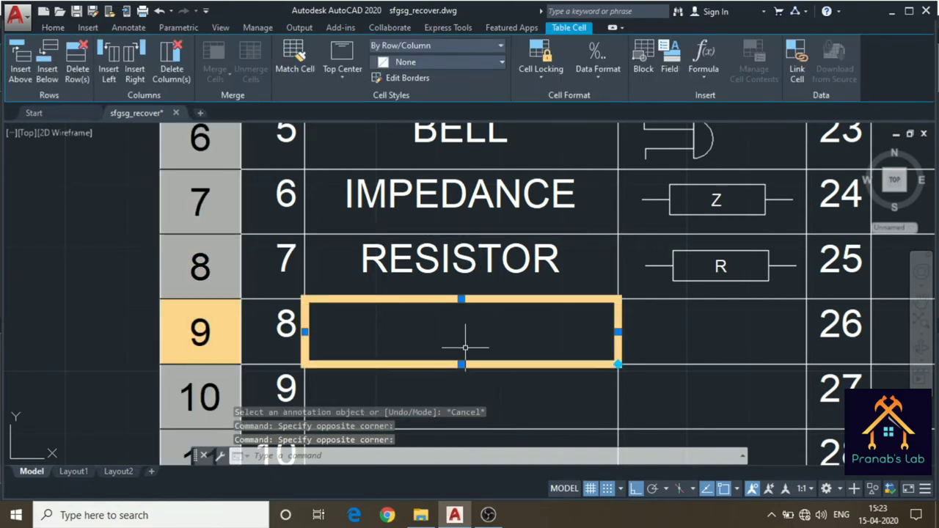
pyautogui.press('Escape')
pyautogui.doubleClick(463, 349)
pyautogui.write('IN')
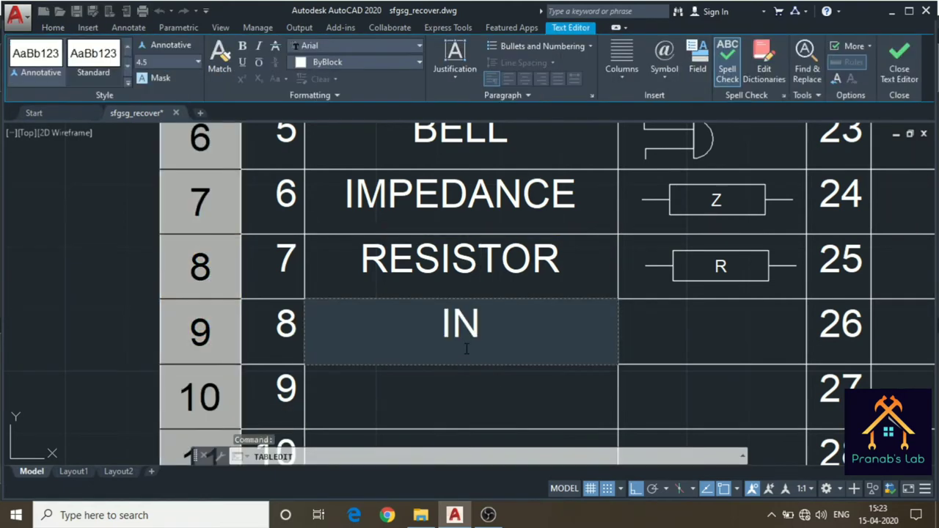
pyautogui.write('DI')
pyautogui.press('BackSpace')
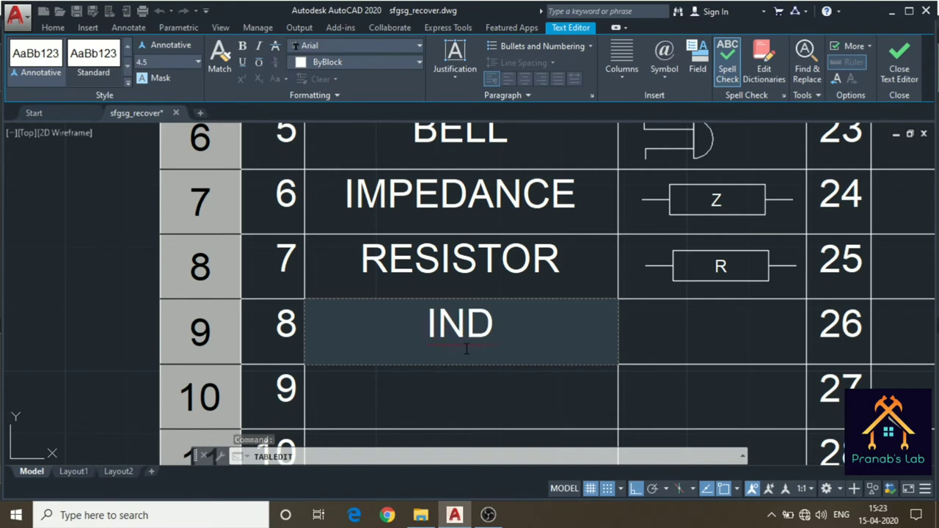
pyautogui.write('UCTOR')
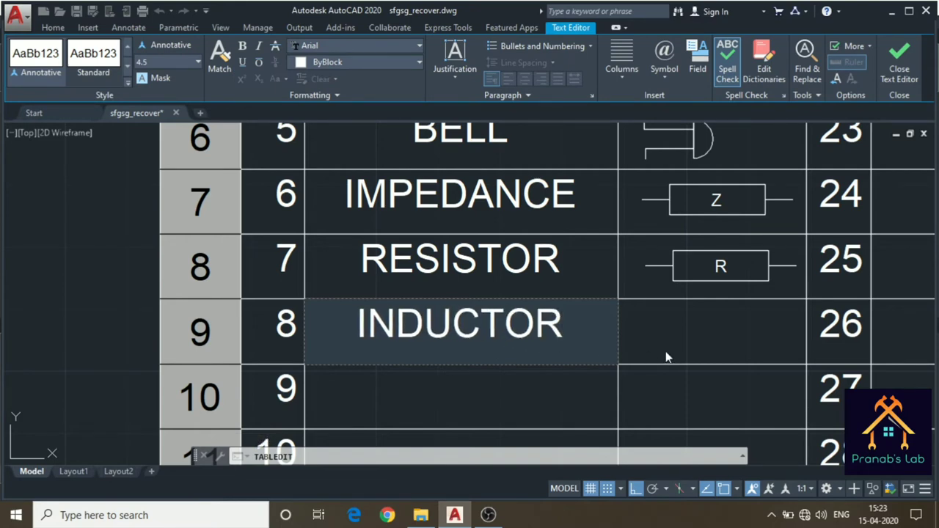
pyautogui.click(693, 279)
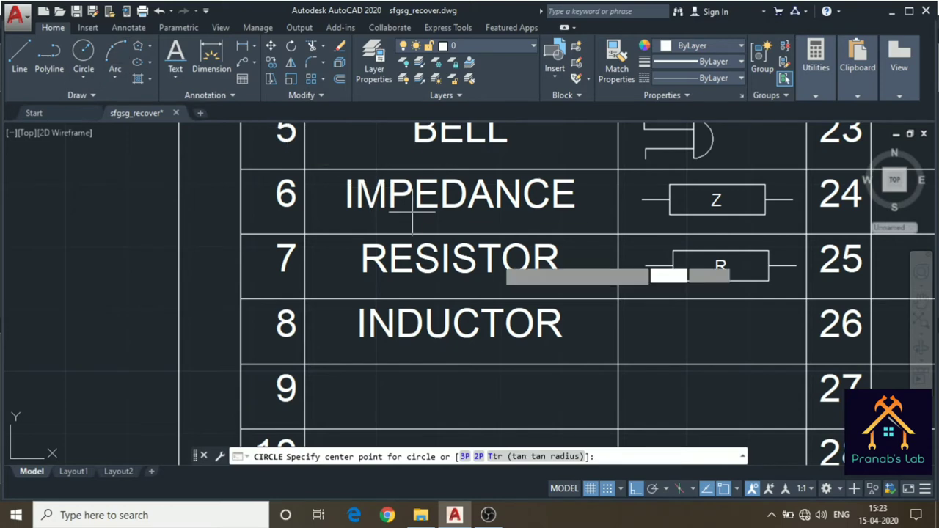
# - Draw a radius 2.1 circle in row 8's symbol cell and copy it
pyautogui.click(657, 323)
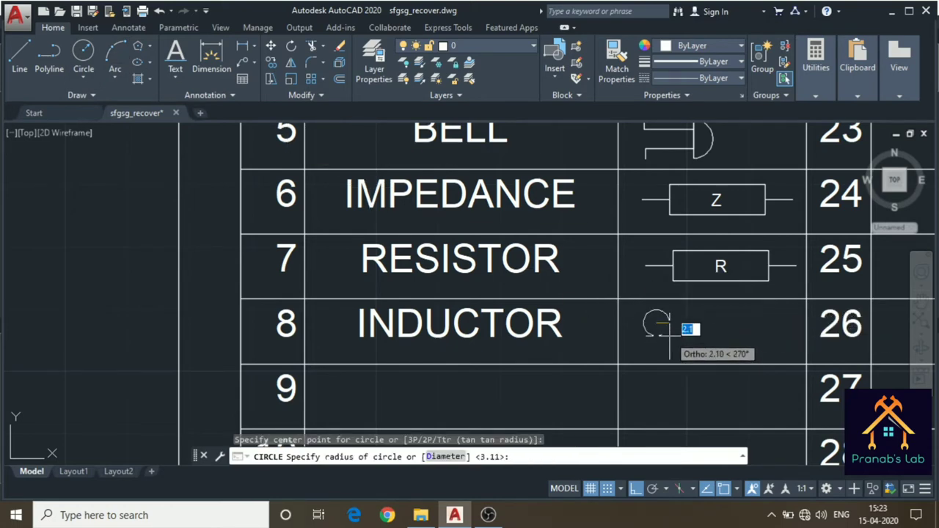
pyautogui.click(669, 334)
pyautogui.scroll(2, 657, 327)
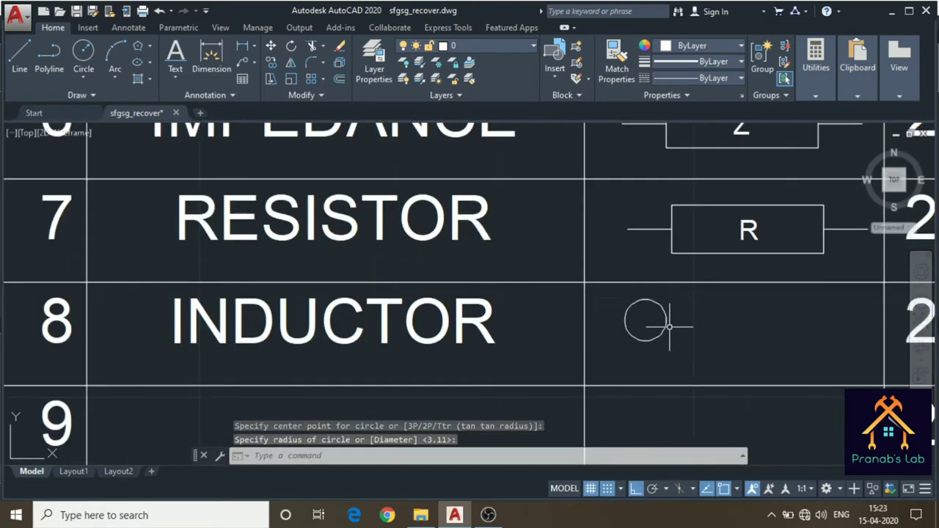
pyautogui.scroll(2, 660, 330)
pyautogui.scroll(2, 645, 308)
pyautogui.click(652, 311)
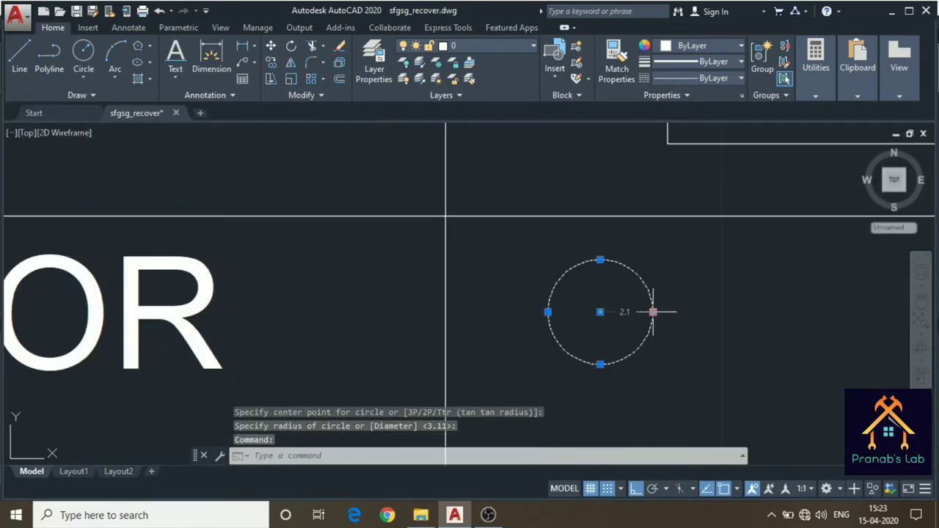
pyautogui.hotkey('ctrl', 'c')
pyautogui.hotkey('ctrl', 'v')
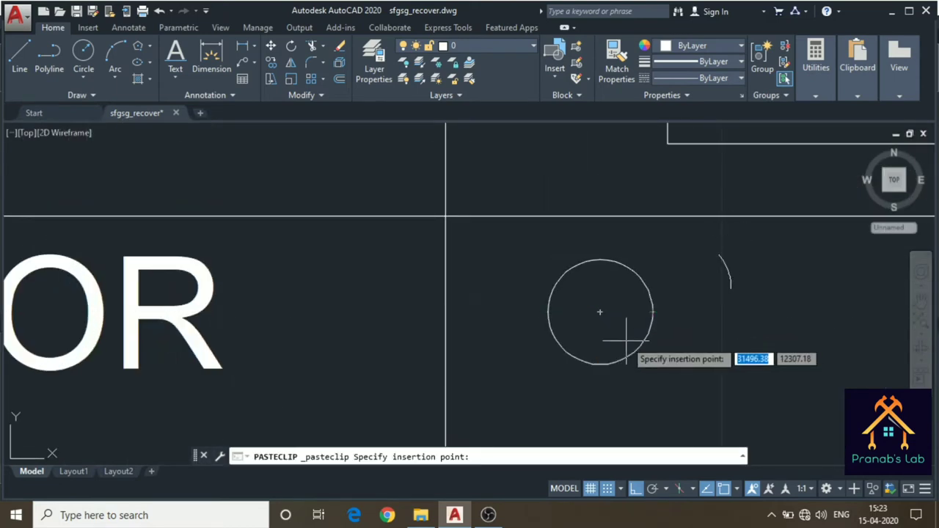
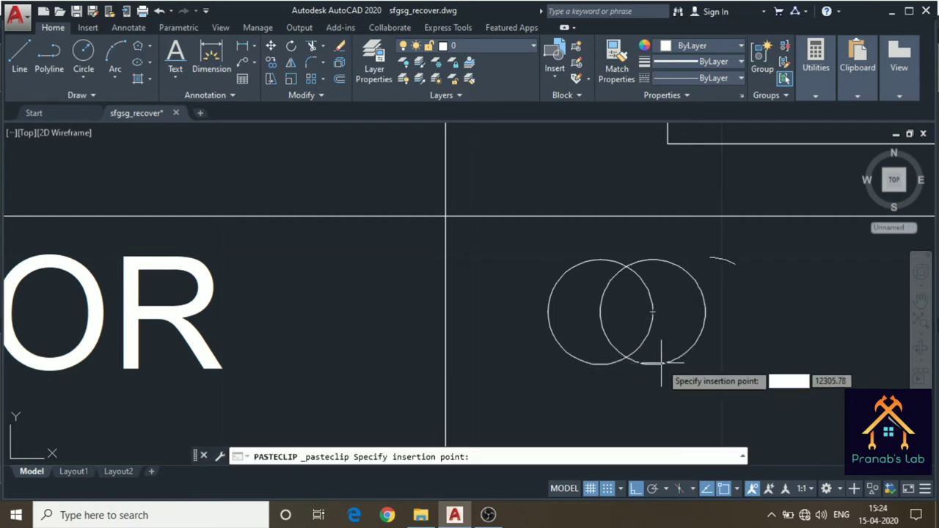
# - Paste and place two more circle copies to complete a row of five overlapping circles
pyautogui.click(653, 364)
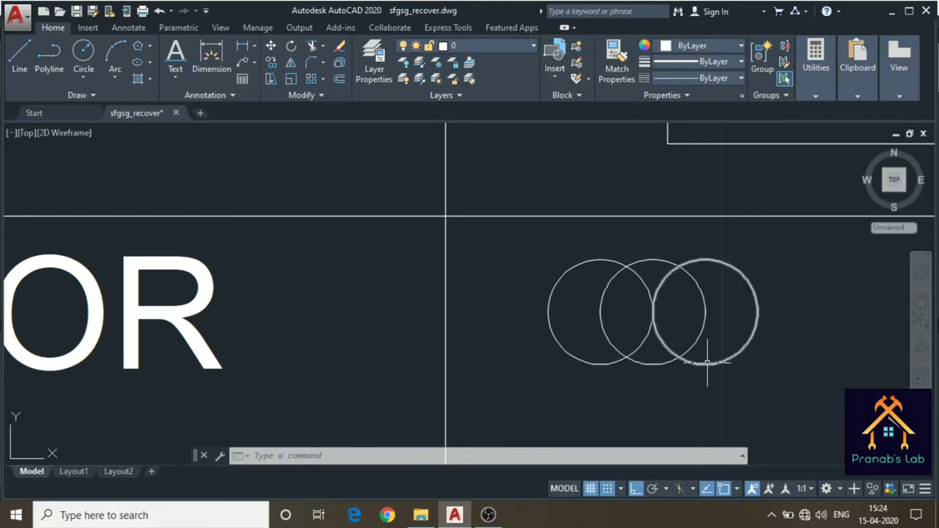
pyautogui.hotkey('ctrl', 'v')
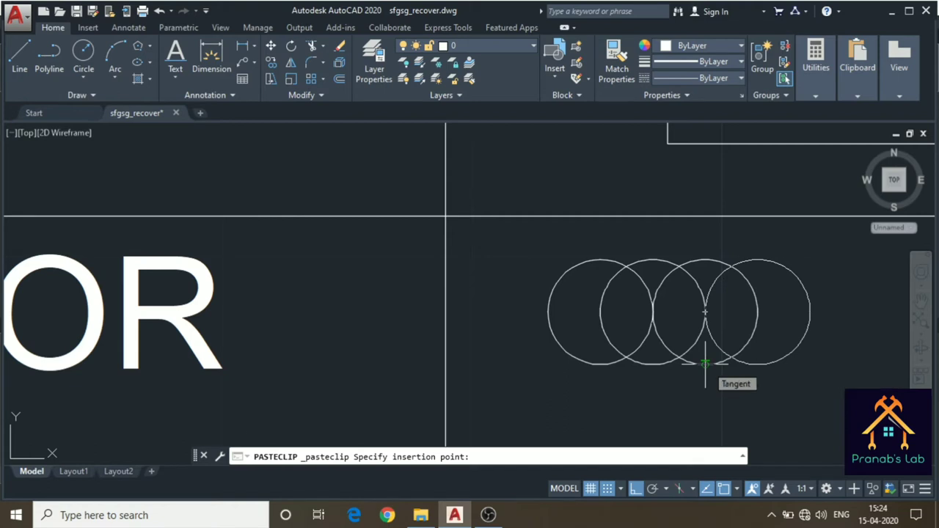
pyautogui.click(706, 363)
pyautogui.hotkey('ctrl', 'v')
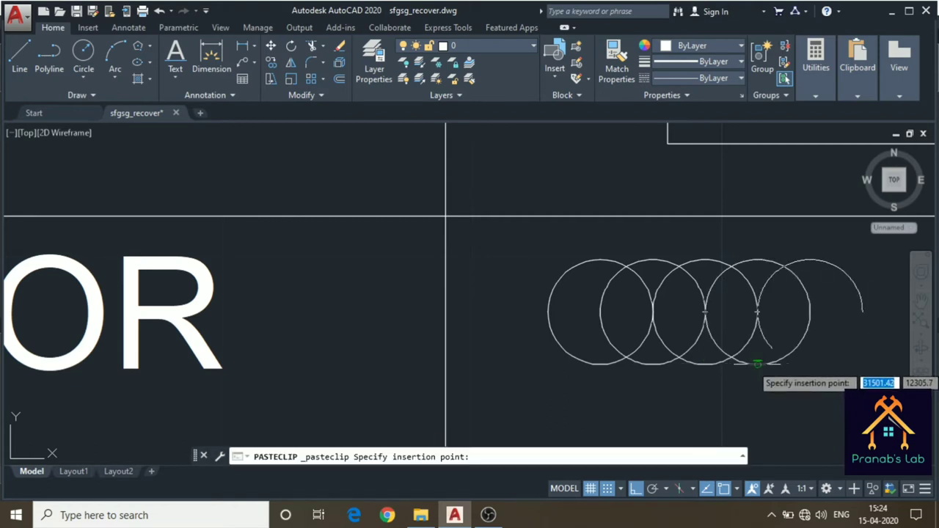
pyautogui.click(757, 364)
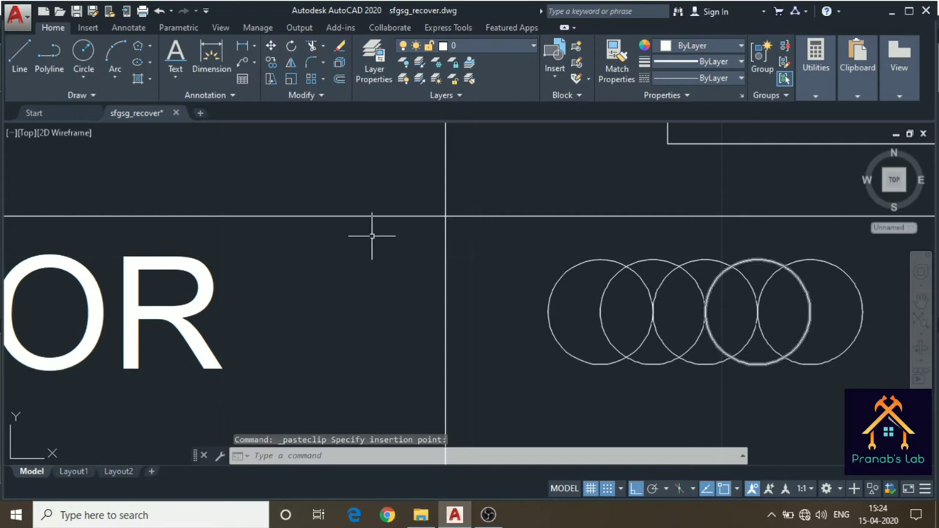
# - Draw a horizontal line through all five circle centres, extending past both ends of the row
pyautogui.click(20, 59)
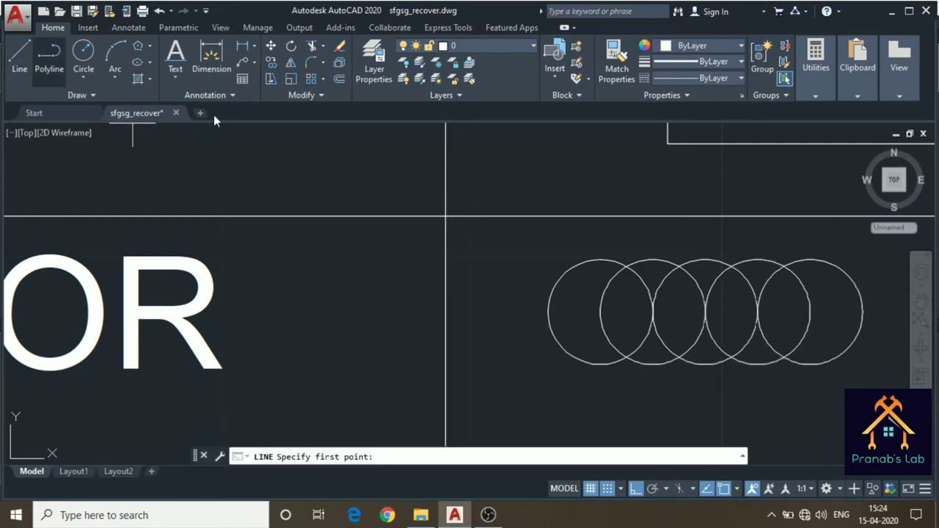
pyautogui.click(548, 312)
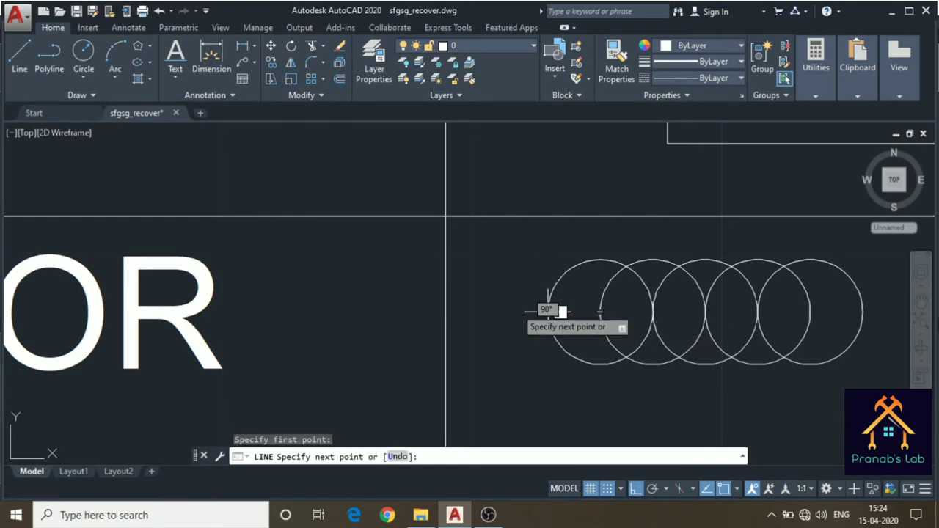
pyautogui.click(488, 311)
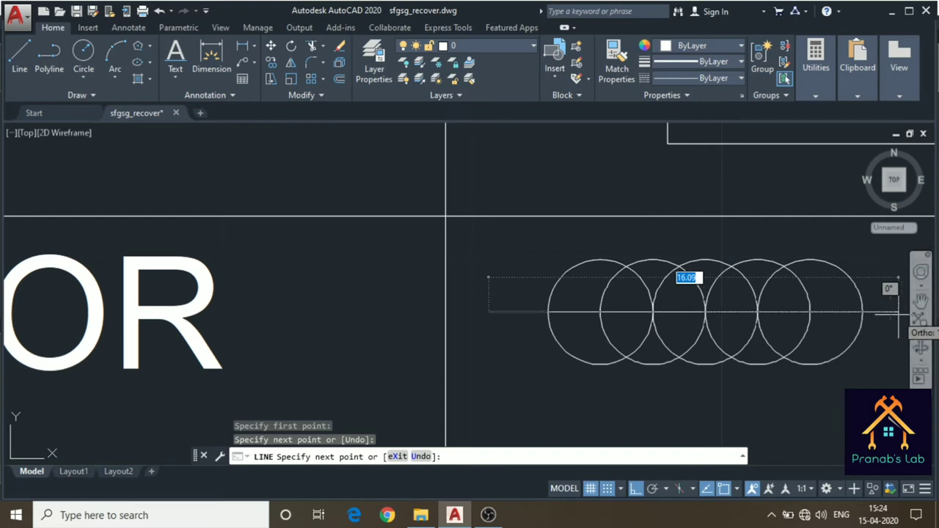
pyautogui.click(898, 311)
pyautogui.press('Escape')
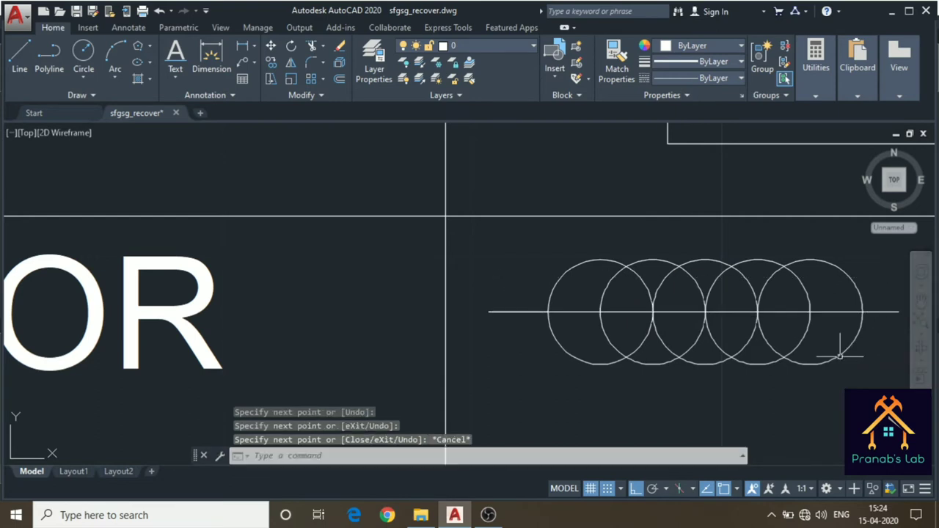
pyautogui.moveTo(834, 362); pyautogui.dragTo(687, 381, button='middle')
pyautogui.scroll(3, 670, 377)
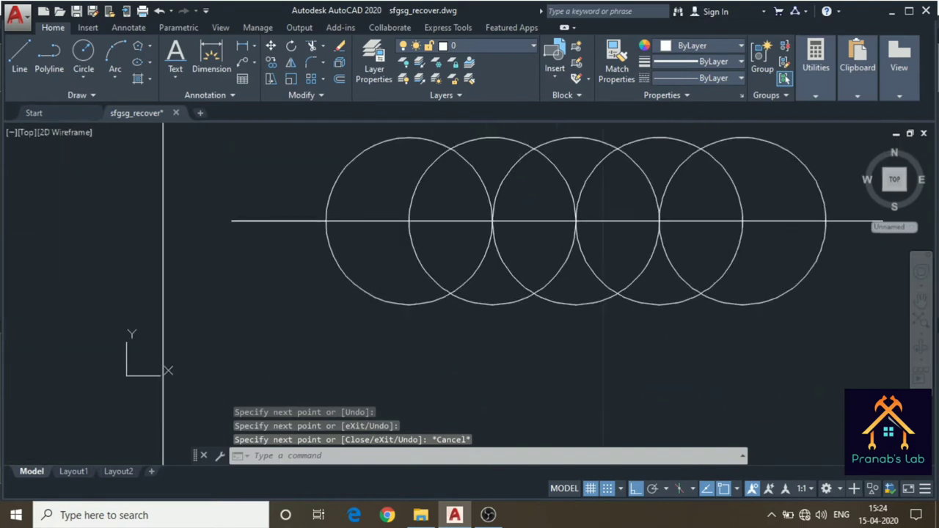
pyautogui.moveTo(806, 367); pyautogui.dragTo(738, 300)
# - Select the five circles and the horizontal line as trim boundaries
pyautogui.press('Escape')
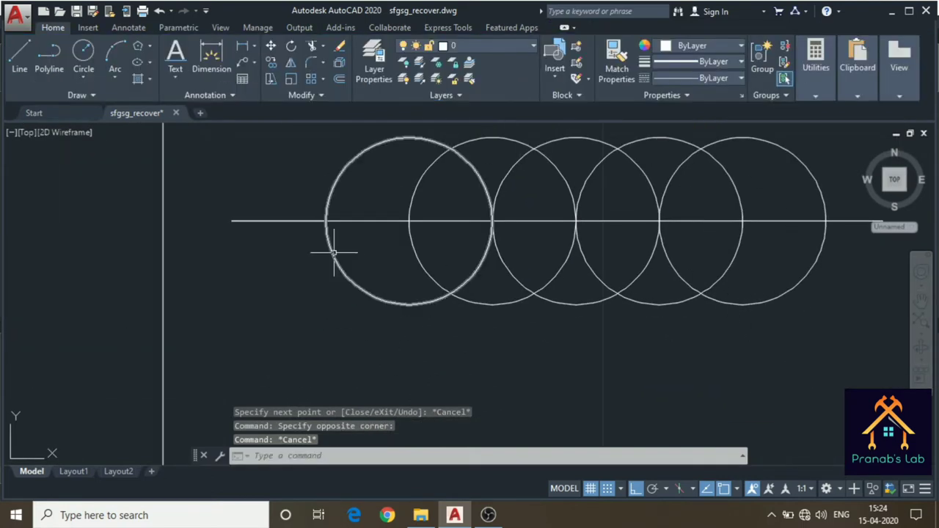
pyautogui.click(334, 252)
pyautogui.click(416, 249)
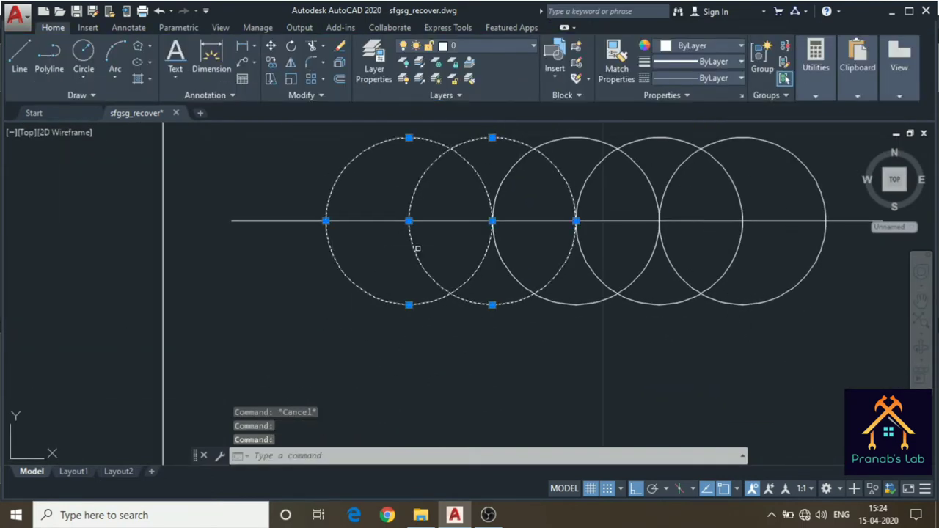
pyautogui.click(498, 248)
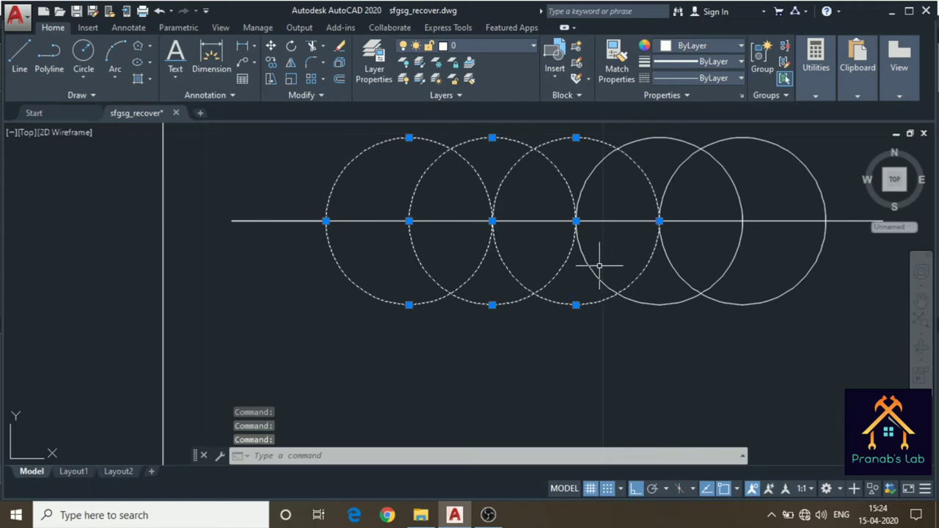
pyautogui.click(594, 262)
pyautogui.click(671, 263)
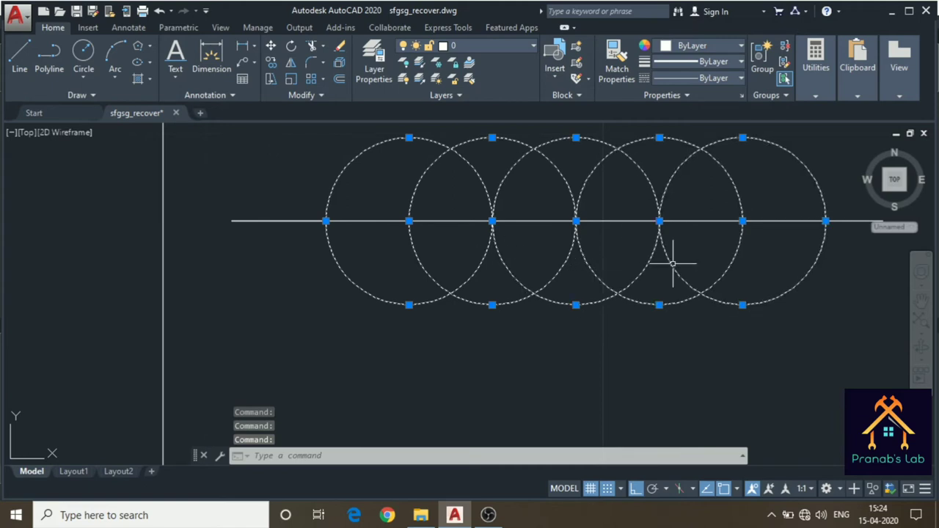
pyautogui.click(676, 221)
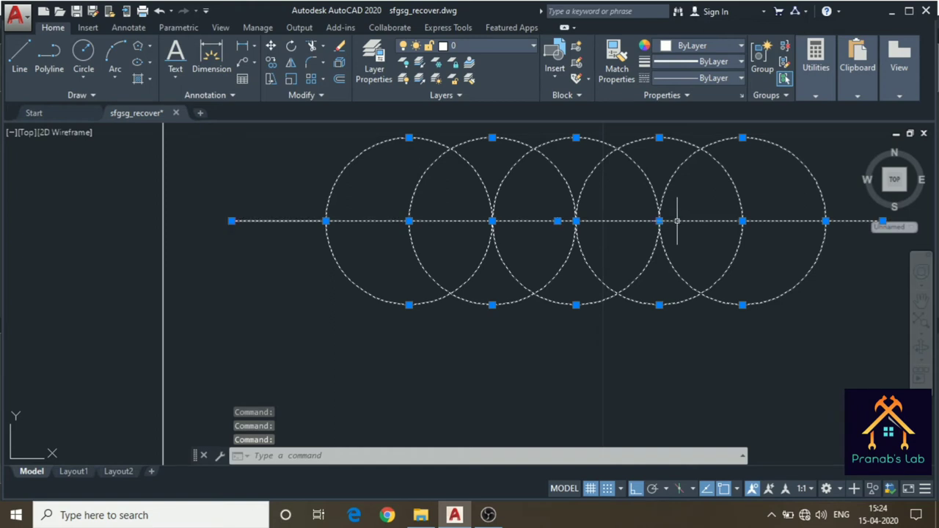
# - Trim away the line segments inside each of the five circles
pyautogui.click(311, 47)
pyautogui.click(363, 221)
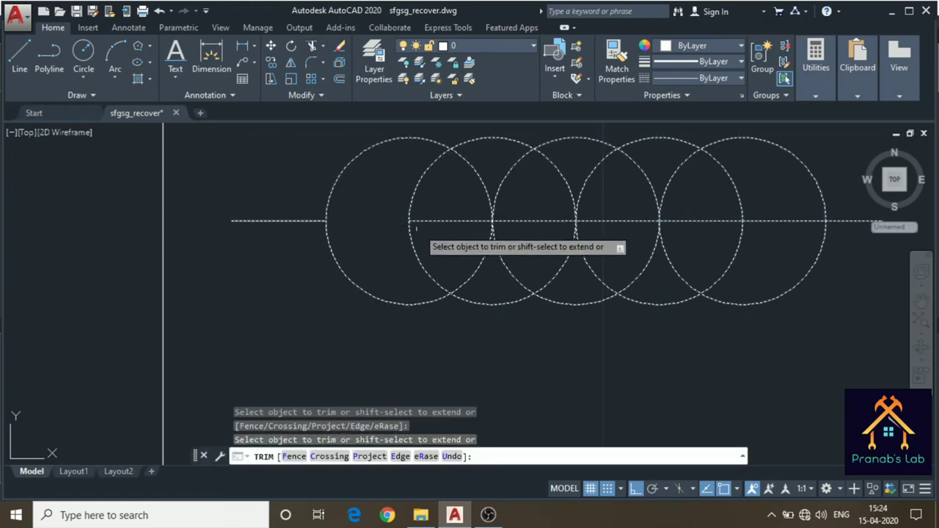
pyautogui.click(451, 220)
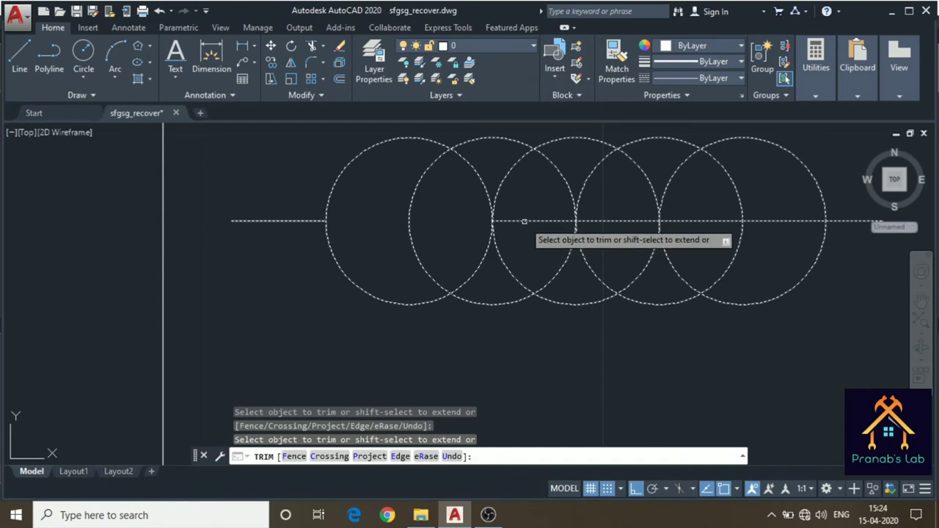
pyautogui.click(524, 220)
pyautogui.click(627, 220)
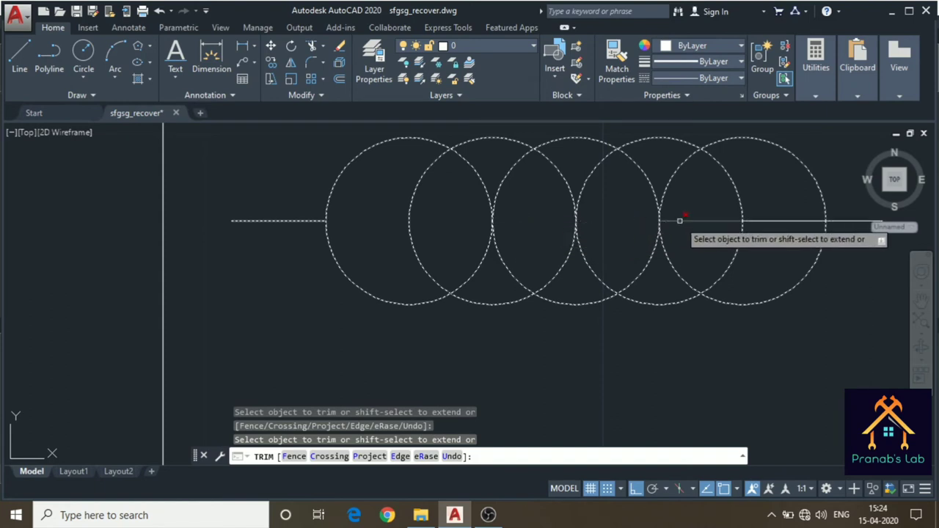
pyautogui.click(726, 220)
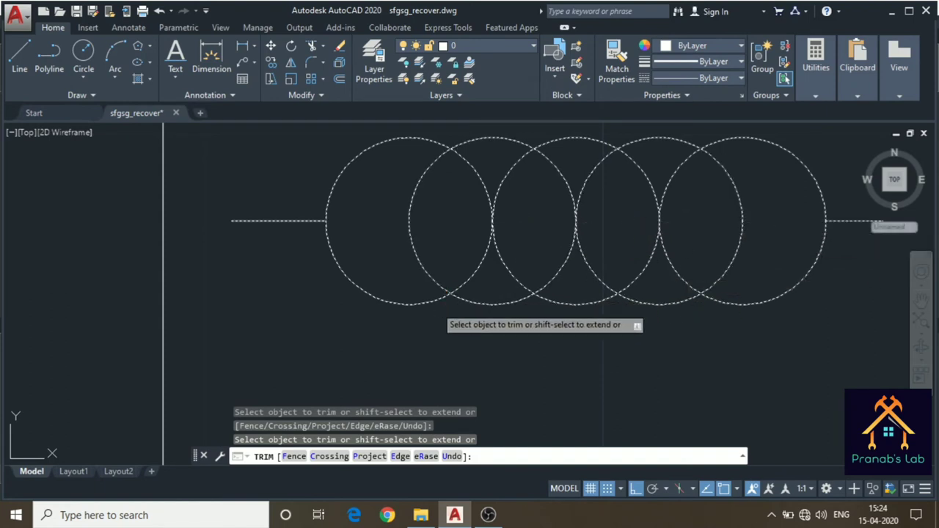
# - Trim the lower arcs of all five circles, leaving a looped coil with straight leads
pyautogui.click(393, 303)
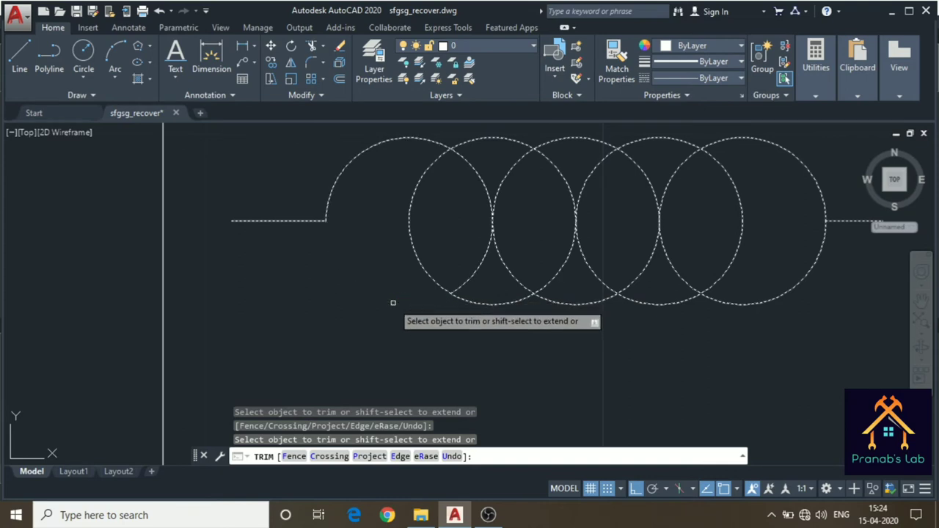
pyautogui.click(475, 301)
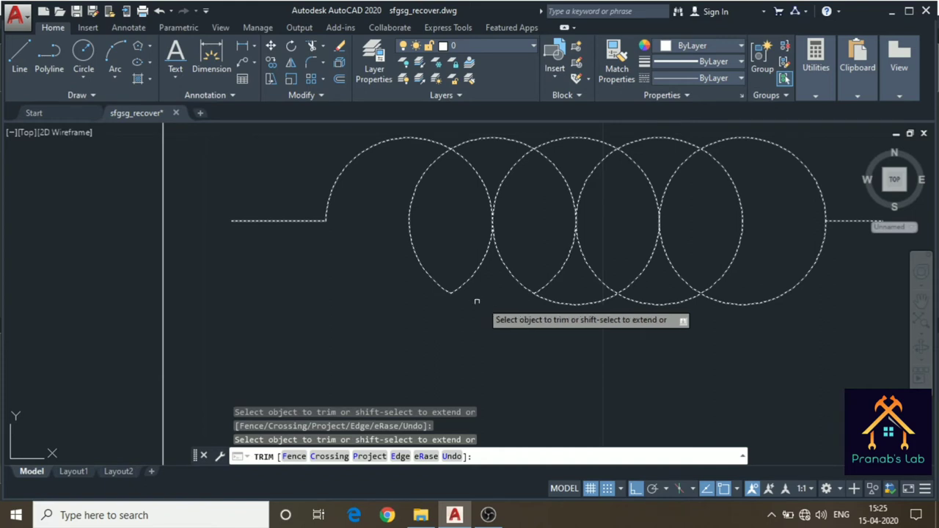
pyautogui.click(534, 302)
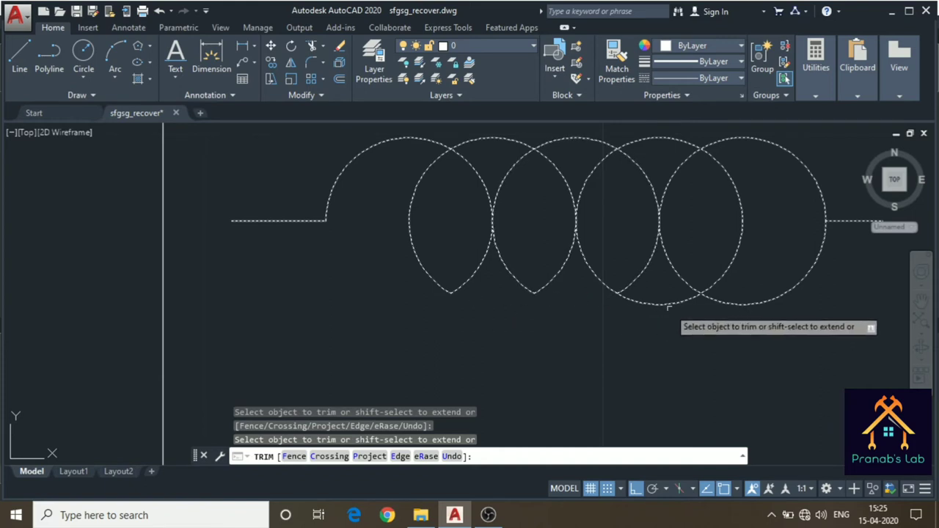
pyautogui.click(667, 305)
pyautogui.click(772, 299)
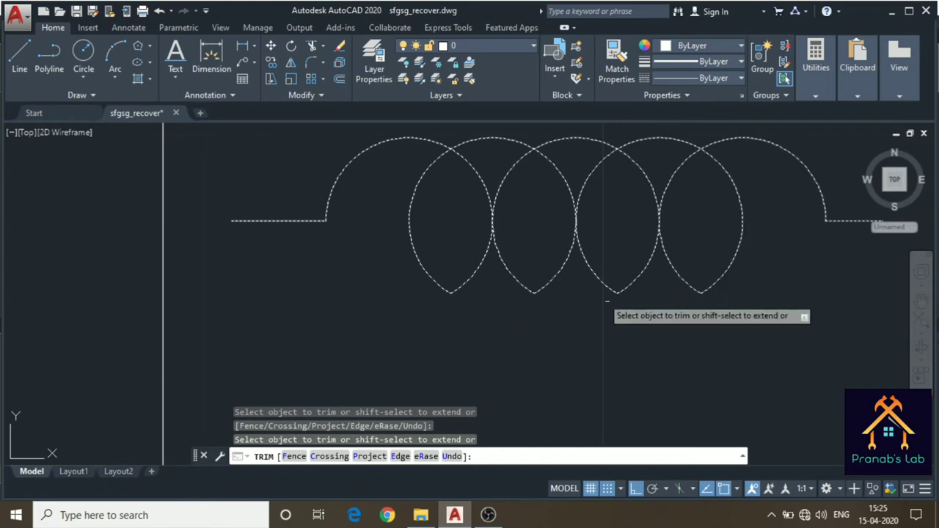
pyautogui.scroll(-2, 603, 292)
pyautogui.scroll(-2, 603, 292)
pyautogui.scroll(-2, 596, 344)
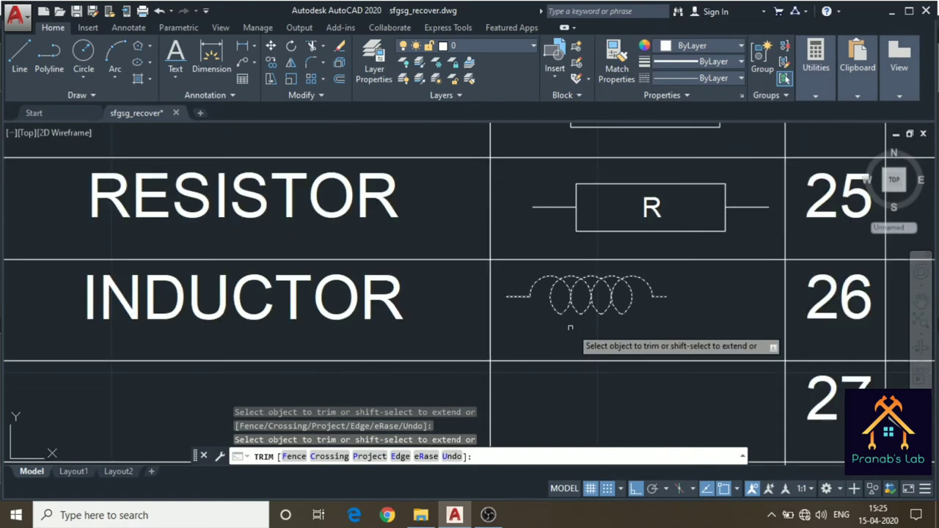
# - End the trim and inspect the inductor's table cell, leaving its contents unchanged
pyautogui.press('Escape')
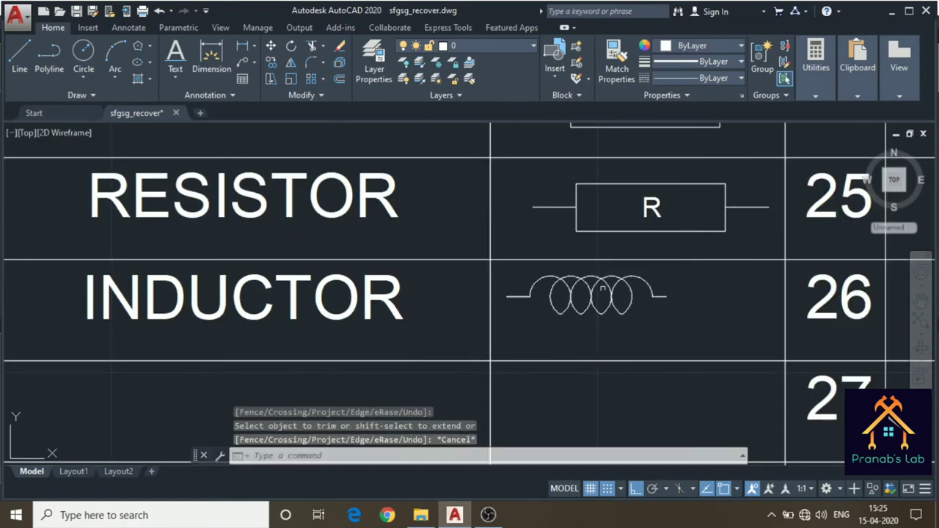
pyautogui.scroll(-2, 601, 290)
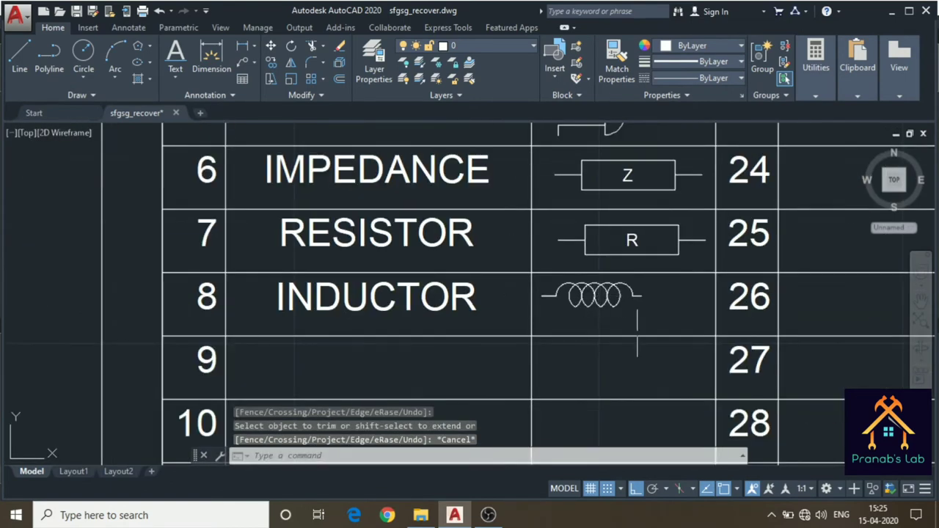
pyautogui.scroll(3, 637, 334)
pyautogui.scroll(1, 457, 260)
pyautogui.moveTo(457, 260); pyautogui.dragTo(384, 240)
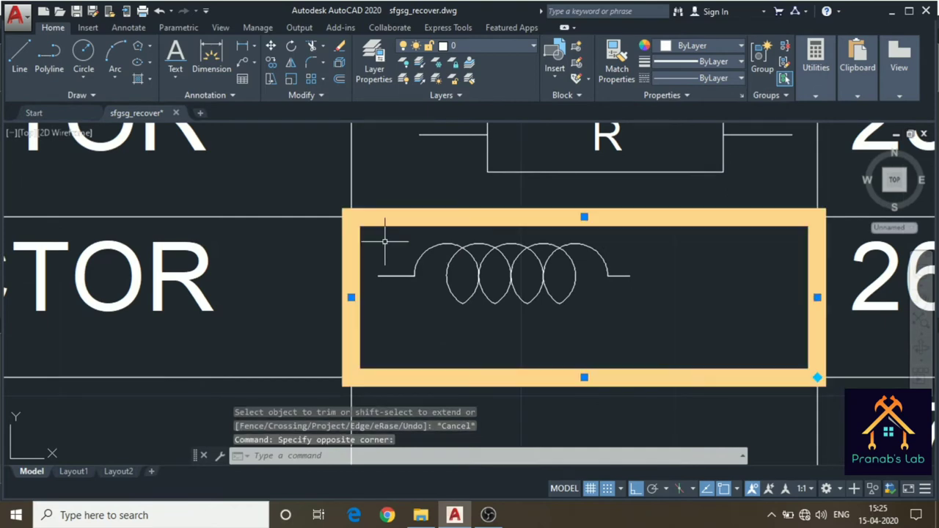
pyautogui.click(400, 251)
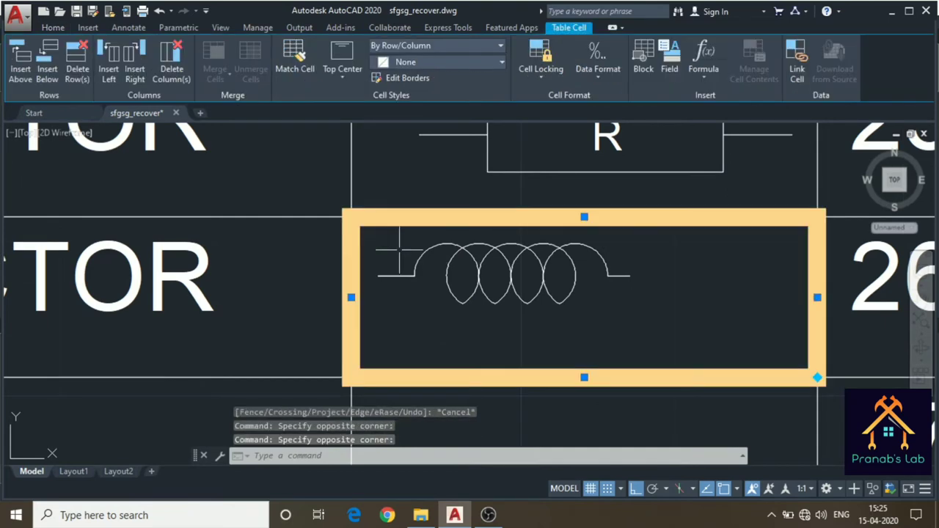
pyautogui.click(399, 251)
pyautogui.doubleClick(445, 274)
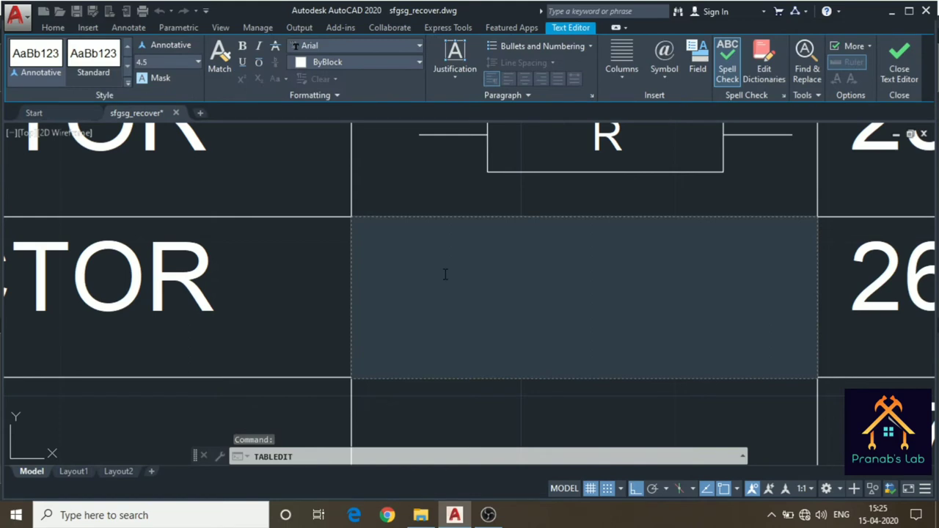
pyautogui.press('Escape')
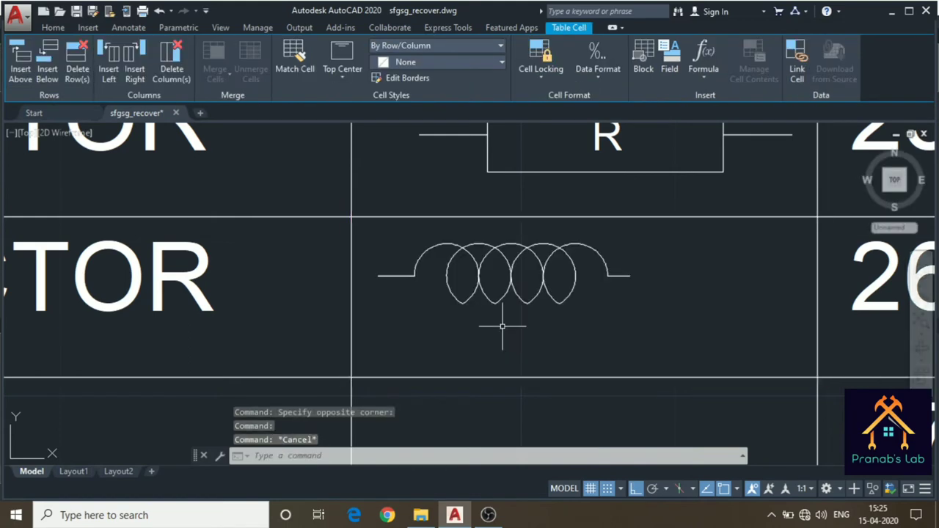
pyautogui.press('Escape')
pyautogui.moveTo(502, 327); pyautogui.dragTo(584, 165, button='middle')
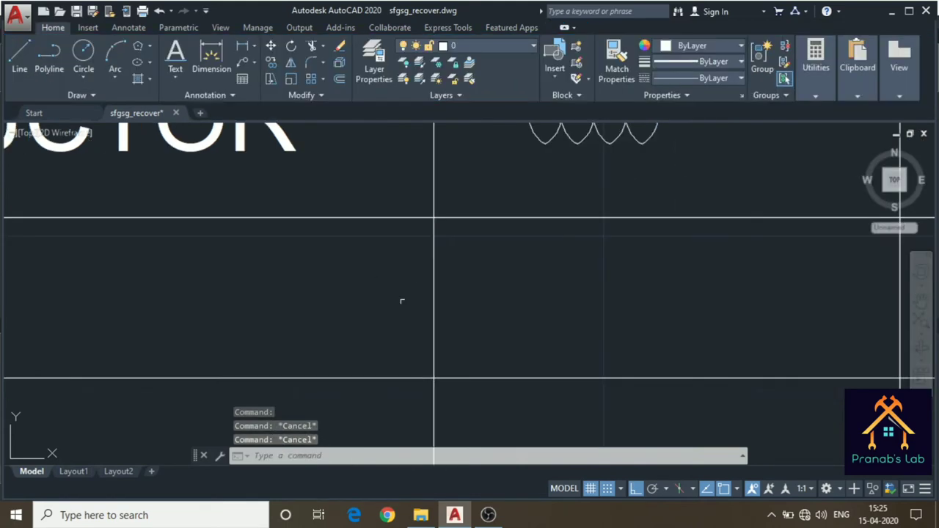
pyautogui.scroll(-4, 401, 301)
# - Enter CAPACITOR in the empty name cell of item 9 and keep the text
pyautogui.click(632, 295)
pyautogui.moveTo(632, 295); pyautogui.dragTo(691, 281, button='middle')
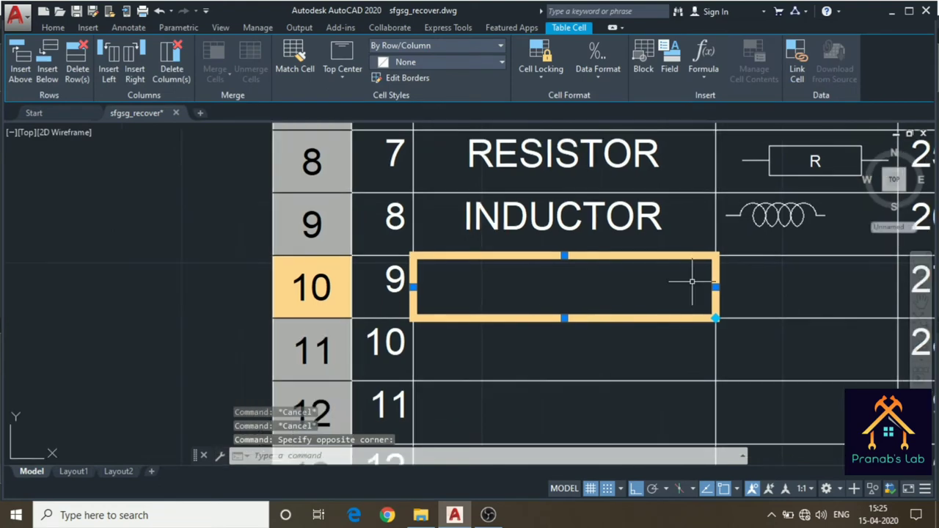
pyautogui.press('Escape')
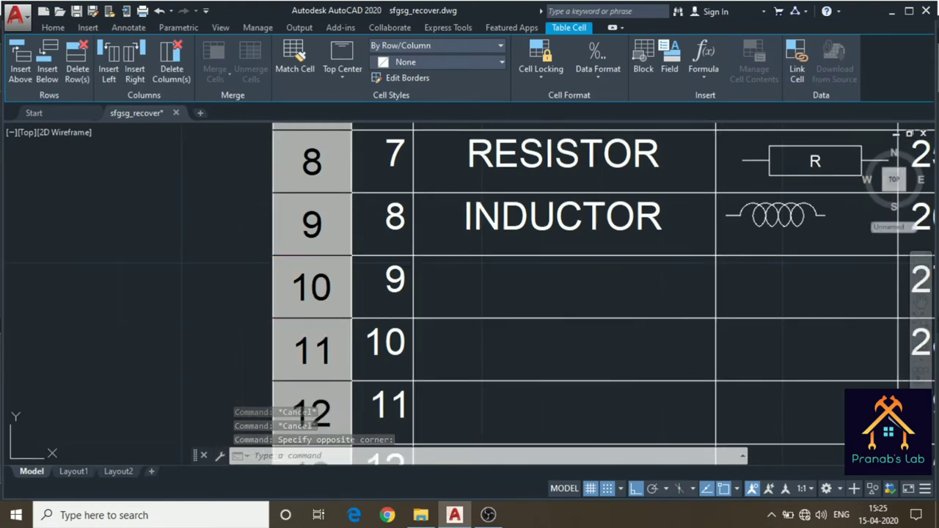
pyautogui.doubleClick(692, 283)
pyautogui.write('CAPACITO')
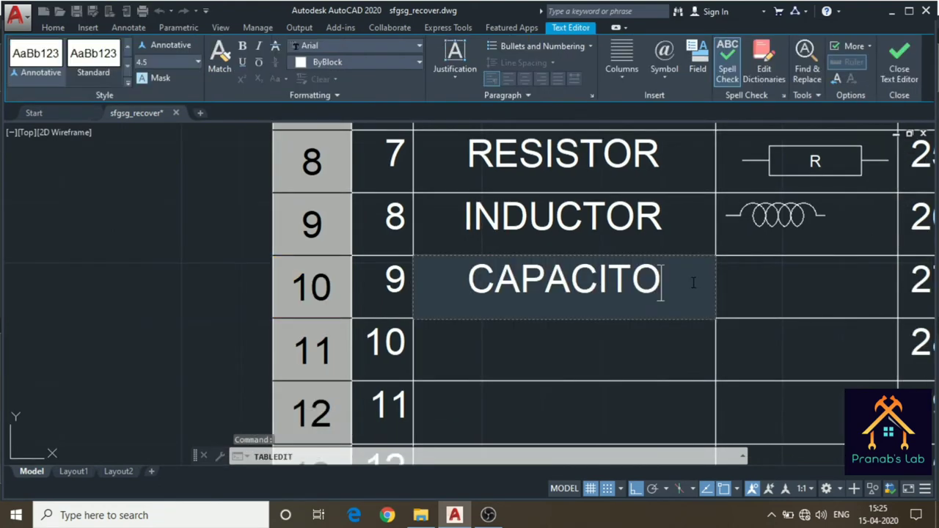
pyautogui.write('R')
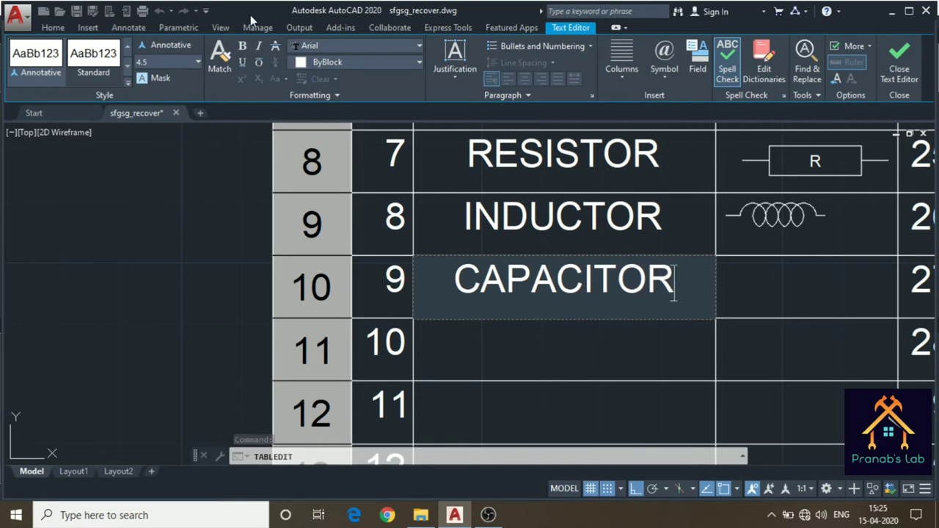
pyautogui.click(50, 27)
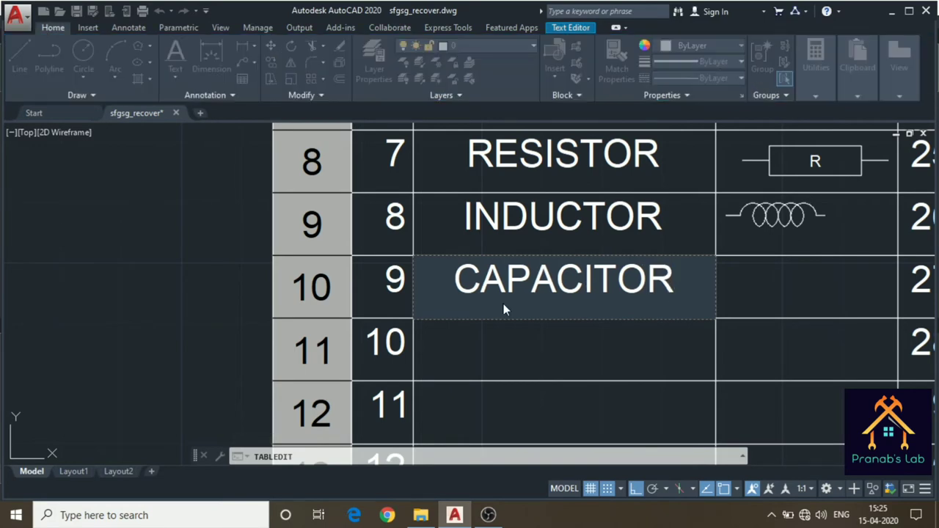
pyautogui.press('Escape')
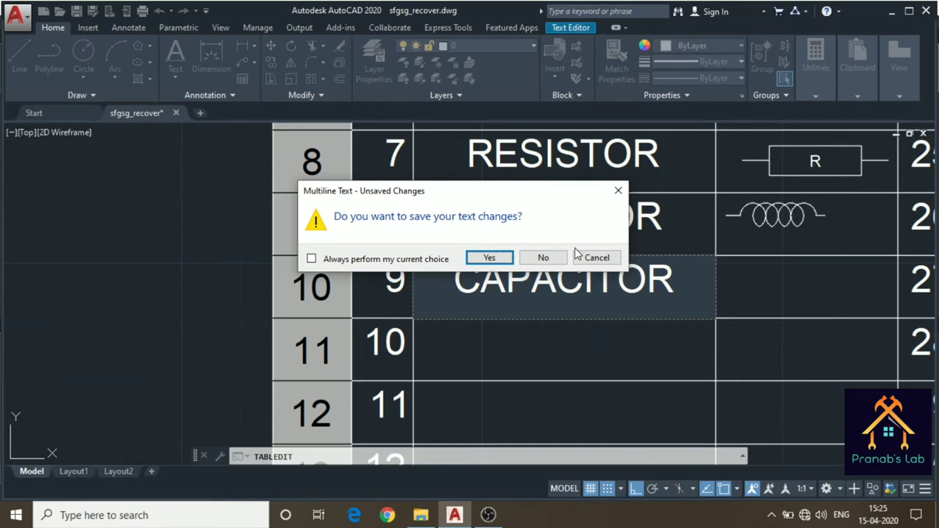
pyautogui.press('Return')
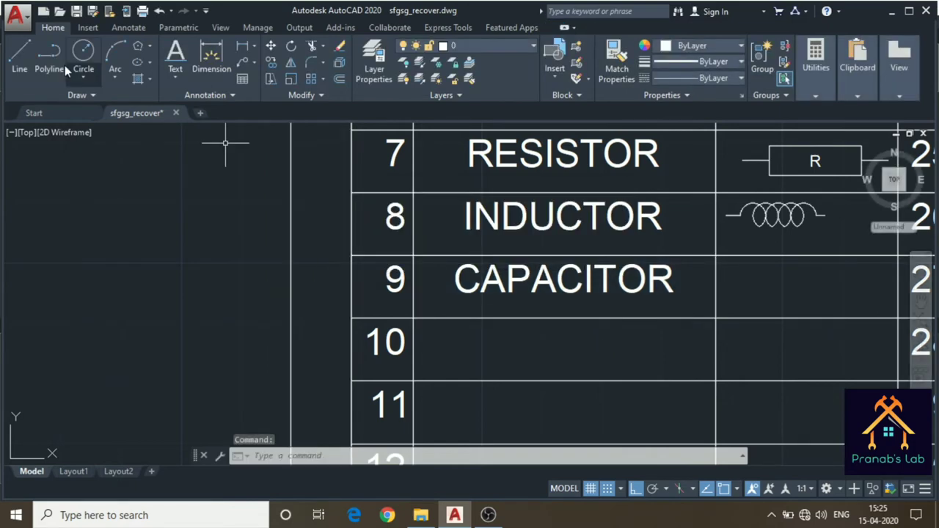
# - Draw a tall narrow rectangle in the symbol cell beside CAPACITOR
pyautogui.click(148, 45)
pyautogui.click(160, 72)
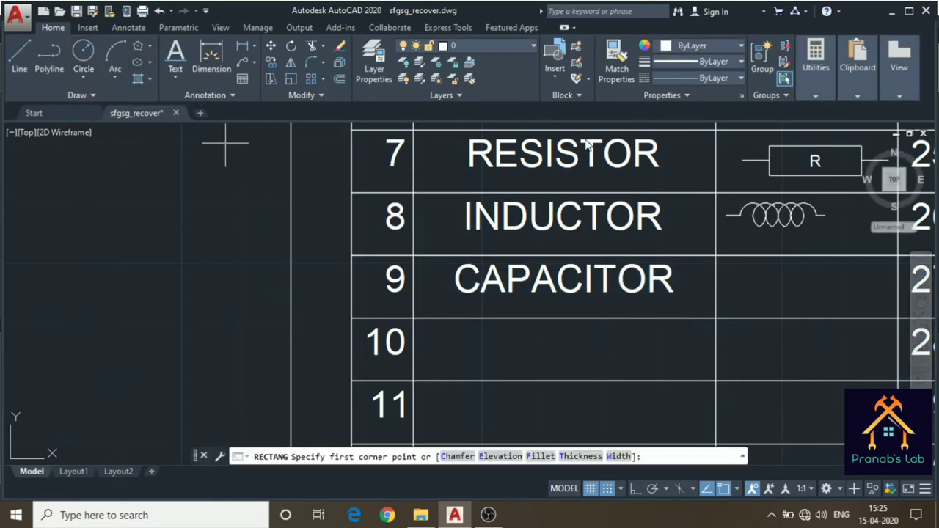
pyautogui.click(793, 271)
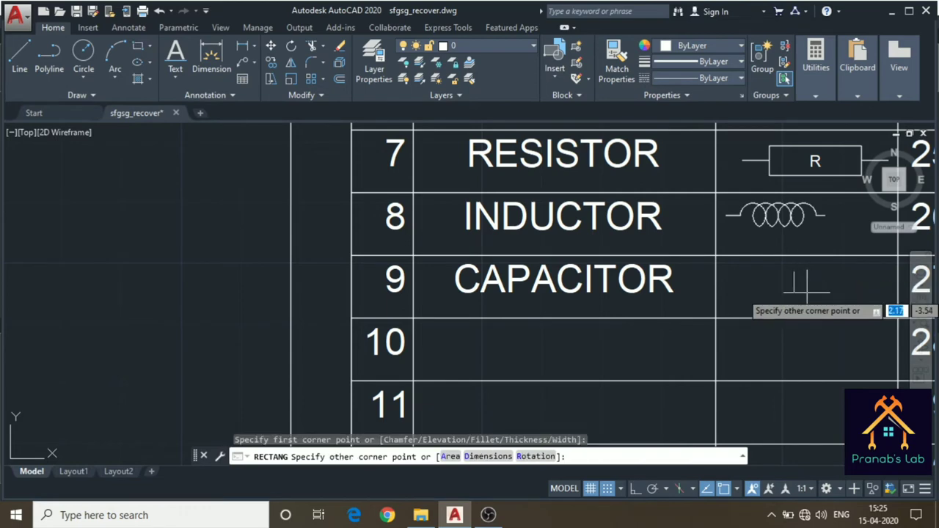
pyautogui.click(811, 307)
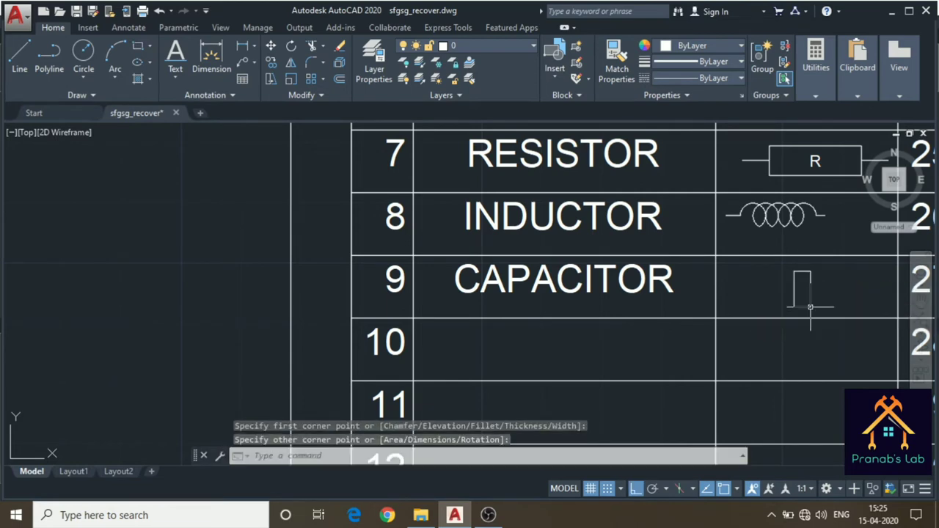
pyautogui.scroll(4, 861, 299)
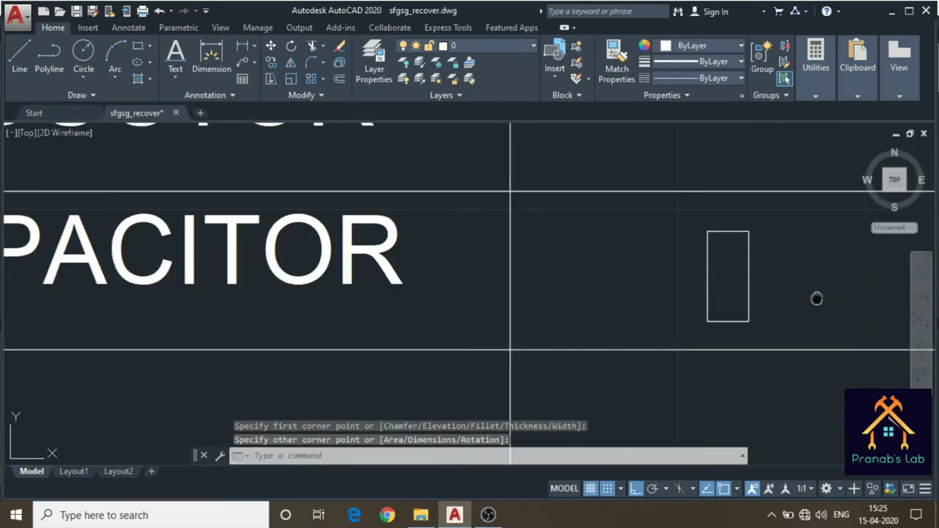
# - Draw a horizontal lead line through the rectangle's mid-height, extending past both sides
pyautogui.click(20, 59)
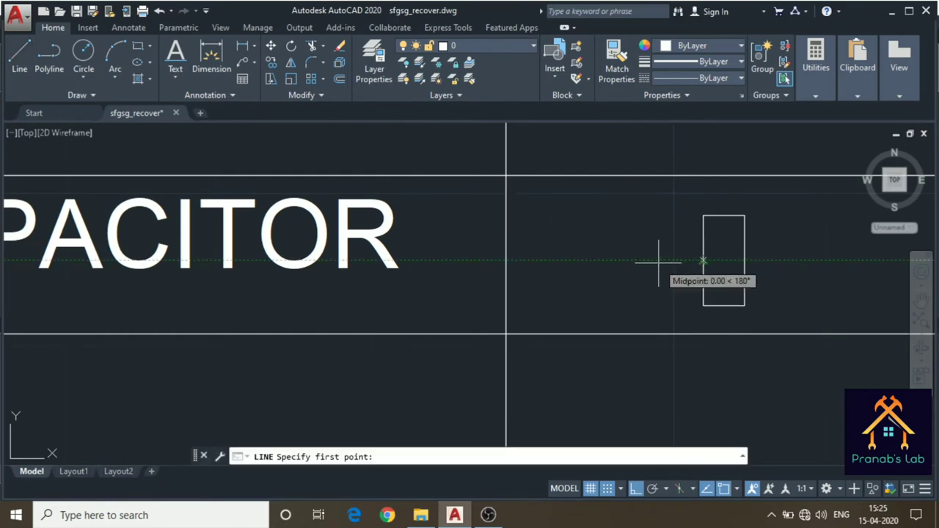
pyautogui.click(702, 262)
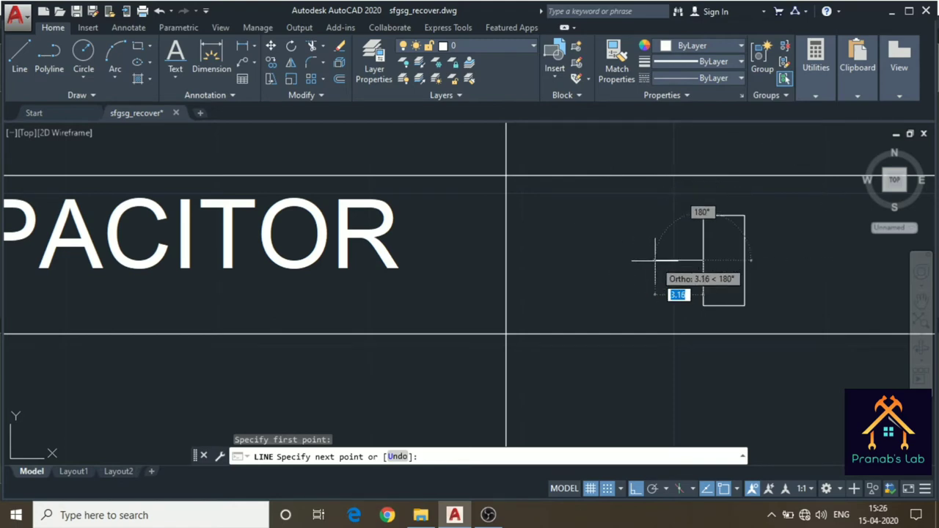
pyautogui.click(656, 260)
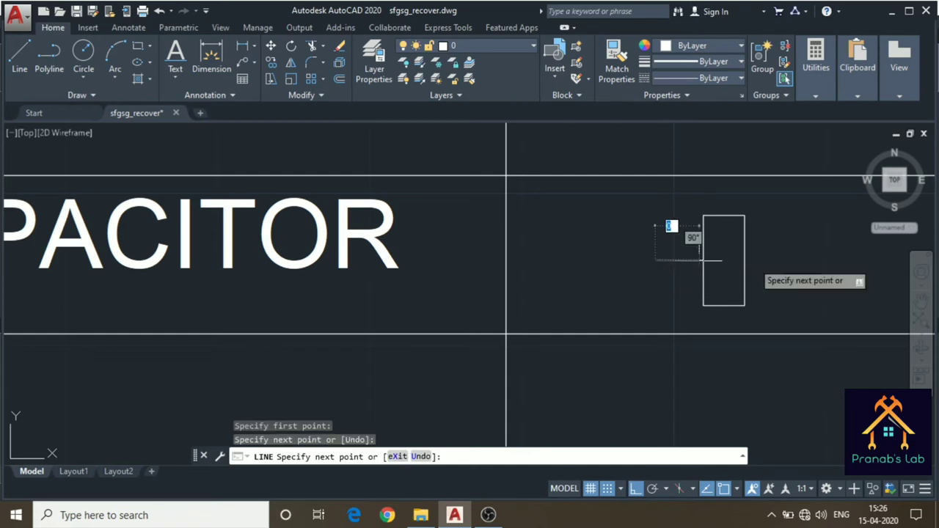
pyautogui.click(792, 260)
pyautogui.press('Escape')
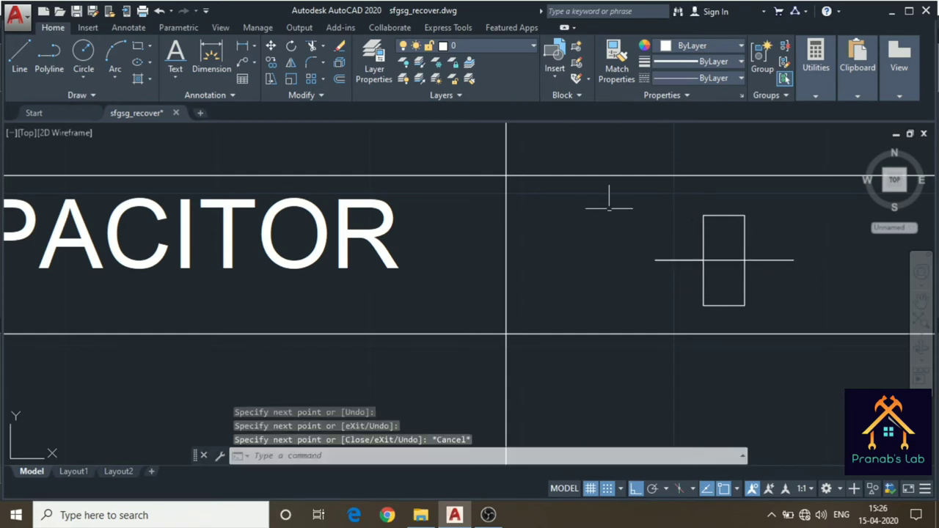
# - Trim the rectangle's unwanted edge to leave two parallel plates with leads
pyautogui.click(703, 233)
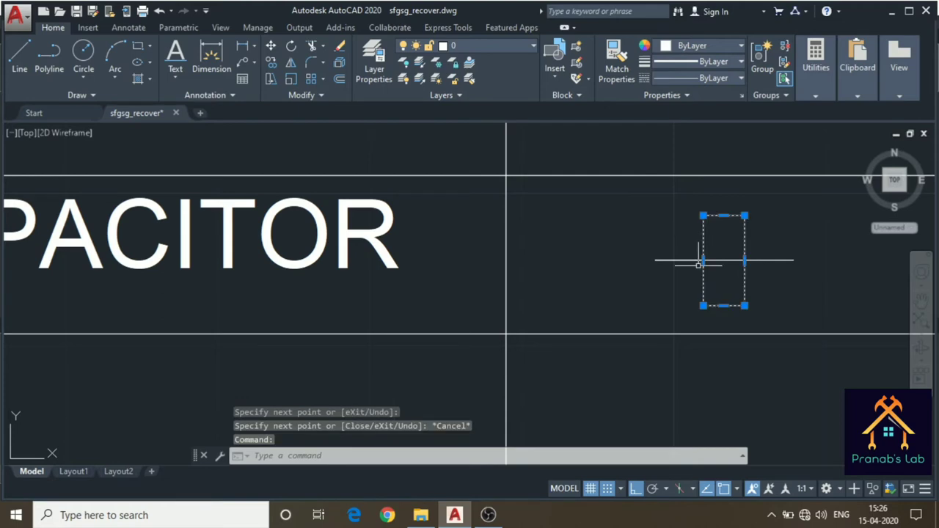
pyautogui.click(684, 260)
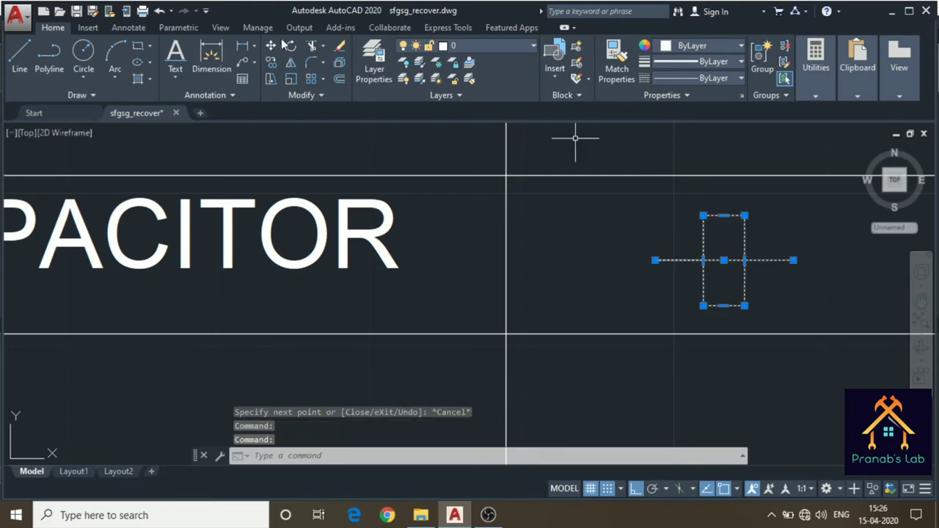
pyautogui.click(311, 47)
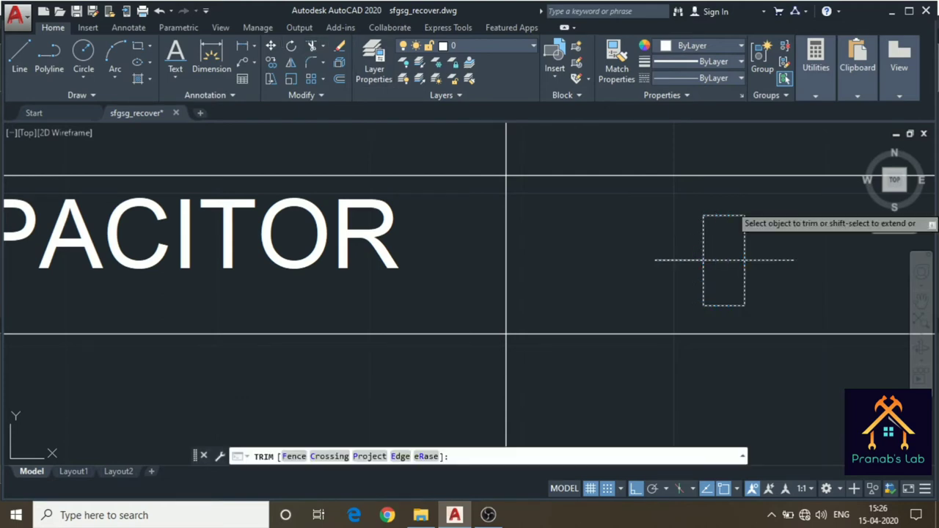
pyautogui.click(724, 305)
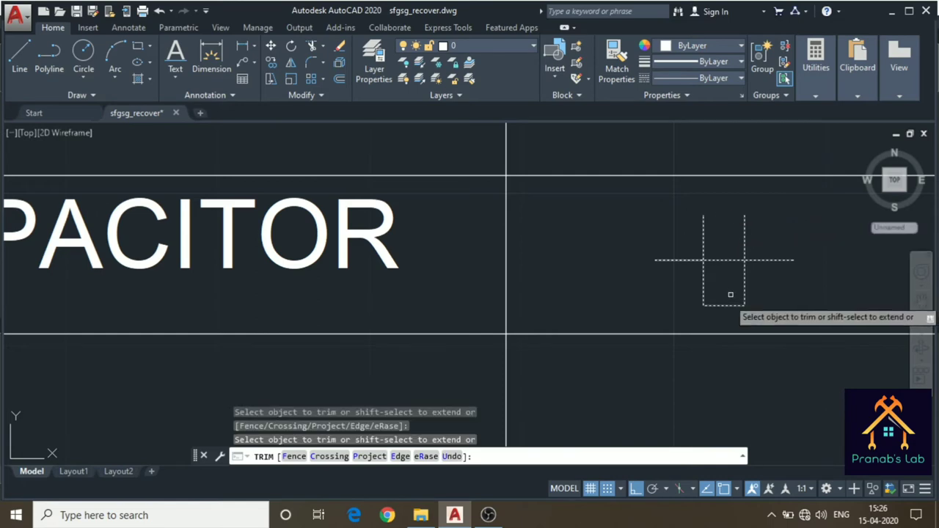
pyautogui.press('Escape')
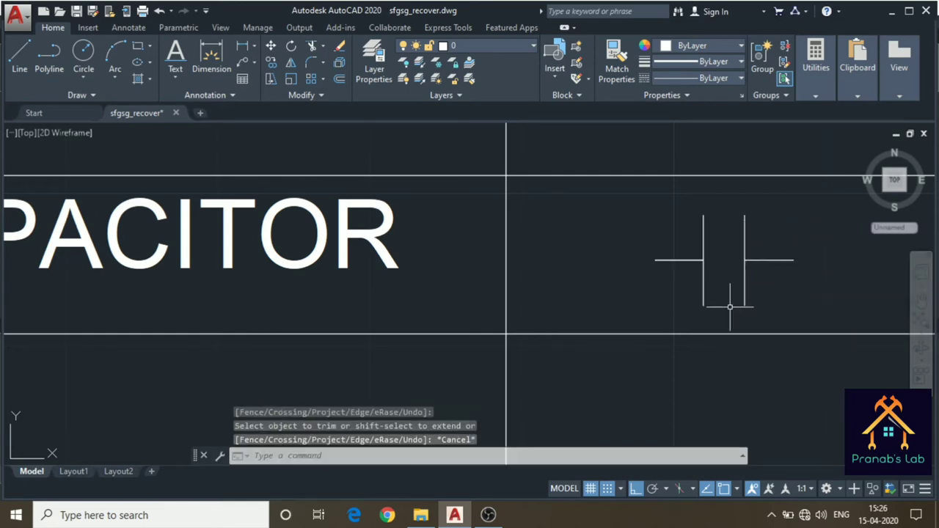
pyautogui.scroll(-3, 729, 303)
pyautogui.moveTo(595, 344); pyautogui.dragTo(622, 273, button='middle')
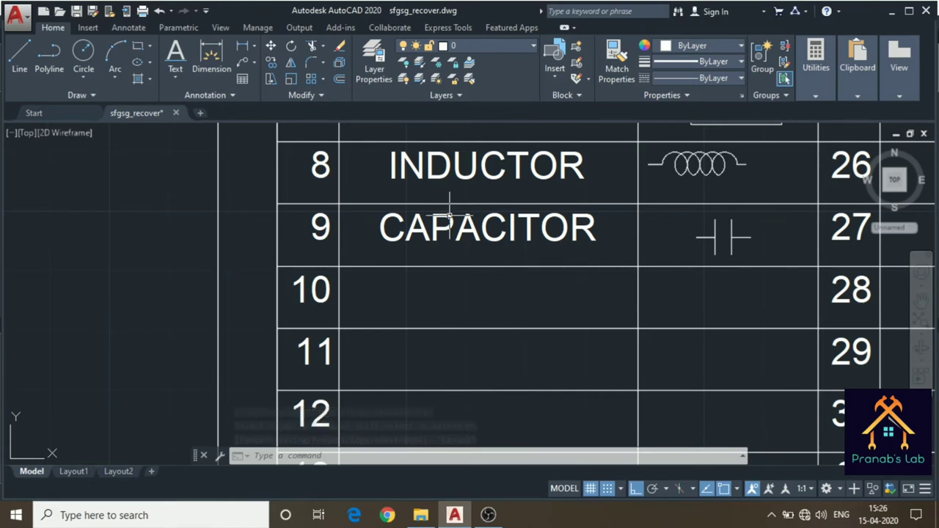
# - Type EARTH into row 10's name cell and exit cell editing
pyautogui.click(450, 283)
pyautogui.write('EARTH')
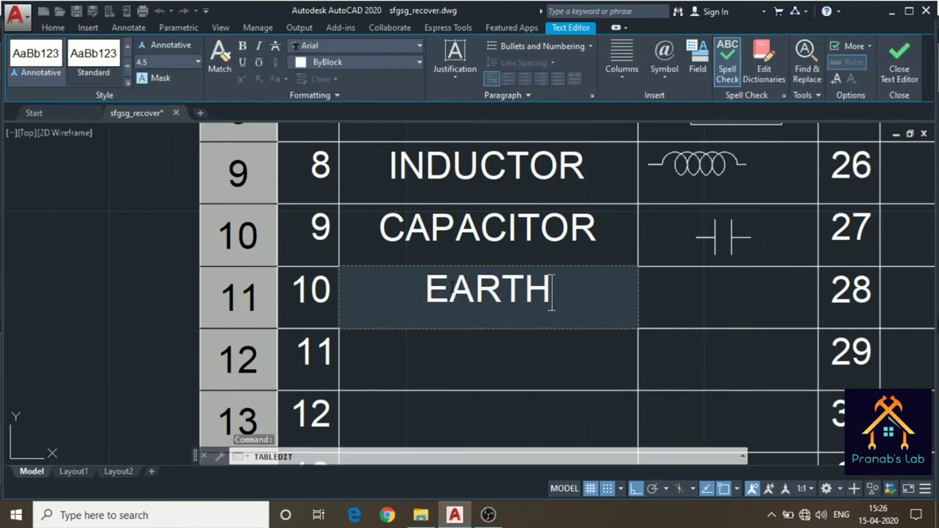
pyautogui.press('Tab')
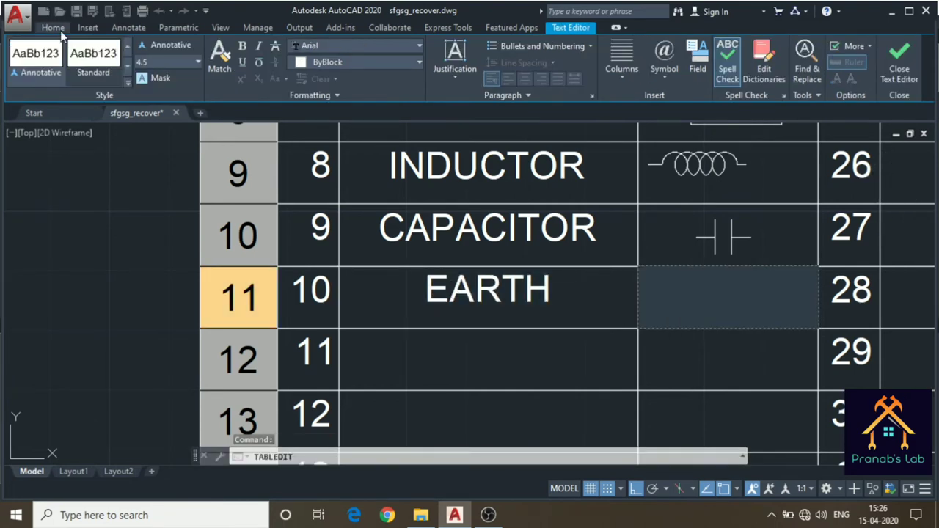
pyautogui.click(62, 32)
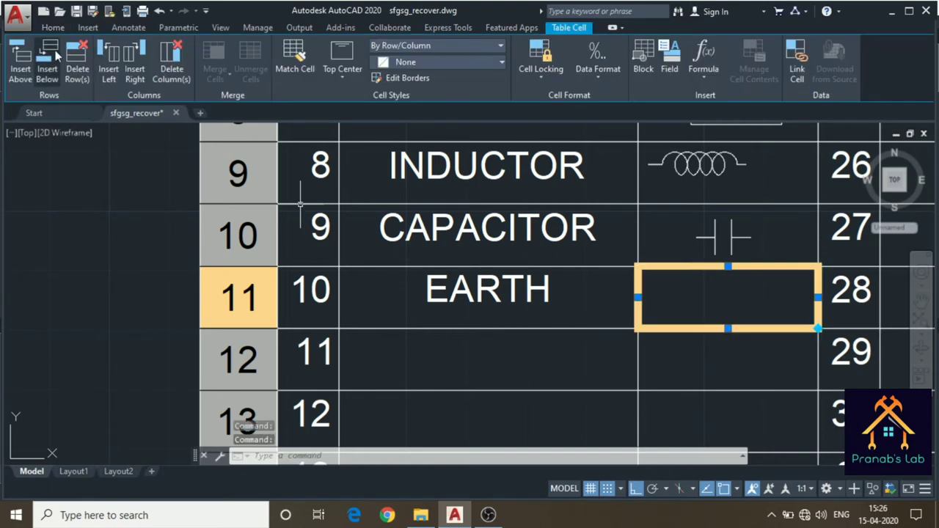
pyautogui.click(59, 31)
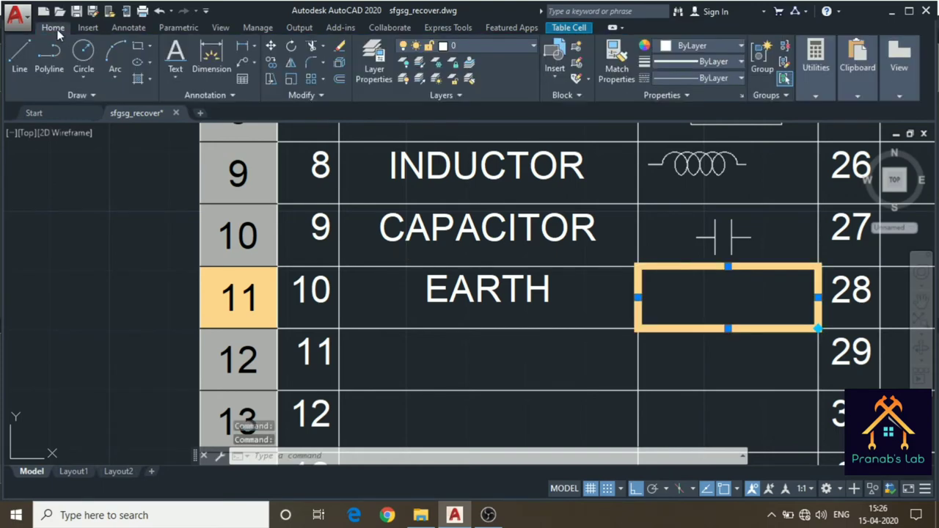
pyautogui.click(31, 61)
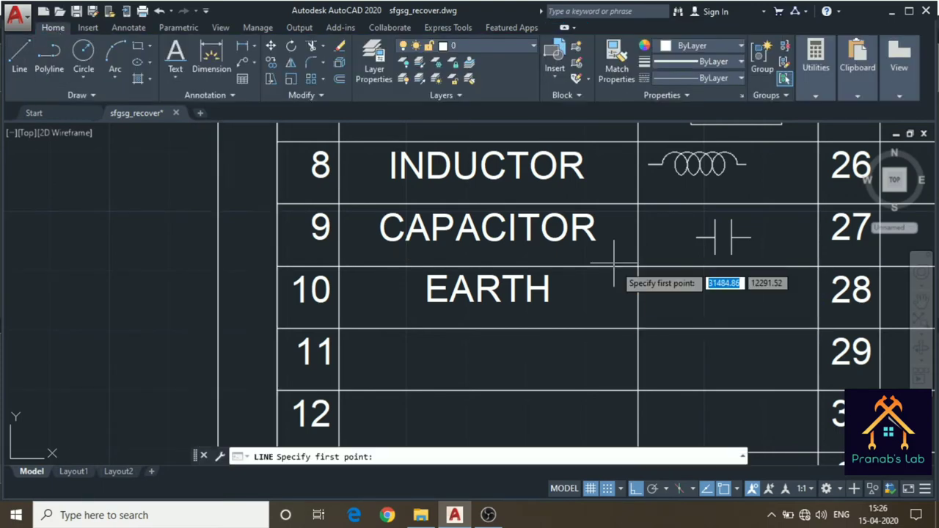
# - Draw a short horizontal lead in the EARTH symbol cell
pyautogui.click(692, 291)
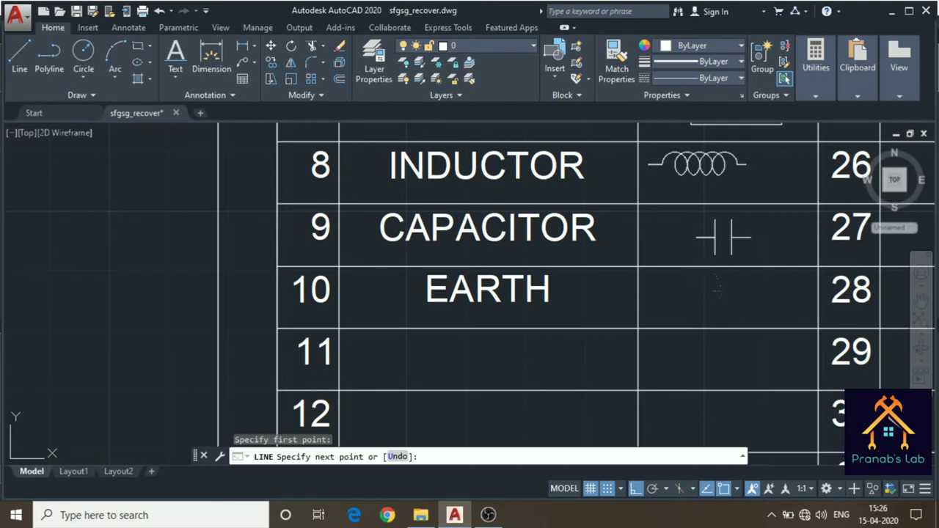
pyautogui.click(721, 291)
pyautogui.scroll(1, 722, 291)
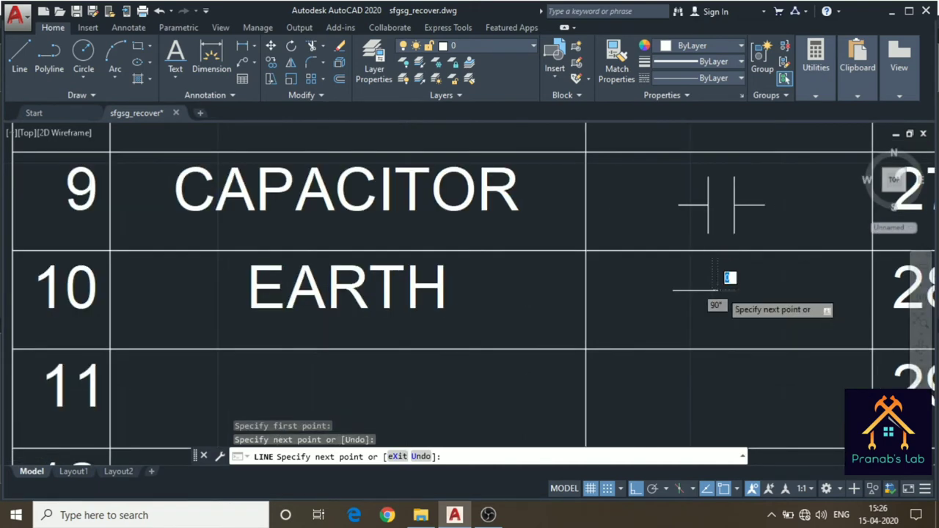
pyautogui.scroll(1, 721, 292)
pyautogui.scroll(1, 721, 292)
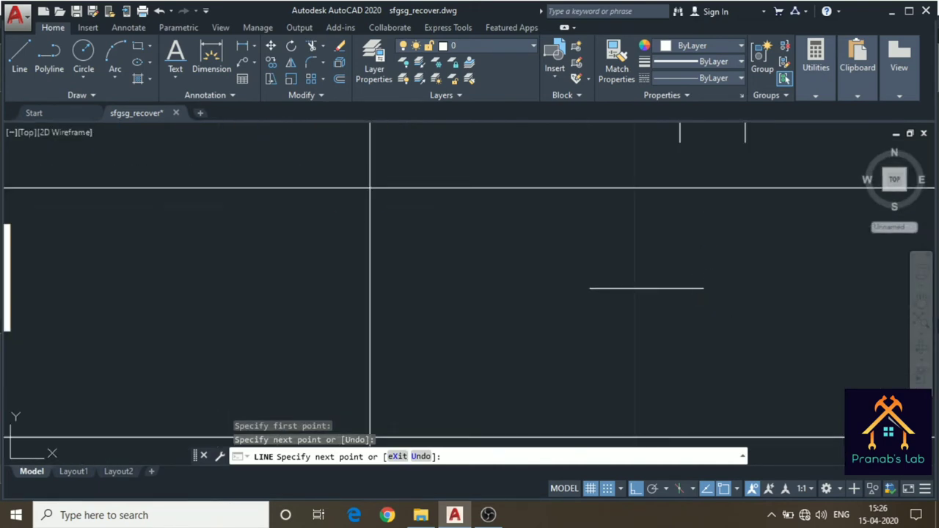
pyautogui.click(733, 289)
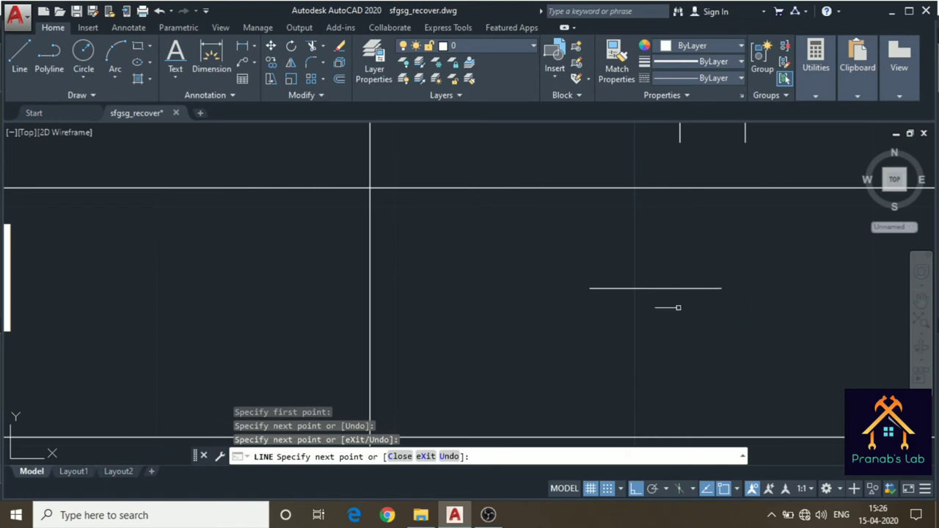
pyautogui.press('Escape')
# - Draw a vertical line through the lead's right end, leaving the lead's length unchanged
pyautogui.click(32, 58)
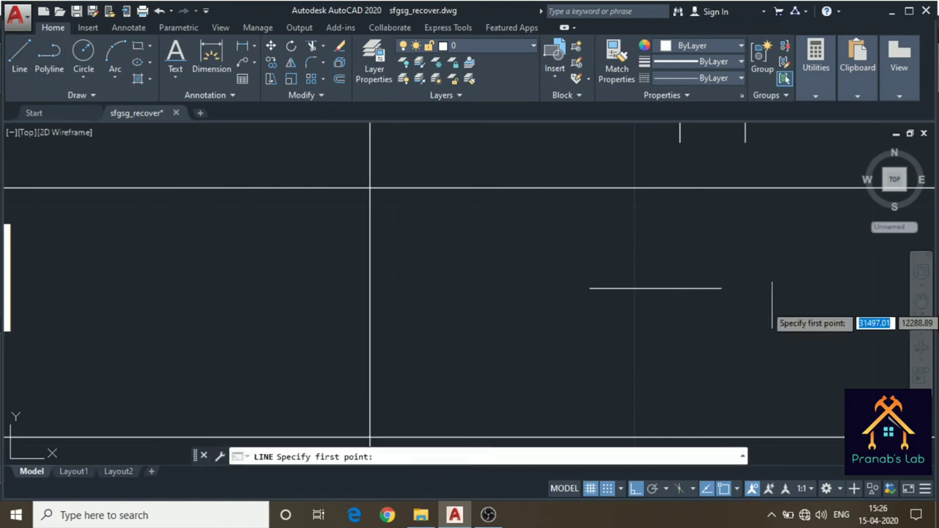
pyautogui.click(724, 244)
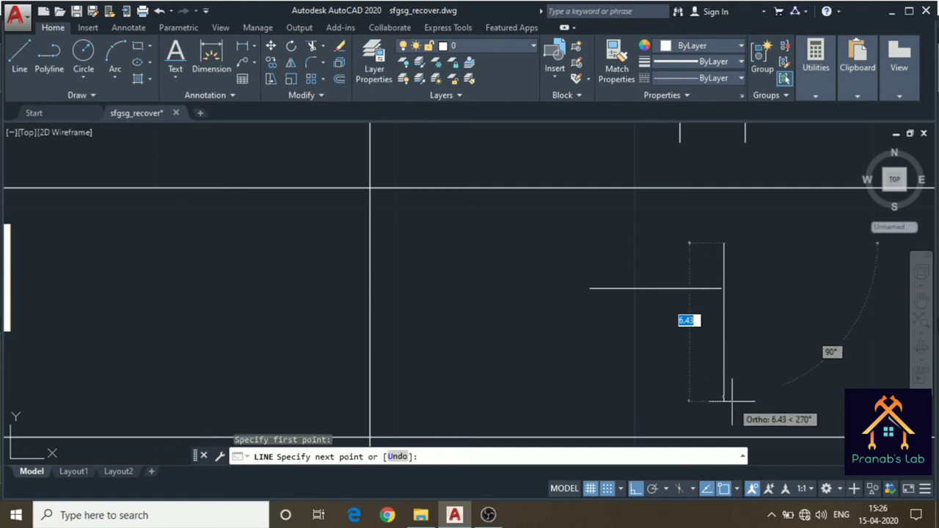
pyautogui.click(732, 397)
pyautogui.press('Escape')
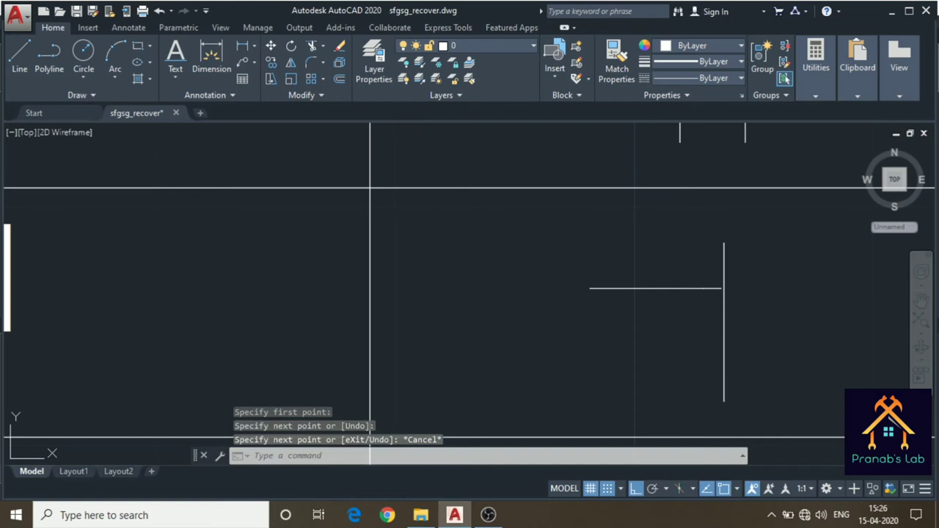
pyautogui.scroll(4, 712, 283)
pyautogui.scroll(3, 686, 295)
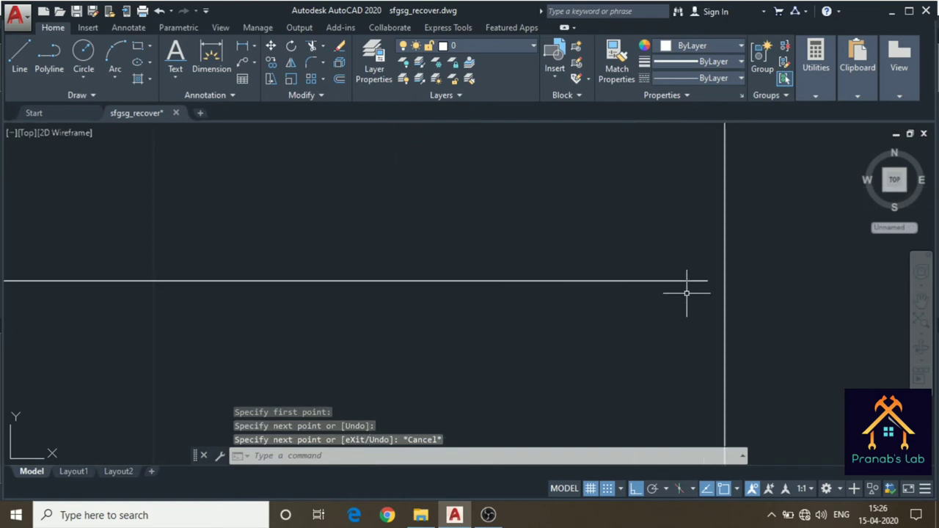
pyautogui.click(690, 279)
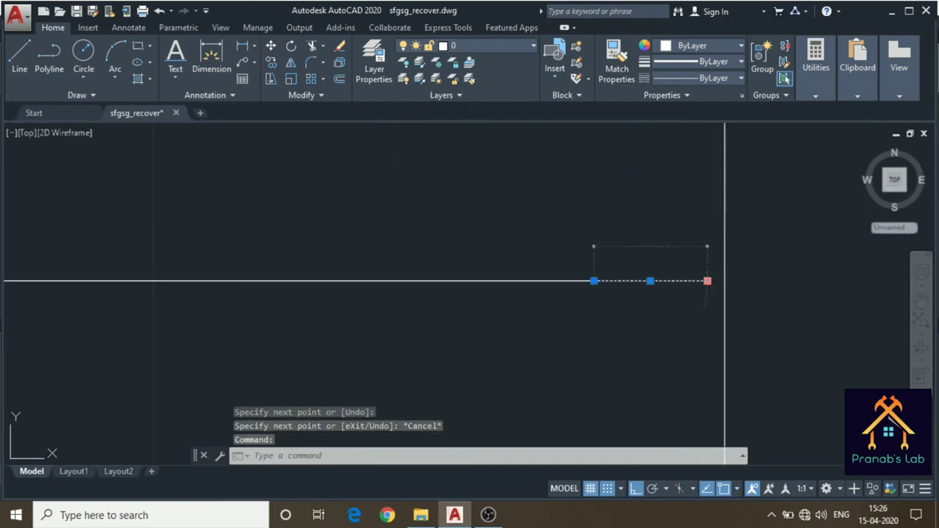
pyautogui.click(707, 280)
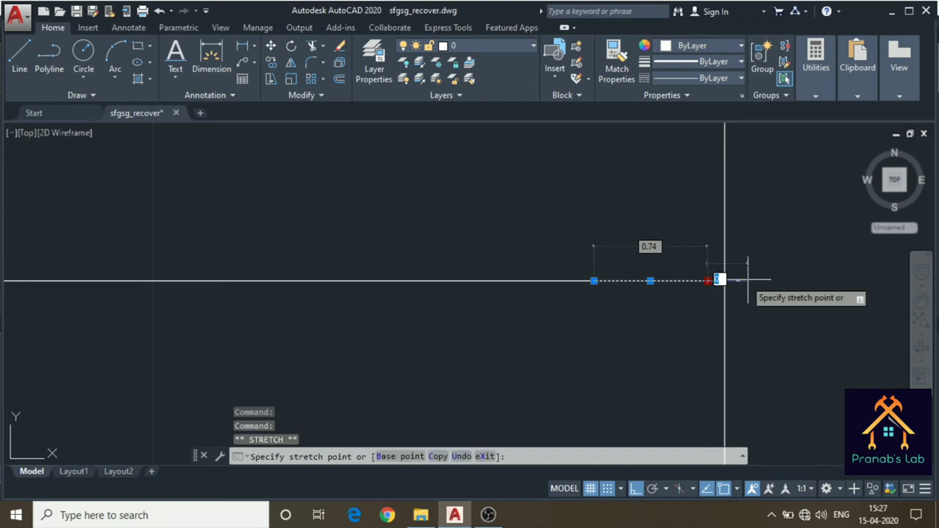
pyautogui.press('Escape')
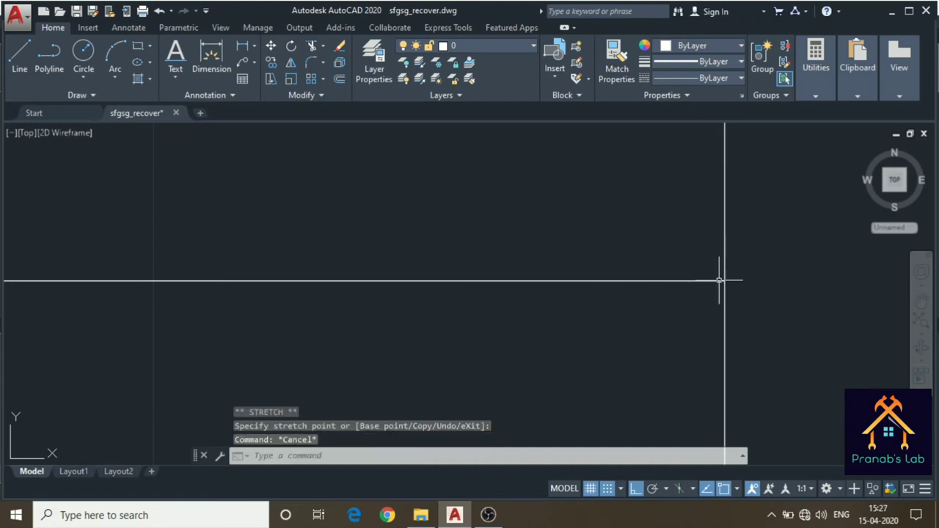
pyautogui.scroll(-2, 660, 367)
pyautogui.scroll(-2, 638, 374)
pyautogui.scroll(-3, 638, 374)
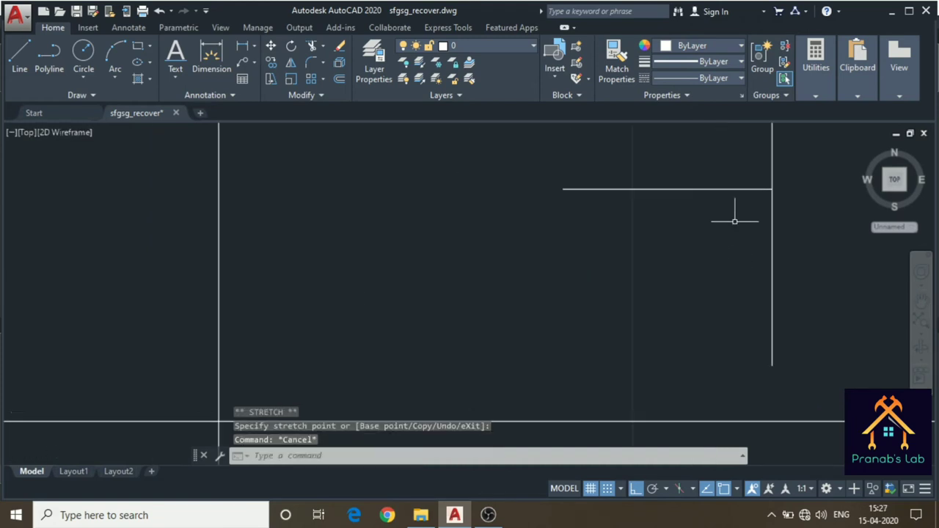
# - Draw three progressively shorter horizontal lines extending left from the vertical line
pyautogui.write('l')
pyautogui.press('Return')
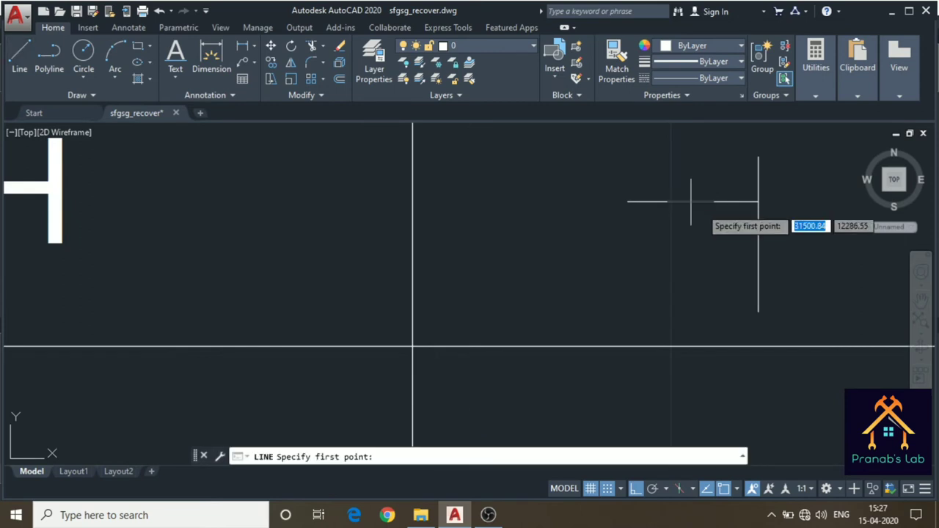
pyautogui.click(758, 233)
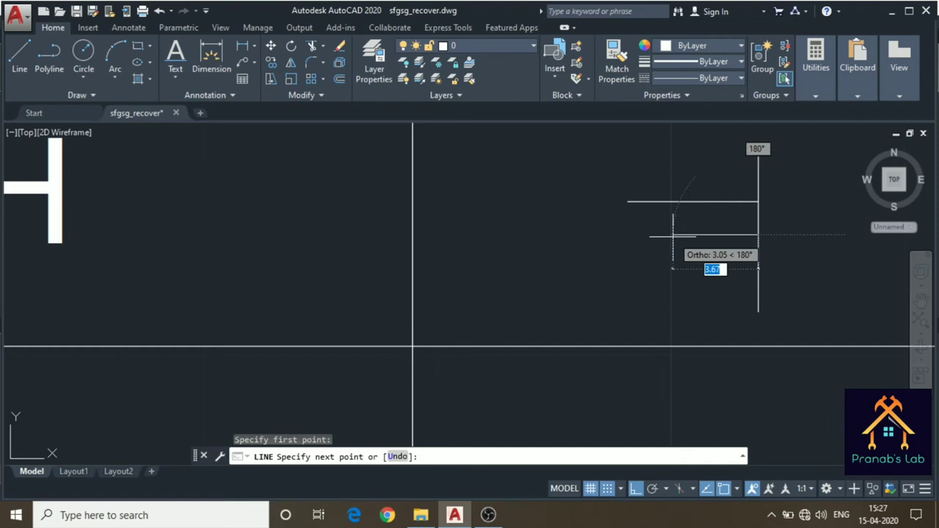
pyautogui.click(670, 234)
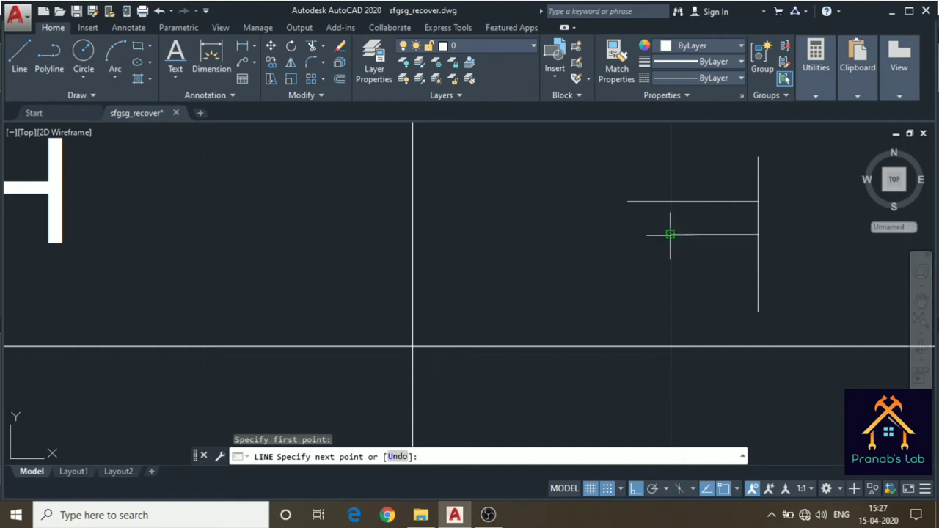
pyautogui.press('Escape')
pyautogui.click(20, 68)
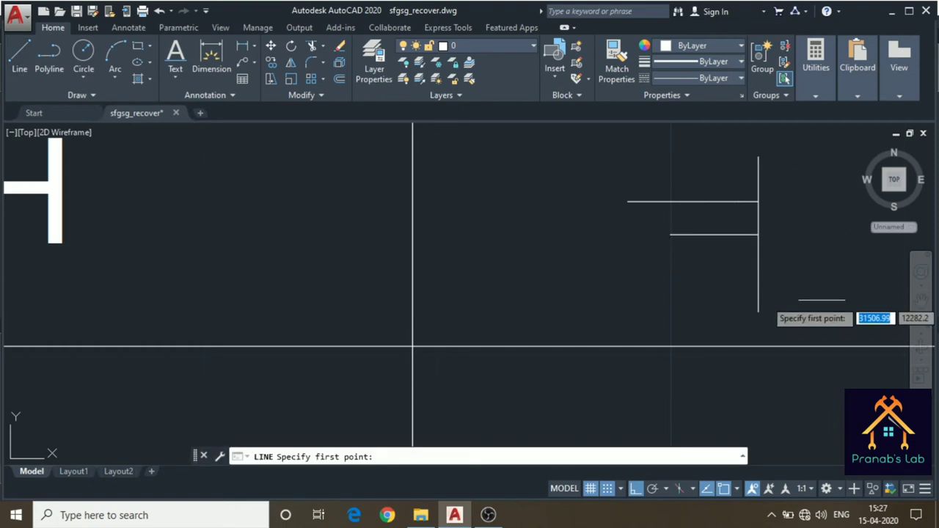
pyautogui.click(758, 270)
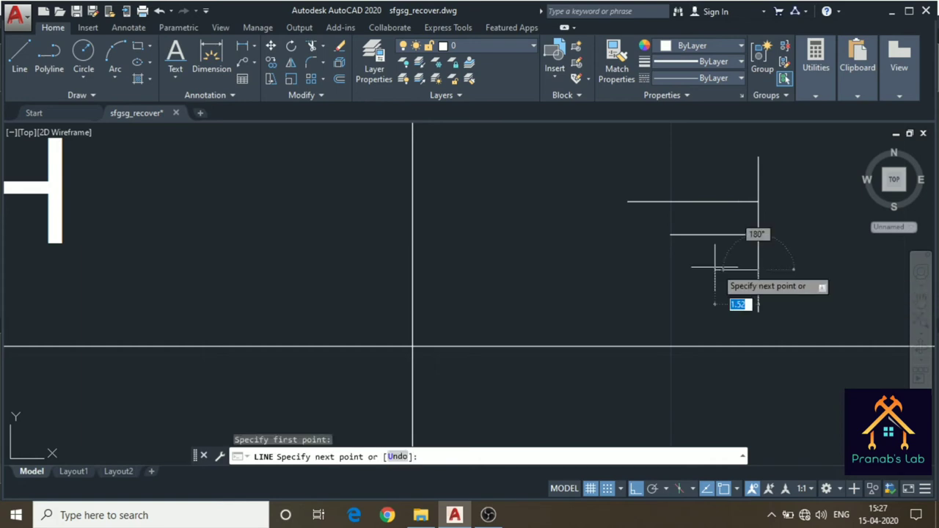
pyautogui.click(709, 270)
pyautogui.press('Escape')
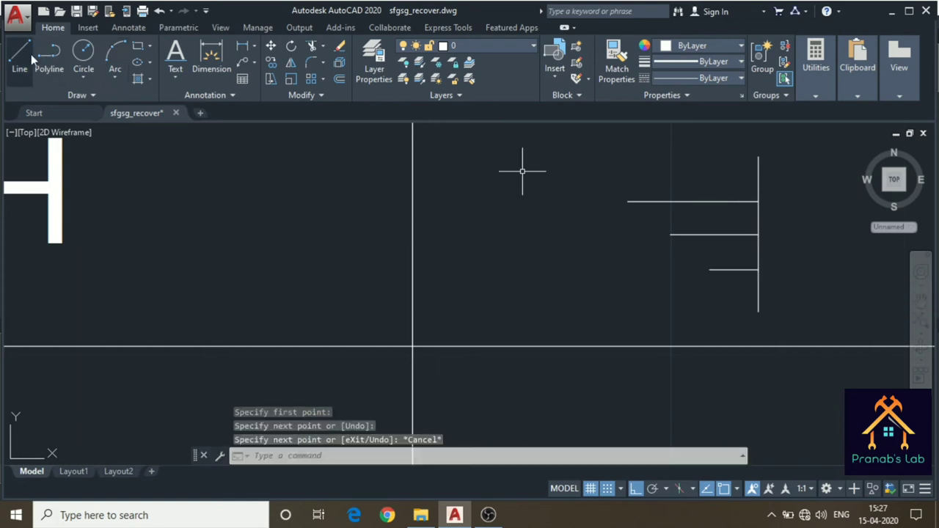
pyautogui.click(31, 55)
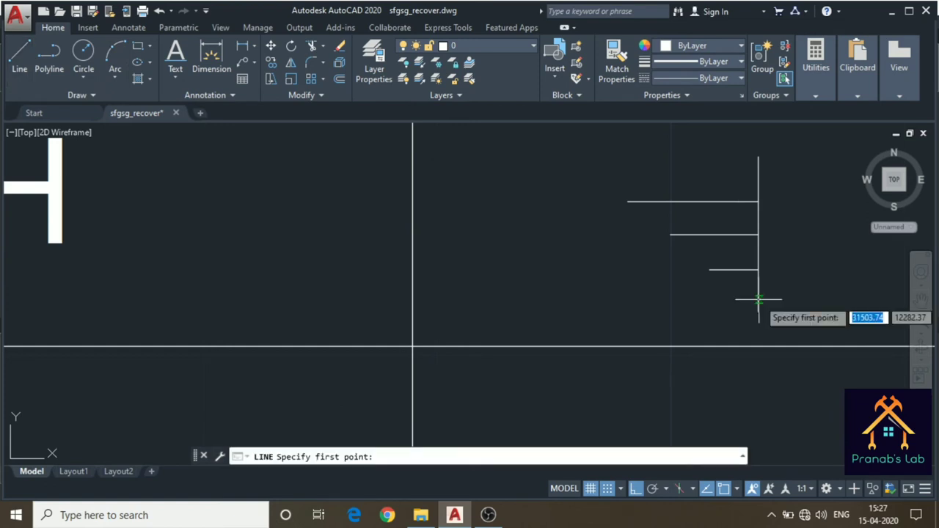
pyautogui.click(758, 300)
pyautogui.click(743, 299)
pyautogui.press('Escape')
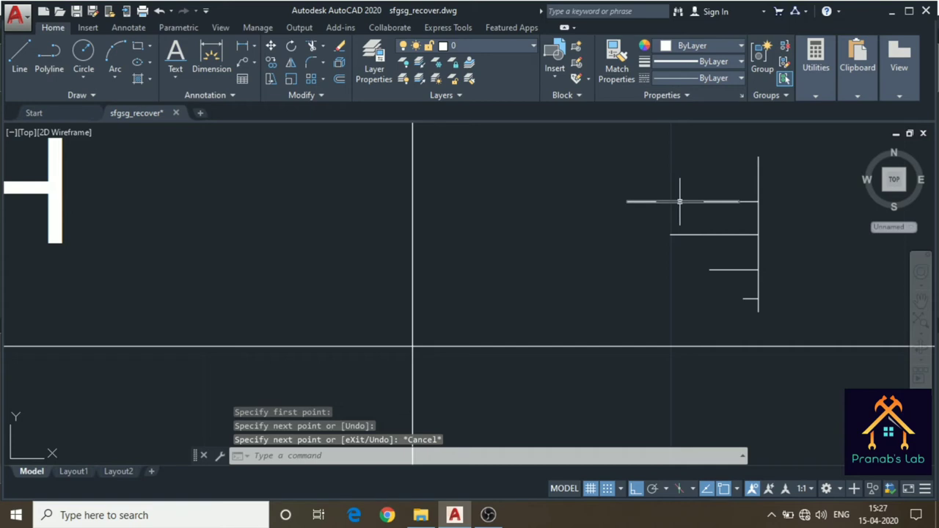
# - Select the horizontal and vertical lines of the earth symbol
pyautogui.click(724, 226)
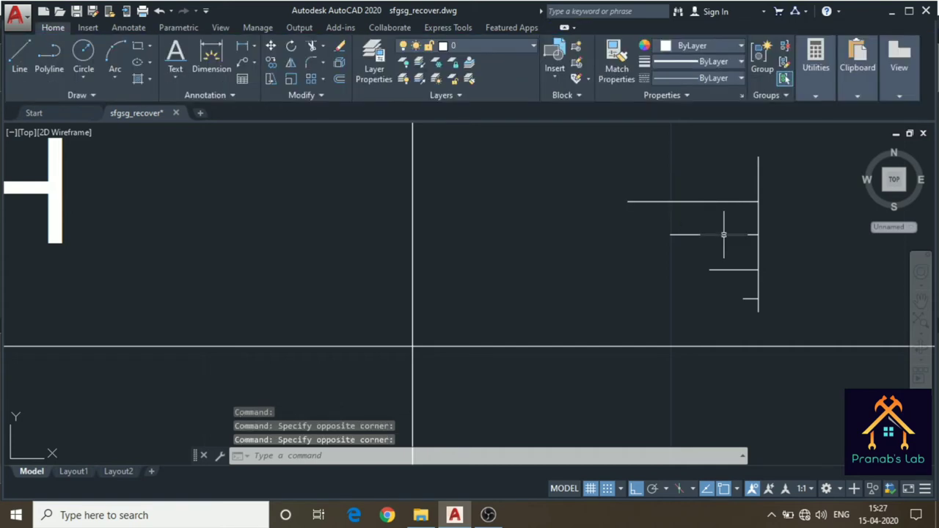
pyautogui.click(723, 234)
pyautogui.click(748, 202)
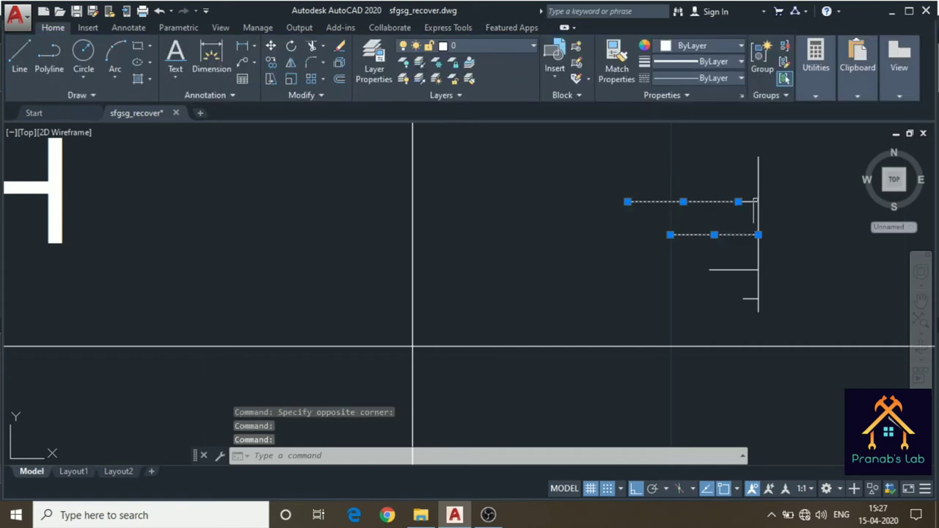
pyautogui.click(758, 193)
pyautogui.click(753, 257)
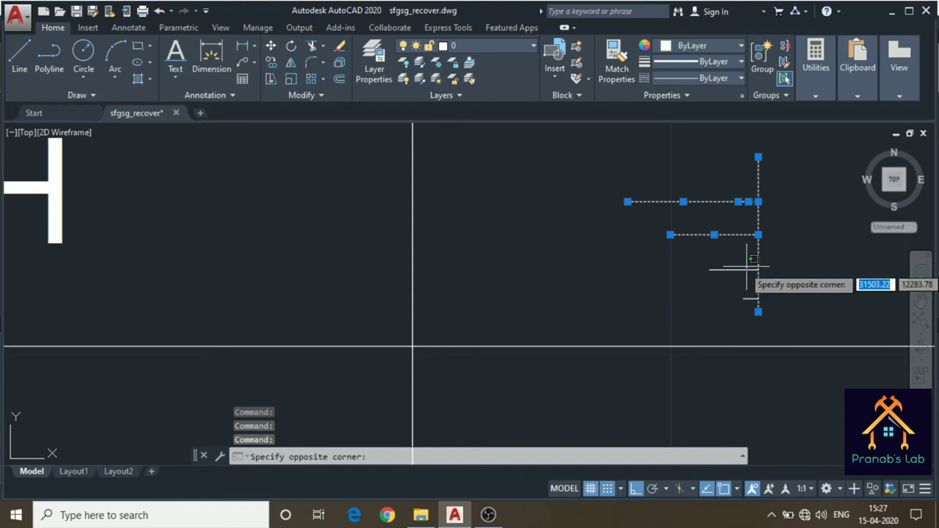
pyautogui.click(747, 269)
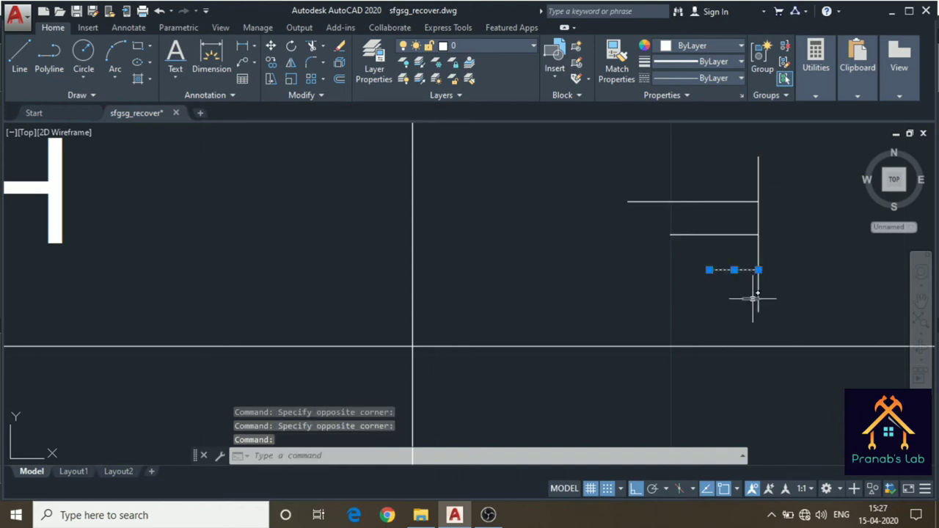
pyautogui.click(740, 301)
pyautogui.click(760, 290)
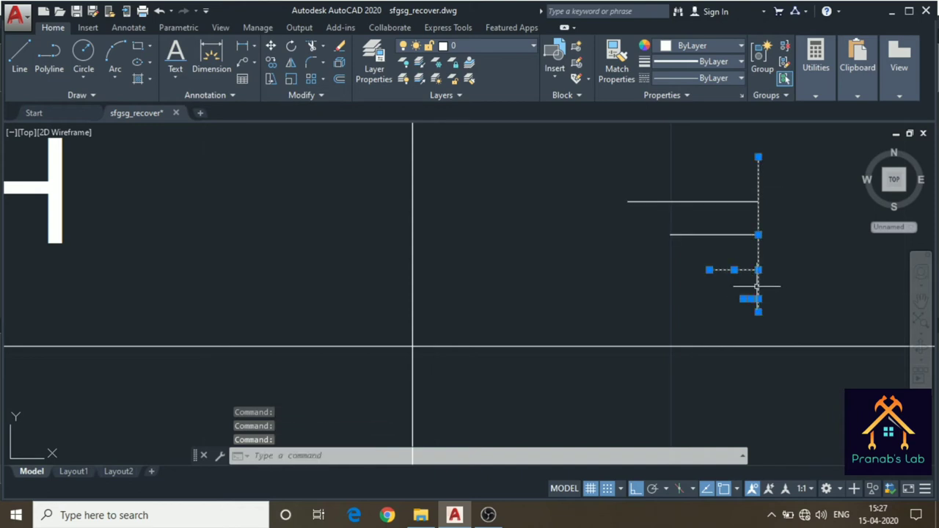
pyautogui.click(739, 235)
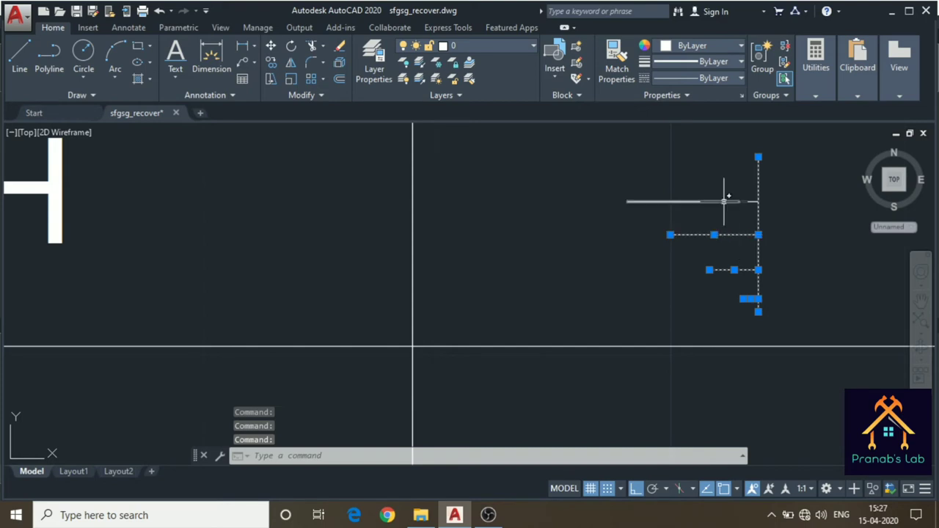
pyautogui.click(725, 201)
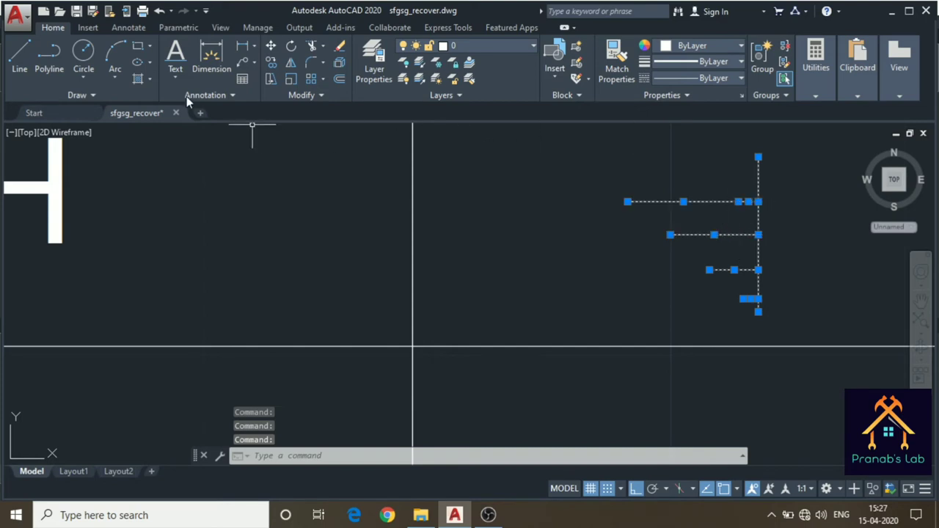
# - Mirror the selected lines about the vertical line, keeping originals, and delete the duplicate vertical
pyautogui.click(289, 64)
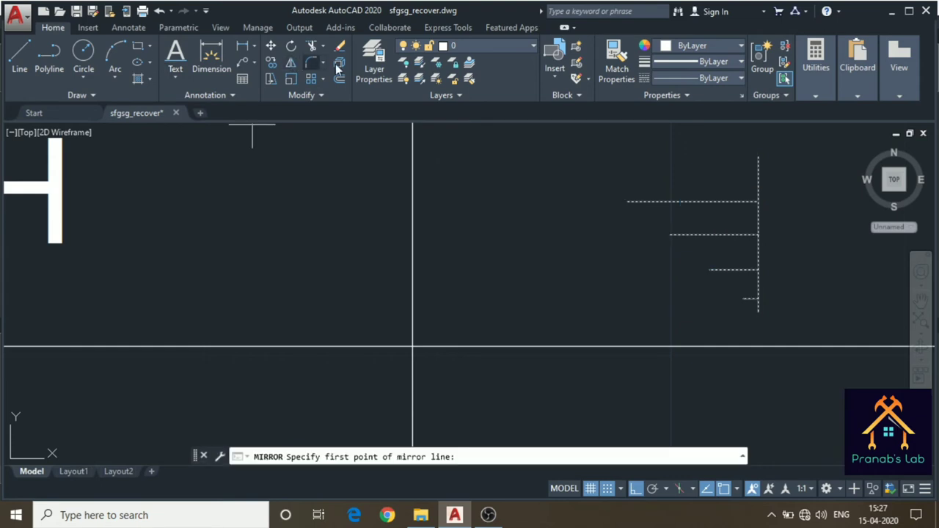
pyautogui.click(759, 158)
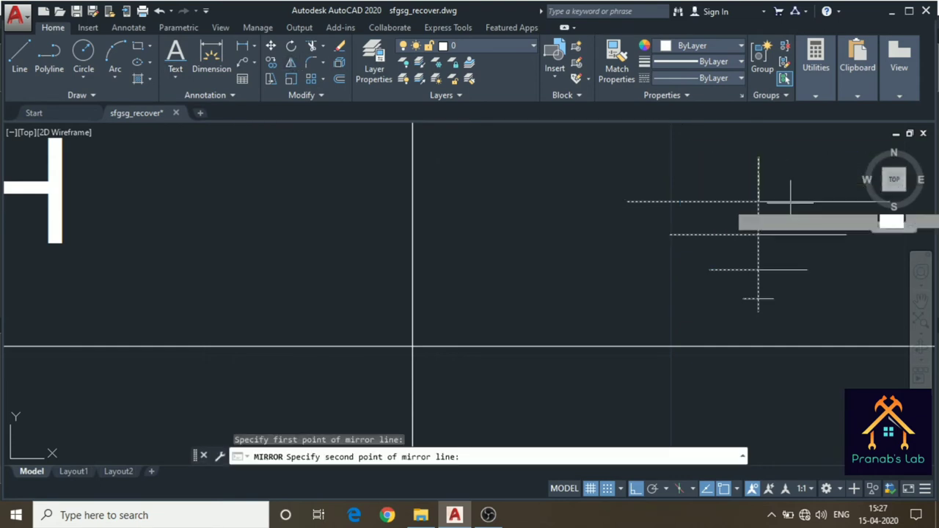
pyautogui.click(759, 312)
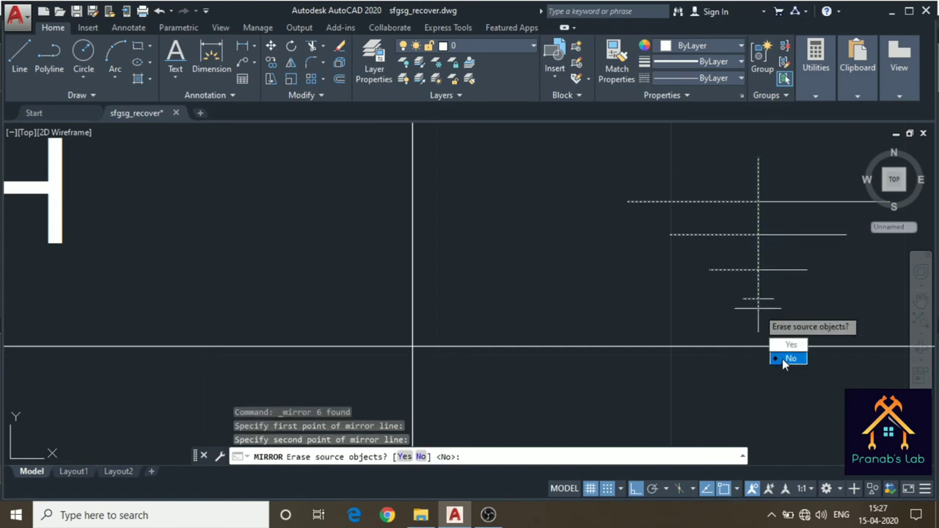
pyautogui.click(790, 359)
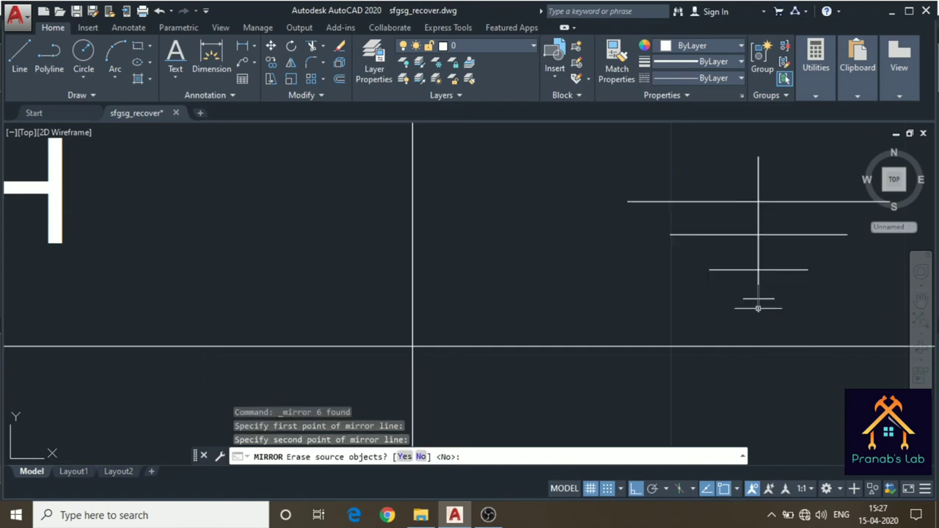
pyautogui.click(758, 256)
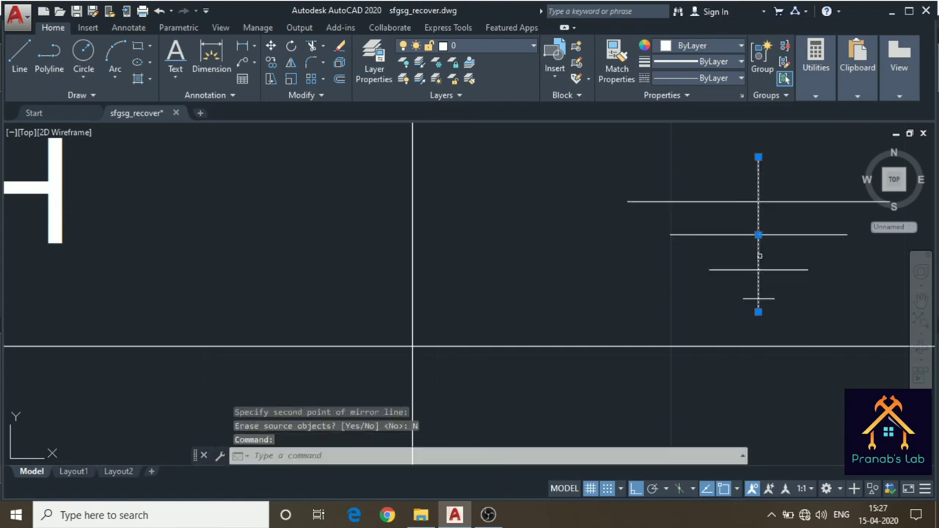
pyautogui.press('Delete')
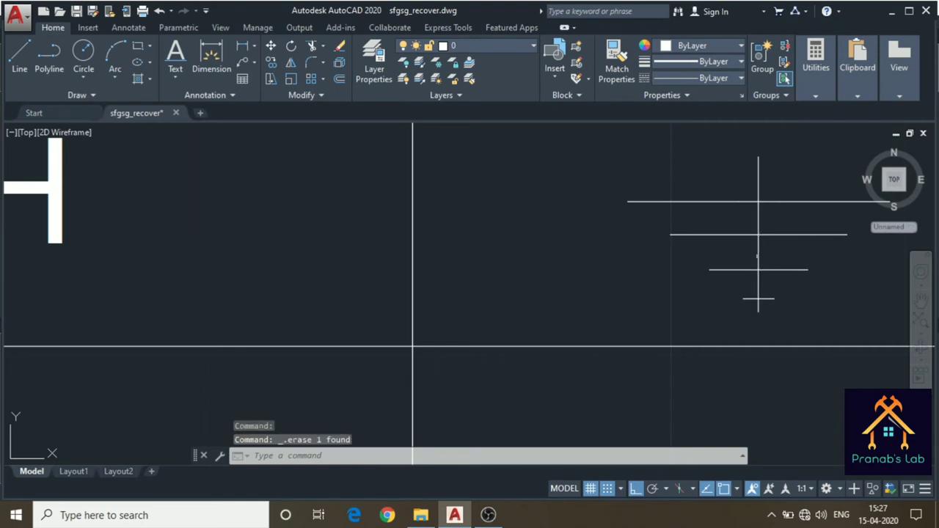
# - Replace the old vertical line with a short lead rising from the top plate's midpoint
pyautogui.click(759, 215)
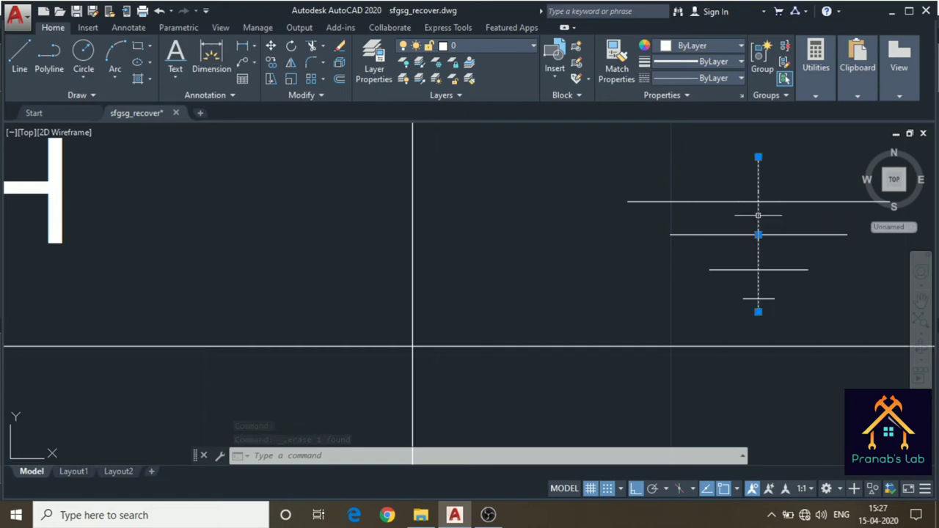
pyautogui.press('Delete')
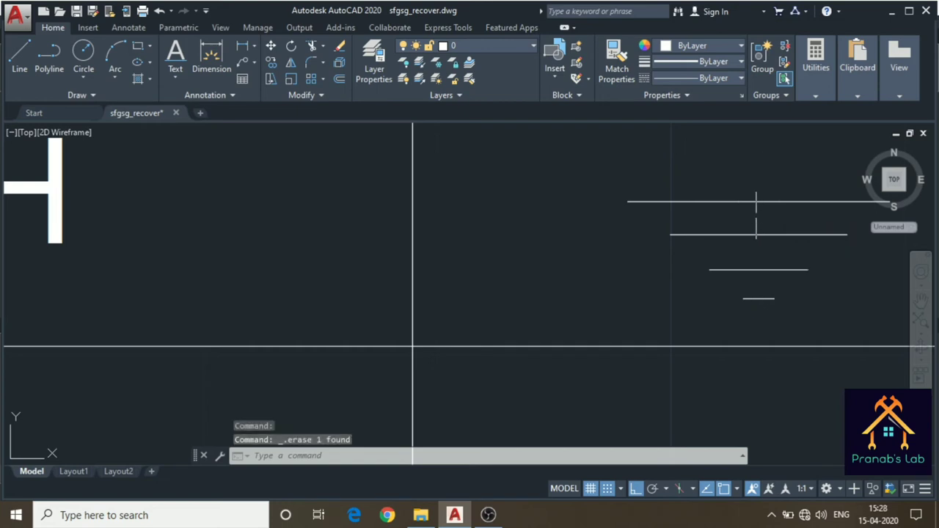
pyautogui.click(20, 60)
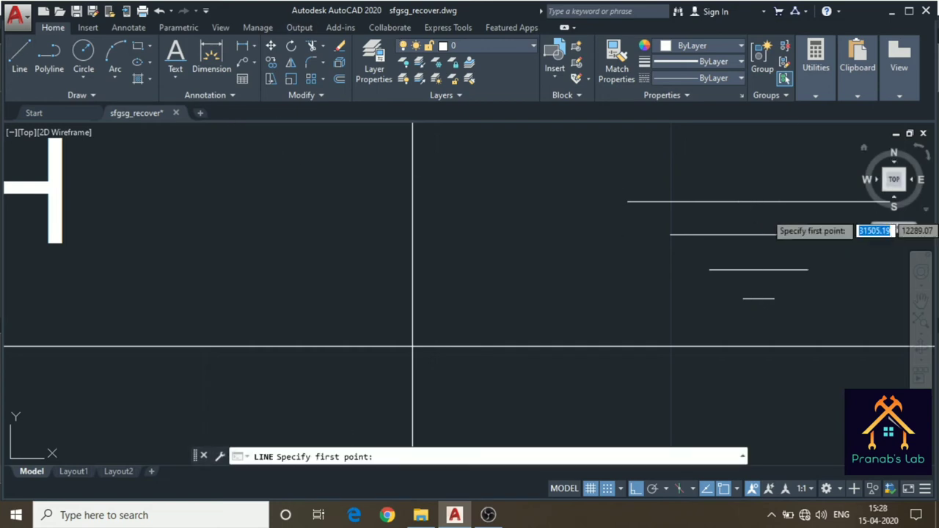
pyautogui.click(758, 200)
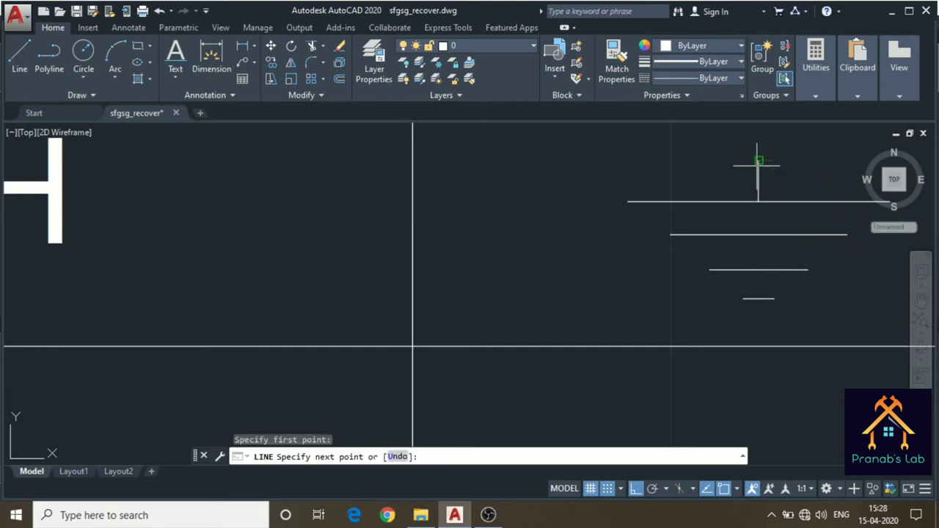
pyautogui.click(758, 160)
pyautogui.press('Escape')
# - Pan to the empty rows 11 and 12 and select row 11's name cell
pyautogui.scroll(-4, 730, 257)
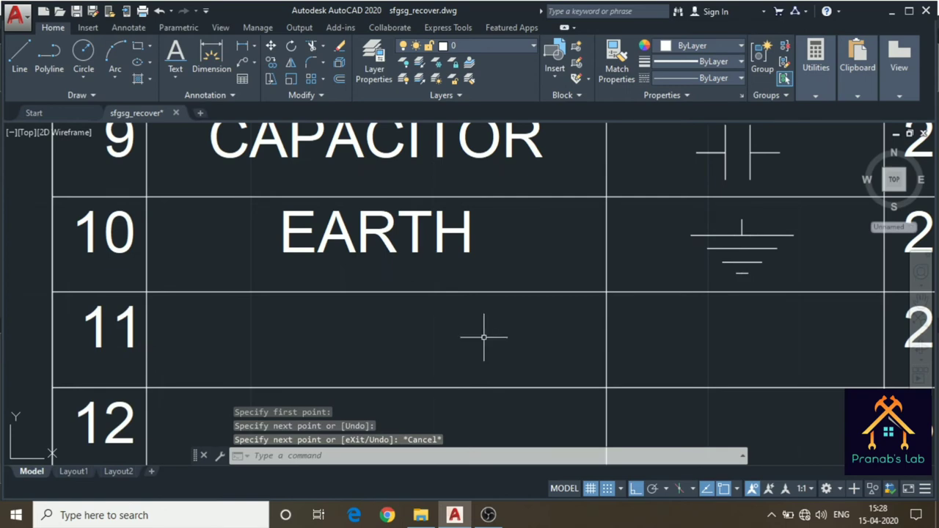
pyautogui.moveTo(483, 337); pyautogui.dragTo(659, 297, button='middle')
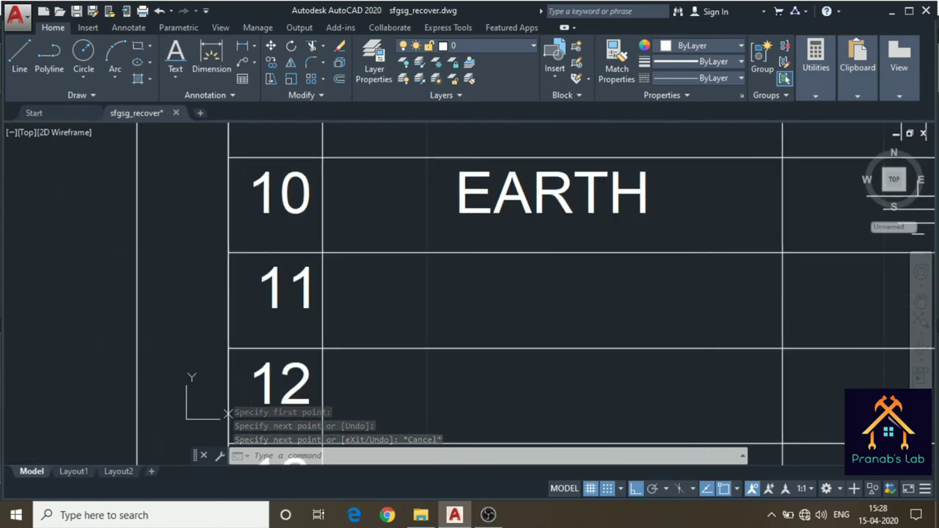
pyautogui.click(595, 300)
pyautogui.press('Escape')
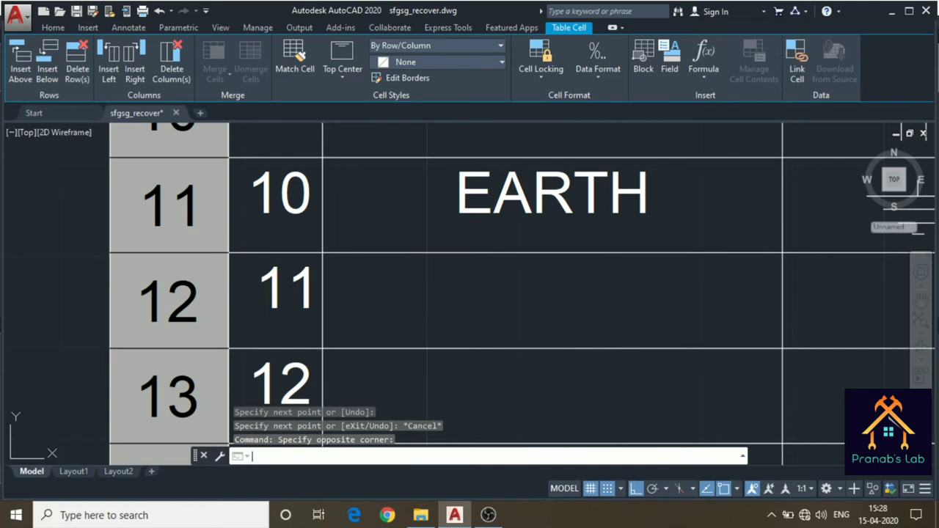
# - Type FAULT into row 11's name cell, fixing a typo, and close the editor
pyautogui.write('FFA')
pyautogui.press('BackSpace')
pyautogui.press('BackSpace')
pyautogui.write('A')
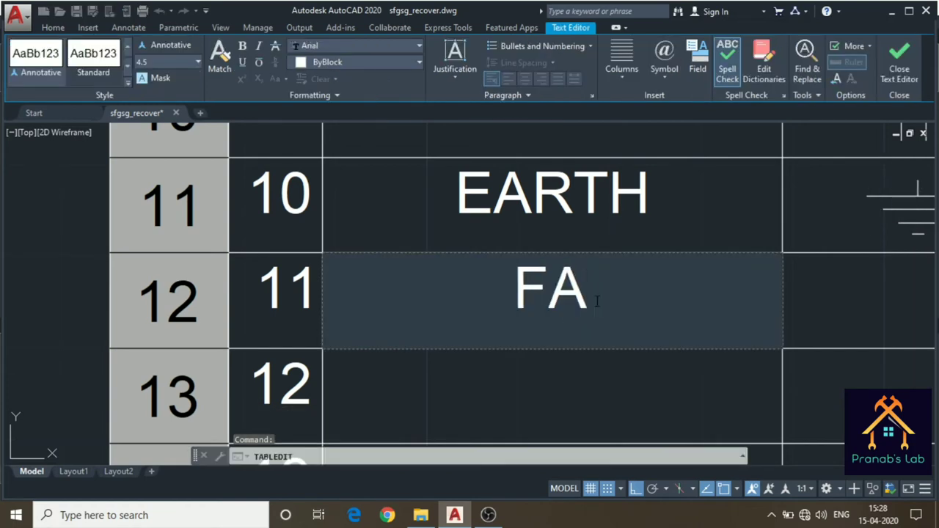
pyautogui.write('ULT')
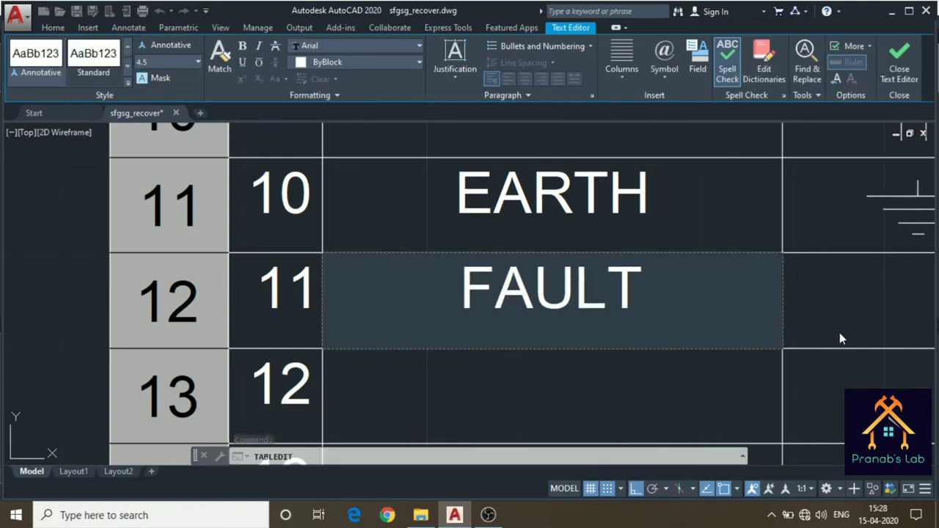
pyautogui.click(839, 332)
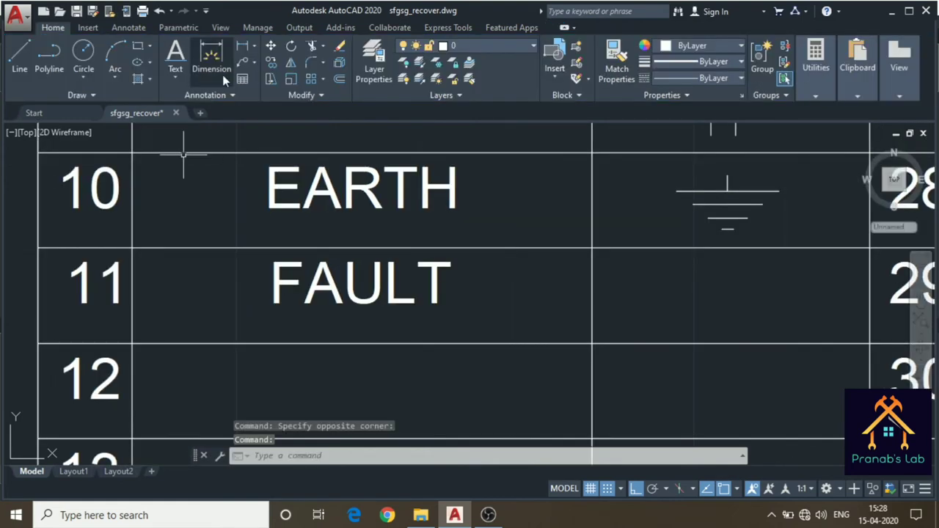
# - With Ortho off, draw a three-stroke zigzag lightning bolt in row 11's symbol cell beside FAULT
pyautogui.click(19, 51)
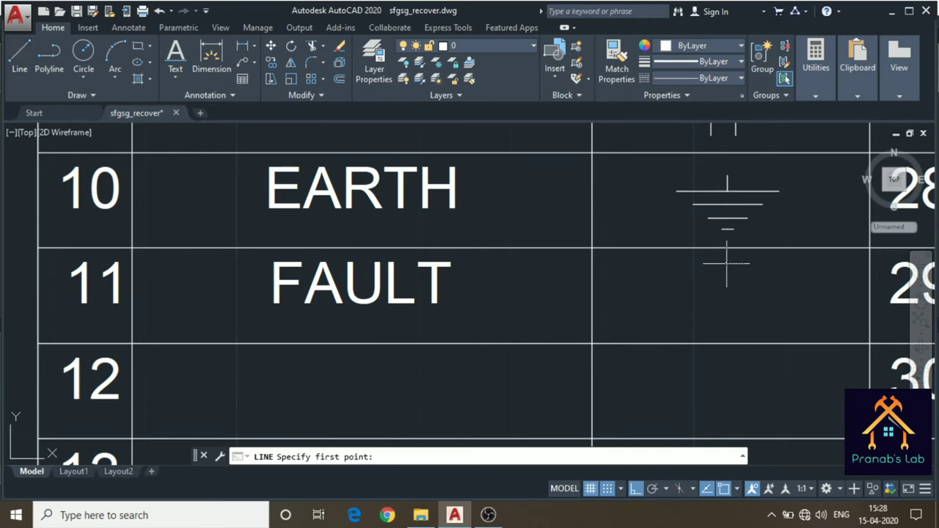
pyautogui.click(703, 264)
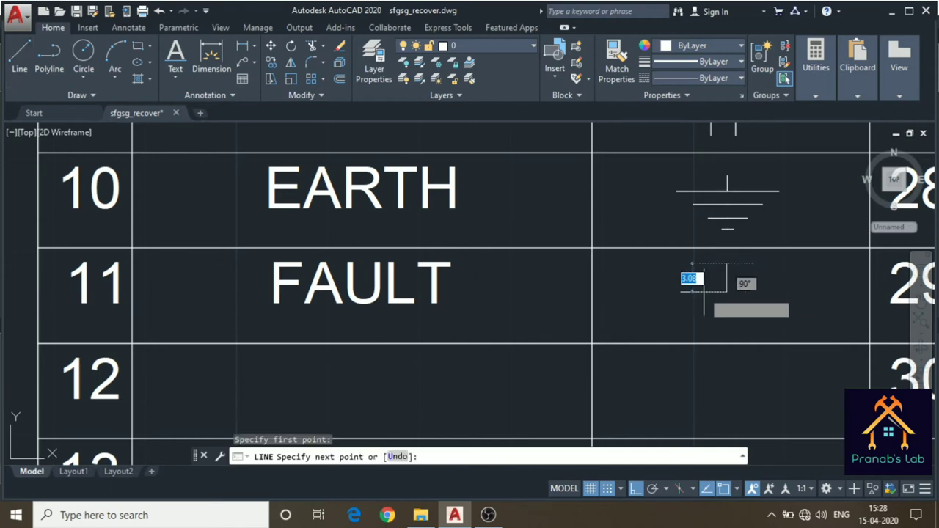
pyautogui.press('F8')
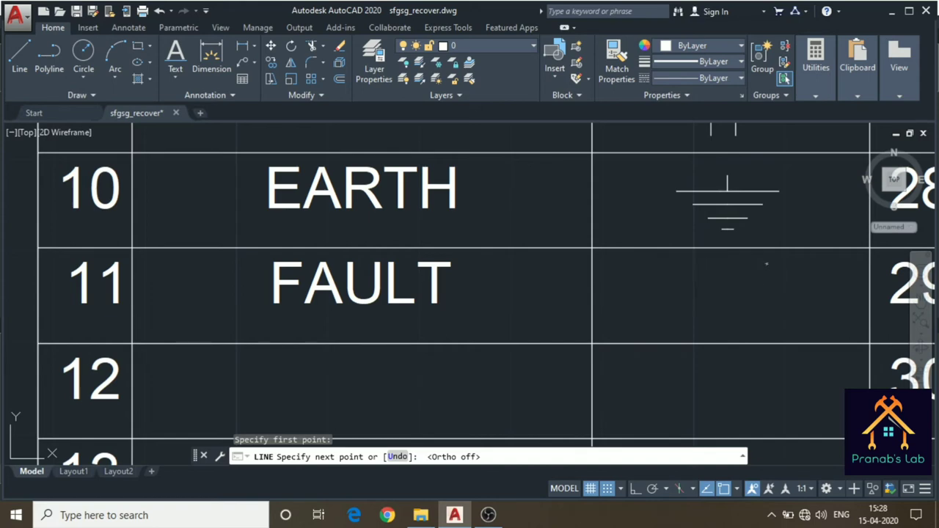
pyautogui.click(703, 296)
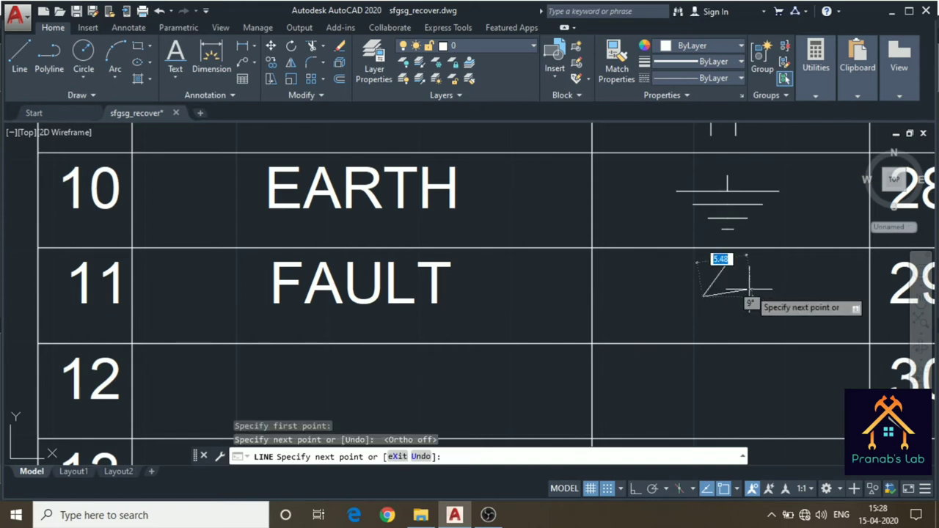
pyautogui.click(726, 265)
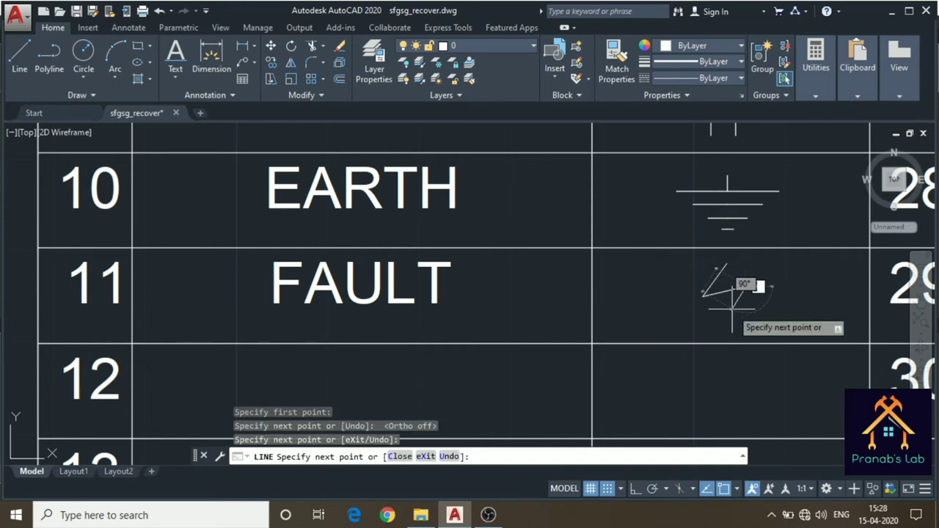
pyautogui.click(745, 286)
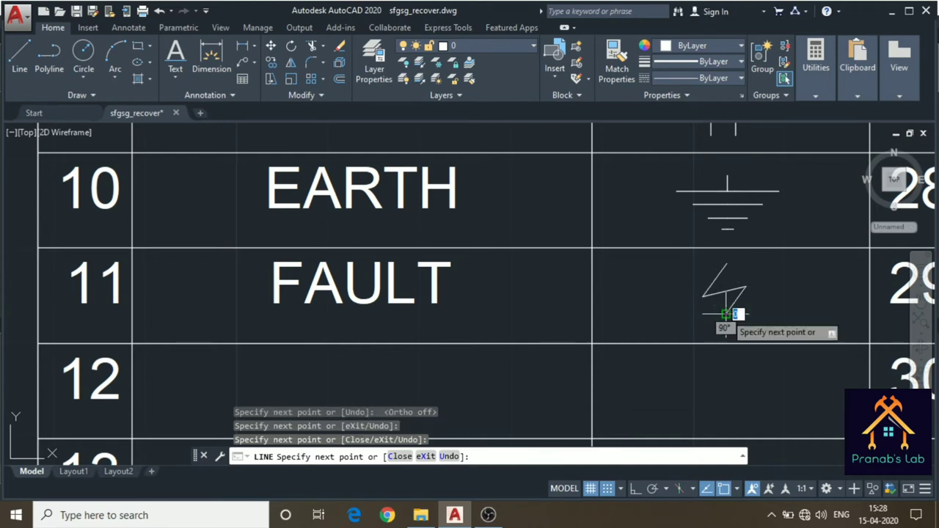
pyautogui.press('Escape')
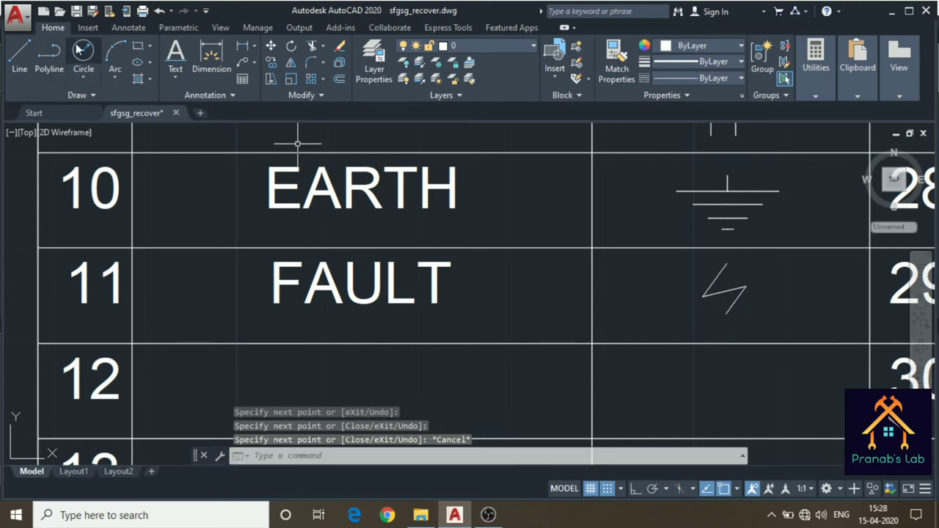
pyautogui.click(25, 50)
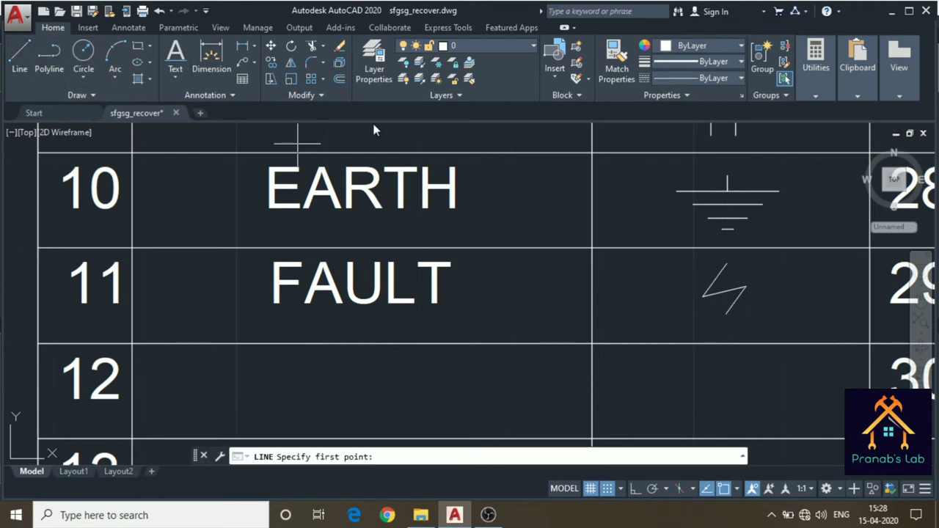
# - Draw a three-sided polygon triangle near the zigzag's lower end
pyautogui.click(149, 47)
pyautogui.click(162, 94)
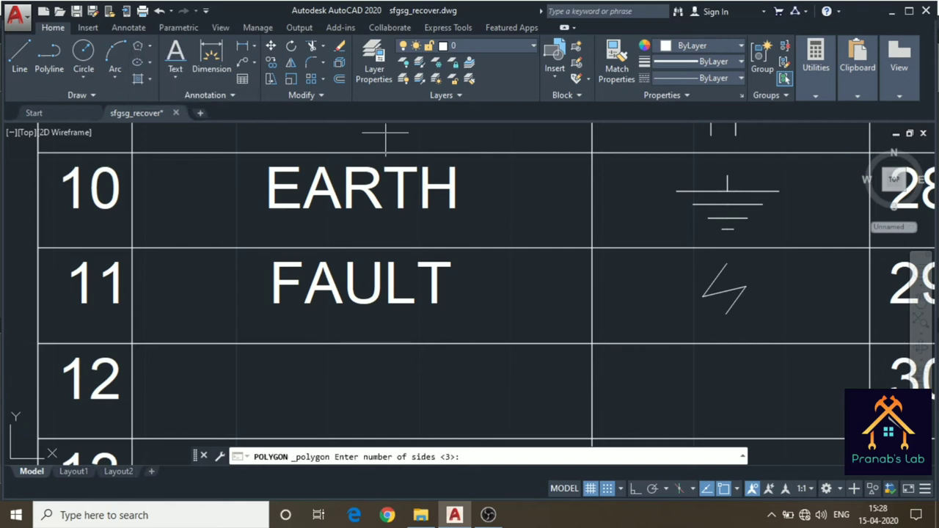
pyautogui.write('3')
pyautogui.press('Return')
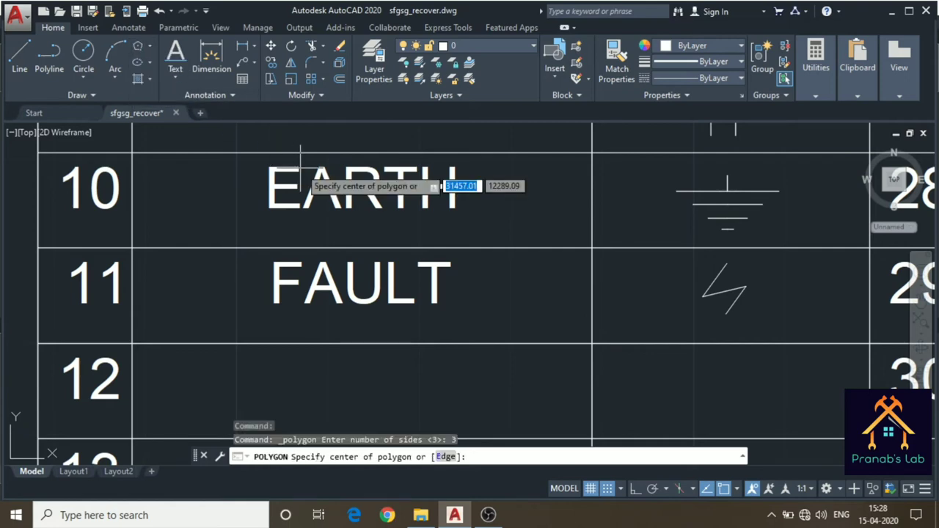
pyautogui.click(710, 325)
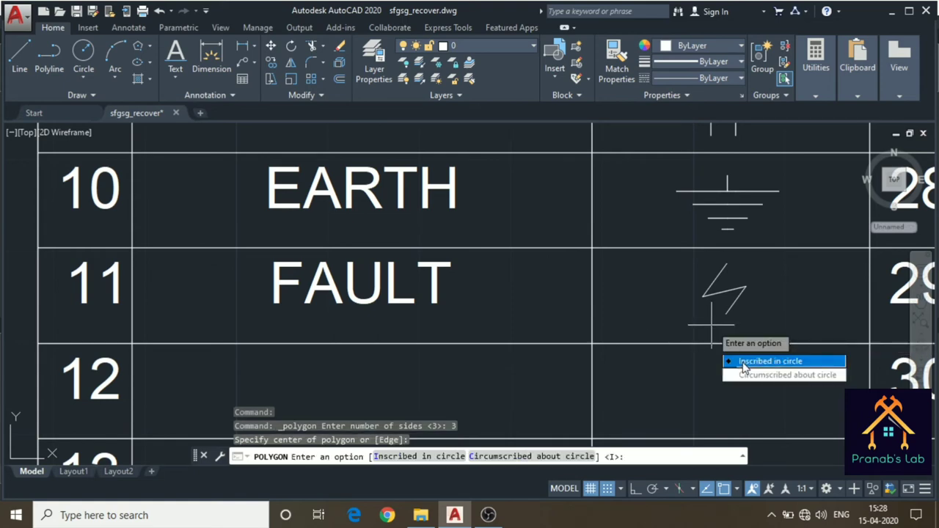
pyautogui.click(743, 361)
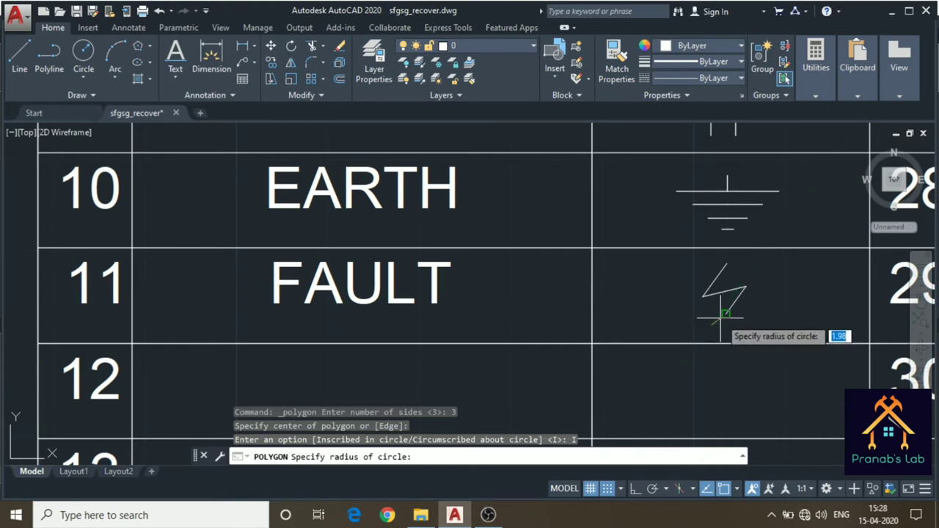
pyautogui.click(723, 315)
# - Rotate the triangle about its left corner to a new angle
pyautogui.scroll(3, 719, 317)
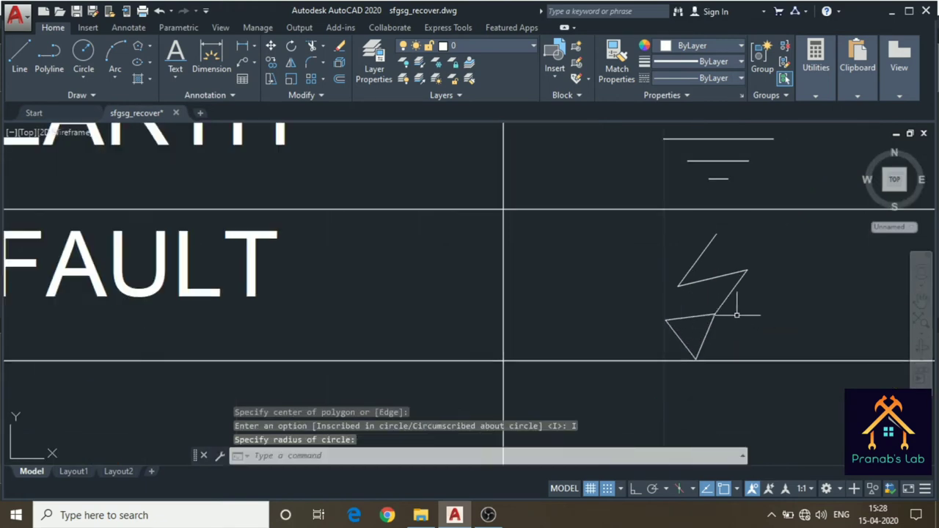
pyautogui.scroll(3, 695, 326)
pyautogui.click(660, 310)
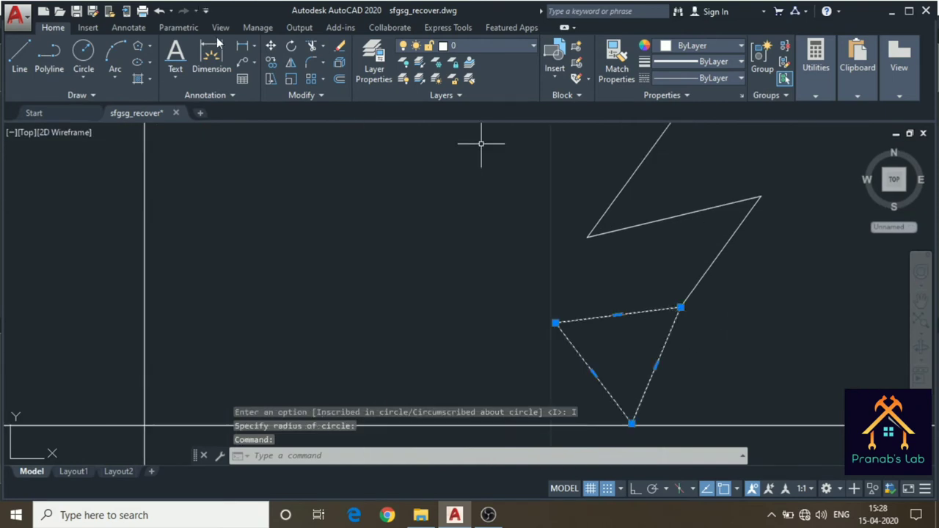
pyautogui.click(297, 47)
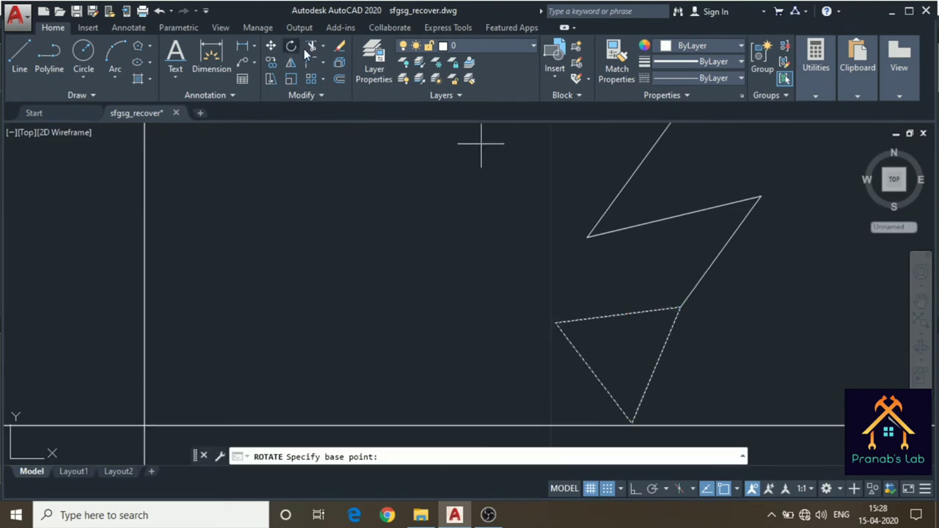
pyautogui.click(555, 323)
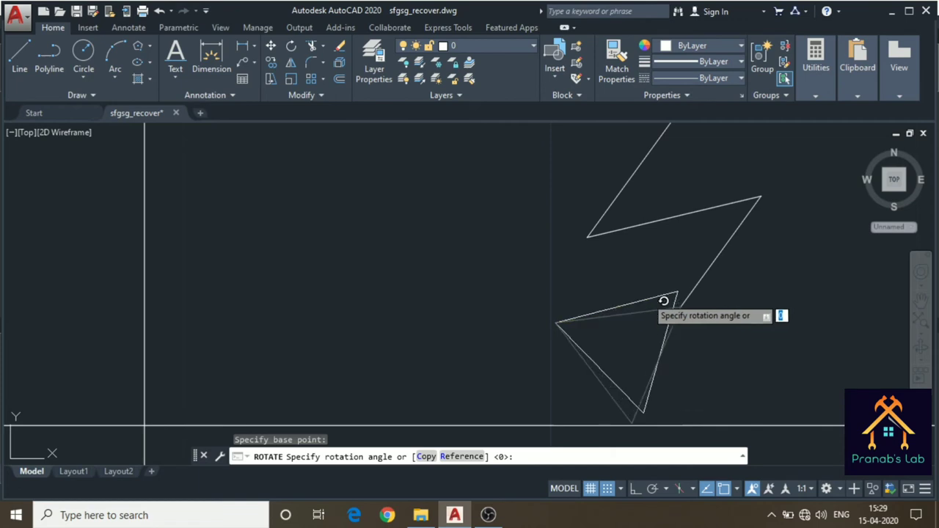
pyautogui.click(572, 257)
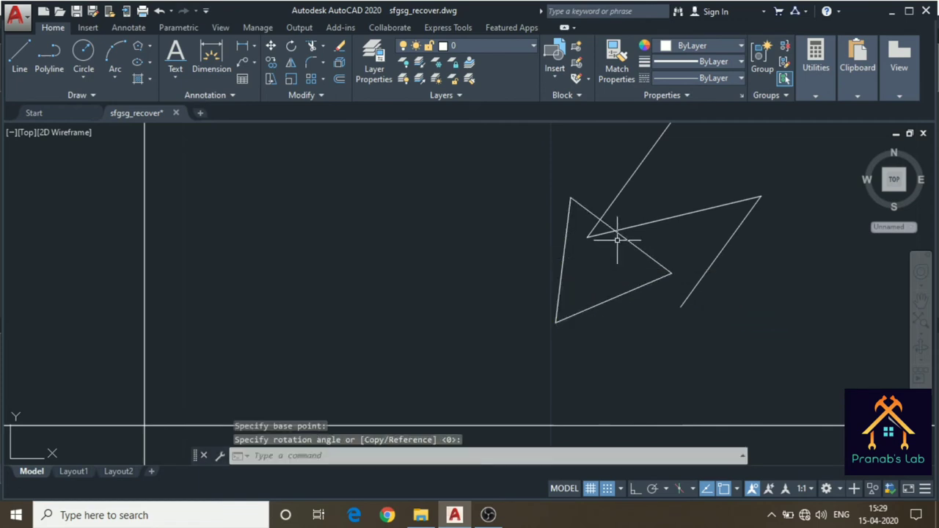
# - Move the triangle onto the zigzag's end as its arrowhead, then pan to row 12
pyautogui.click(619, 236)
pyautogui.write('m')
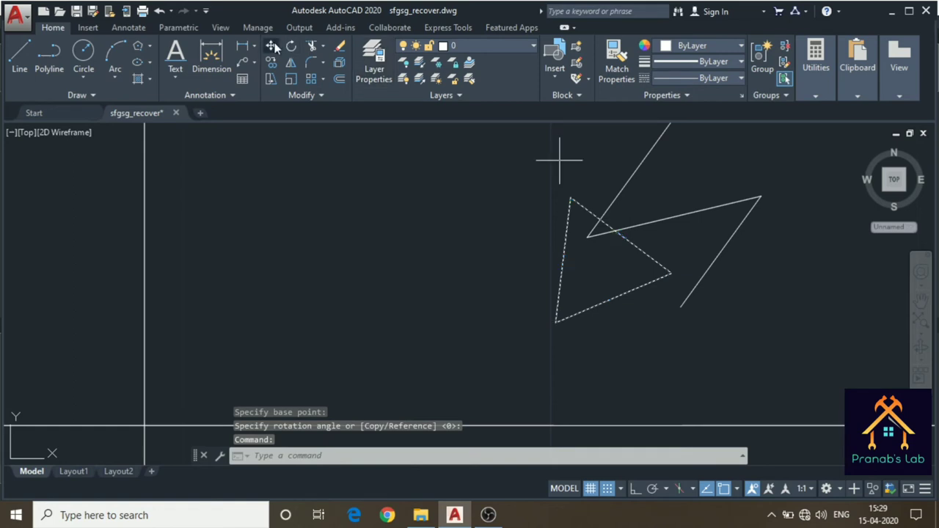
pyautogui.press('space')
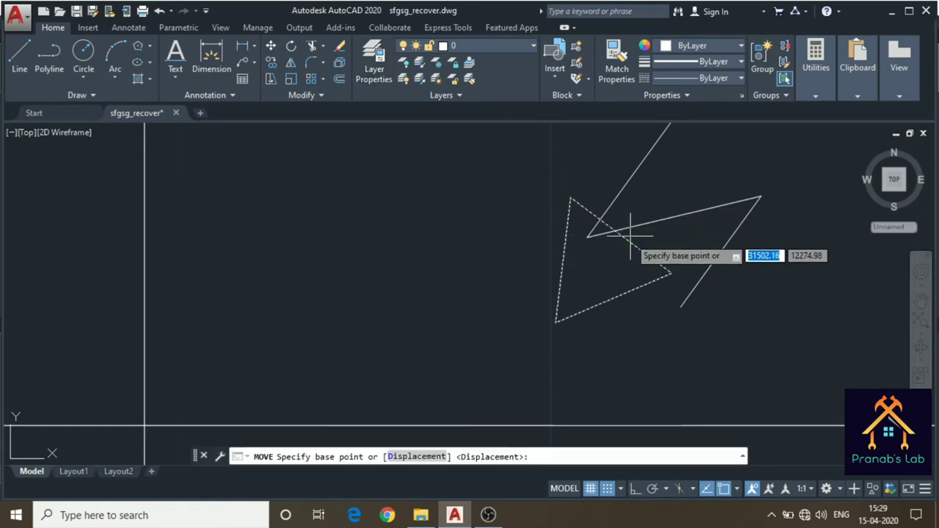
pyautogui.click(620, 235)
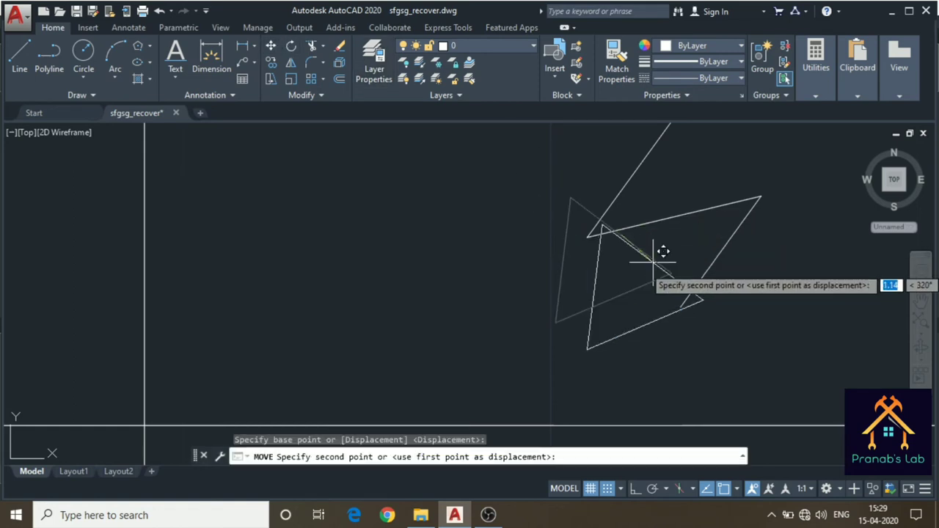
pyautogui.click(688, 300)
pyautogui.scroll(5, 763, 298)
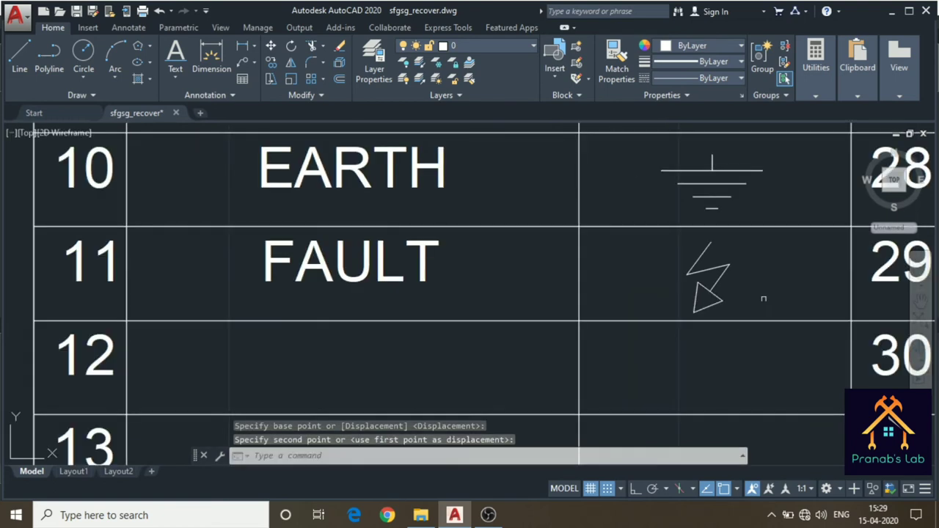
pyautogui.moveTo(763, 299); pyautogui.dragTo(836, 235, button='middle')
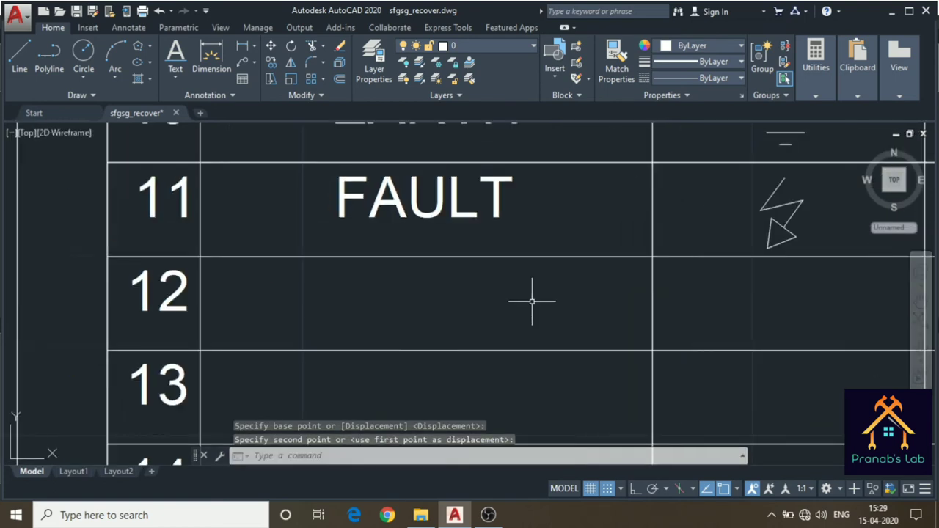
pyautogui.moveTo(532, 300); pyautogui.dragTo(575, 270, button='middle')
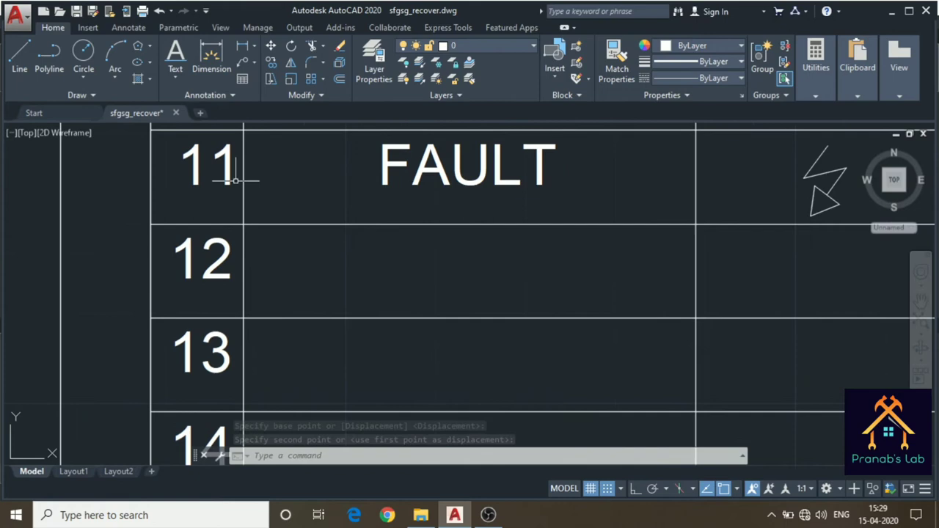
# - Enter STARTER in row 12's name cell below FAULT
pyautogui.click(301, 252)
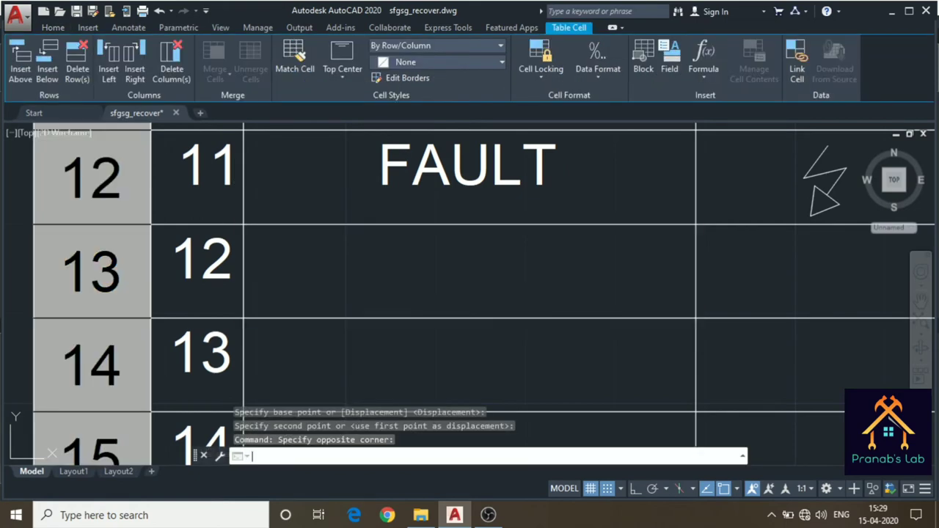
pyautogui.write('STARTER')
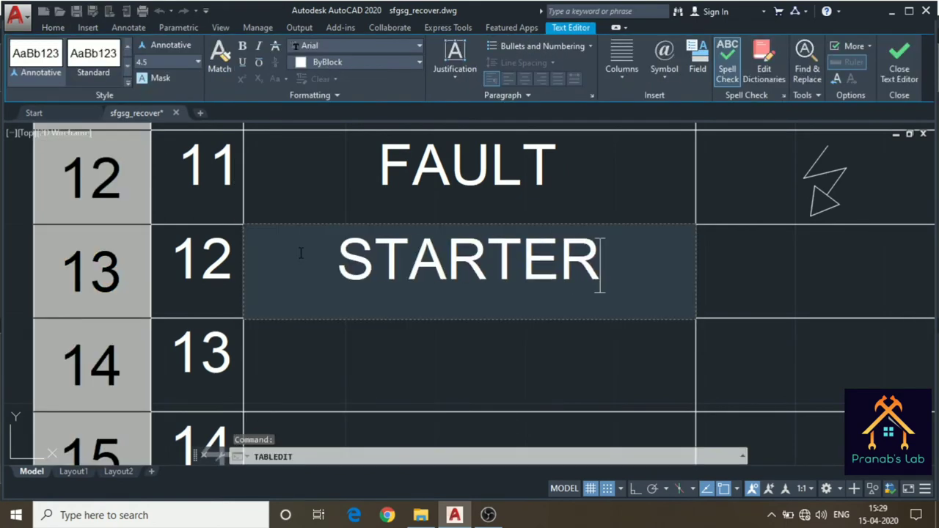
pyautogui.click(787, 251)
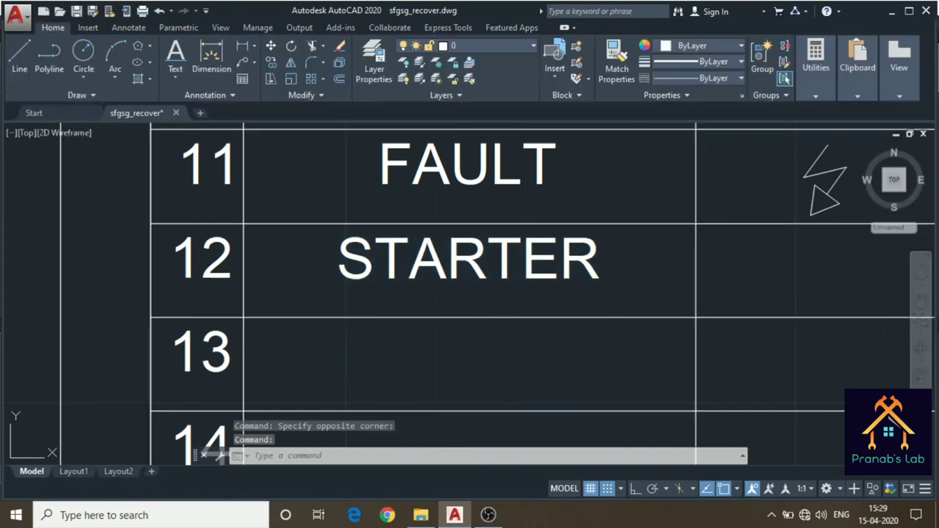
pyautogui.moveTo(787, 251)
pyautogui.mouseDown(button='middle')
pyautogui.moveTo(599, 281)
pyautogui.moveTo(665, 314)
pyautogui.mouseUp(button='middle')
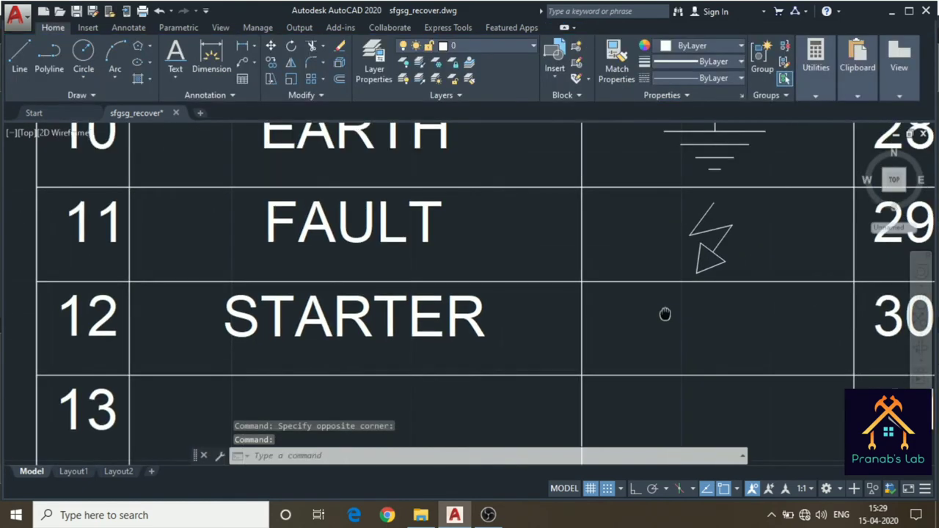
# - Draw a rectangle filling row 12's symbol cell
pyautogui.click(148, 46)
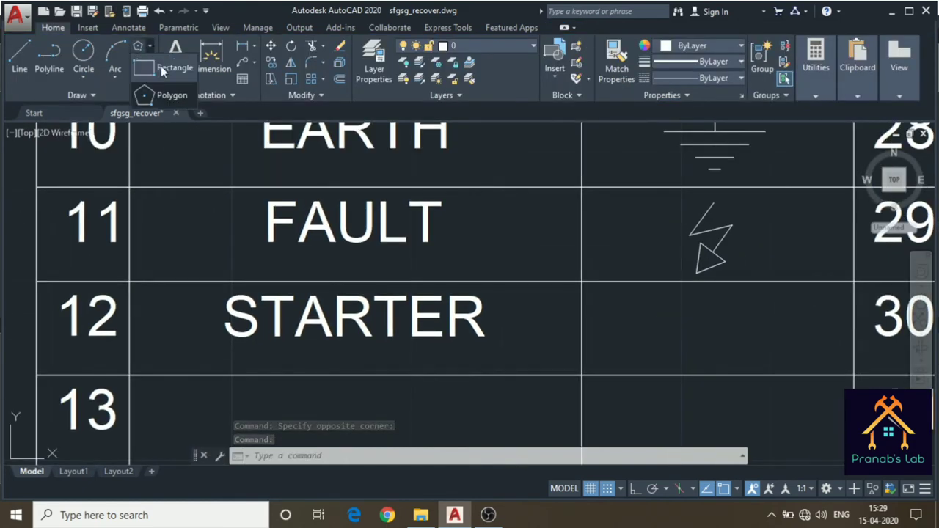
pyautogui.click(160, 66)
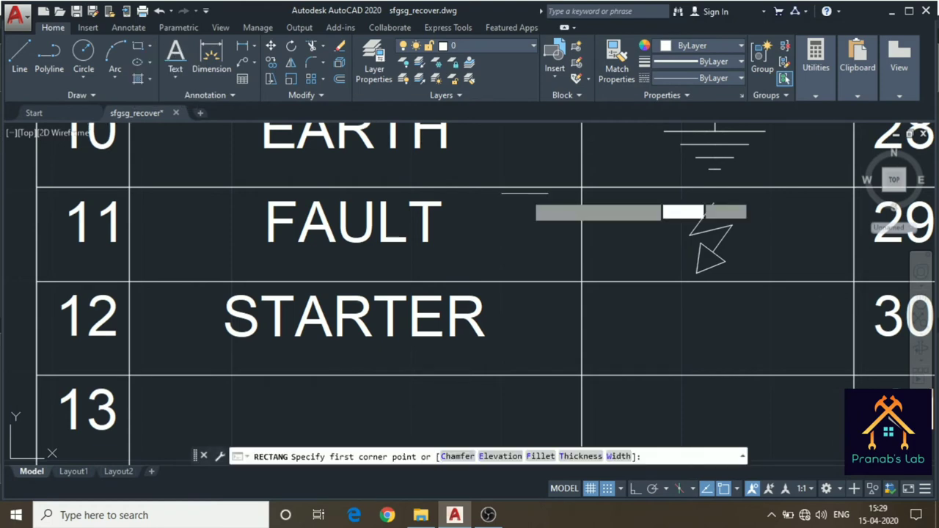
pyautogui.click(672, 302)
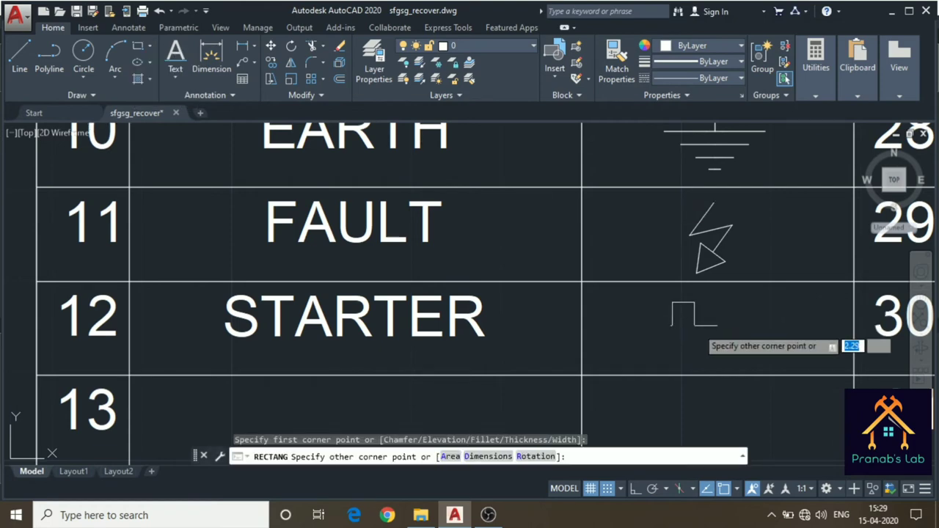
pyautogui.click(763, 365)
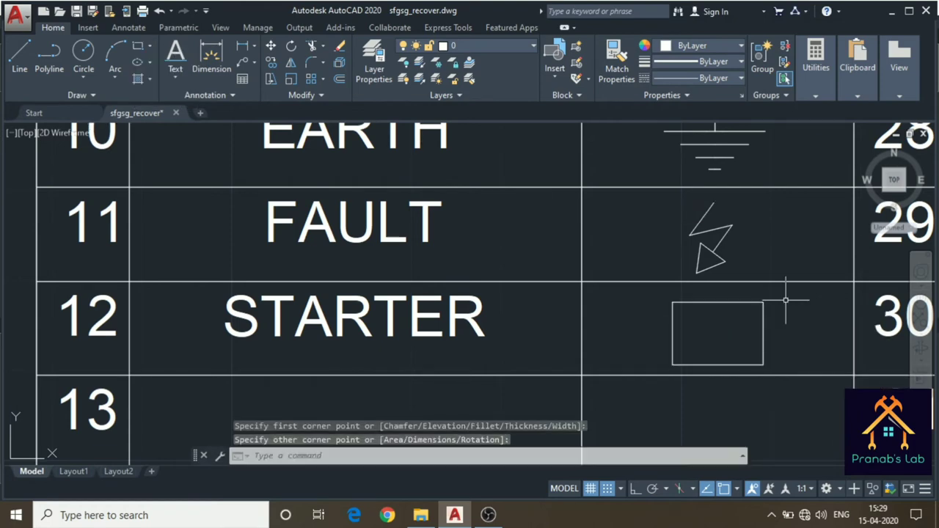
# - Draw a line from the rectangle's centre to its top-left corner
pyautogui.click(19, 52)
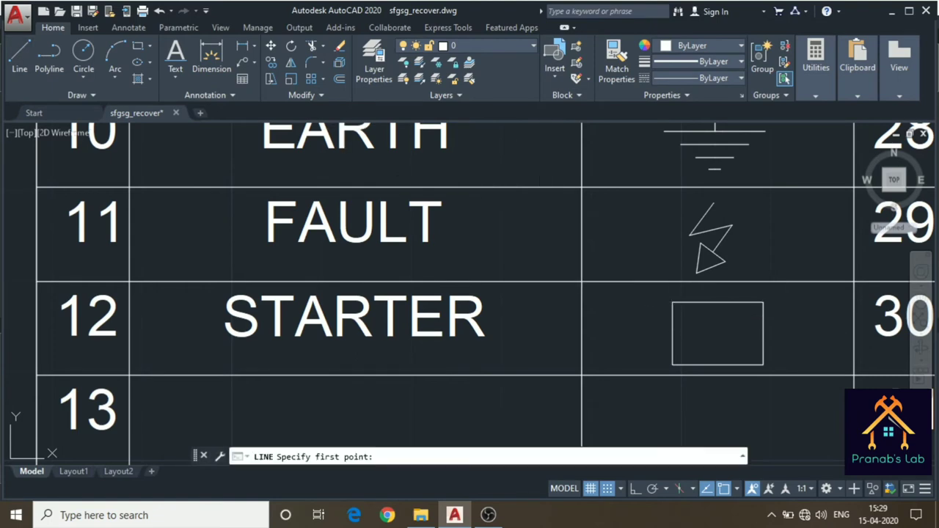
pyautogui.click(672, 303)
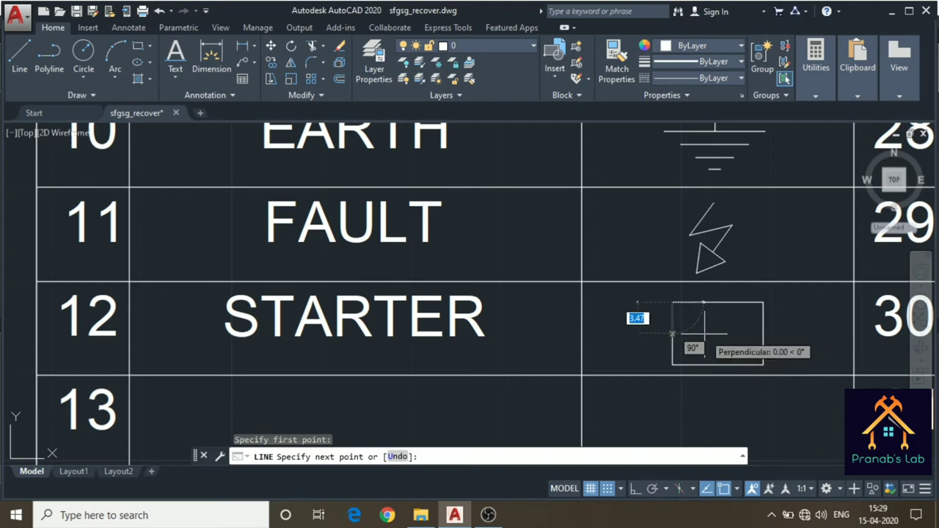
pyautogui.scroll(2, 713, 335)
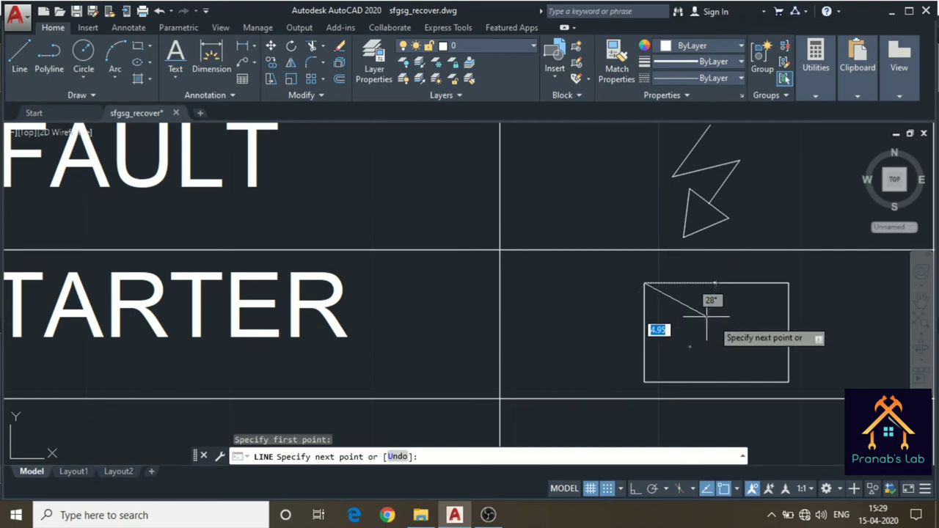
pyautogui.press('Escape')
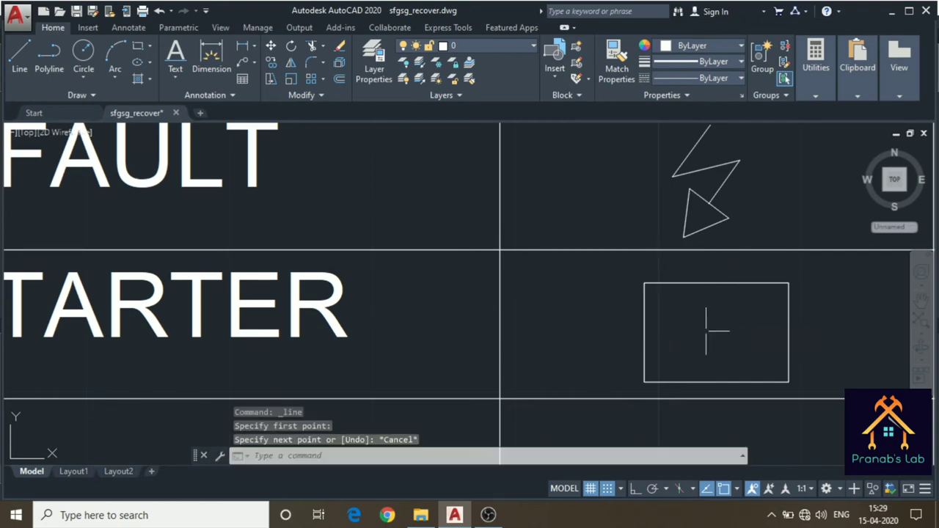
pyautogui.click(20, 54)
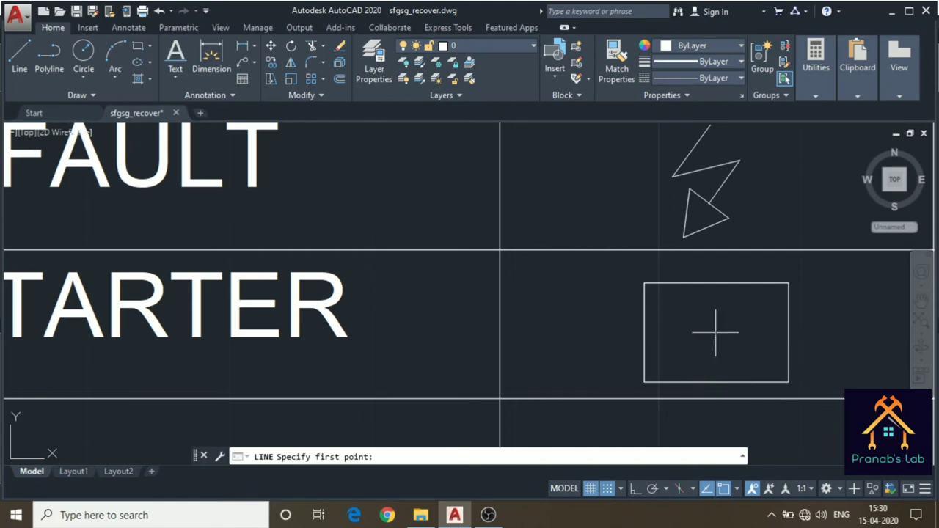
pyautogui.click(715, 332)
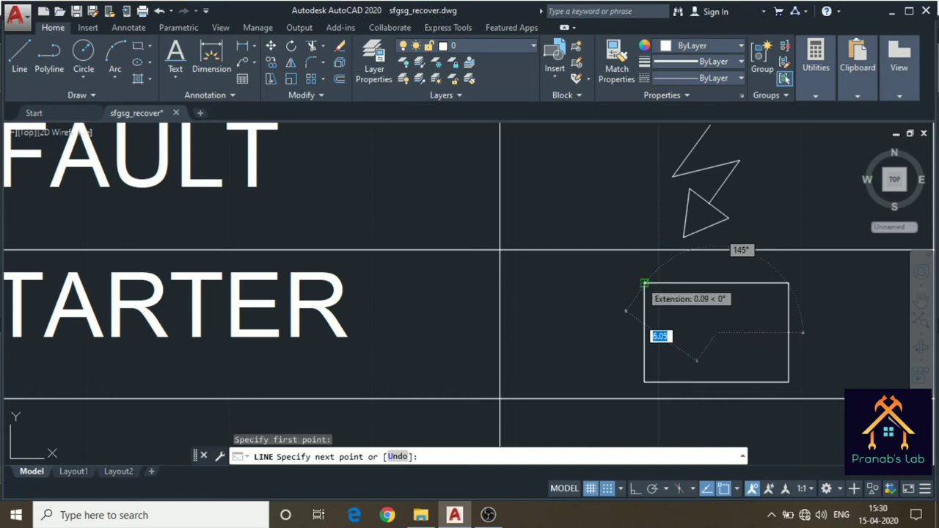
pyautogui.click(644, 283)
pyautogui.press('Escape')
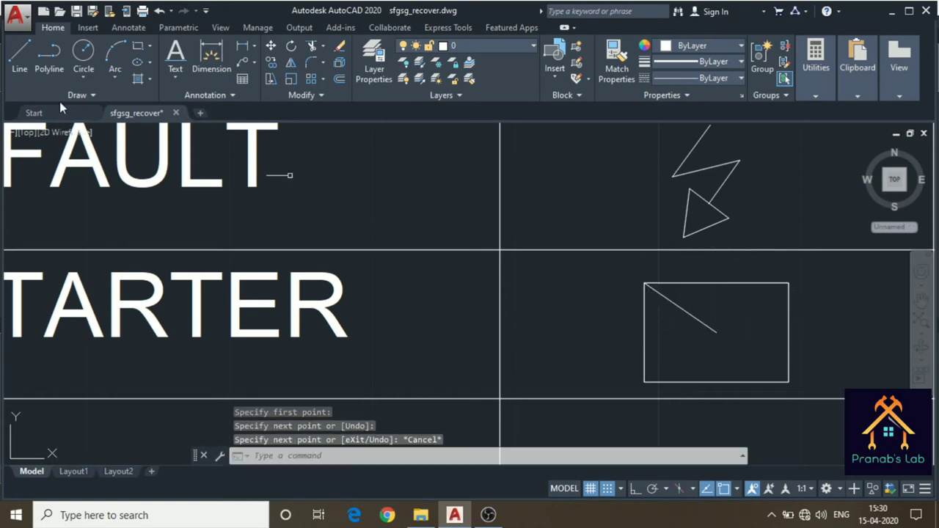
# - Draw a second line from the centre to the top-right corner, completing the V
pyautogui.press('Return')
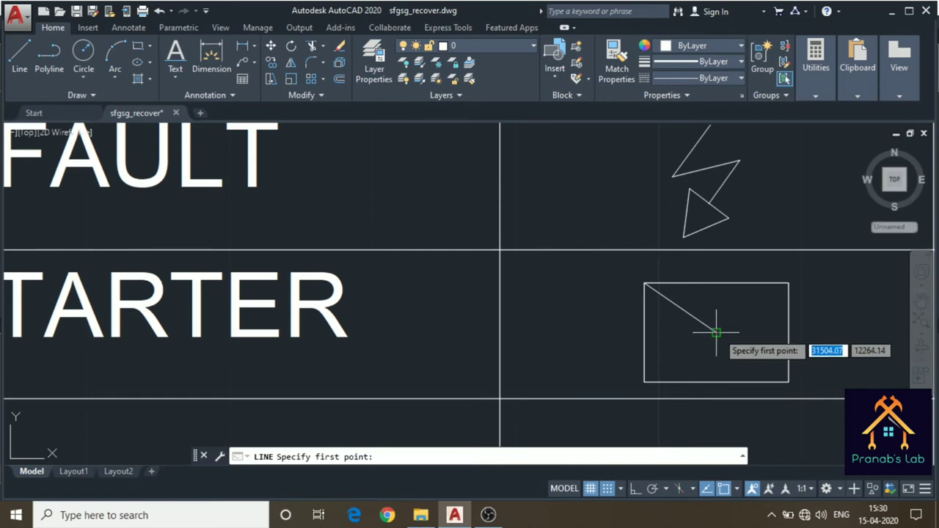
pyautogui.click(716, 332)
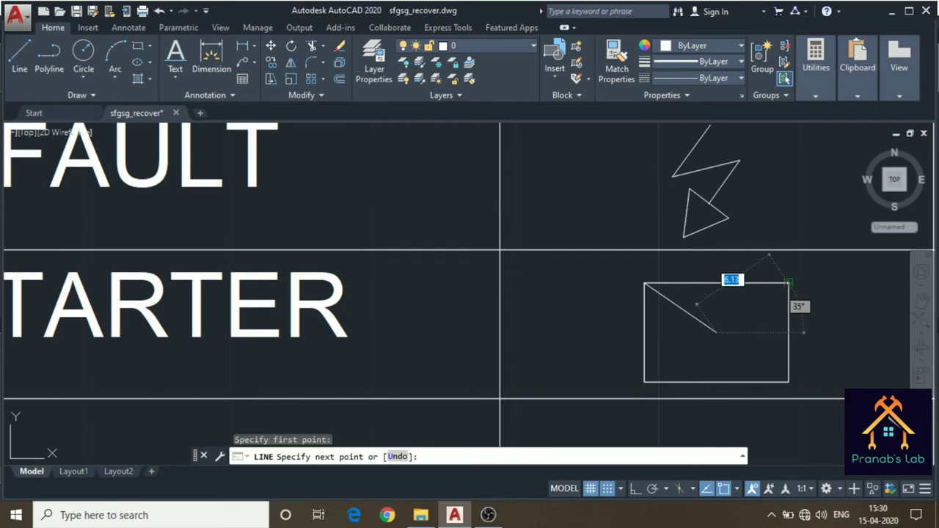
pyautogui.click(788, 282)
pyautogui.press('Escape')
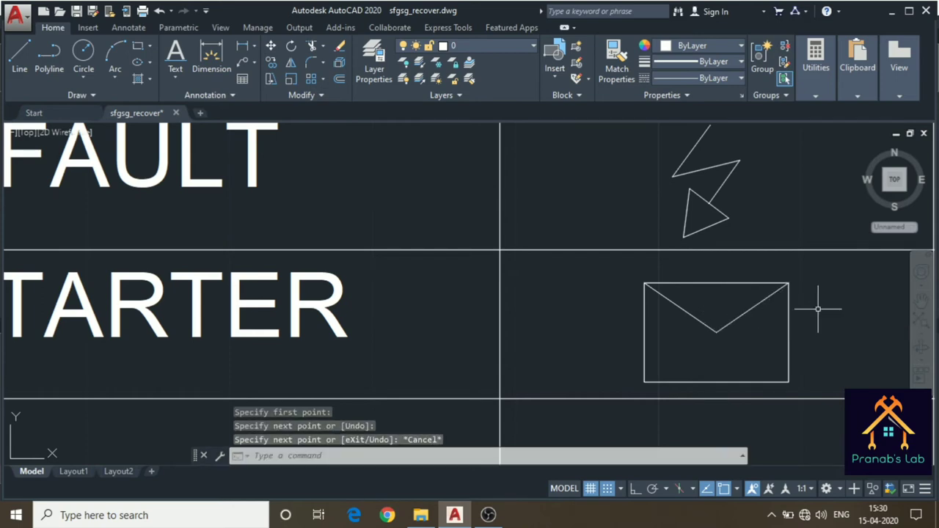
pyautogui.scroll(-4, 818, 308)
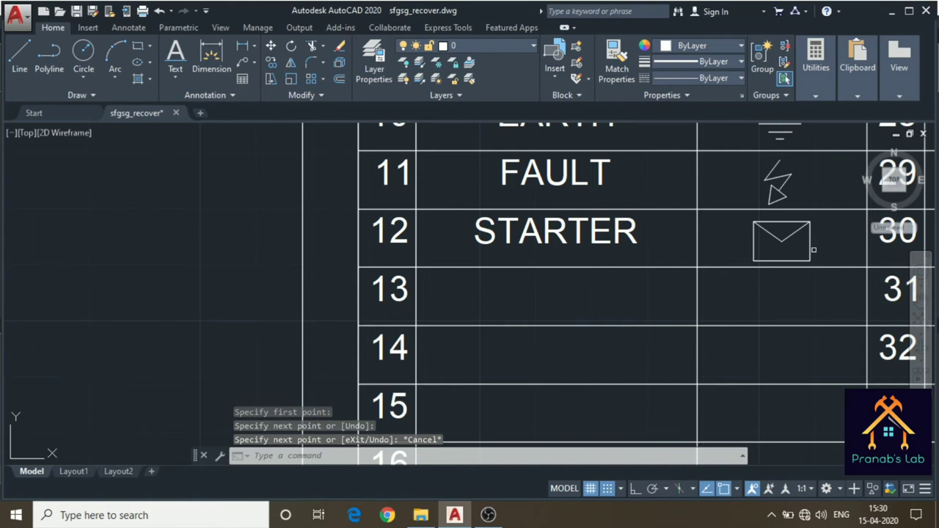
pyautogui.click(620, 271)
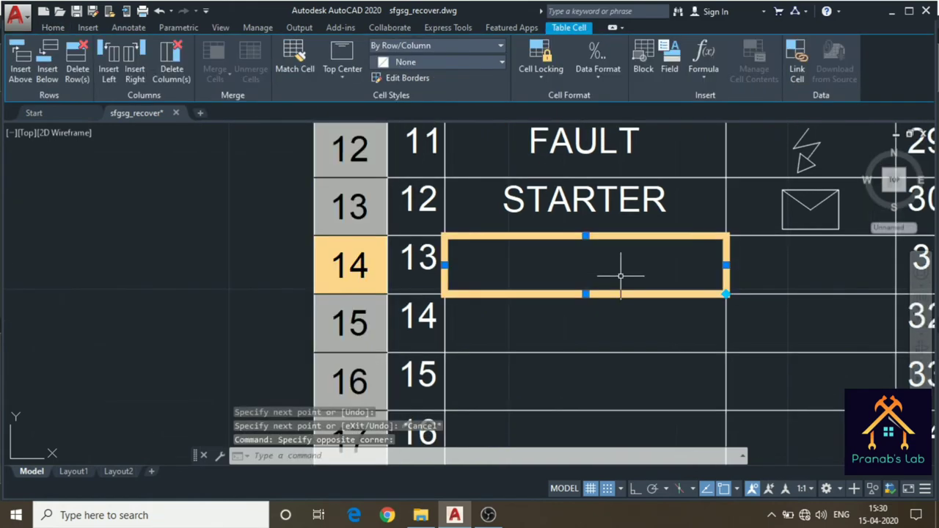
# - Type AUTOMATIC STARTER into row 13's name cell
pyautogui.write('AUTOM')
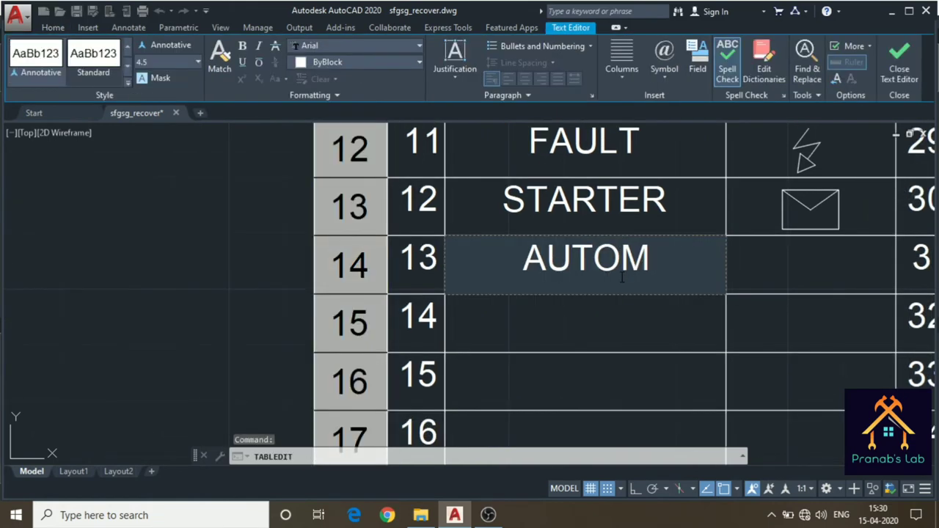
pyautogui.write('M')
pyautogui.press('BackSpace')
pyautogui.write('ATI')
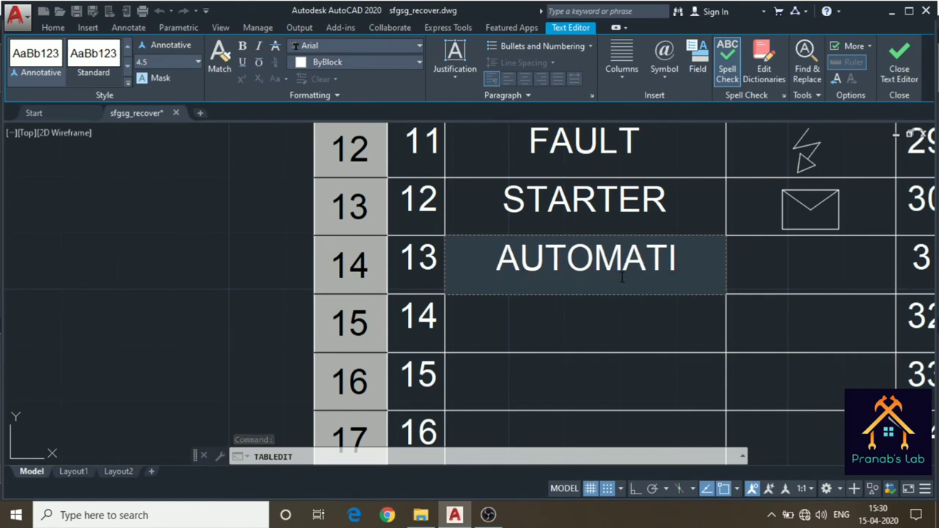
pyautogui.write('C STARTER')
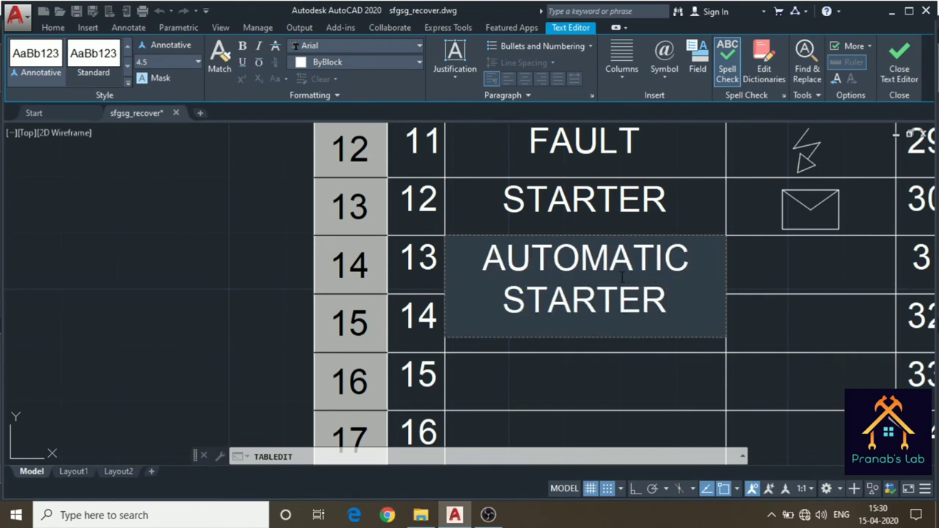
pyautogui.press('Return')
pyautogui.click(650, 294)
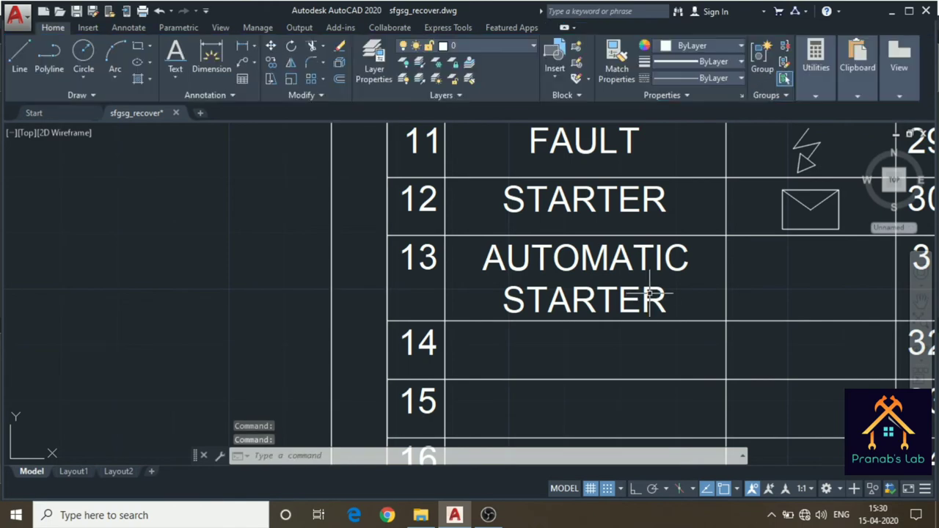
pyautogui.click(640, 288)
# - Set the AUTOMATIC STARTER cell's text height to 3 in Properties, then close the palette
pyautogui.rightClick(640, 288)
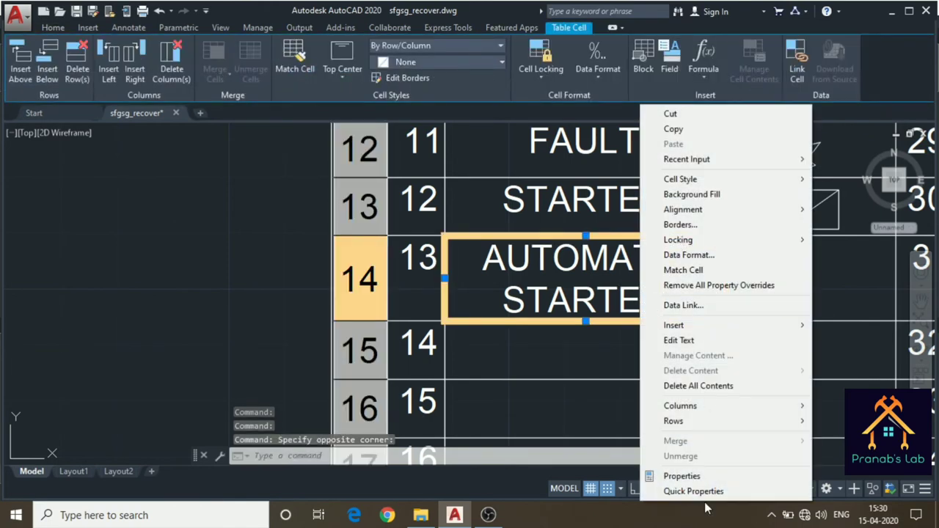
pyautogui.click(696, 478)
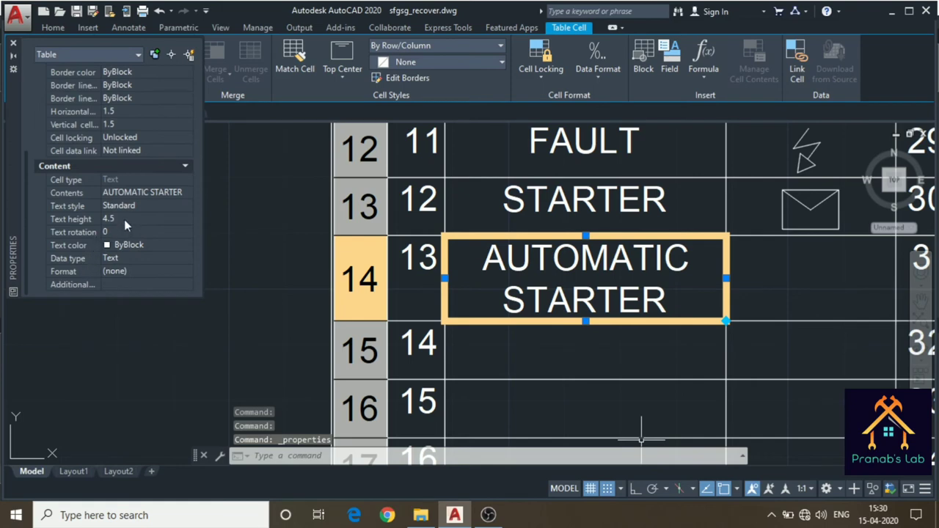
pyautogui.click(124, 219)
pyautogui.write('3')
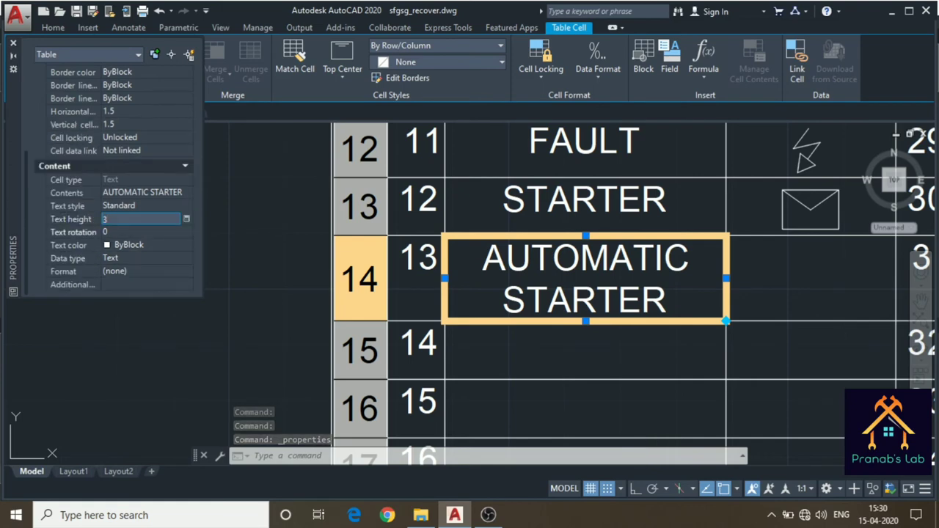
pyautogui.press('Return')
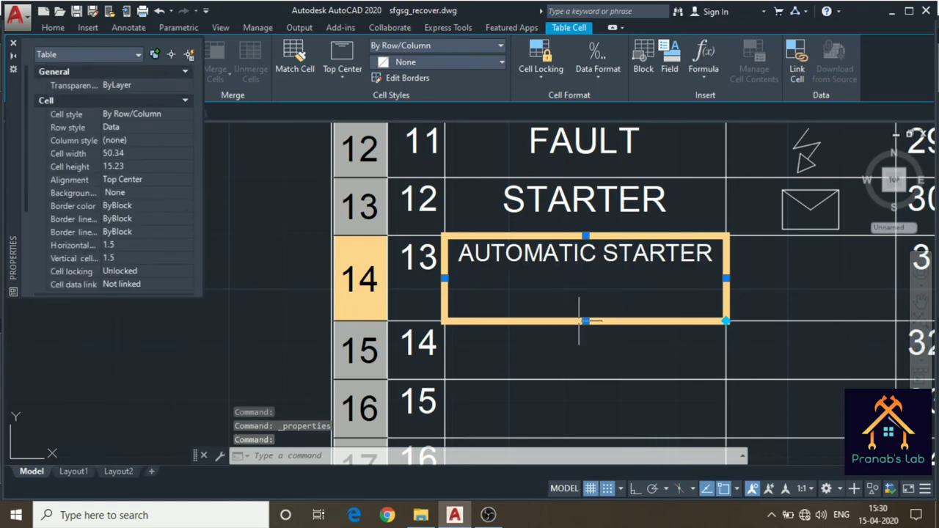
pyautogui.click(13, 44)
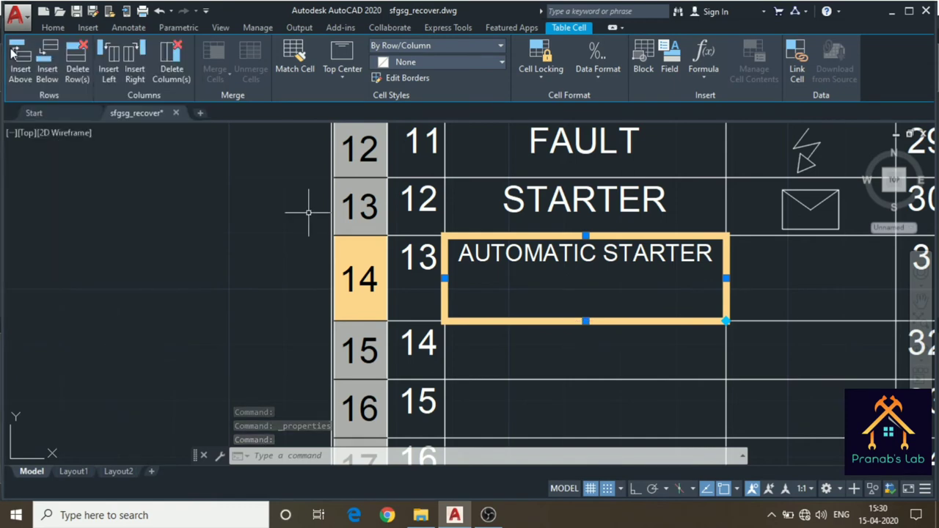
# - Drag the cell grip upward to shorten the AUTOMATIC STARTER row
pyautogui.click(585, 321)
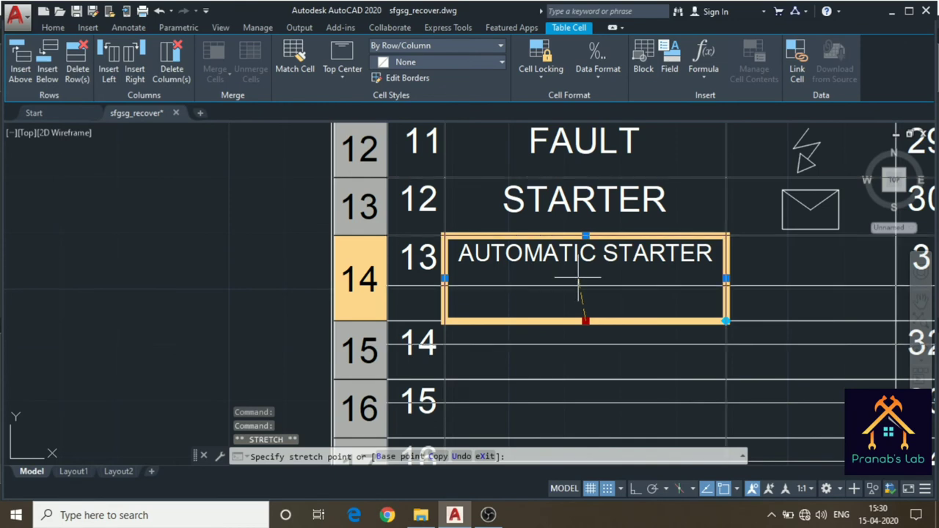
pyautogui.click(579, 286)
pyautogui.press('Escape')
# - Paste a copy of the STARTER envelope into the AUTOMATIC STARTER symbol cell
pyautogui.moveTo(803, 258)
pyautogui.mouseDown(button='middle')
pyautogui.moveTo(730, 273)
pyautogui.moveTo(709, 359)
pyautogui.mouseUp(button='middle')
pyautogui.scroll(3, 730, 273)
pyautogui.scroll(3, 723, 287)
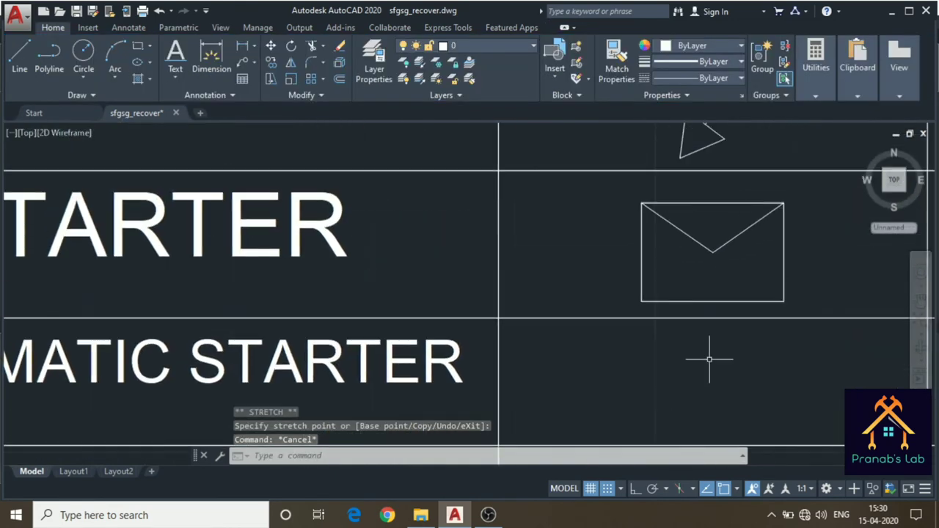
pyautogui.click(641, 204)
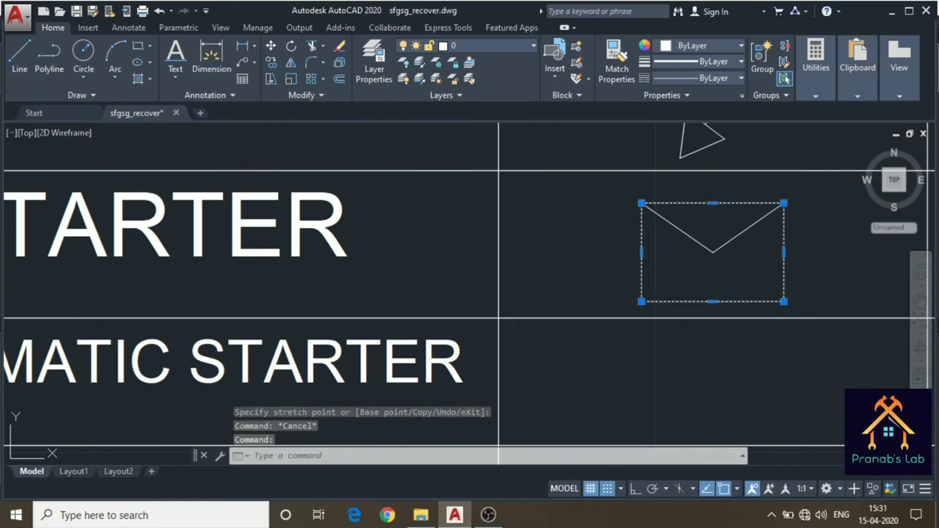
pyautogui.click(656, 213)
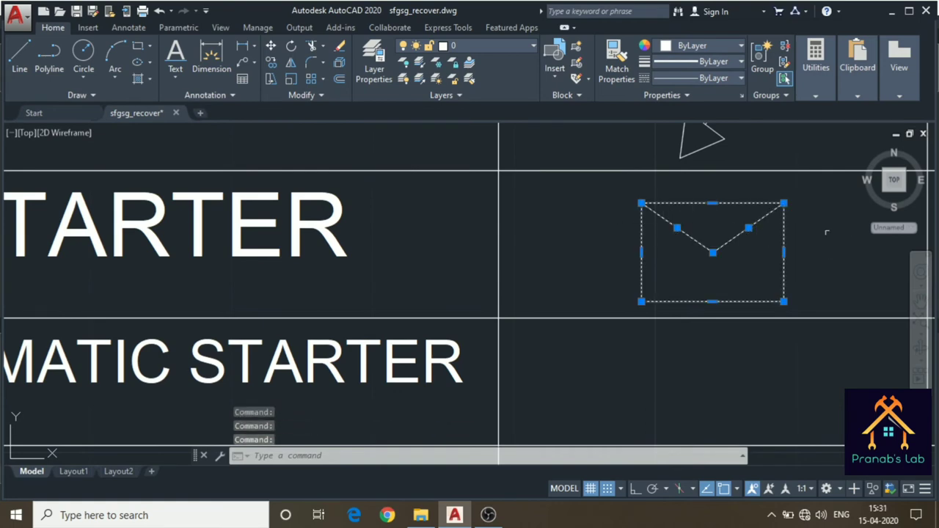
pyautogui.hotkey('ctrl', 'v')
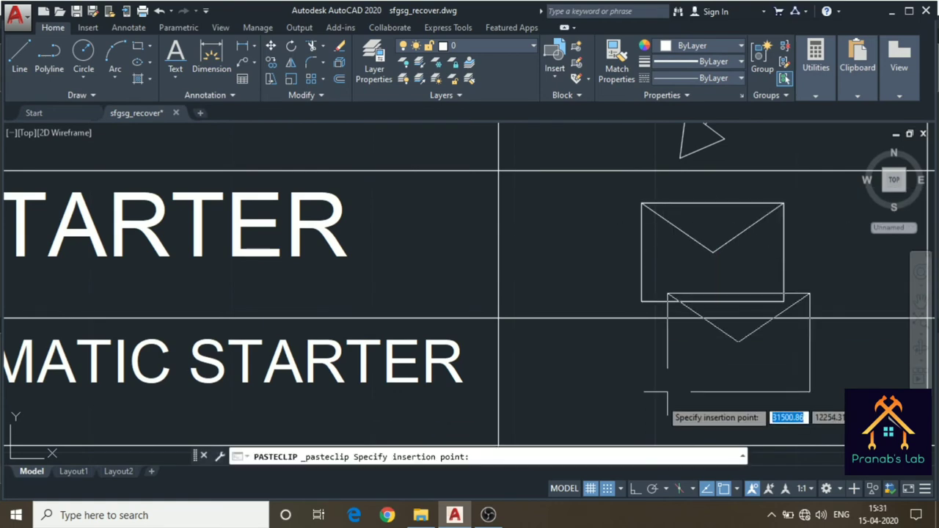
pyautogui.click(644, 435)
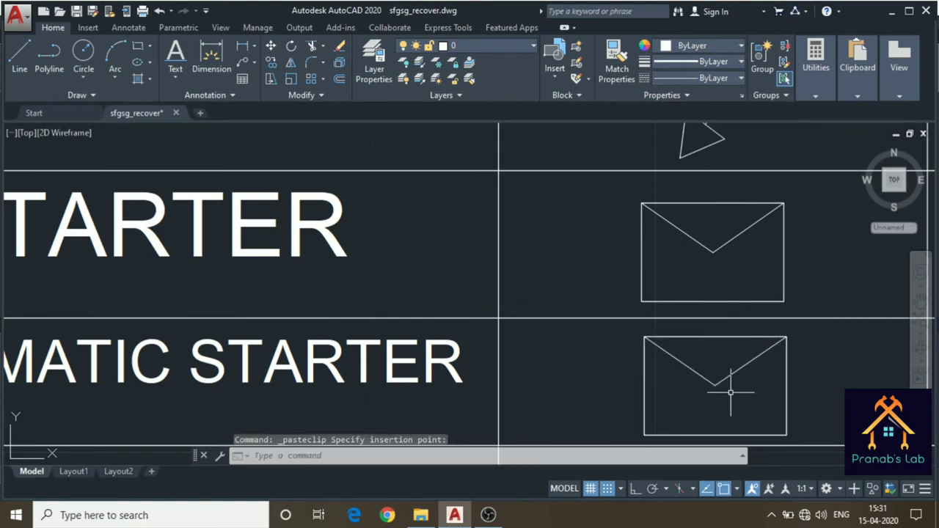
pyautogui.moveTo(730, 393); pyautogui.dragTo(739, 335, button='middle')
pyautogui.scroll(2, 738, 335)
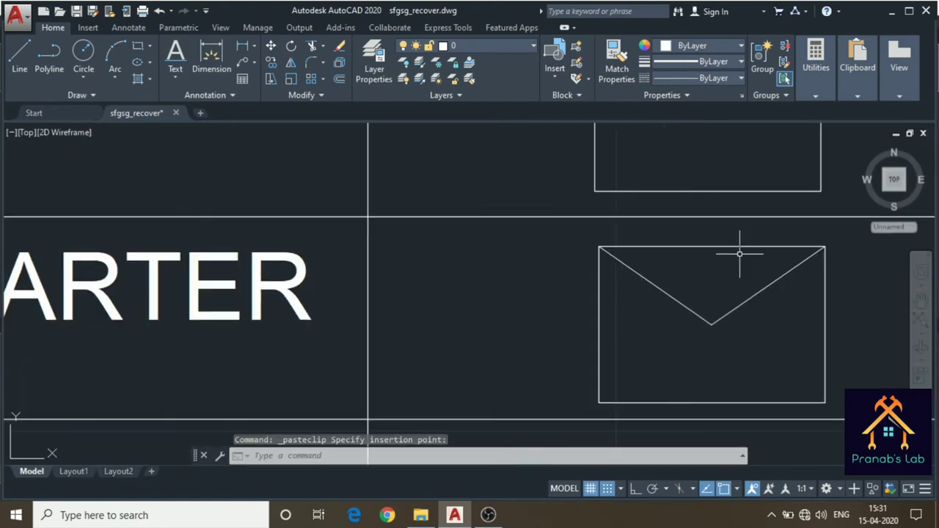
# - Start an ANSI31 hatch in the envelope, setting its angle to 45
pyautogui.click(145, 80)
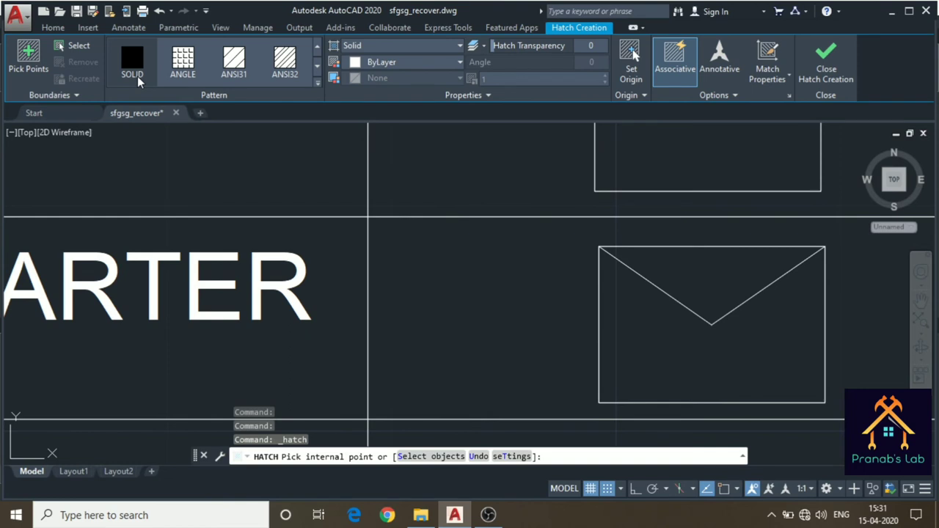
pyautogui.click(234, 62)
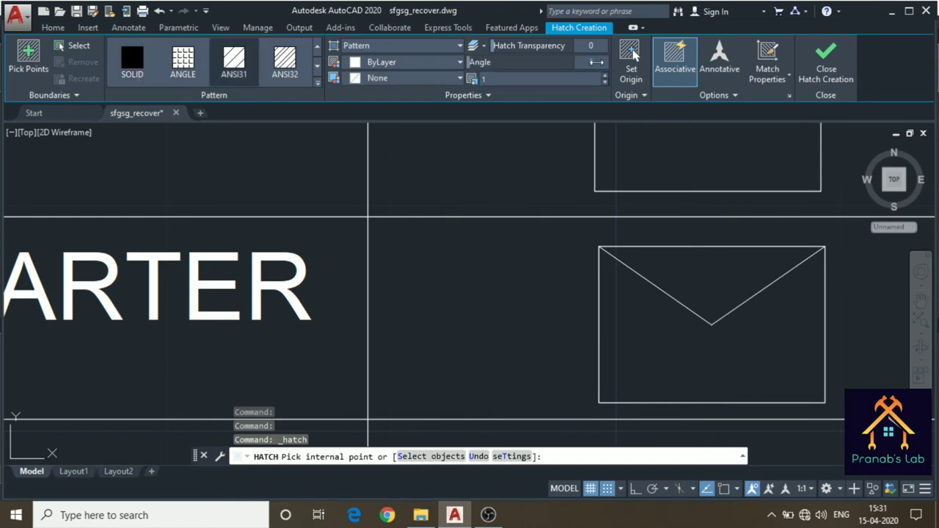
pyautogui.write('90')
pyautogui.press('Return')
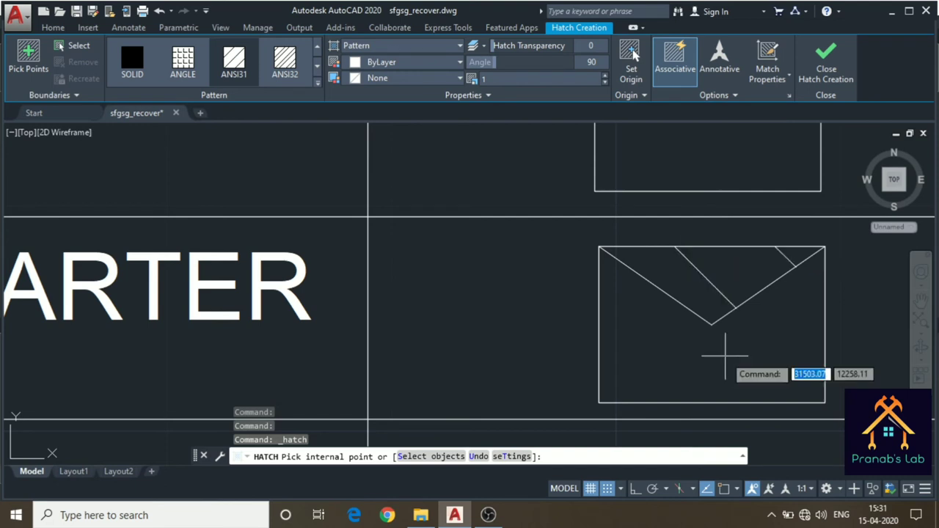
pyautogui.click(724, 356)
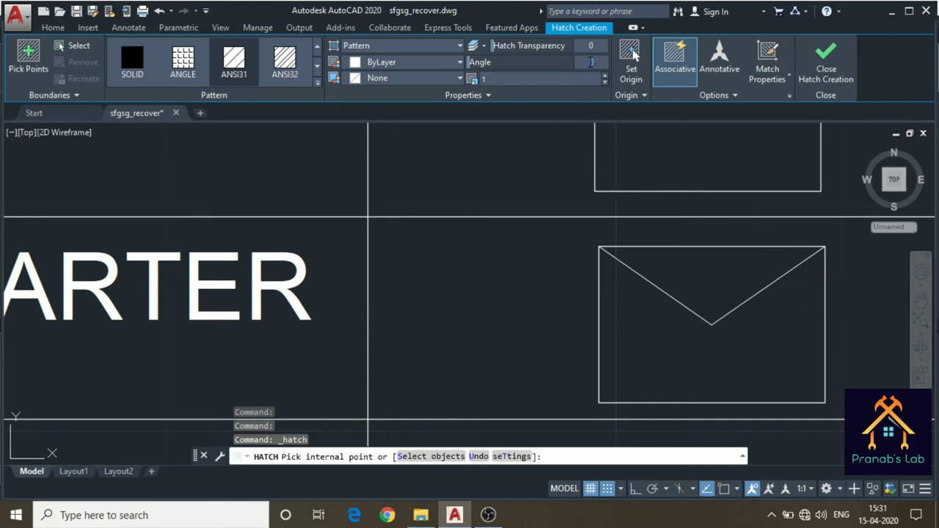
pyautogui.write('45')
pyautogui.press('Return')
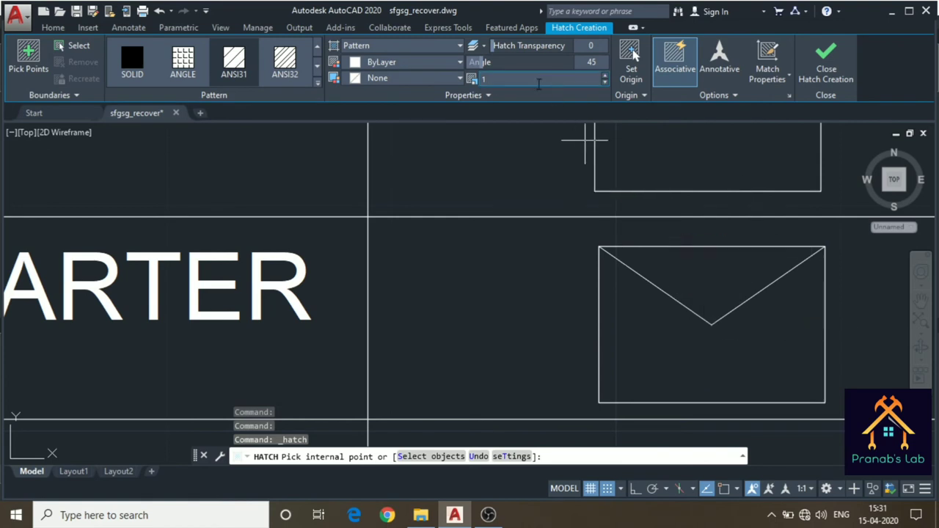
# - Set the hatch scale to 0.5 and hatch the envelope's upper triangle
pyautogui.click(535, 78)
pyautogui.press('BackSpace')
pyautogui.write('0.')
pyautogui.press('BackSpace')
pyautogui.press('BackSpace')
pyautogui.write('0.5')
pyautogui.press('Return')
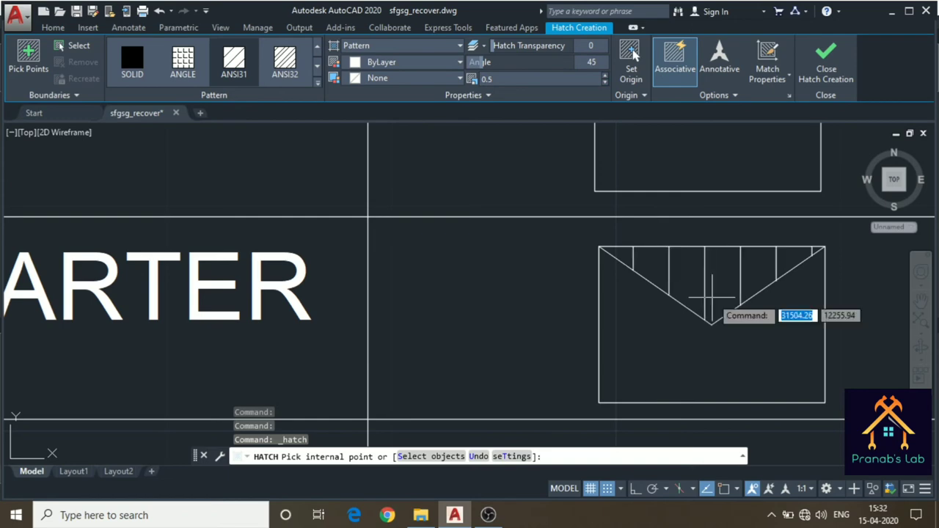
pyautogui.click(737, 293)
pyautogui.scroll(-2, 768, 327)
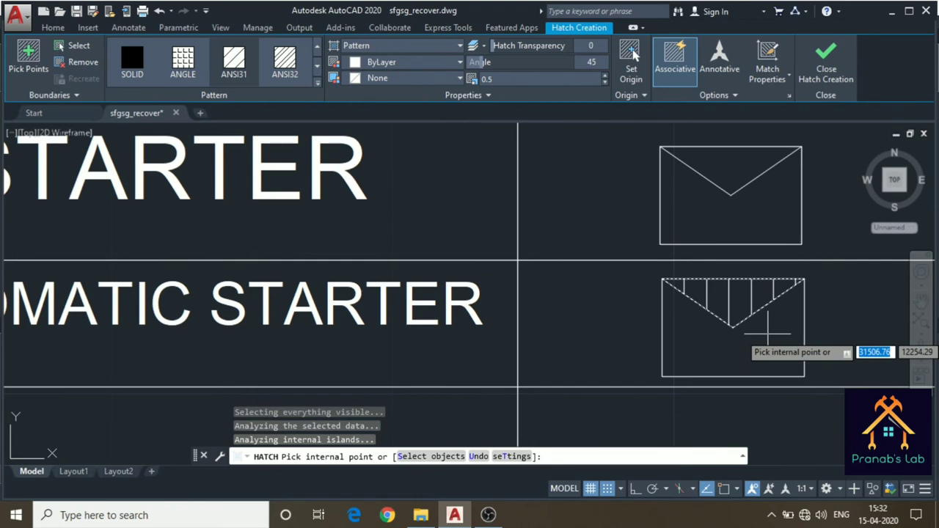
pyautogui.scroll(-3, 768, 334)
# - Finish the hatch and enter DOL STARTER in row 14's name cell
pyautogui.press('Escape')
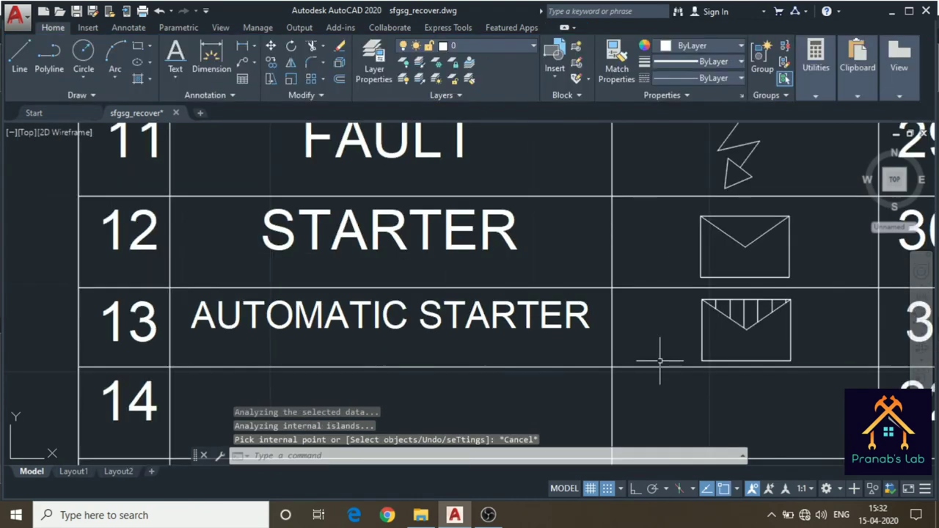
pyautogui.scroll(-1, 635, 350)
pyautogui.moveTo(630, 370); pyautogui.dragTo(676, 279, button='middle')
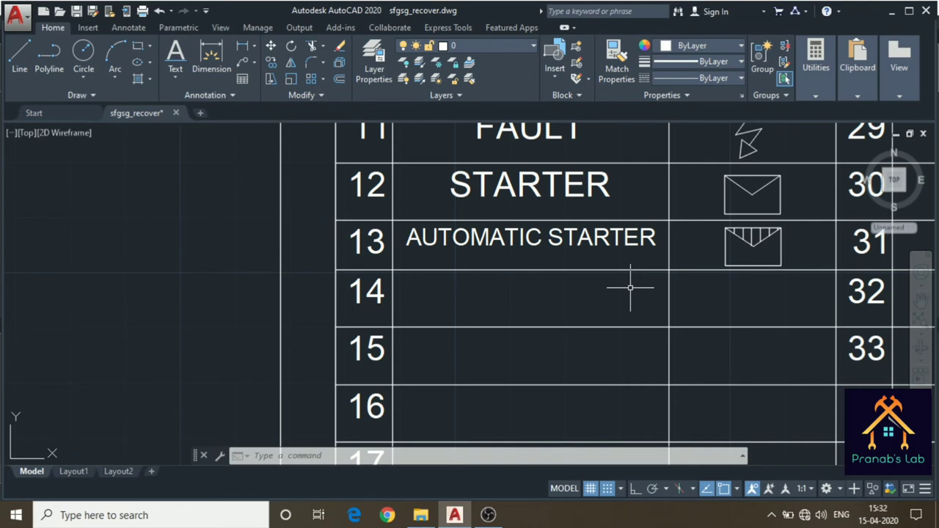
pyautogui.click(629, 290)
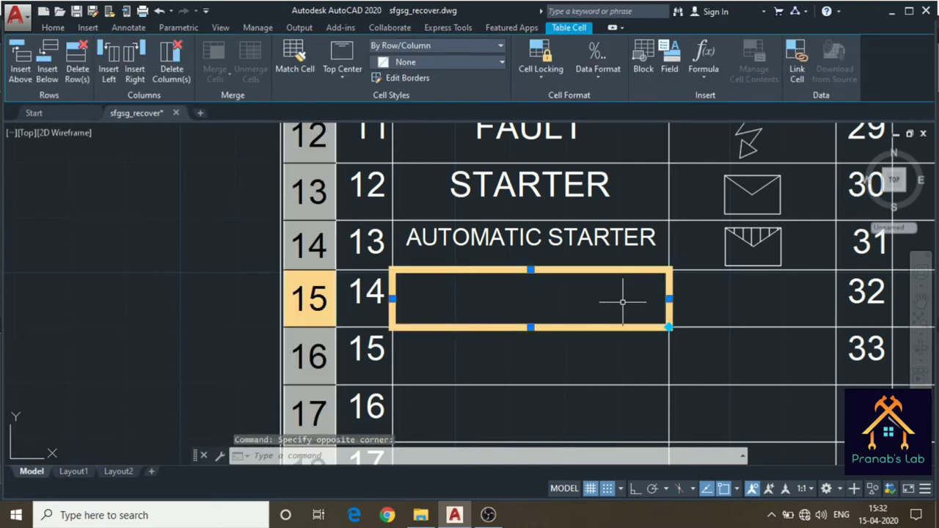
pyautogui.doubleClick(622, 301)
pyautogui.write('D')
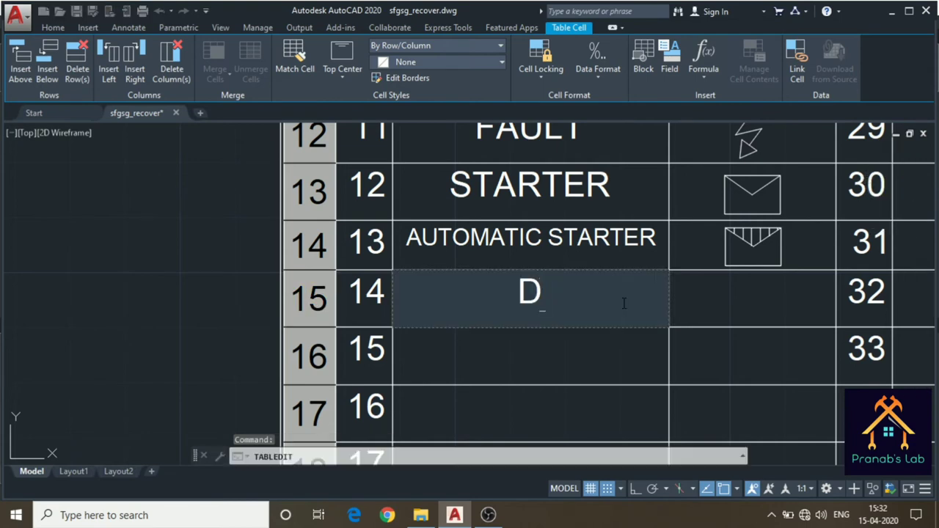
pyautogui.write('OL STARTER')
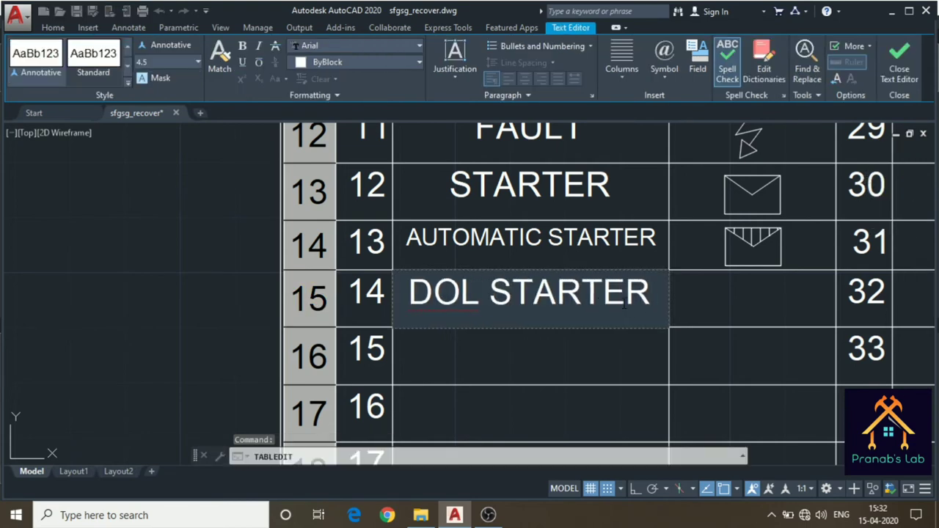
pyautogui.press('Tab')
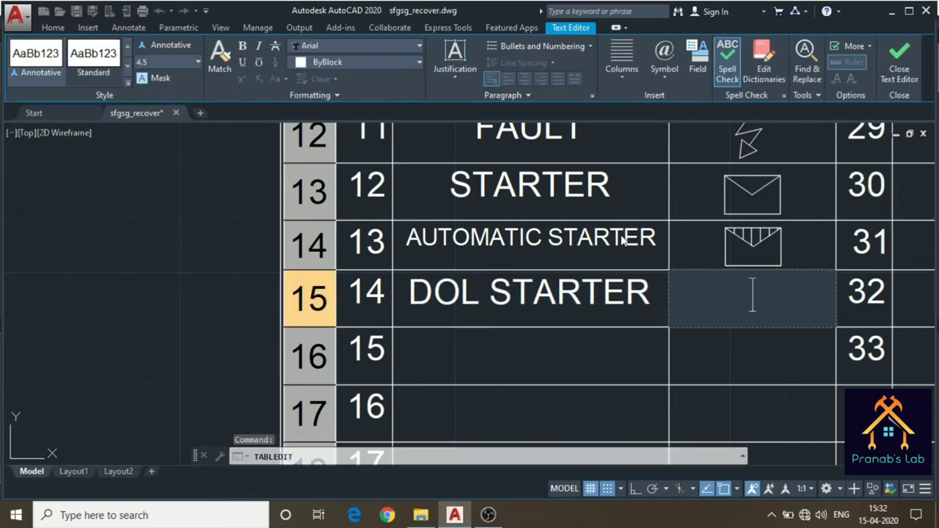
pyautogui.press('Escape')
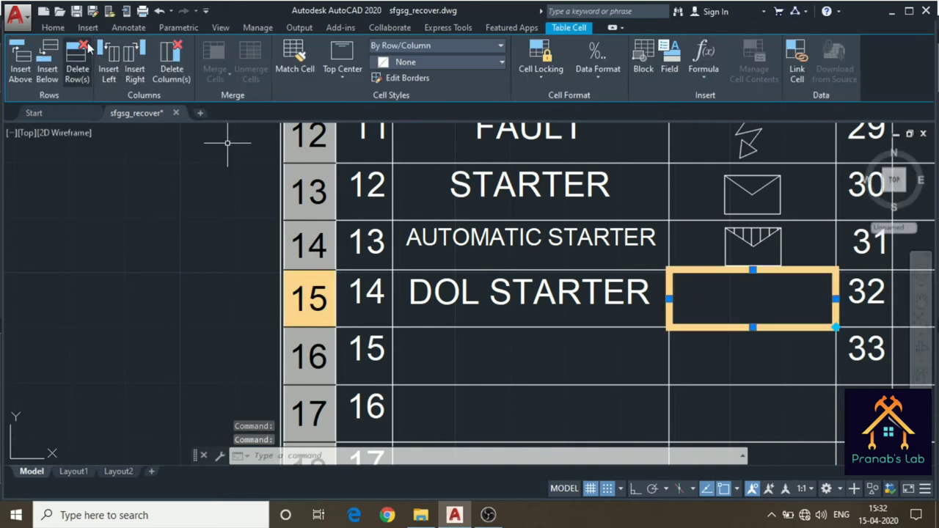
# - Paste the plain envelope symbol into the DOL STARTER symbol cell and zoom in on it
pyautogui.click(52, 28)
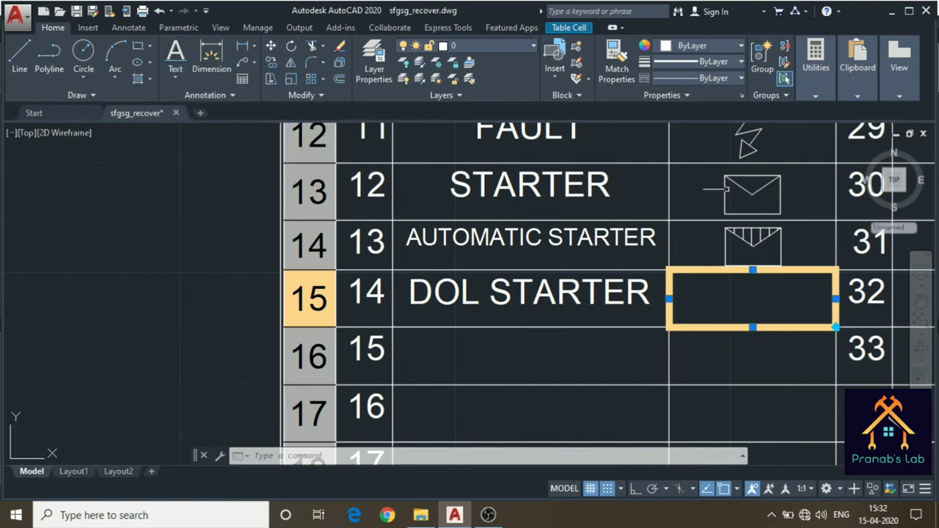
pyautogui.click(731, 299)
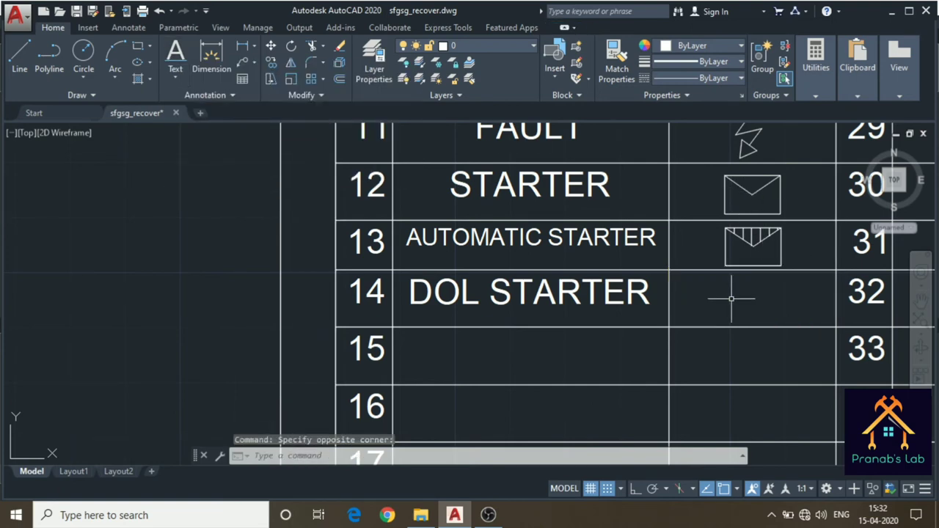
pyautogui.hotkey('ctrl', 'v')
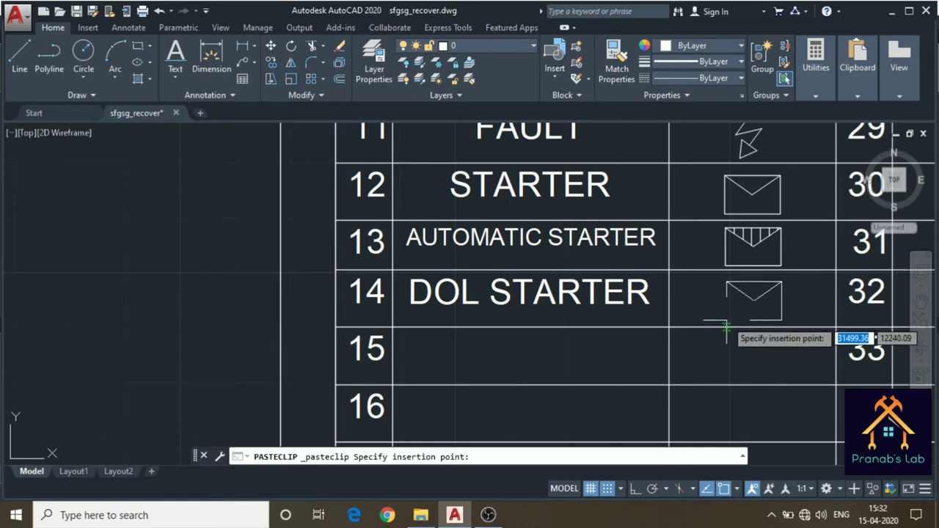
pyautogui.click(726, 328)
pyautogui.scroll(2, 785, 293)
pyautogui.scroll(3, 780, 302)
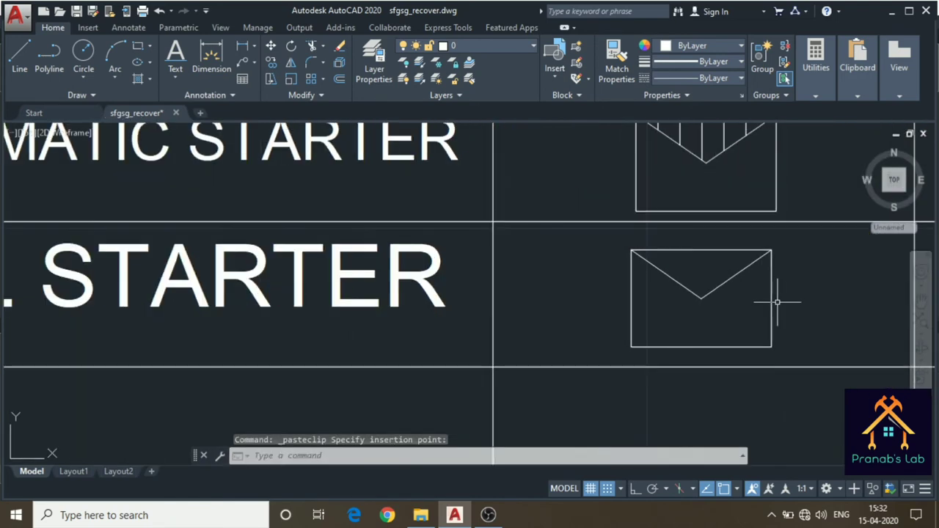
pyautogui.scroll(2, 776, 302)
pyautogui.scroll(2, 777, 302)
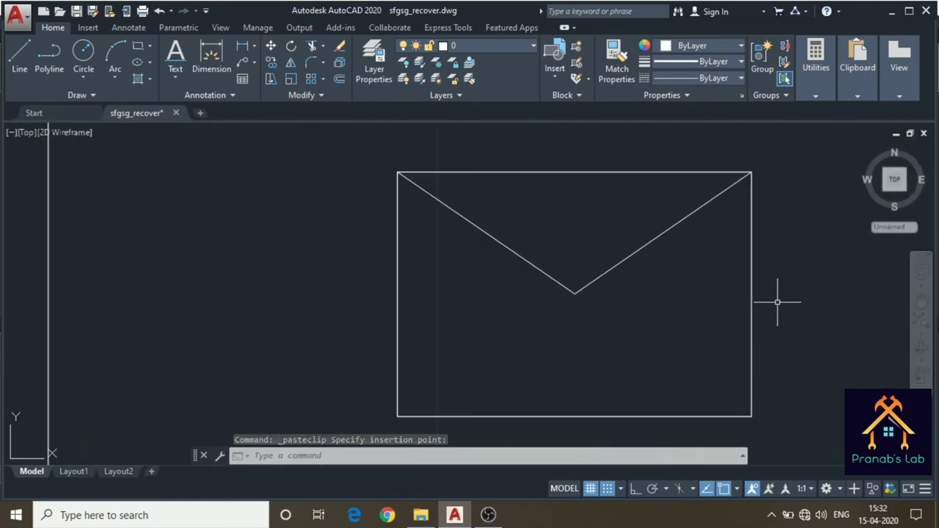
pyautogui.scroll(2, 777, 302)
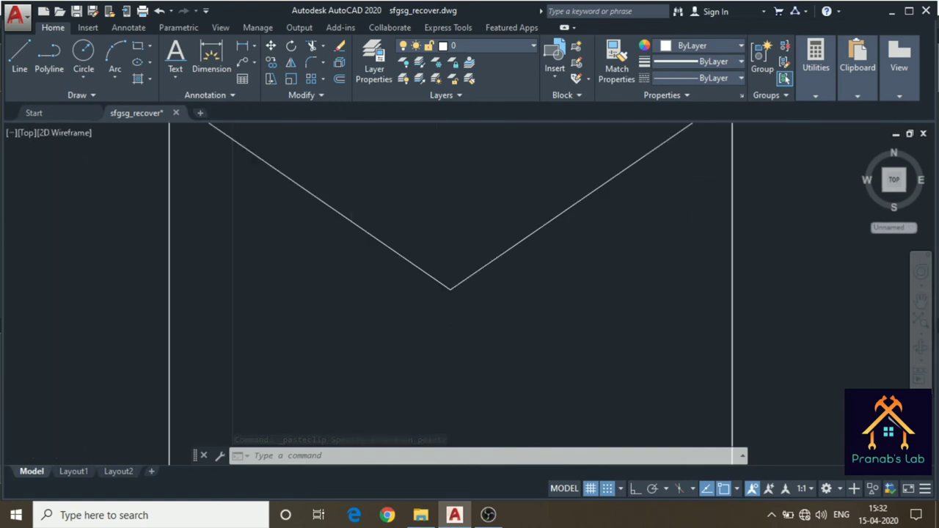
pyautogui.moveTo(775, 300)
pyautogui.mouseDown(button='middle')
pyautogui.moveTo(562, 266)
pyautogui.moveTo(652, 219)
pyautogui.mouseUp(button='middle')
pyautogui.scroll(-2, 562, 267)
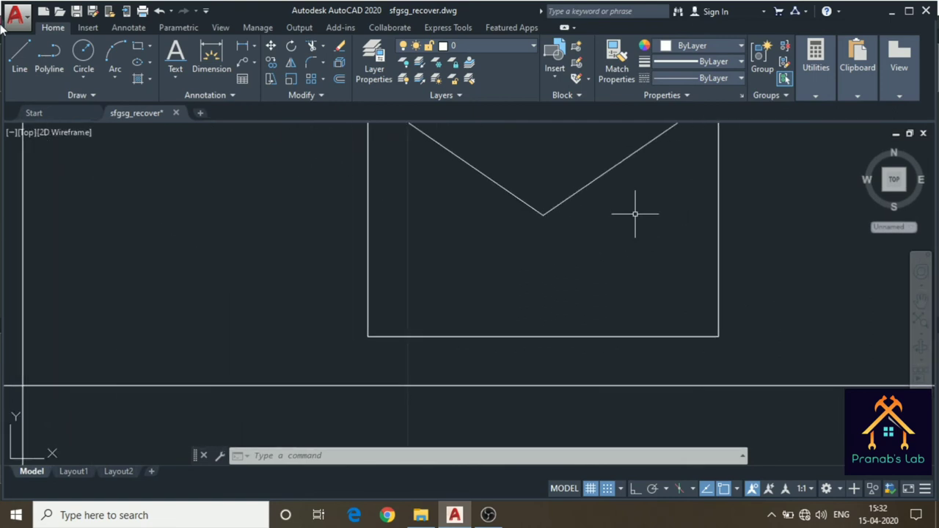
# - Draw the left horizontal lead and the slanted switch blade rising toward the envelope's V
pyautogui.click(19, 59)
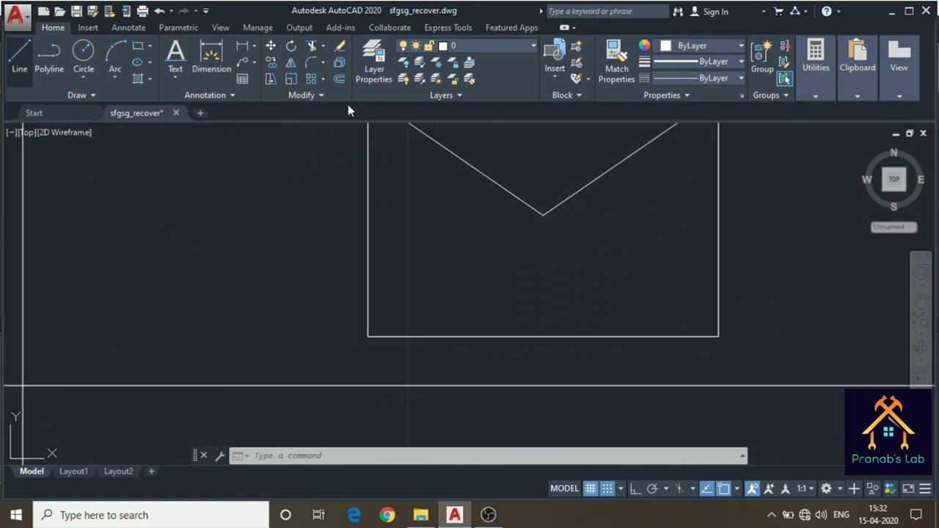
pyautogui.click(413, 298)
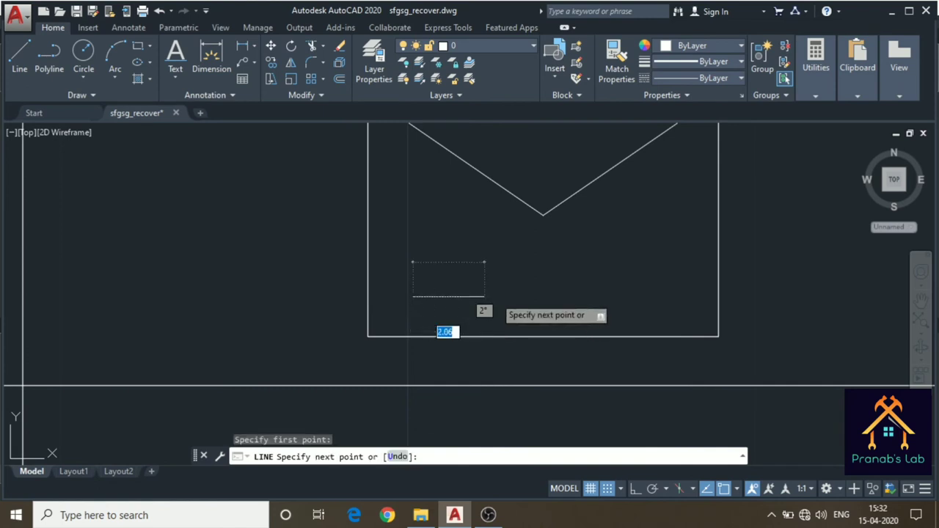
pyautogui.press('F8')
pyautogui.click(495, 297)
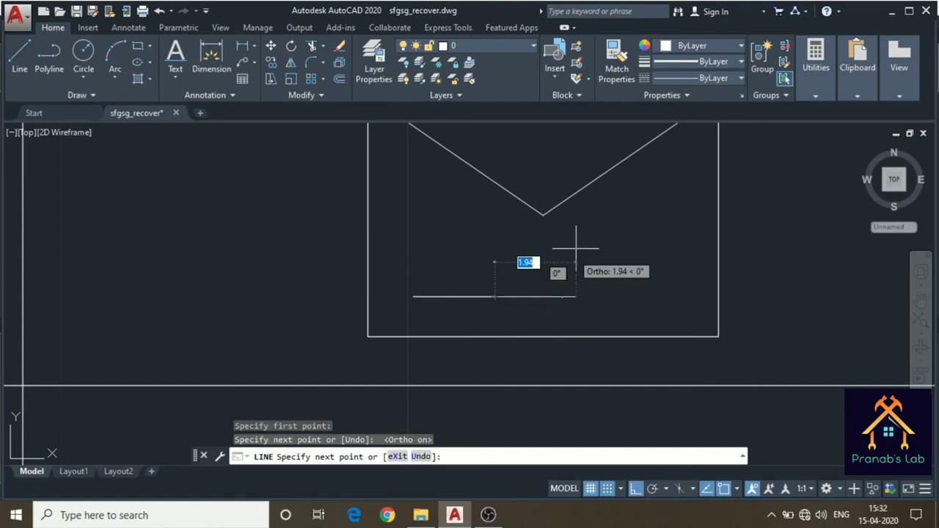
pyautogui.press('F8')
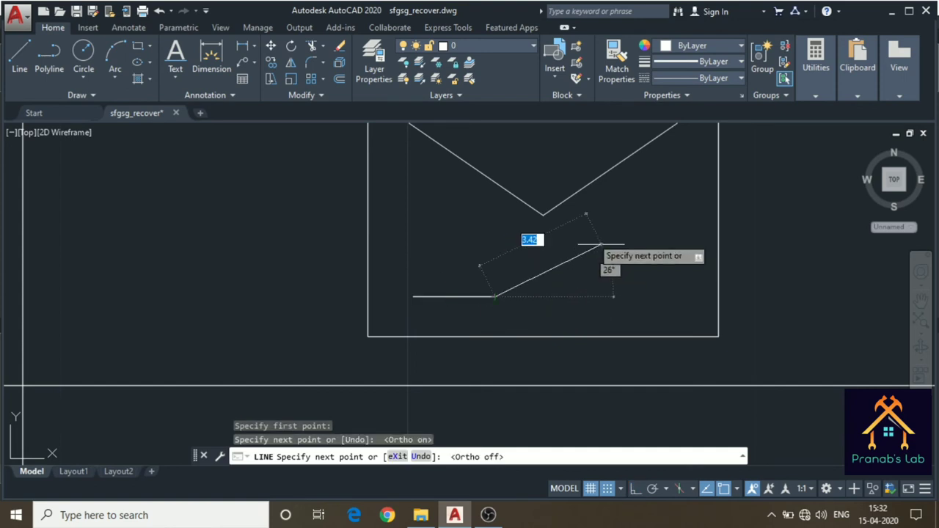
pyautogui.click(590, 236)
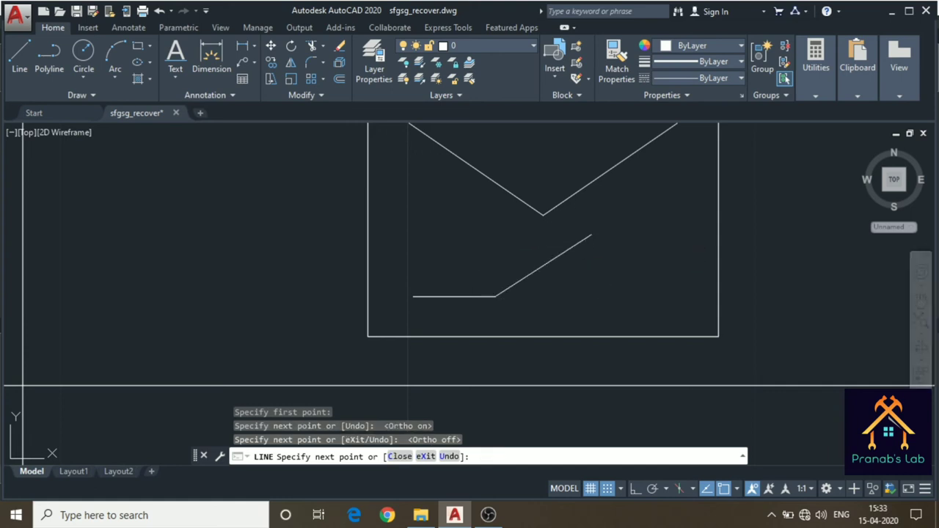
pyautogui.press('Escape')
# - Draw the right-hand horizontal lead of the switch contact
pyautogui.click(49, 55)
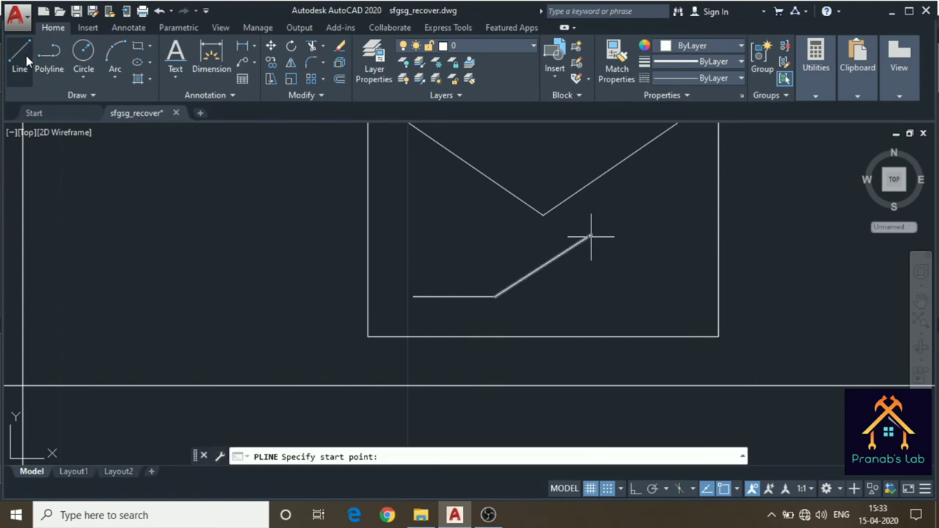
pyautogui.click(22, 55)
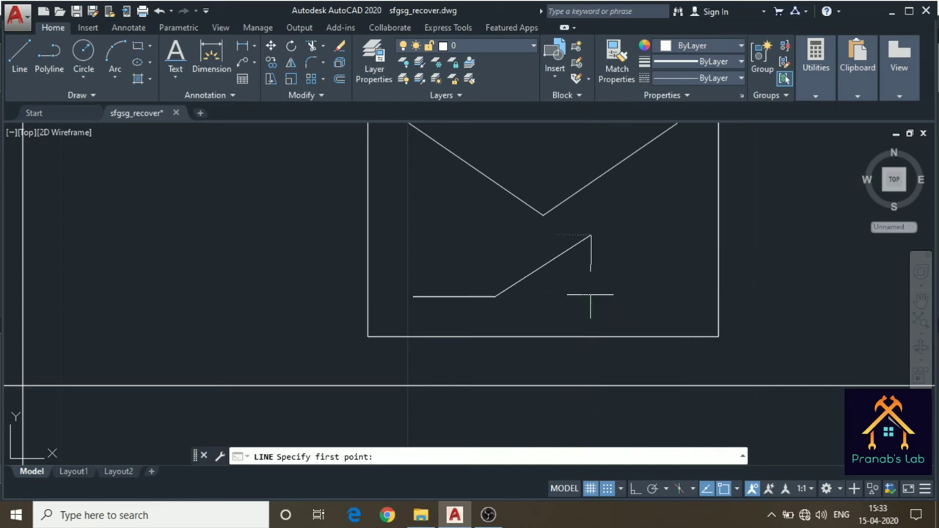
pyautogui.click(591, 235)
pyautogui.press('Escape')
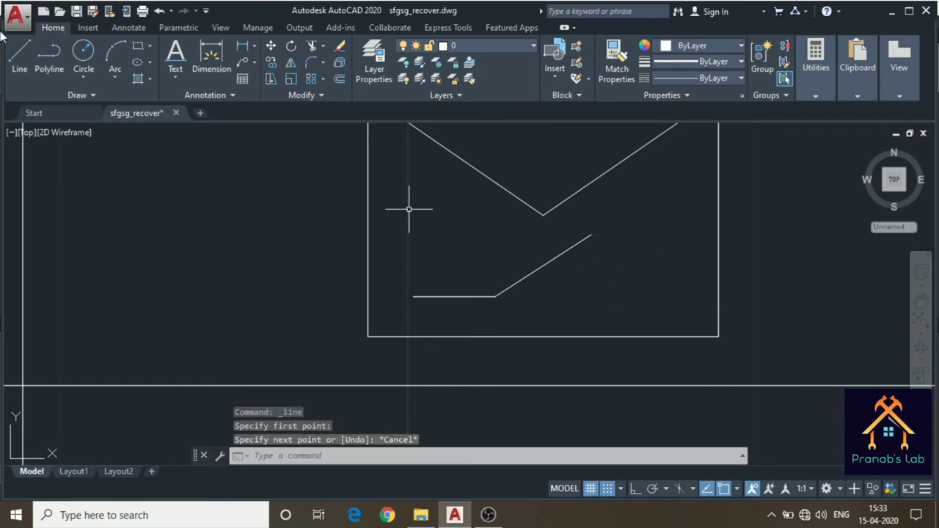
pyautogui.press('Return')
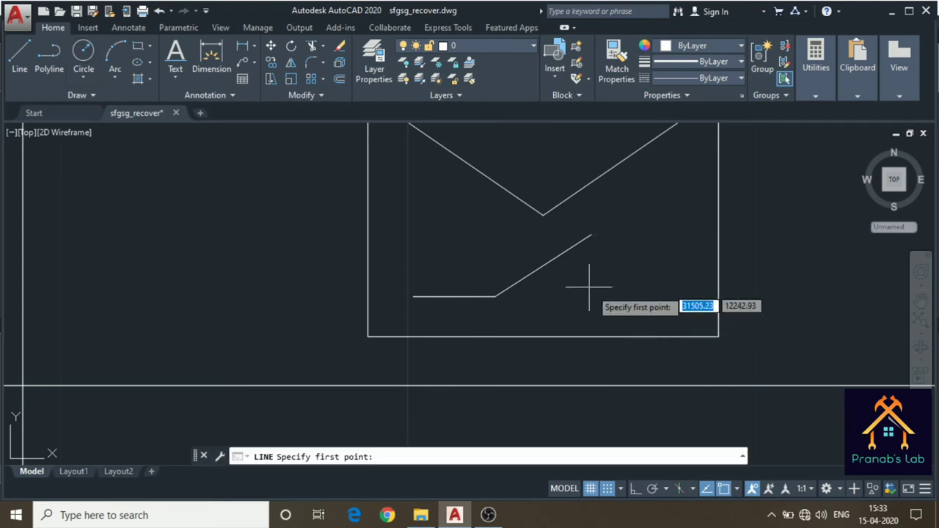
pyautogui.click(595, 298)
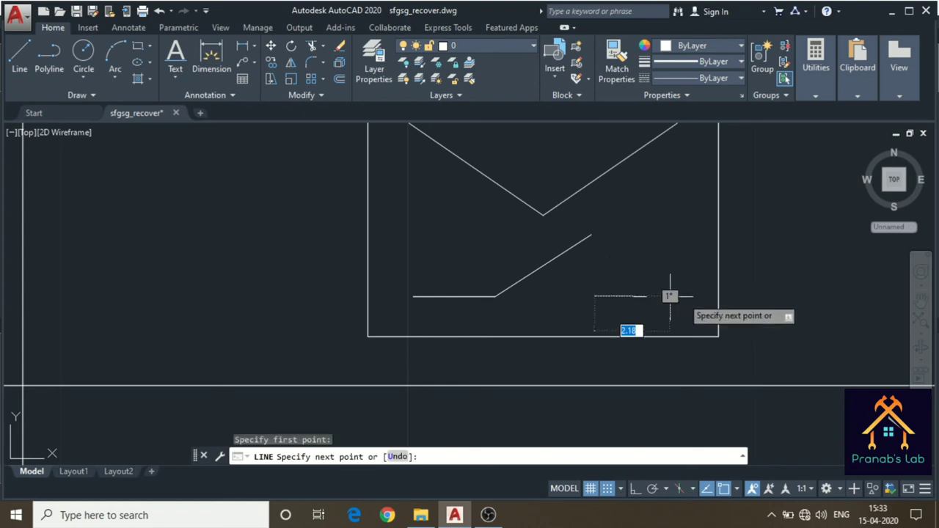
pyautogui.click(683, 297)
pyautogui.press('Escape')
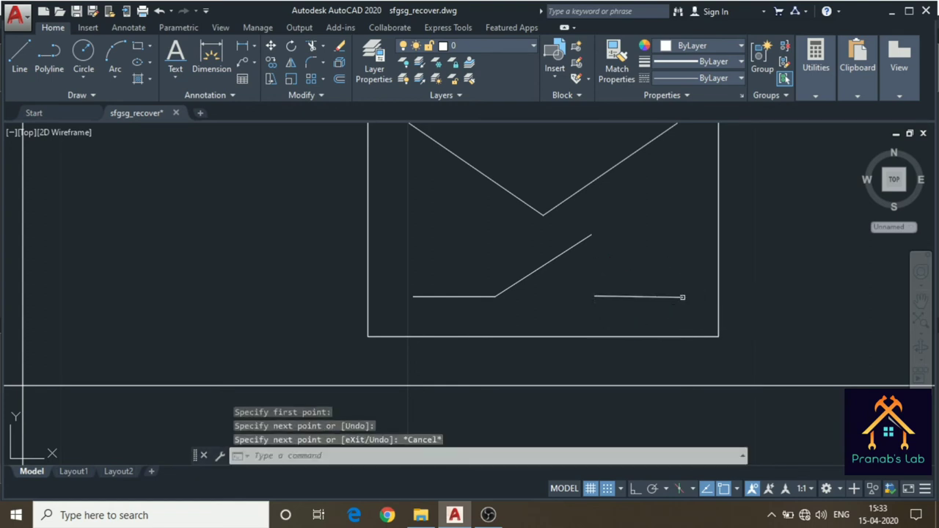
# - Draw a small circle centred on the top end of the slanted blade
pyautogui.click(91, 77)
pyautogui.click(104, 103)
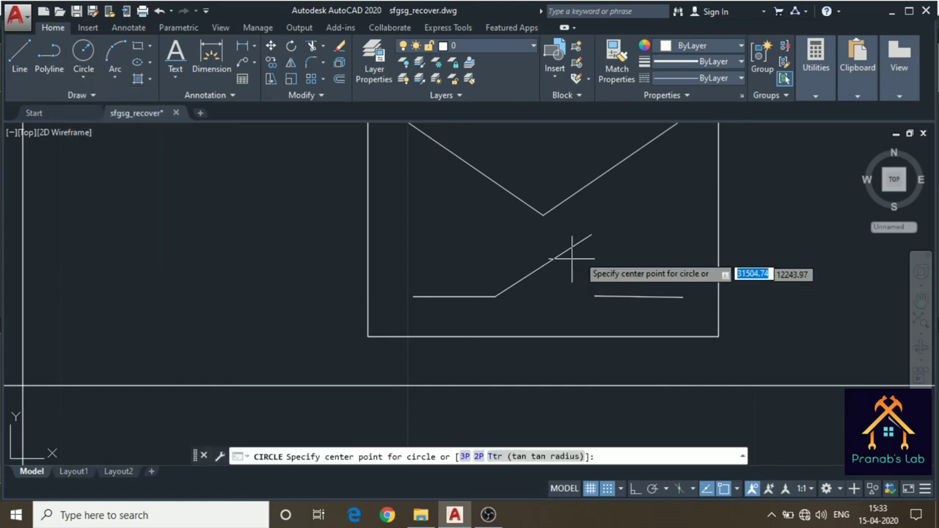
pyautogui.click(591, 235)
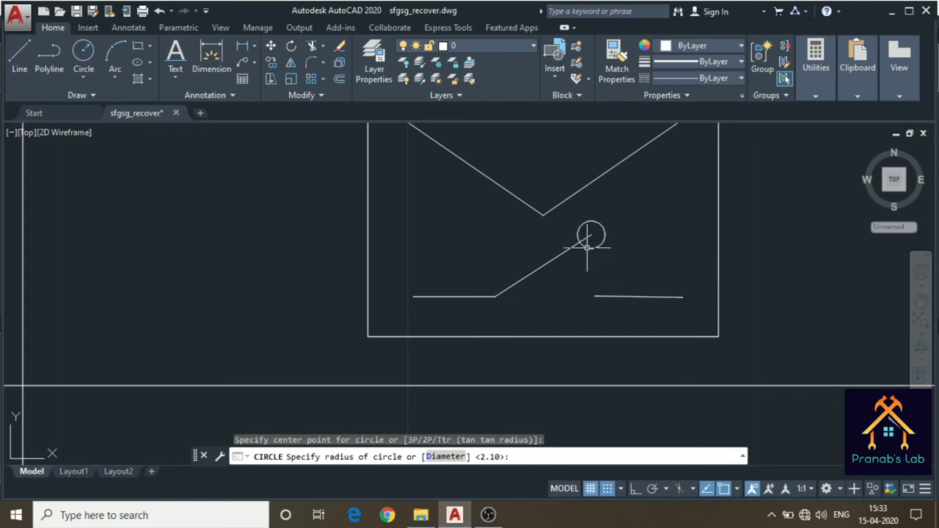
pyautogui.click(587, 248)
pyautogui.scroll(2, 609, 227)
# - Stretch the blade's tip onto the circle and trim the circle into a small hook
pyautogui.click(576, 242)
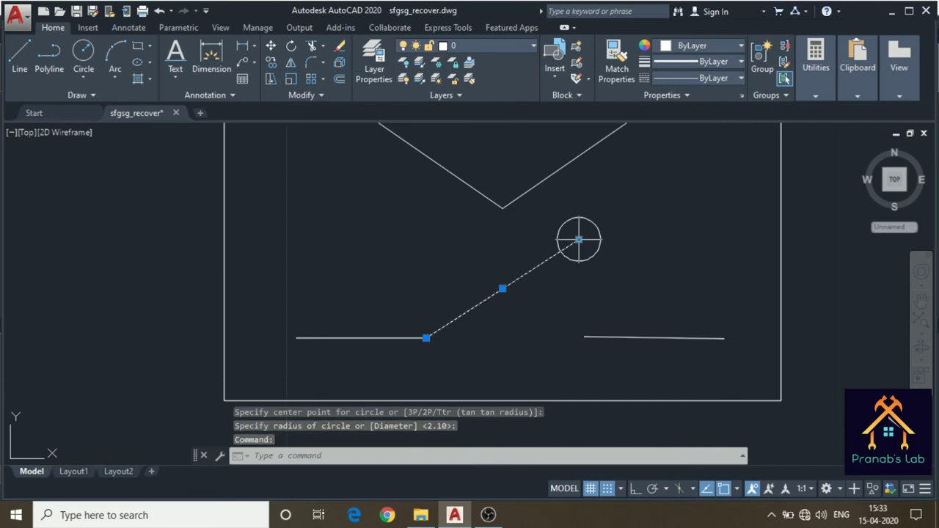
pyautogui.click(578, 239)
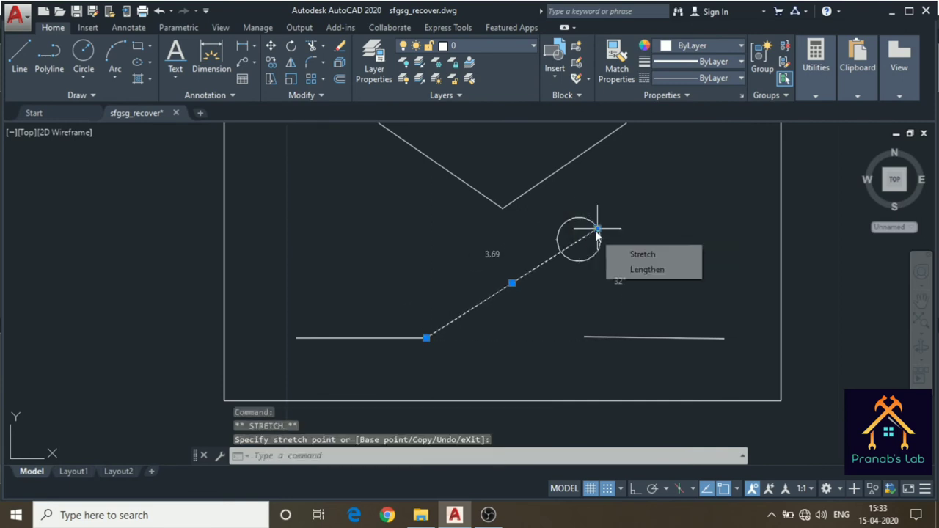
pyautogui.click(595, 229)
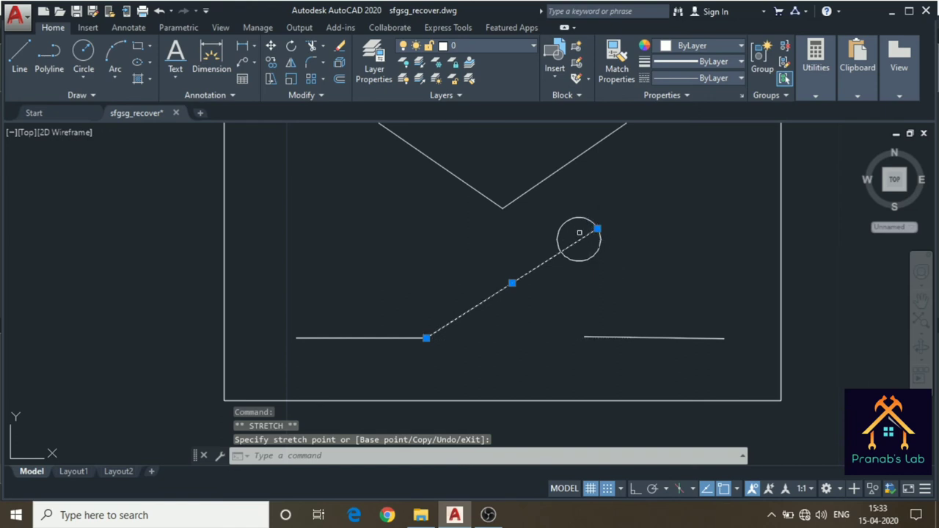
pyautogui.click(579, 218)
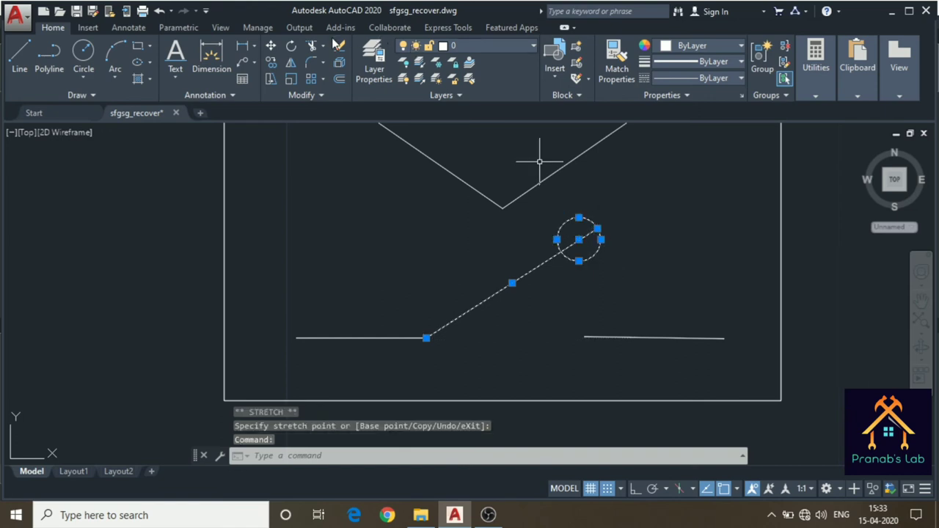
pyautogui.click(311, 46)
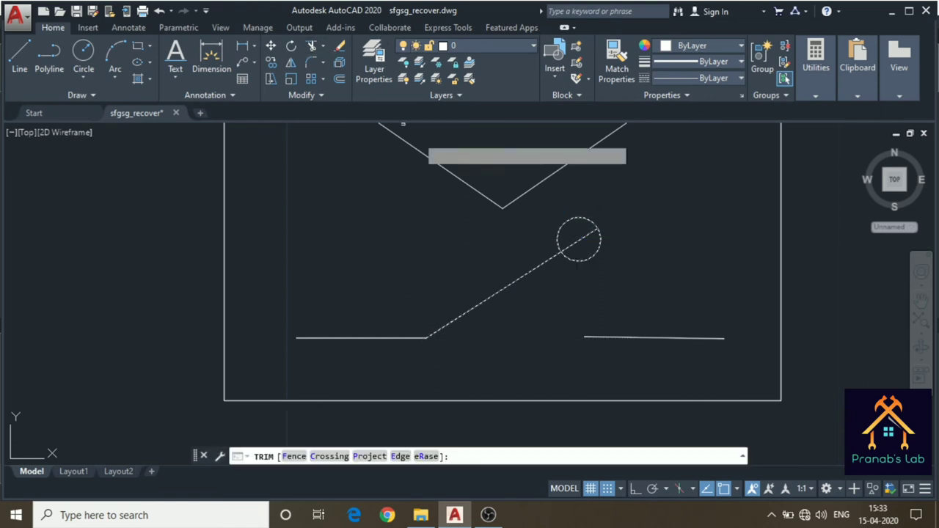
pyautogui.click(560, 229)
pyautogui.press('Escape')
# - Bring table rows 11–18 into view and select row 15's empty description cell
pyautogui.scroll(-2, 614, 262)
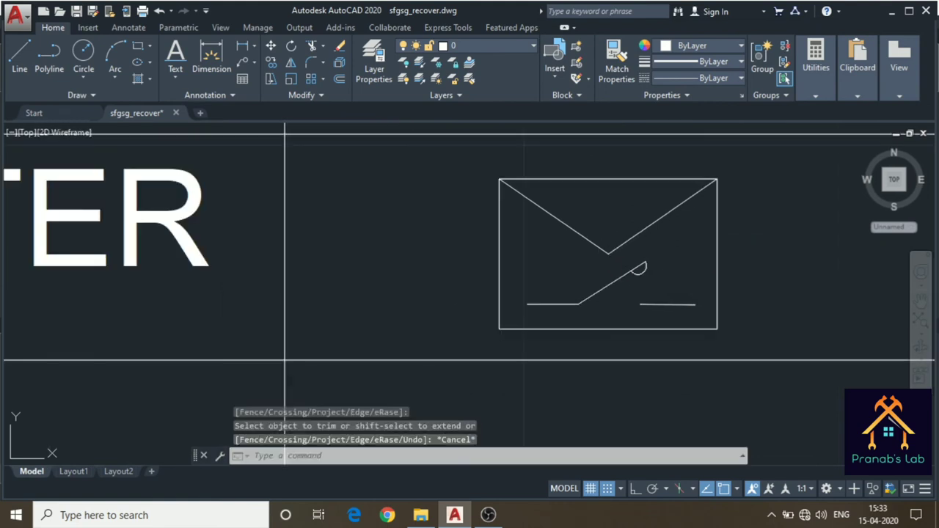
pyautogui.scroll(-1, 648, 361)
pyautogui.scroll(-1, 648, 361)
pyautogui.moveTo(648, 361); pyautogui.dragTo(712, 314, button='middle')
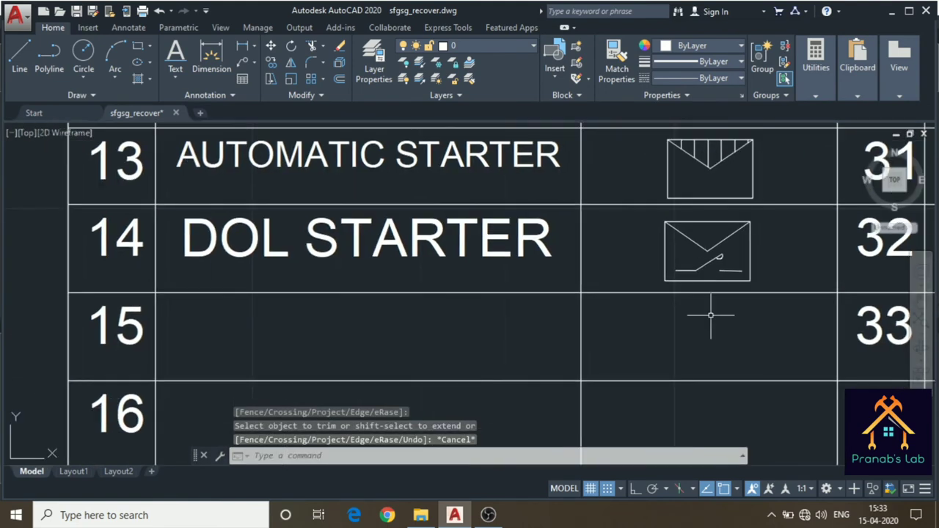
pyautogui.scroll(-1, 704, 315)
pyautogui.scroll(-1, 576, 289)
pyautogui.moveTo(577, 289); pyautogui.dragTo(579, 264, button='middle')
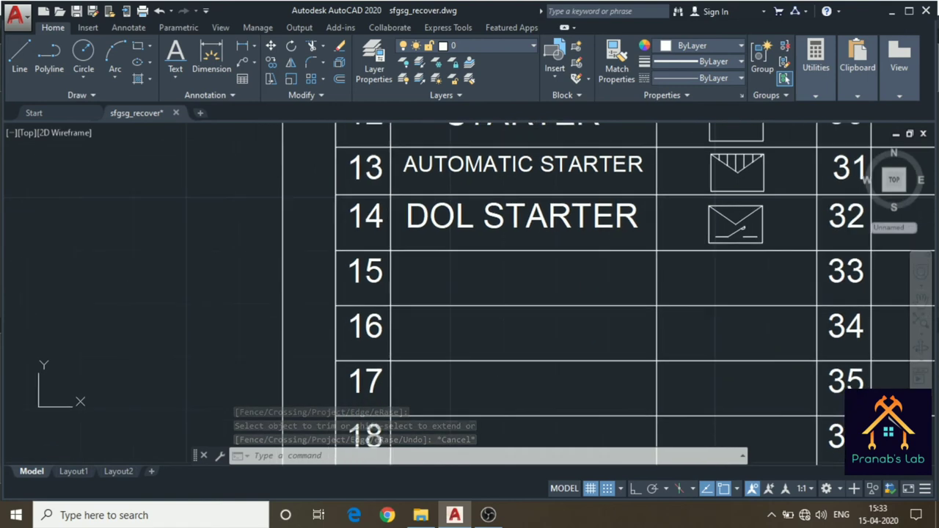
pyautogui.scroll(-1, 576, 273)
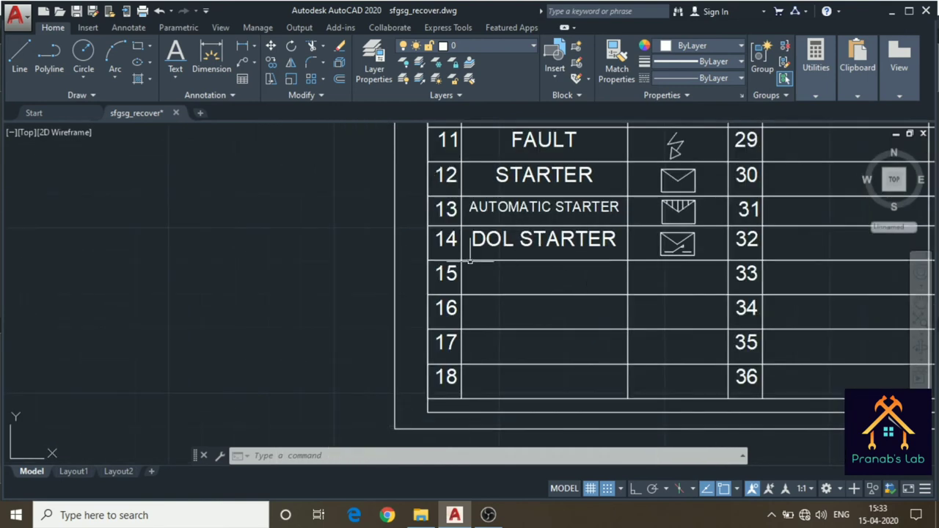
pyautogui.click(487, 281)
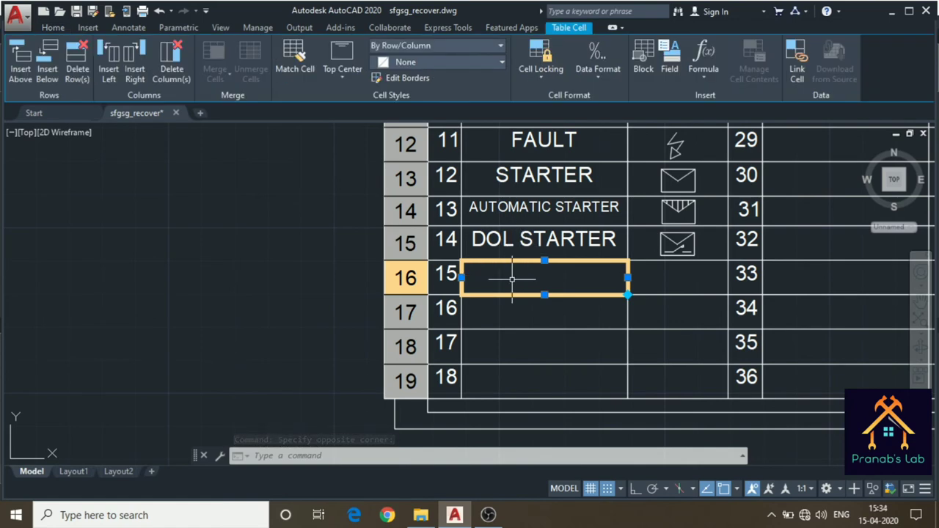
# - Enter AUTOMATIC STAR DELTA STARTER in row 15's description cell and bring up its properties
pyautogui.doubleClick(512, 279)
pyautogui.write('UTOM')
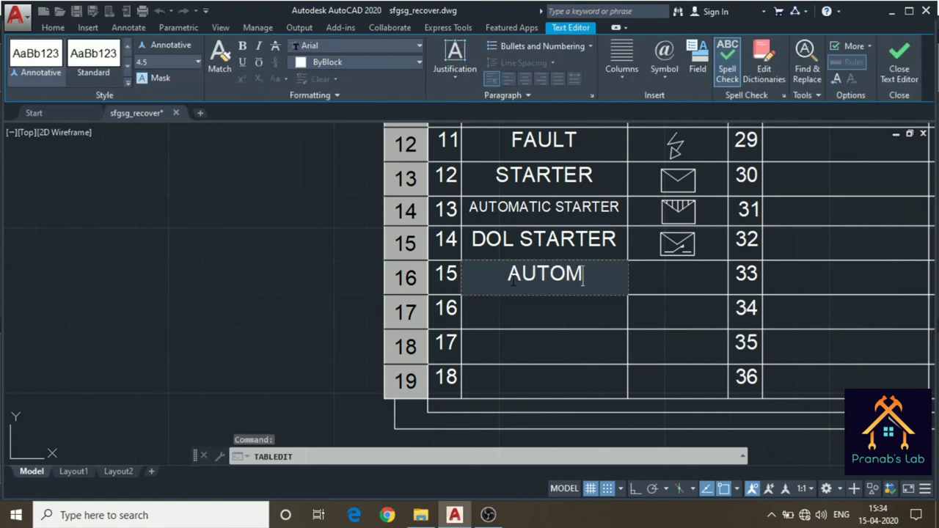
pyautogui.write('ATIC START')
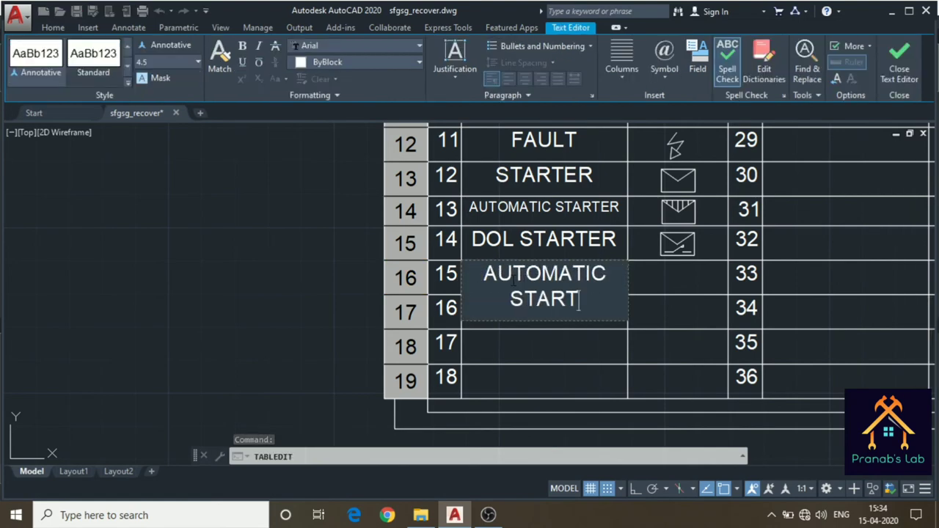
pyautogui.press('BackSpace')
pyautogui.write('DE')
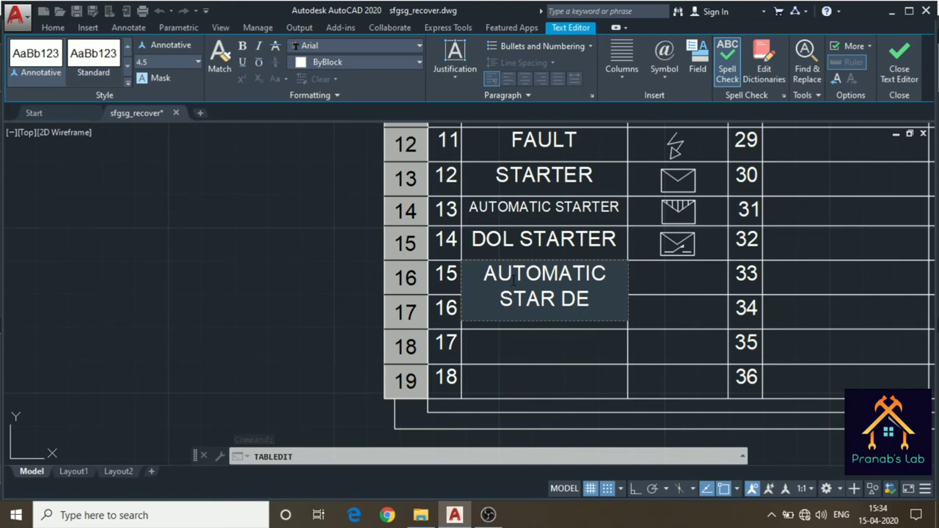
pyautogui.write('LTA START')
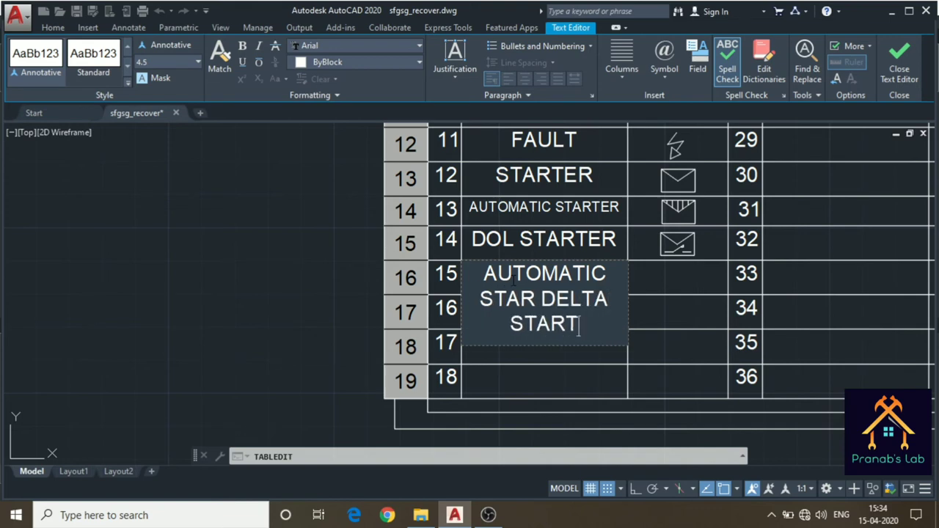
pyautogui.write('ER')
pyautogui.click(675, 317)
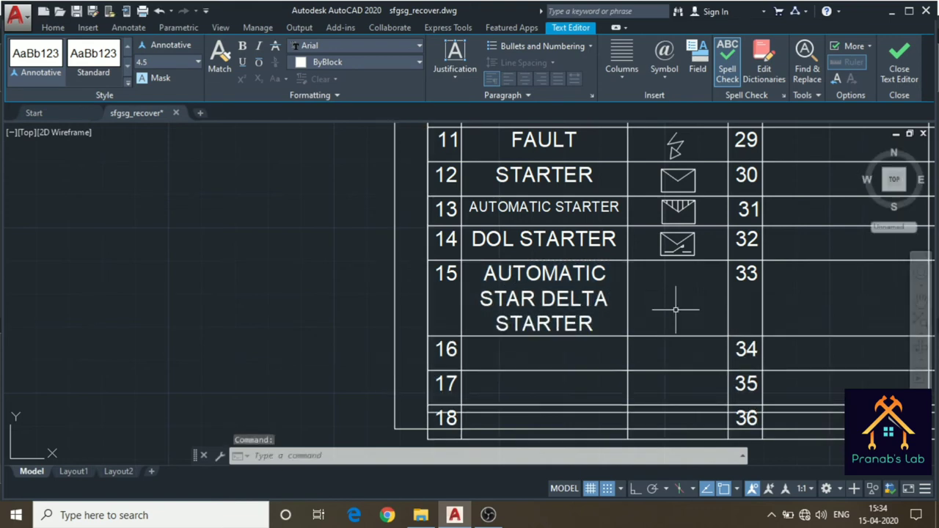
pyautogui.click(517, 312)
pyautogui.rightClick(518, 311)
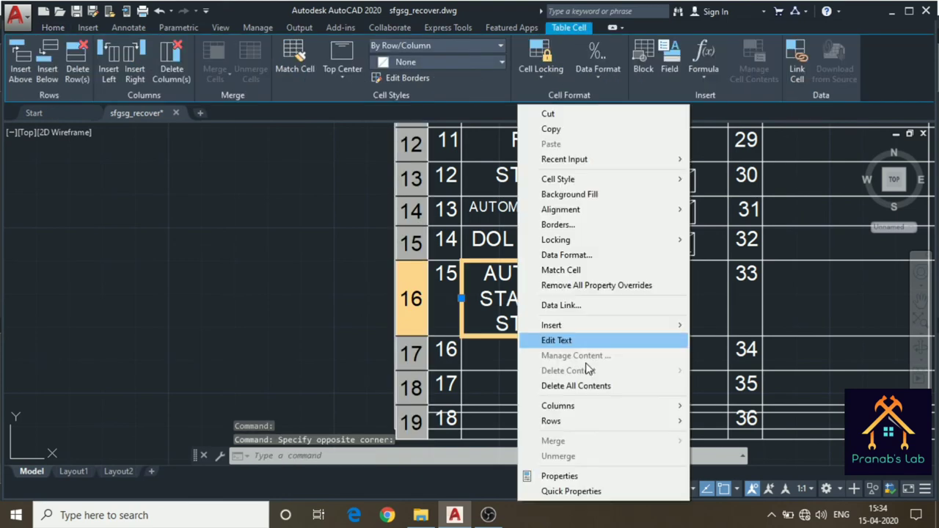
pyautogui.click(645, 493)
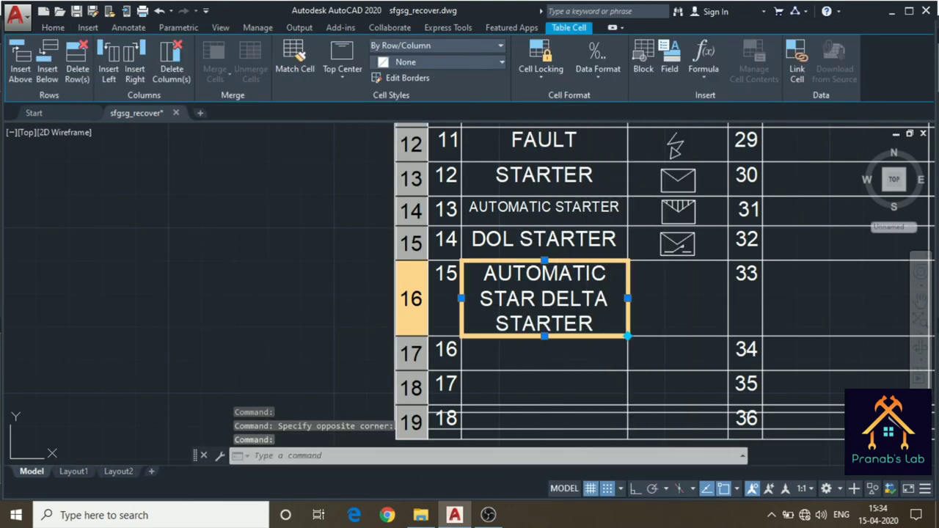
# - Change the star-delta name cell's text height from 4.5 to 2 in Properties
pyautogui.rightClick(585, 297)
pyautogui.click(647, 476)
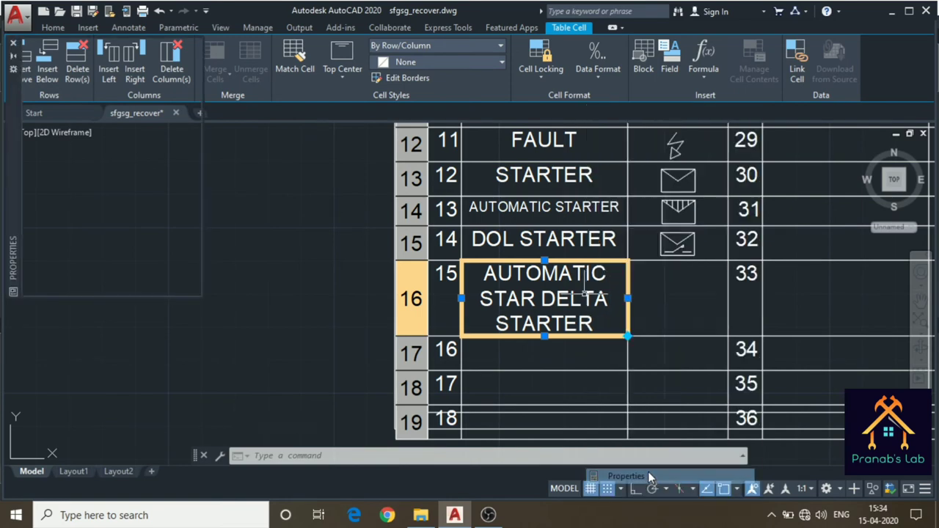
pyautogui.scroll(-3, 110, 224)
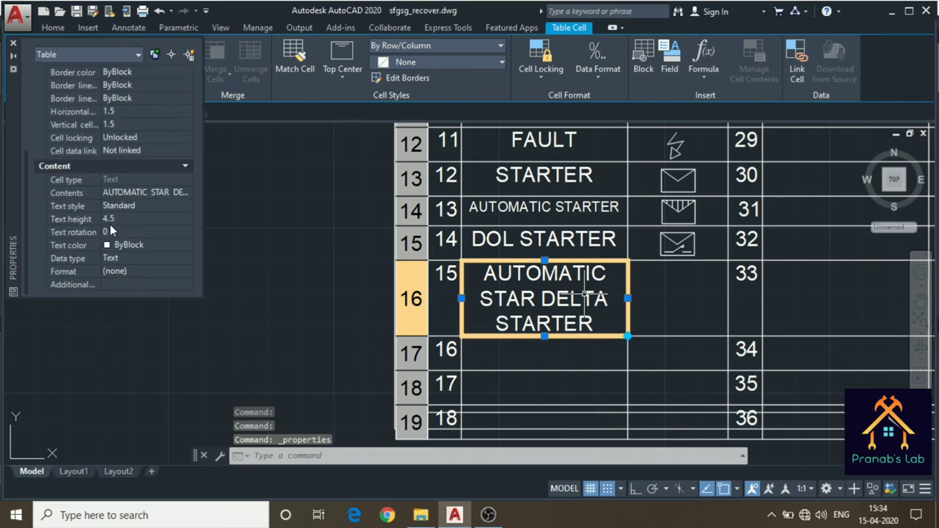
pyautogui.click(164, 219)
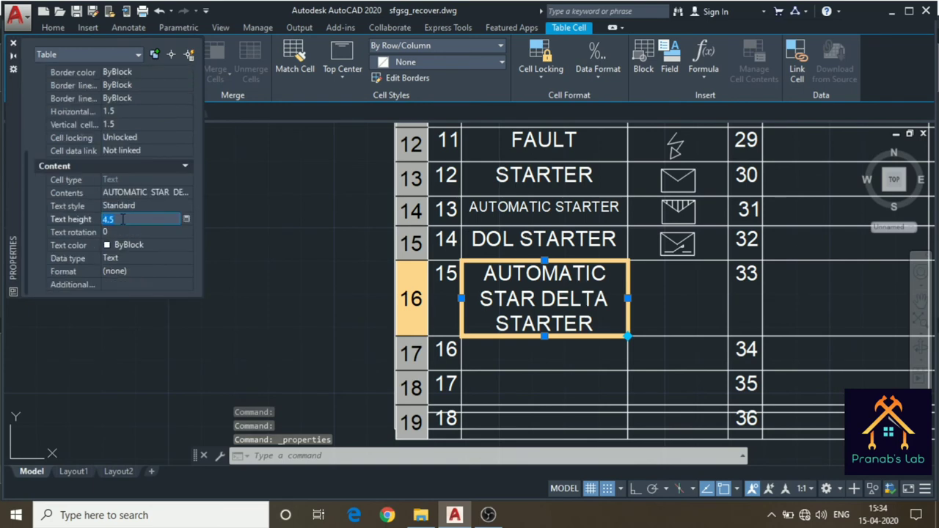
pyautogui.write('2')
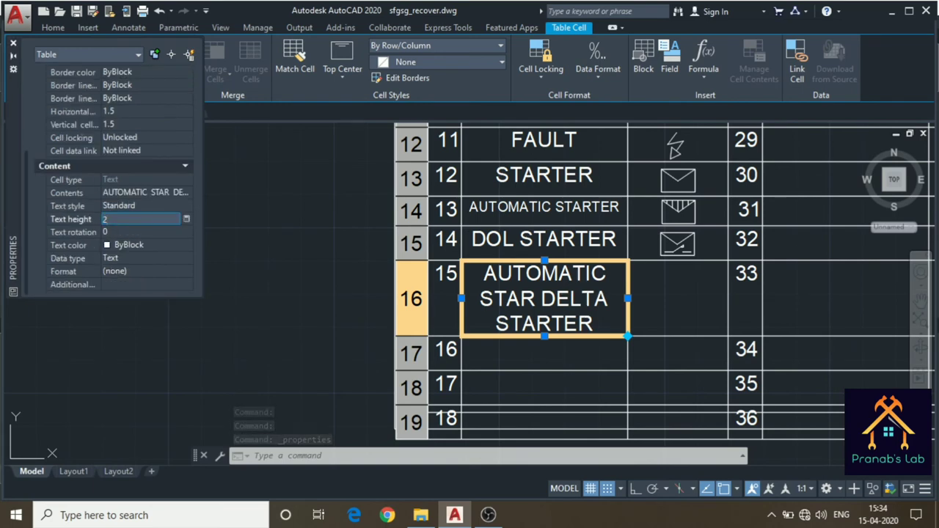
pyautogui.press('Return')
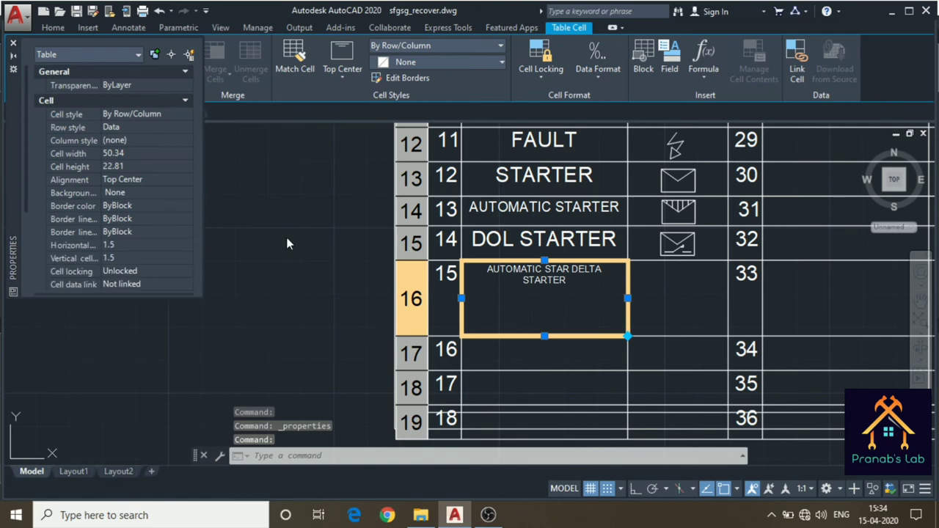
# - Try shrinking row 15's height from its bottom grip, then cancel and deselect the cell
pyautogui.click(544, 336)
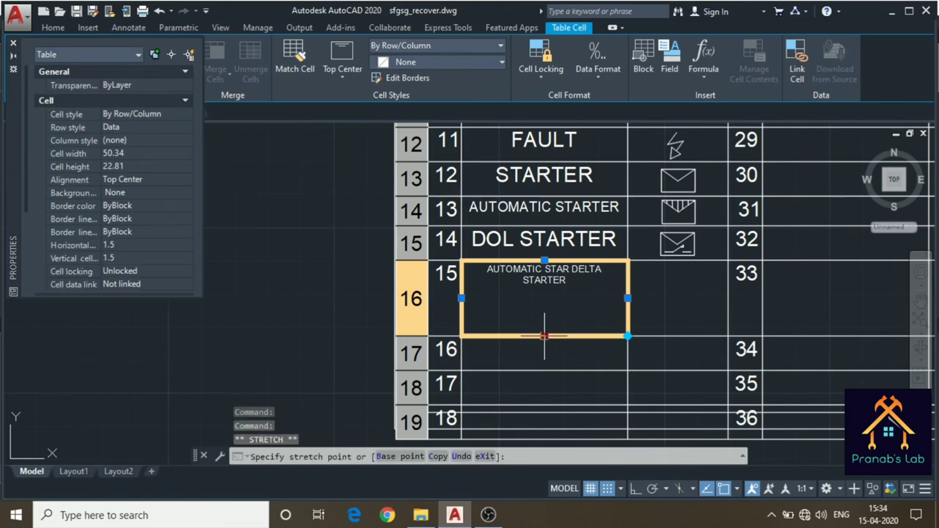
pyautogui.press('Escape')
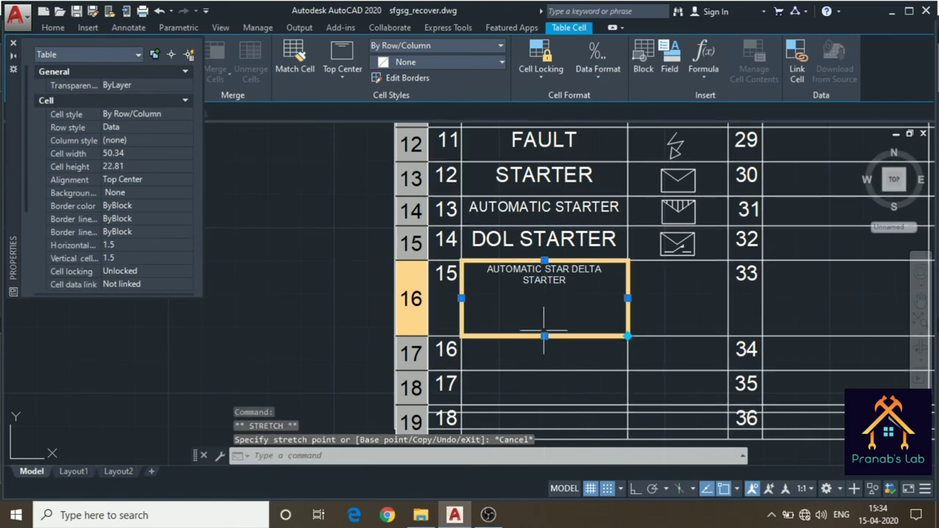
pyautogui.click(544, 336)
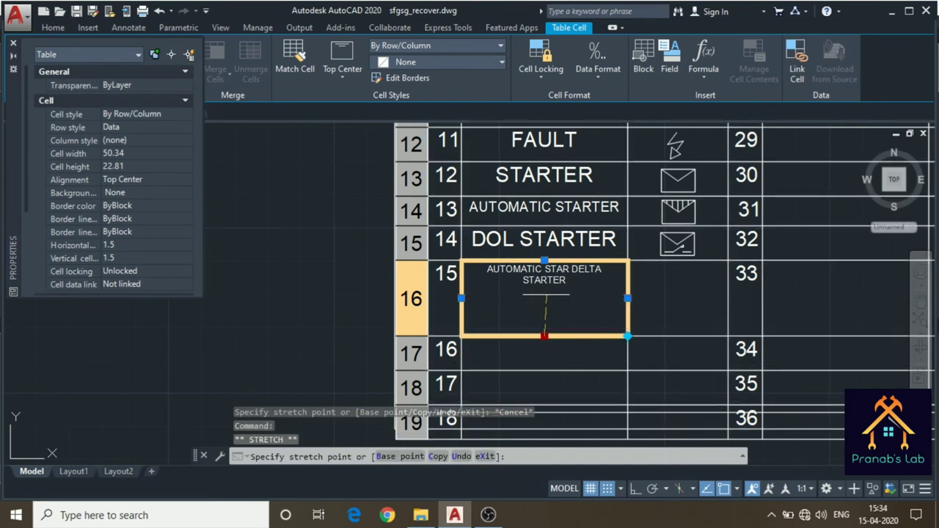
pyautogui.scroll(-2, 557, 294)
pyautogui.press('Escape')
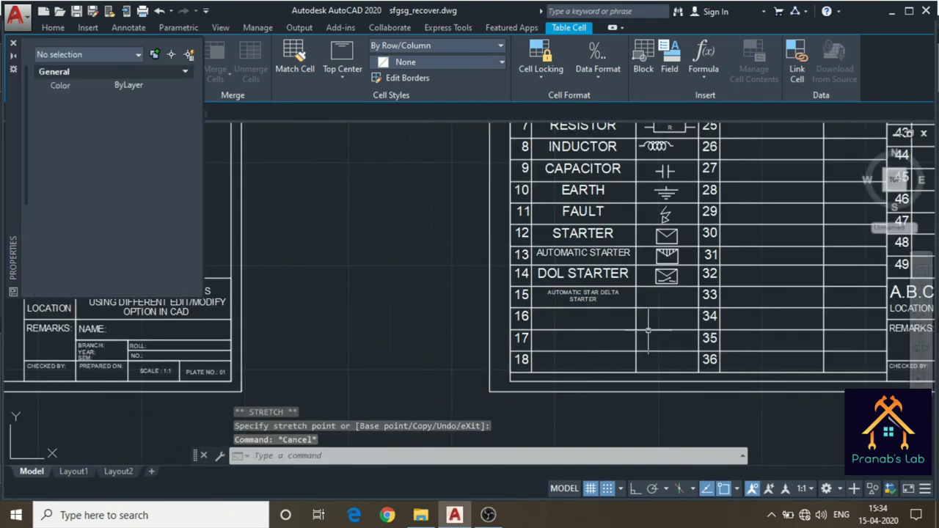
pyautogui.scroll(2, 649, 305)
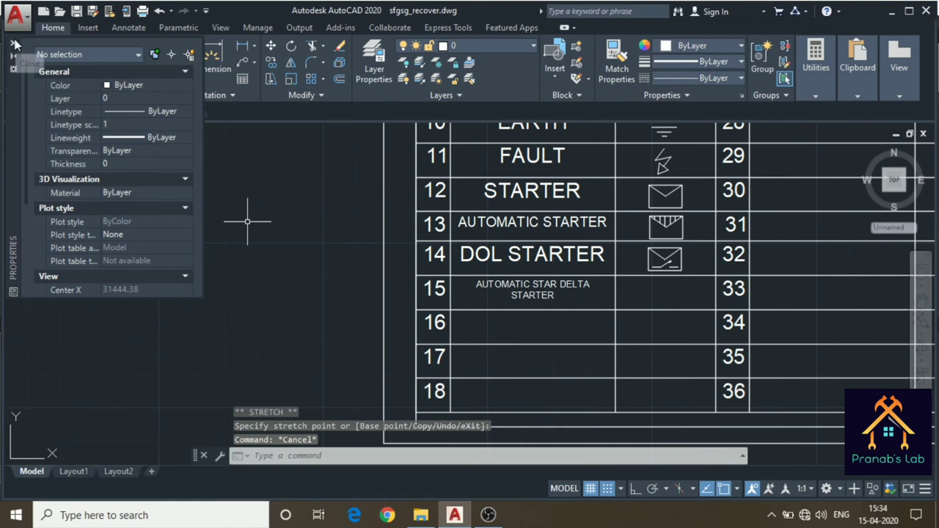
pyautogui.scroll(2, 670, 320)
pyautogui.scroll(2, 670, 319)
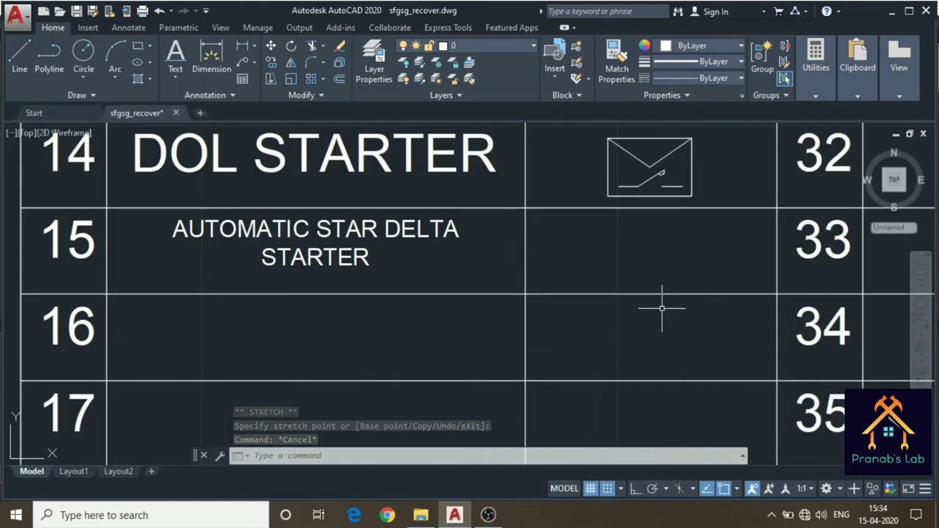
# - Paste the copied envelope symbol into row 15's symbol cell
pyautogui.scroll(2, 663, 308)
pyautogui.moveTo(694, 310); pyautogui.dragTo(695, 357, button='middle')
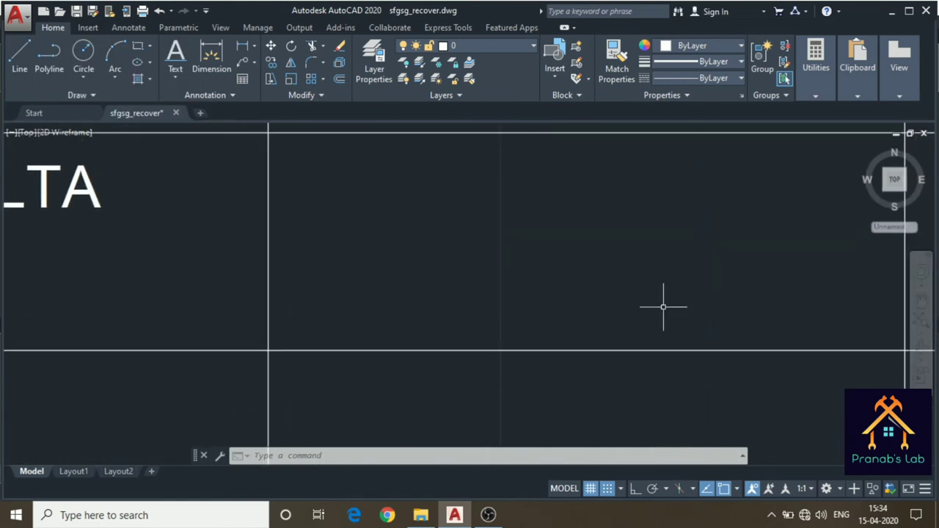
pyautogui.scroll(-3, 633, 263)
pyautogui.hotkey('ctrl', 'v')
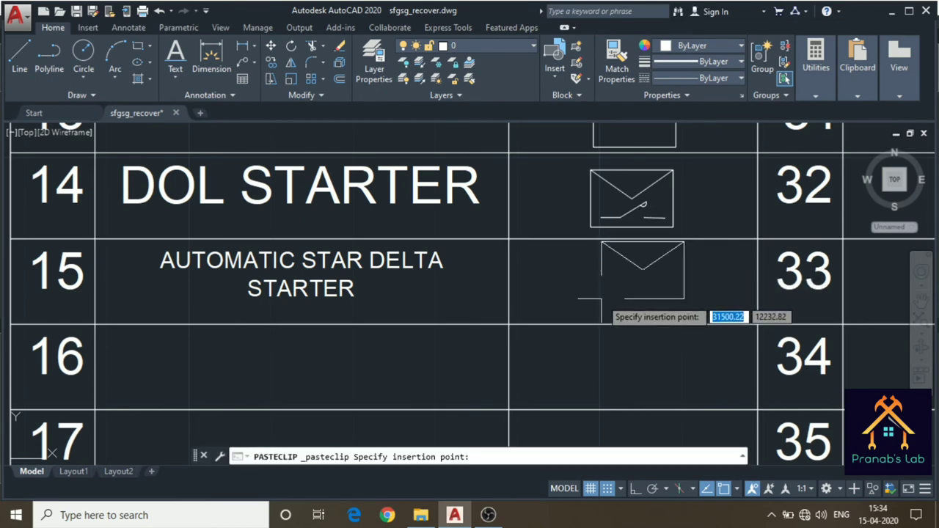
pyautogui.click(590, 315)
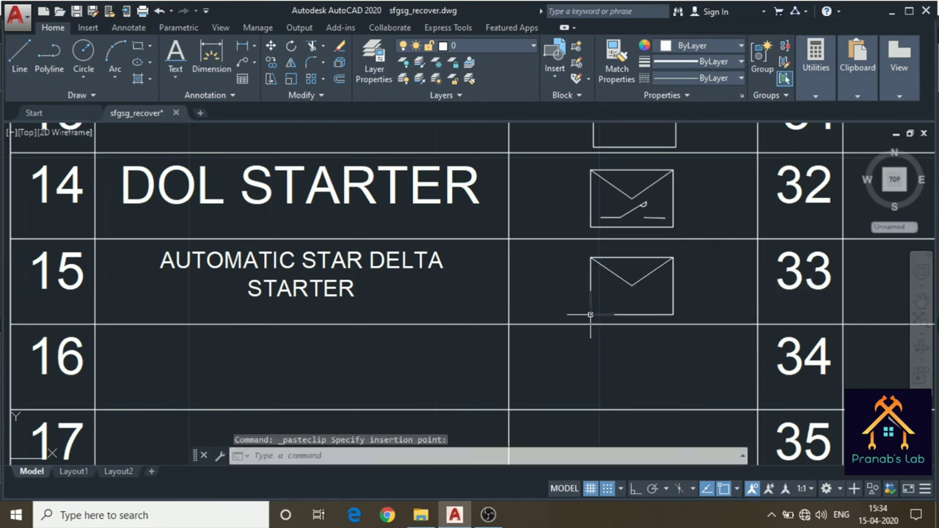
pyautogui.scroll(4, 613, 304)
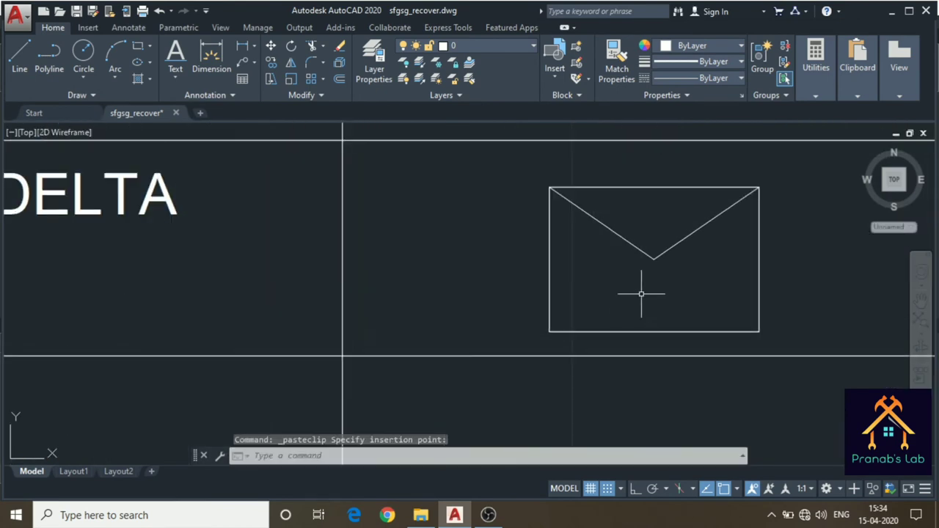
pyautogui.click(148, 48)
pyautogui.click(159, 96)
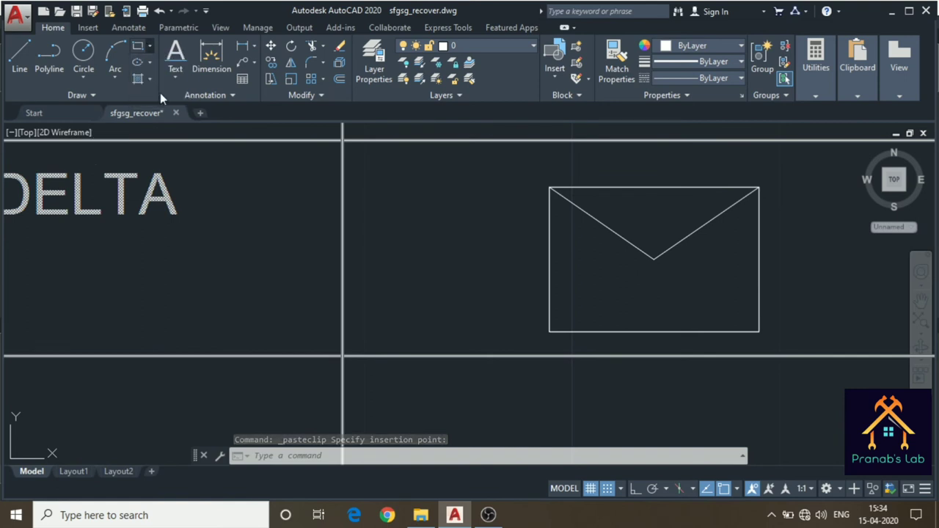
# - Draw an upright 3-sided inscribed polygon inside the envelope below the V
pyautogui.press('Return')
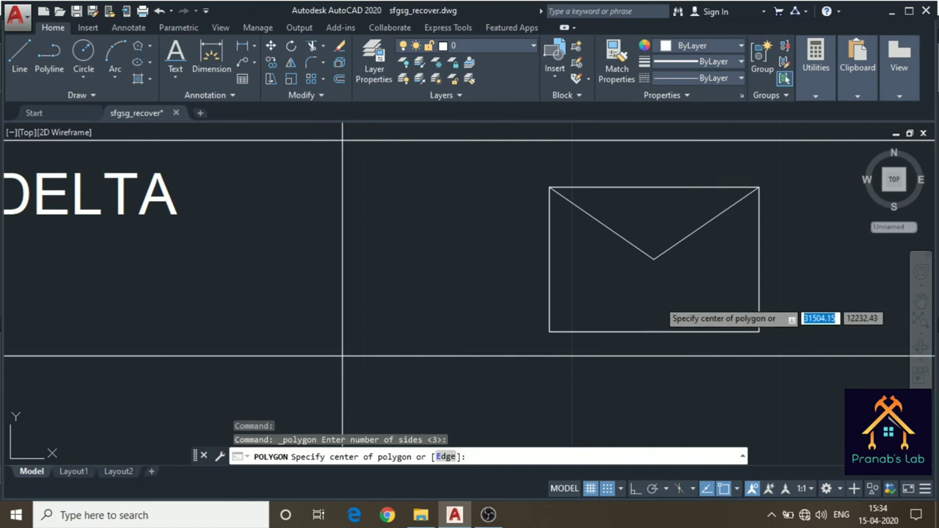
pyautogui.click(658, 297)
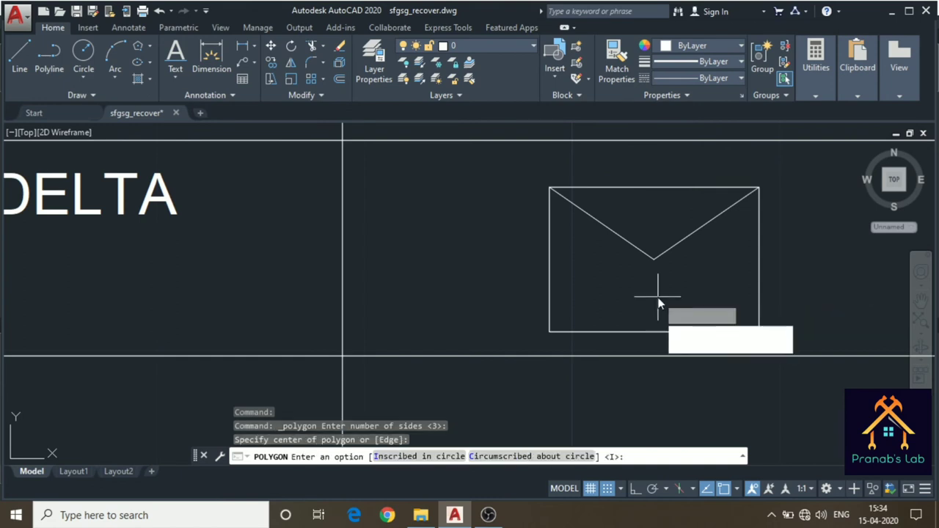
pyautogui.click(679, 334)
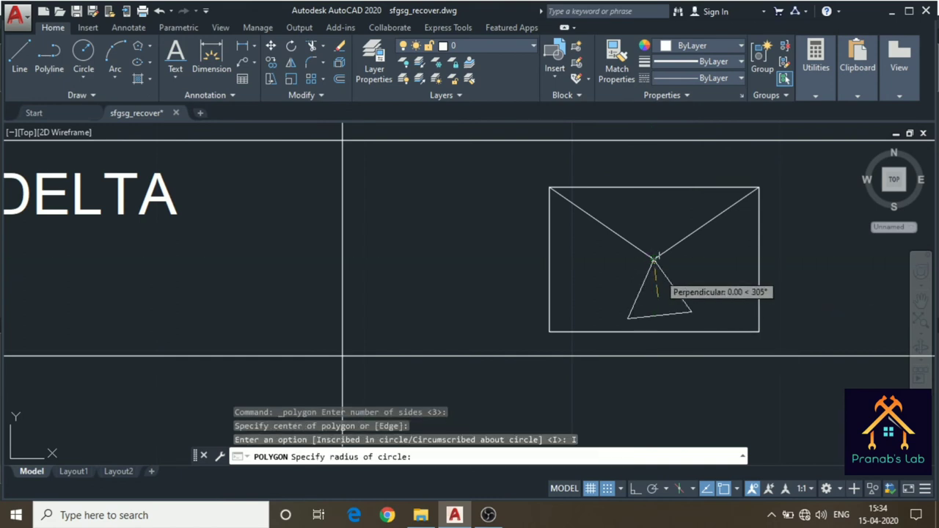
pyautogui.press('F8')
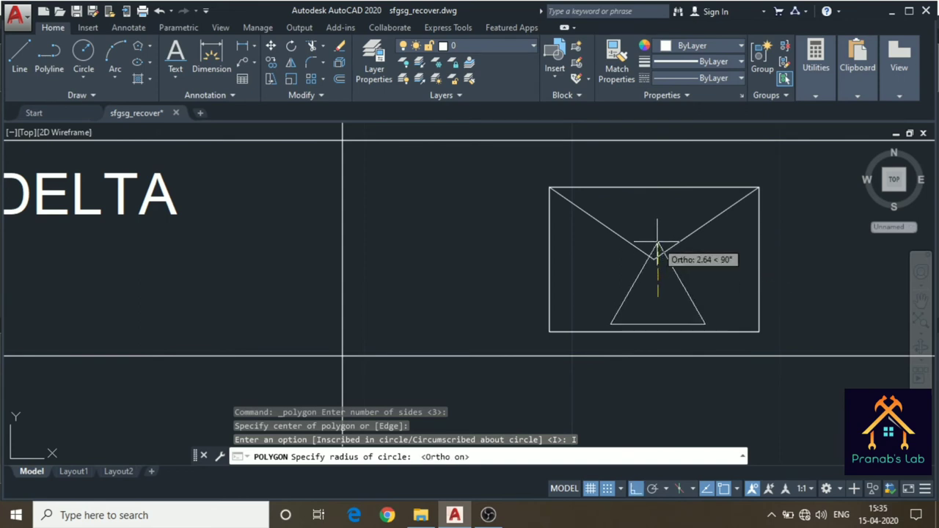
pyautogui.click(656, 250)
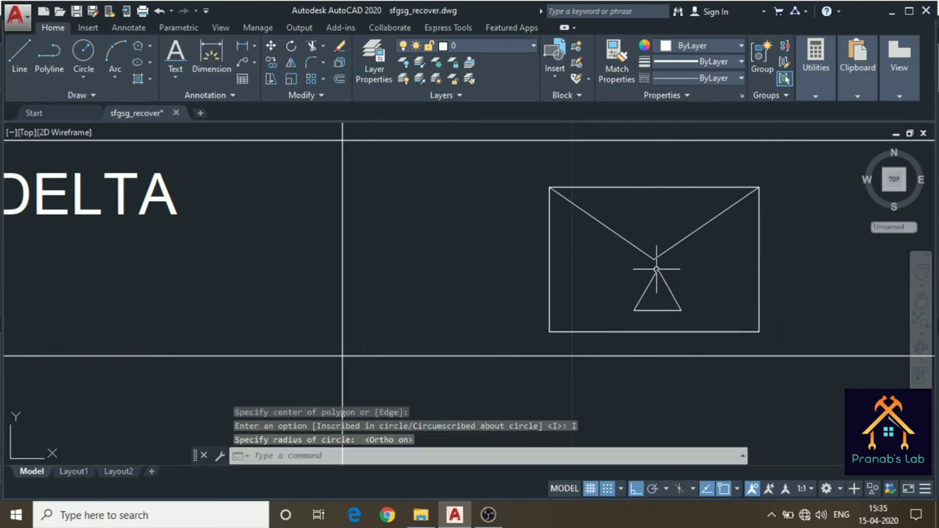
pyautogui.scroll(3, 687, 273)
# - Move the triangle slightly left to centre it, then begin a line at its apex
pyautogui.click(629, 315)
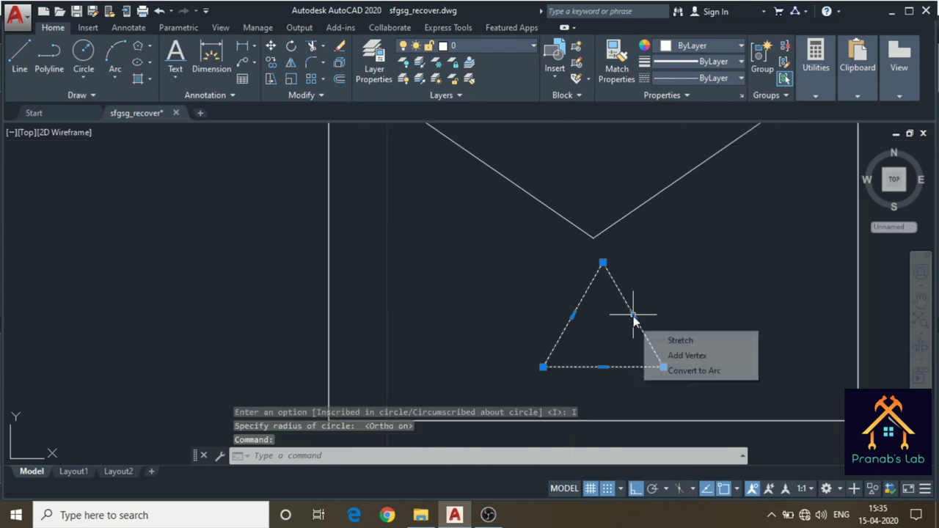
pyautogui.click(271, 46)
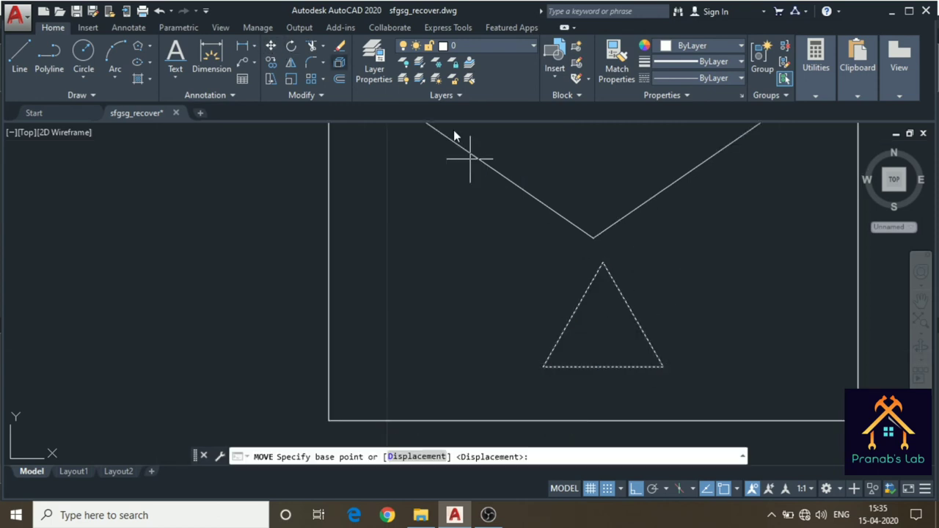
pyautogui.click(604, 366)
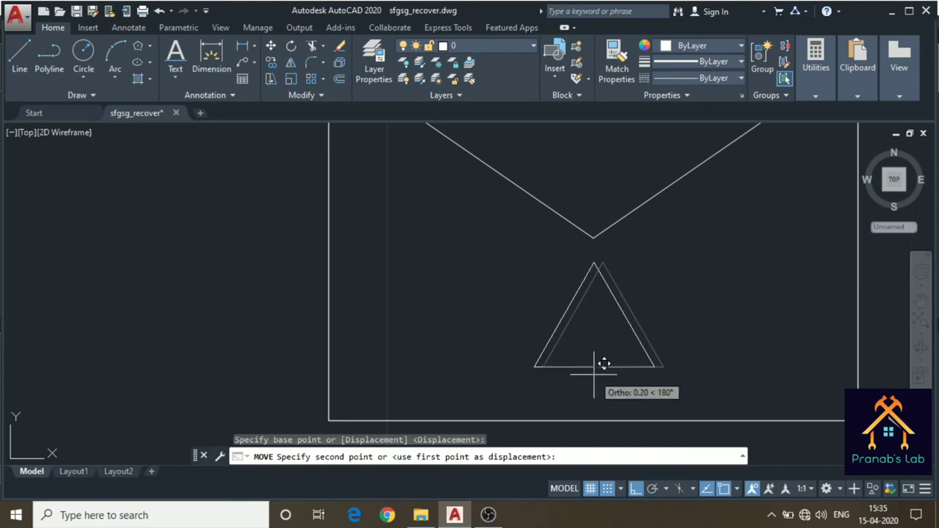
pyautogui.click(603, 364)
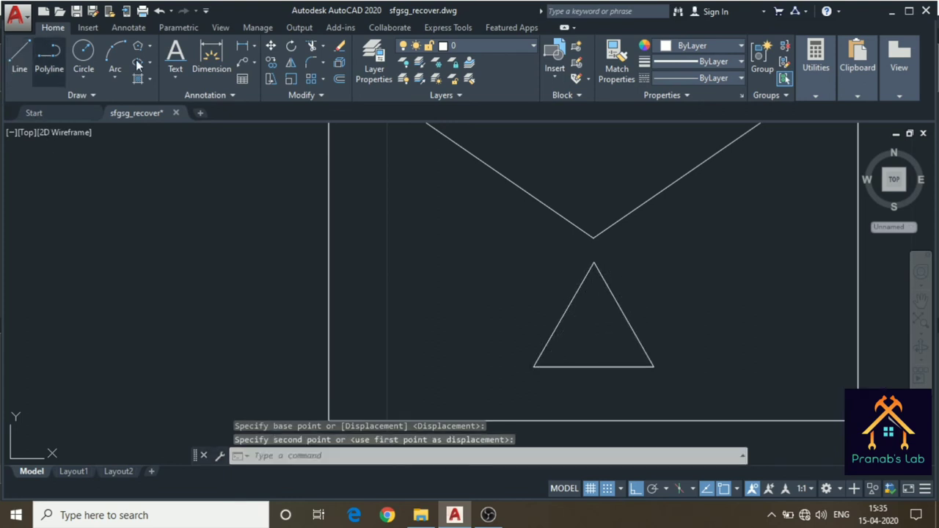
pyautogui.write('l')
pyautogui.press('Return')
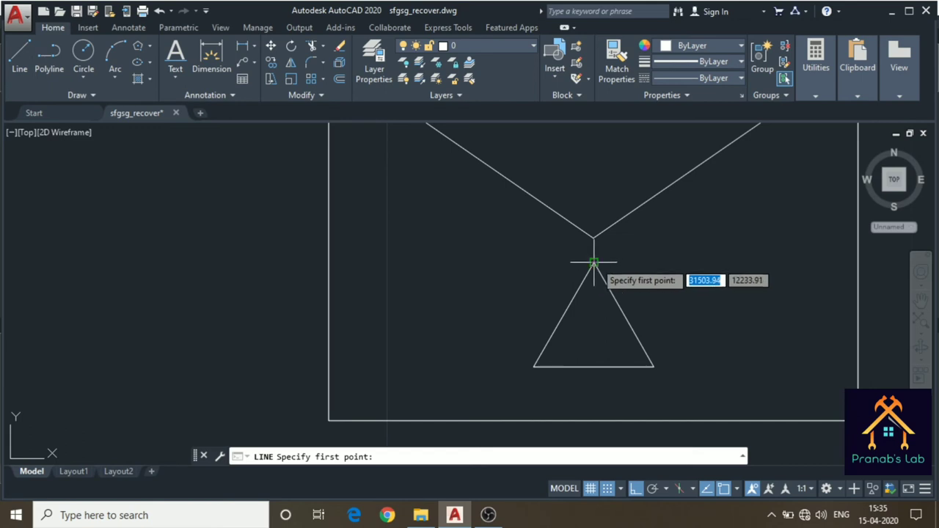
pyautogui.click(594, 261)
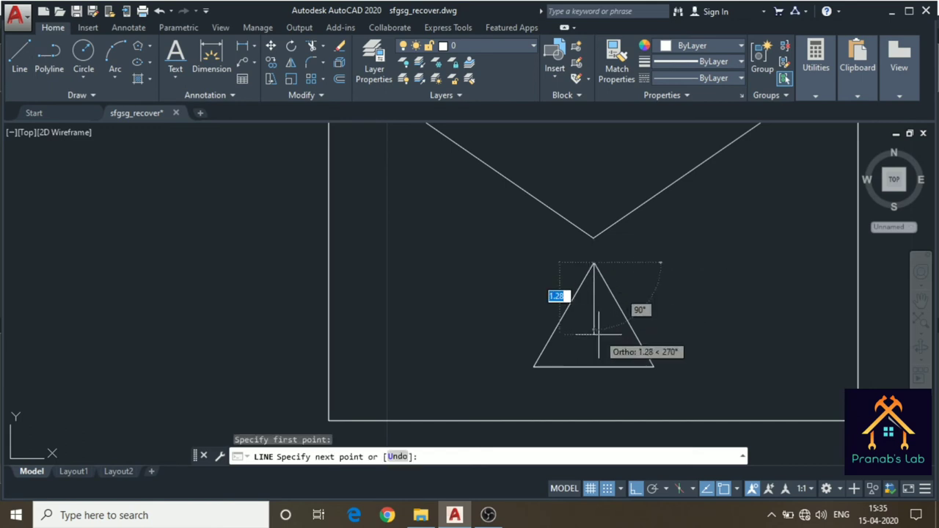
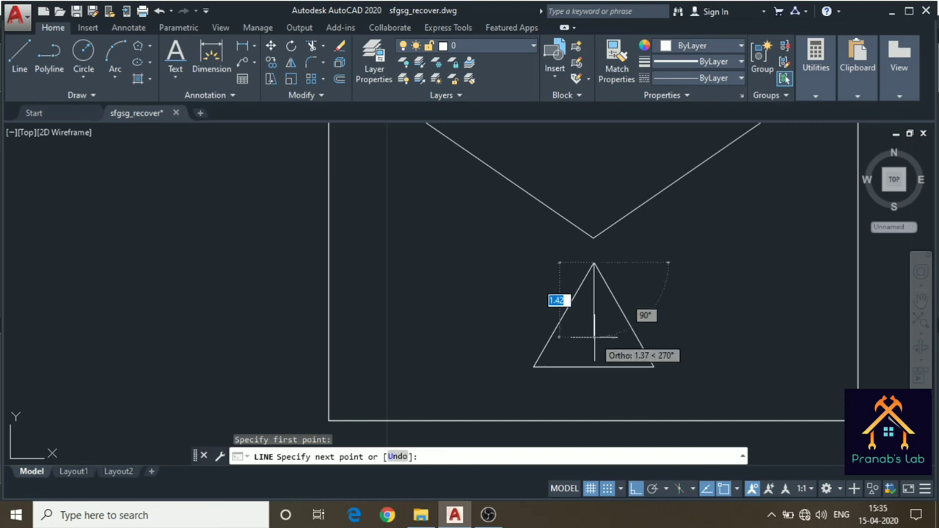
# - Draw lines from the triangle's centre to its apex, bottom-left and bottom-right corners to form the star
pyautogui.click(594, 338)
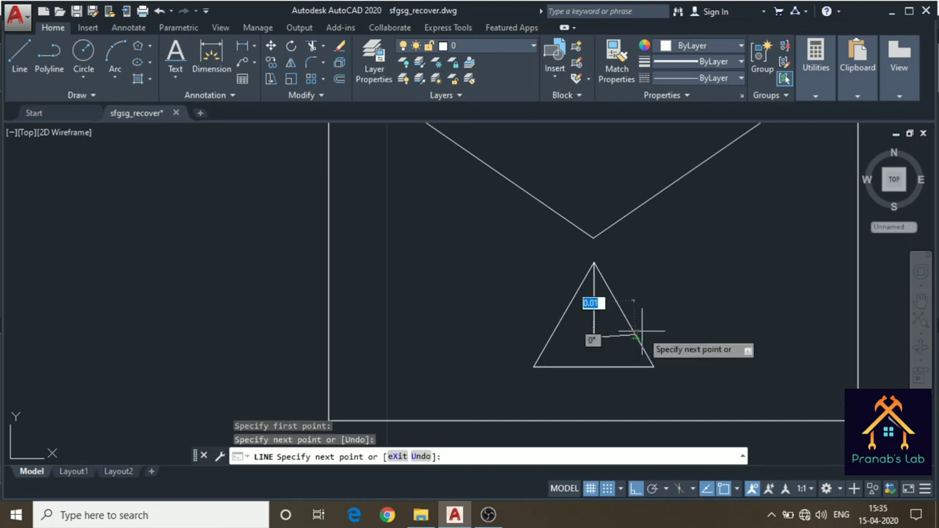
pyautogui.press('Escape')
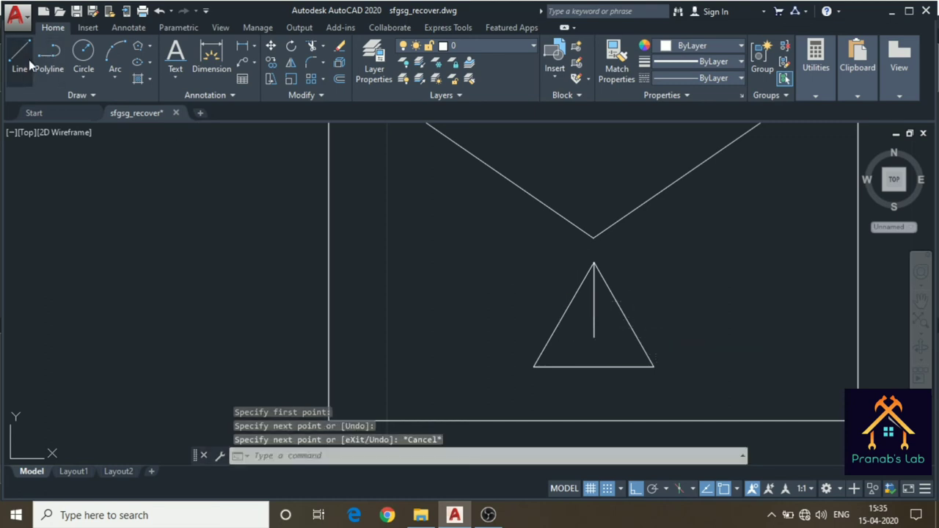
pyautogui.click(29, 60)
pyautogui.click(594, 337)
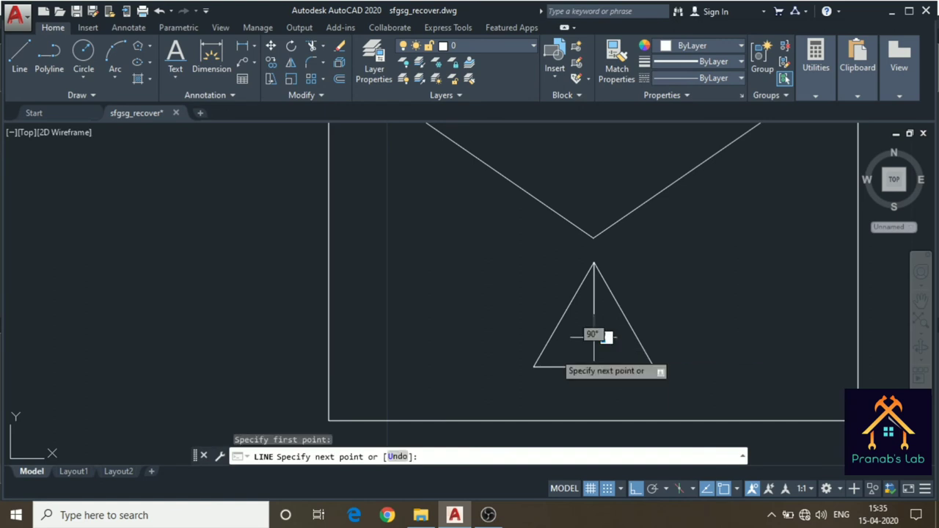
pyautogui.write('0.03')
pyautogui.press('Return')
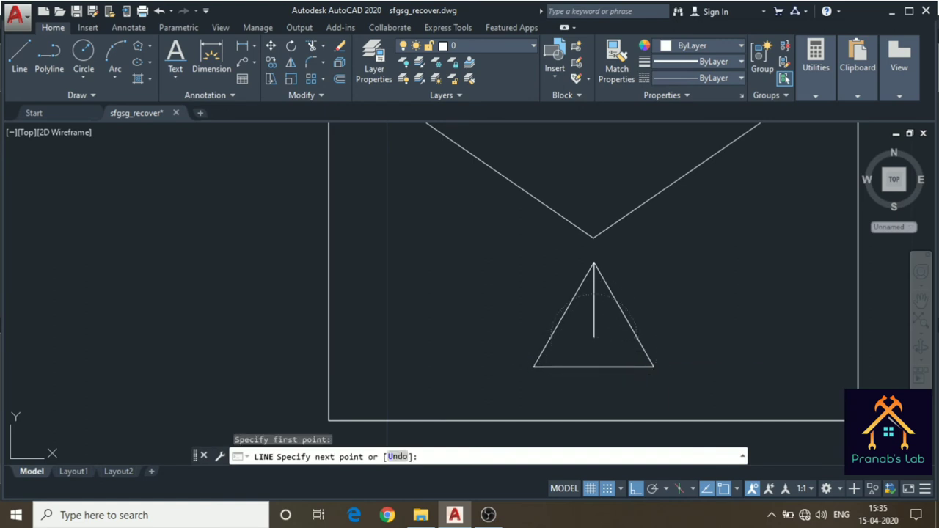
pyautogui.click(535, 366)
pyautogui.press('Escape')
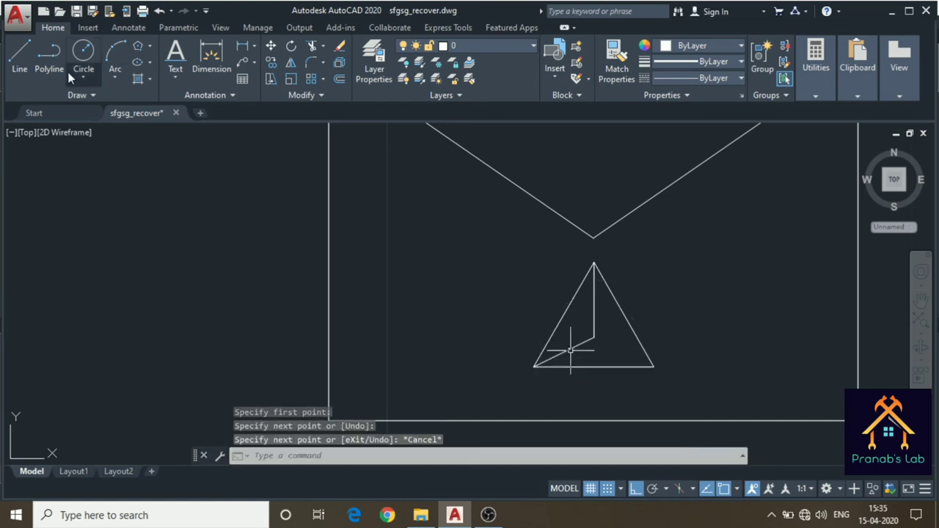
pyautogui.click(22, 63)
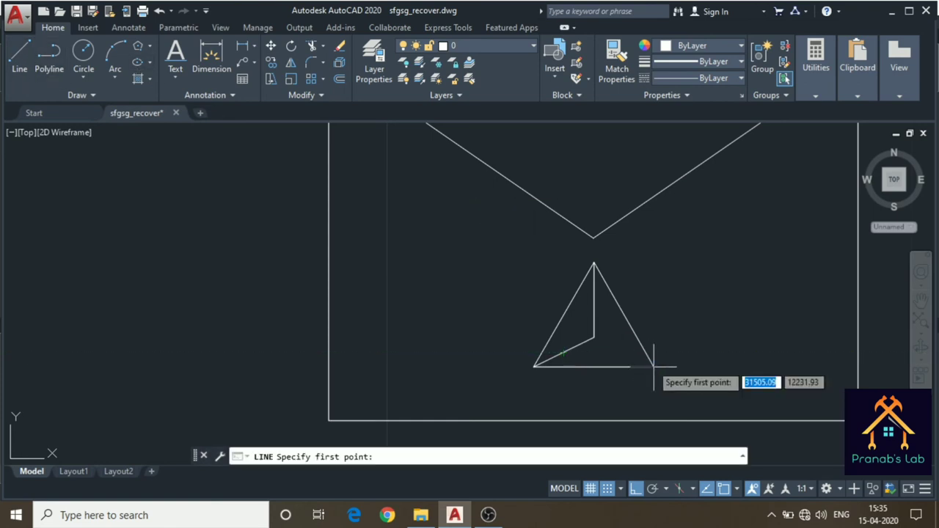
pyautogui.click(594, 337)
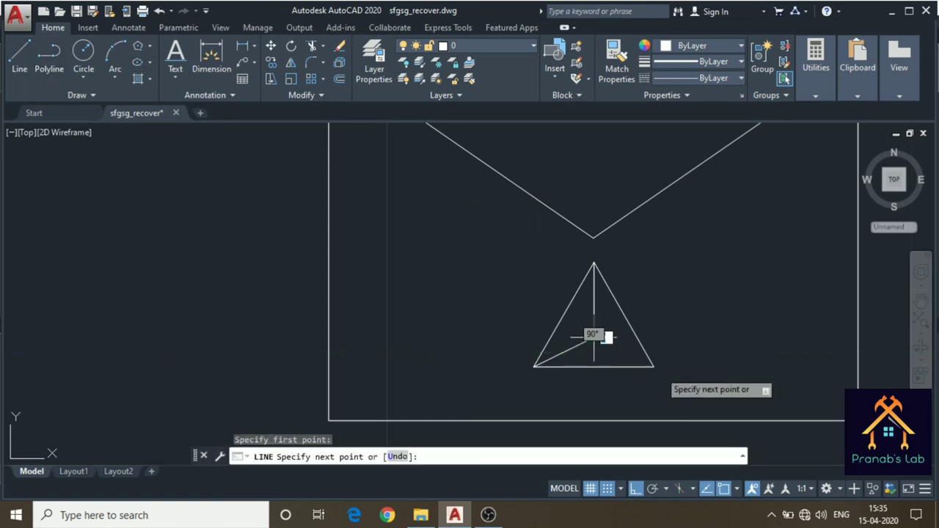
pyautogui.click(653, 366)
pyautogui.press('Escape')
# - Enter AUTO TRANSFORMER STARTER in the empty name cell of row 16
pyautogui.scroll(-5, 704, 338)
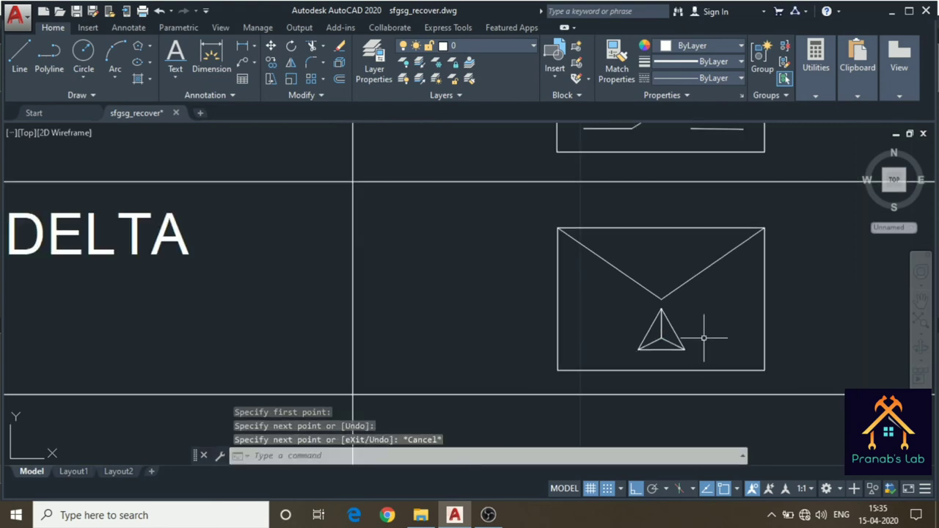
pyautogui.scroll(-3, 706, 336)
pyautogui.moveTo(444, 411); pyautogui.dragTo(540, 325, button='middle')
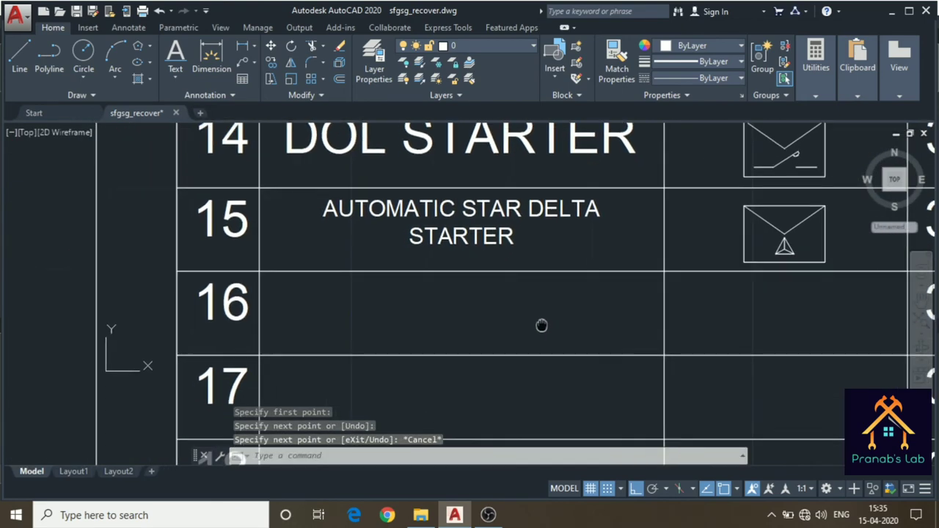
pyautogui.scroll(4, 786, 247)
pyautogui.scroll(-2, 538, 321)
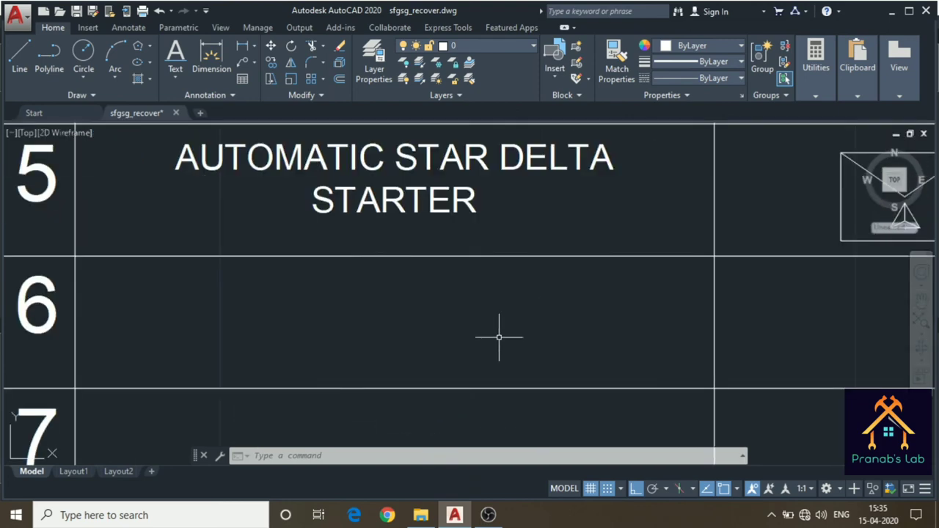
pyautogui.click(445, 295)
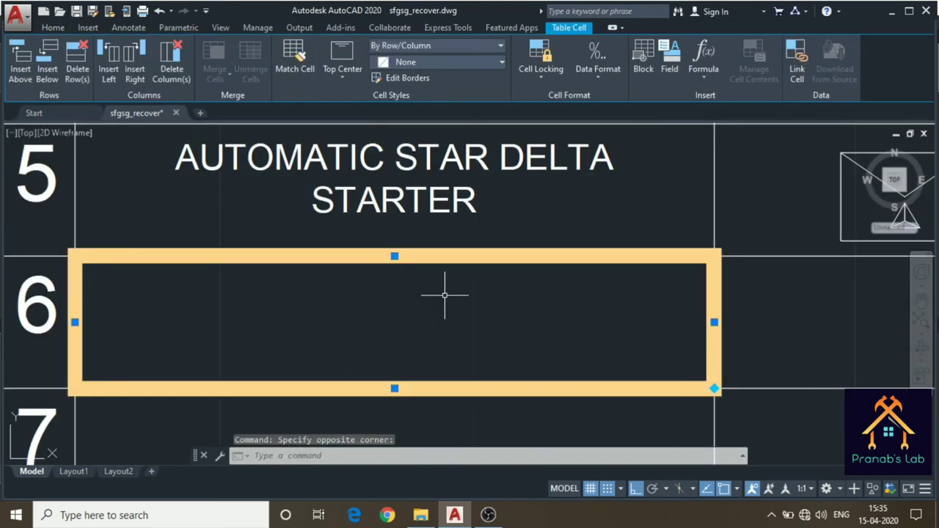
pyautogui.write('AUT')
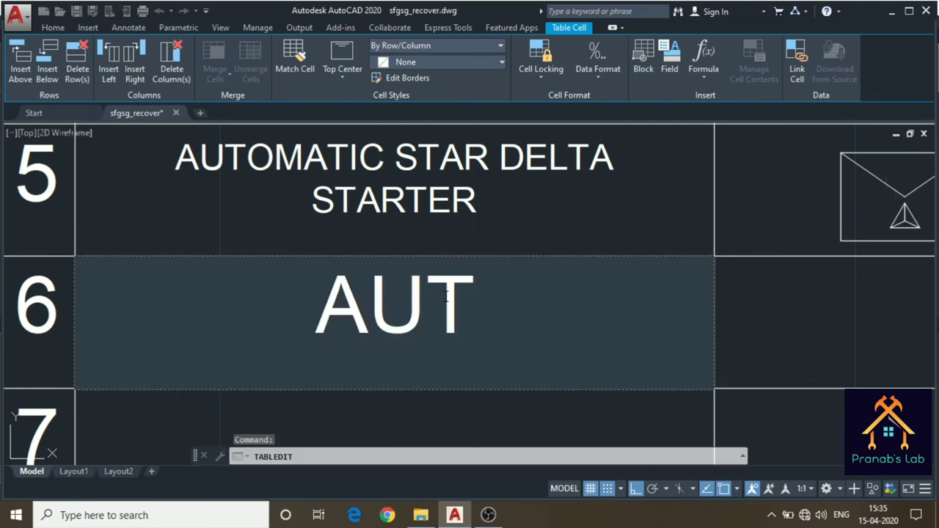
pyautogui.write('O TRANS')
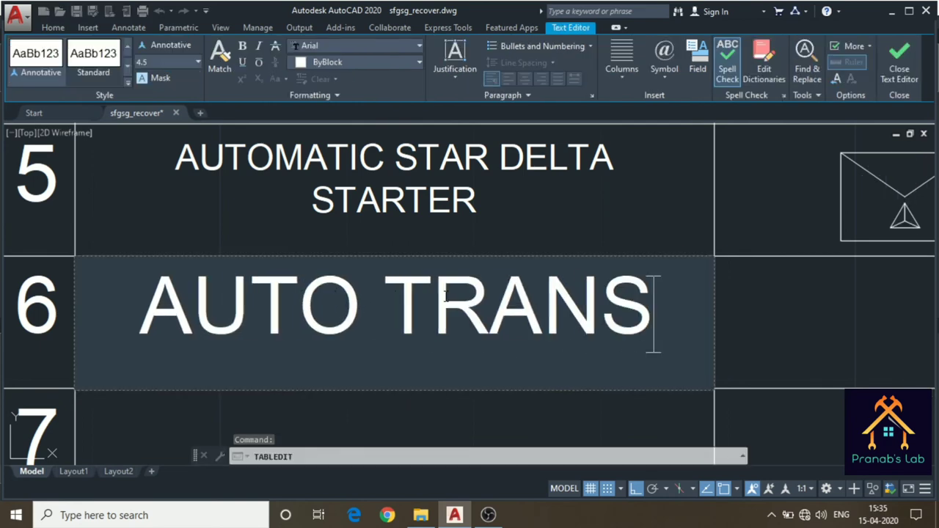
pyautogui.write('FORMER')
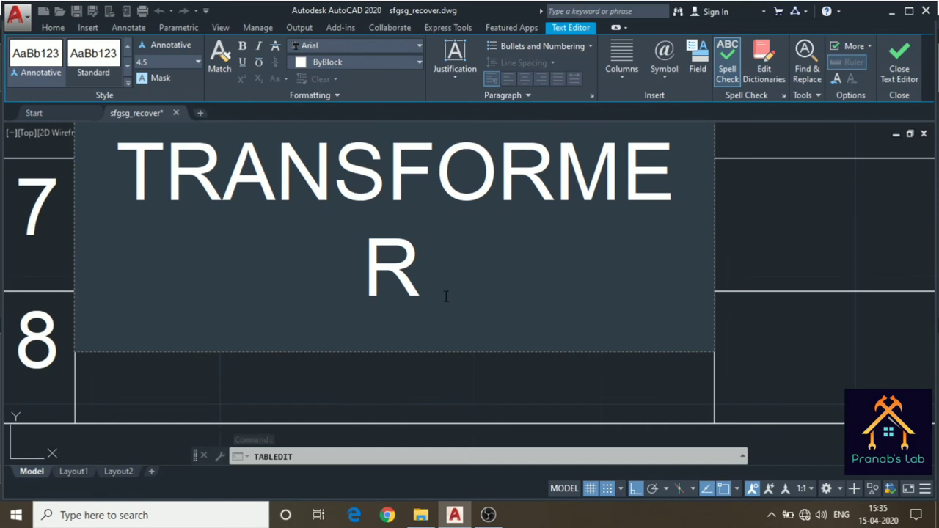
pyautogui.write(' STARTER')
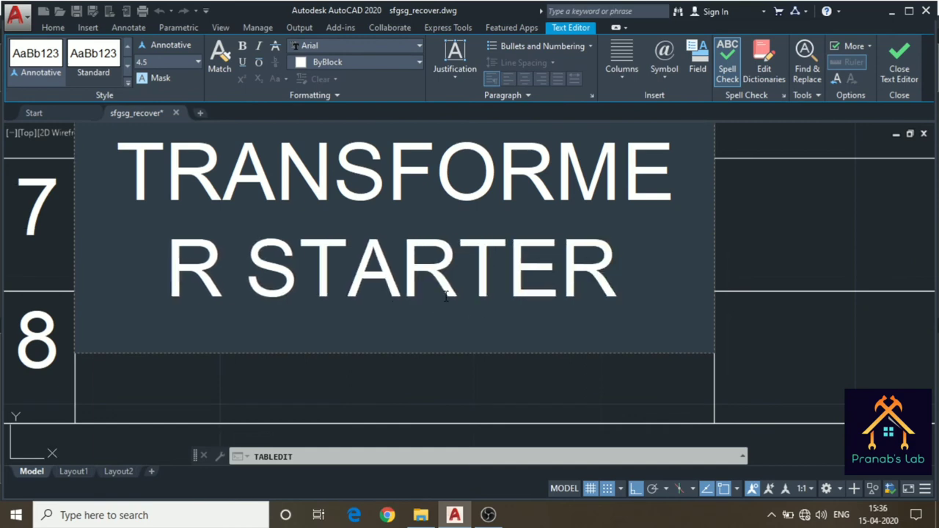
pyautogui.click(740, 250)
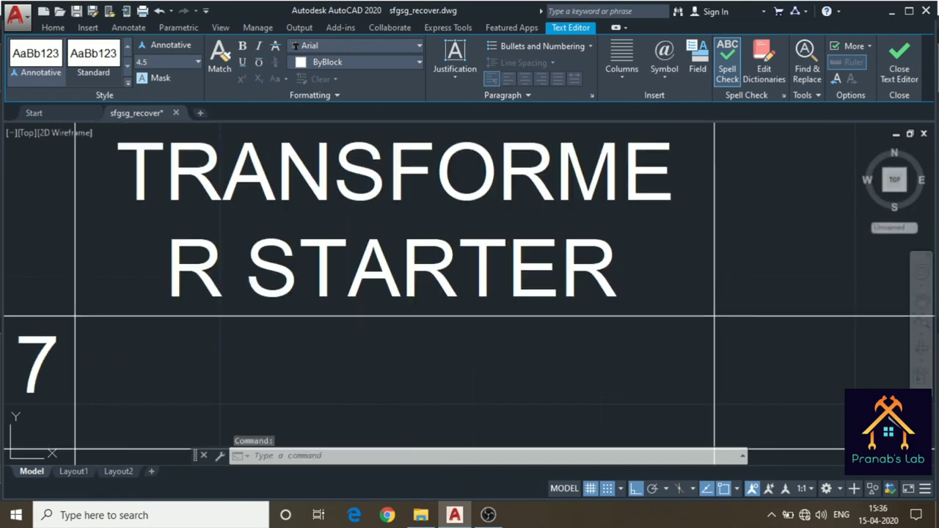
pyautogui.scroll(-2, 463, 261)
# - Set the AUTO TRANSFORMER STARTER cell's text height to 2 in Properties
pyautogui.click(461, 269)
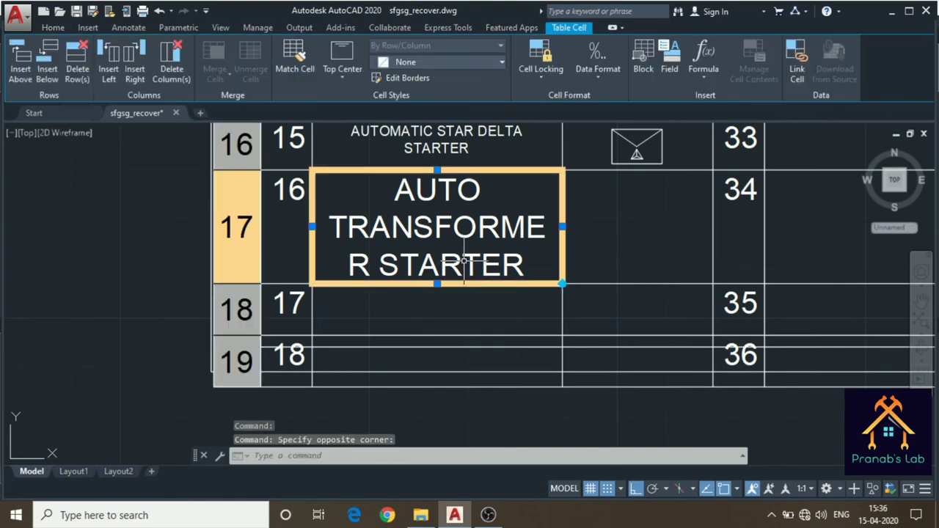
pyautogui.rightClick(461, 269)
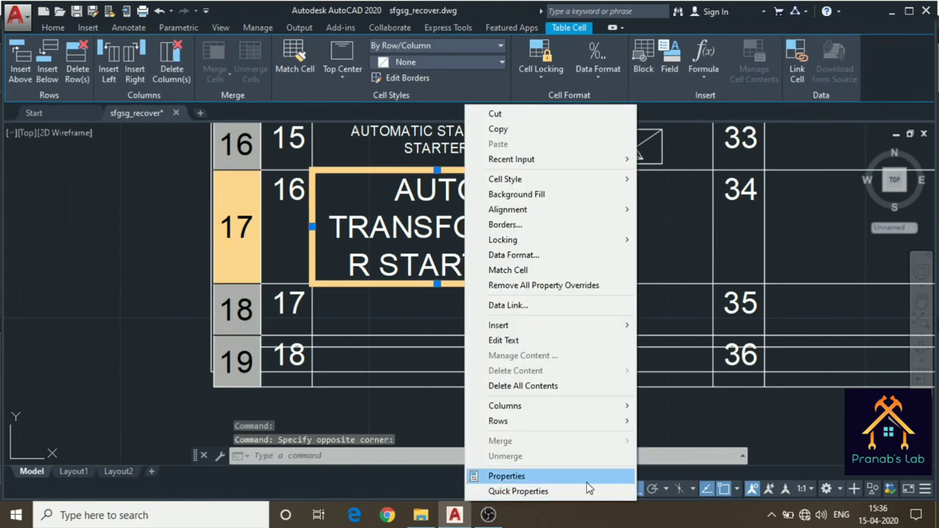
pyautogui.click(587, 476)
pyautogui.scroll(-3, 82, 220)
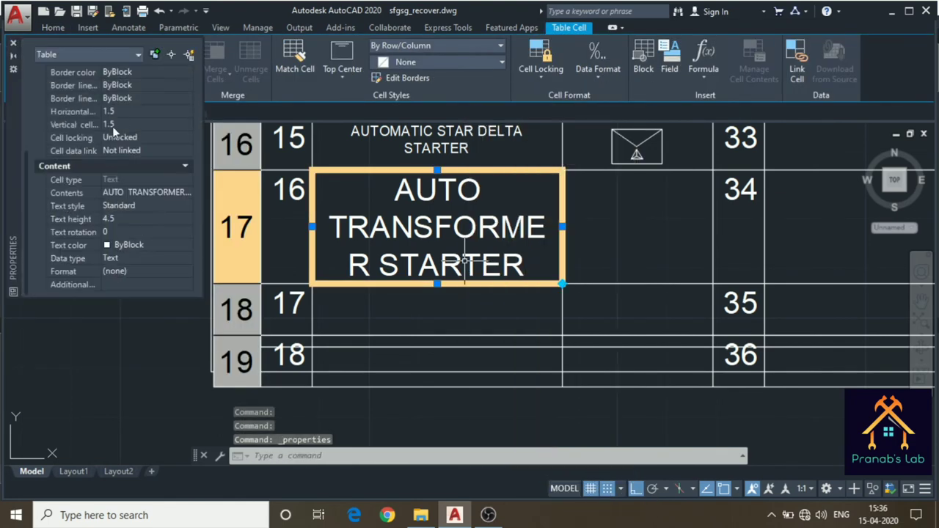
pyautogui.click(125, 218)
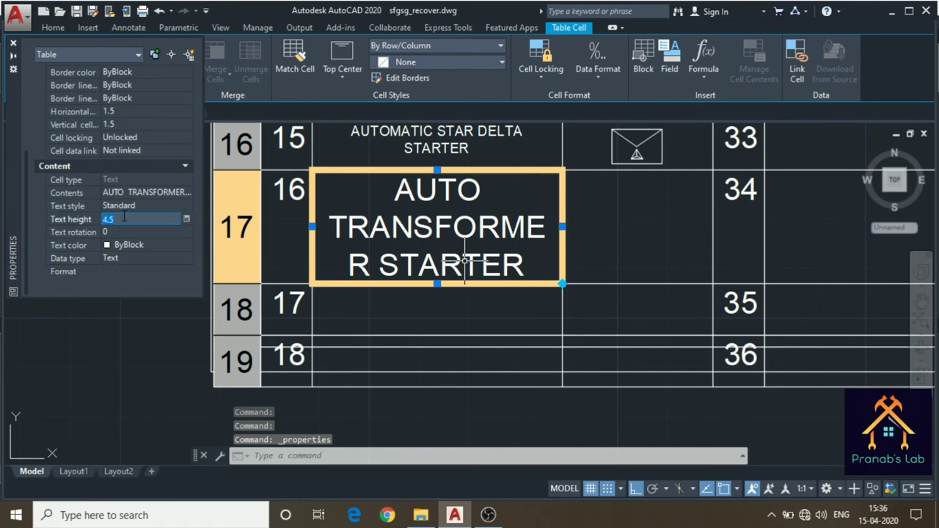
pyautogui.write('2')
pyautogui.press('Tab')
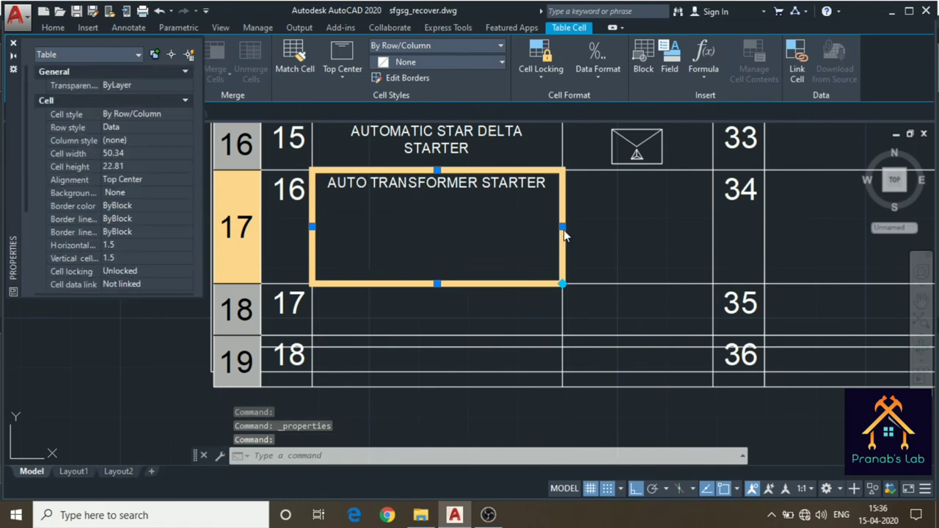
# - Drag row 16's bottom edge up to shorten the row to fit the smaller text
pyautogui.click(438, 284)
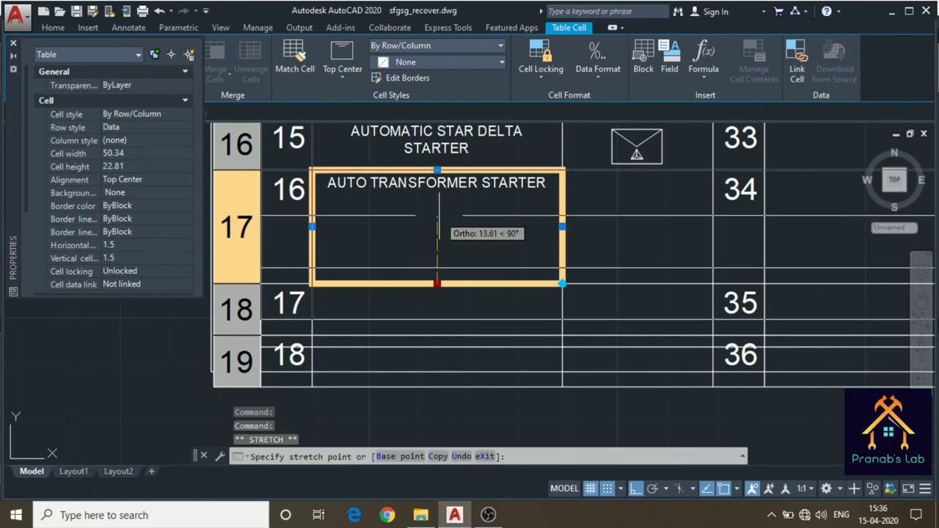
pyautogui.click(493, 213)
pyautogui.press('Escape')
pyautogui.moveTo(493, 214); pyautogui.dragTo(484, 286, button='middle')
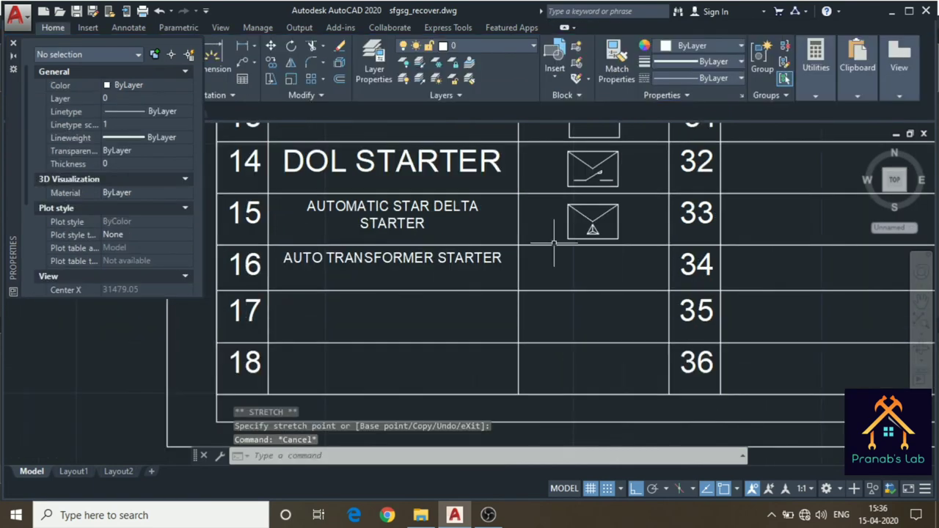
pyautogui.moveTo(555, 252); pyautogui.dragTo(560, 280, button='middle')
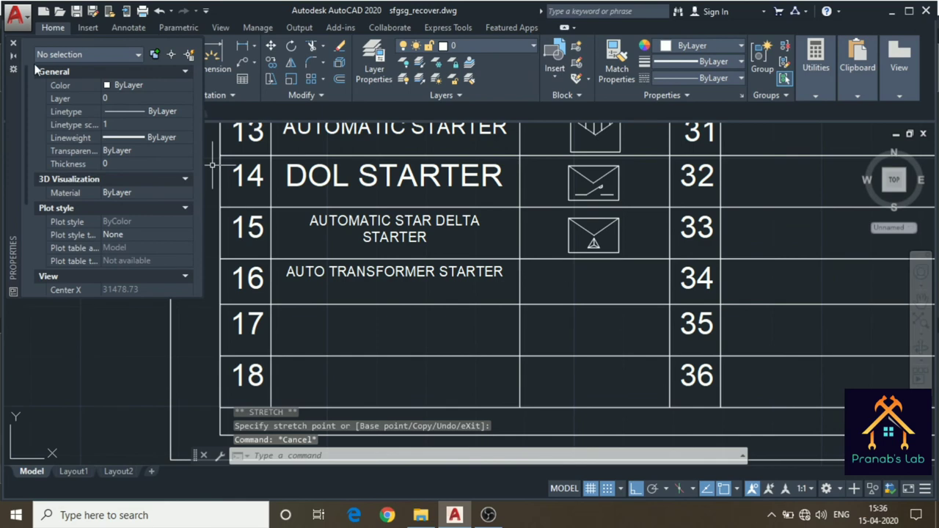
pyautogui.scroll(2, 641, 273)
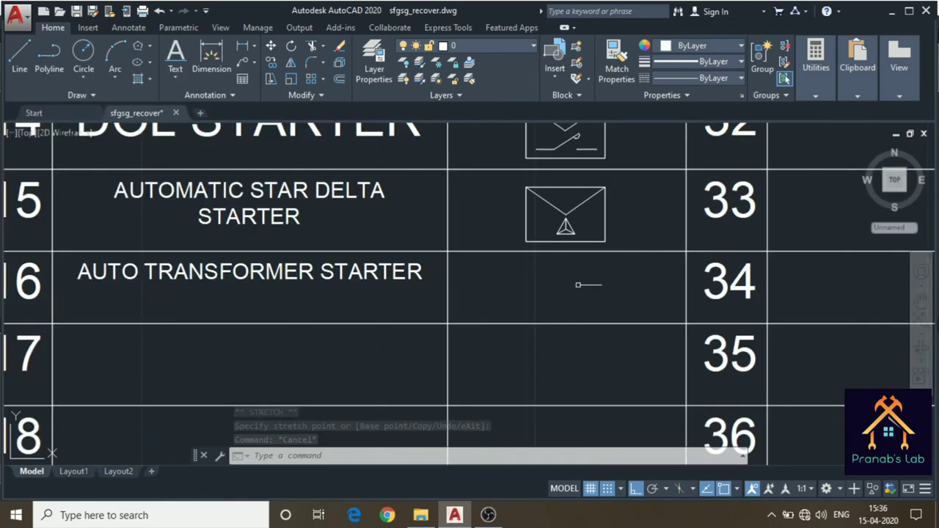
pyautogui.moveTo(594, 249)
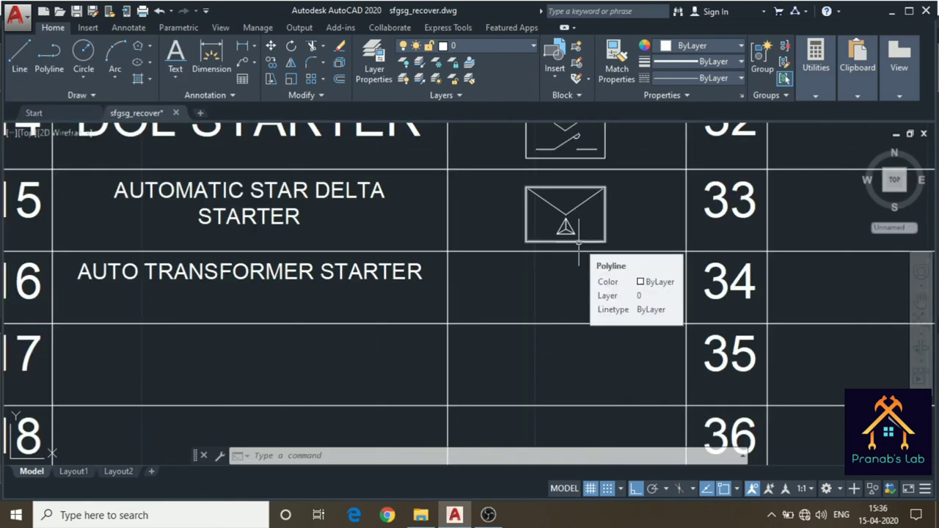
# - Paste the envelope starter symbol into row 16's symbol cell, undoing a misplaced first paste
pyautogui.hotkey('ctrl', 'v')
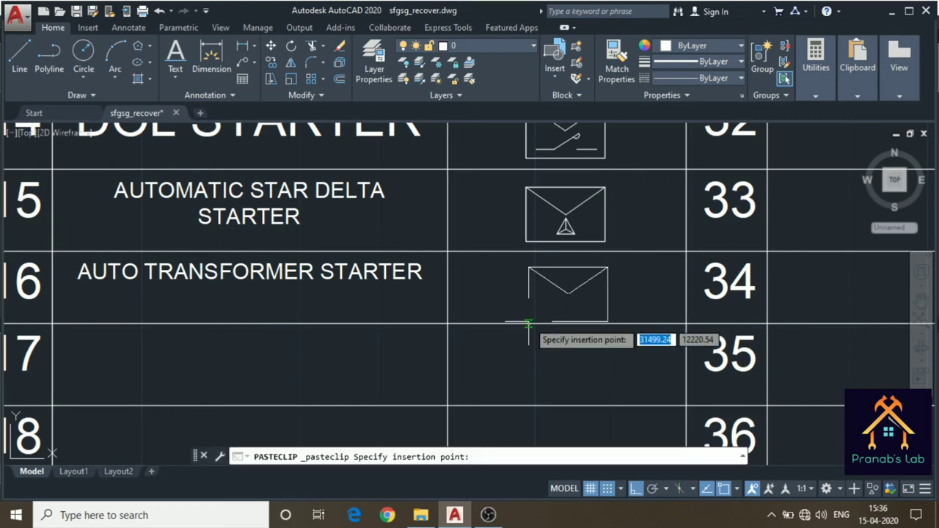
pyautogui.click(525, 321)
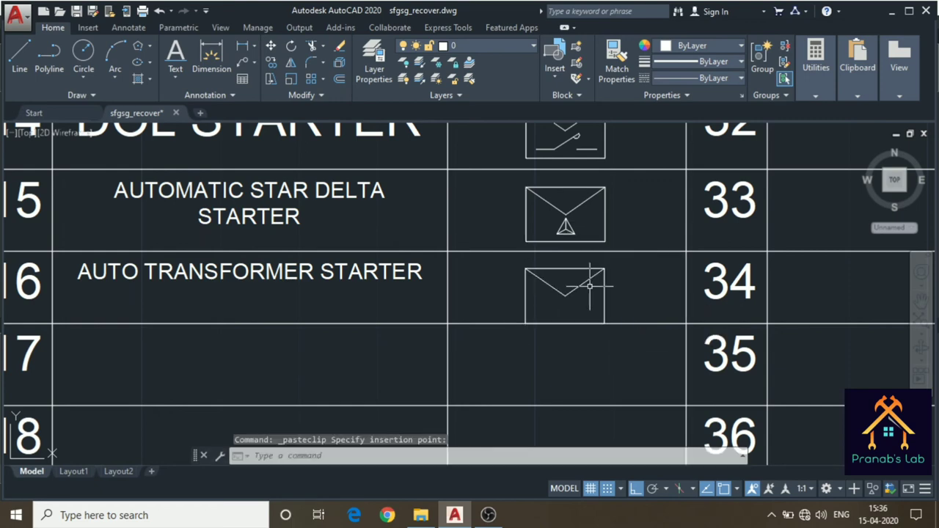
pyautogui.hotkey('ctrl', 'z')
pyautogui.hotkey('ctrl', 'v')
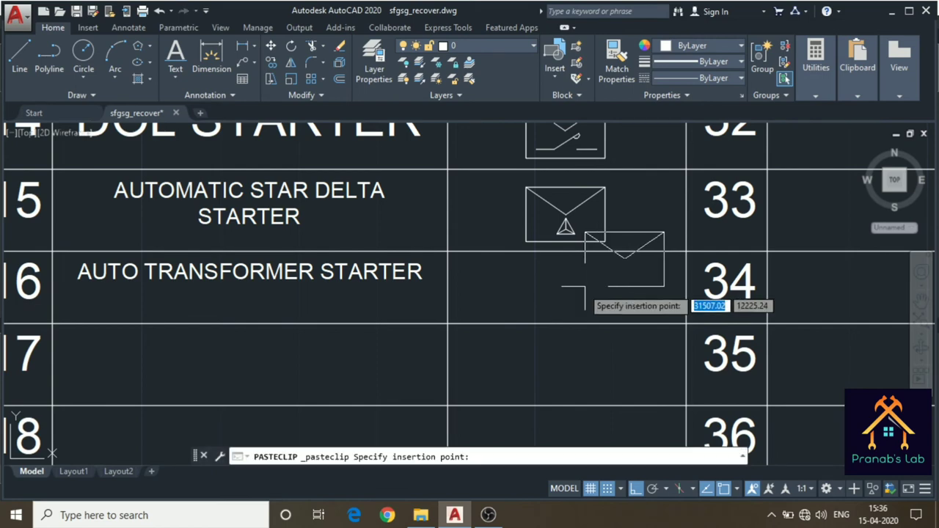
pyautogui.scroll(3, 528, 323)
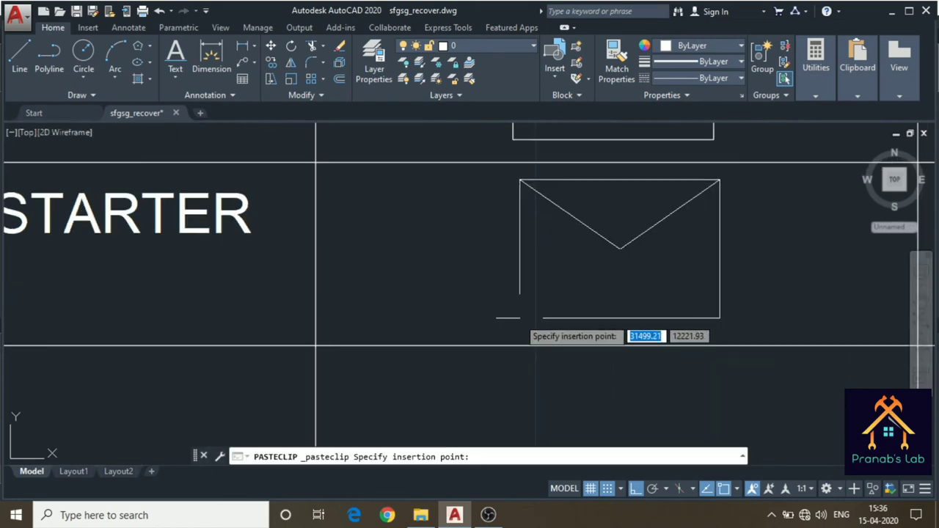
pyautogui.click(521, 318)
pyautogui.scroll(2, 565, 307)
pyautogui.scroll(1, 565, 307)
pyautogui.scroll(-4, 566, 307)
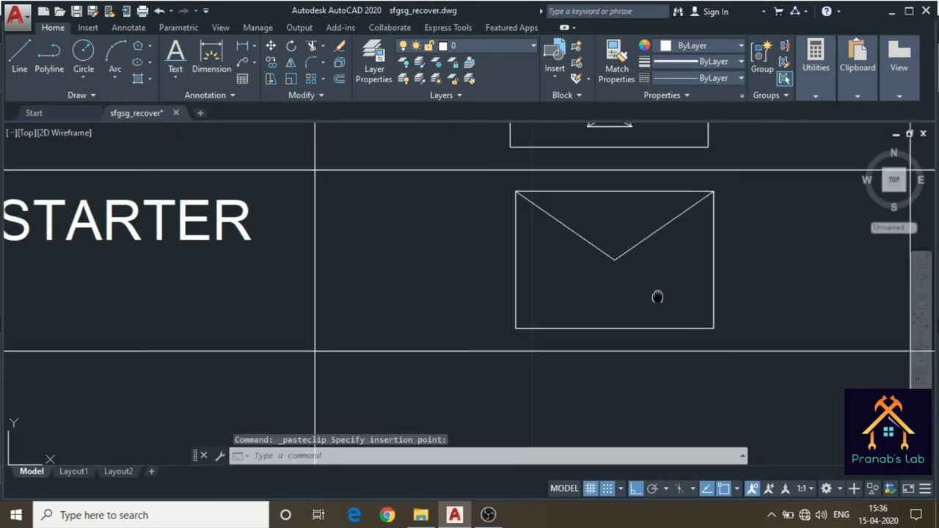
pyautogui.scroll(2, 656, 298)
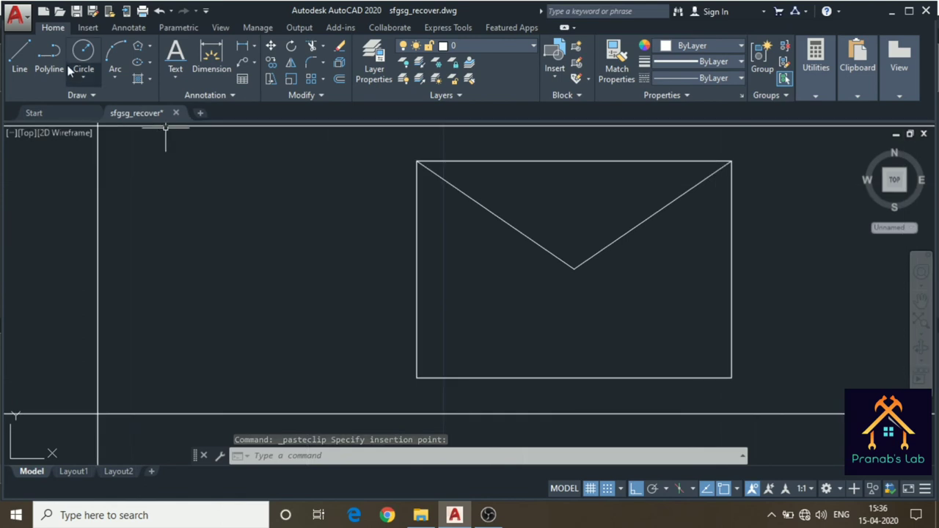
pyautogui.click(20, 55)
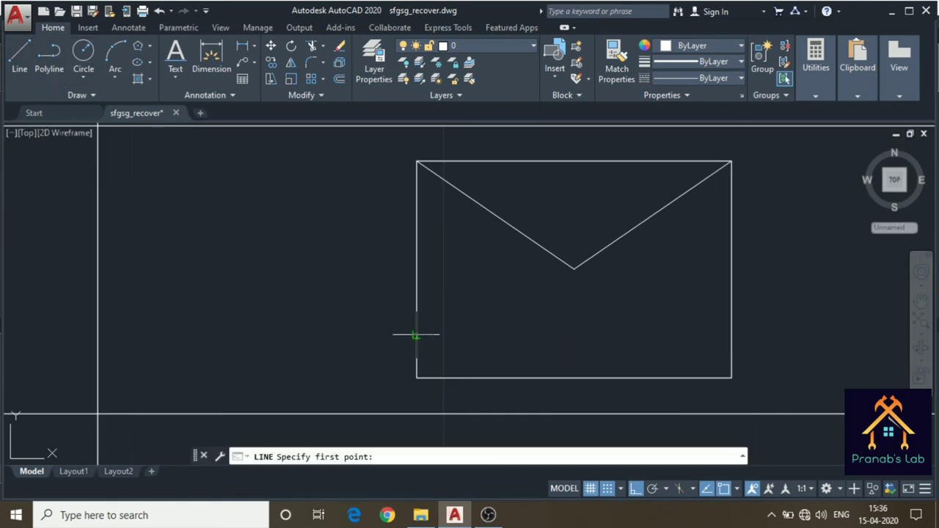
# - Draw a short horizontal line from the envelope's left edge with a small centre-diameter circle at its end
pyautogui.click(416, 336)
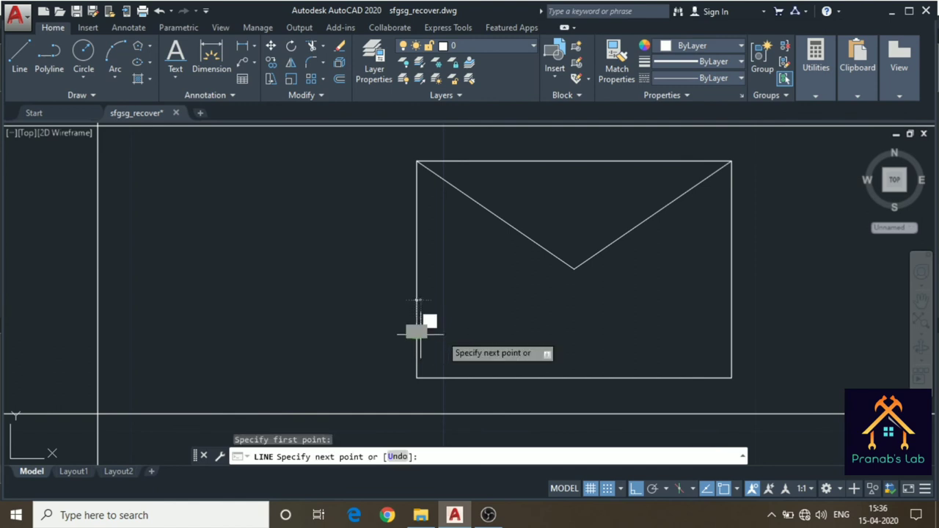
pyautogui.click(484, 335)
pyautogui.press('Escape')
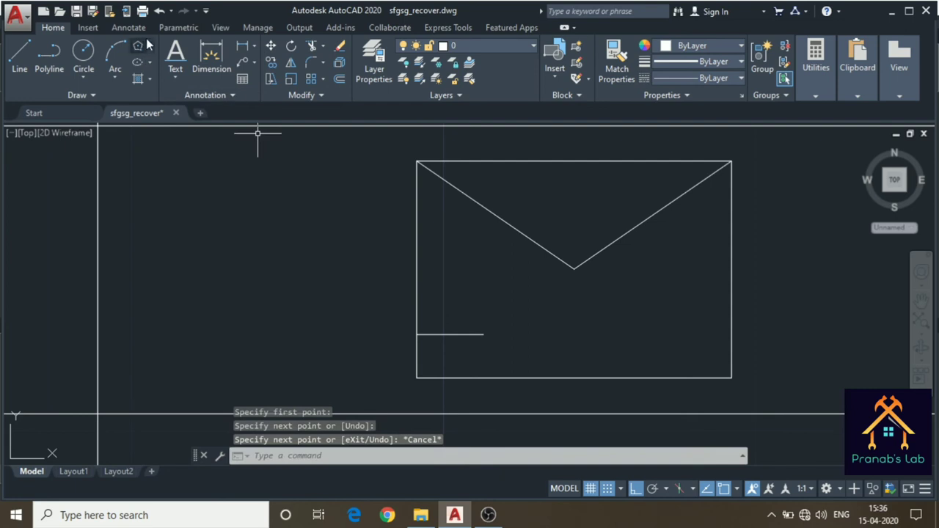
pyautogui.click(83, 54)
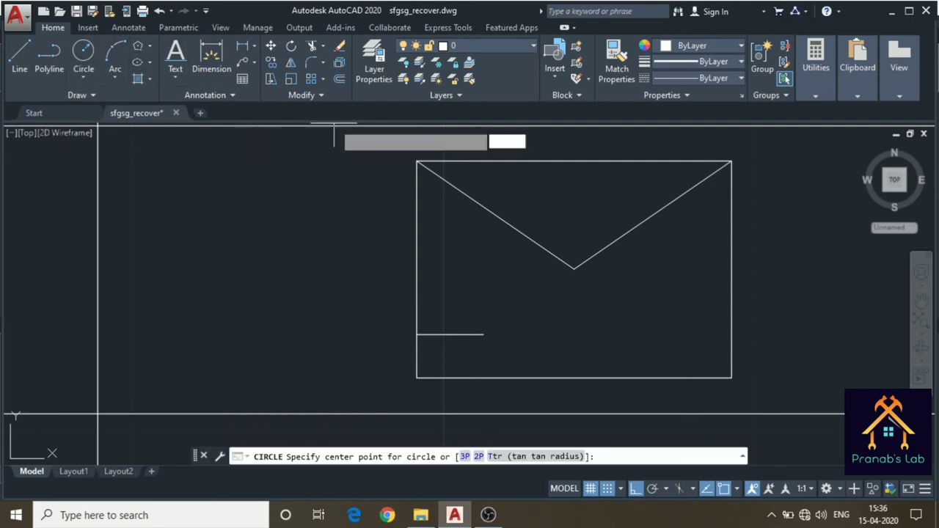
pyautogui.click(483, 334)
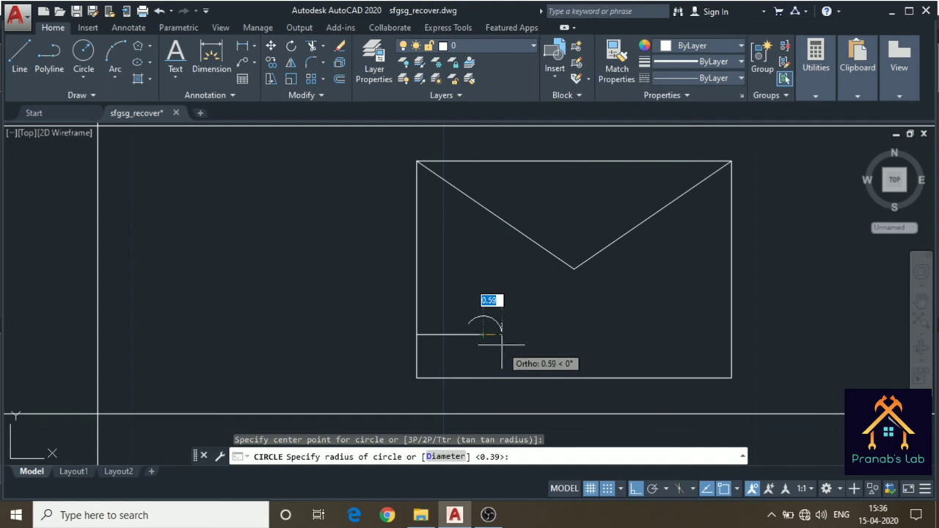
pyautogui.press('Escape')
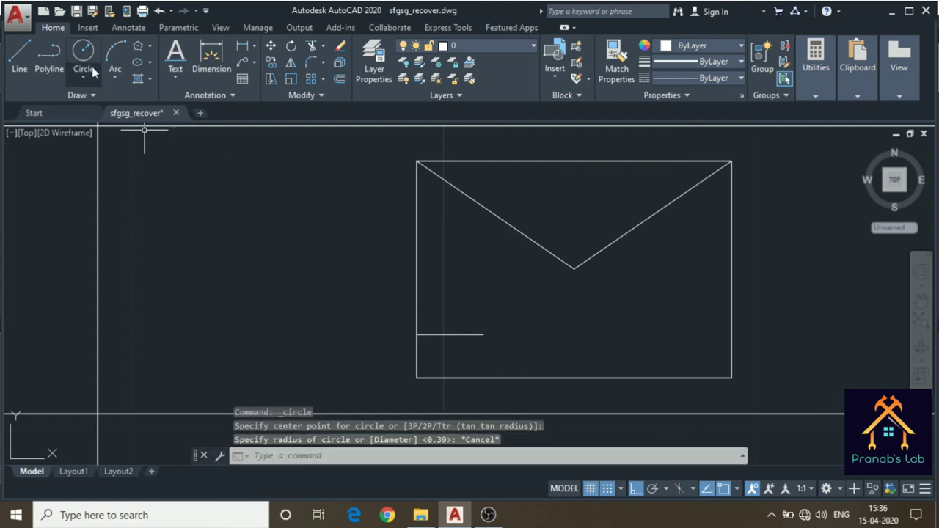
pyautogui.click(92, 69)
pyautogui.click(110, 99)
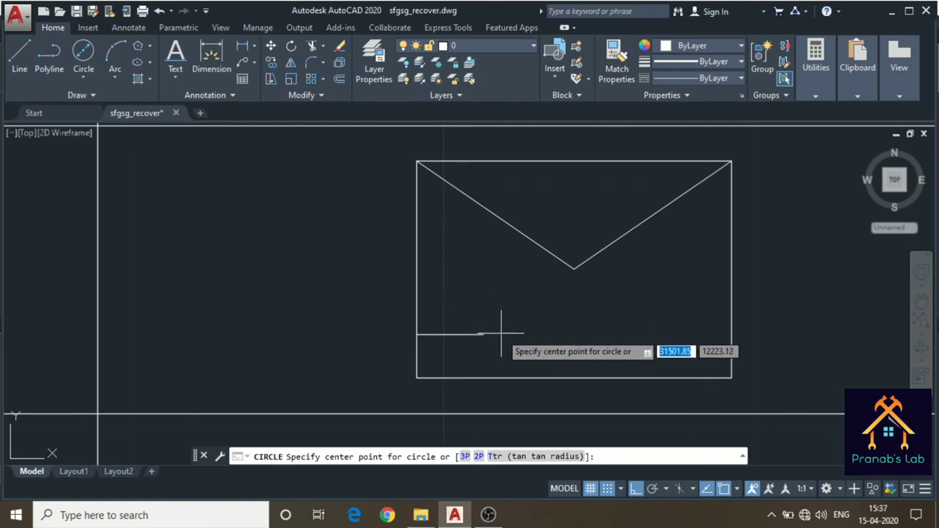
pyautogui.click(501, 334)
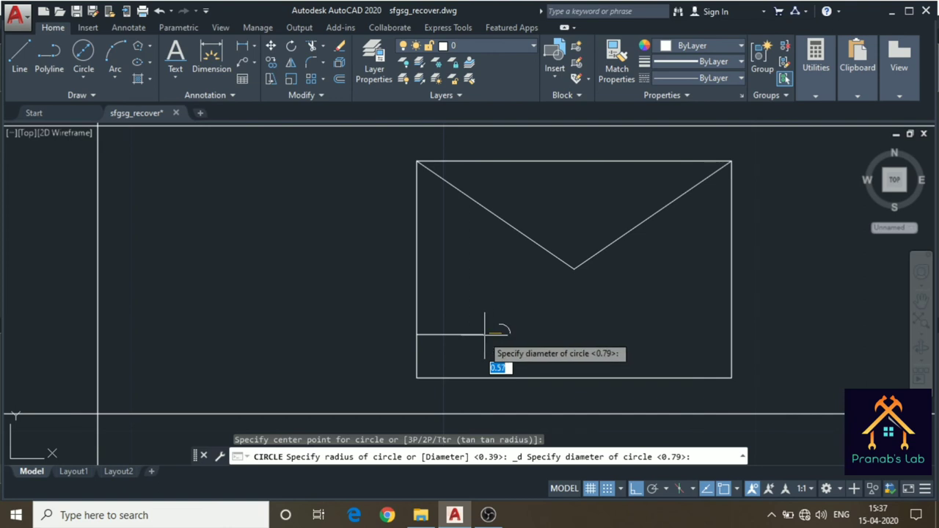
pyautogui.click(484, 334)
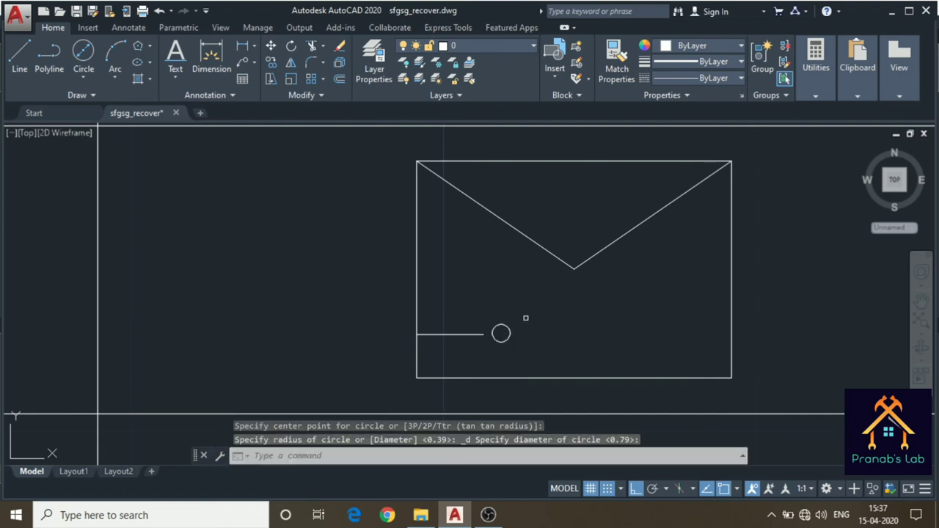
# - Enlarge the small circle by stretching its left grip outward
pyautogui.scroll(4, 506, 336)
pyautogui.click(467, 328)
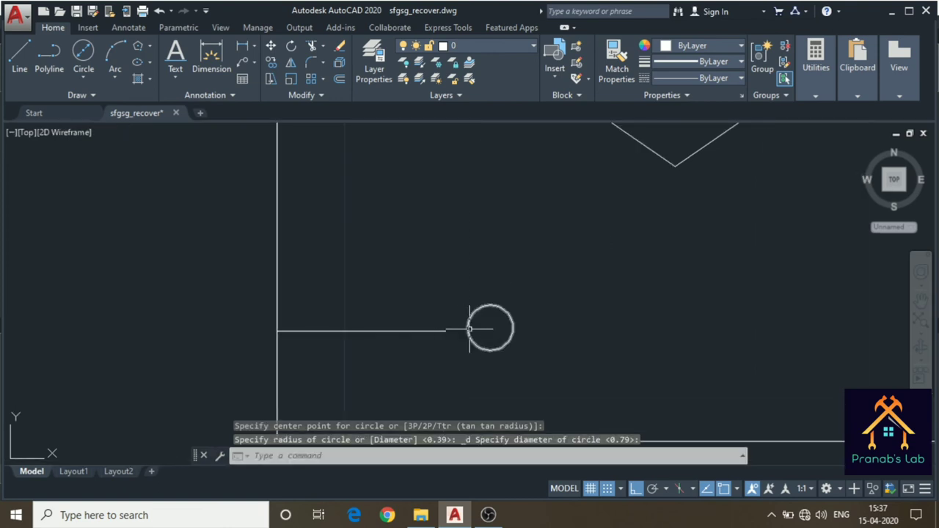
pyautogui.click(467, 328)
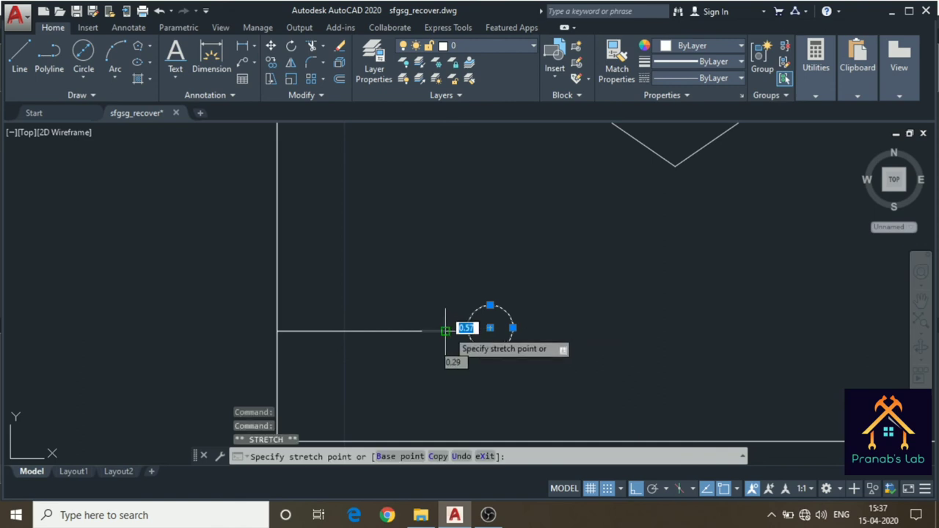
pyautogui.click(445, 331)
pyautogui.press('Escape')
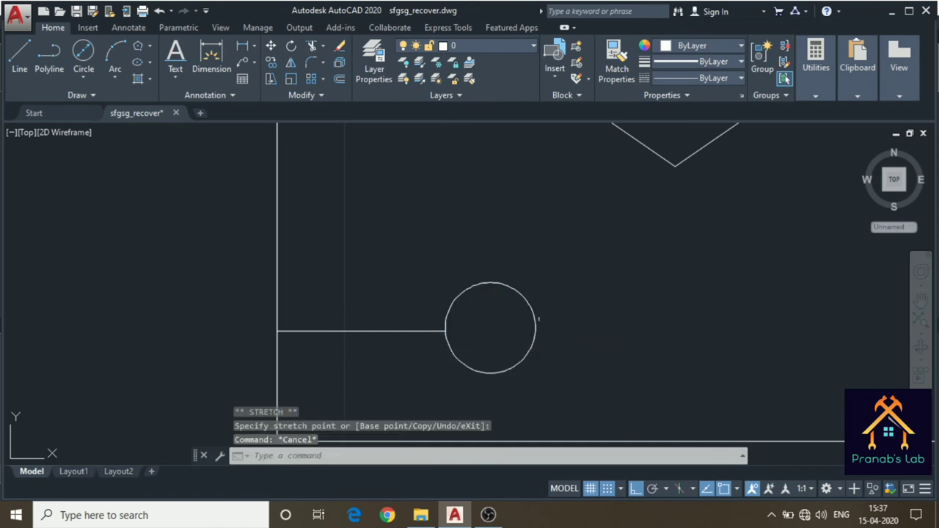
# - Draw a horizontal line from the circle's right side to the envelope's right edge
pyautogui.scroll(-2, 532, 319)
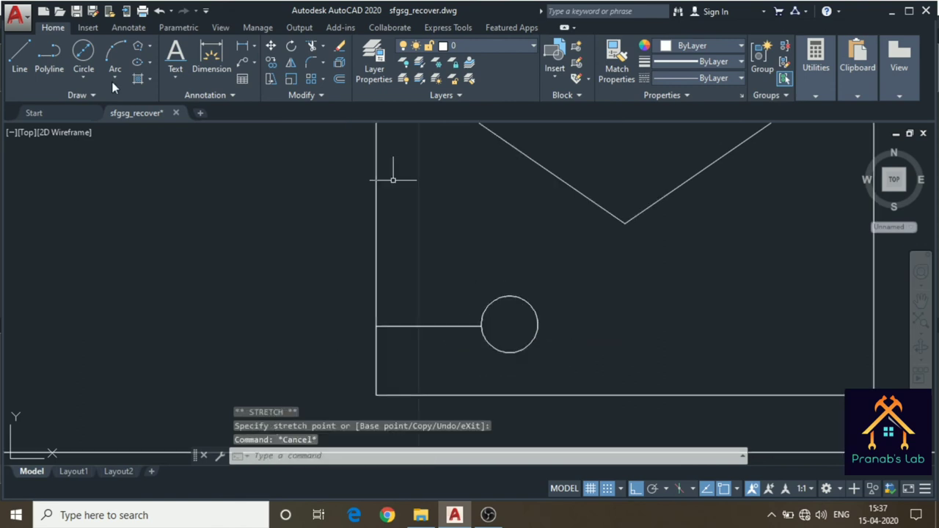
pyautogui.click(20, 58)
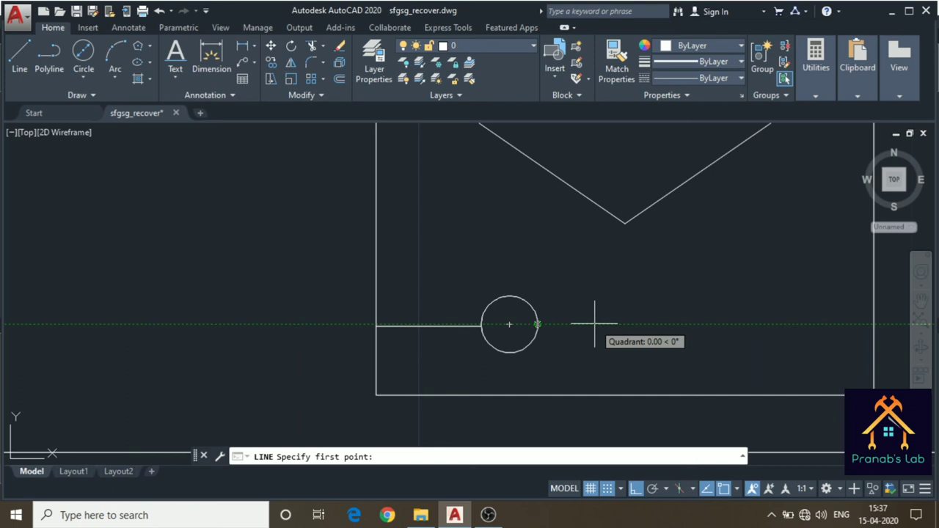
pyautogui.click(594, 324)
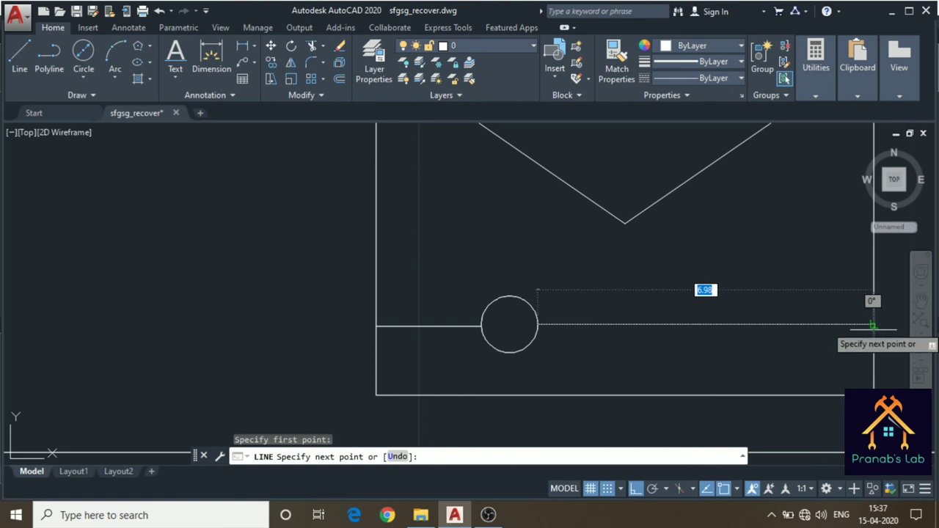
pyautogui.click(871, 324)
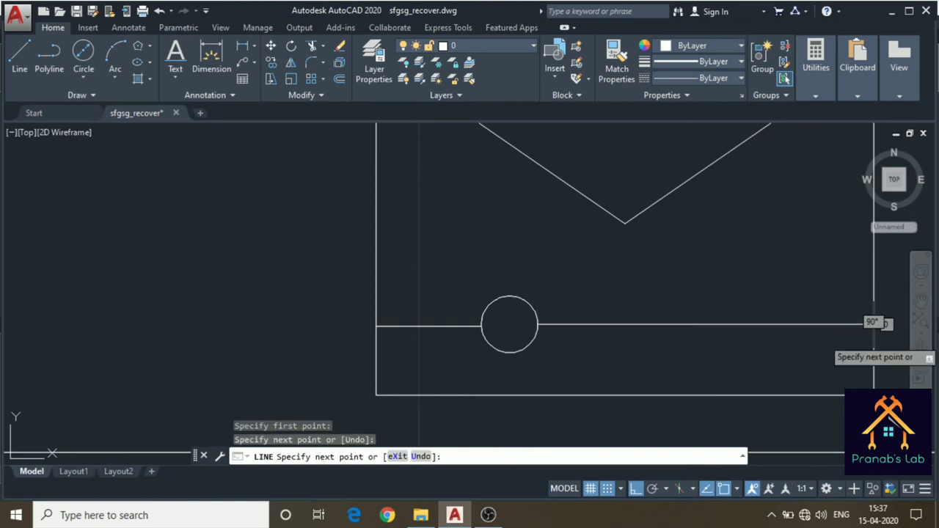
pyautogui.press('Escape')
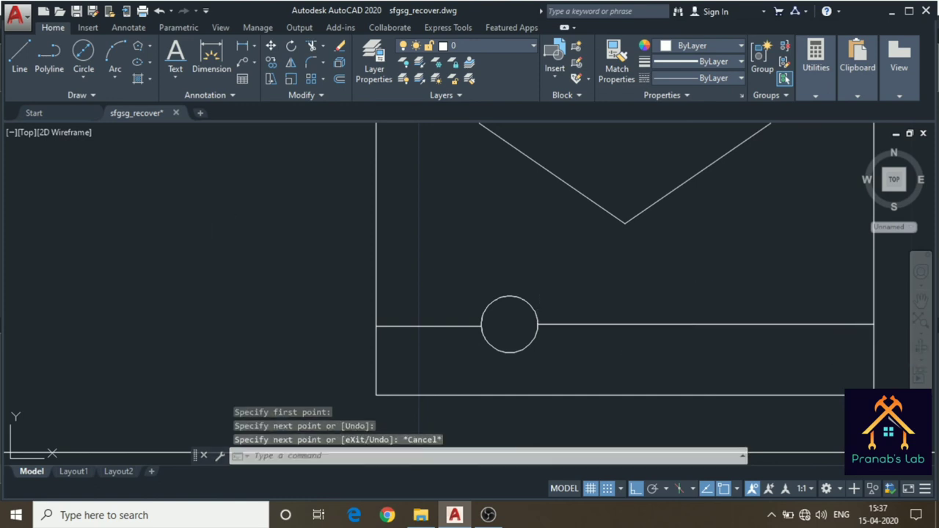
# - Draw a larger centre-radius circle of radius 1.22 centred on the horizontal line
pyautogui.click(85, 73)
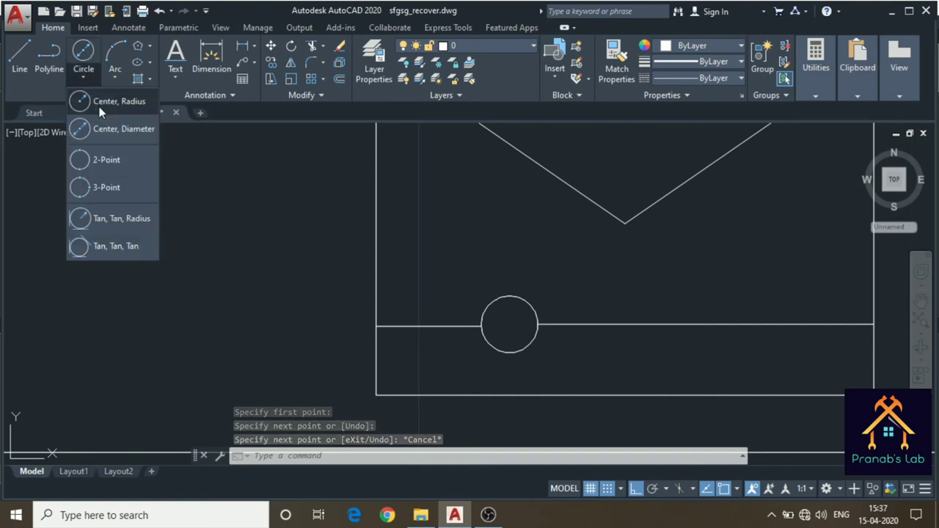
pyautogui.click(99, 103)
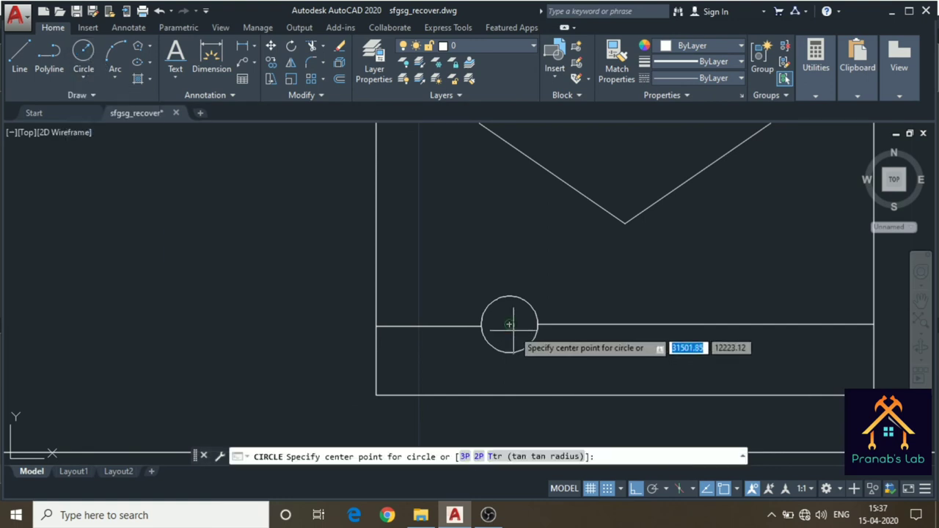
pyautogui.click(509, 324)
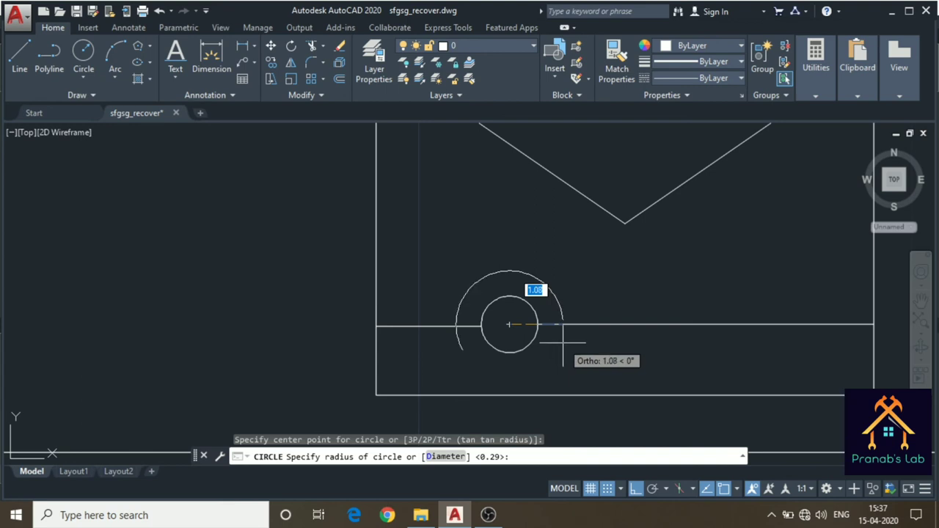
pyautogui.press('Escape')
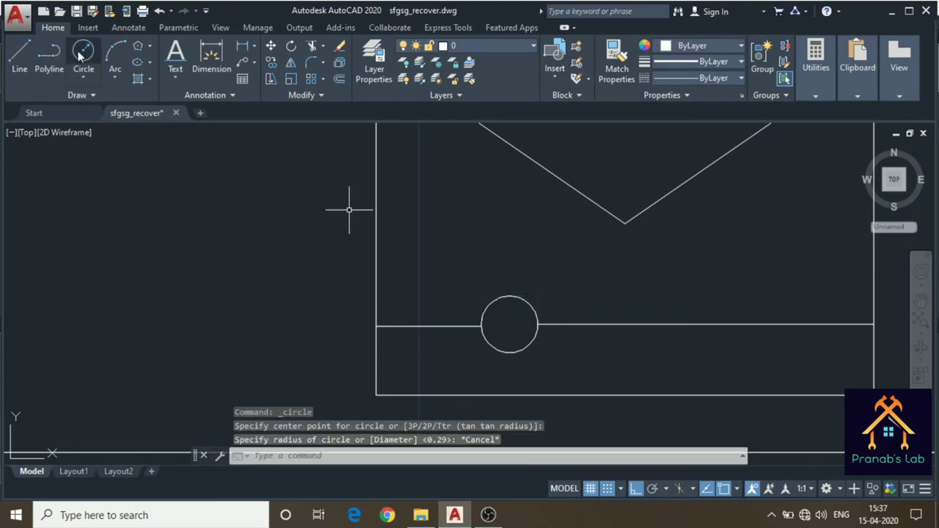
pyautogui.click(84, 74)
pyautogui.click(86, 53)
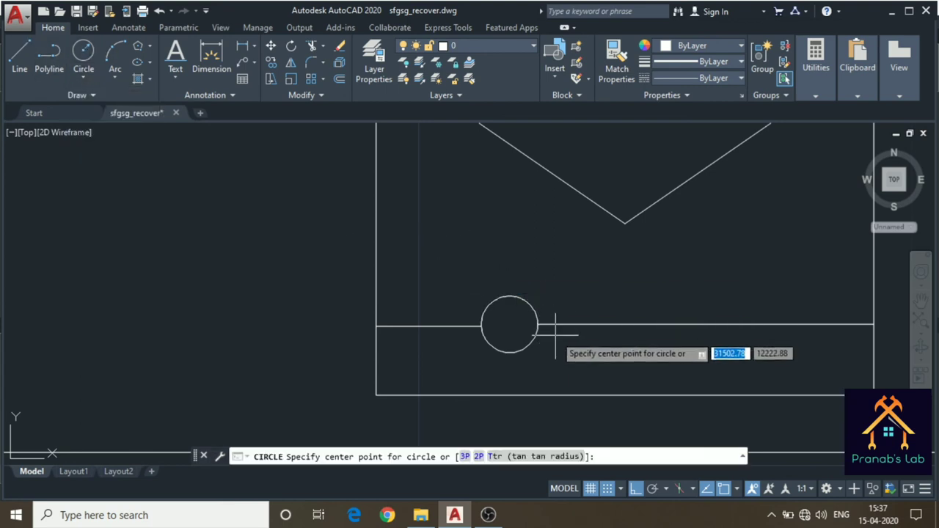
pyautogui.click(589, 323)
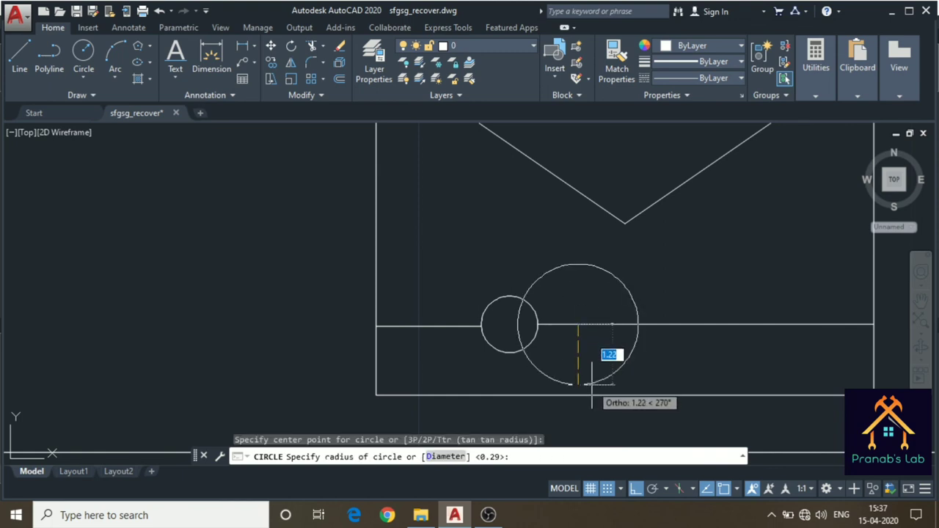
pyautogui.click(592, 386)
# - Trim the big circle's upper and inner arcs and the enclosed line segment, leaving a lower half-arc
pyautogui.click(562, 266)
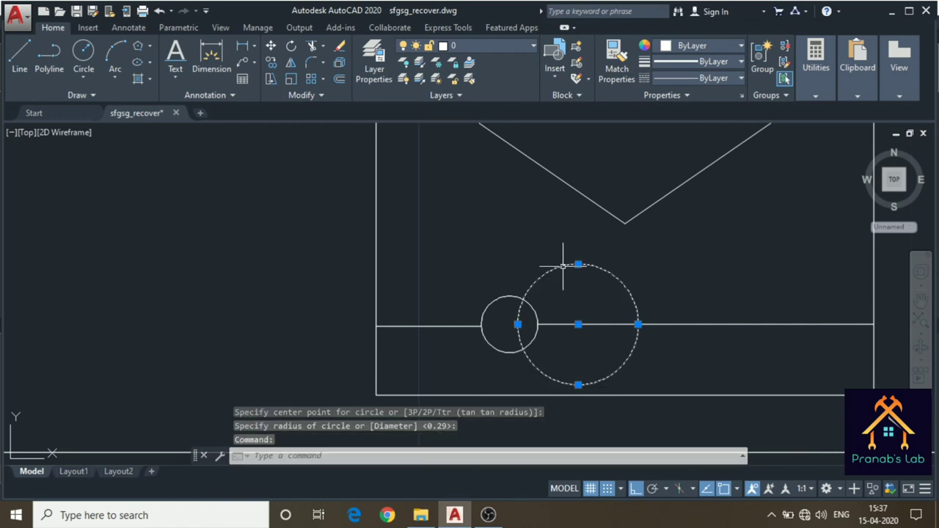
pyautogui.click(557, 324)
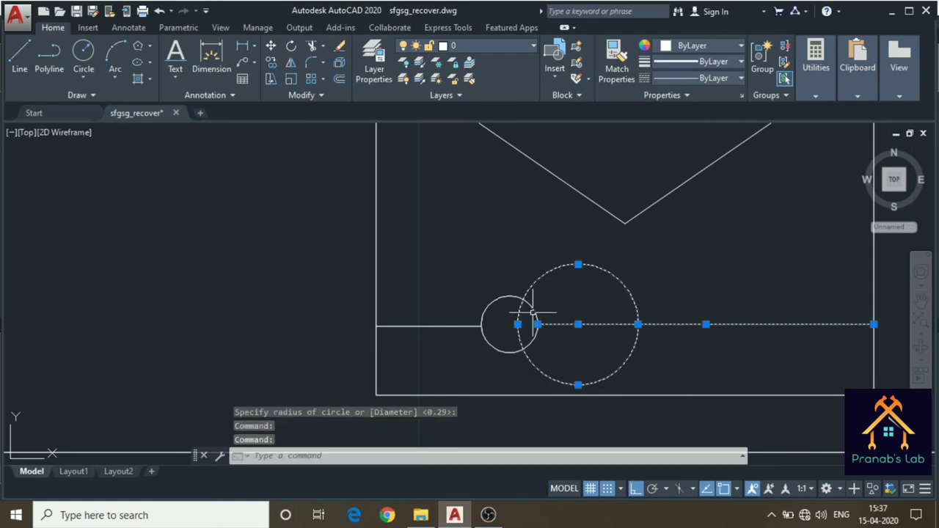
pyautogui.click(534, 311)
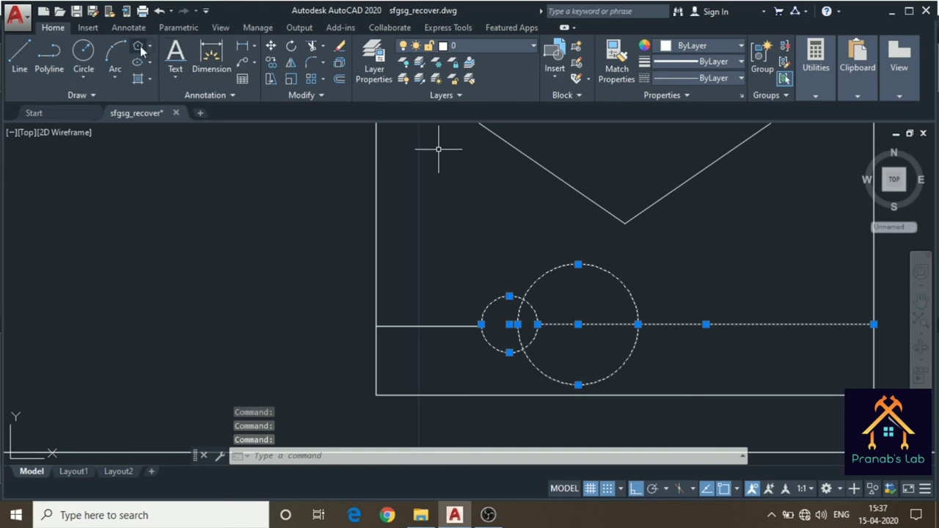
pyautogui.click(312, 46)
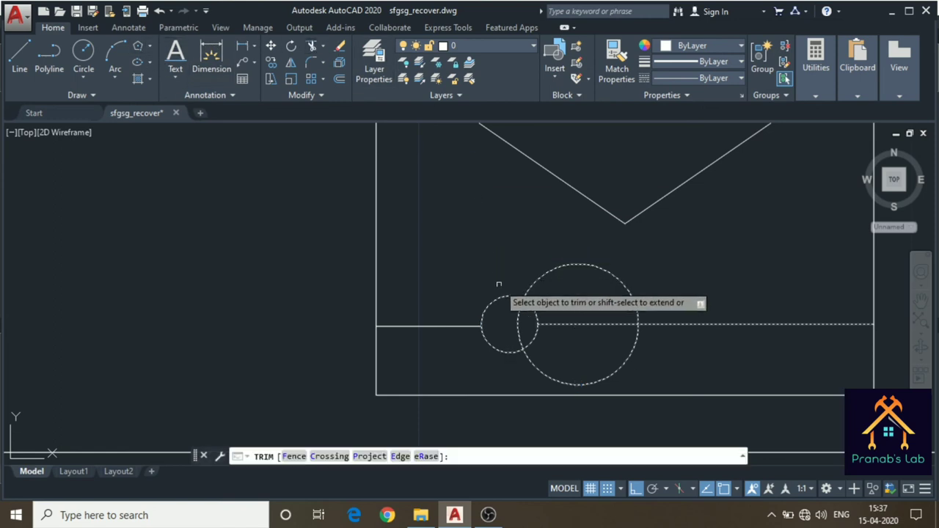
pyautogui.click(519, 323)
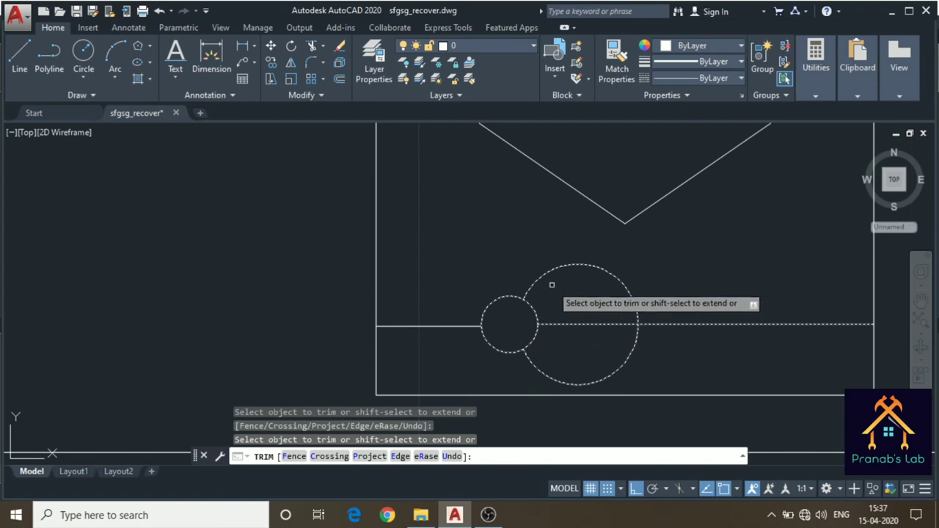
pyautogui.click(574, 323)
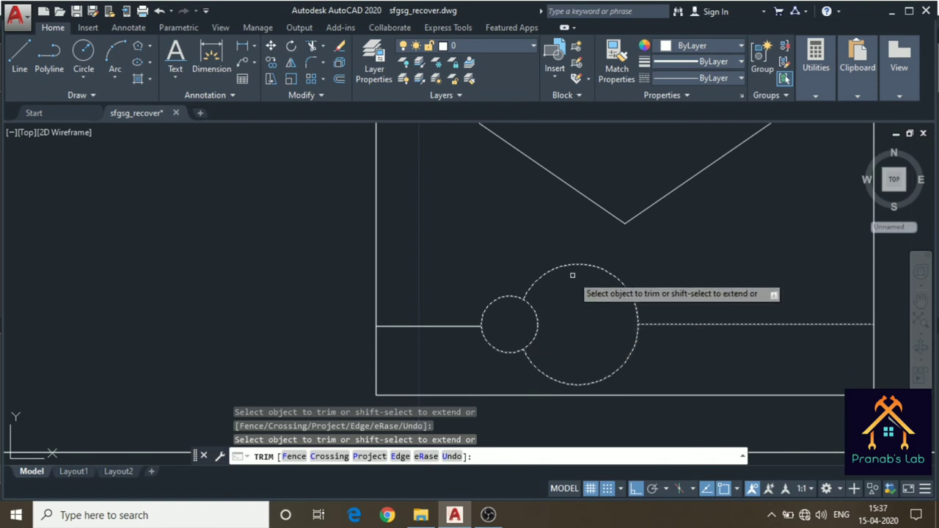
pyautogui.click(571, 265)
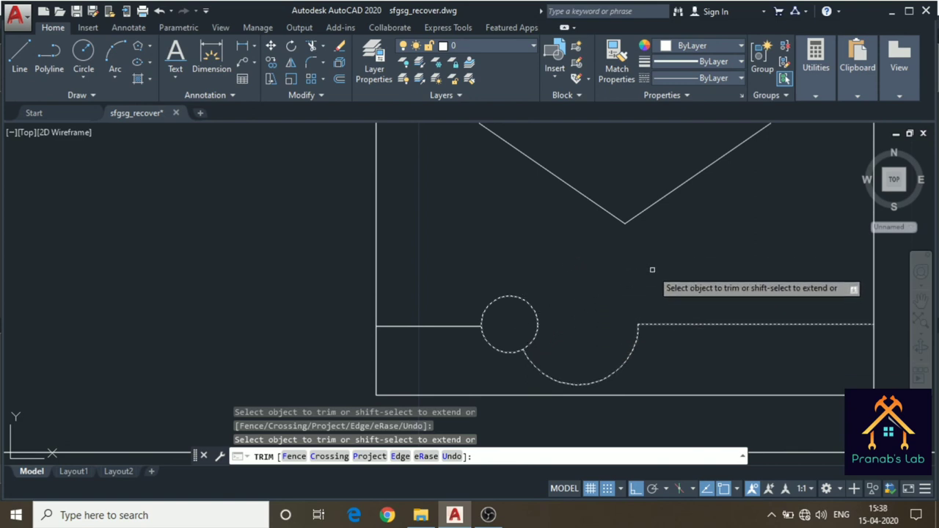
pyautogui.press('Escape')
pyautogui.scroll(-2, 653, 267)
pyautogui.scroll(-1, 652, 267)
# - Type MAIN FUSE BOARD WITHOUT SWITCHES into row 17's empty name cell
pyautogui.scroll(-2, 652, 267)
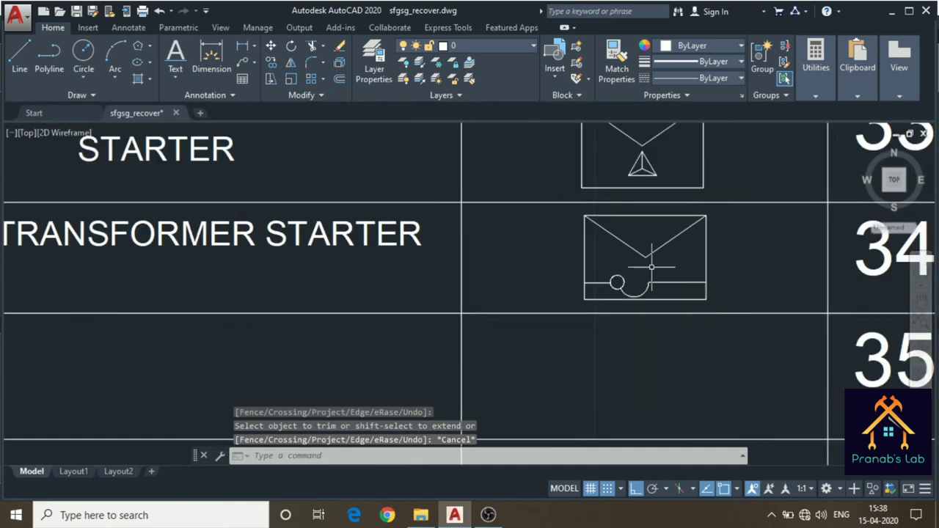
pyautogui.scroll(-1, 652, 267)
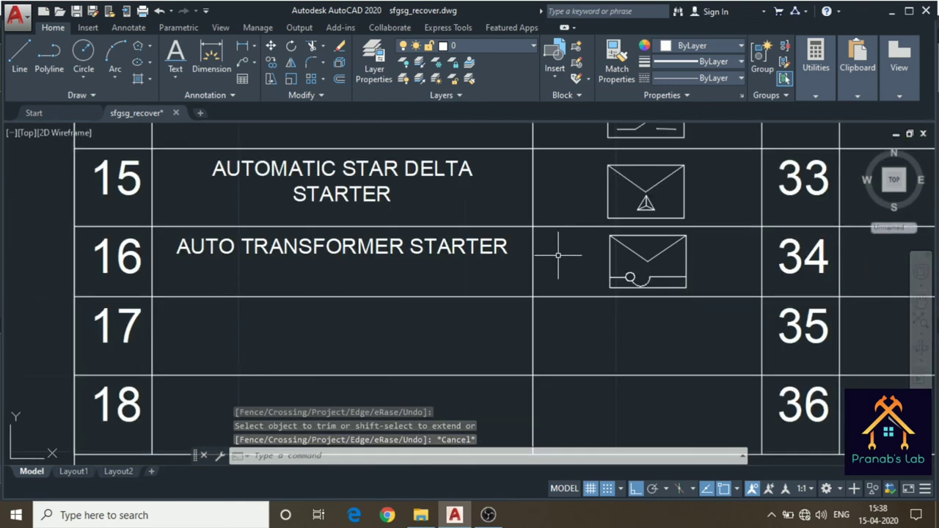
pyautogui.moveTo(557, 255); pyautogui.dragTo(634, 250, button='middle')
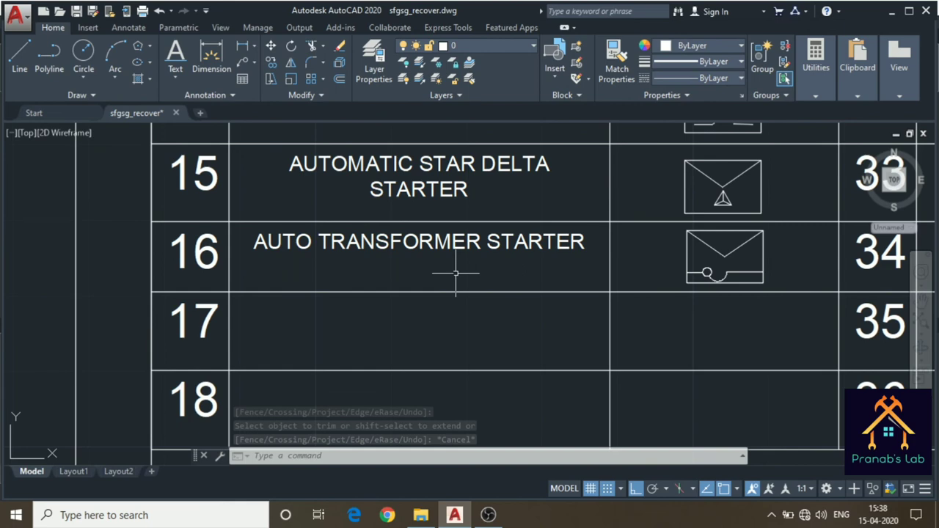
pyautogui.click(327, 317)
pyautogui.moveTo(327, 317); pyautogui.dragTo(443, 326, button='middle')
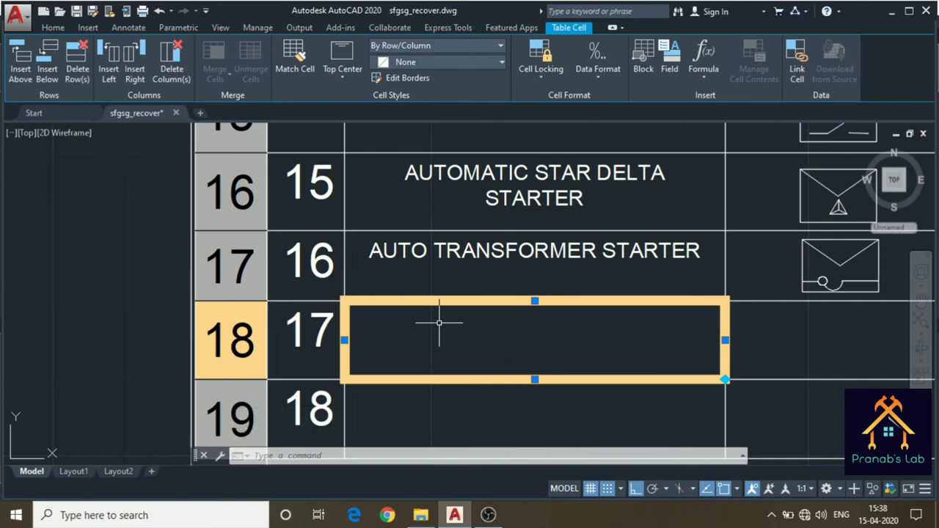
pyautogui.write('MAIN')
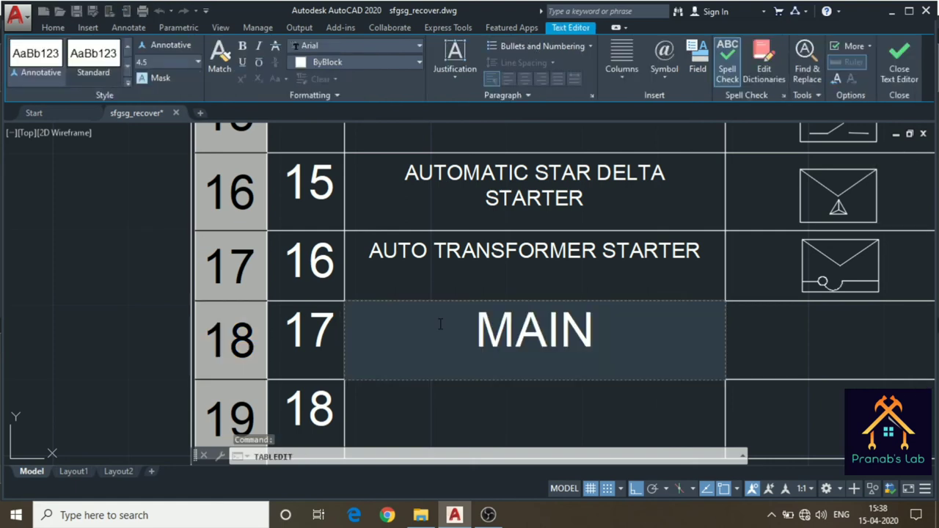
pyautogui.write(' FUS')
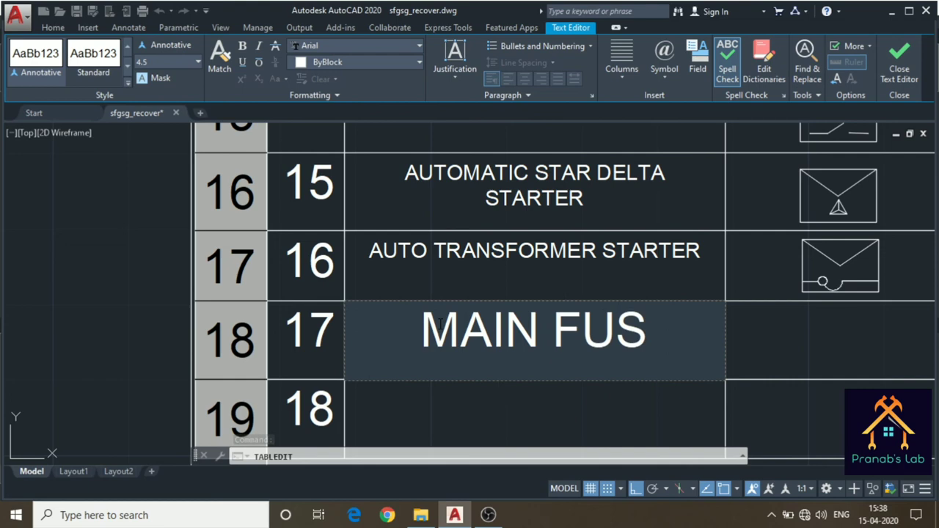
pyautogui.write('E')
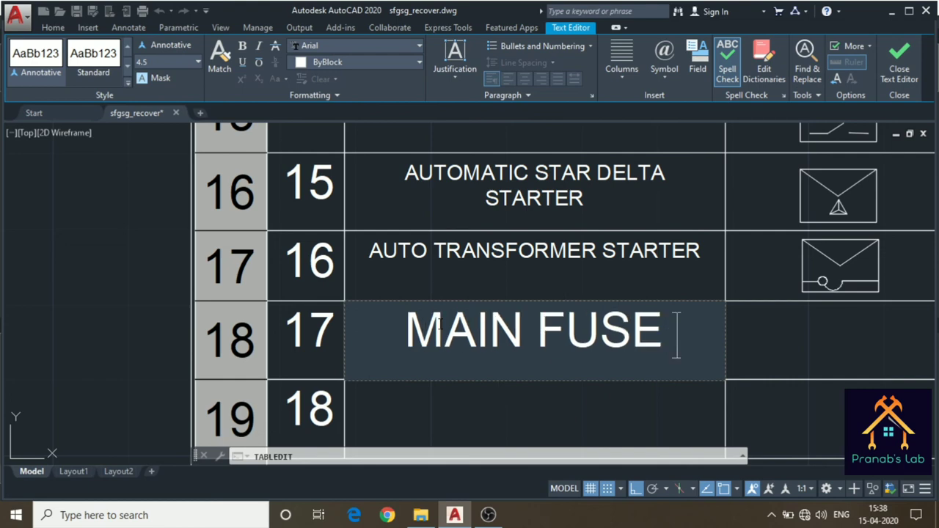
pyautogui.write(' BOARD')
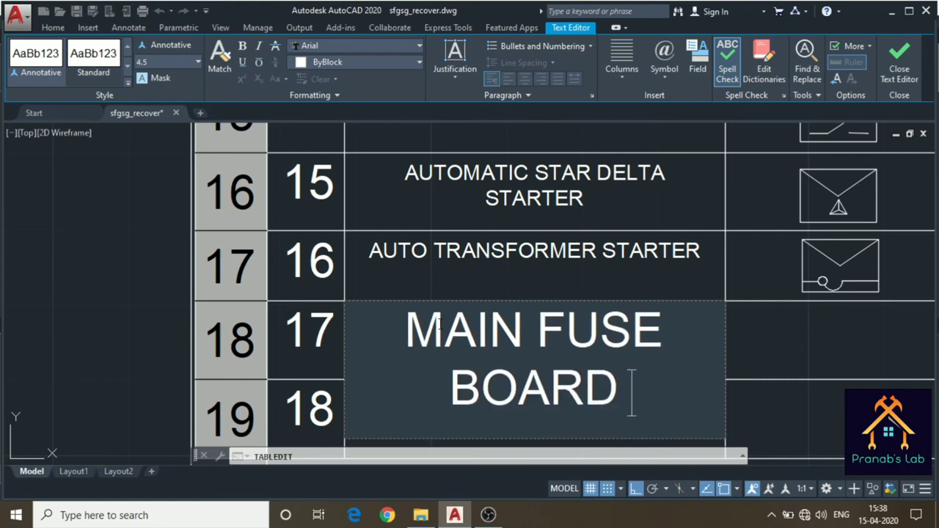
pyautogui.write(' WITHOI')
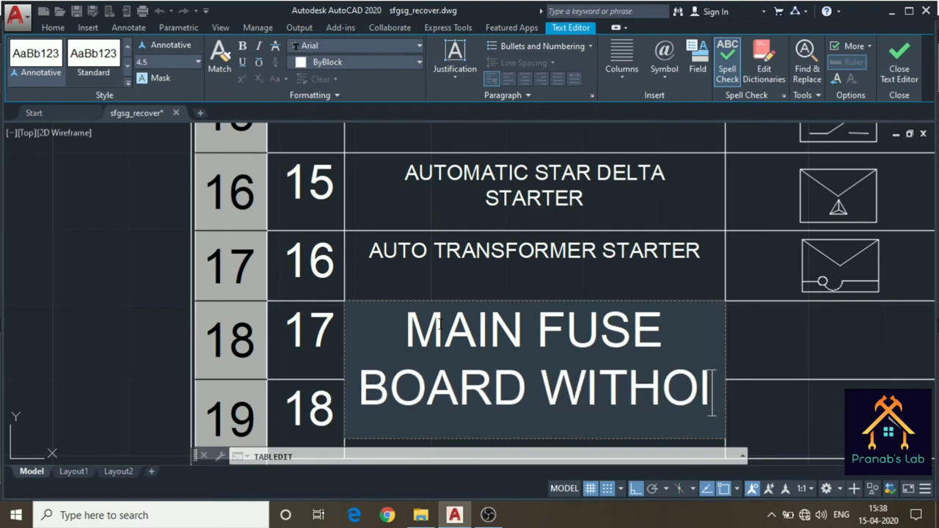
pyautogui.press('BackSpace')
pyautogui.write('OU')
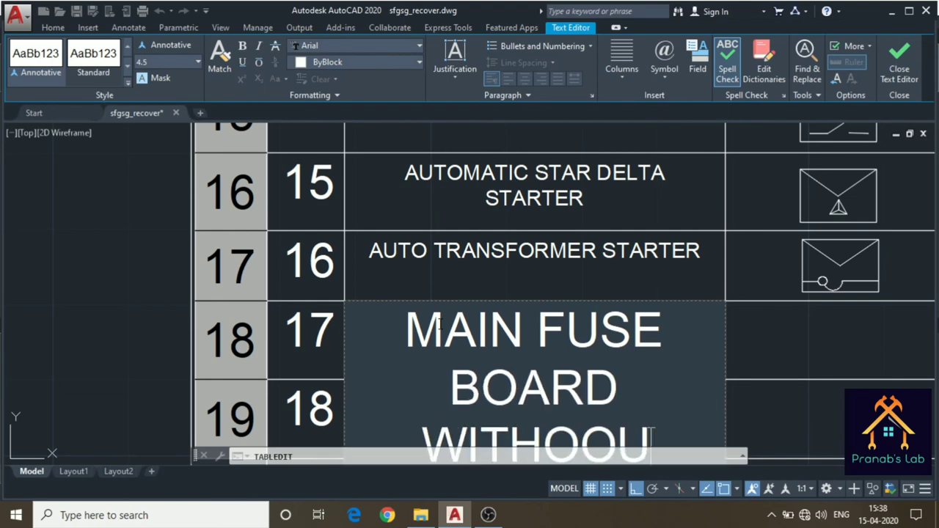
pyautogui.write('T SWIT')
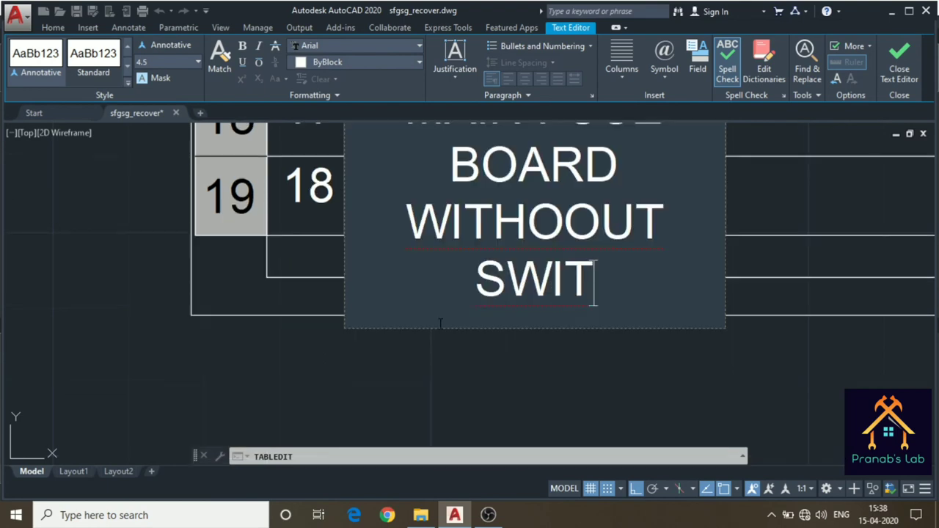
pyautogui.write('CHES')
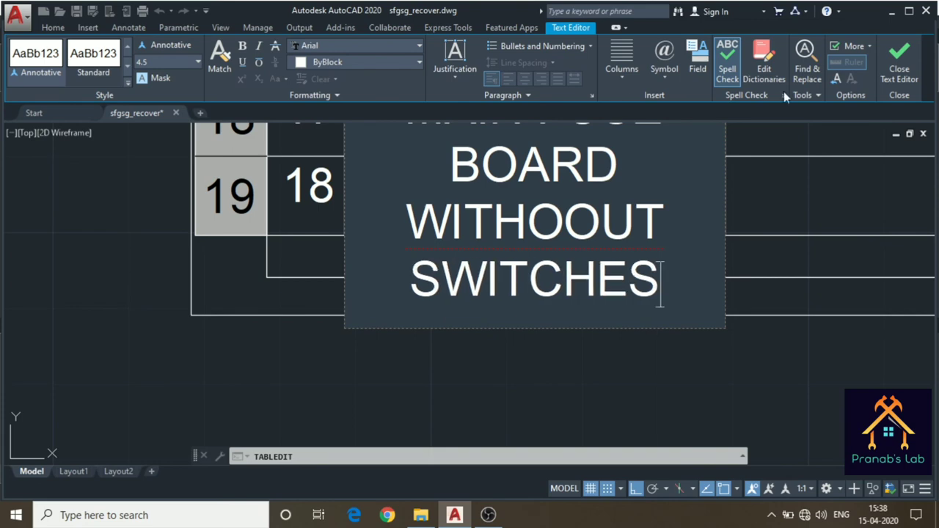
pyautogui.click(758, 266)
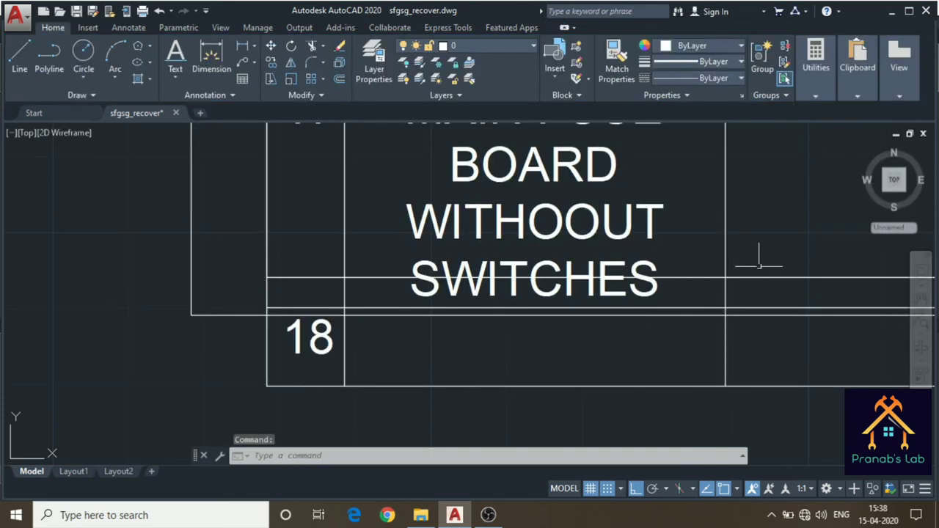
# - Pan and zoom the table to bring rows 17 and 18 into view
pyautogui.scroll(-1, 744, 216)
pyautogui.scroll(-2, 738, 227)
pyautogui.moveTo(738, 227); pyautogui.dragTo(713, 362, button='middle')
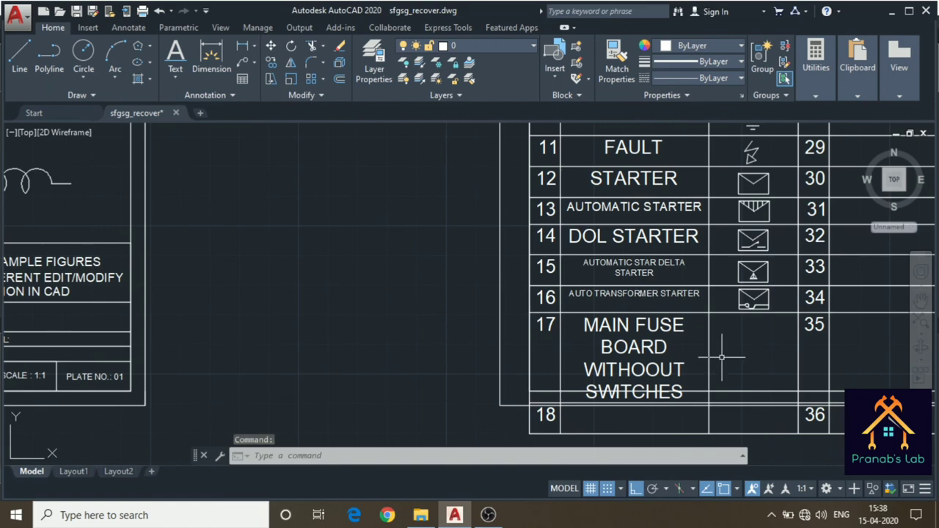
pyautogui.moveTo(723, 320); pyautogui.dragTo(699, 432, button='middle')
pyautogui.scroll(-2, 698, 433)
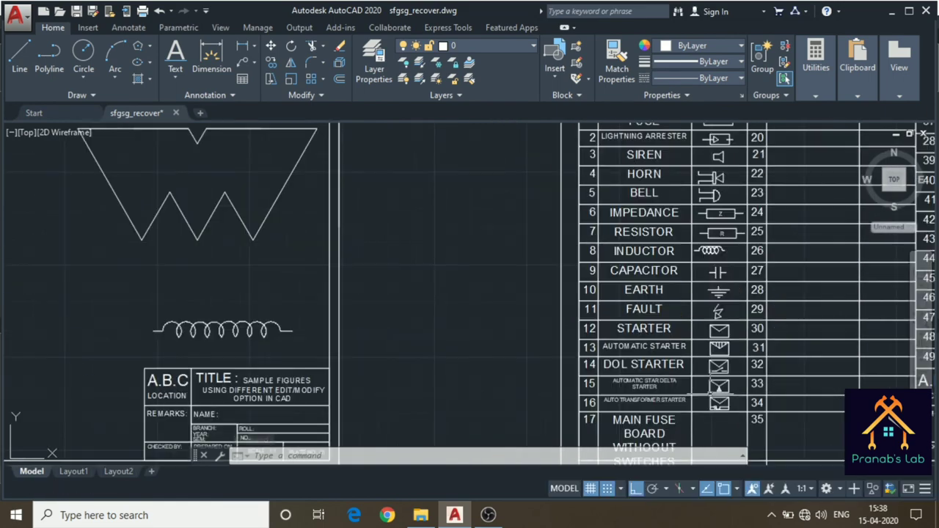
pyautogui.moveTo(719, 383); pyautogui.dragTo(712, 342, button='middle')
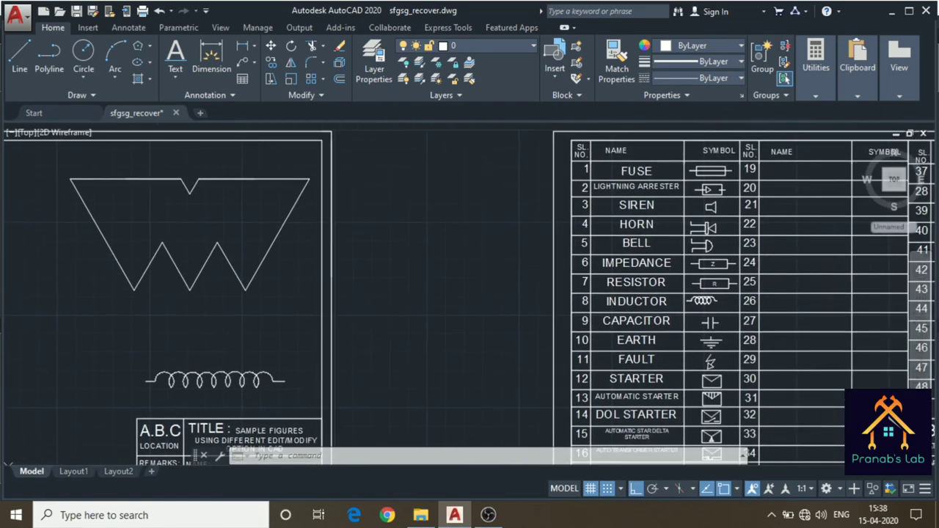
pyautogui.scroll(-2, 752, 343)
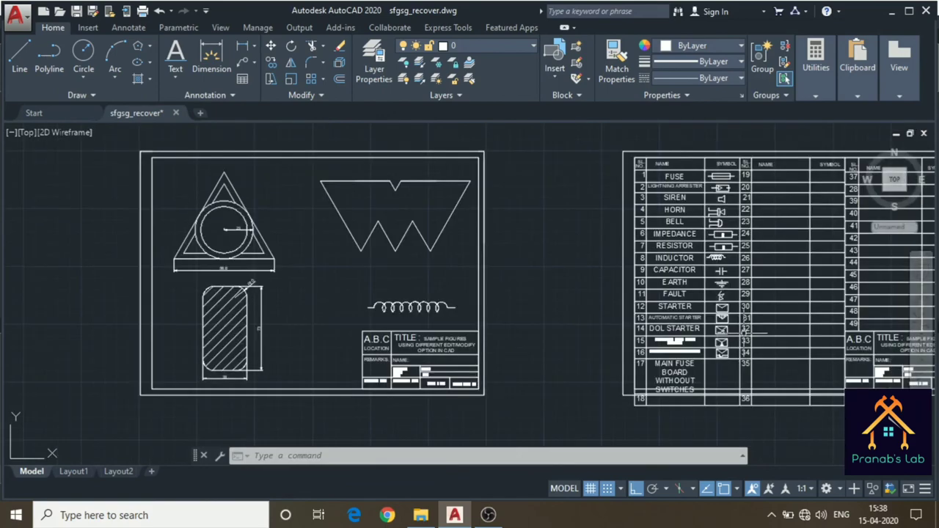
pyautogui.scroll(2, 733, 367)
pyautogui.scroll(2, 696, 404)
pyautogui.scroll(2, 676, 418)
pyautogui.moveTo(677, 418); pyautogui.dragTo(695, 353, button='middle')
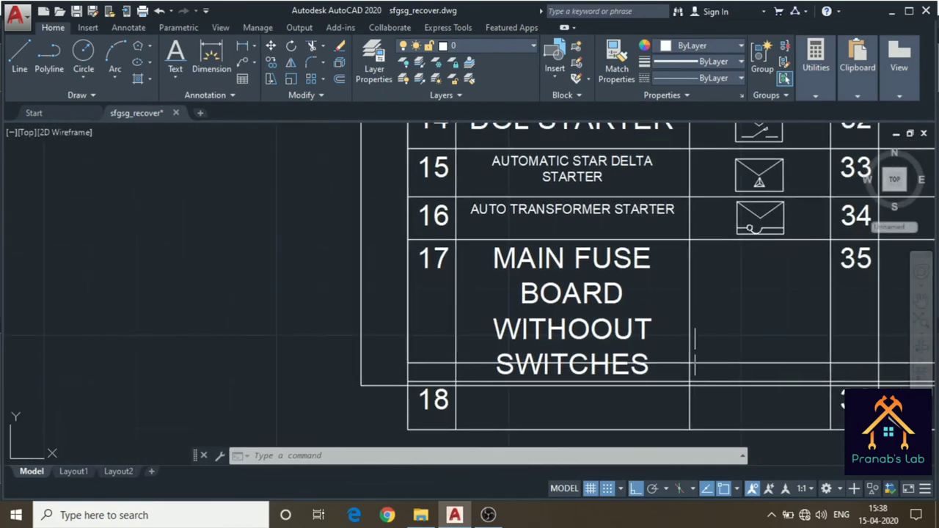
# - Set the MAIN FUSE BOARD name cell's text height to 2 in Properties
pyautogui.click(637, 329)
pyautogui.rightClick(659, 342)
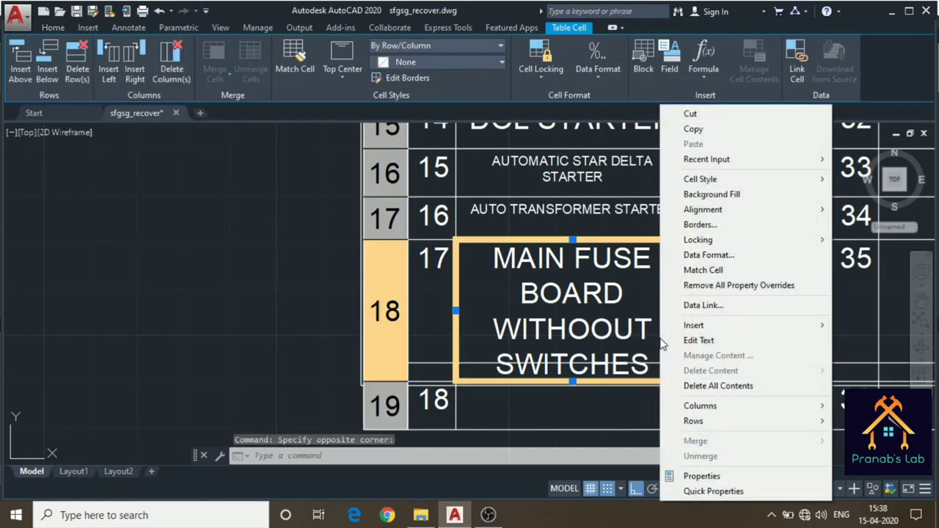
pyautogui.click(765, 489)
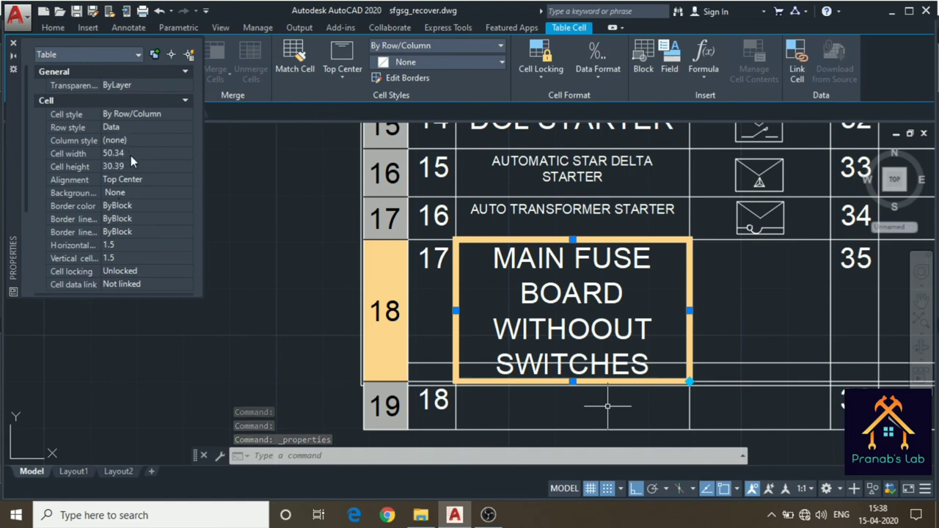
pyautogui.click(123, 219)
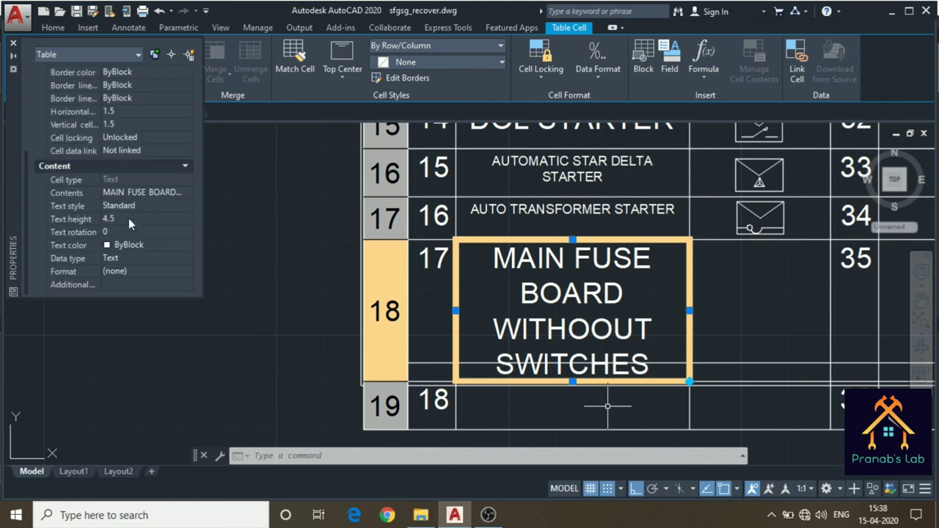
pyautogui.click(129, 218)
pyautogui.write('2')
pyautogui.press('Return')
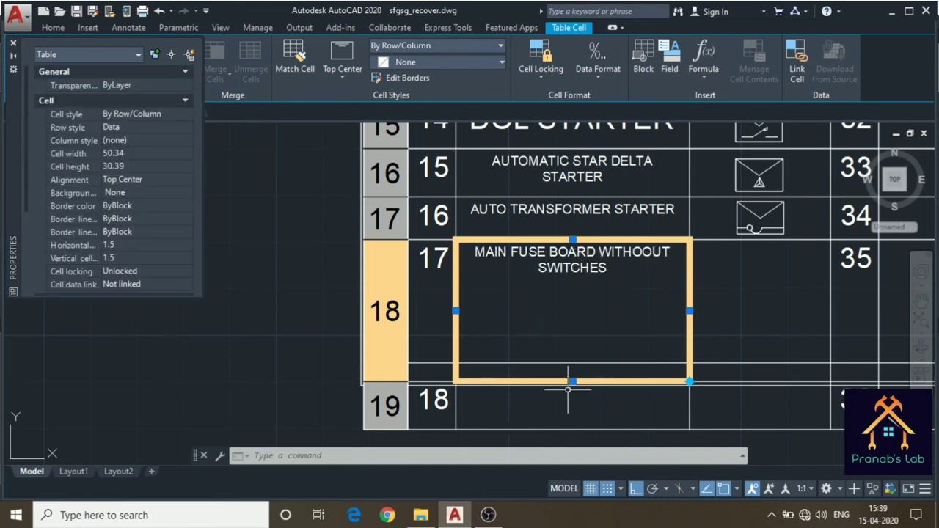
pyautogui.click(762, 297)
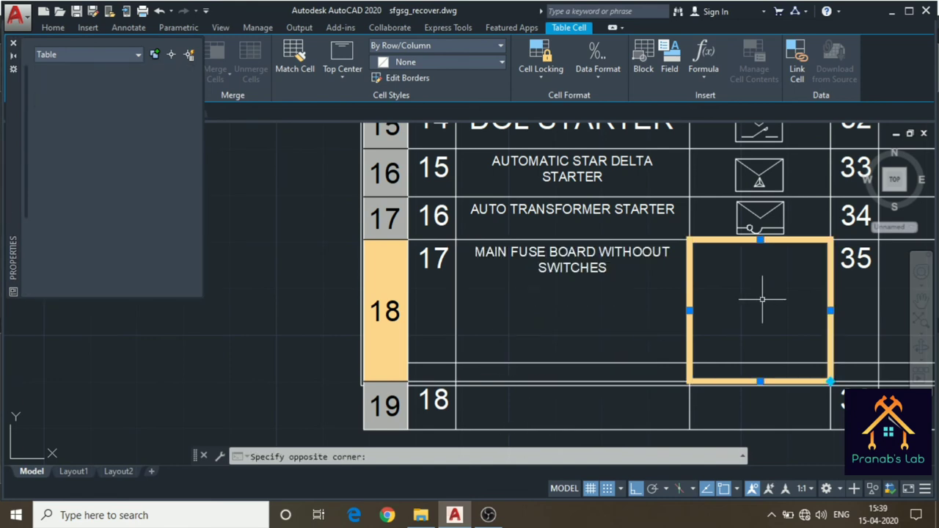
# - Drag row 17's bottom grip up so the fuse board row matches the rows above
pyautogui.click(12, 44)
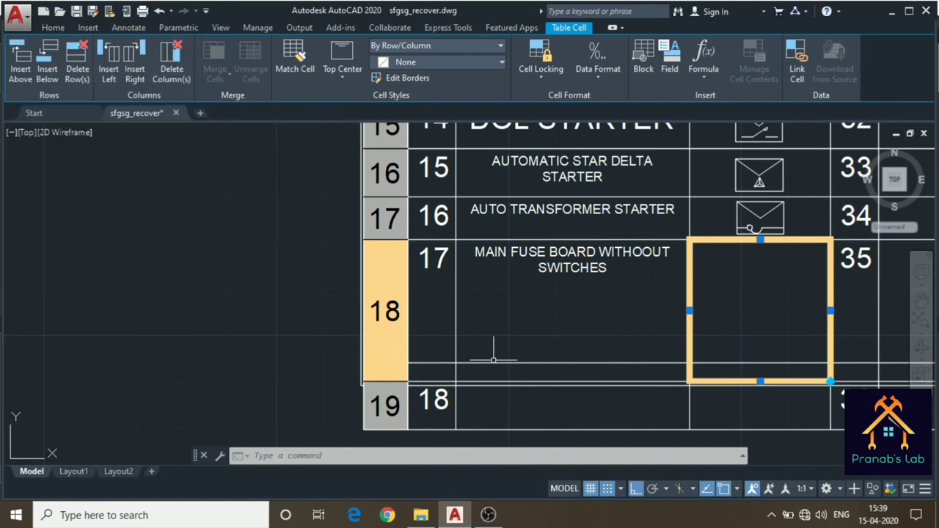
pyautogui.press('Escape')
pyautogui.click(569, 361)
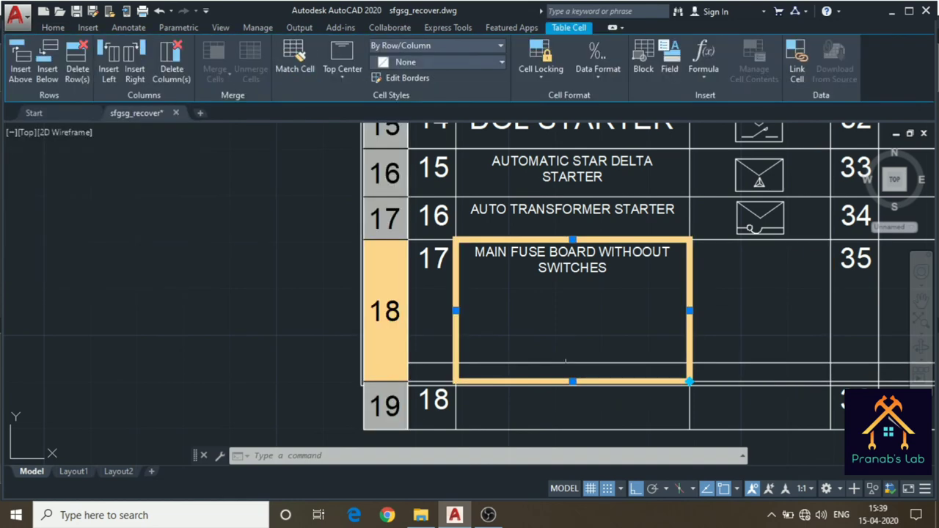
pyautogui.click(573, 380)
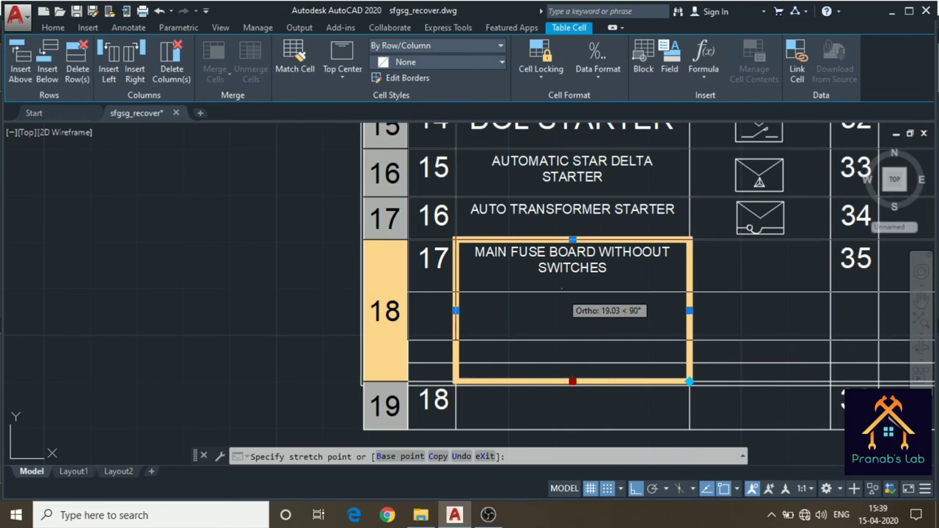
pyautogui.click(572, 285)
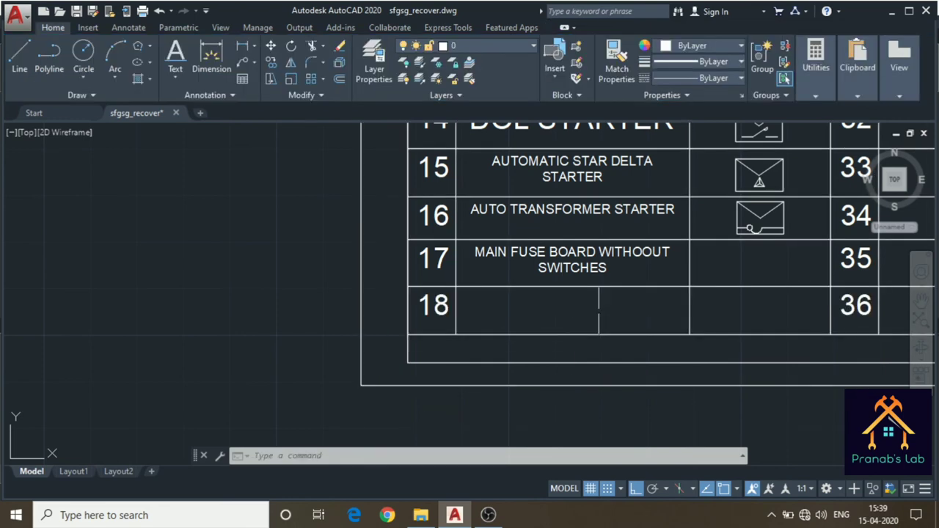
pyautogui.scroll(2, 681, 310)
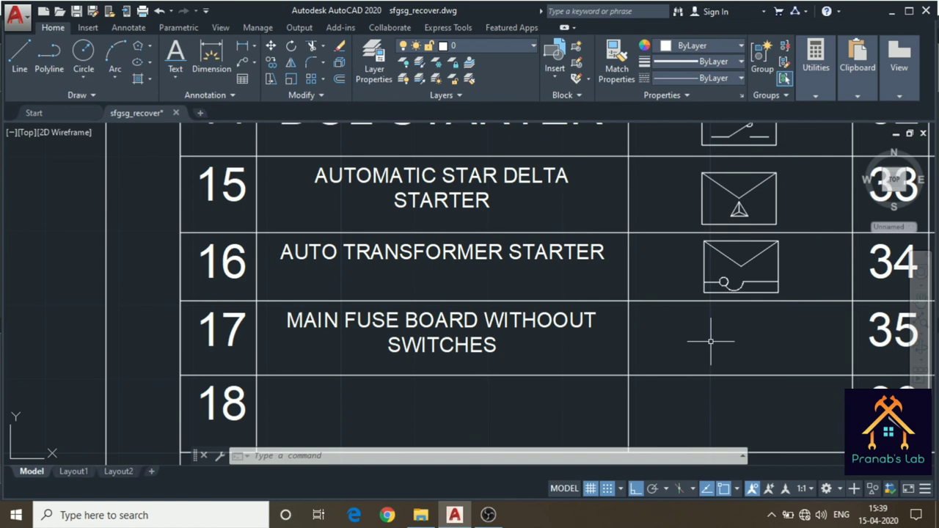
pyautogui.click(551, 323)
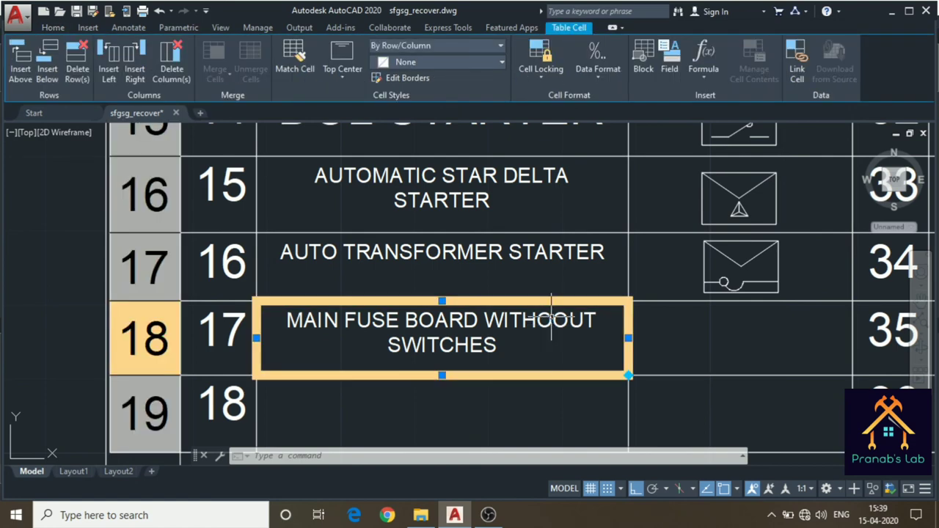
pyautogui.press('Escape')
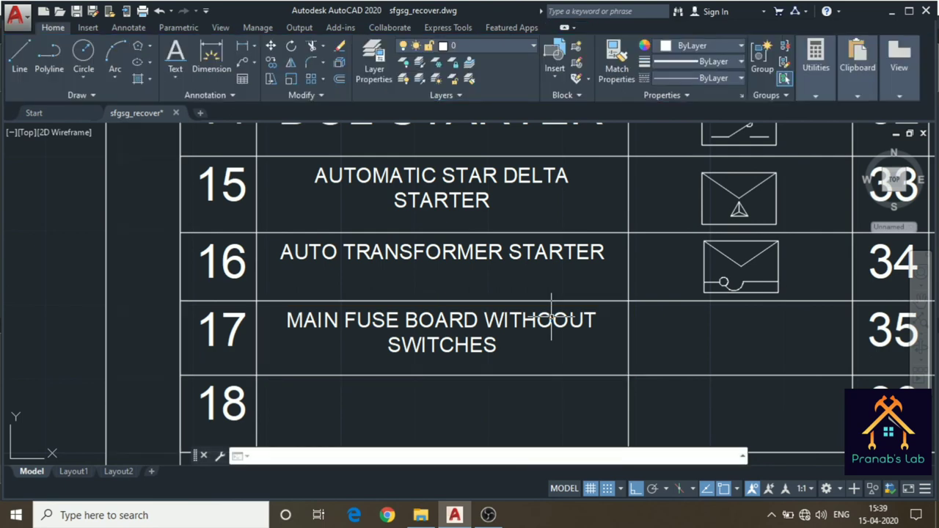
# - Retype row 17's cell as 'MAIN FUSE BOARD WITHOUT SWITCHES, LIGHTNING'
pyautogui.click(596, 340)
pyautogui.write('MAI')
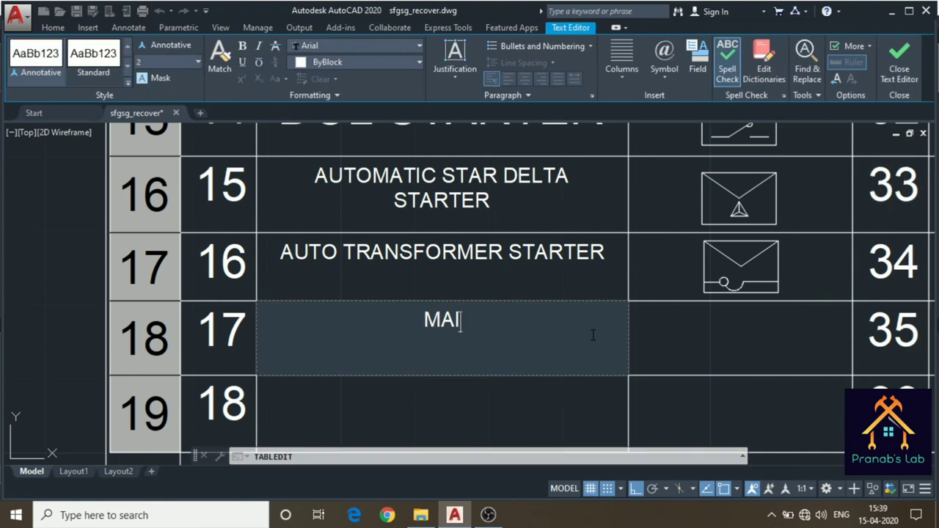
pyautogui.write('N')
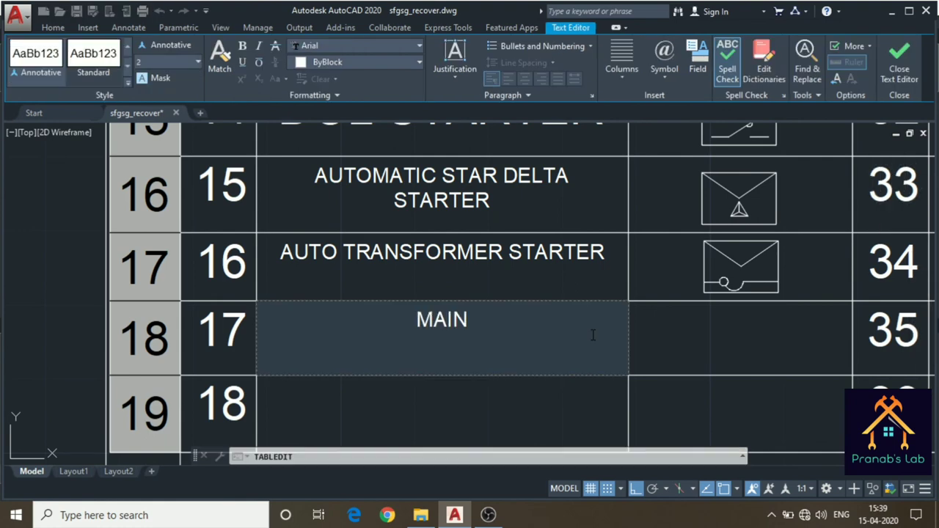
pyautogui.write(' FUSE ')
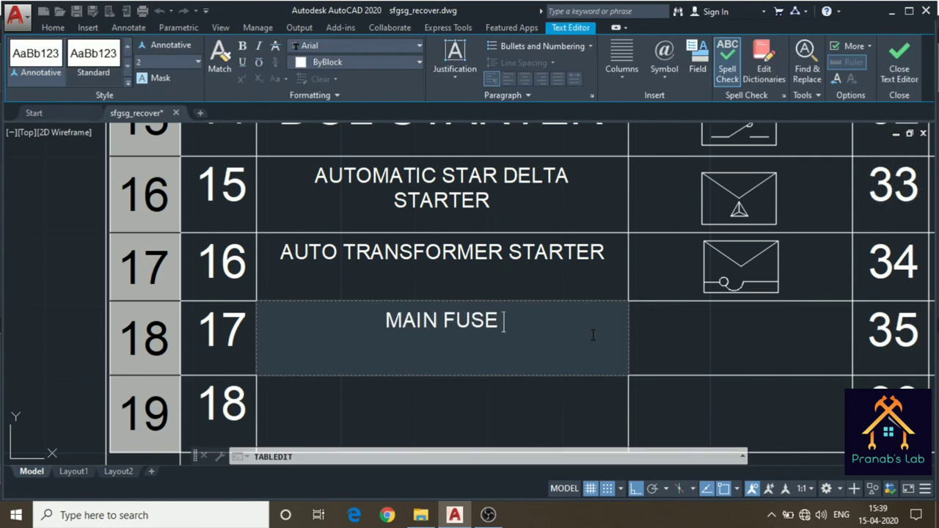
pyautogui.write('BOARD')
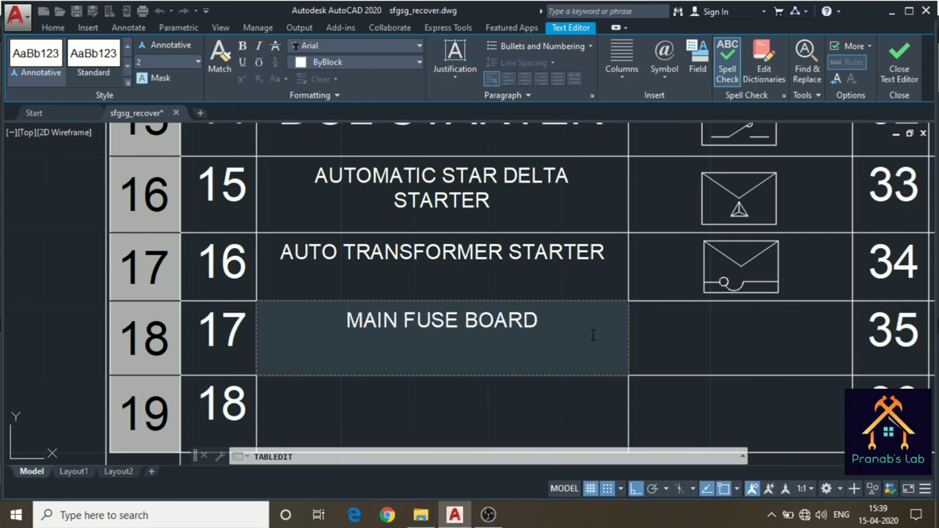
pyautogui.write(' WITHOUT')
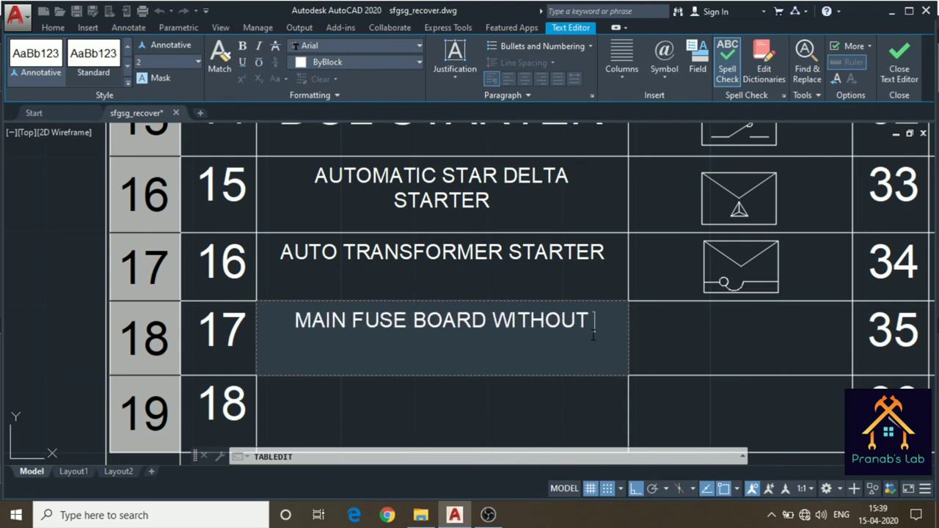
pyautogui.write(' SW')
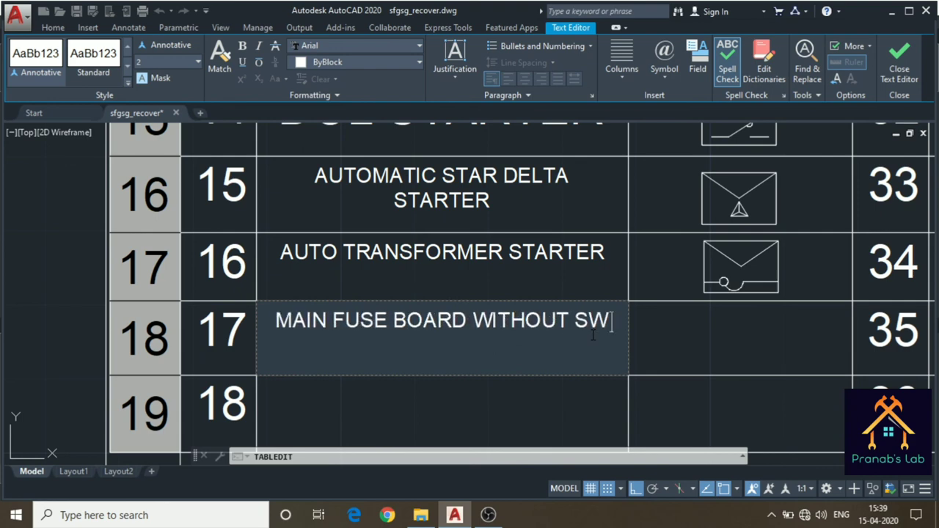
pyautogui.write('ITCH')
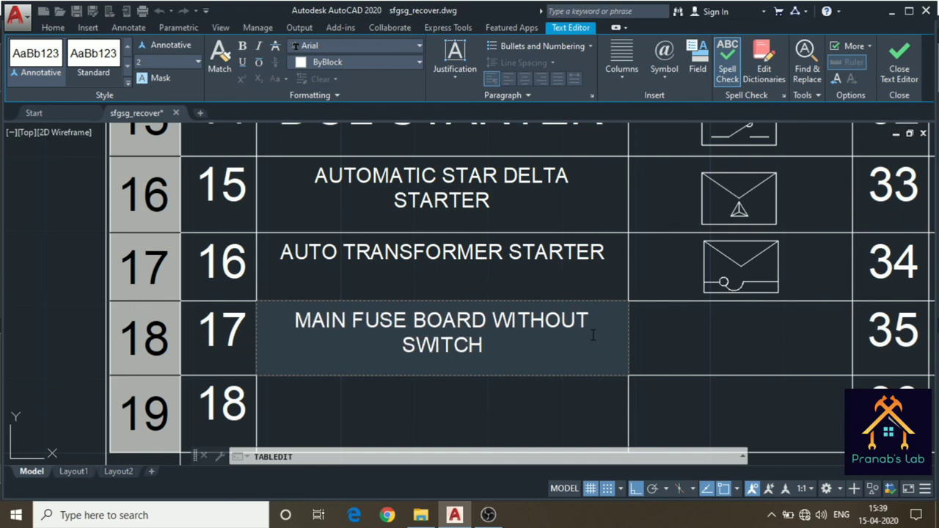
pyautogui.write('ES,')
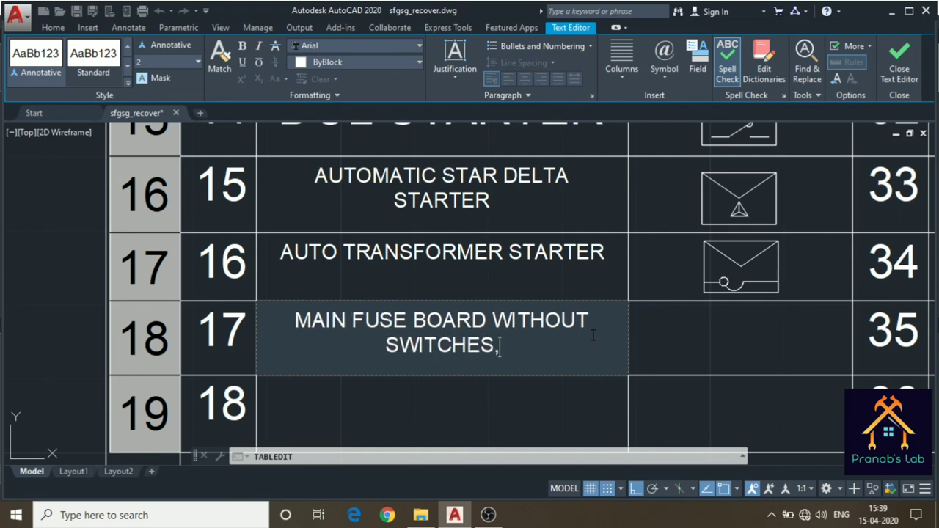
pyautogui.write(' LI')
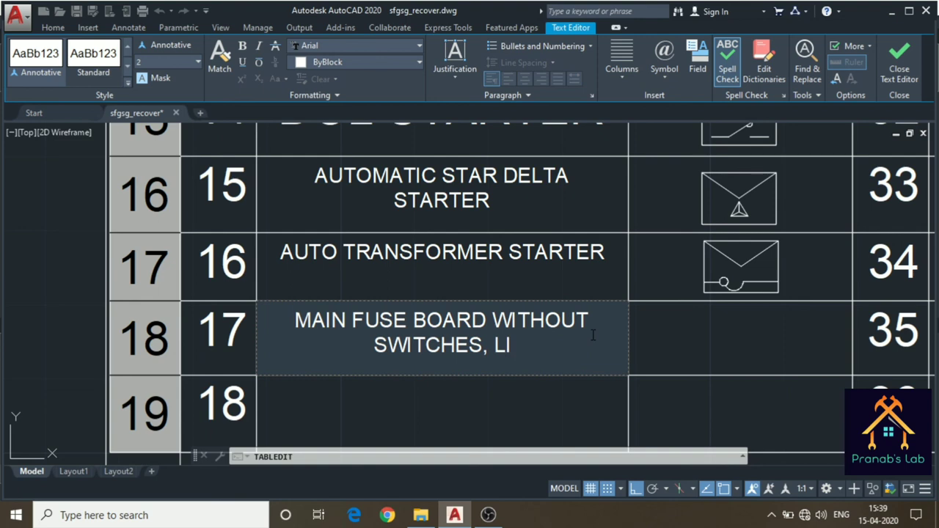
pyautogui.write('GHT')
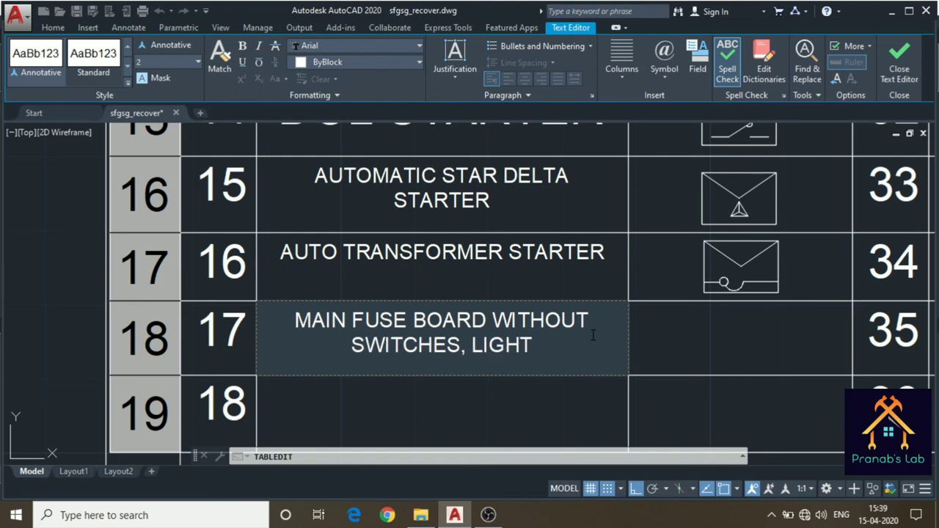
pyautogui.write('NING')
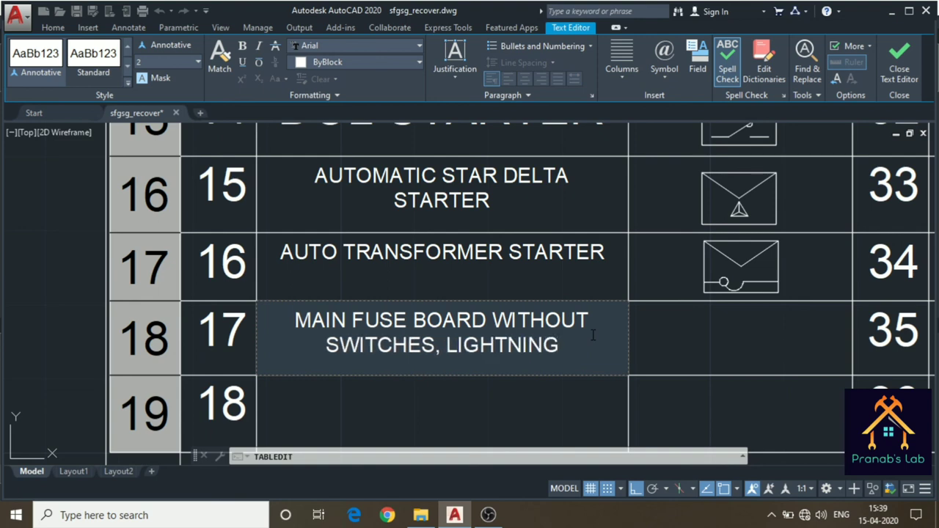
pyautogui.click(731, 336)
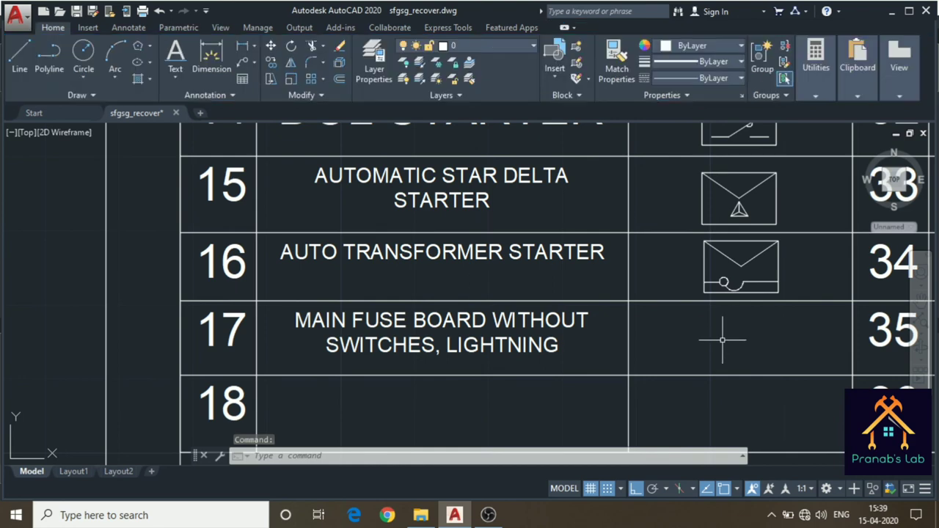
# - Draw a rectangle in the row 17 symbol cell for the main fuse board
pyautogui.click(150, 46)
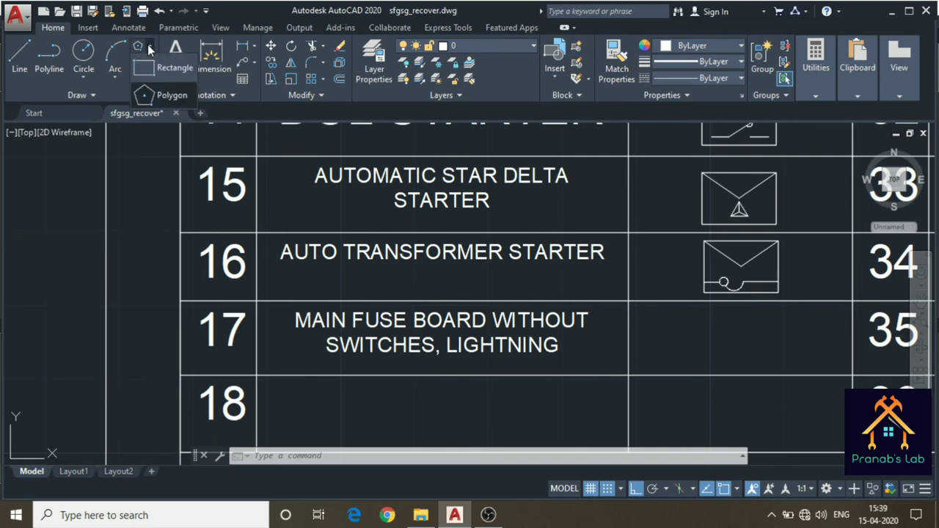
pyautogui.click(166, 76)
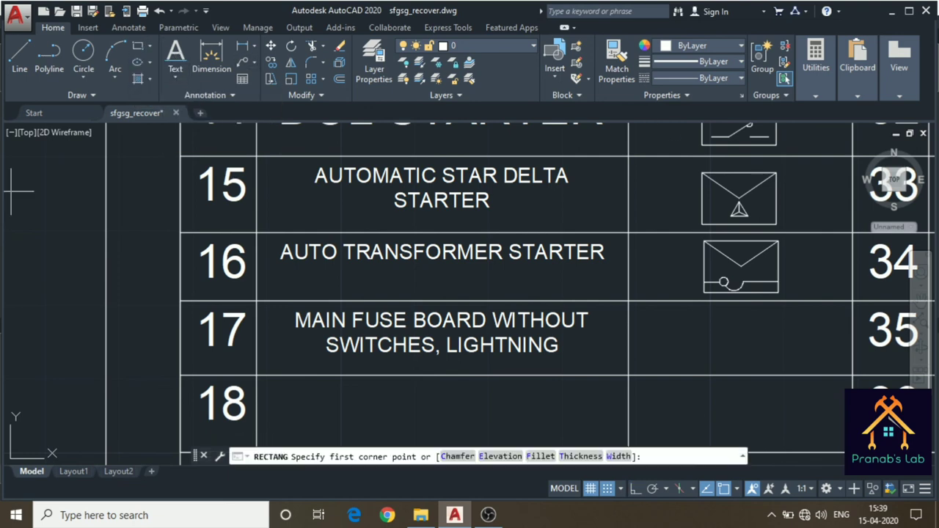
pyautogui.click(687, 317)
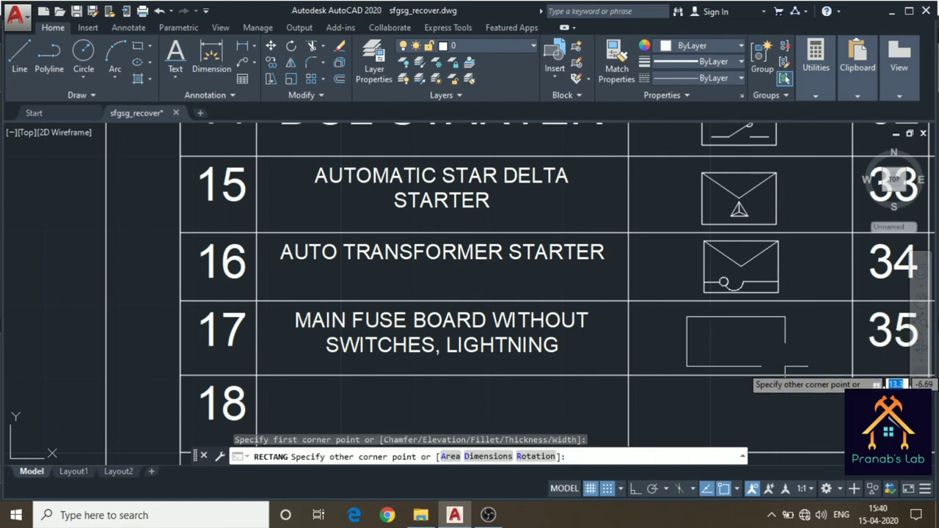
pyautogui.click(785, 366)
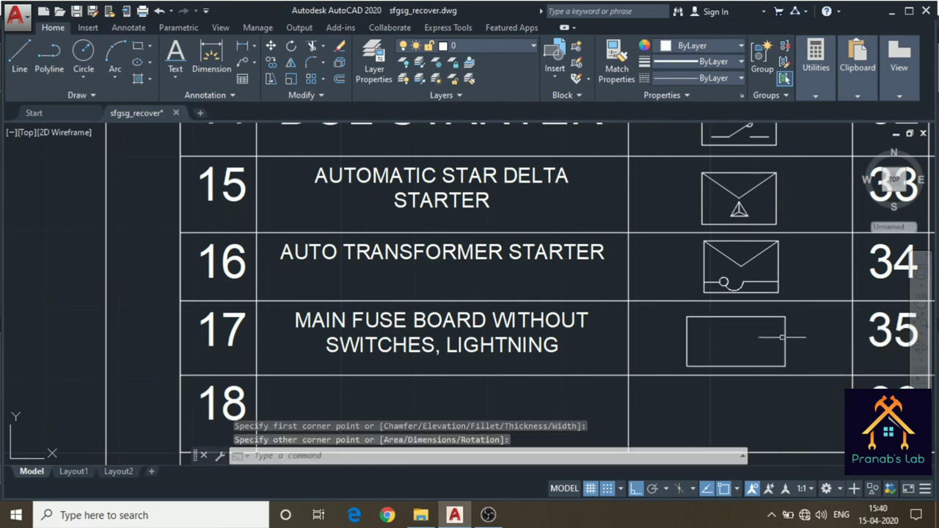
# - Fill the new rectangle with a SOLID hatch
pyautogui.click(150, 76)
pyautogui.click(162, 105)
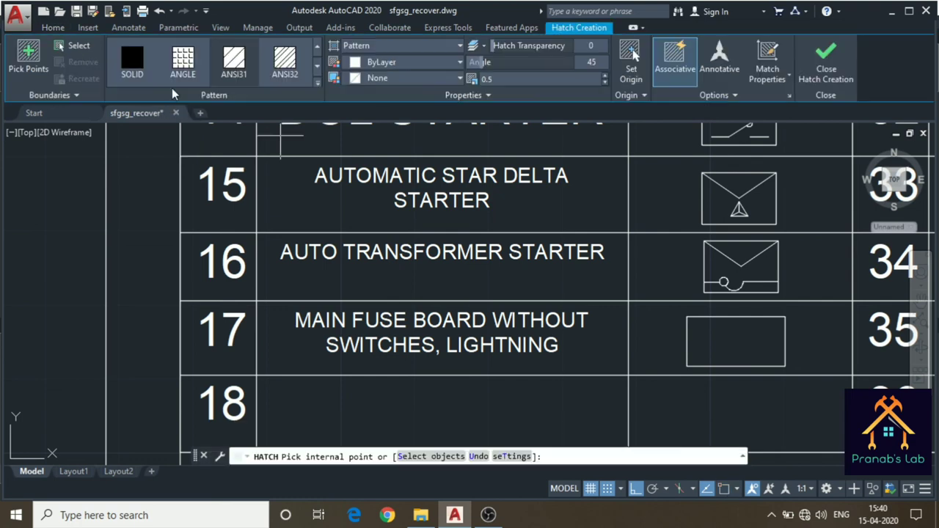
pyautogui.click(137, 78)
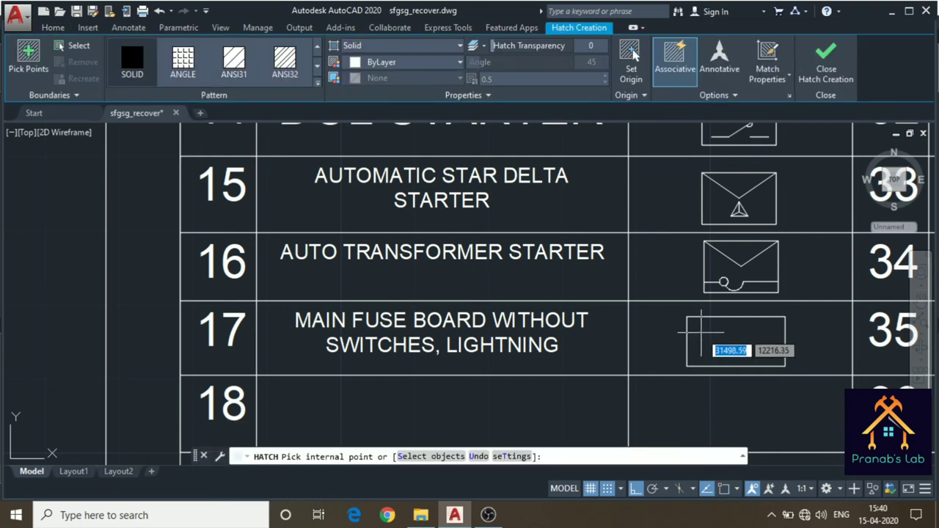
pyautogui.click(710, 342)
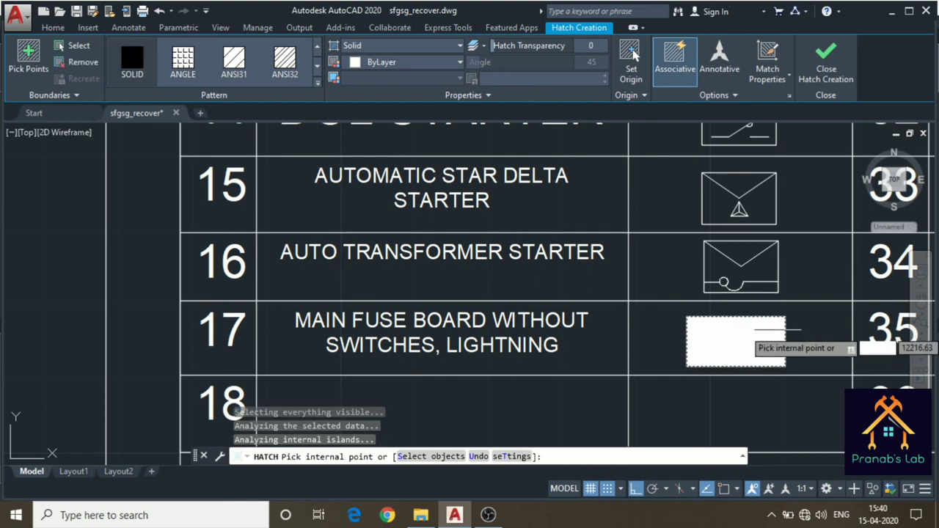
pyautogui.press('Escape')
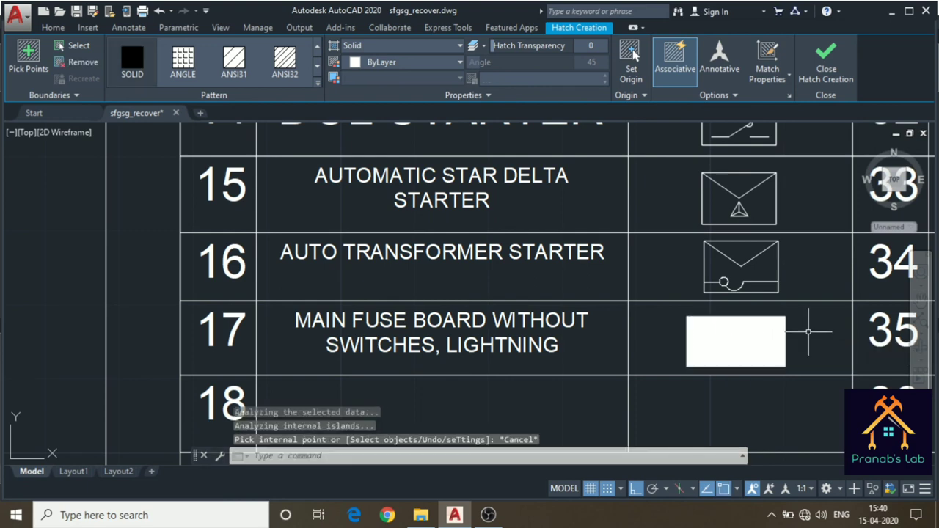
pyautogui.scroll(-5, 528, 381)
pyautogui.scroll(1, 550, 337)
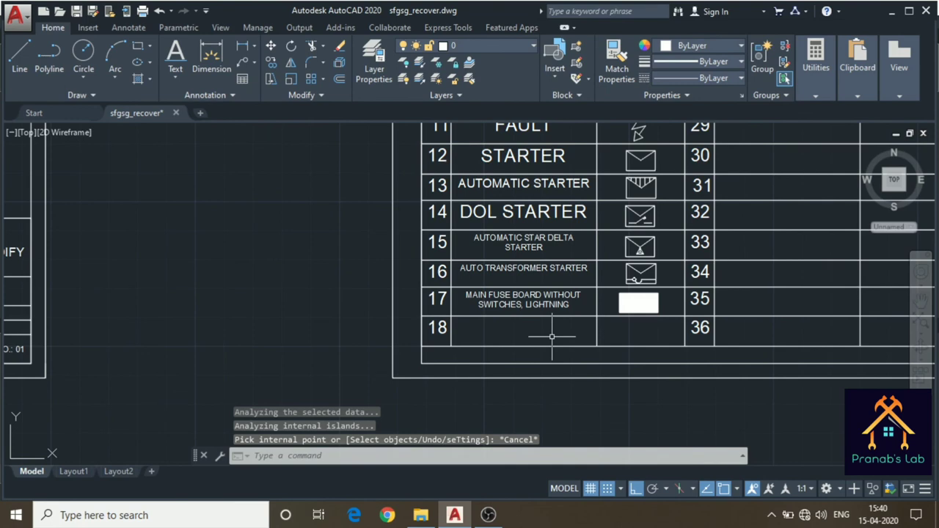
# - Zoom out, pan to the top of the table and zoom in on the row 3 SIREN entry
pyautogui.scroll(2, 551, 336)
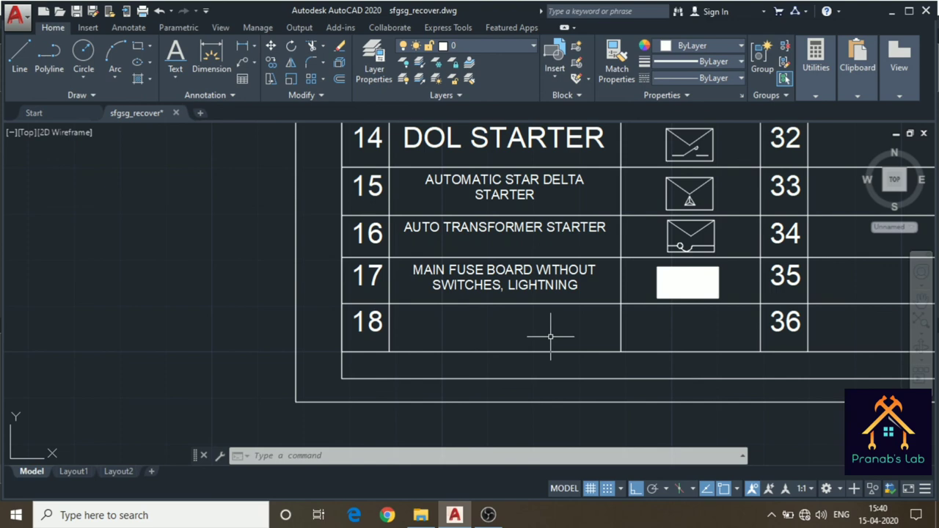
pyautogui.scroll(-4, 550, 337)
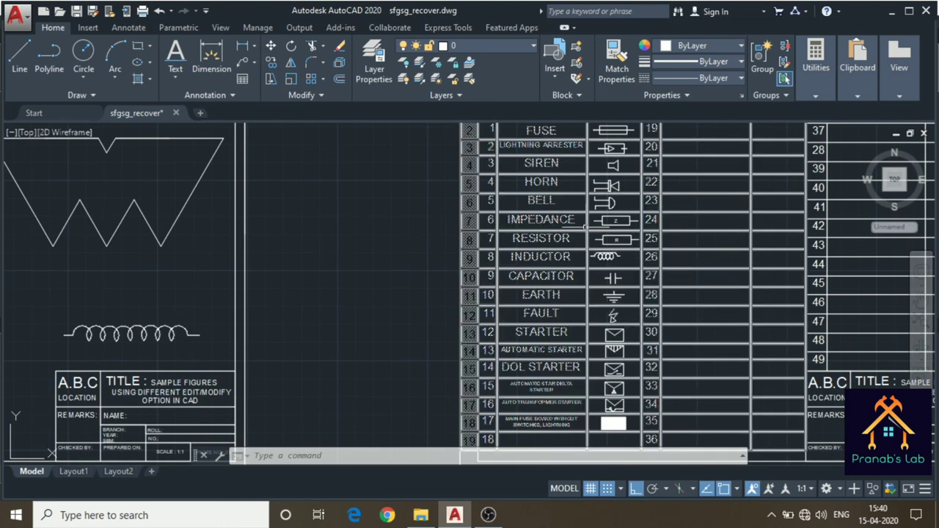
pyautogui.moveTo(587, 225)
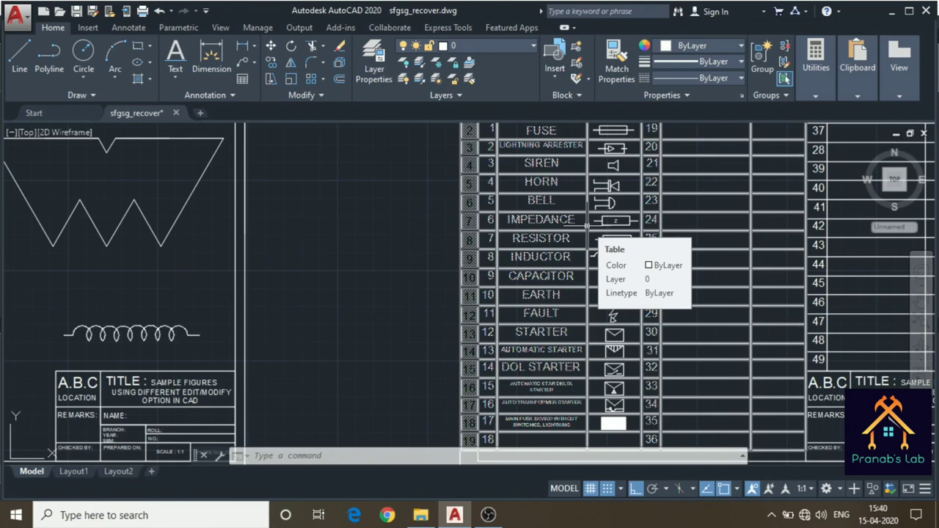
pyautogui.scroll(2, 582, 158)
pyautogui.moveTo(574, 184); pyautogui.dragTo(613, 247, button='middle')
pyautogui.scroll(1, 609, 238)
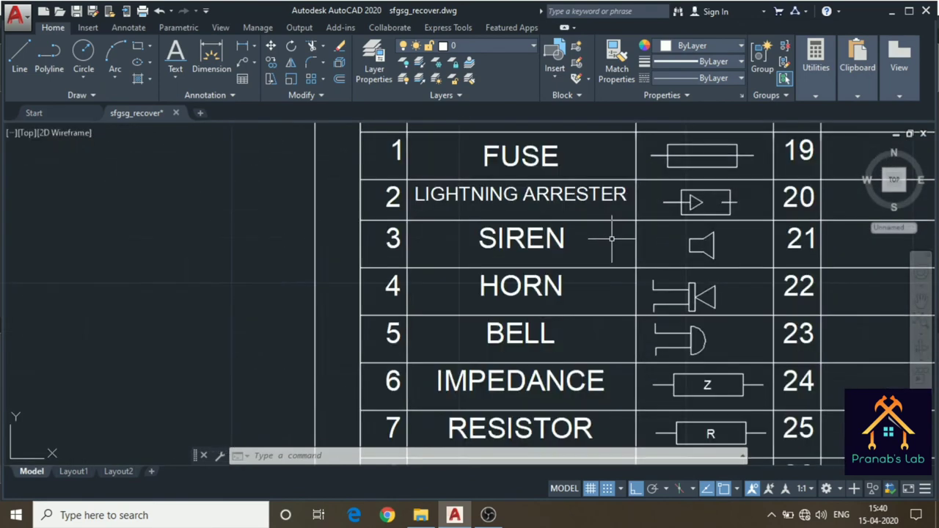
pyautogui.scroll(2, 608, 239)
# - Replace the row 3 name text SIREN with 'LOUD SPEAKER OUTLET'
pyautogui.click(530, 230)
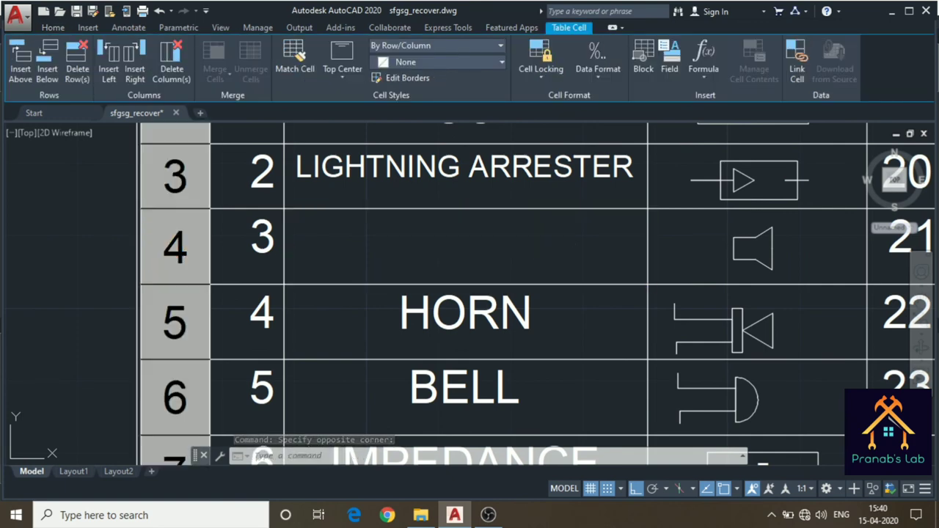
pyautogui.write('LOUD')
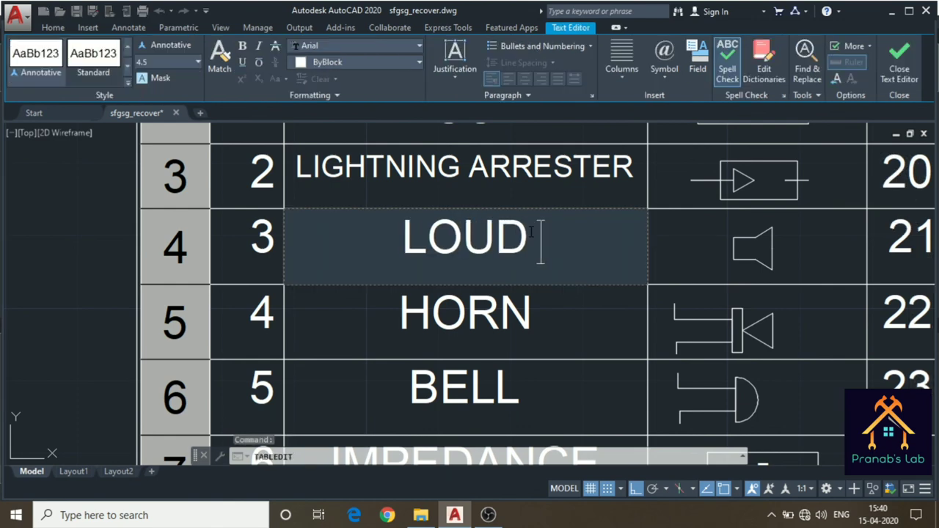
pyautogui.write(' SPEAK')
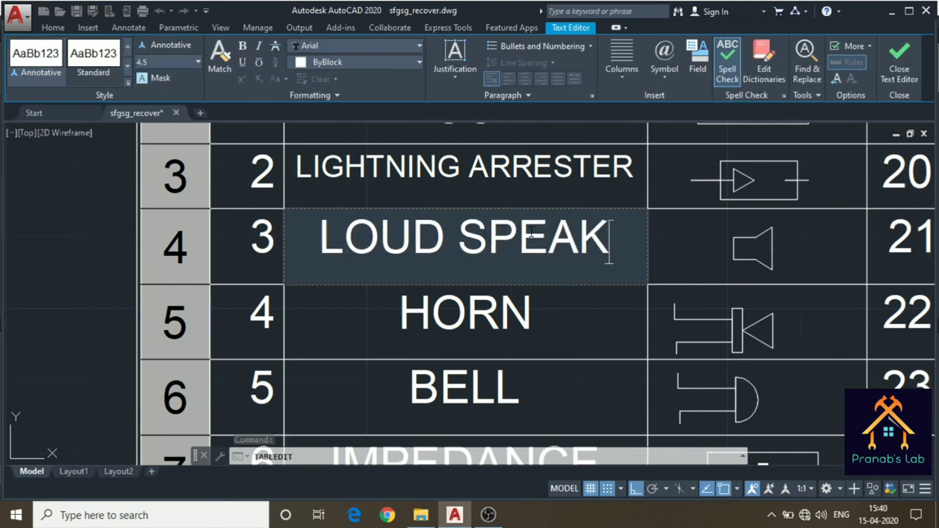
pyautogui.write('ER OUT')
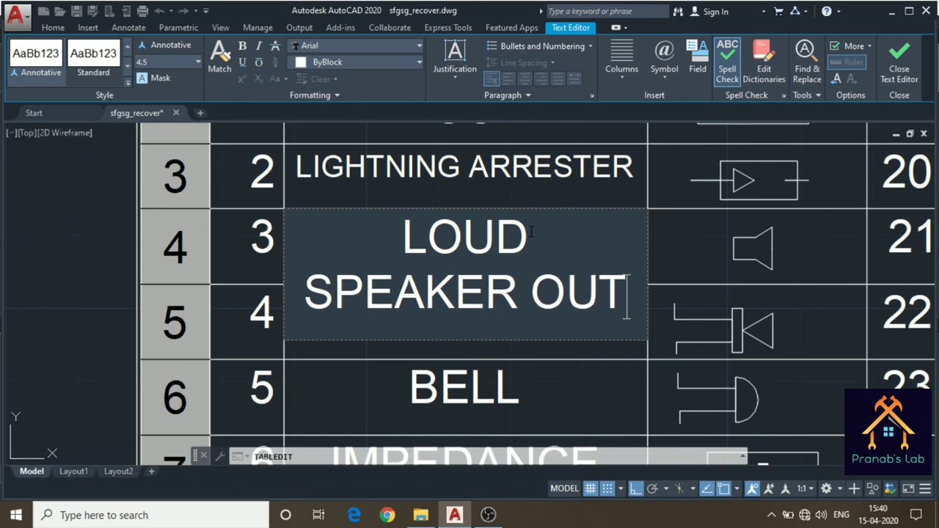
pyautogui.write('LET')
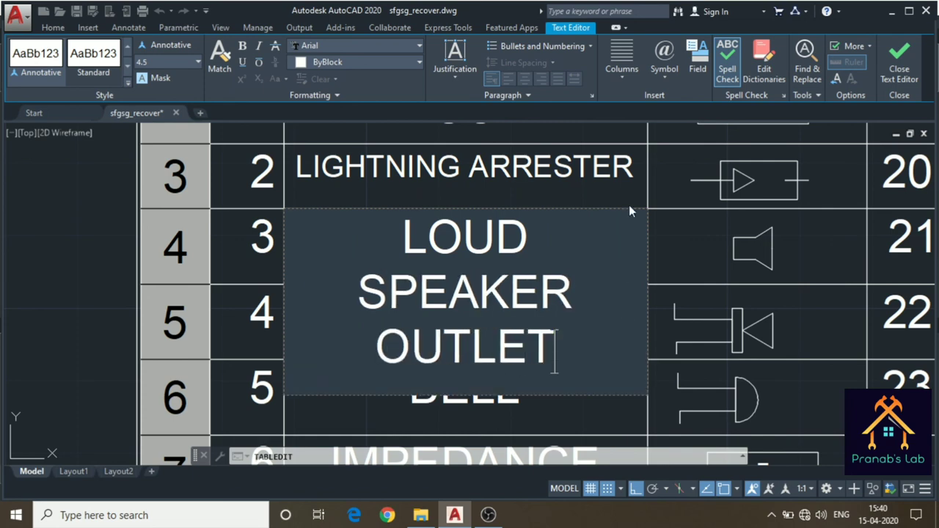
pyautogui.click(689, 259)
# - Set the LOUD SPEAKER OUTLET cell's text height to 2 in Properties
pyautogui.click(486, 293)
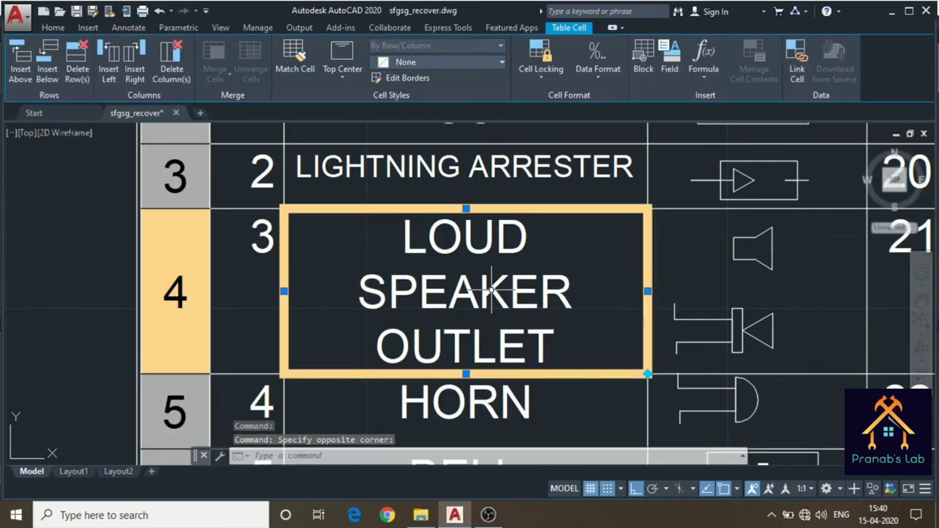
pyautogui.rightClick(492, 293)
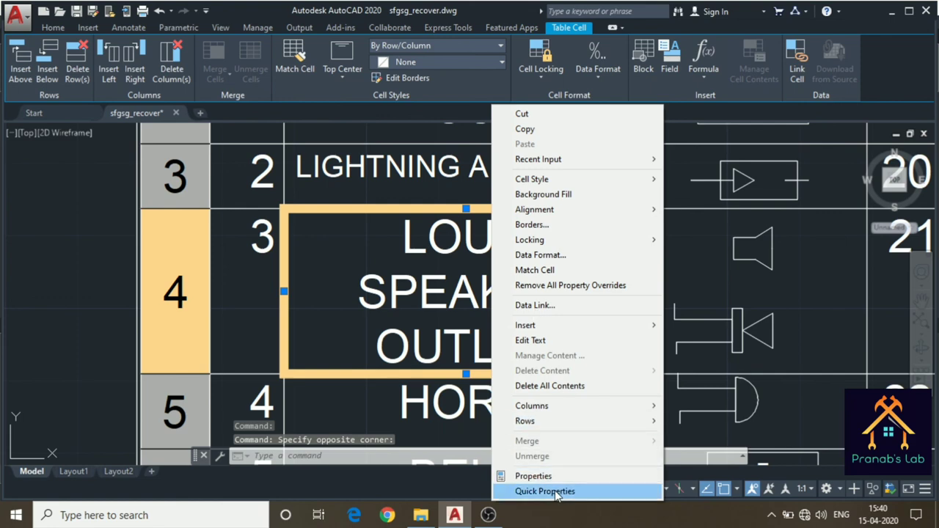
pyautogui.click(554, 477)
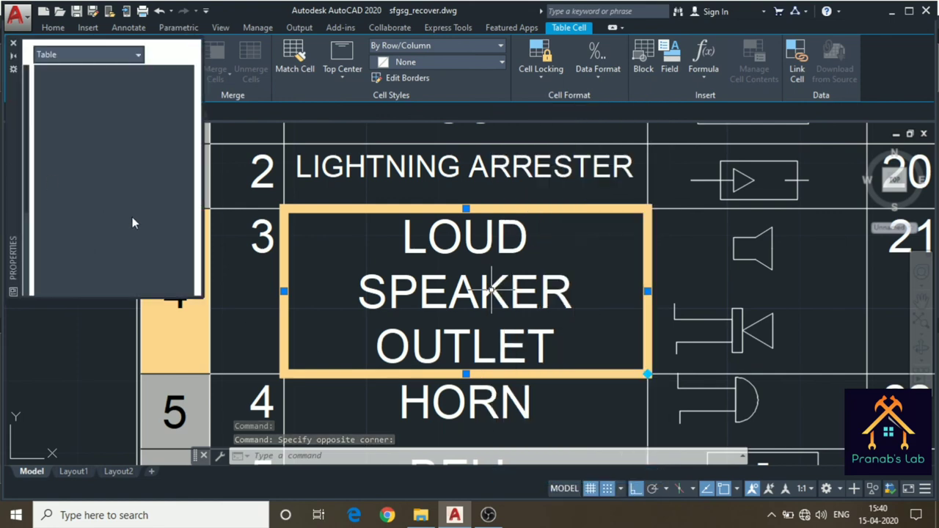
pyautogui.scroll(-3, 117, 211)
pyautogui.click(107, 219)
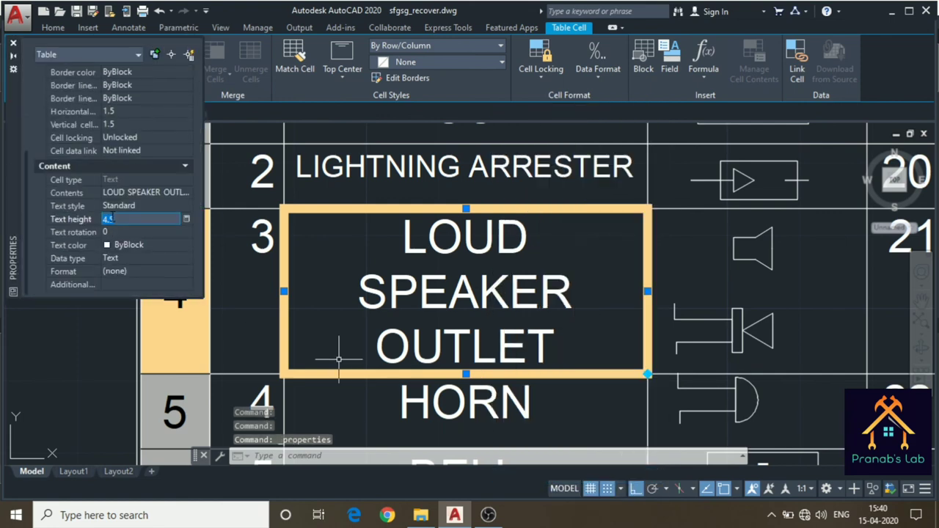
pyautogui.press('Return')
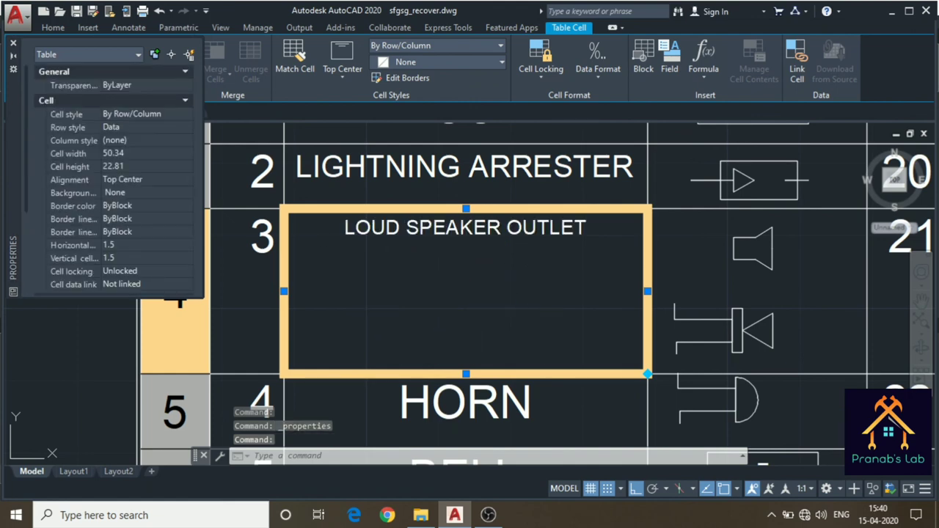
pyautogui.click(13, 44)
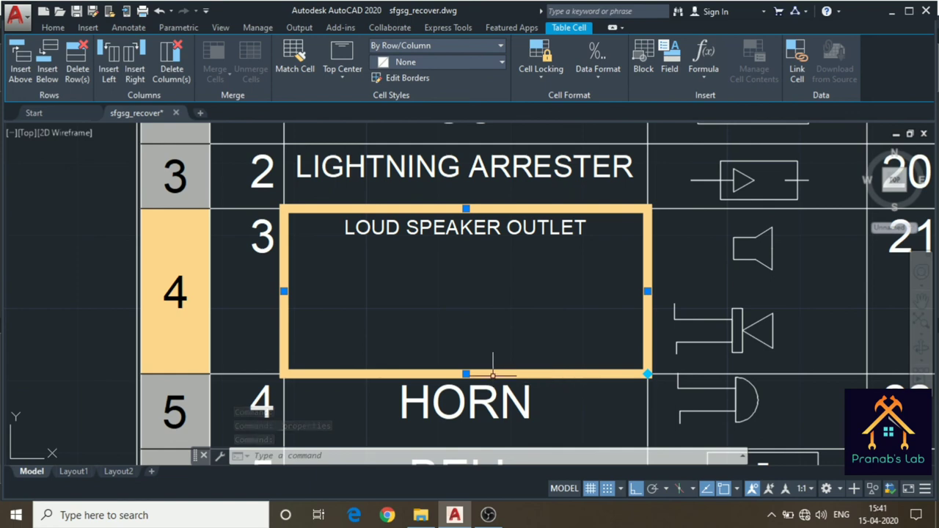
# - Drag row 3's bottom grip up to restore its normal row height
pyautogui.click(466, 373)
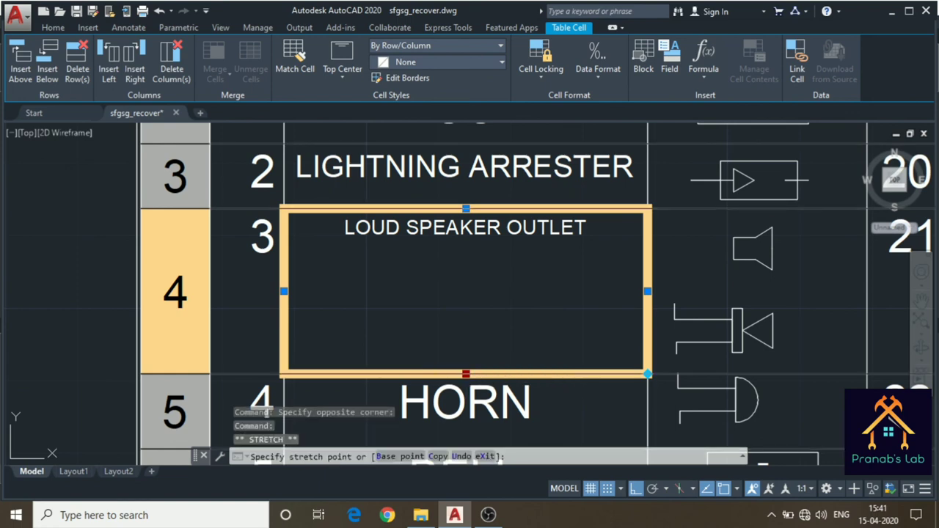
pyautogui.click(465, 274)
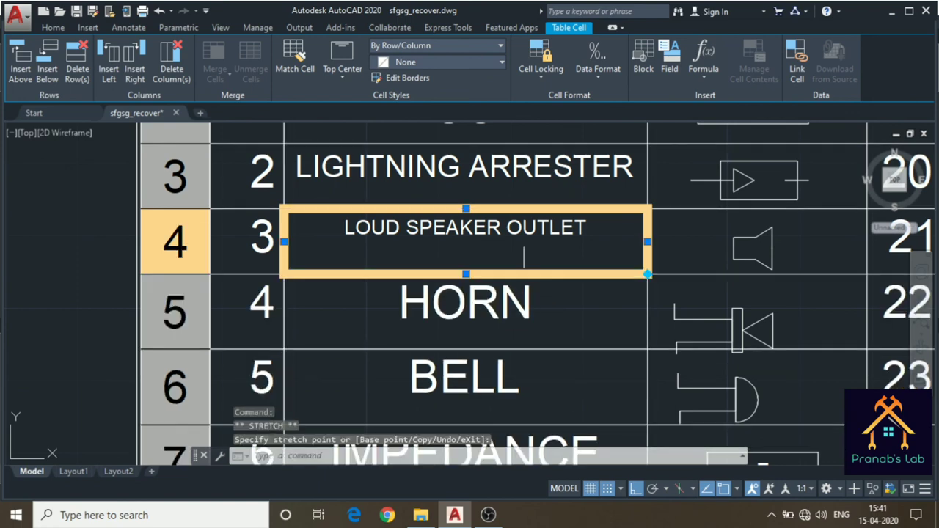
pyautogui.press('Escape')
# - Pan down to rows 12–18 and select row 18's empty name cell
pyautogui.scroll(-2, 712, 252)
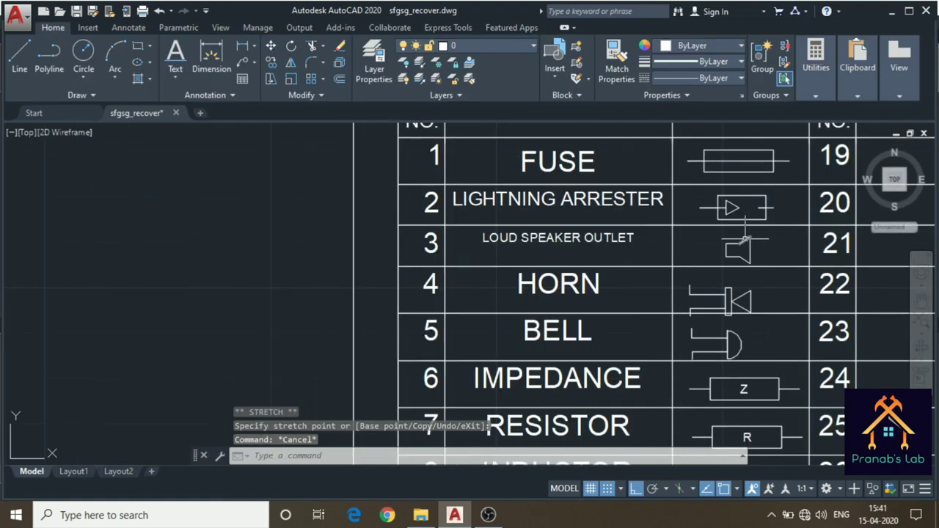
pyautogui.scroll(-3, 701, 345)
pyautogui.scroll(1, 702, 345)
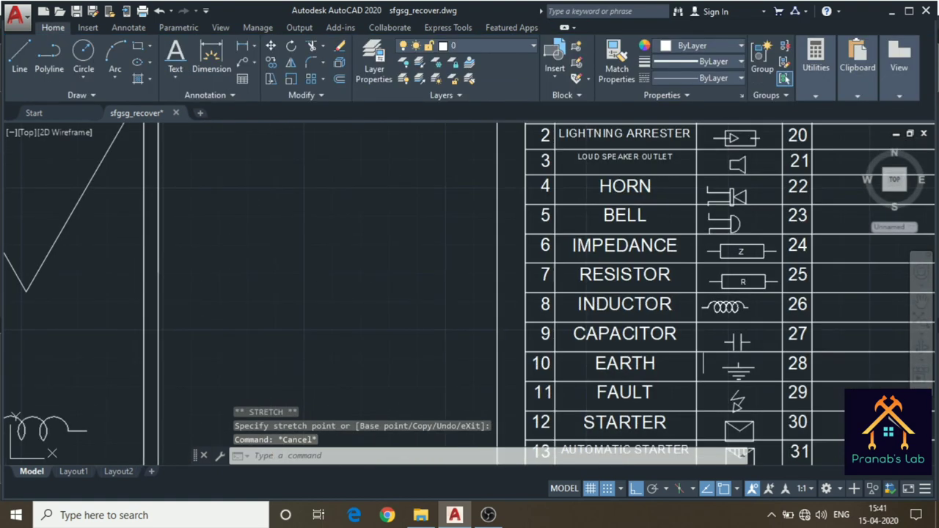
pyautogui.moveTo(647, 440); pyautogui.dragTo(665, 162, button='middle')
pyautogui.click(665, 315)
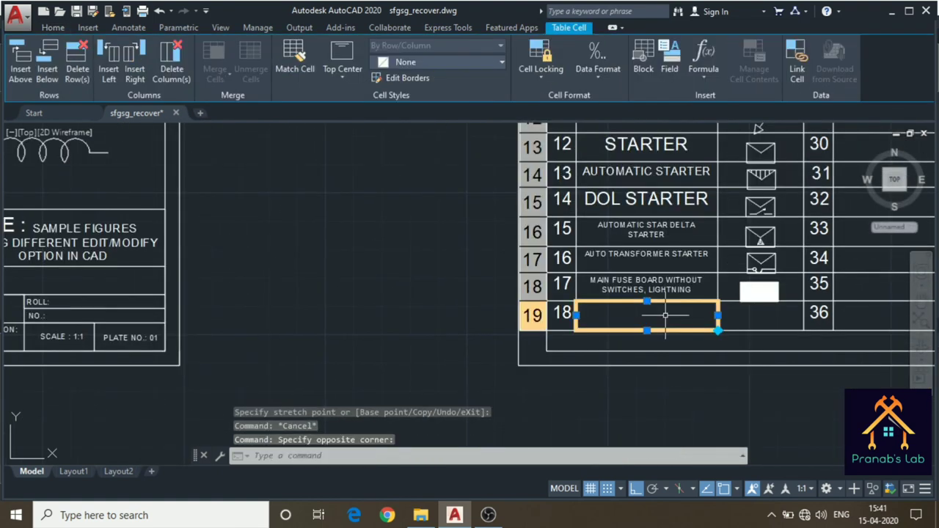
# - Zoom in on the lower rows and select the fuse board symbol's white fill
pyautogui.scroll(2, 665, 314)
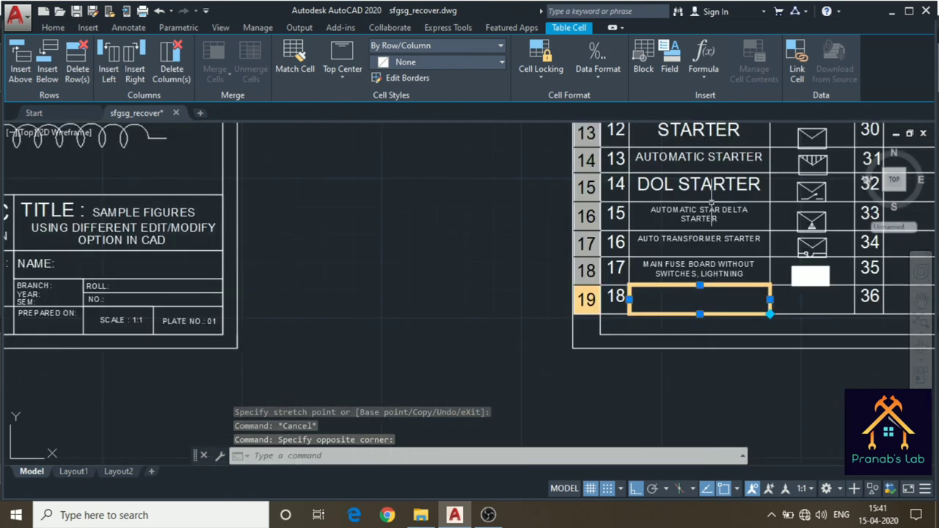
pyautogui.scroll(4, 711, 201)
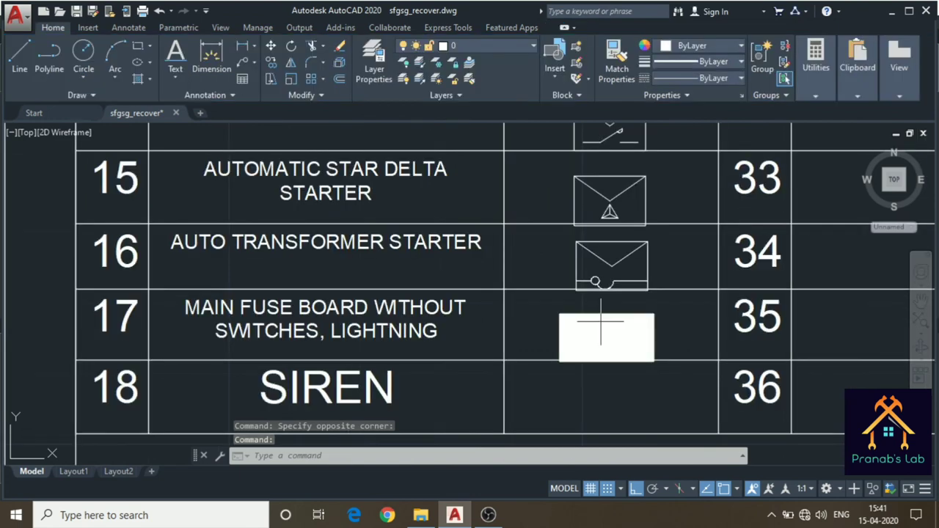
pyautogui.click(600, 321)
# - Move the selected white fill higher inside the row 17 symbol box
pyautogui.scroll(2, 603, 321)
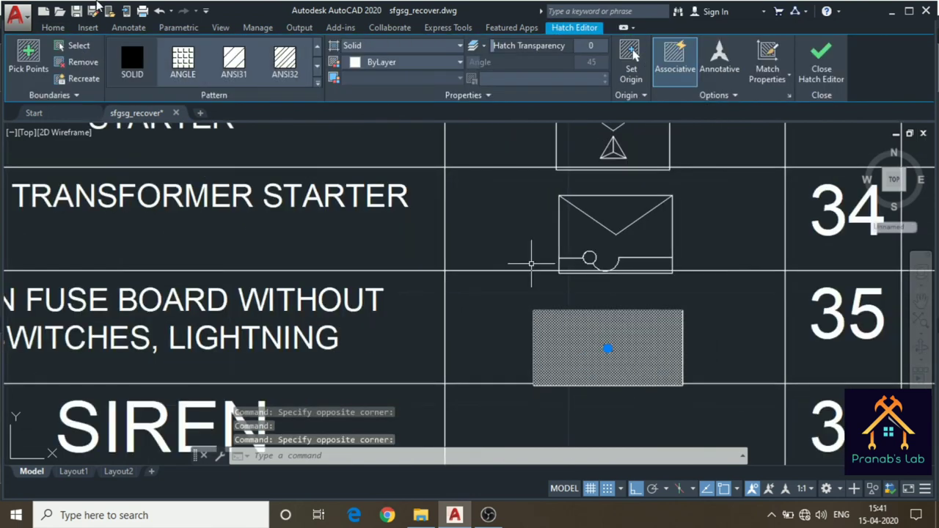
pyautogui.click(53, 27)
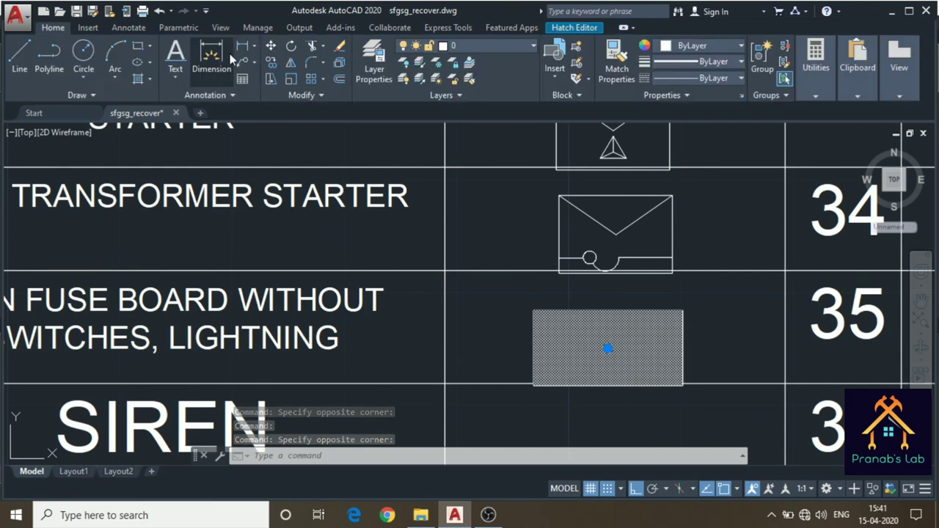
pyautogui.click(270, 45)
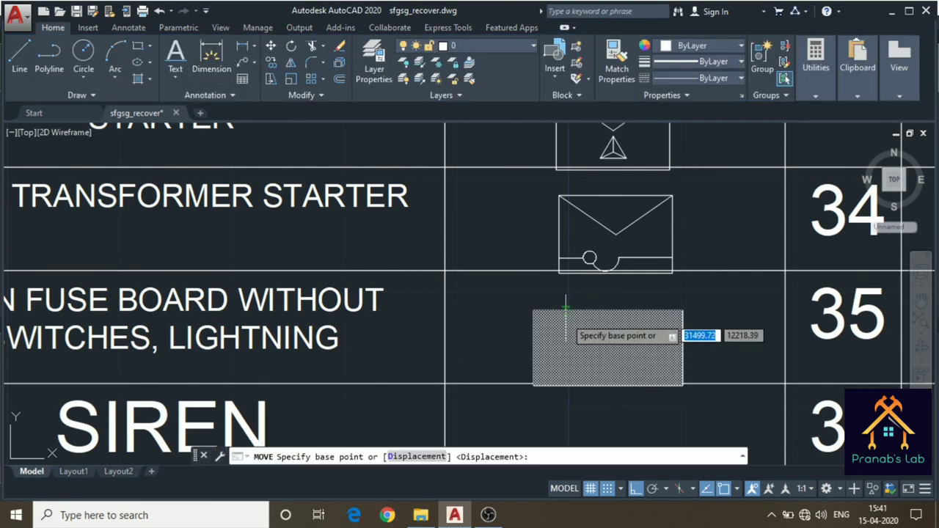
pyautogui.click(598, 345)
pyautogui.click(604, 327)
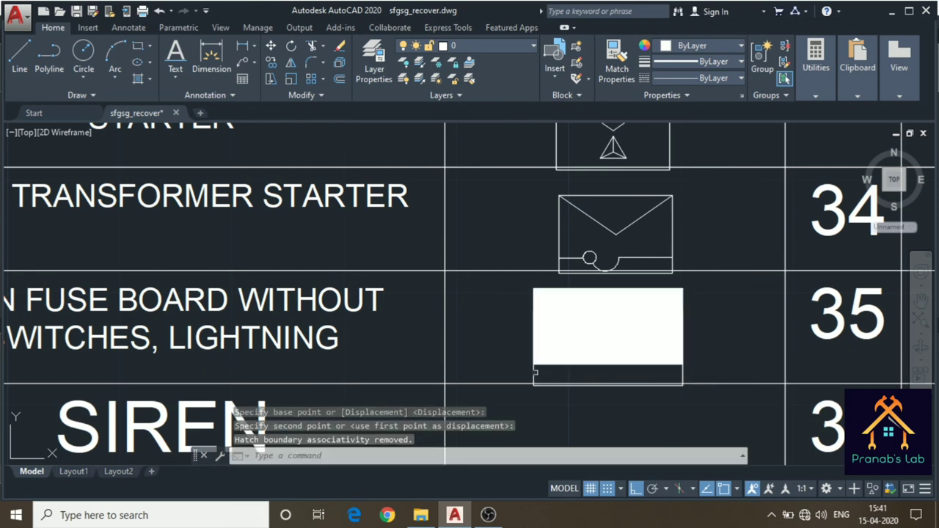
# - Move the white fill again from its lower-left corner to sit inside the fuse board outline
pyautogui.click(535, 373)
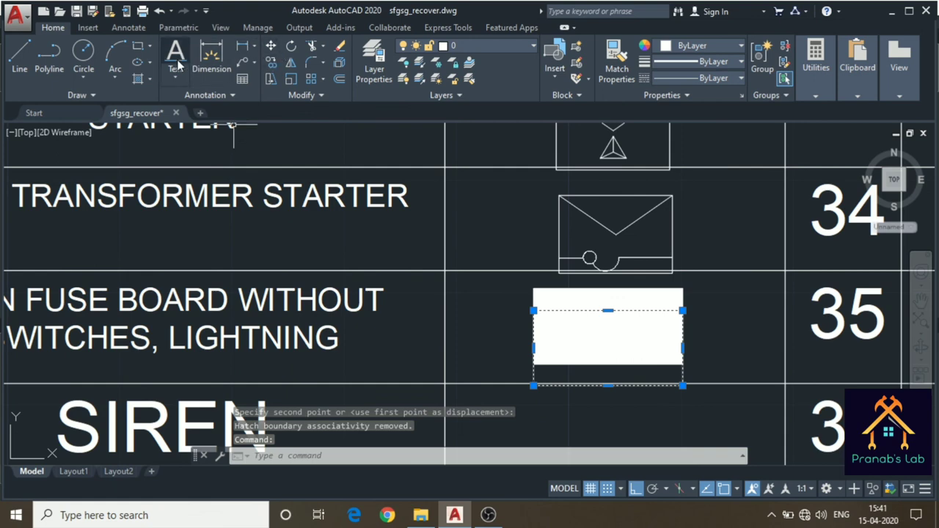
pyautogui.click(271, 45)
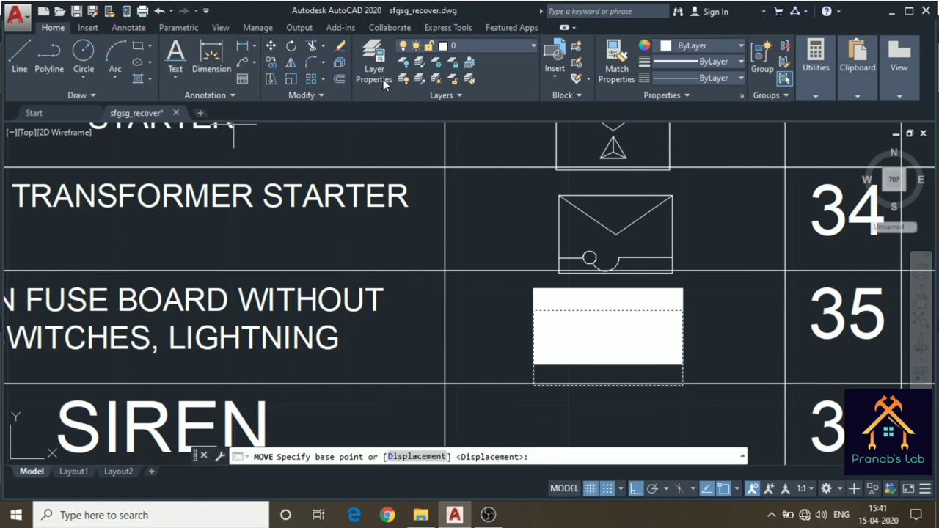
pyautogui.click(532, 383)
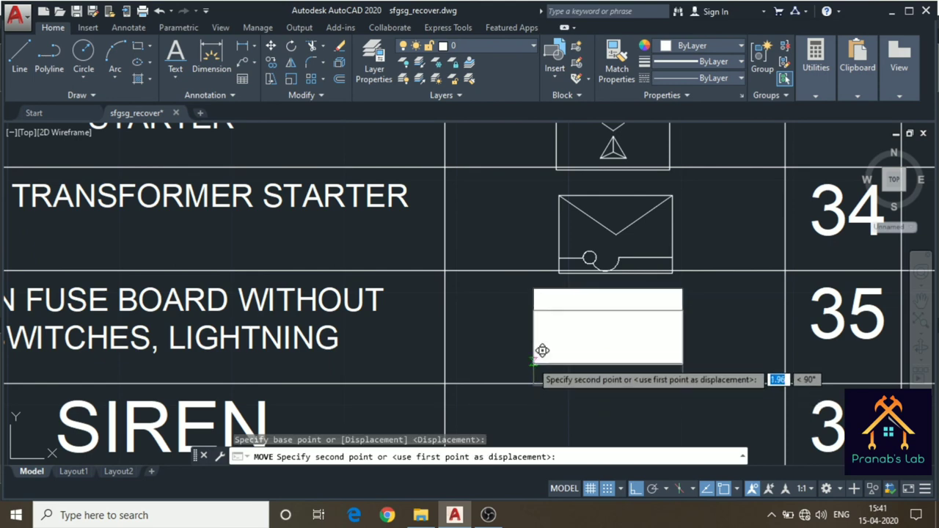
pyautogui.click(532, 364)
# - Pan through rows 12–18 and back up to the top of the table
pyautogui.scroll(-2, 581, 371)
pyautogui.moveTo(581, 370); pyautogui.dragTo(523, 283, button='middle')
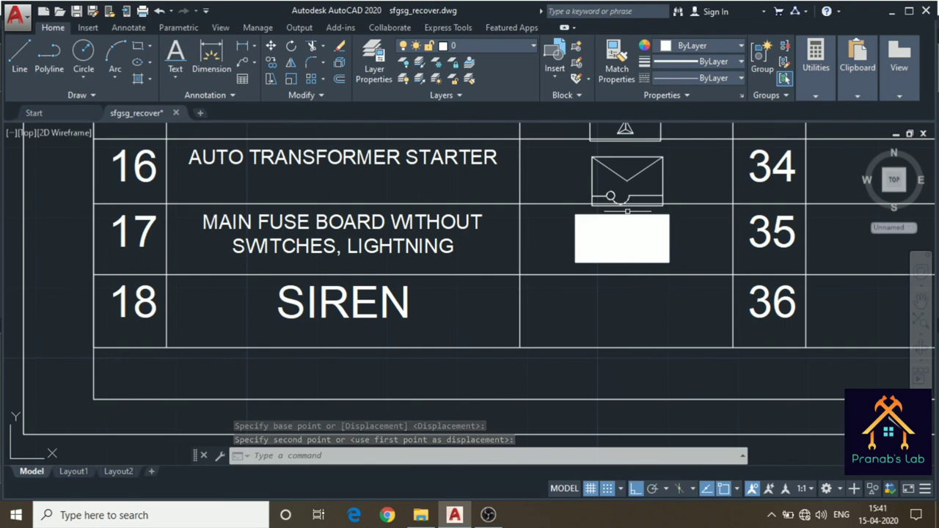
pyautogui.moveTo(634, 299); pyautogui.dragTo(646, 454, button='middle')
pyautogui.scroll(-3, 656, 242)
pyautogui.moveTo(664, 157); pyautogui.dragTo(660, 393, button='middle')
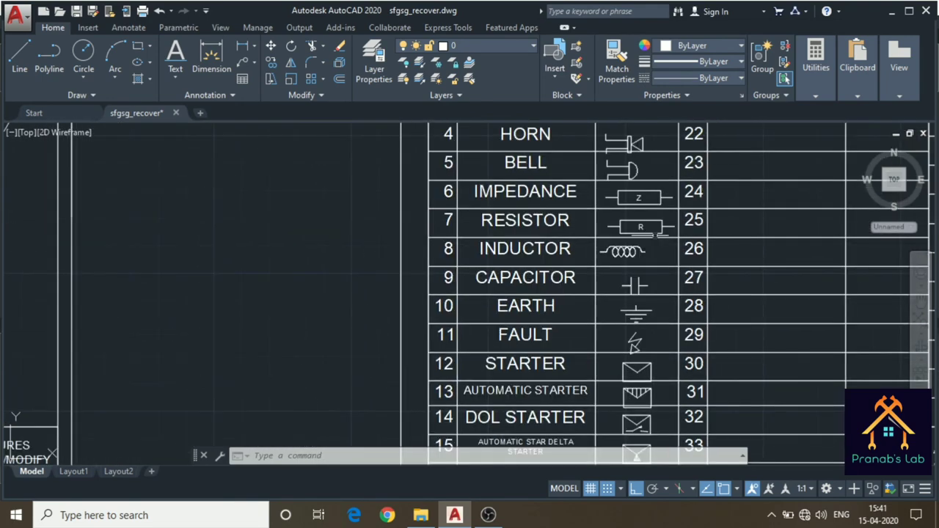
# - Select the horn symbol's lead lines and rectangle and copy them
pyautogui.scroll(2, 646, 270)
pyautogui.scroll(2, 647, 270)
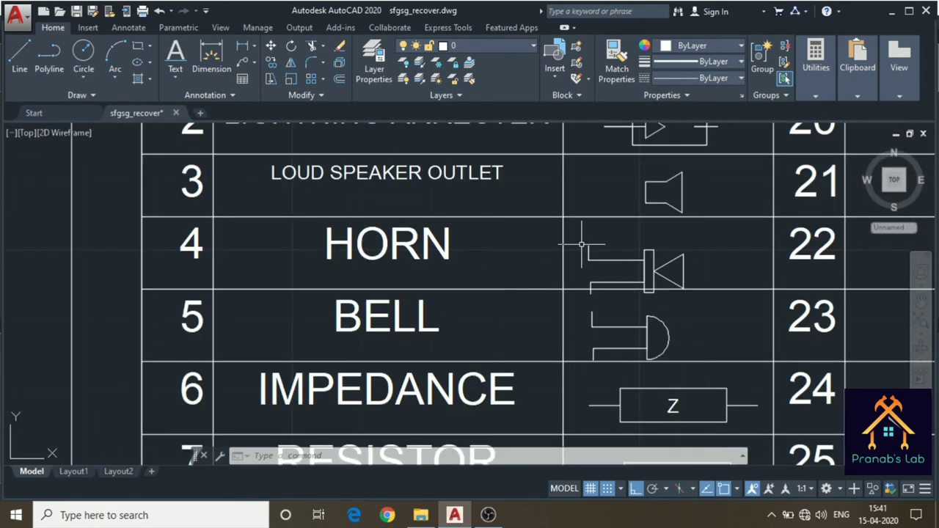
pyautogui.click(608, 269)
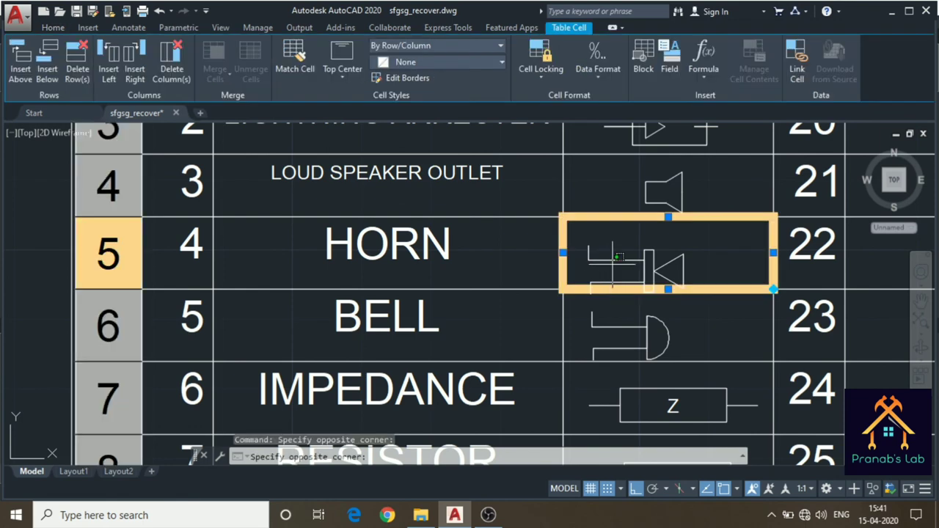
pyautogui.moveTo(608, 269); pyautogui.dragTo(616, 260)
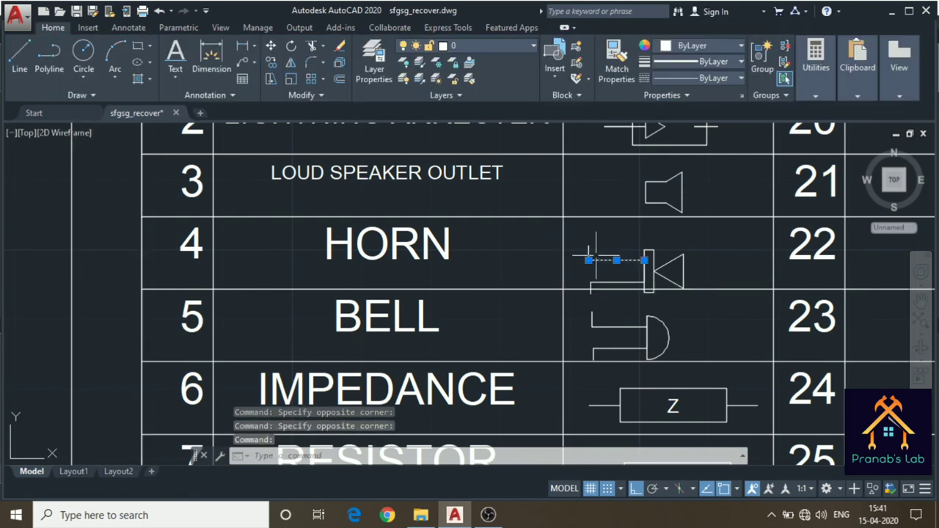
pyautogui.click(588, 253)
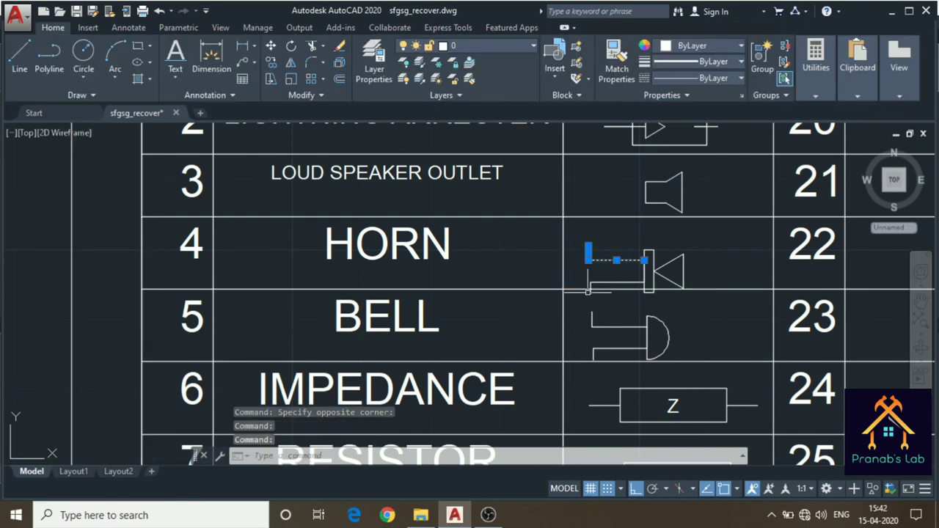
pyautogui.click(590, 287)
pyautogui.click(616, 281)
pyautogui.scroll(2, 663, 268)
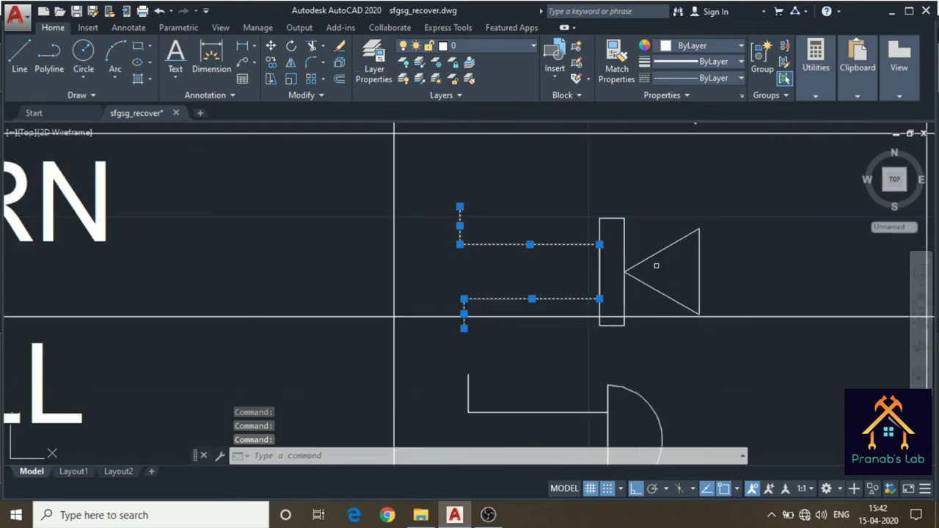
pyautogui.click(624, 261)
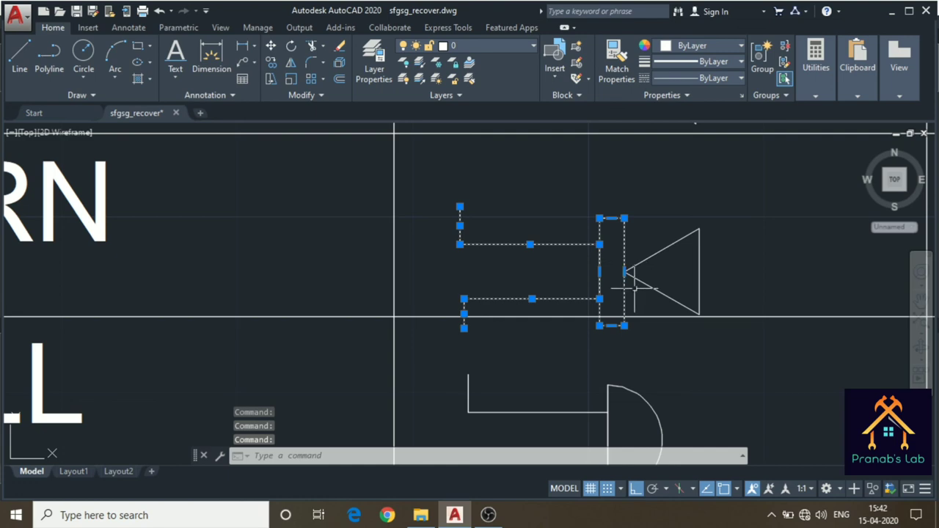
pyautogui.hotkey('ctrl', 'c')
# - Paste the copied horn parts into the SIREN row's symbol cell
pyautogui.hotkey('ctrl', 'v')
pyautogui.scroll(-5, 624, 338)
pyautogui.moveTo(620, 341); pyautogui.dragTo(621, 226, button='middle')
pyautogui.moveTo(624, 411); pyautogui.dragTo(646, 235, button='middle')
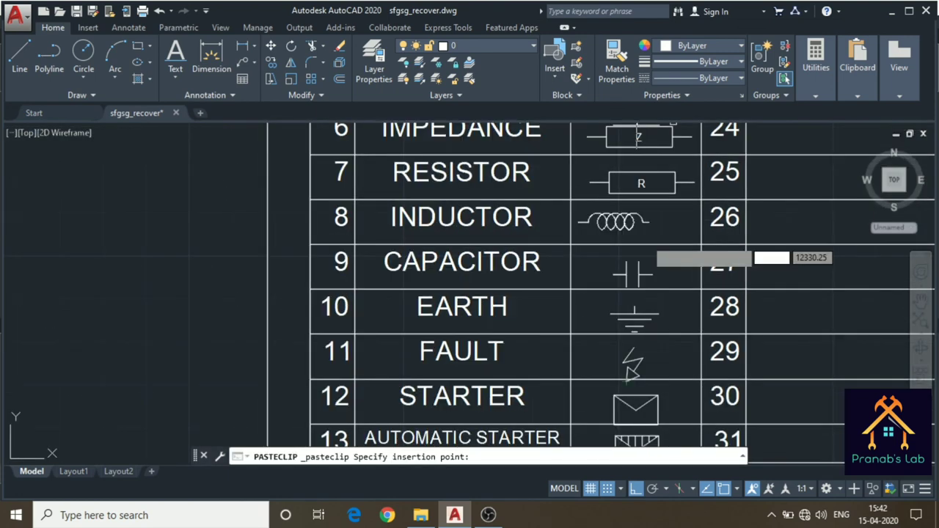
pyautogui.moveTo(646, 441); pyautogui.dragTo(646, 235, button='middle')
pyautogui.moveTo(587, 469); pyautogui.dragTo(624, 264, button='middle')
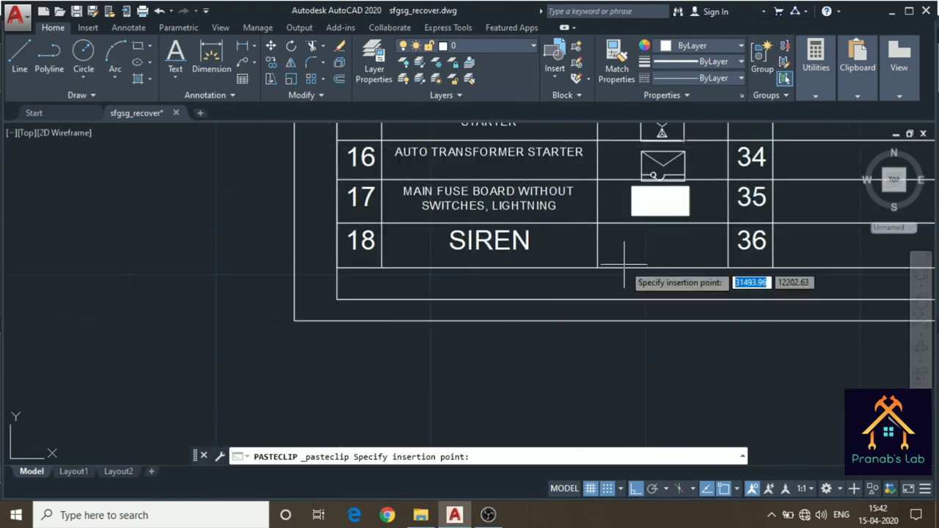
pyautogui.scroll(2, 625, 264)
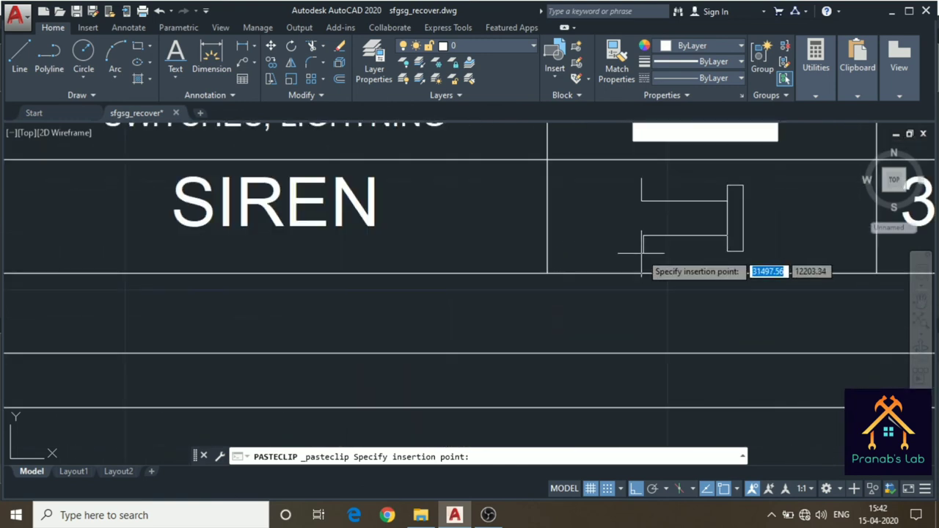
pyautogui.click(648, 253)
# - Erase the pasted rectangle, leaving only the two bent lead lines
pyautogui.scroll(2, 648, 253)
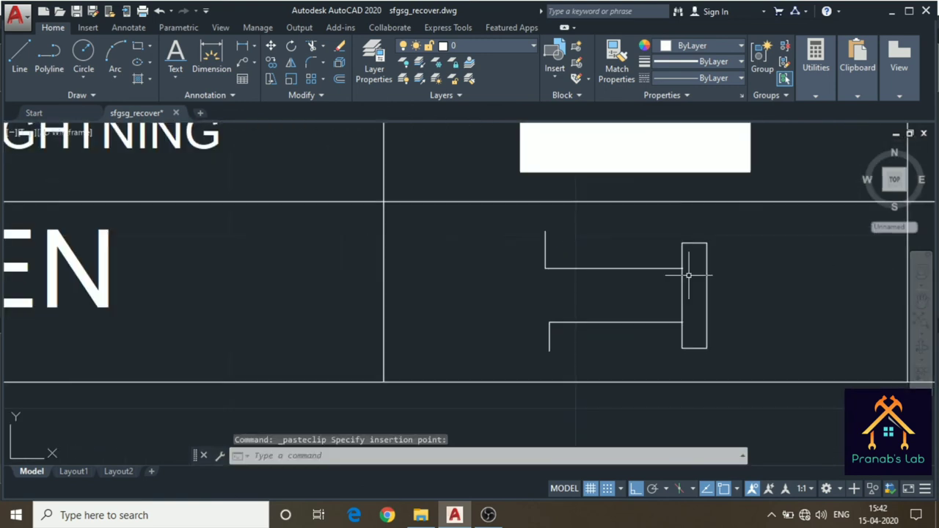
pyautogui.click(682, 243)
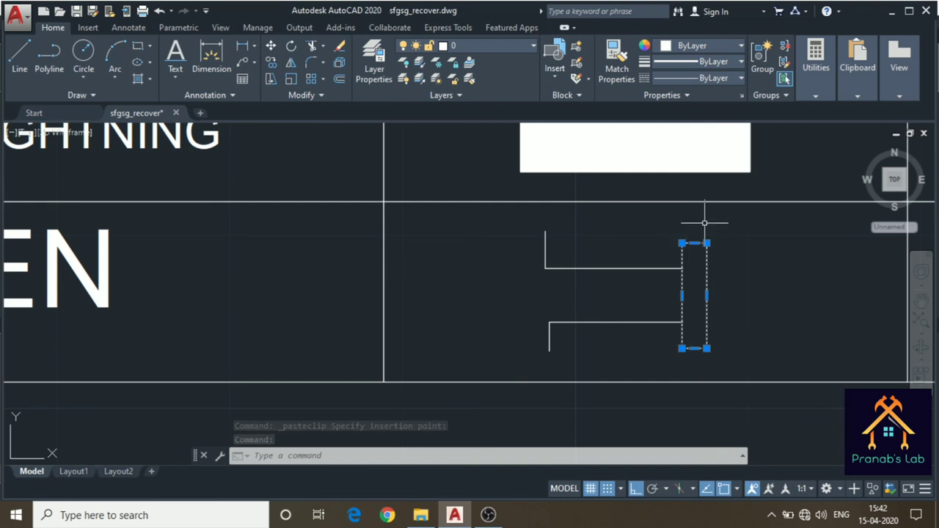
pyautogui.press('Delete')
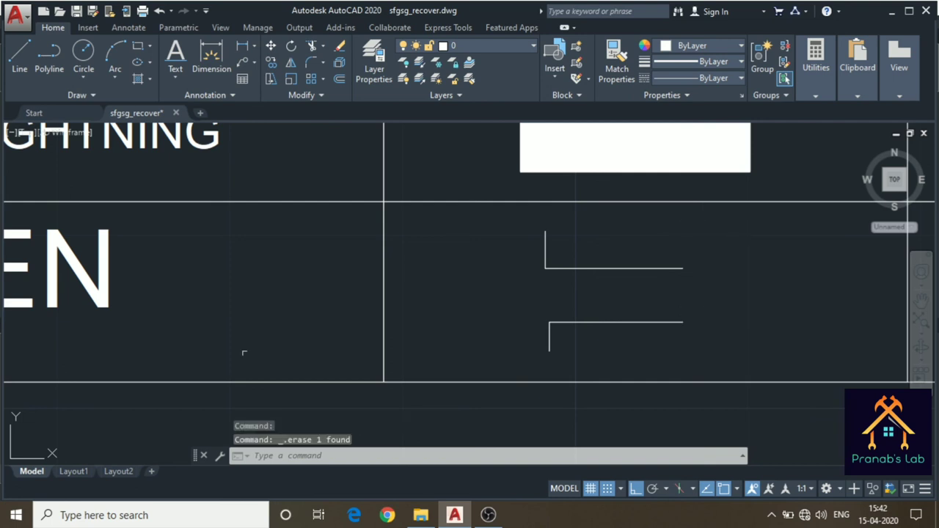
# - Draw a 3-sided inscribed polygon to the right of the SIREN leads
pyautogui.click(150, 49)
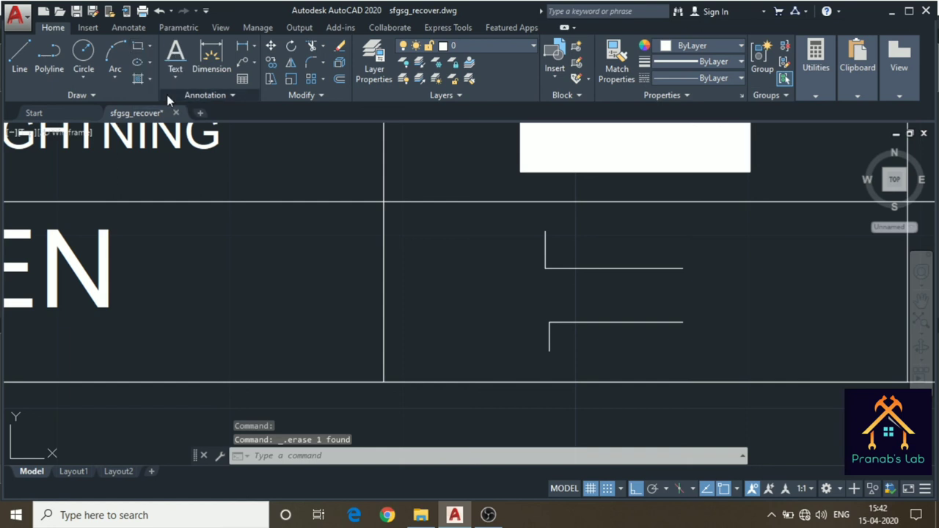
pyautogui.write('3')
pyautogui.press('Return')
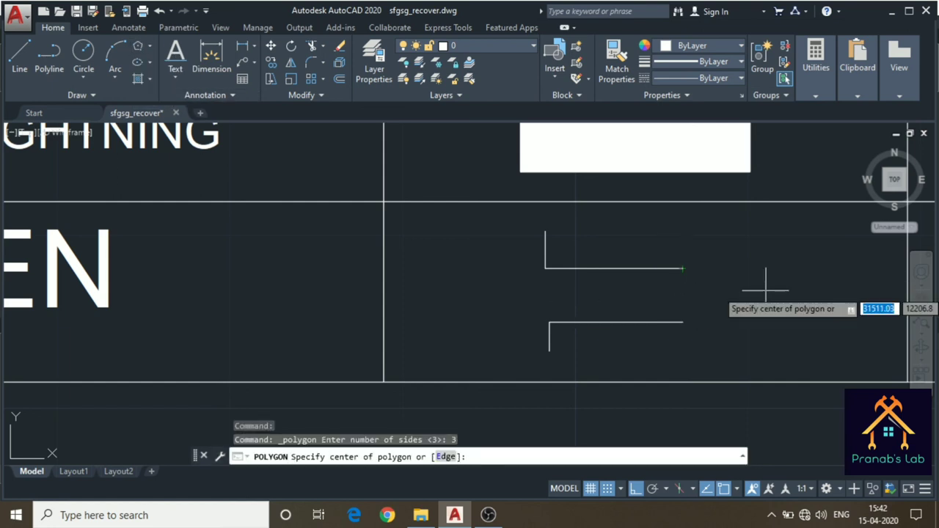
pyautogui.click(741, 289)
pyautogui.click(792, 325)
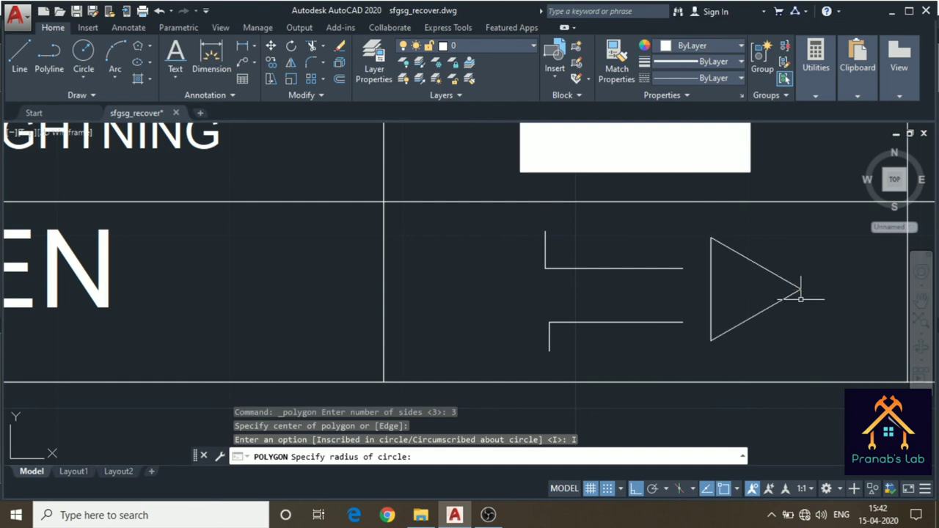
pyautogui.click(798, 299)
# - Move the triangle left so it touches the ends of both lead lines
pyautogui.click(729, 279)
pyautogui.click(815, 352)
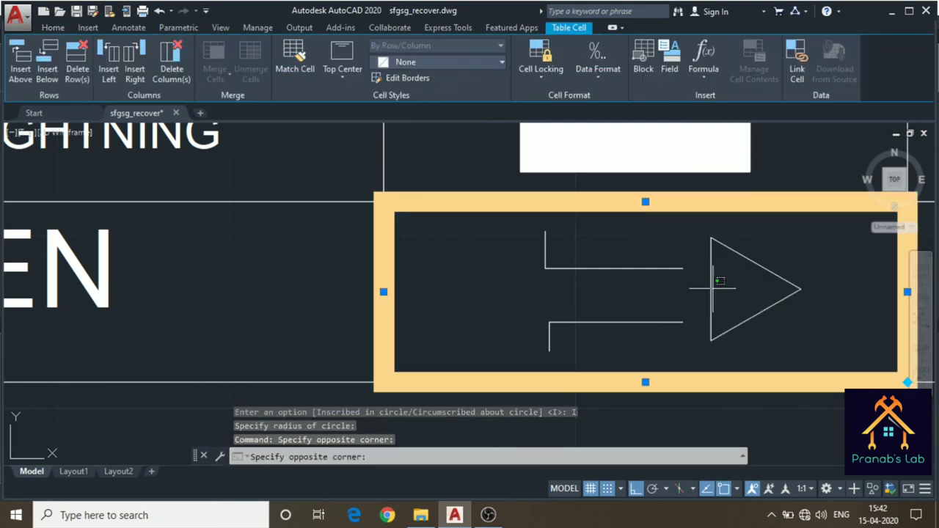
pyautogui.press('Escape')
pyautogui.moveTo(689, 224); pyautogui.dragTo(814, 352)
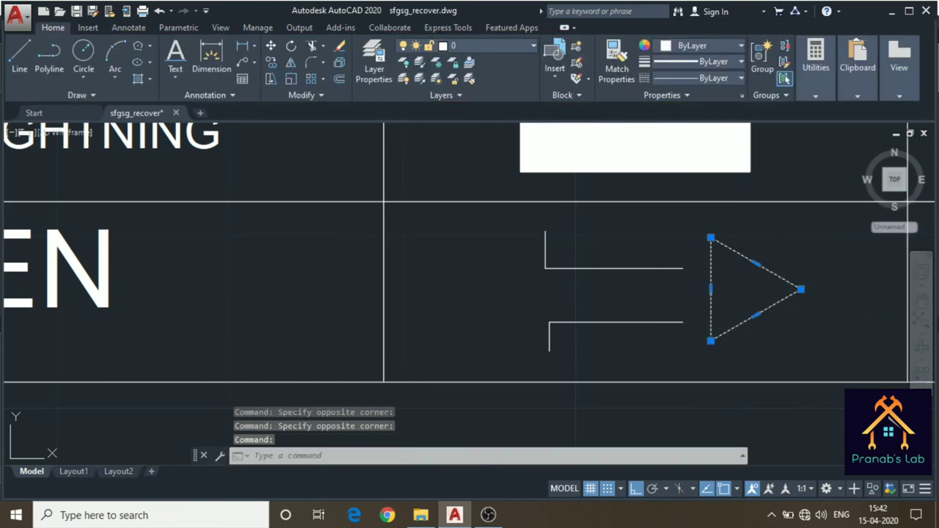
pyautogui.click(271, 46)
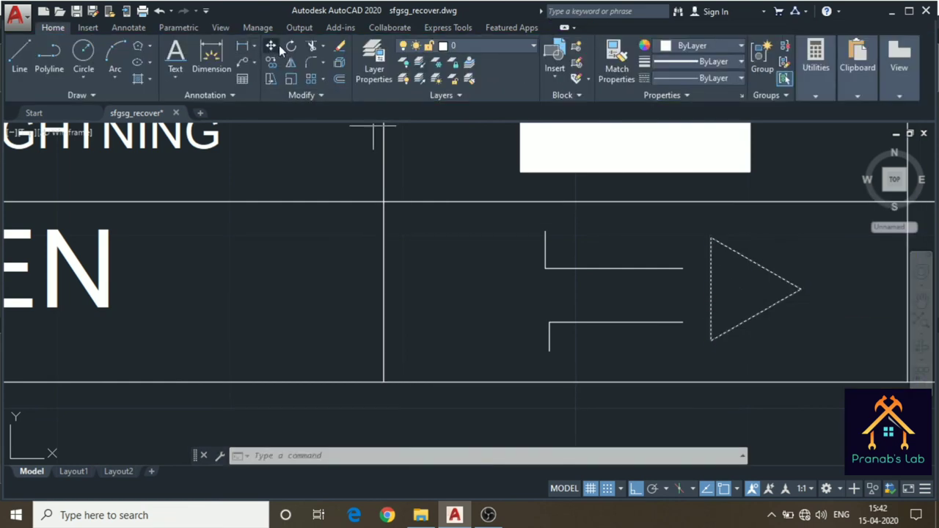
pyautogui.click(720, 284)
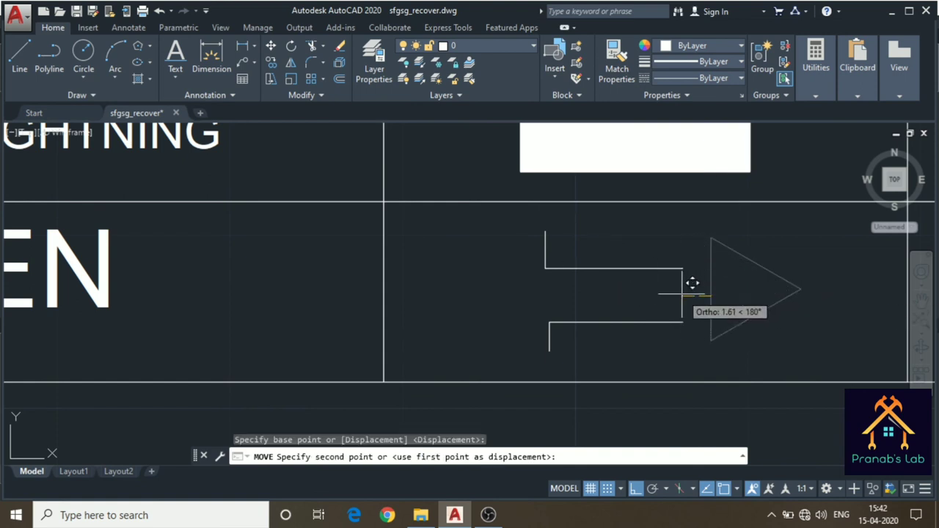
pyautogui.click(691, 283)
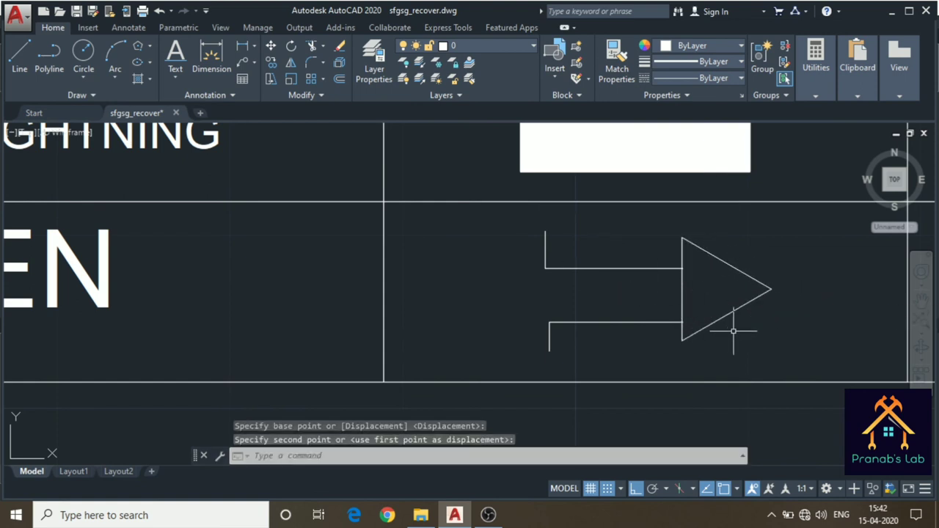
pyautogui.click(864, 363)
pyautogui.press('Escape')
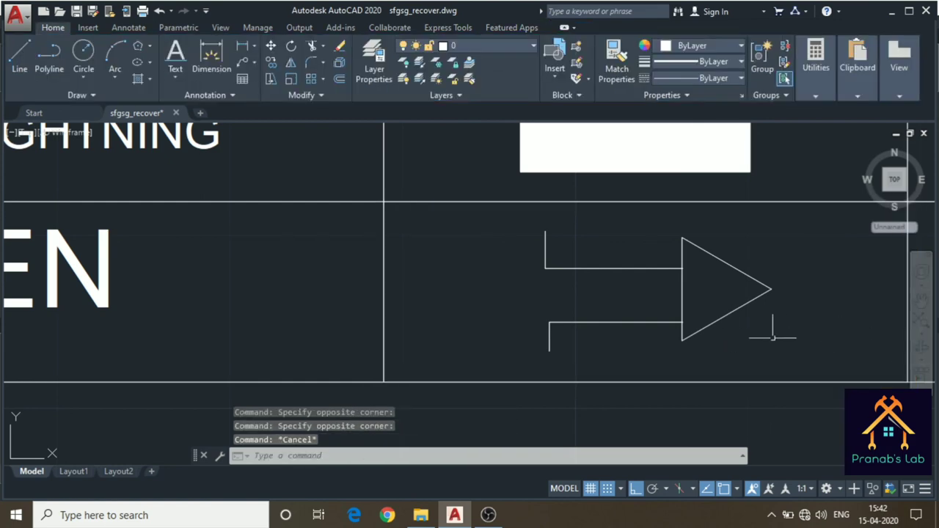
pyautogui.scroll(-2, 773, 336)
pyautogui.scroll(-2, 763, 320)
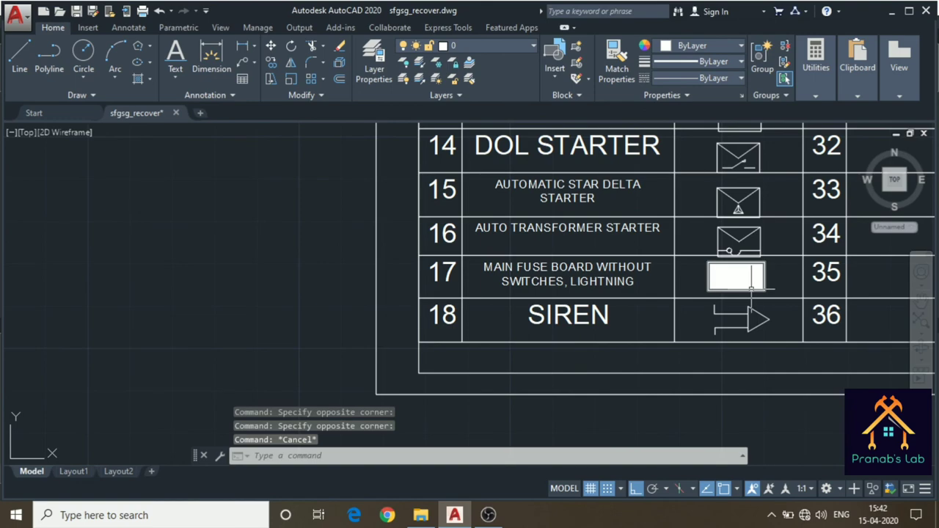
pyautogui.scroll(-2, 723, 334)
pyautogui.scroll(-1, 722, 334)
pyautogui.moveTo(723, 334); pyautogui.dragTo(629, 466, button='middle')
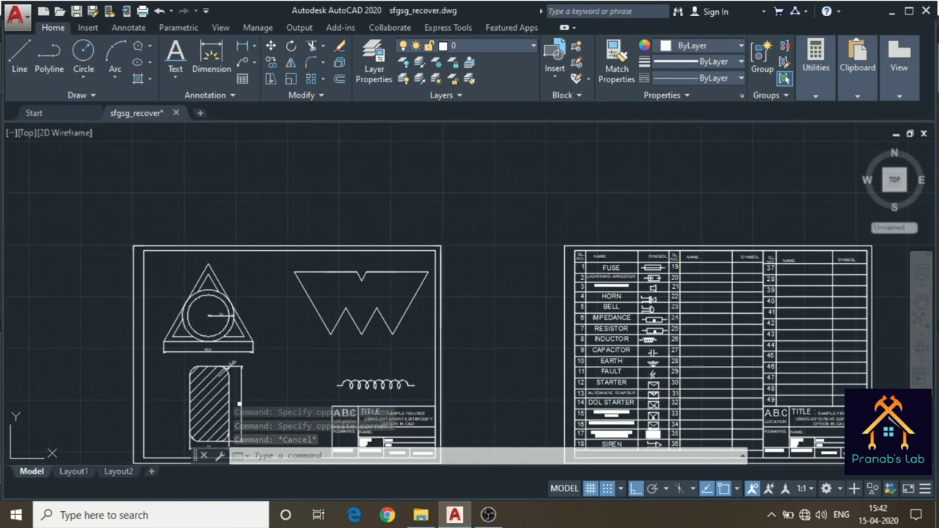
pyautogui.scroll(2, 688, 362)
pyautogui.scroll(2, 688, 362)
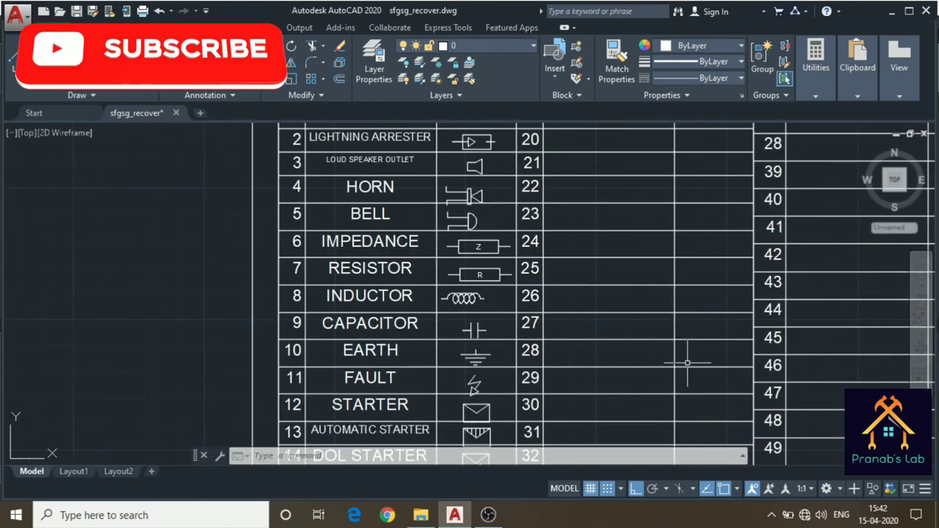
pyautogui.scroll(-2, 687, 362)
pyautogui.moveTo(685, 357); pyautogui.dragTo(687, 306, button='middle')
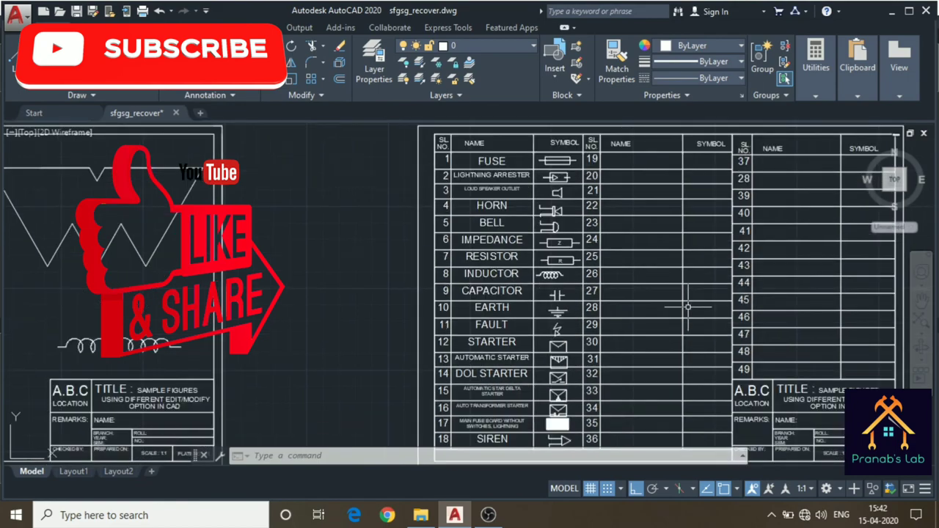